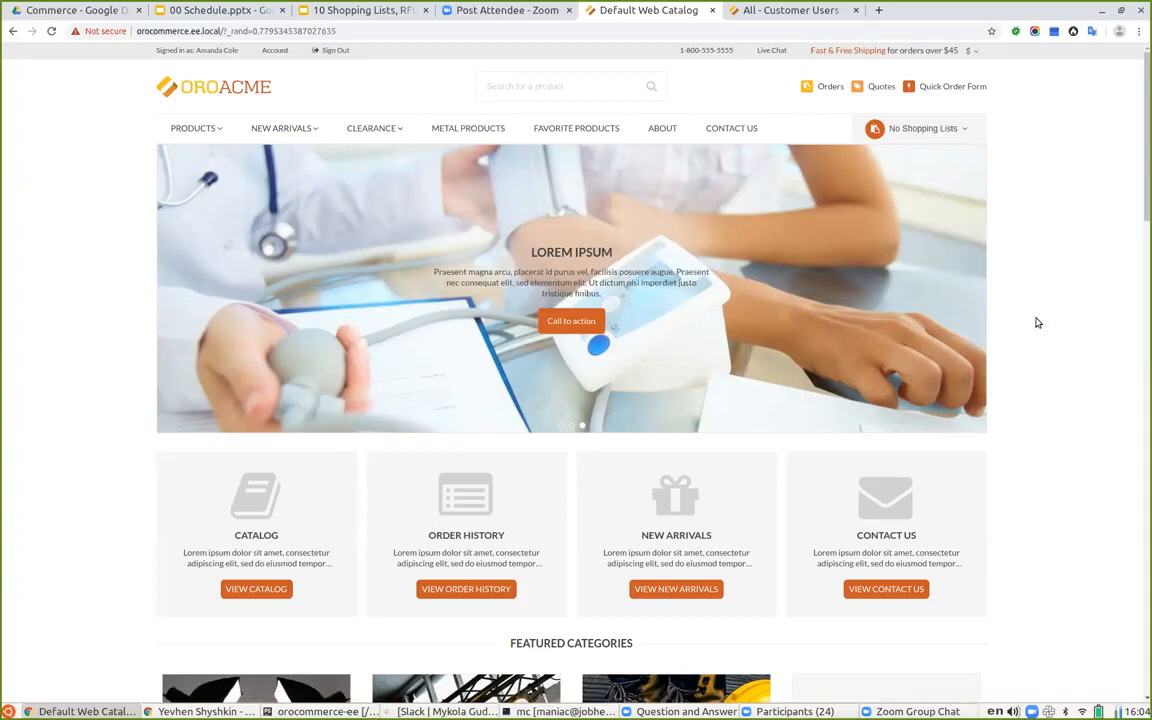
# - Open the Lighting Products category and add one 500-watt Work Light, with item as its unit, to the shopping list
pyautogui.moveTo(183, 132)
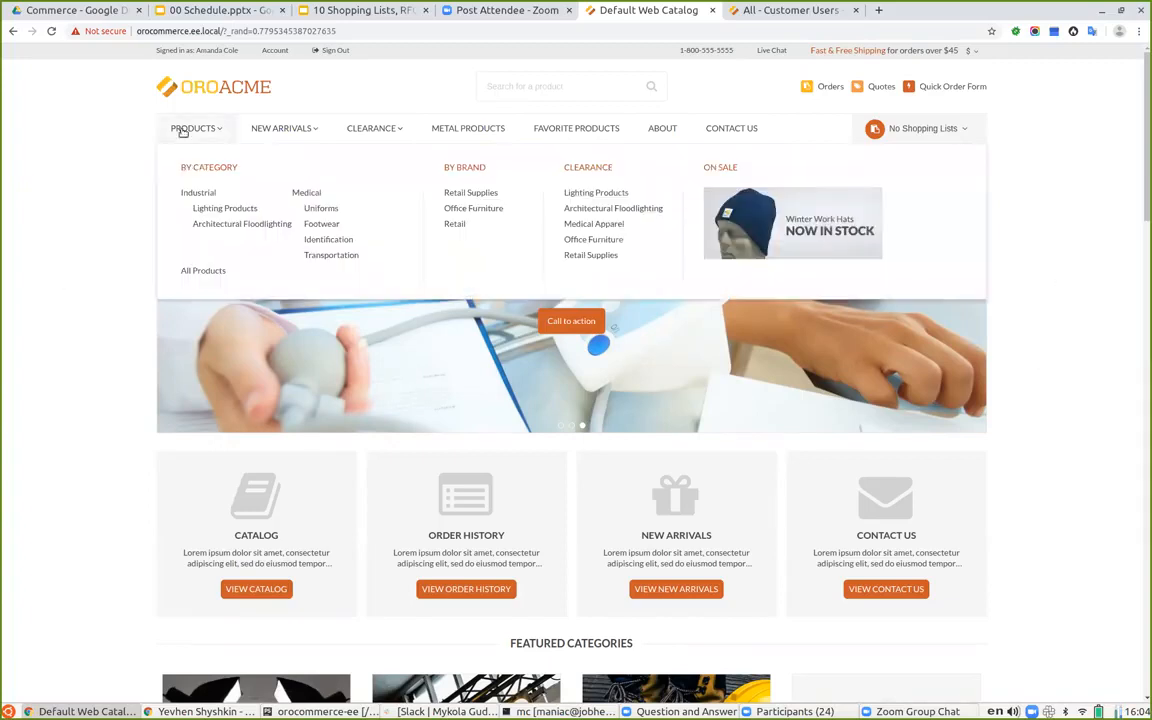
pyautogui.click(240, 211)
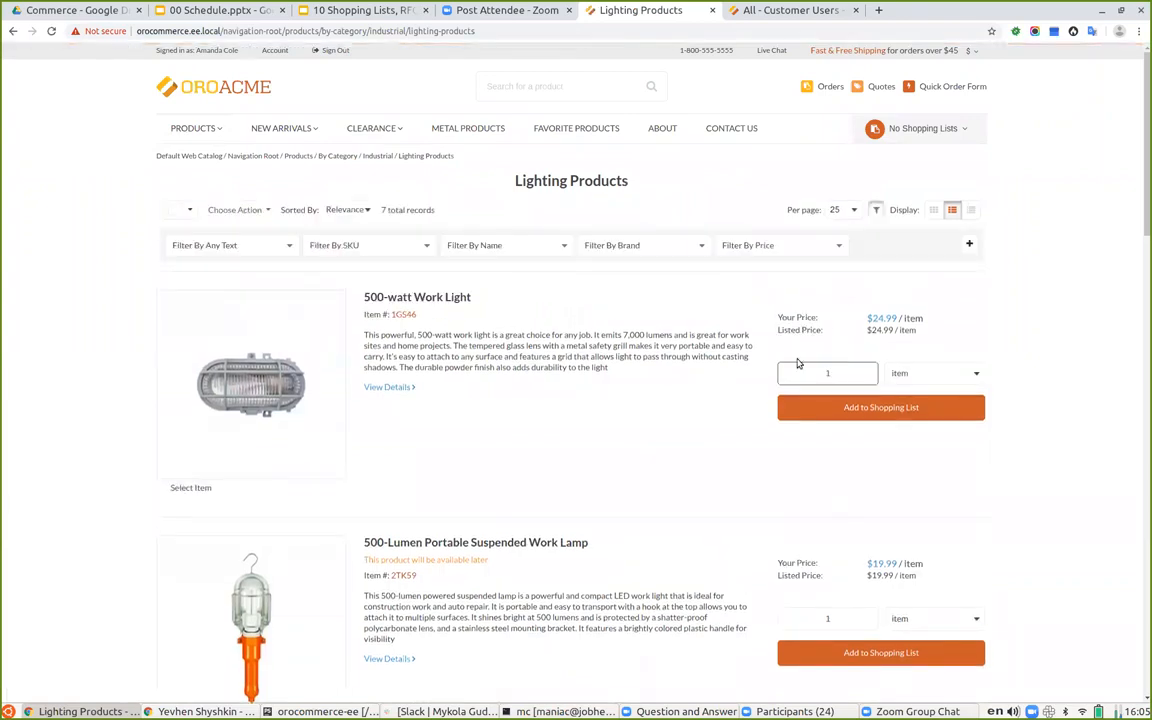
pyautogui.click(947, 375)
pyautogui.click(920, 374)
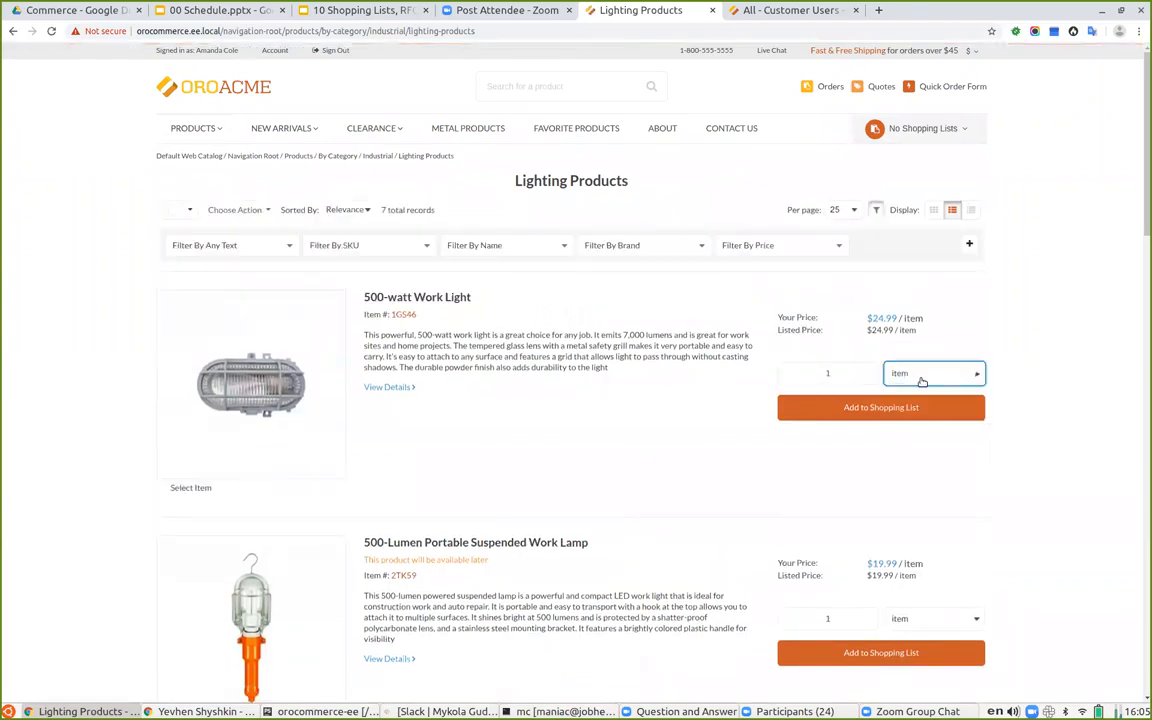
pyautogui.click(880, 412)
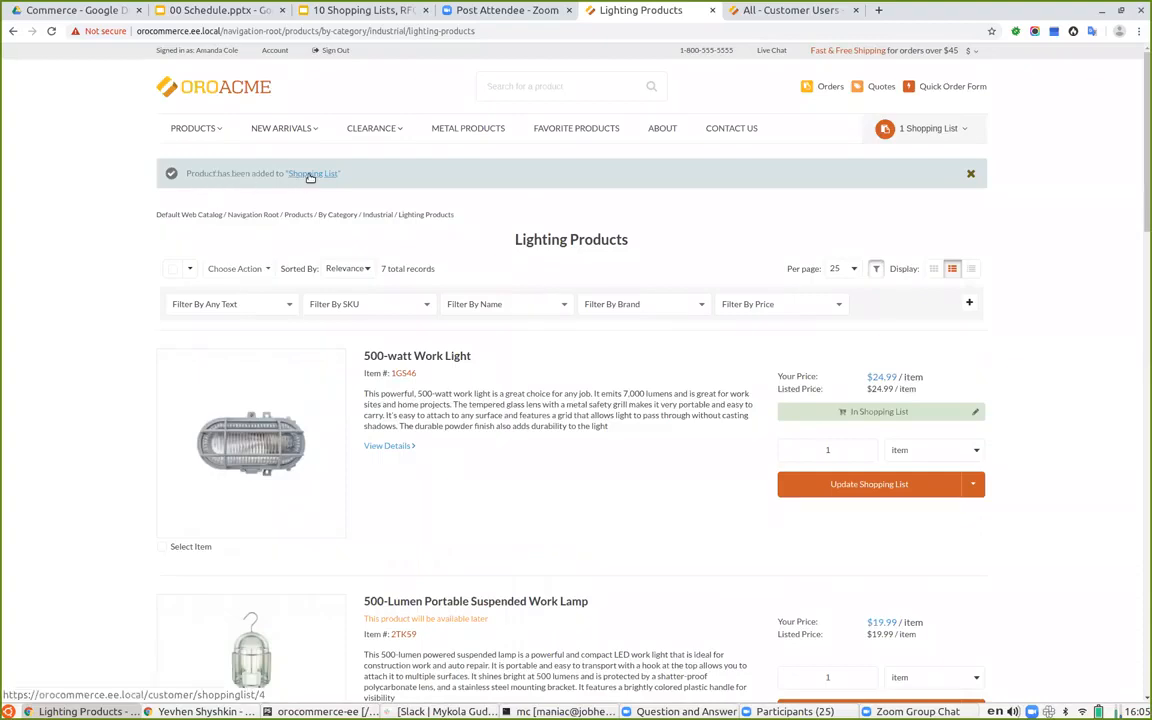
# - Set the 500-watt Work Light's quantity in the shopping list to 3 and view the shopping list summary
pyautogui.click(968, 131)
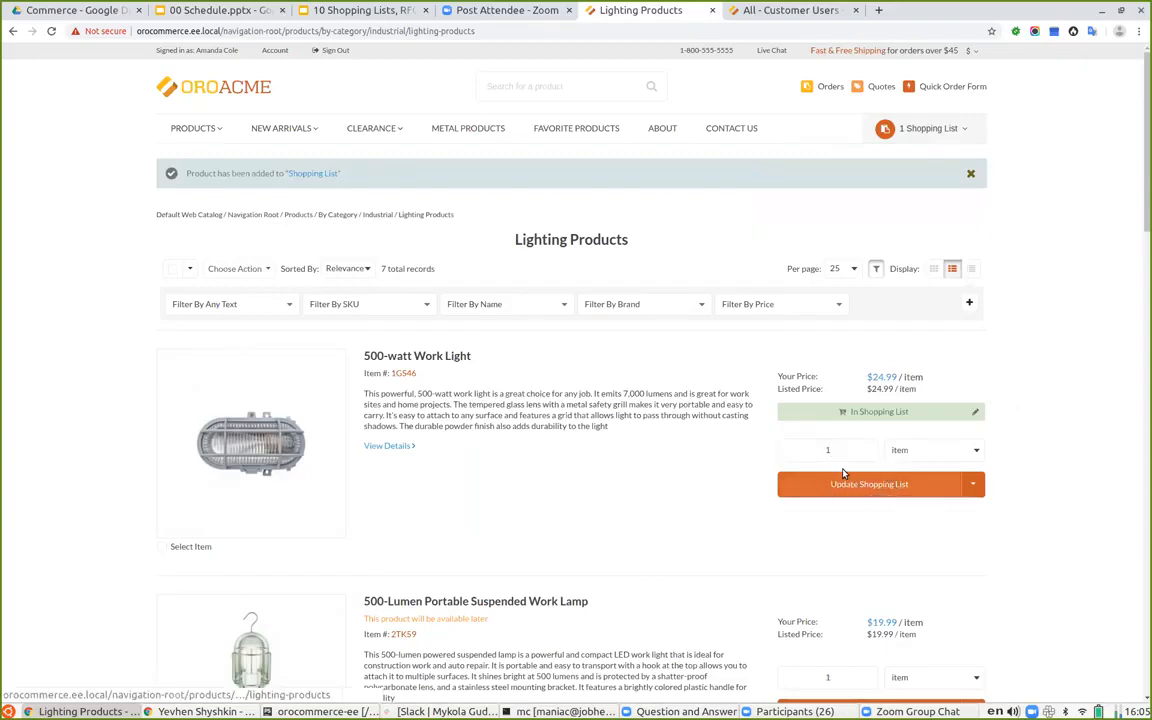
pyautogui.click(807, 444)
pyautogui.click(869, 484)
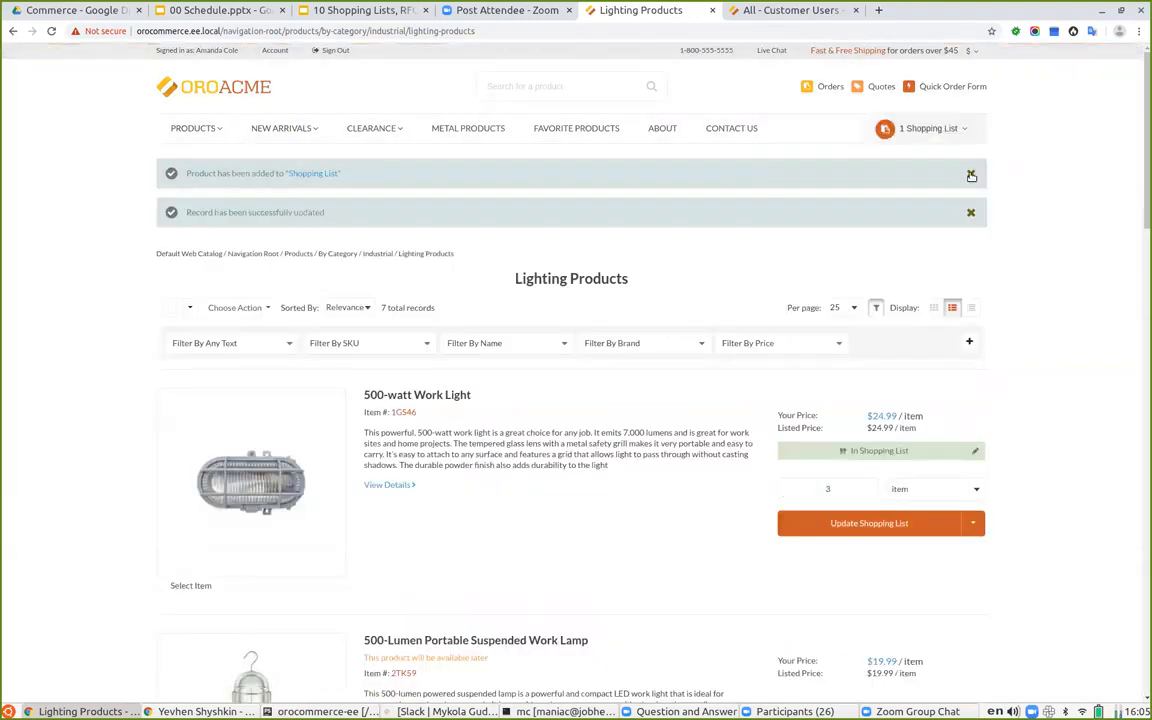
pyautogui.click(971, 176)
pyautogui.click(866, 134)
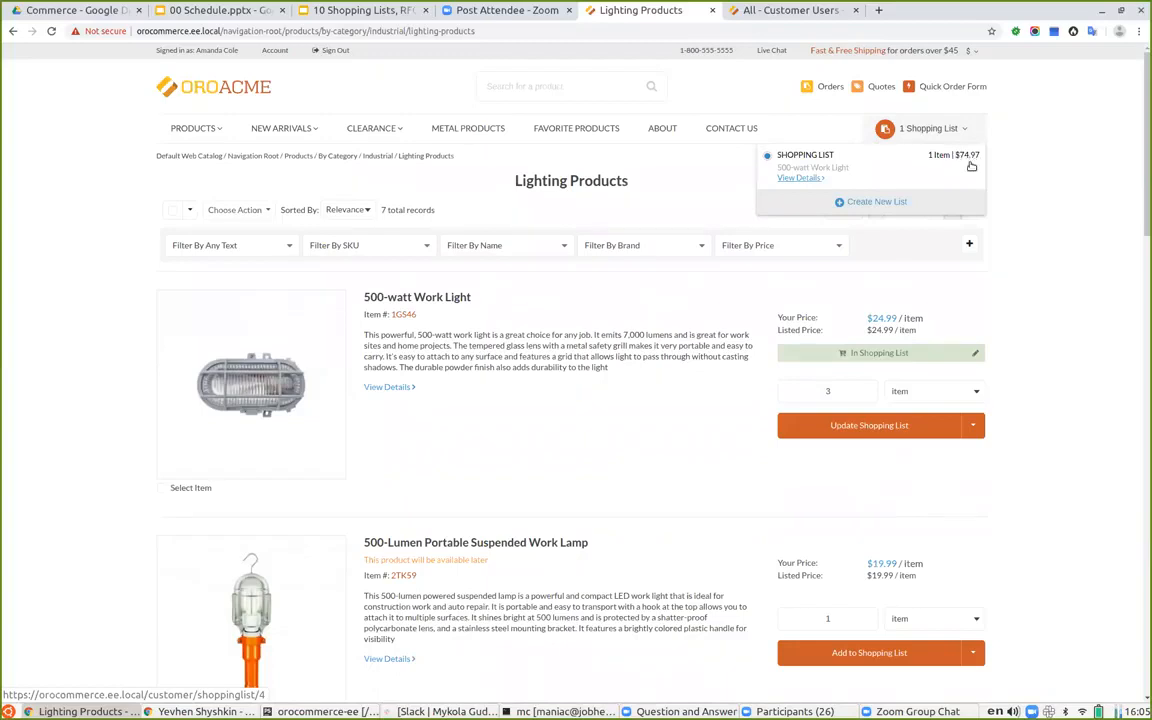
# - Create a new shopping list named "Shopping List Secondary" with the 500-watt Work Light added to it
pyautogui.scroll(-2, 1068, 480)
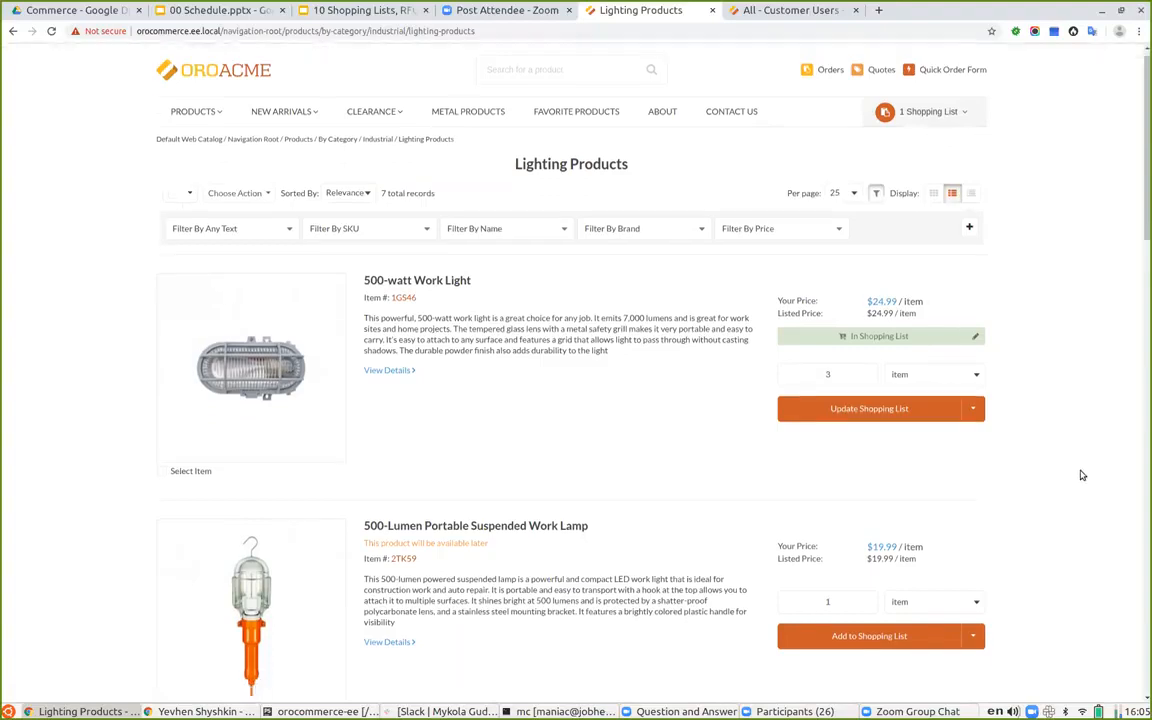
pyautogui.scroll(-2, 1073, 434)
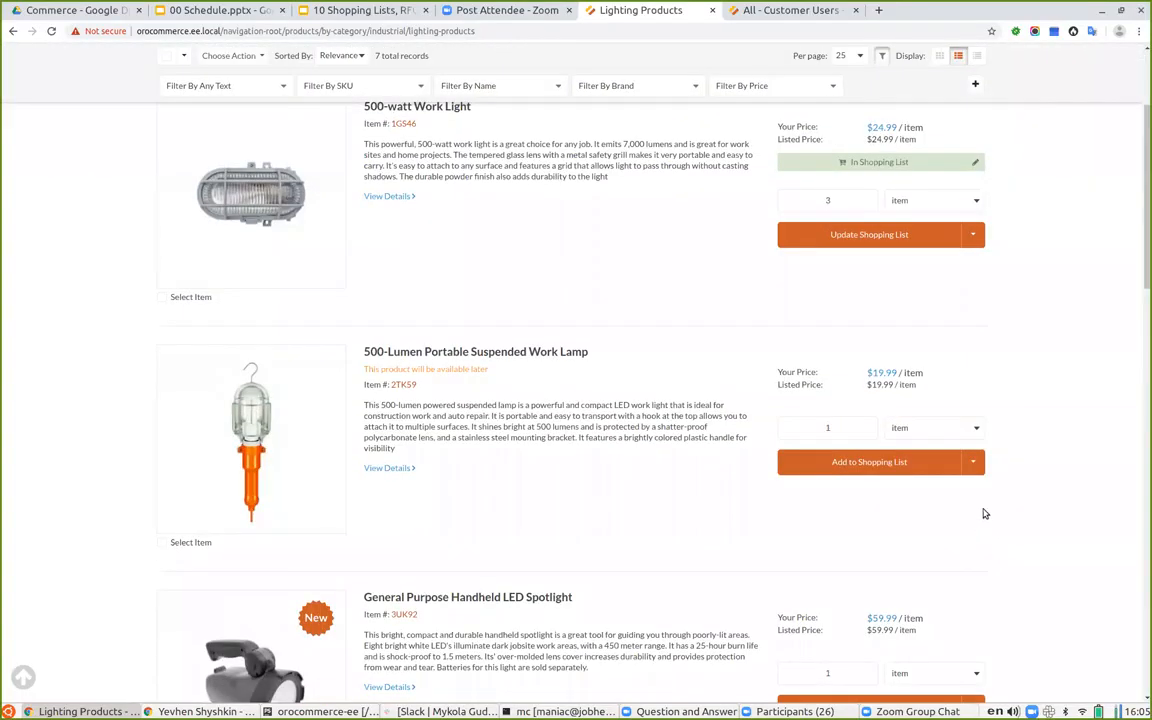
pyautogui.scroll(2, 995, 470)
pyautogui.scroll(2, 1005, 437)
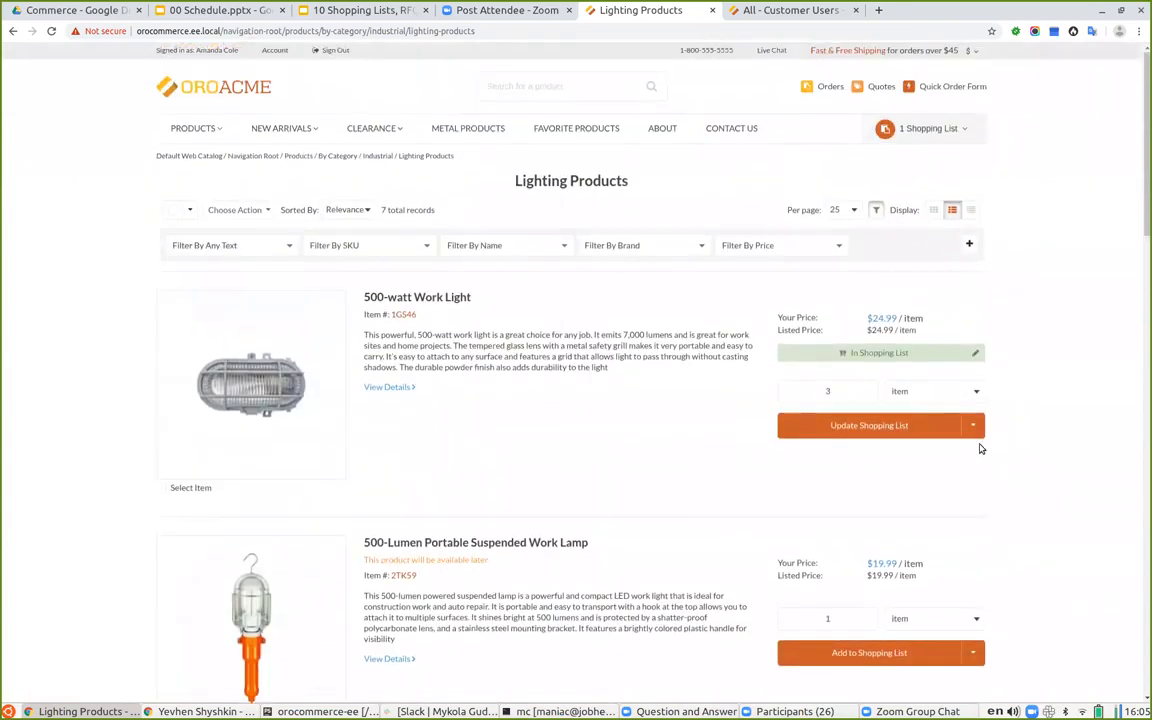
pyautogui.click(976, 425)
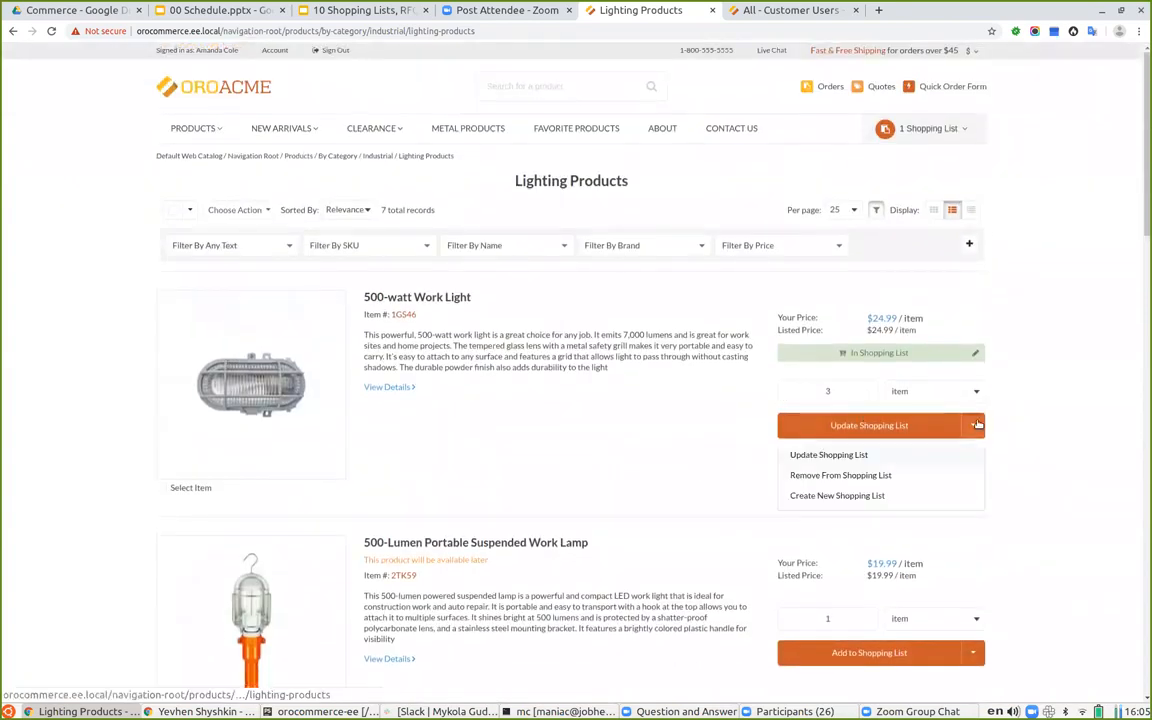
pyautogui.click(818, 496)
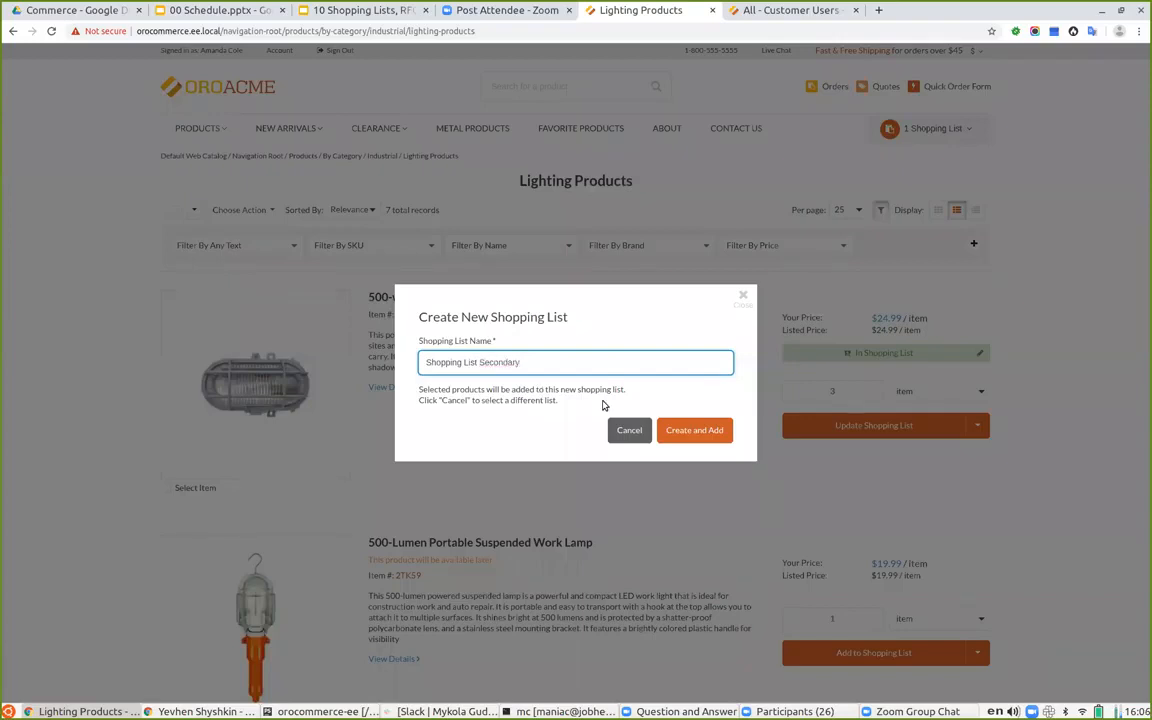
pyautogui.click(671, 429)
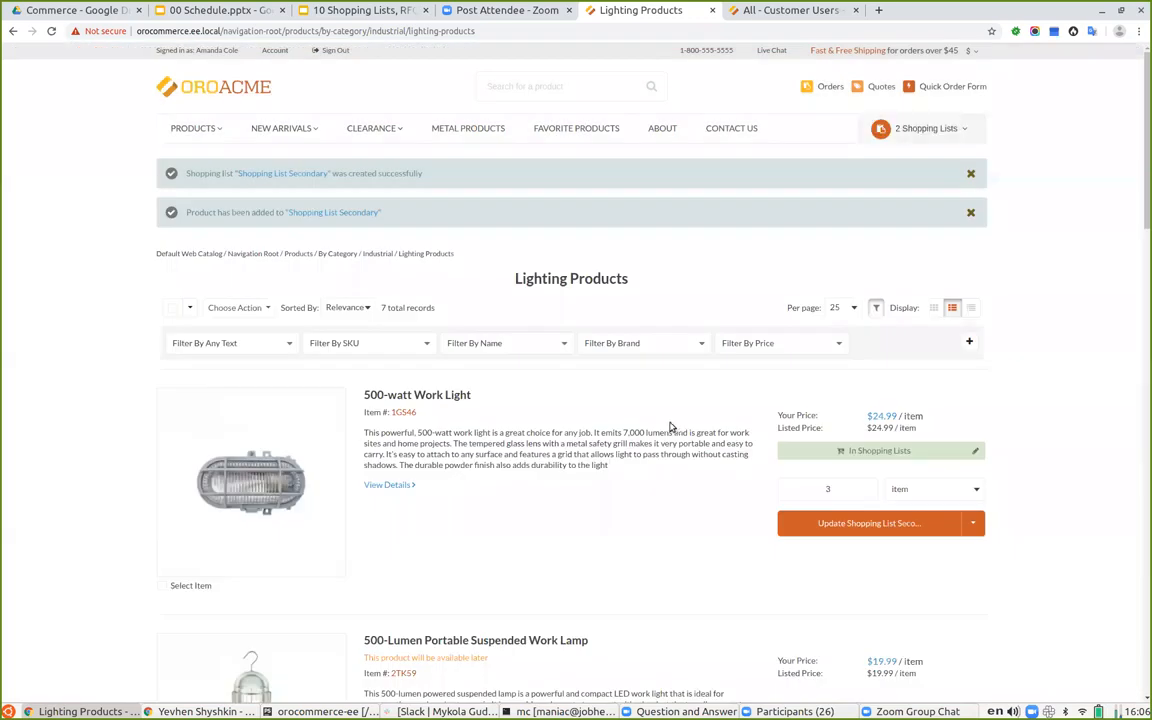
pyautogui.click(969, 174)
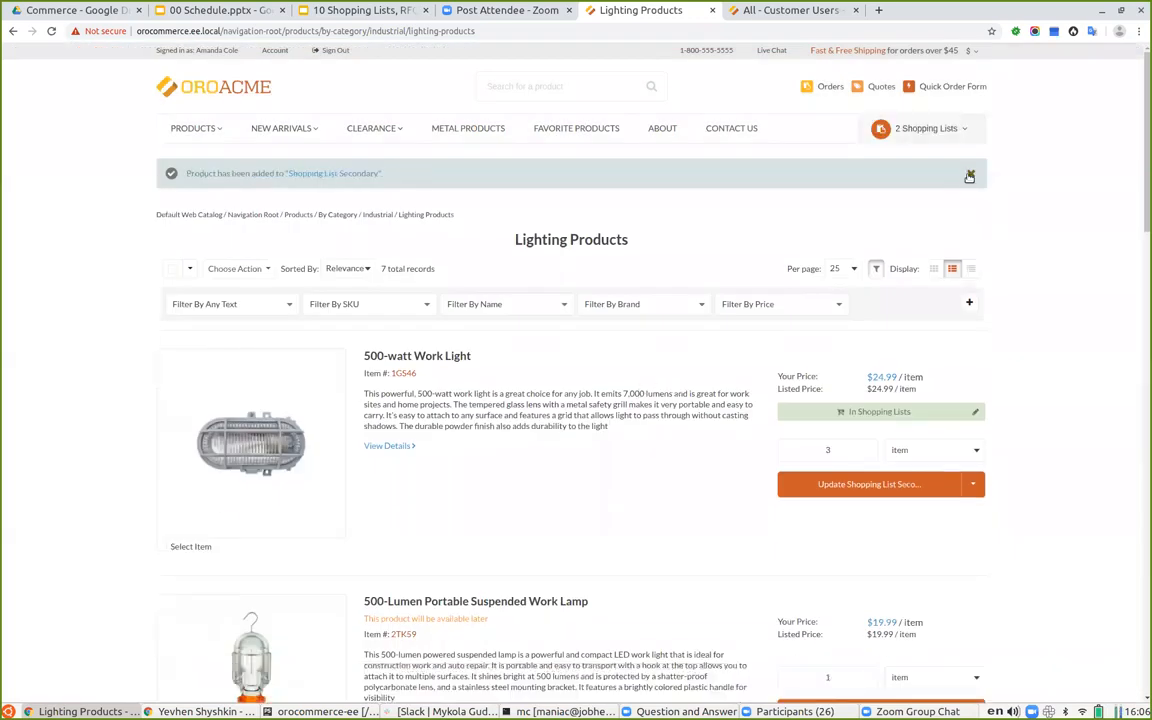
pyautogui.click(968, 174)
# - Open the details of Shopping List Secondary and set the 500-watt Work Light's quantity to 1
pyautogui.click(970, 134)
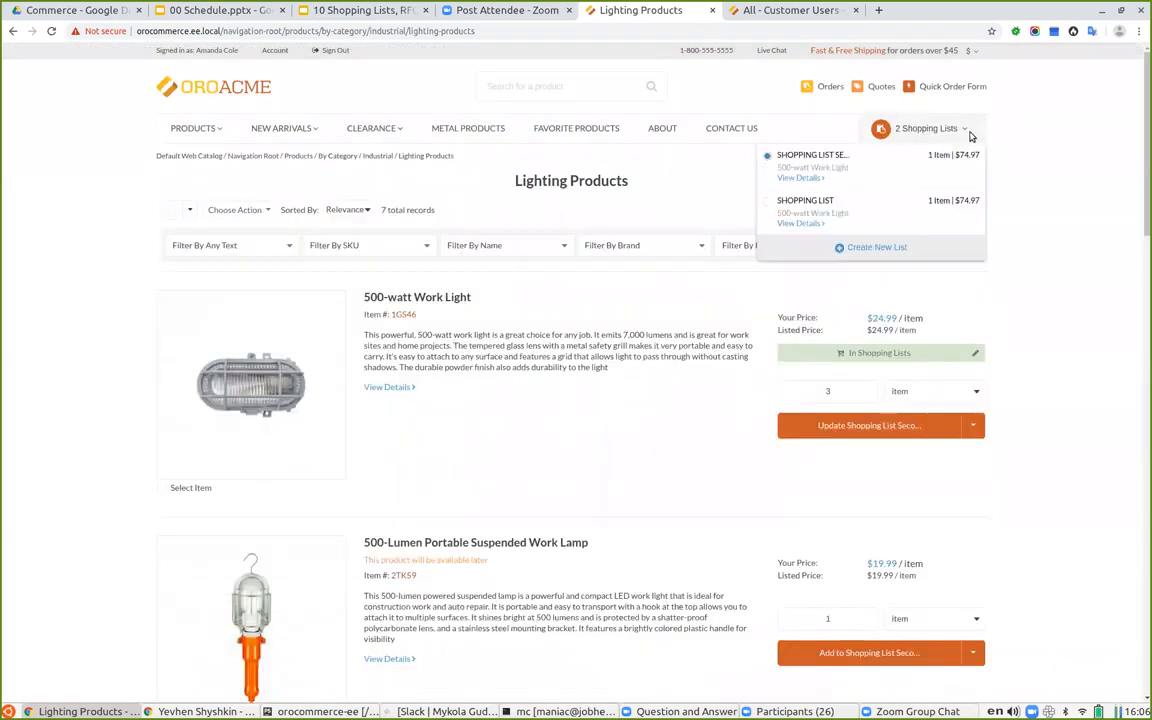
pyautogui.click(800, 180)
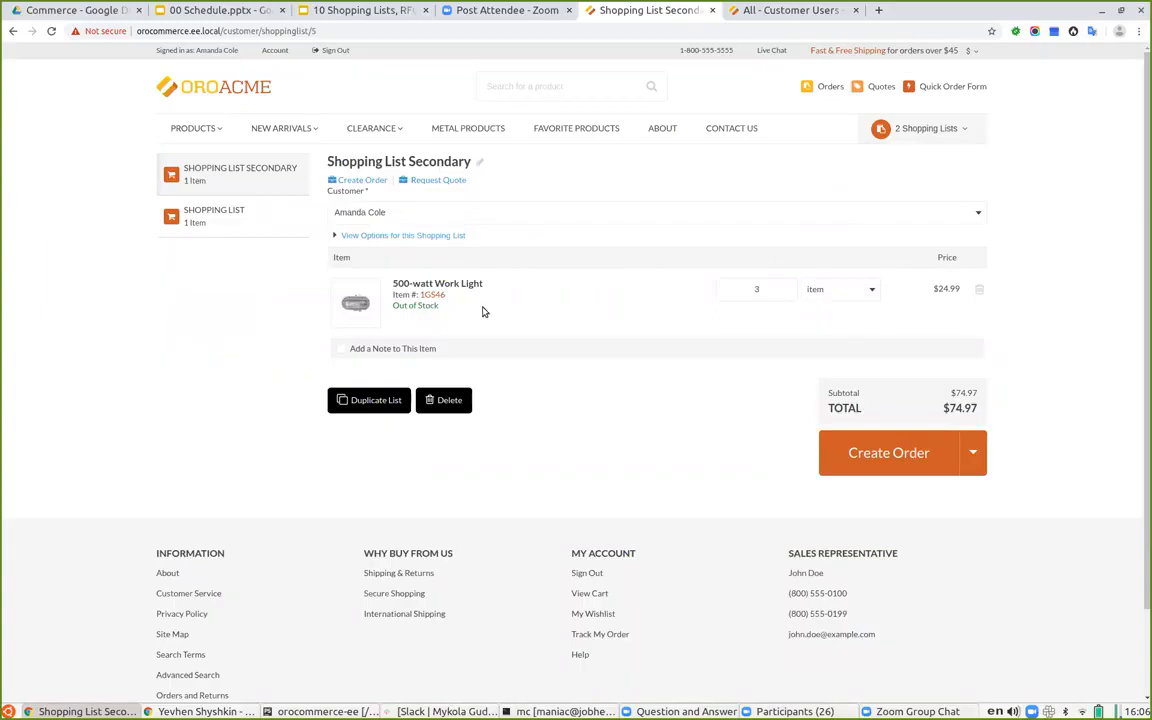
pyautogui.moveTo(776, 295); pyautogui.dragTo(745, 285)
pyautogui.press('Return')
# - Switch the 500-watt Work Light's unit to set and back to item, and view its tier prices
pyautogui.click(825, 344)
pyautogui.click(837, 386)
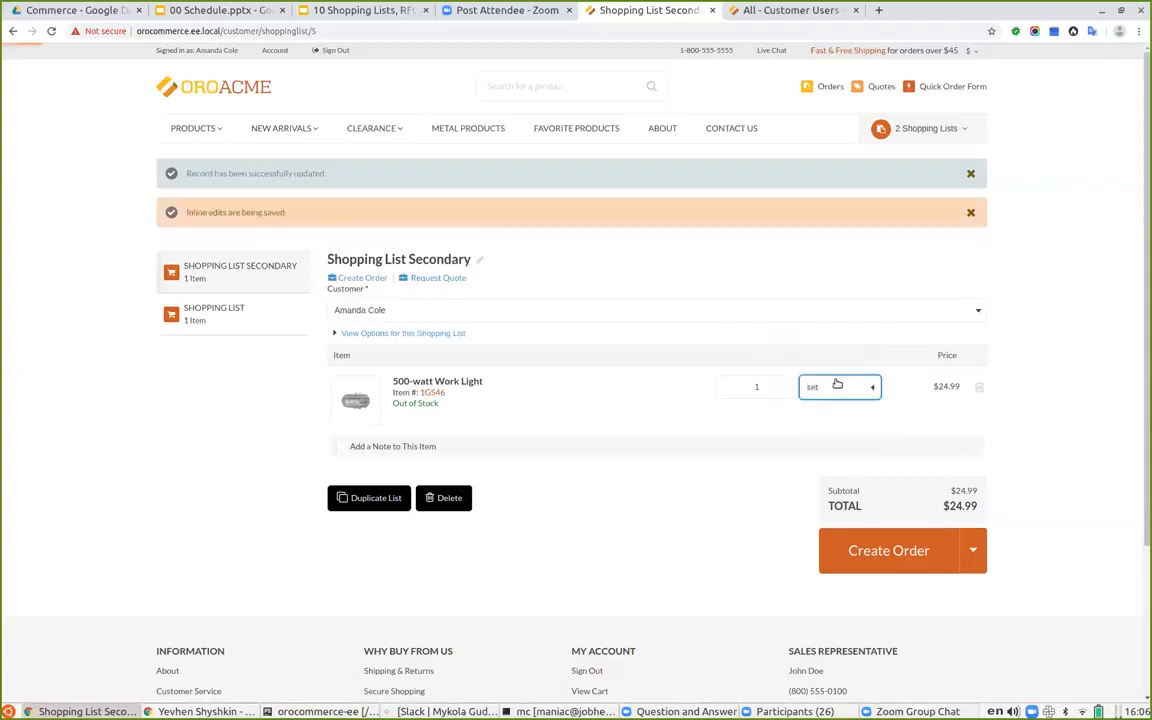
pyautogui.moveTo(953, 358)
pyautogui.click(775, 348)
pyautogui.click(750, 368)
pyautogui.moveTo(935, 345)
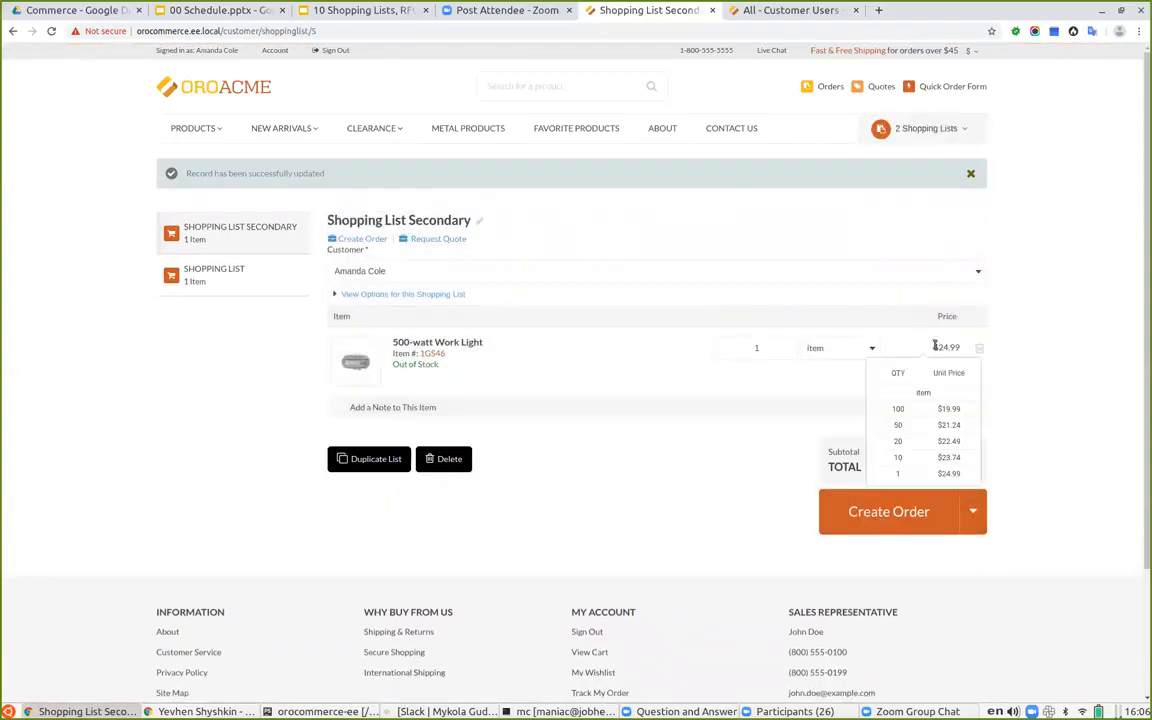
# - Set the 500-watt Work Light's quantity in Shopping List Secondary to 100 and review its tier prices and the shopping list summaries
pyautogui.click(762, 347)
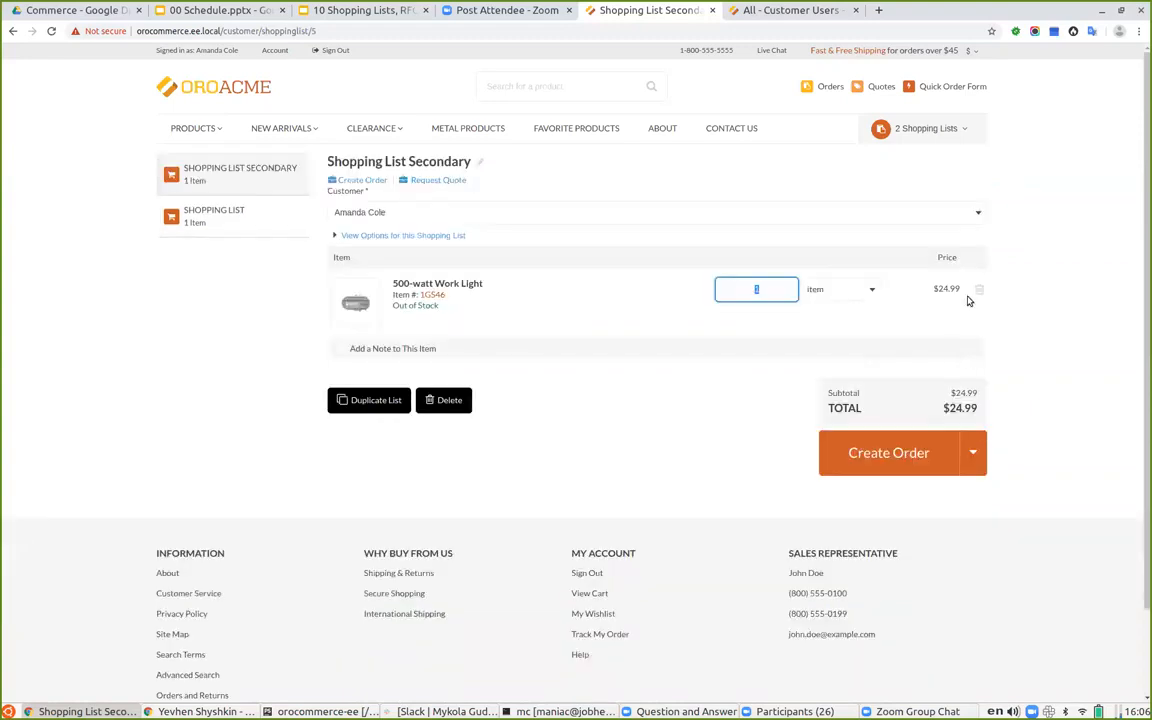
pyautogui.moveTo(954, 289)
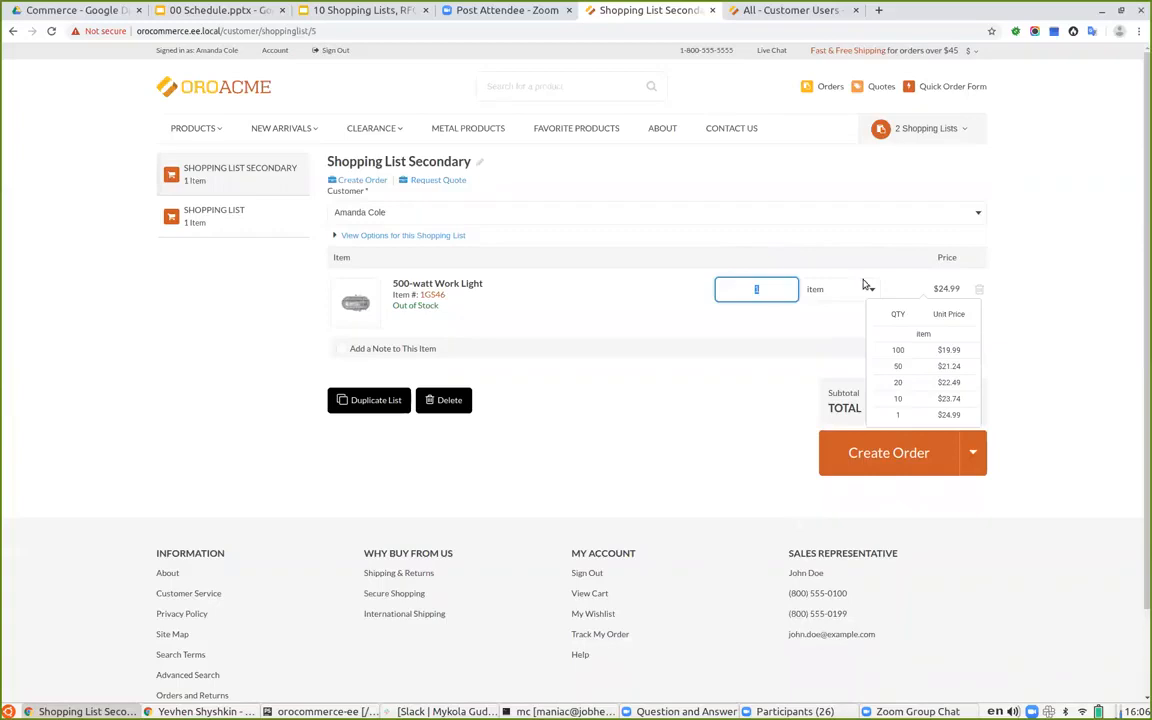
pyautogui.press('Return')
pyautogui.moveTo(938, 348)
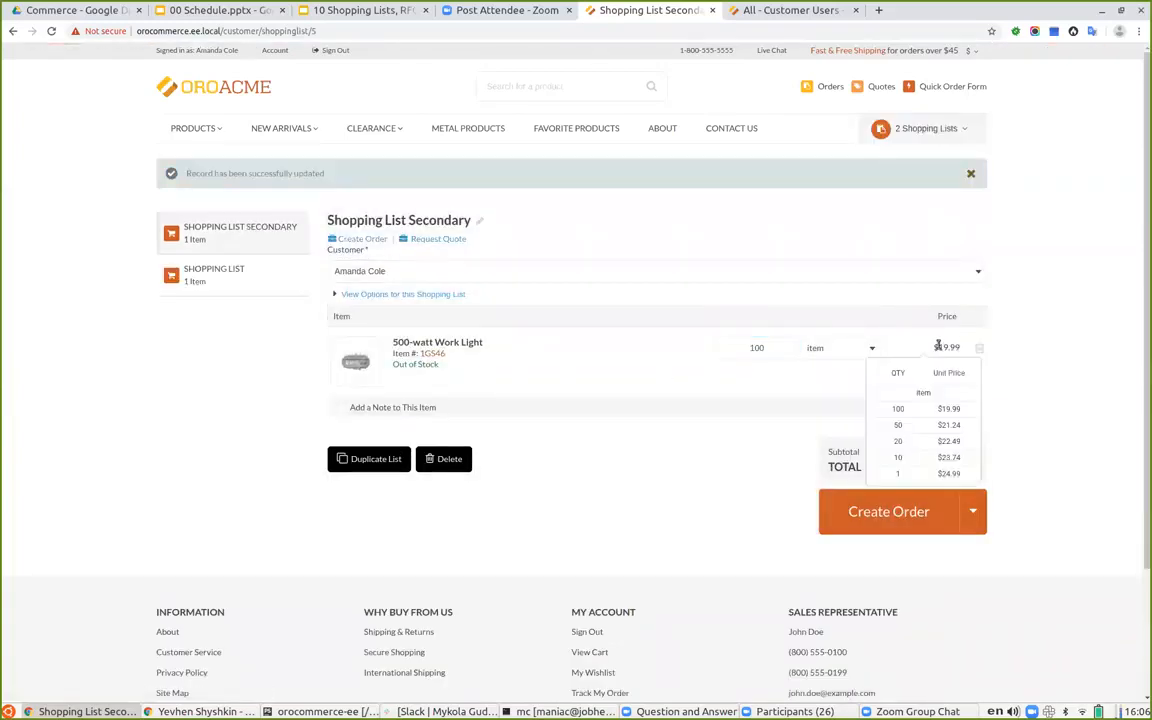
pyautogui.moveTo(956, 131)
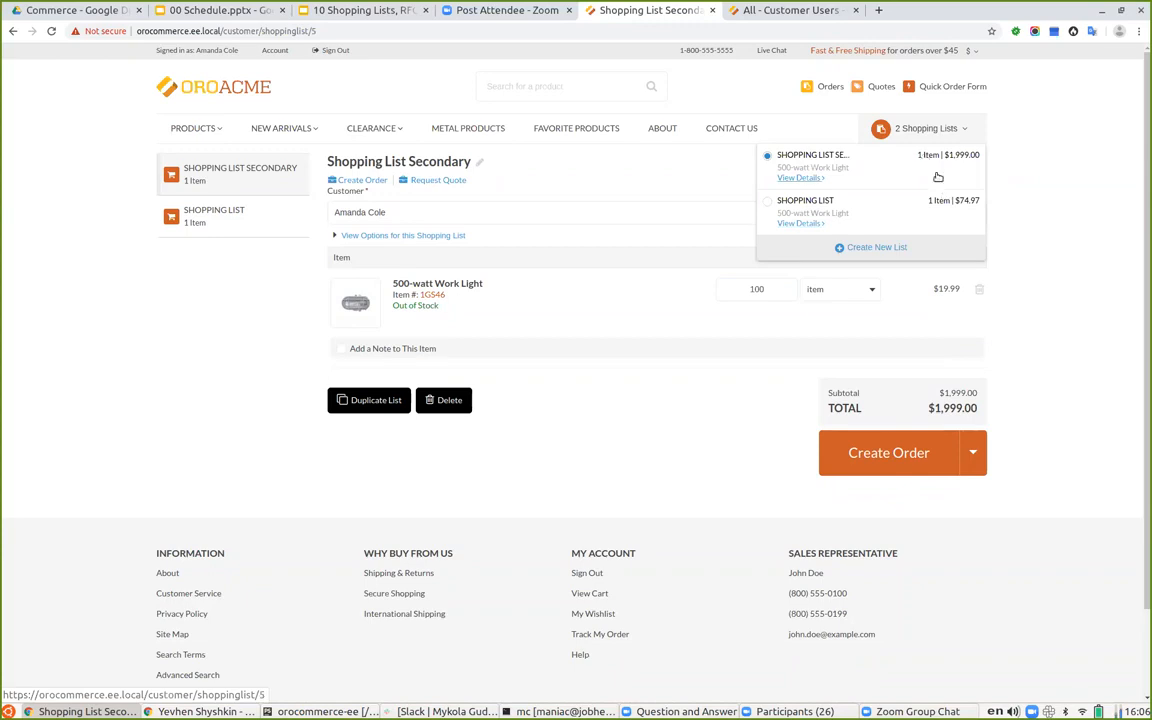
pyautogui.moveTo(914, 141)
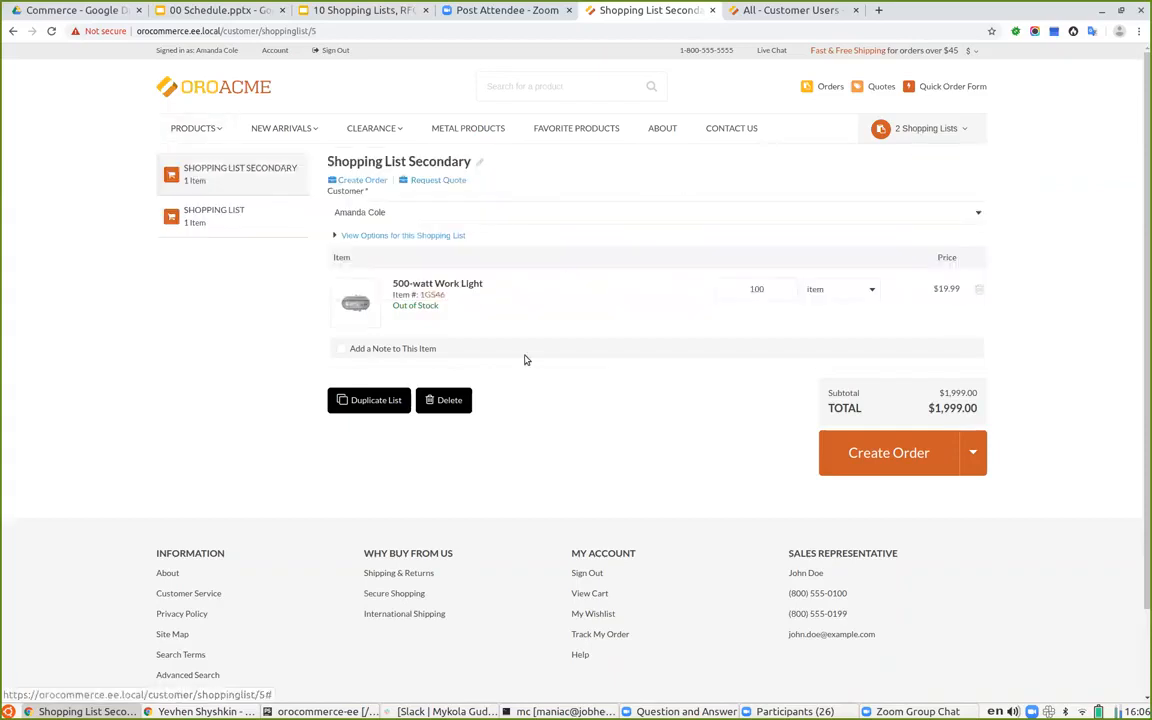
# - Open the 500-watt Work Light's product page and examine its unit choices, shopping list actions and the lists containing it
pyautogui.click(432, 286)
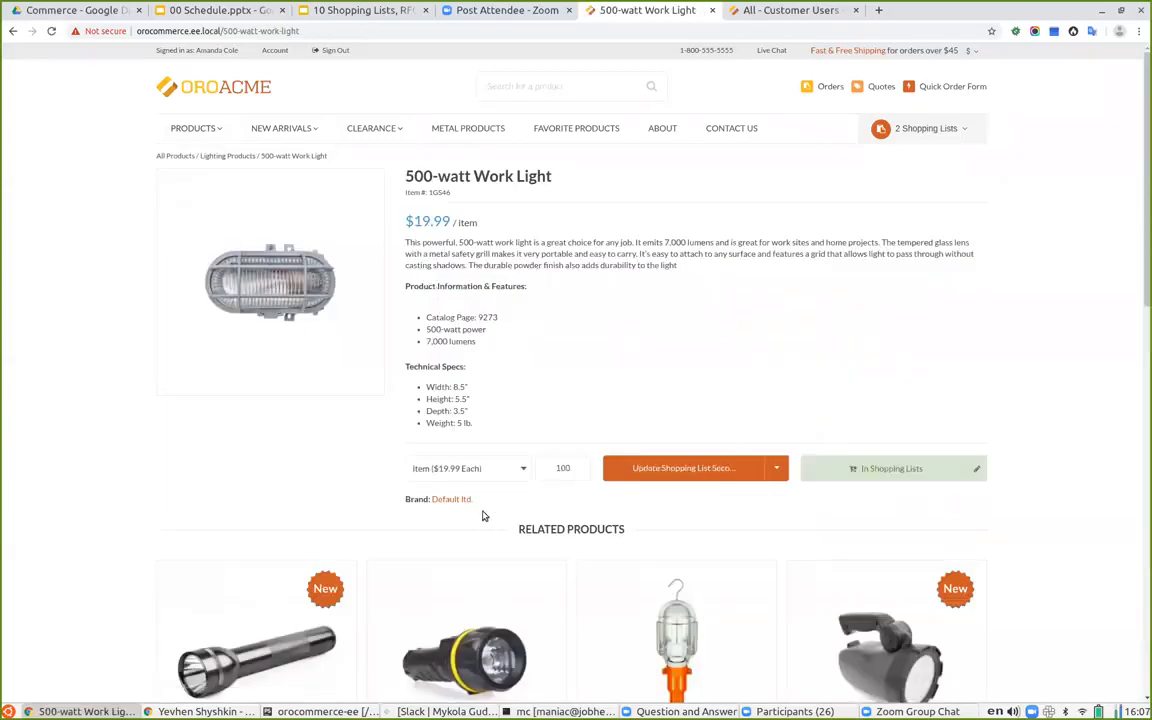
pyautogui.click(776, 468)
pyautogui.click(494, 470)
pyautogui.click(491, 477)
pyautogui.click(485, 477)
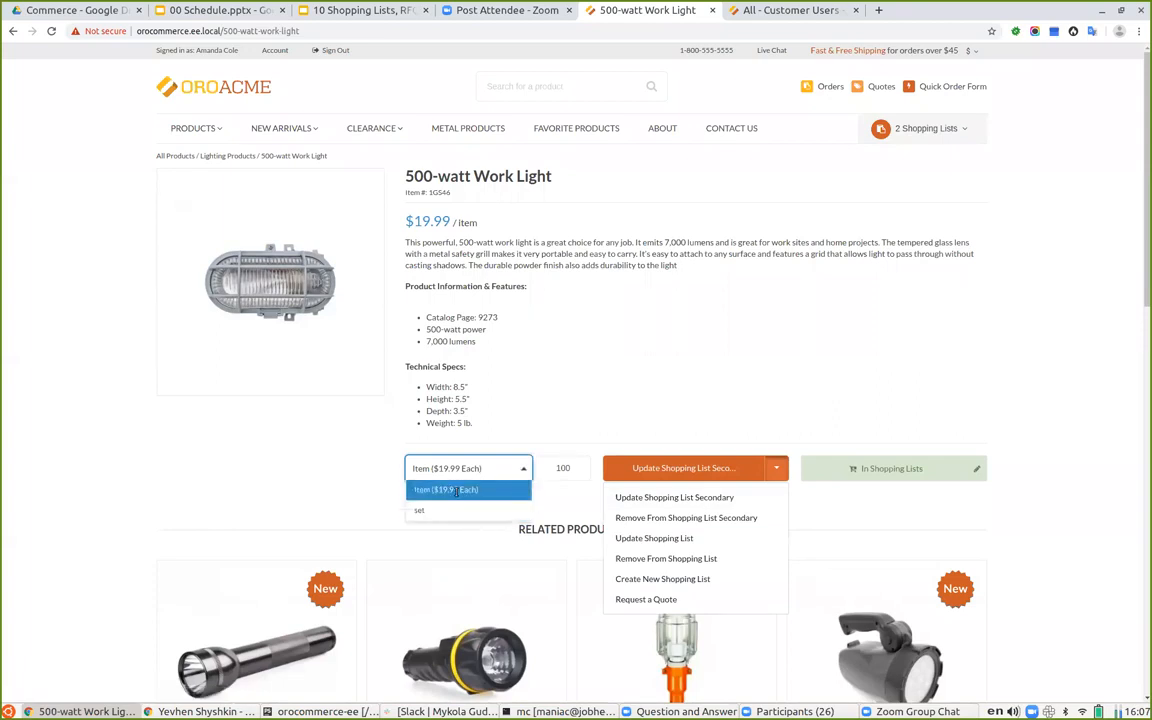
pyautogui.click(456, 491)
pyautogui.click(560, 469)
pyautogui.click(778, 472)
pyautogui.click(778, 472)
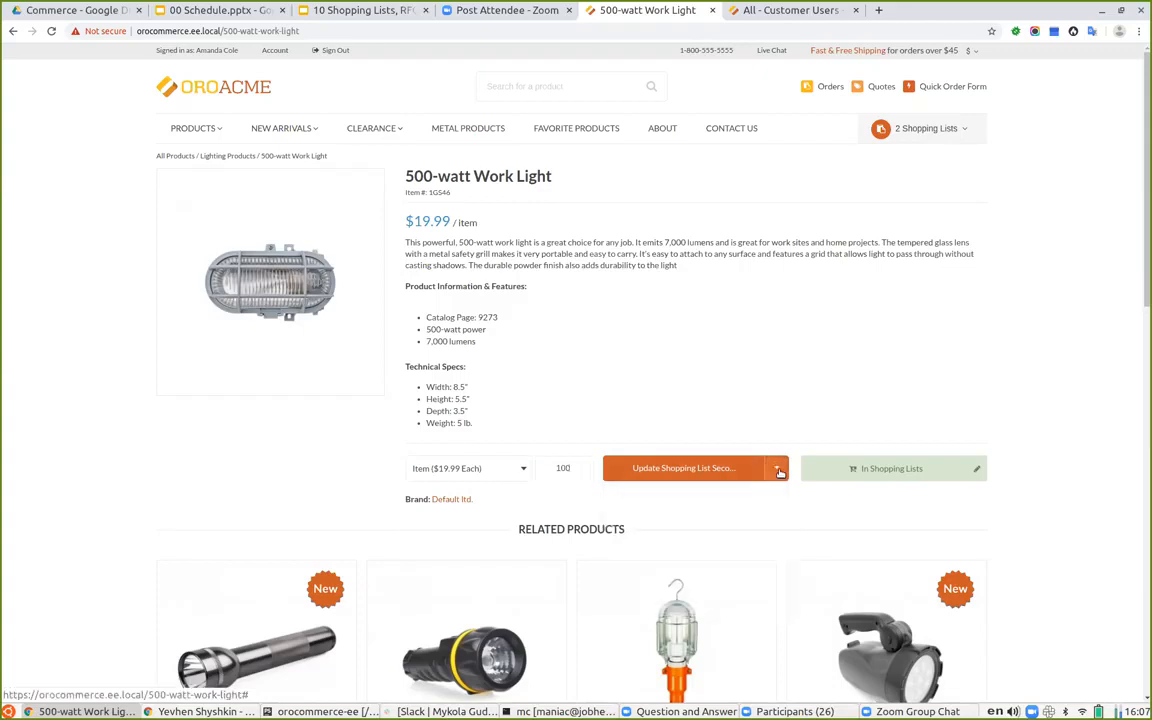
pyautogui.click(977, 471)
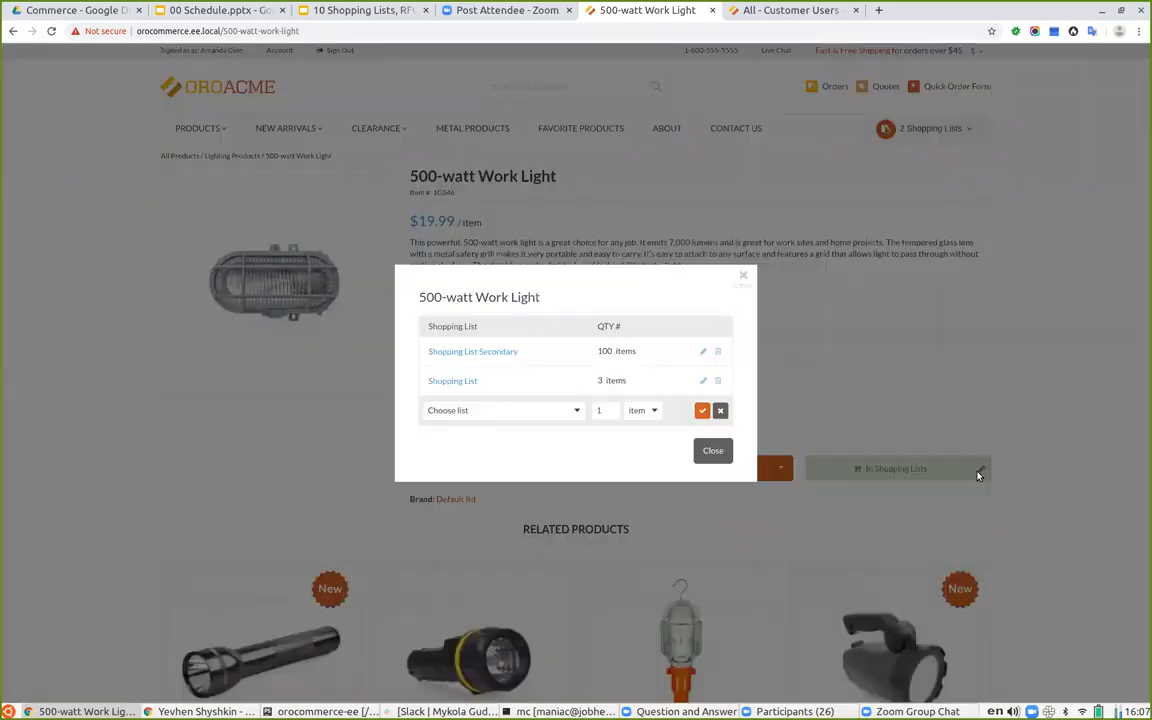
pyautogui.click(722, 446)
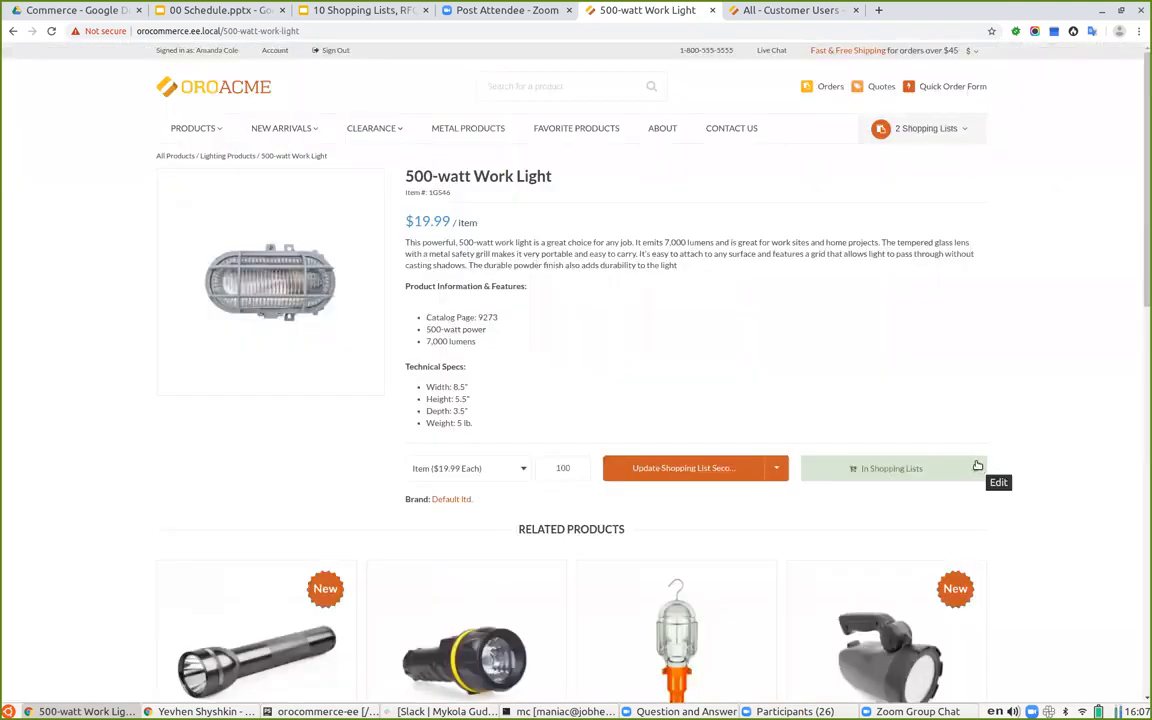
# - Open the Handheld Flashlight from the related products and add one item of it to Shopping List Secondary
pyautogui.scroll(-2, 440, 400)
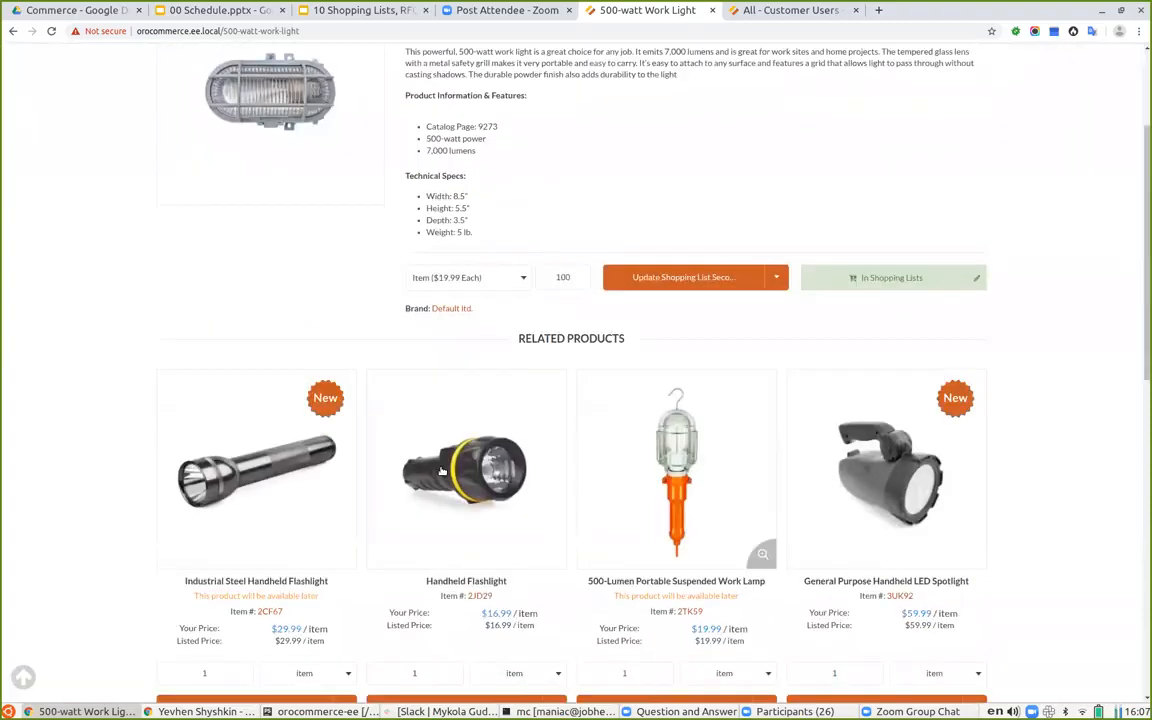
pyautogui.click(438, 467)
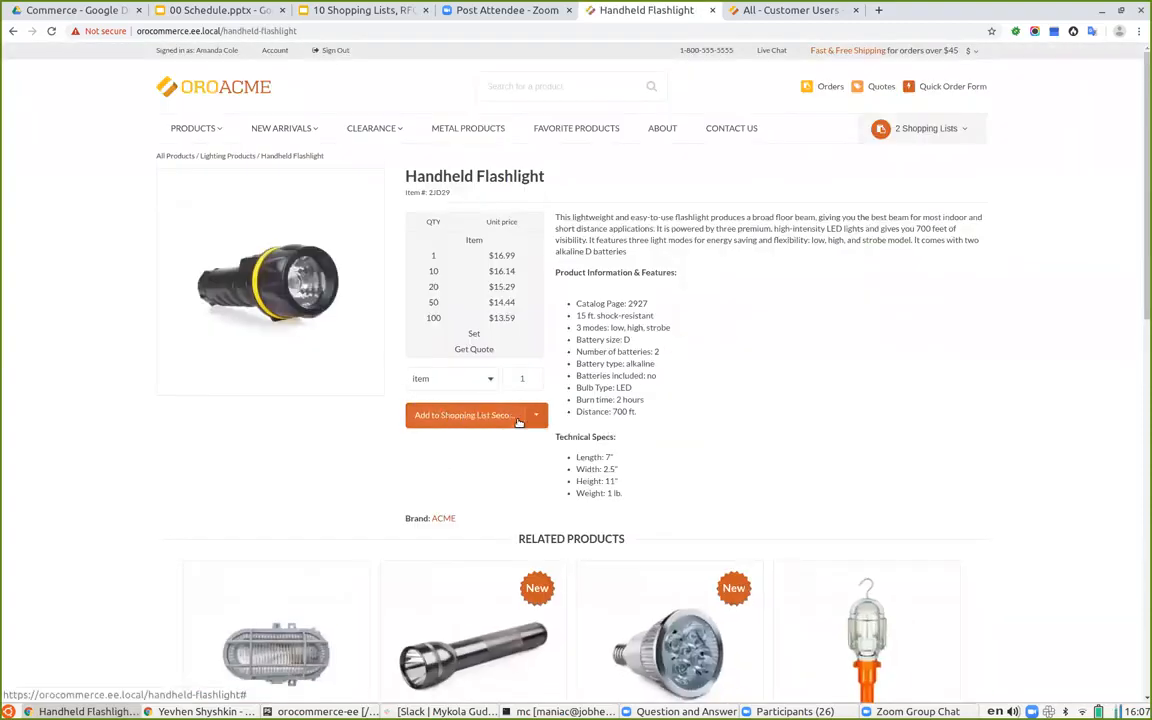
pyautogui.click(446, 416)
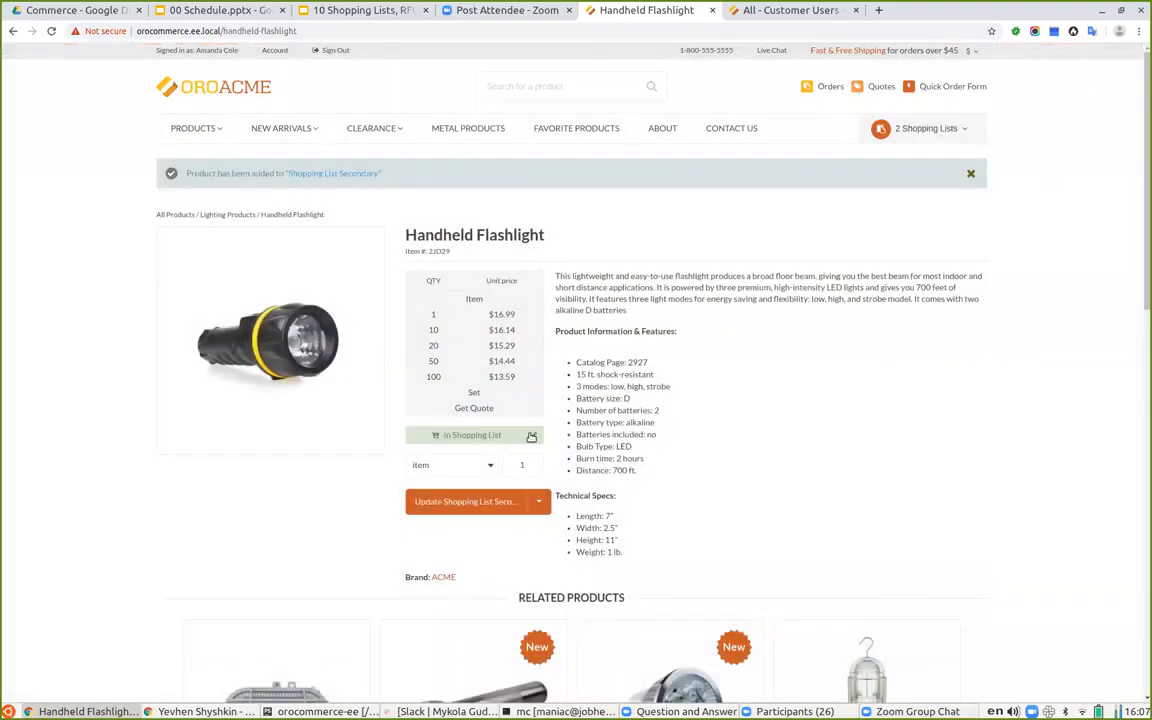
# - Set the Handheld Flashlight's quantity in Shopping List Secondary to 2 and view the shopping list summaries
pyautogui.click(531, 436)
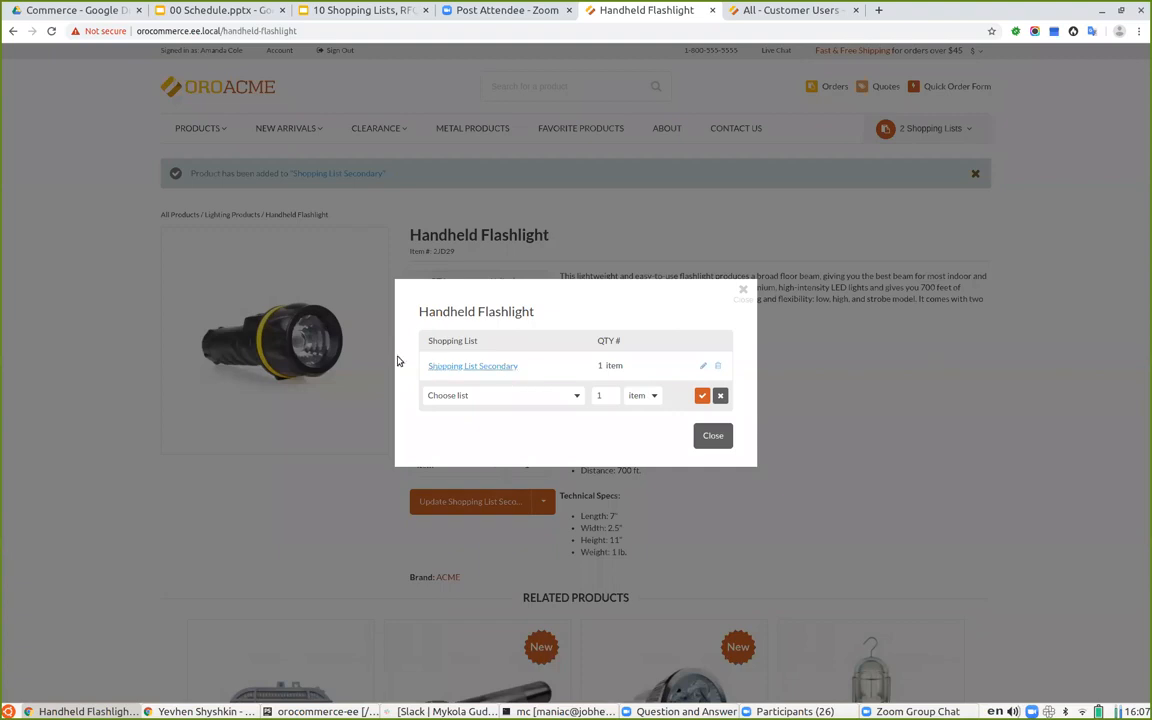
pyautogui.click(701, 365)
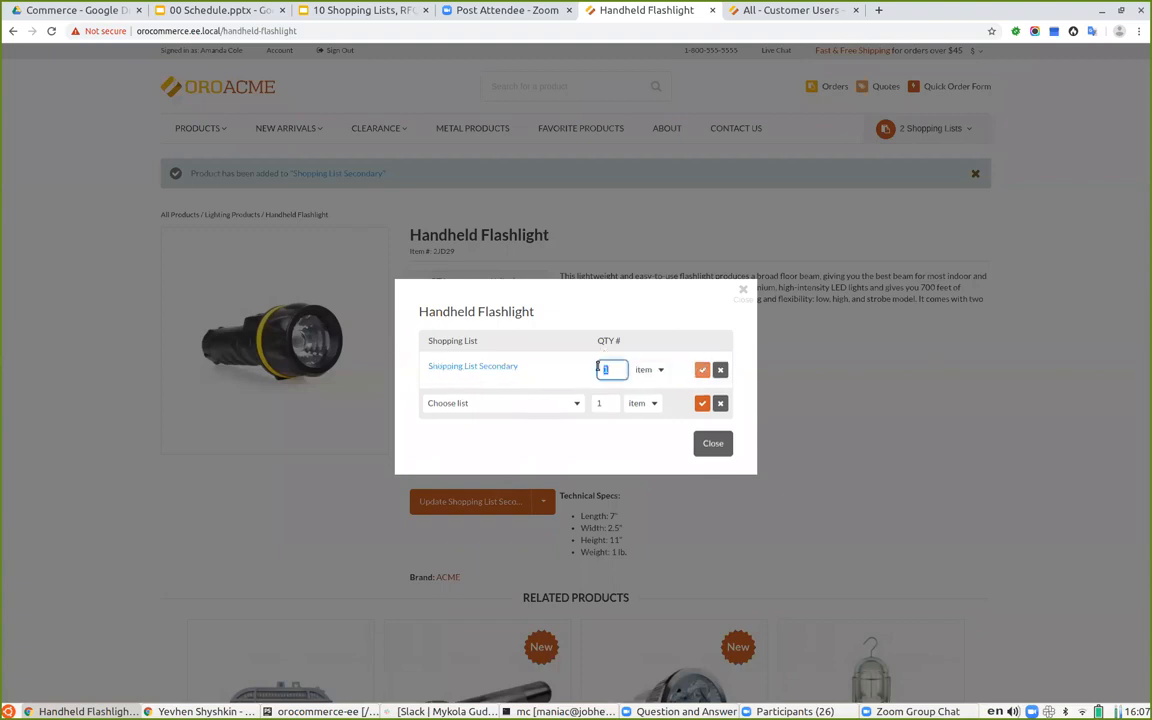
pyautogui.write('2')
pyautogui.click(703, 371)
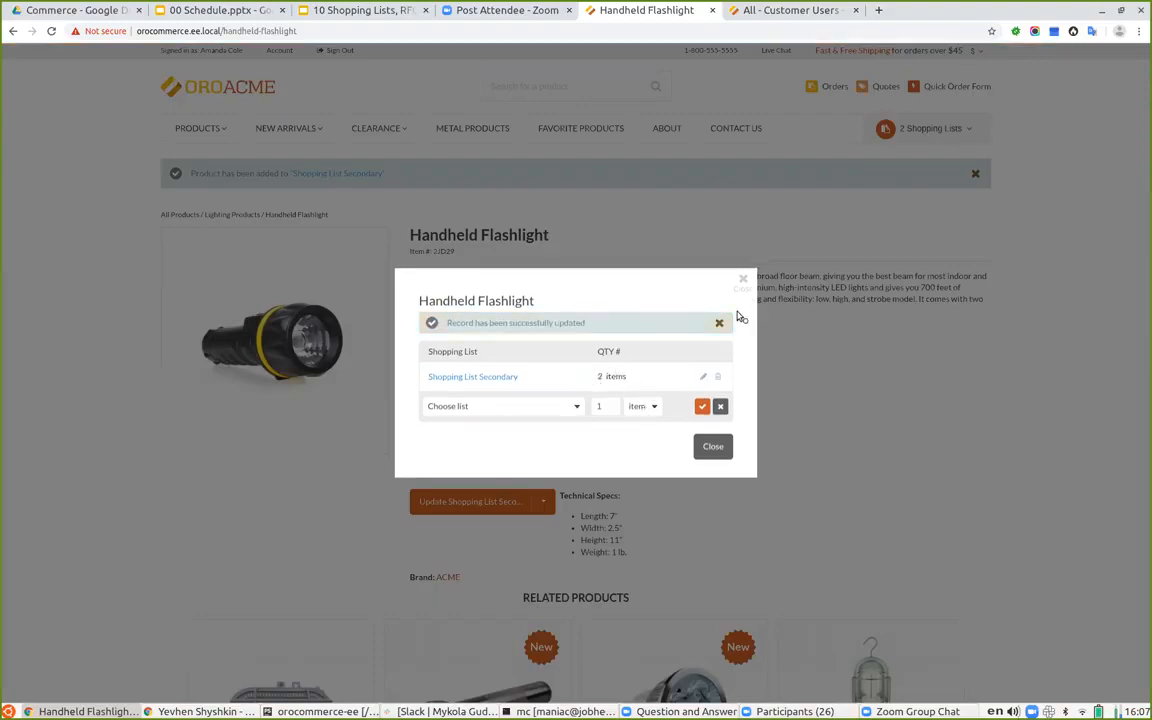
pyautogui.click(743, 280)
pyautogui.click(938, 133)
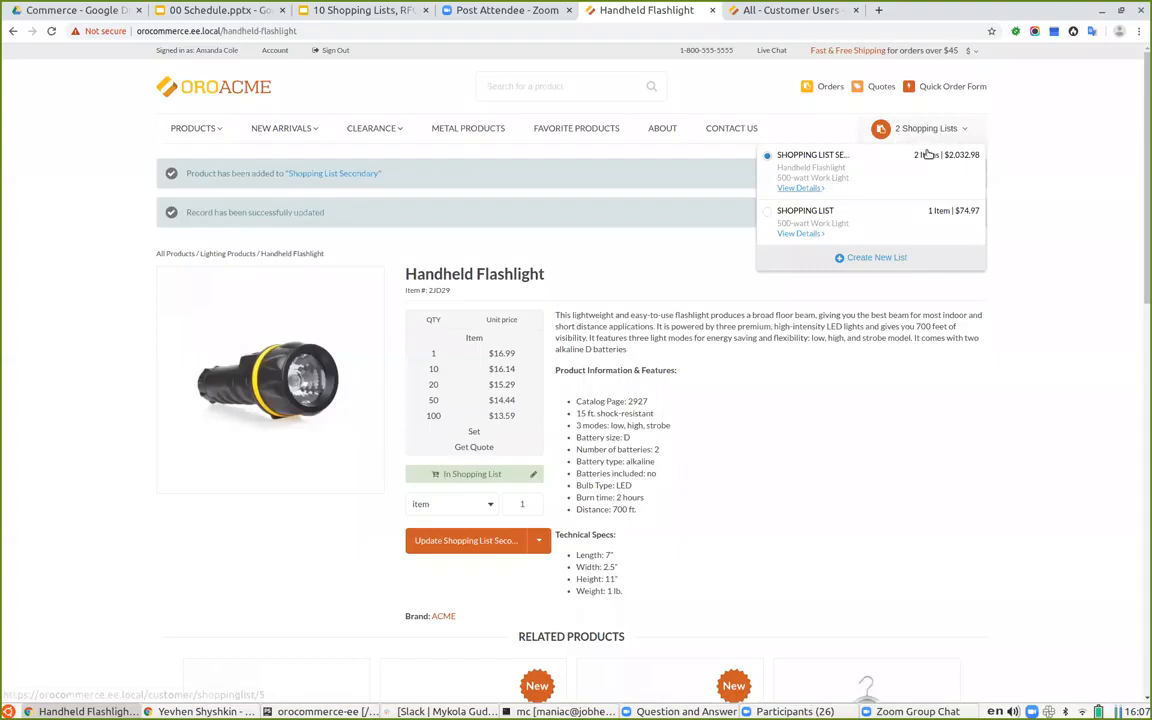
# - View Shopping List Secondary's details, then open the Quick Order Form and enter product 5GF68 - 300-Watt Floodlight in the first row
pyautogui.click(902, 167)
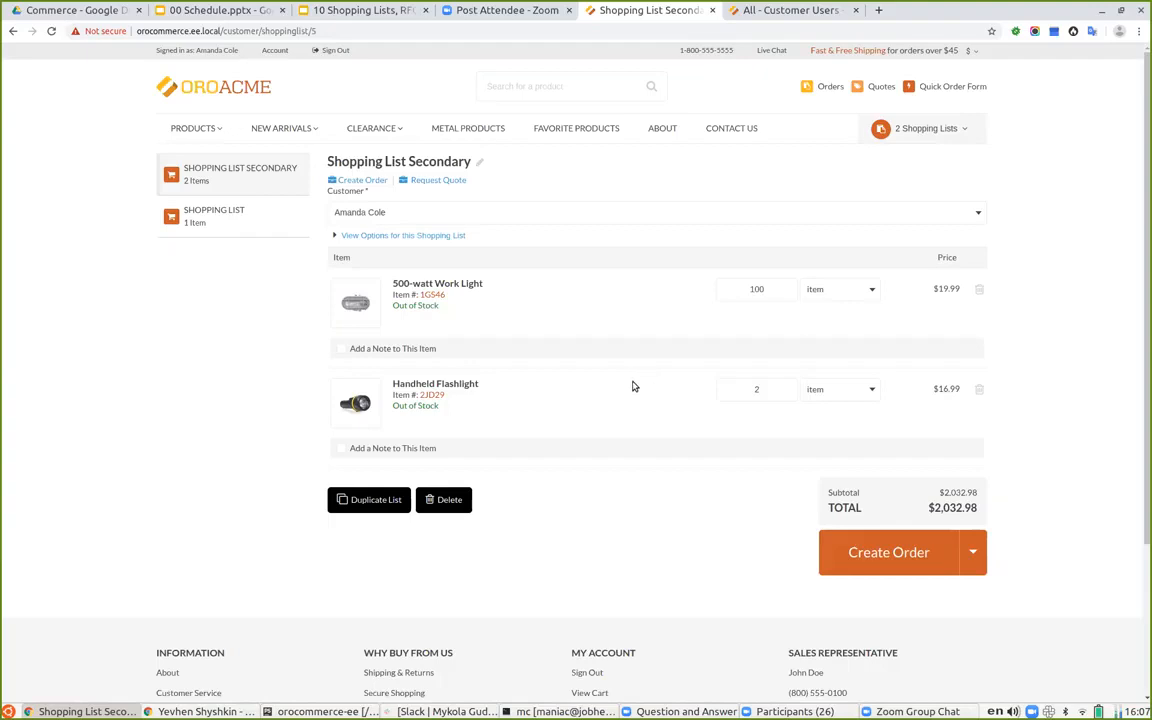
pyautogui.click(946, 88)
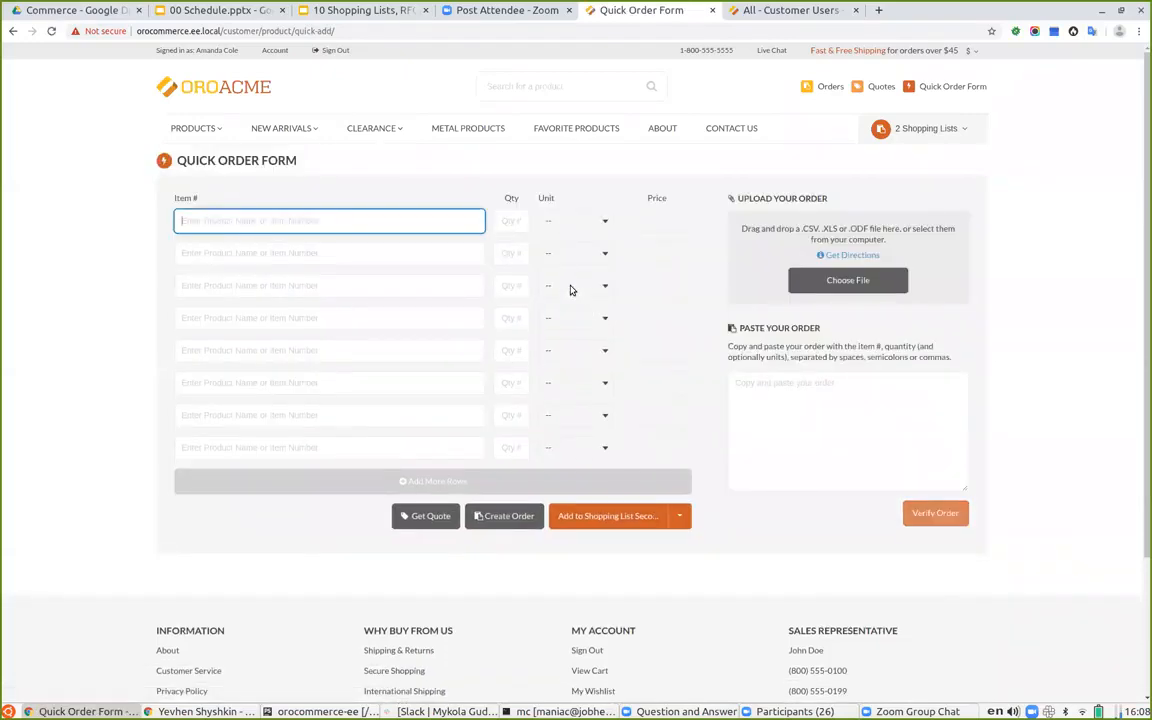
pyautogui.write('ligh')
pyautogui.click(306, 239)
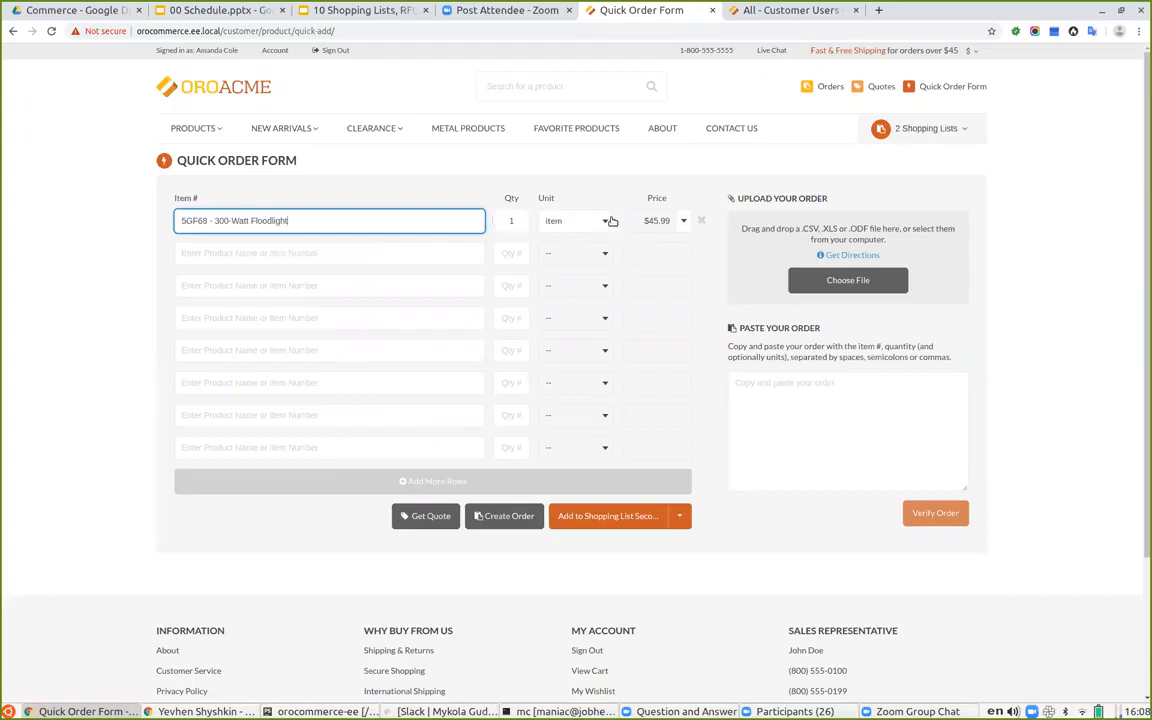
# - Set the 300-Watt Floodlight's quantity to 10 in the Quick Order Form and review its tier prices
pyautogui.click(684, 223)
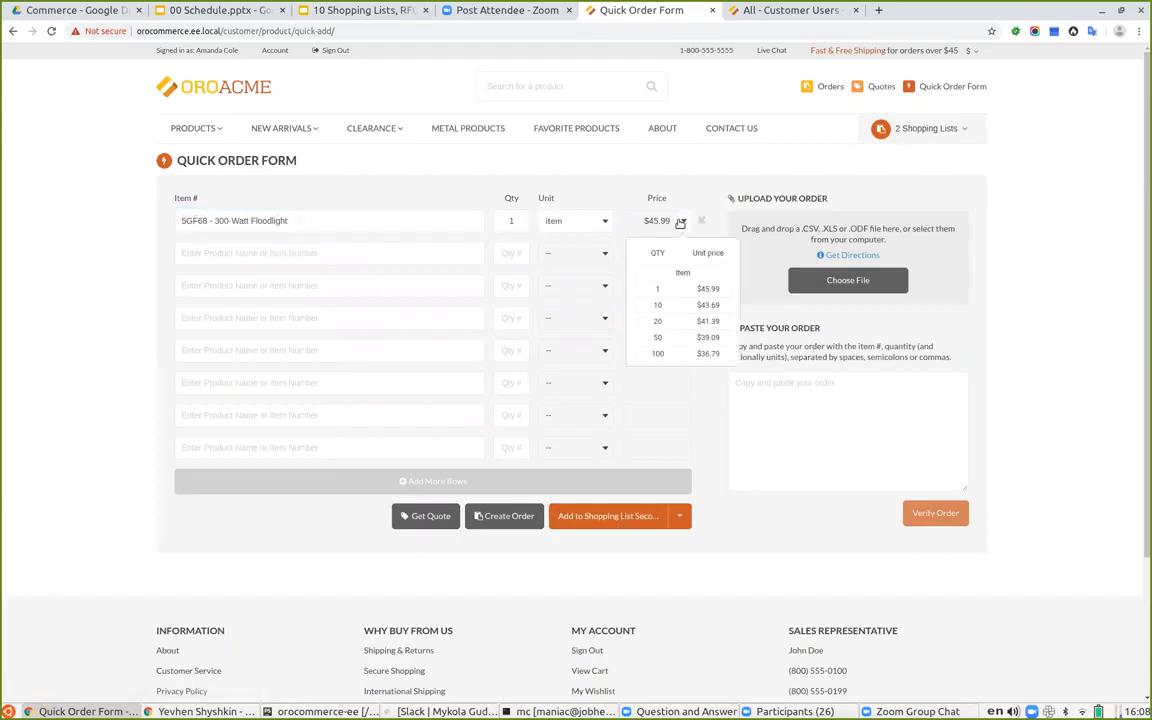
pyautogui.click(517, 221)
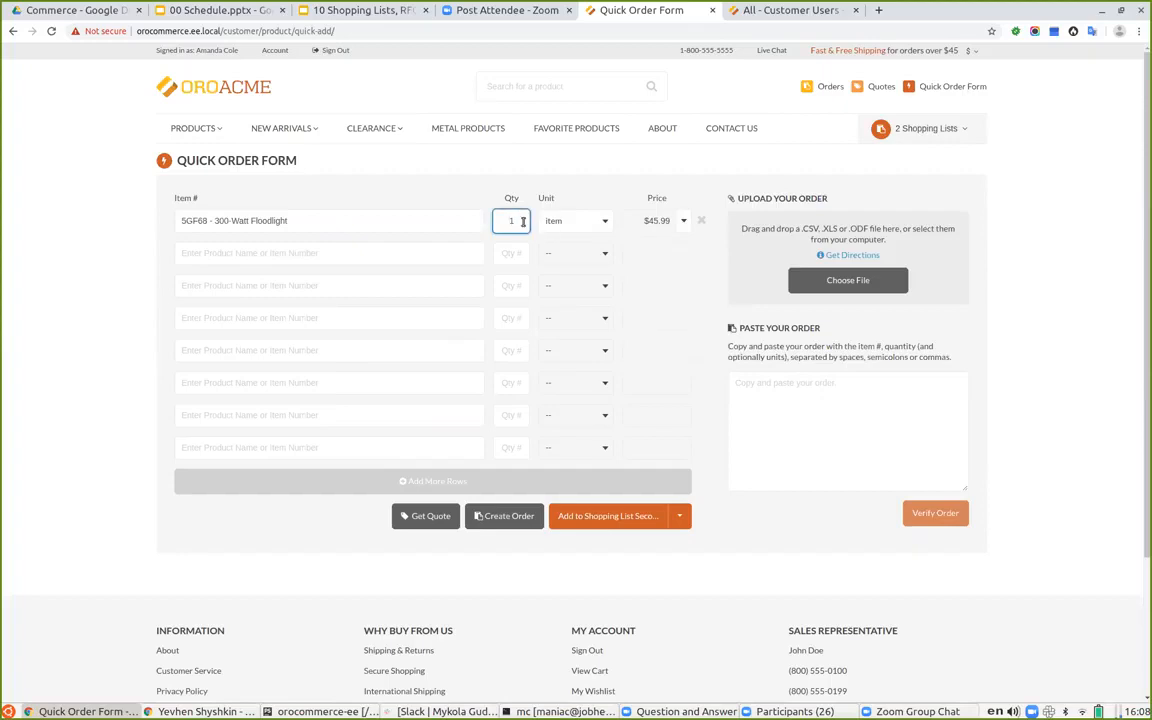
pyautogui.click(705, 179)
pyautogui.moveTo(681, 224)
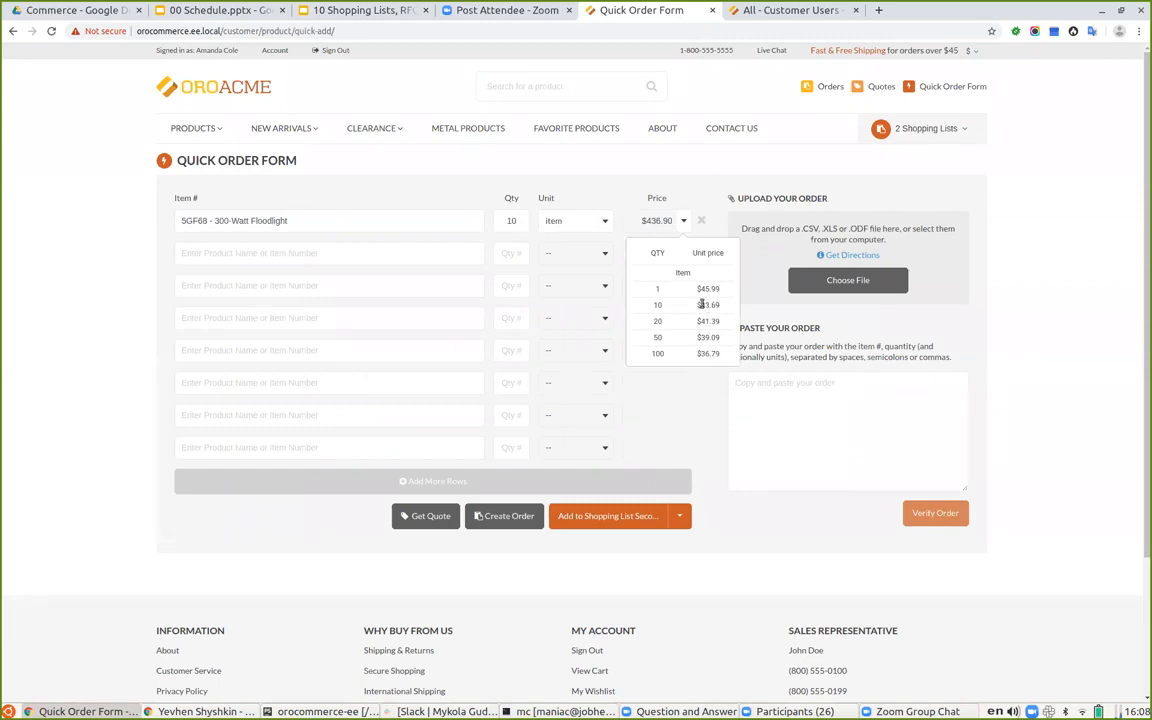
# - Add the floodlight from the form to a new shopping list named "Shopping List from QOF" and open that list
pyautogui.click(683, 515)
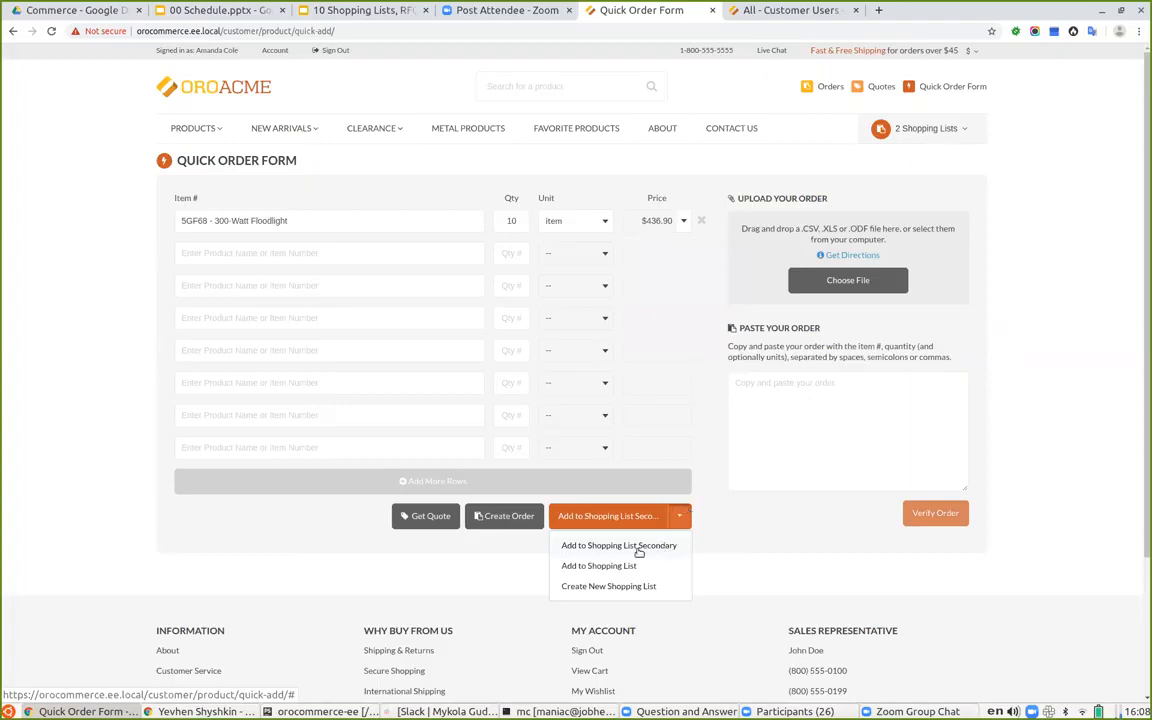
pyautogui.click(612, 587)
pyautogui.write('from')
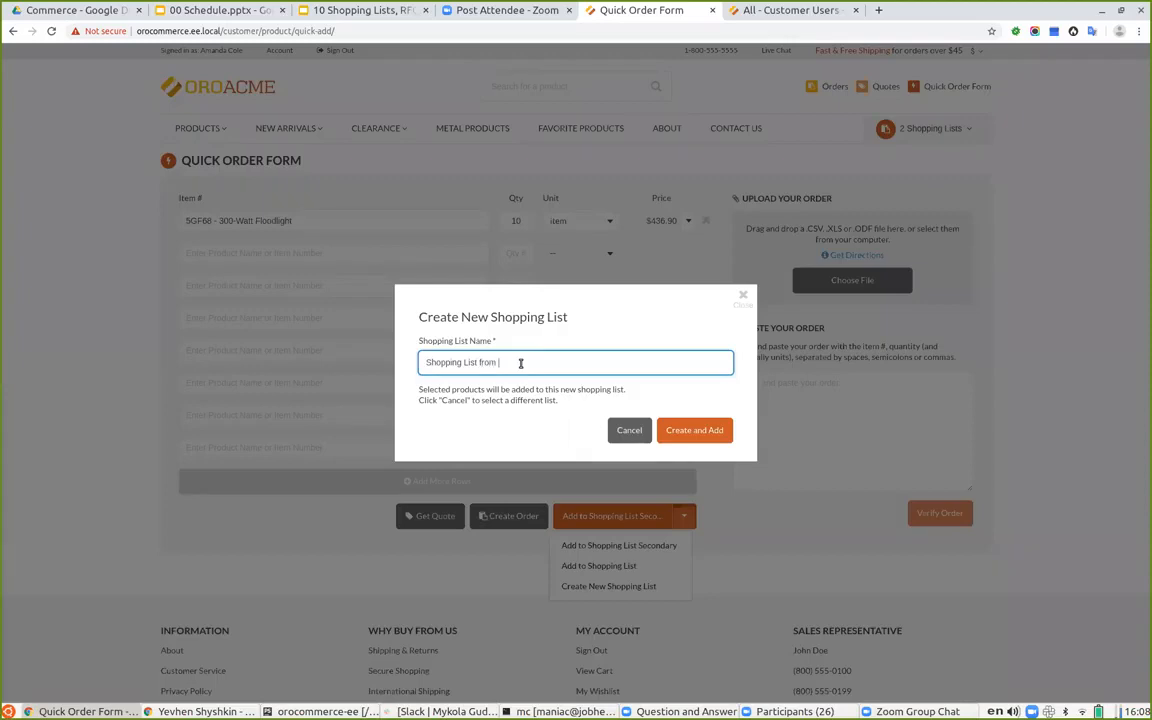
pyautogui.write(' QOF')
pyautogui.click(694, 430)
pyautogui.click(914, 128)
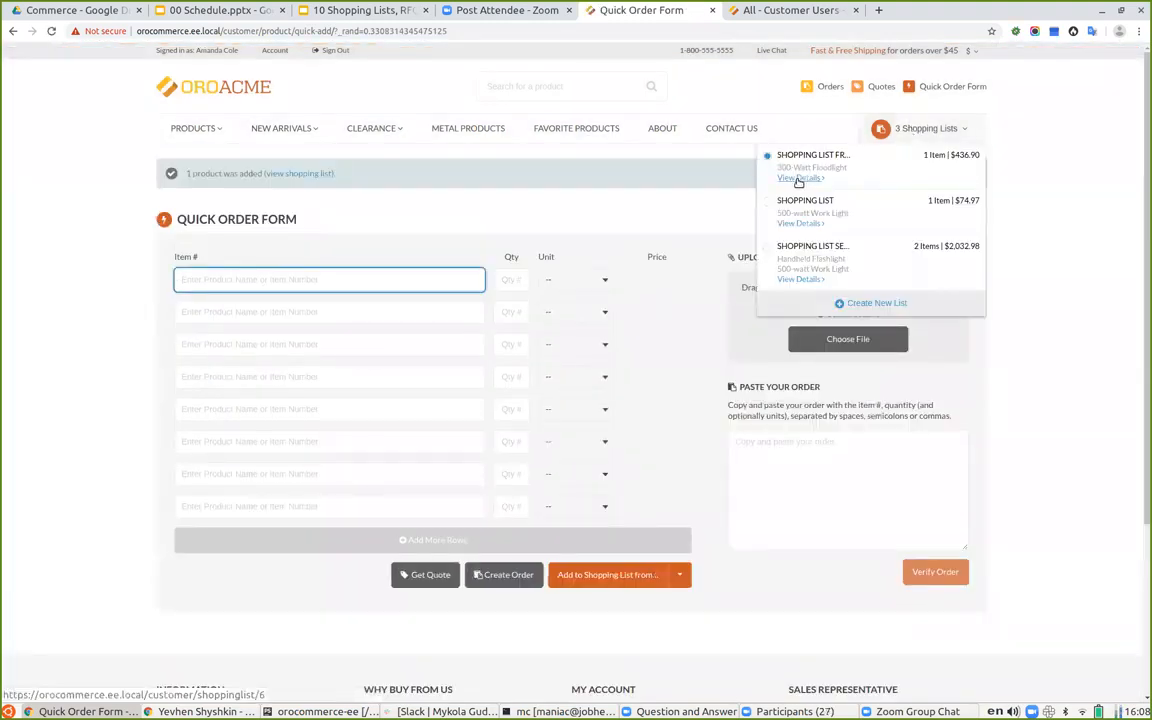
pyautogui.click(295, 175)
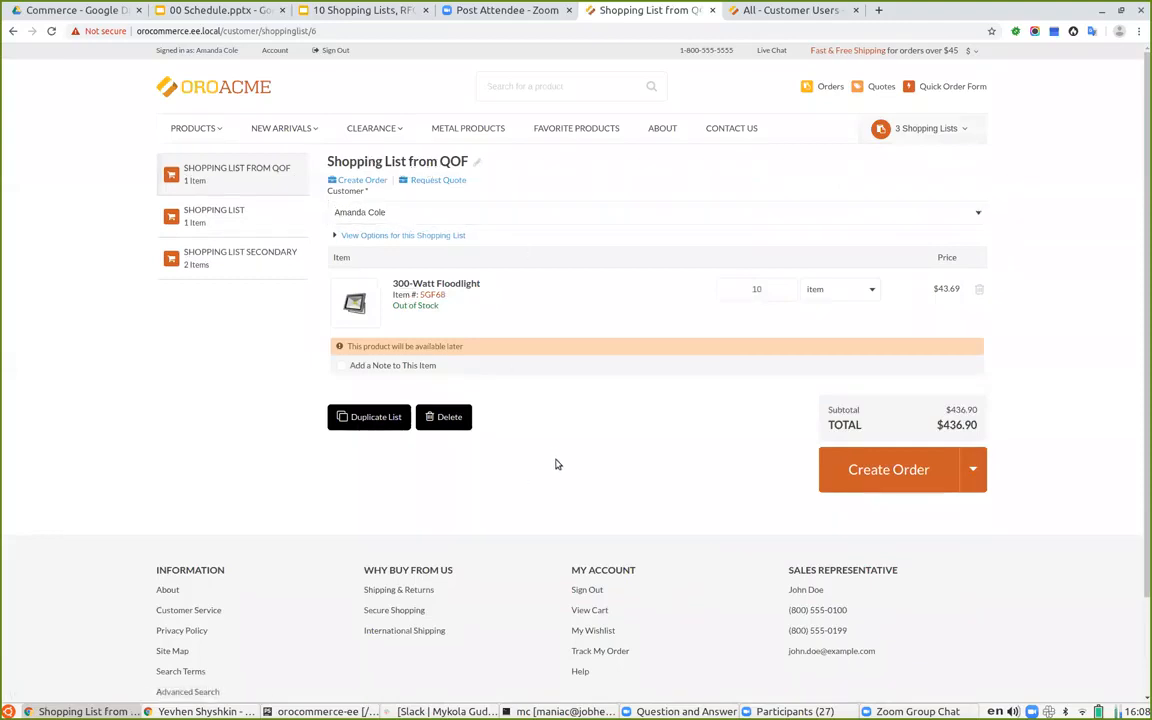
# - Rename the open shopping list as "Shopping List from QOF Changed"
pyautogui.click(476, 162)
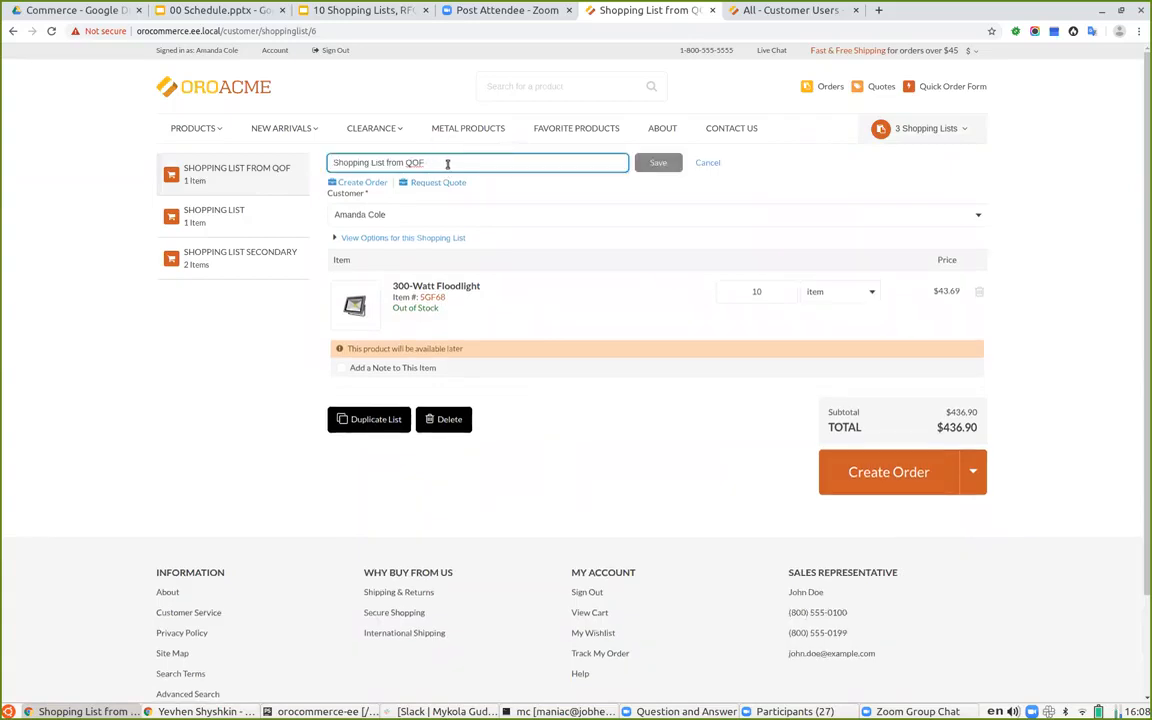
pyautogui.write('Changed')
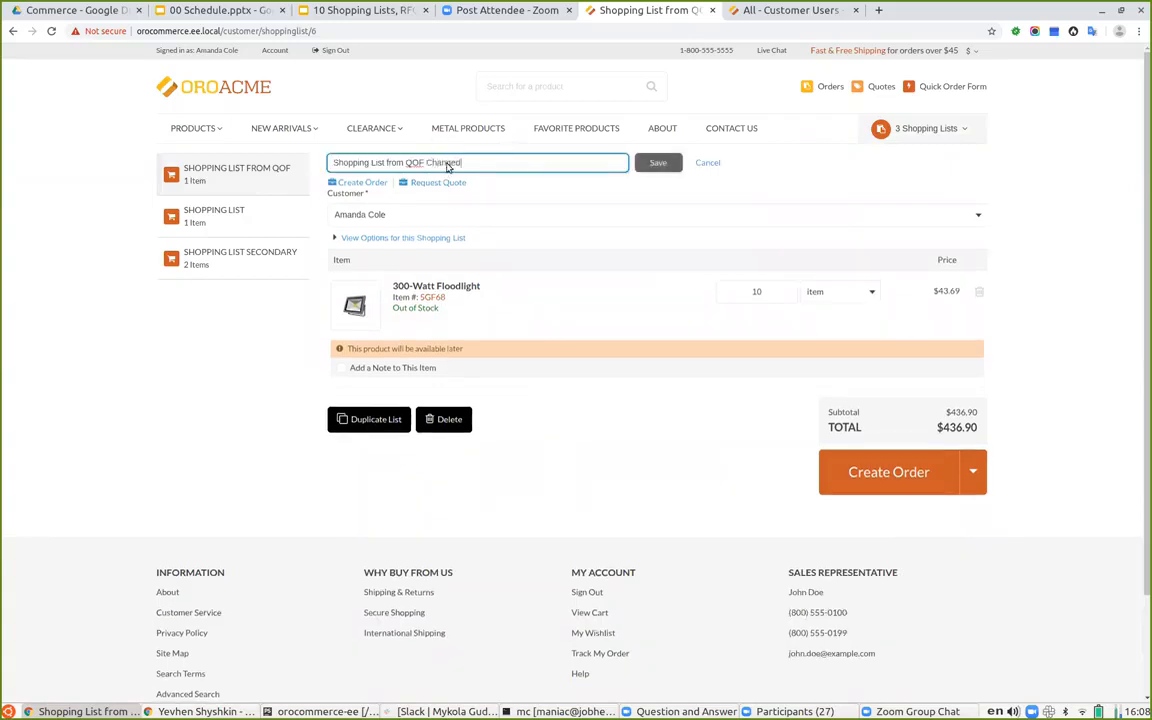
pyautogui.press('Return')
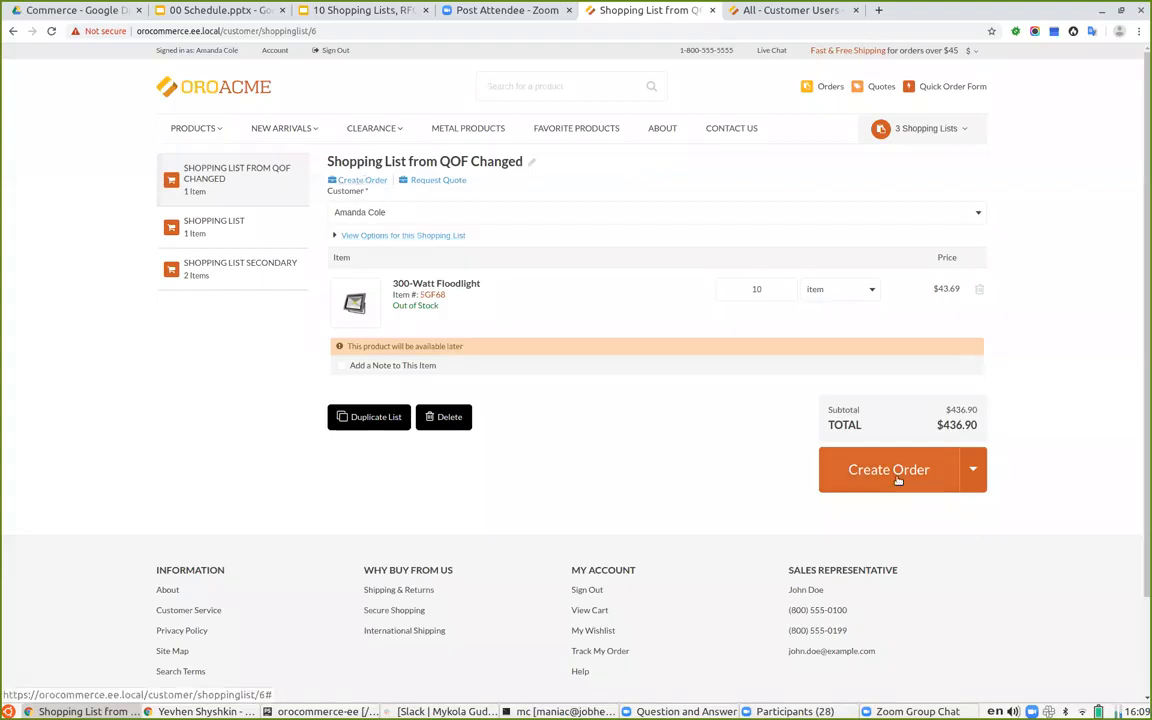
# - Preview creating an order and requesting a quote from the list, returning to the shopping list after each
pyautogui.click(856, 471)
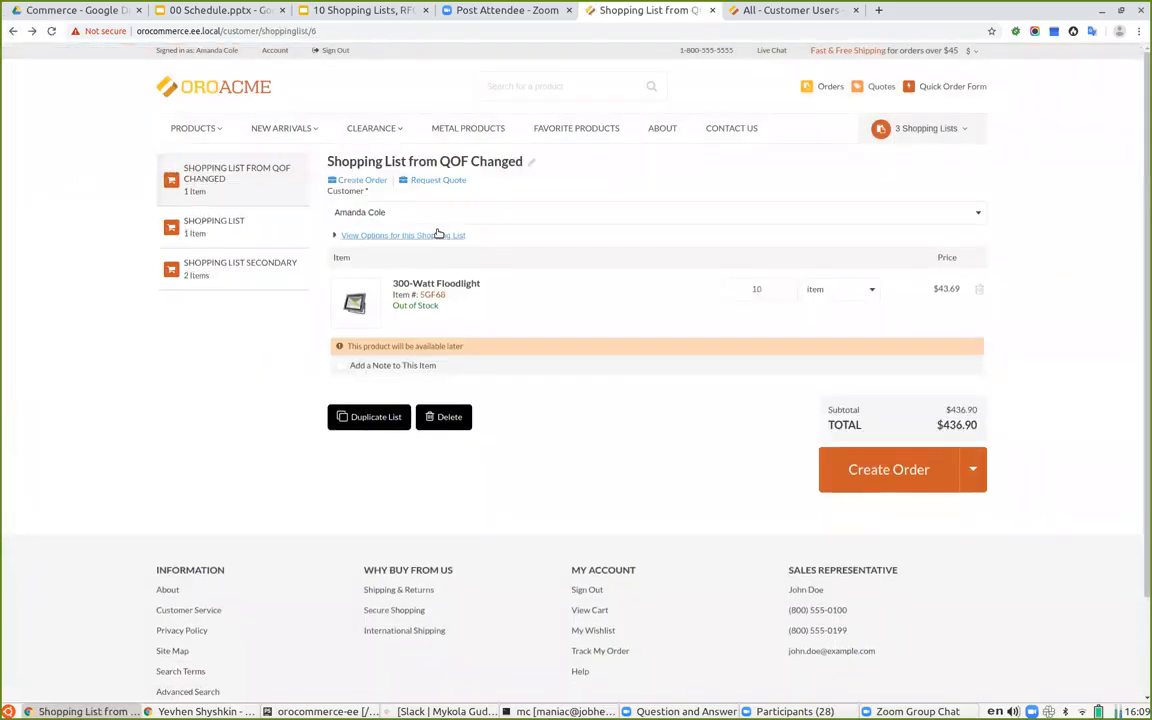
pyautogui.click(425, 181)
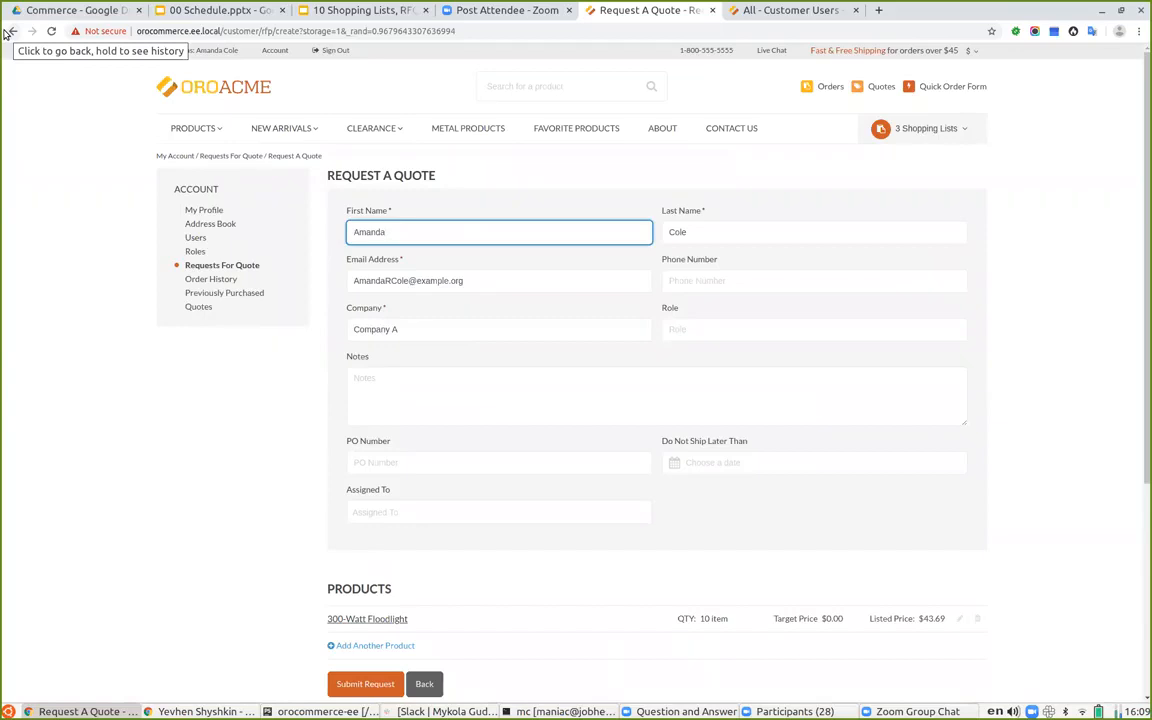
pyautogui.click(10, 31)
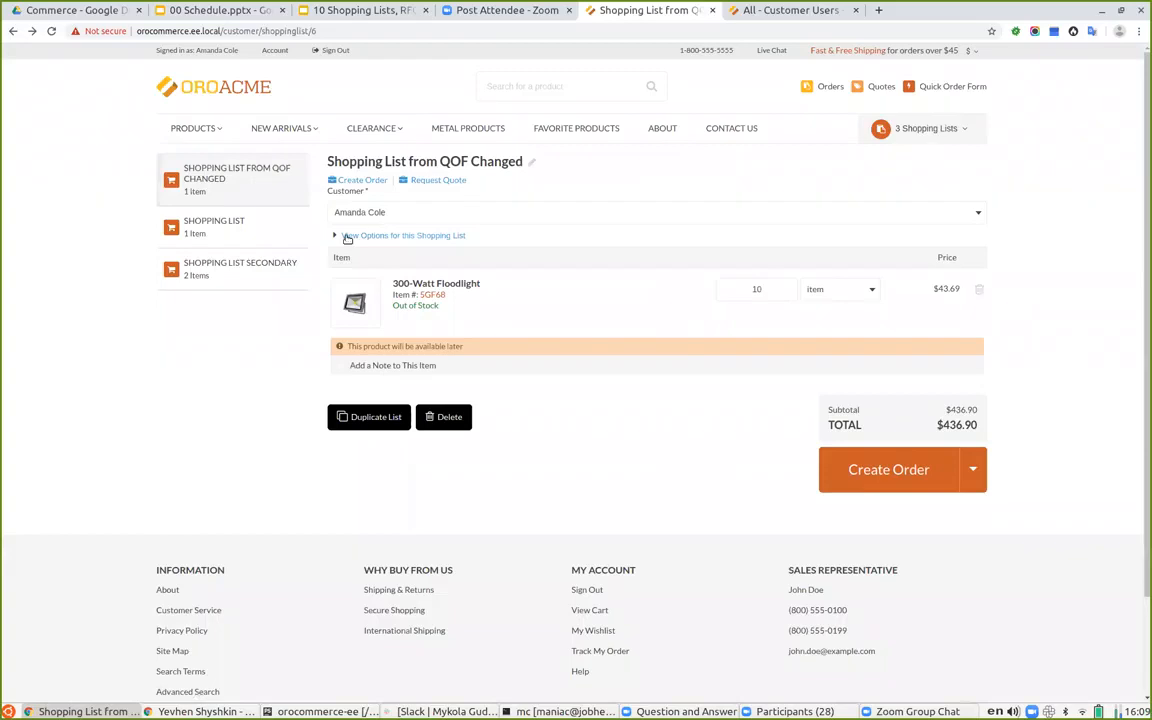
# - Show and hide the note fields for the shopping list and for its 300-Watt Floodlight item
pyautogui.click(350, 235)
pyautogui.click(370, 252)
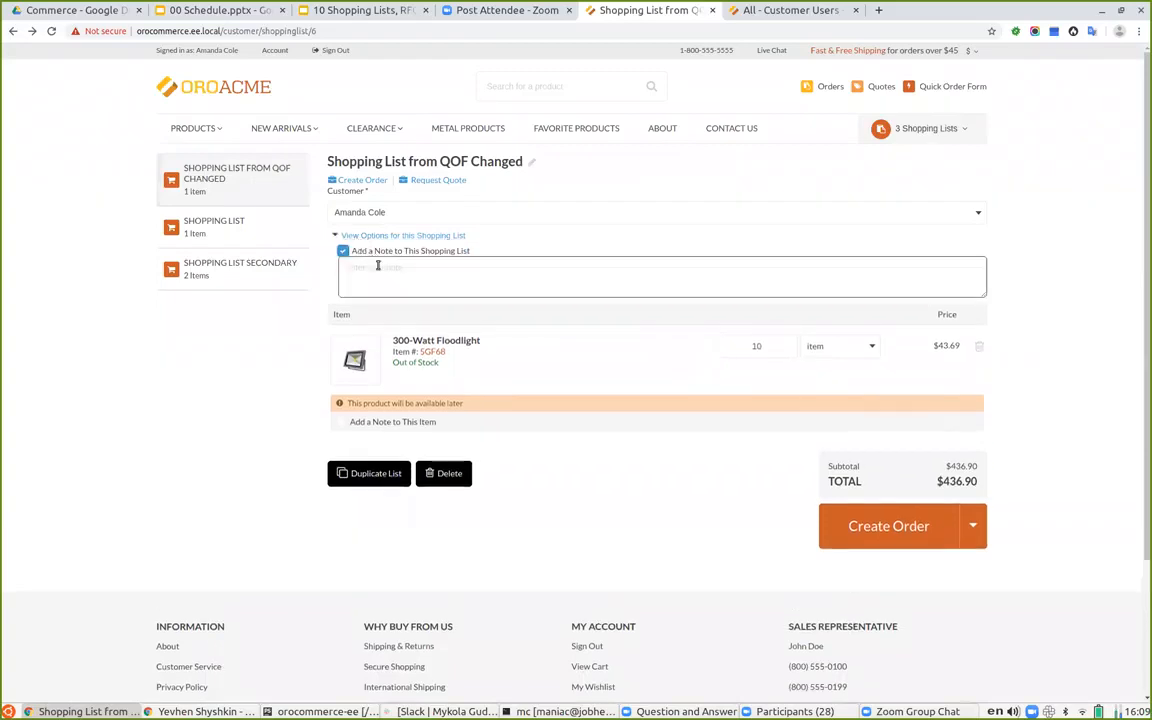
pyautogui.click(372, 251)
pyautogui.click(380, 381)
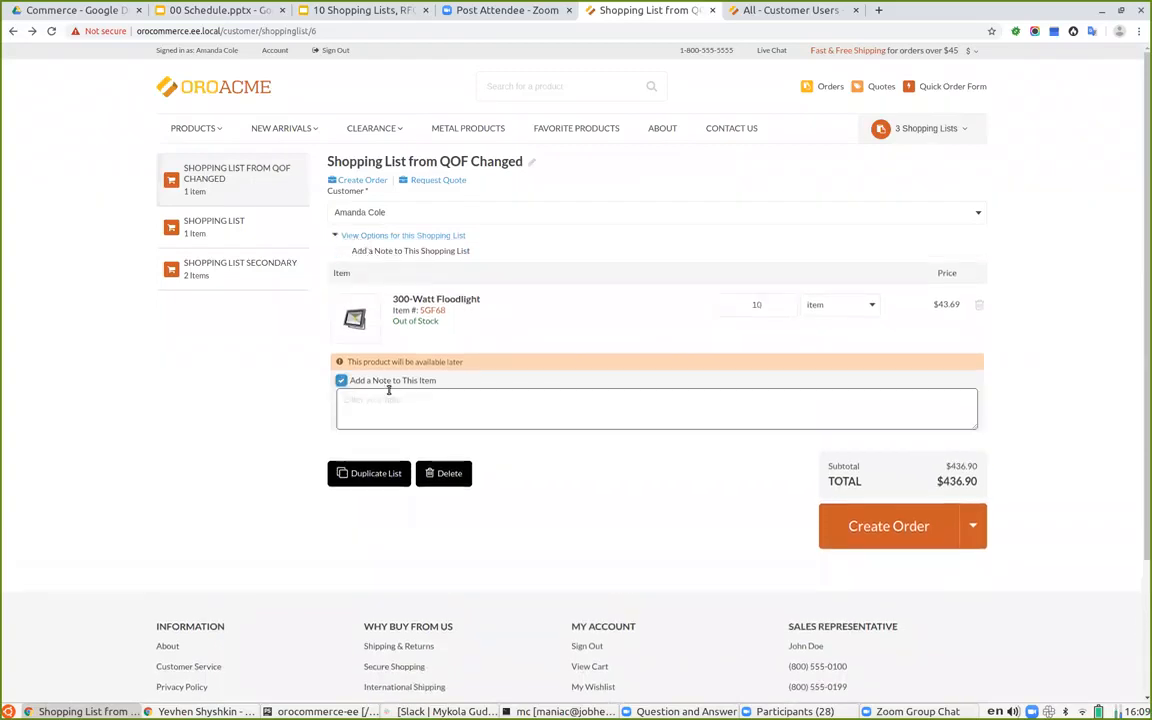
pyautogui.click(378, 383)
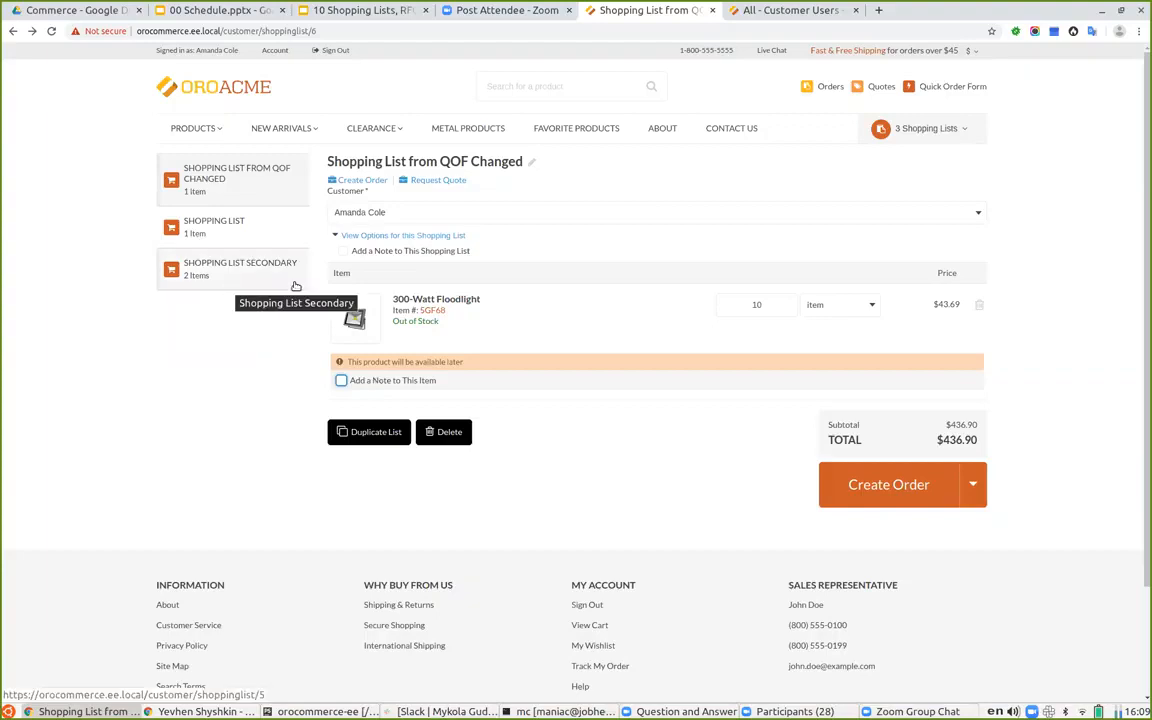
# - Examine which customer users the shopping list can be assigned to, without changing the assignment
pyautogui.click(830, 216)
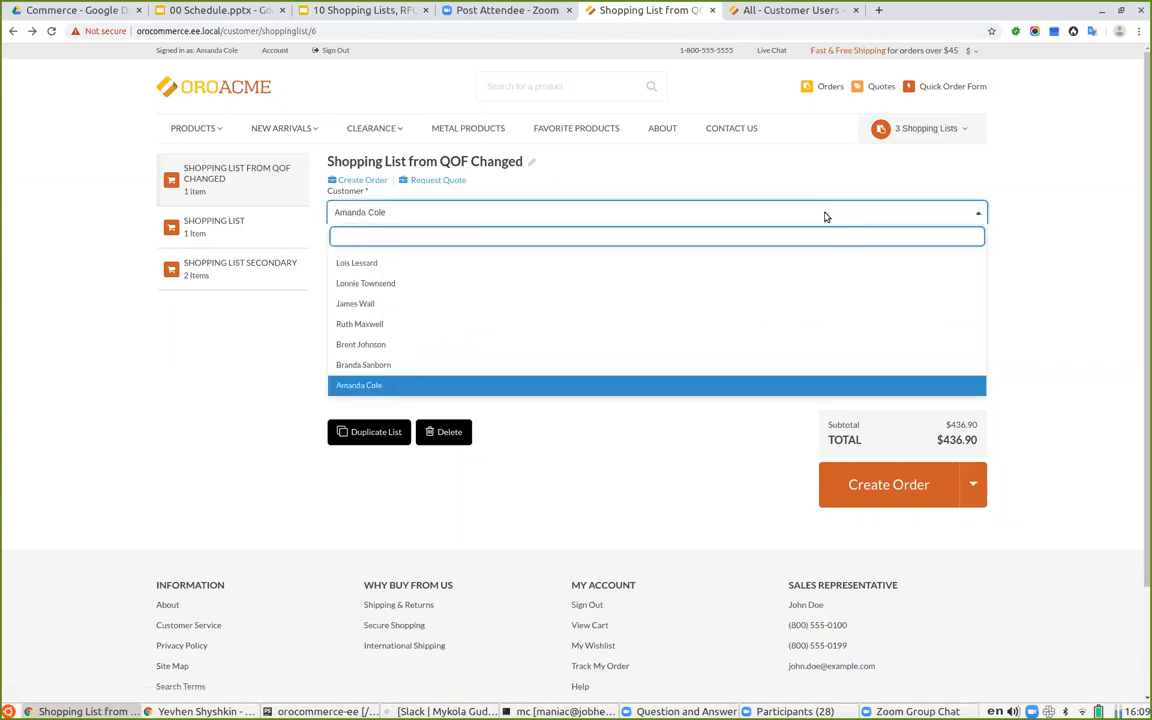
pyautogui.click(826, 215)
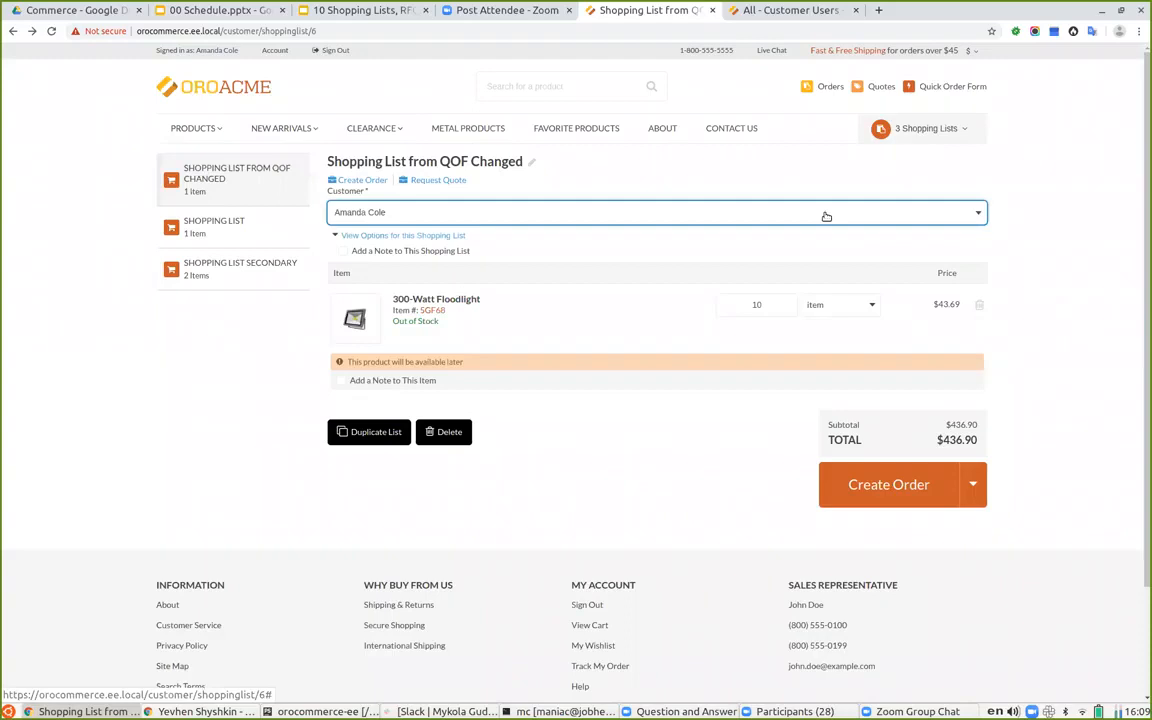
pyautogui.click(826, 216)
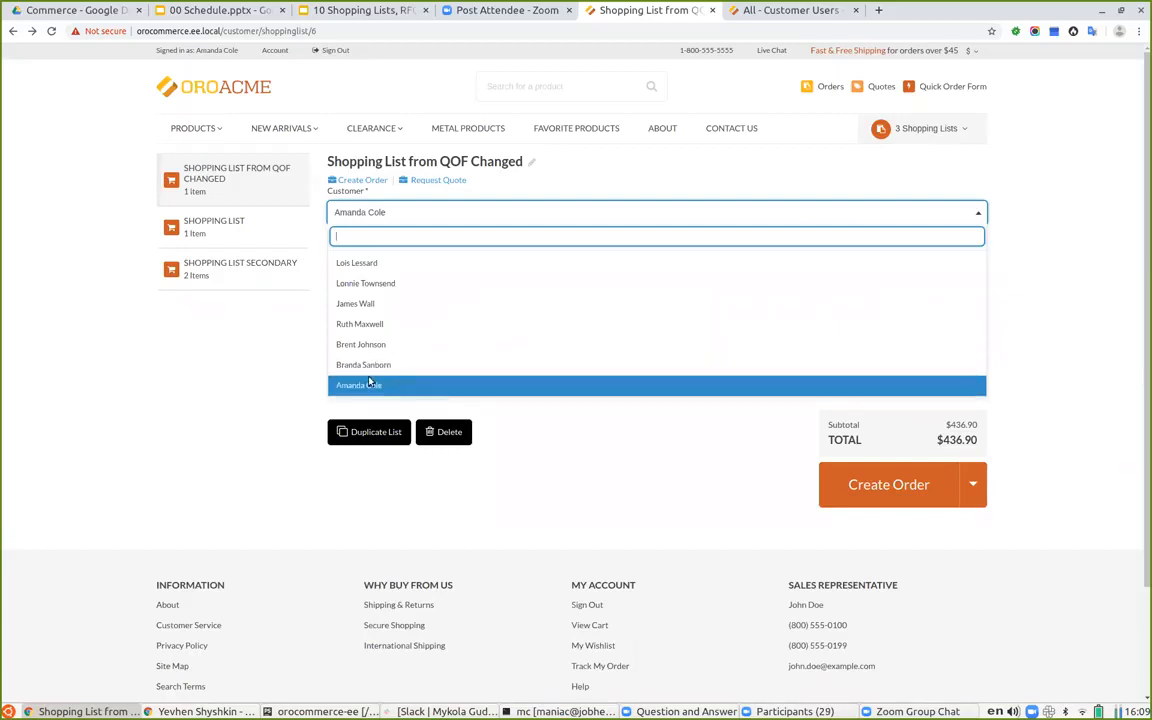
pyautogui.click(175, 413)
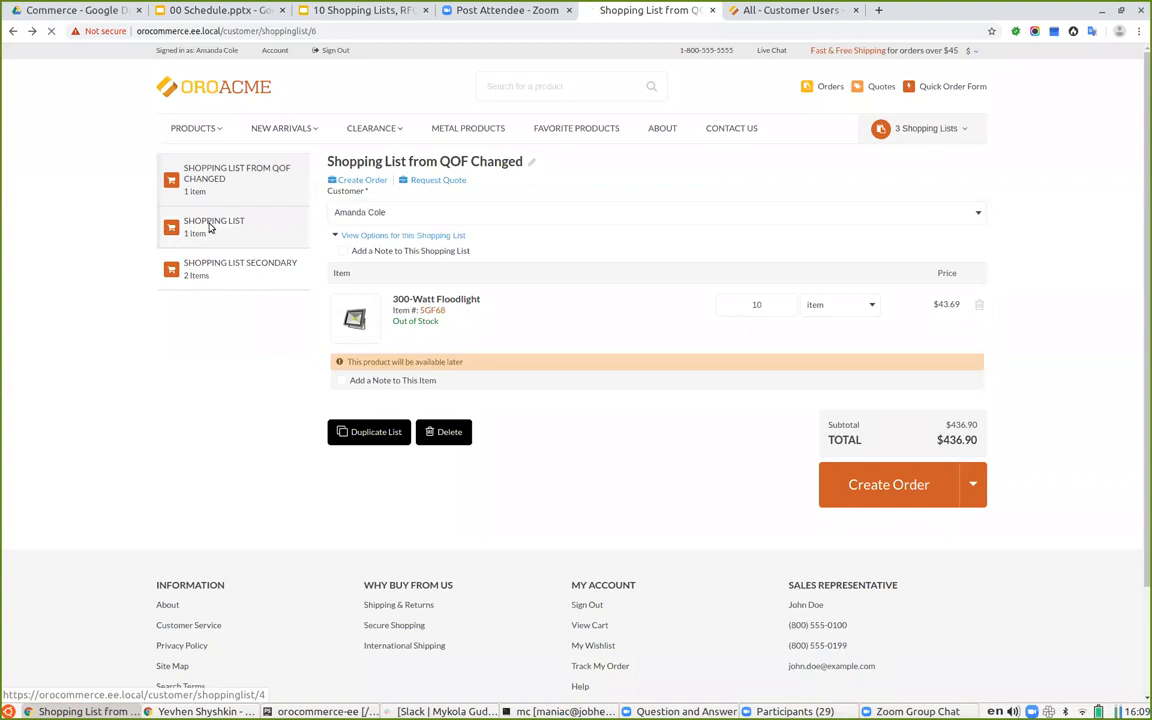
# - View Shopping List and Shopping List Secondary, then return to Shopping List from QOF Changed
pyautogui.click(209, 226)
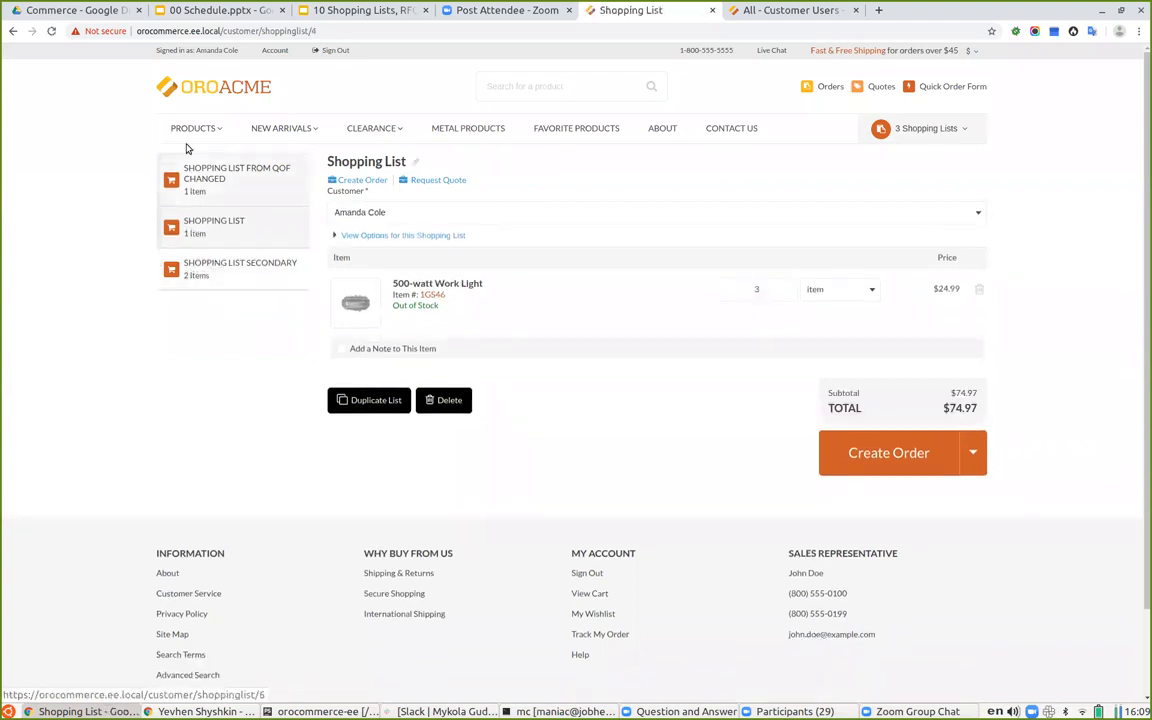
pyautogui.click(206, 285)
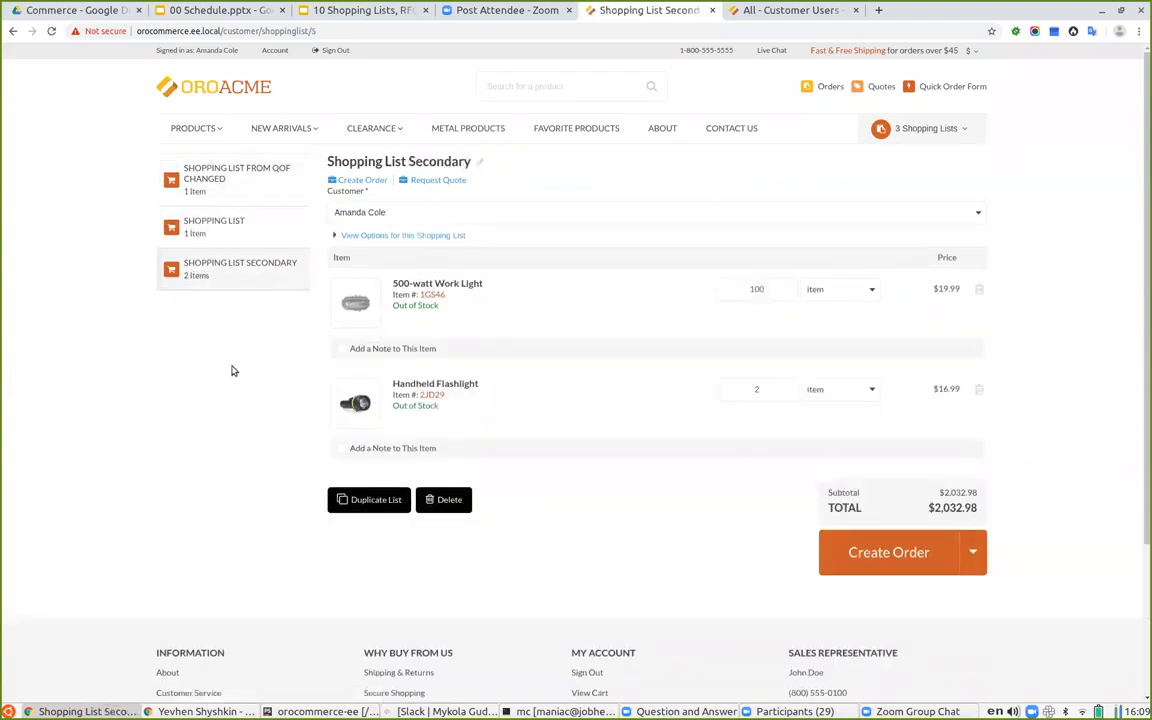
pyautogui.click(265, 190)
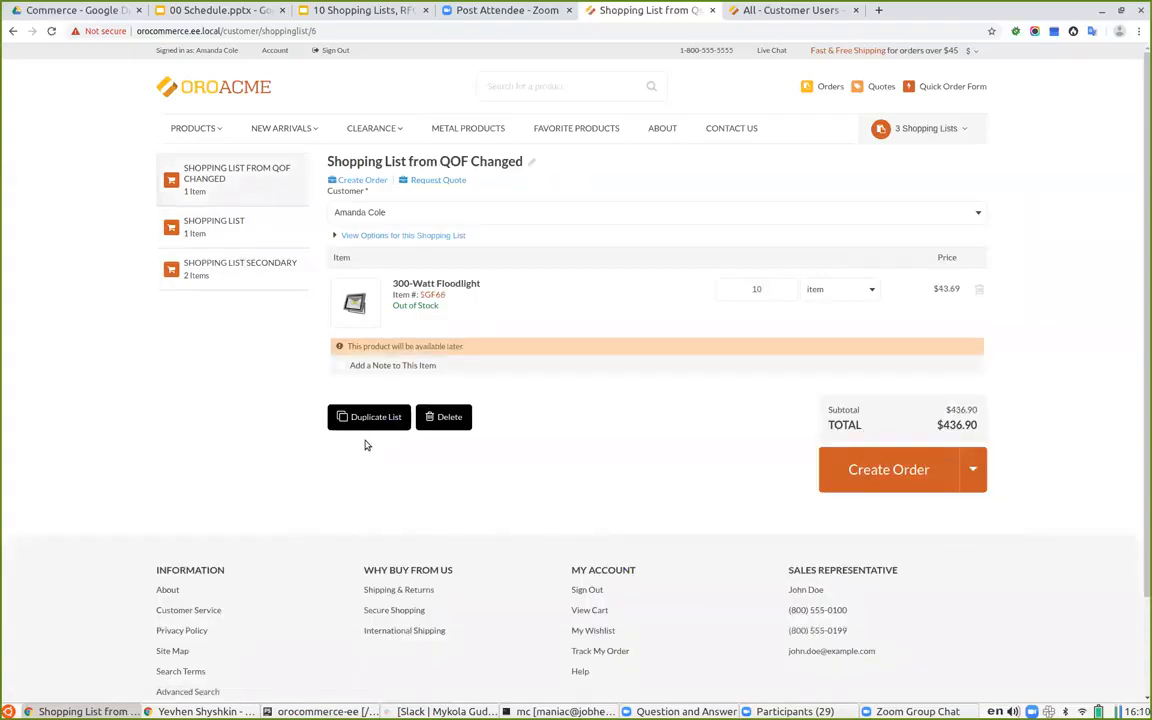
# - Duplicate Shopping List from QOF Changed and delete the copy
pyautogui.click(370, 418)
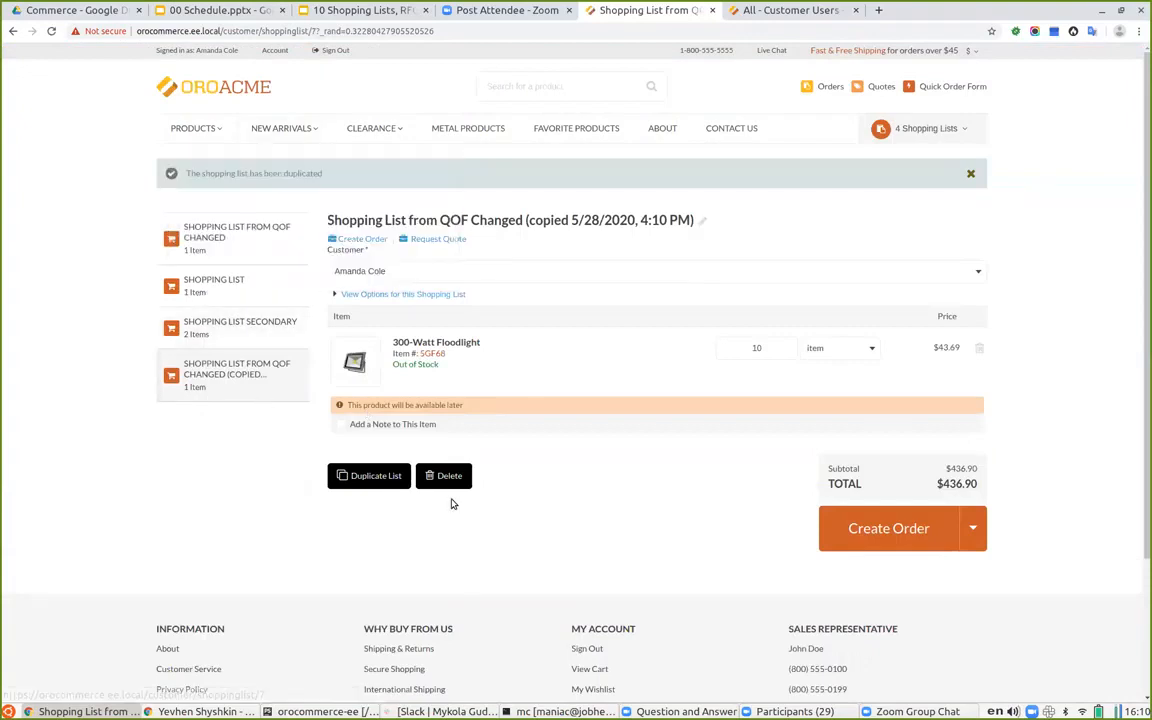
pyautogui.click(443, 477)
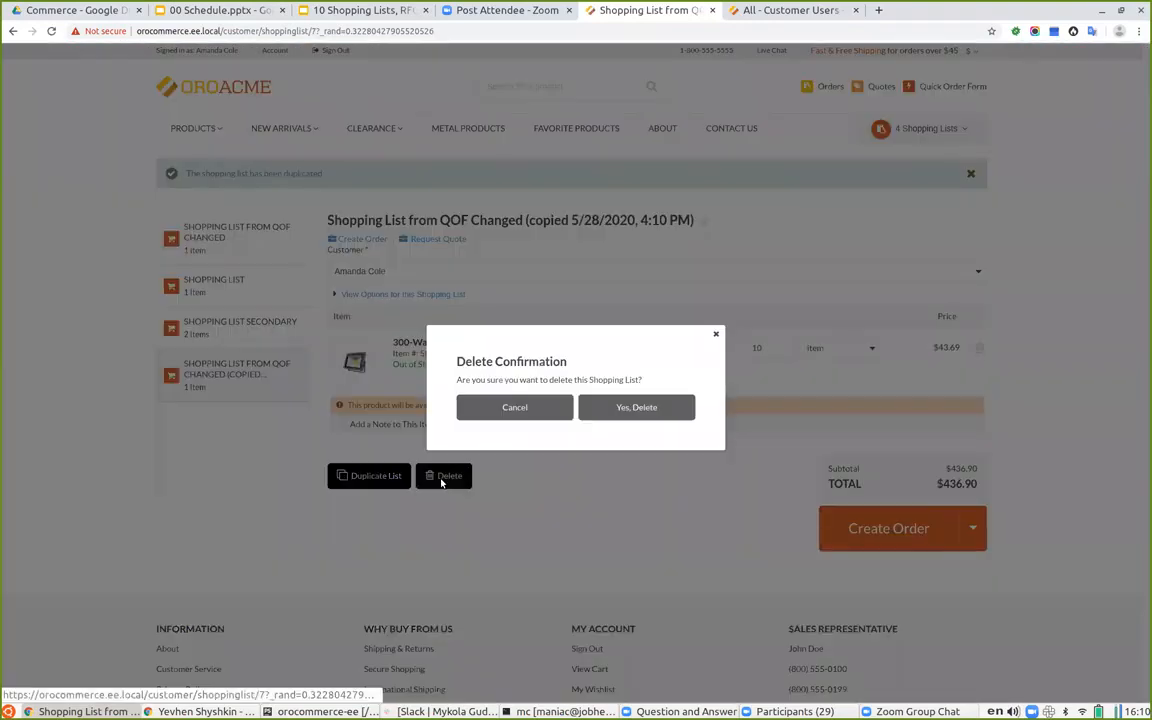
pyautogui.click(618, 409)
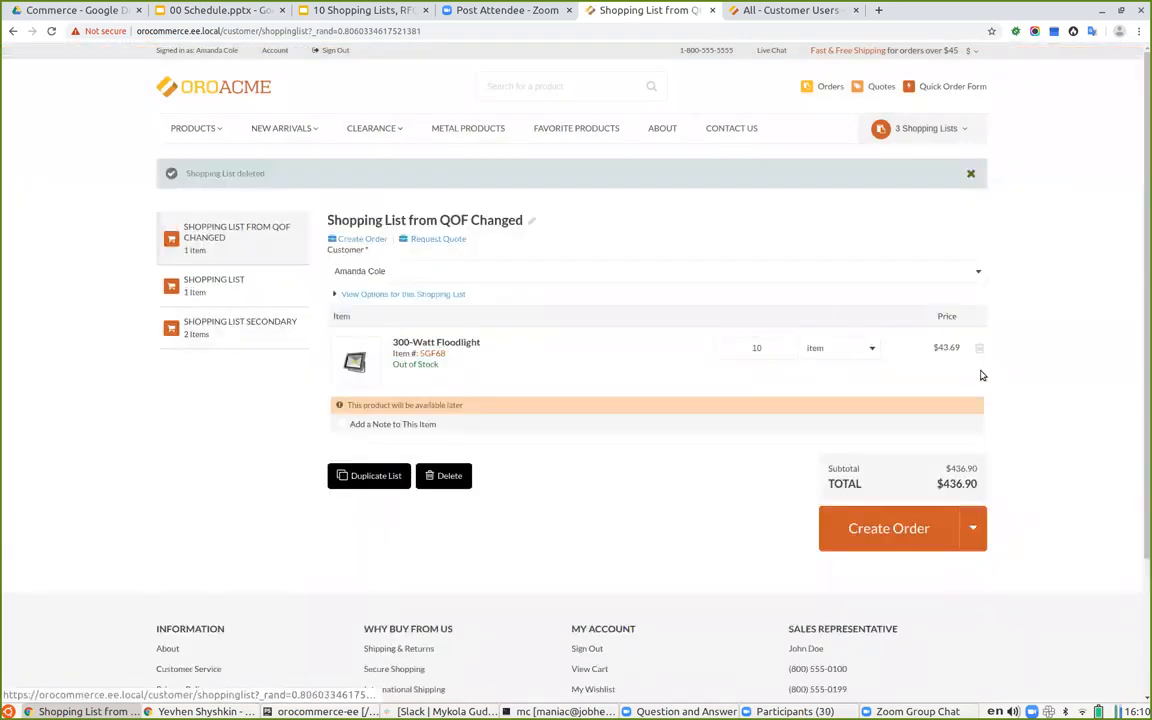
# - Remove the 300-Watt Floodlight from Shopping List from QOF Changed and check the list's total
pyautogui.click(979, 290)
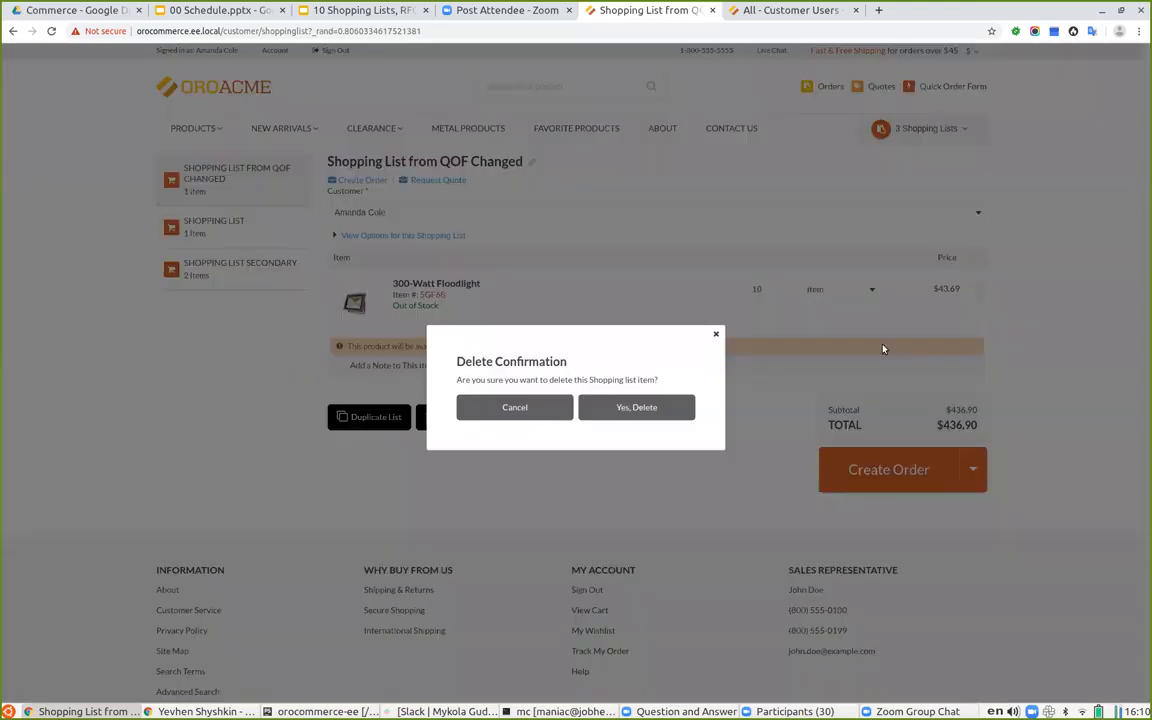
pyautogui.click(620, 407)
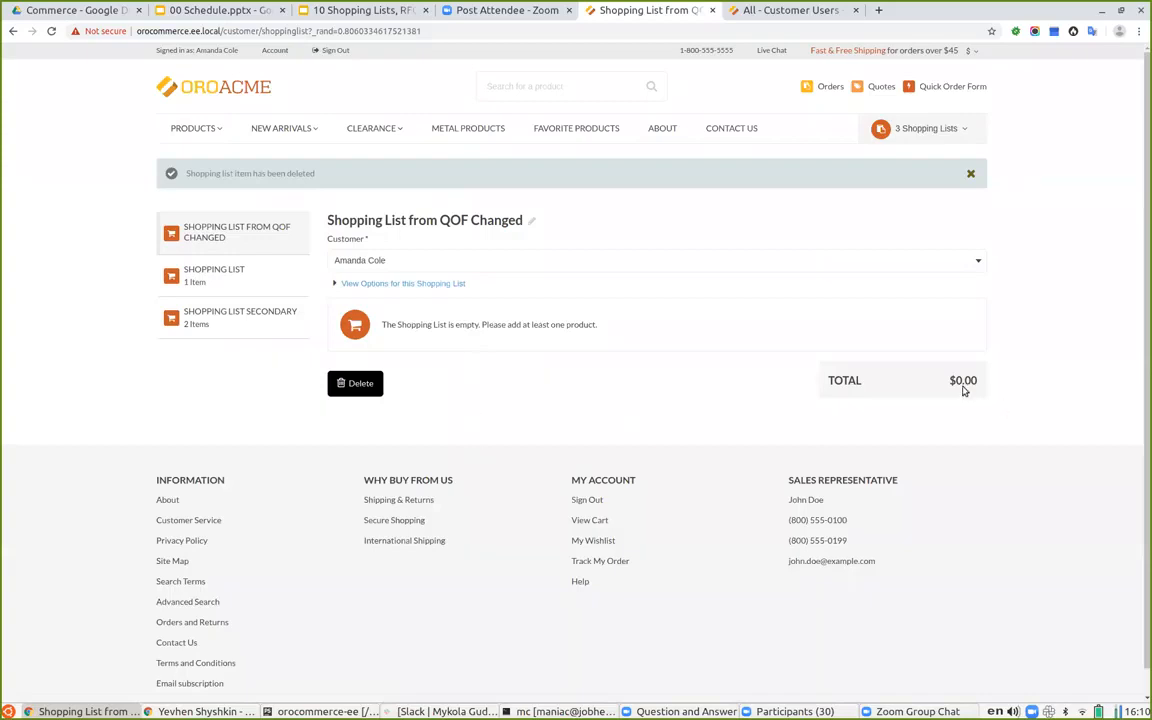
pyautogui.moveTo(958, 380); pyautogui.dragTo(980, 381)
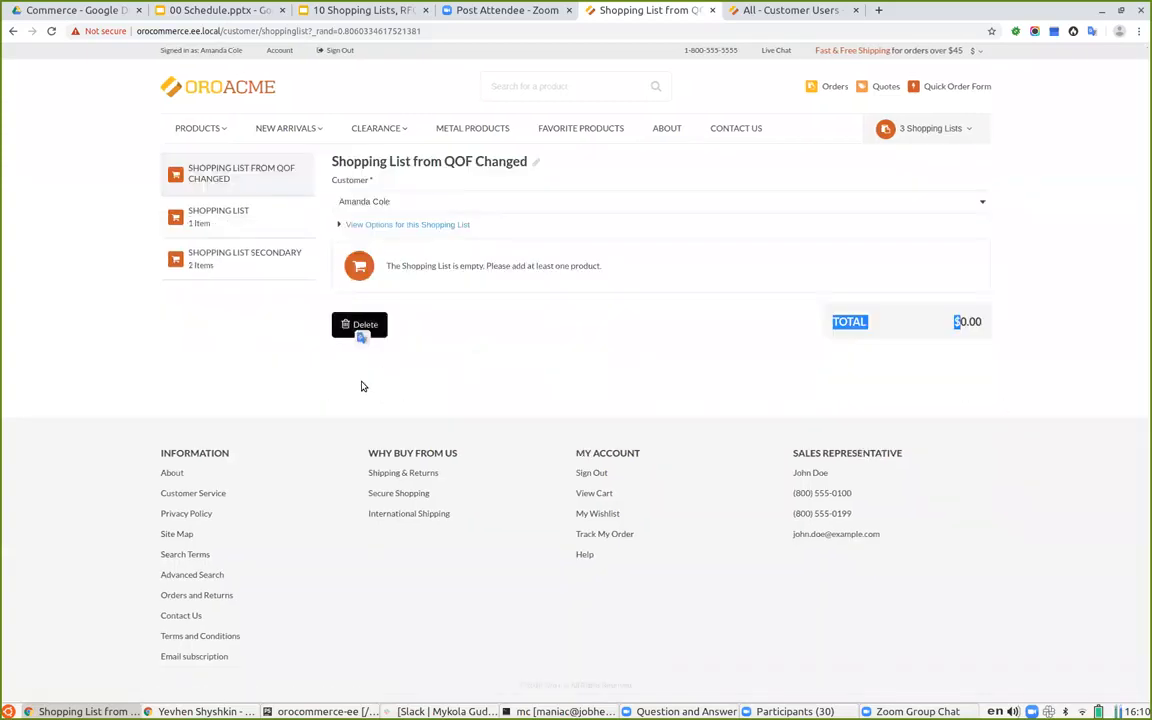
# - Delete the empty Shopping List from QOF Changed and dismiss the notification
pyautogui.click(362, 312)
pyautogui.click(363, 316)
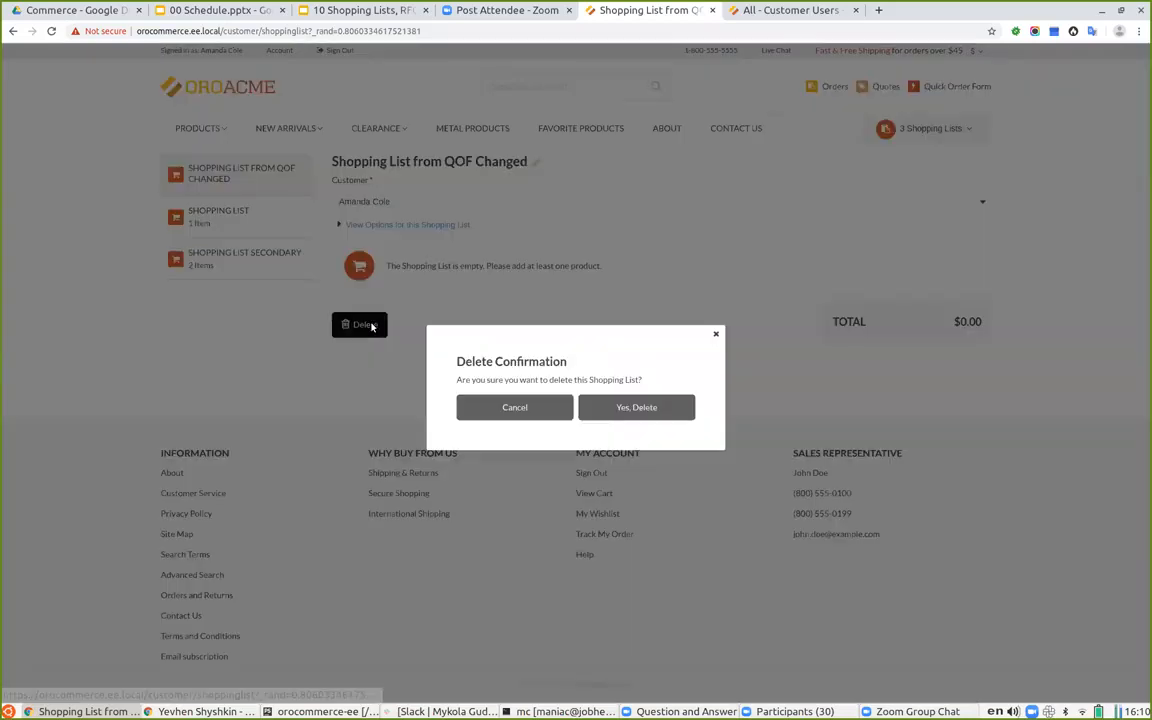
pyautogui.click(663, 405)
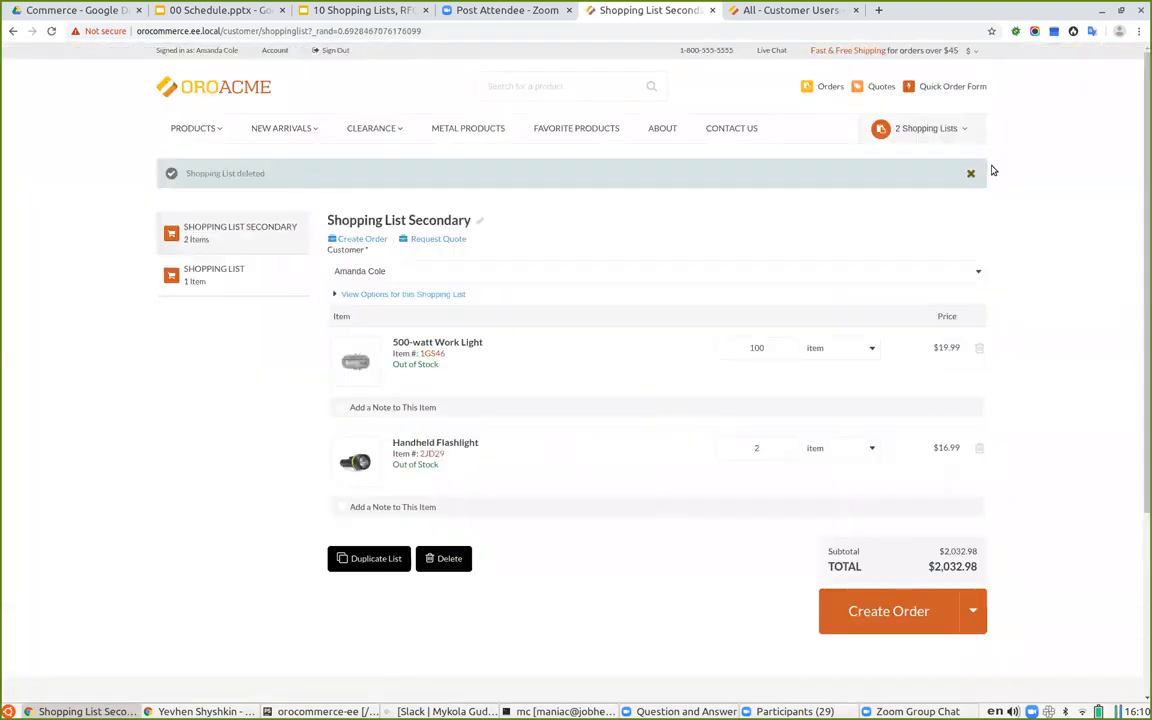
pyautogui.click(970, 176)
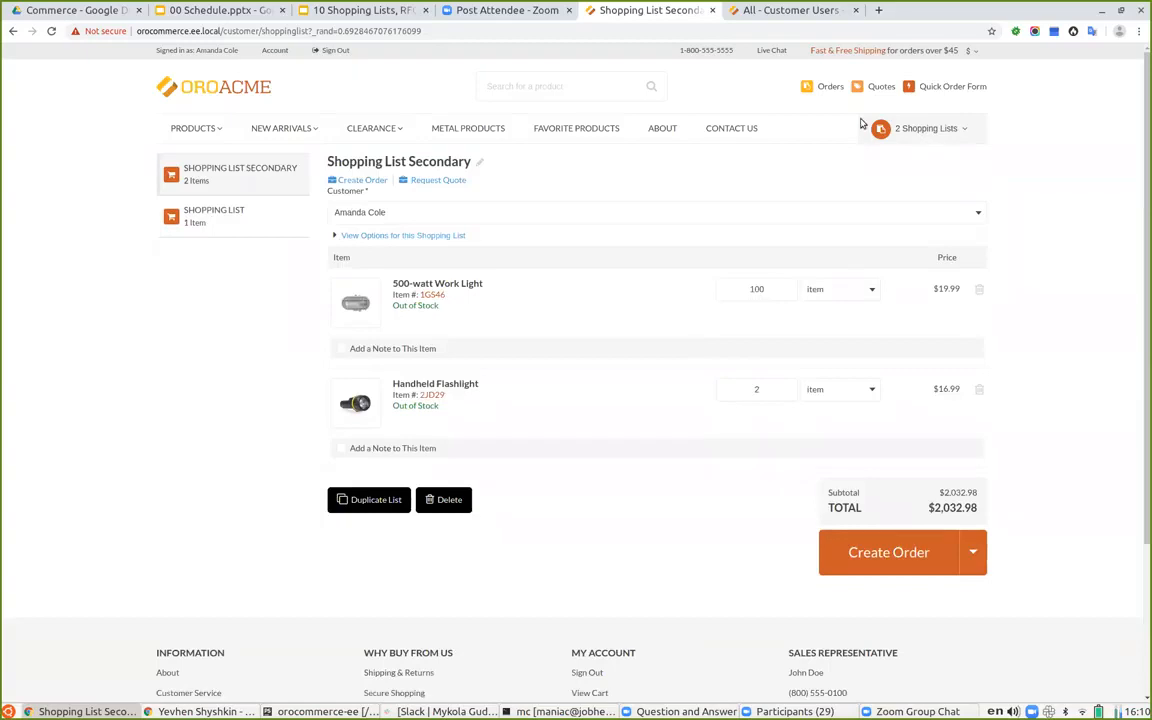
# - Switch to the Google Slides deck, present the "Shopping List in the back office" slide and exit the presentation
pyautogui.click(750, 12)
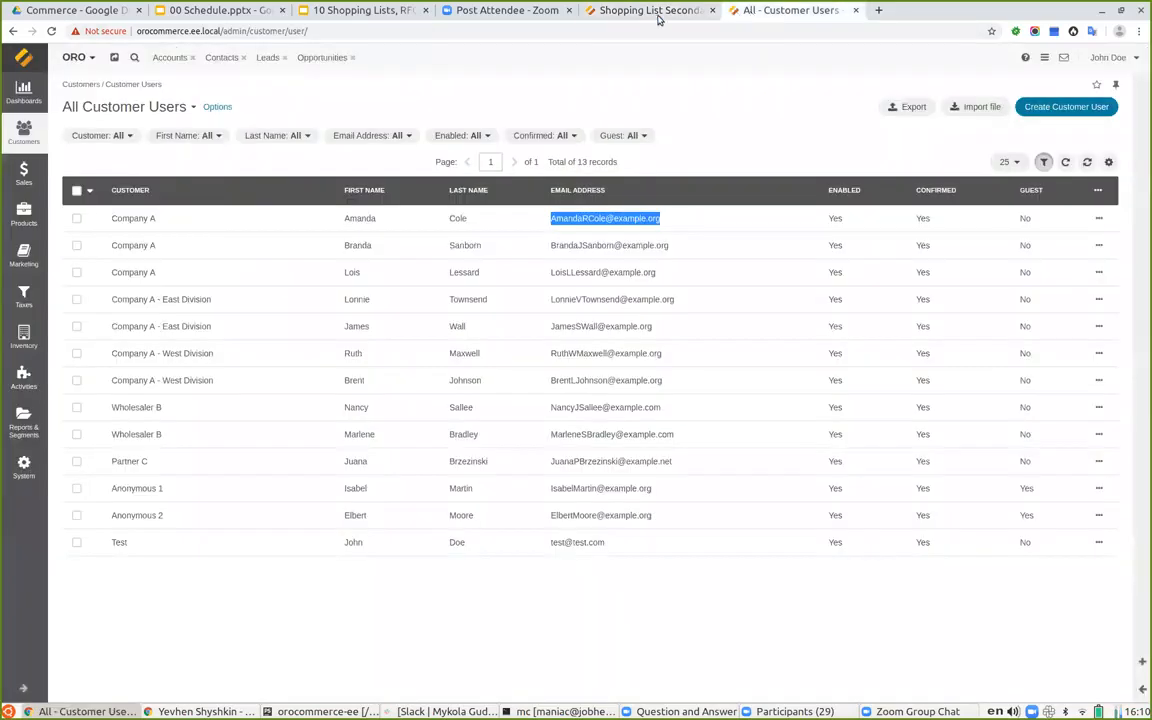
pyautogui.click(362, 10)
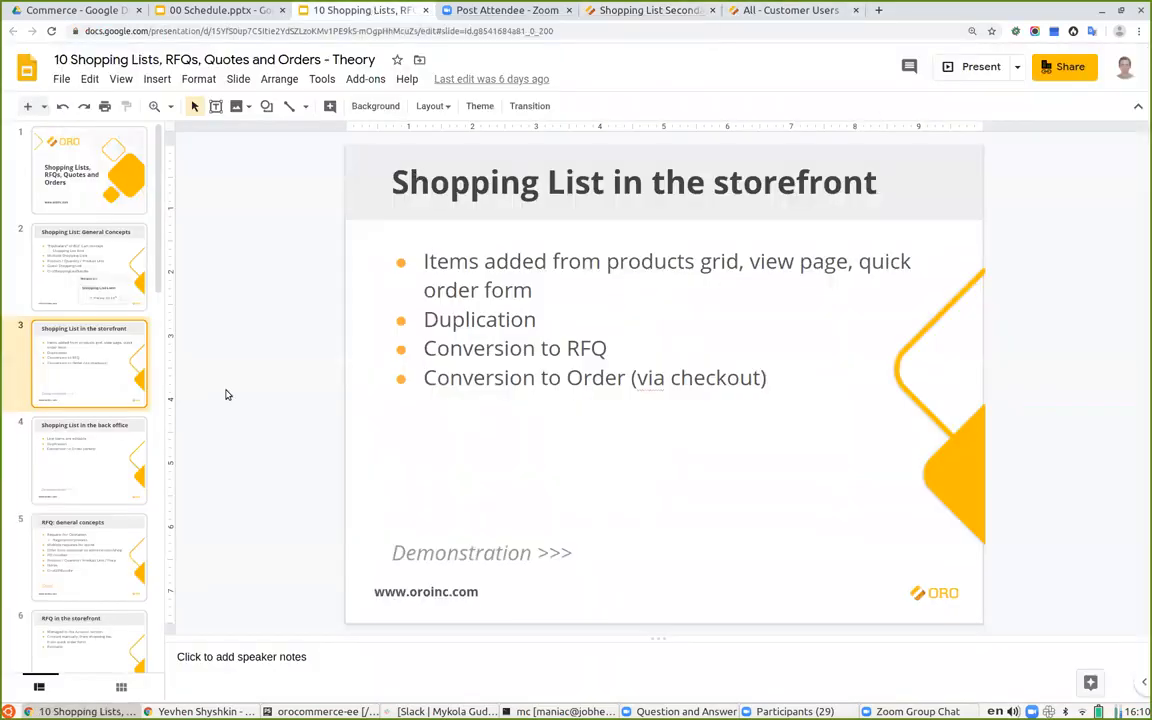
pyautogui.click(123, 412)
pyautogui.click(957, 68)
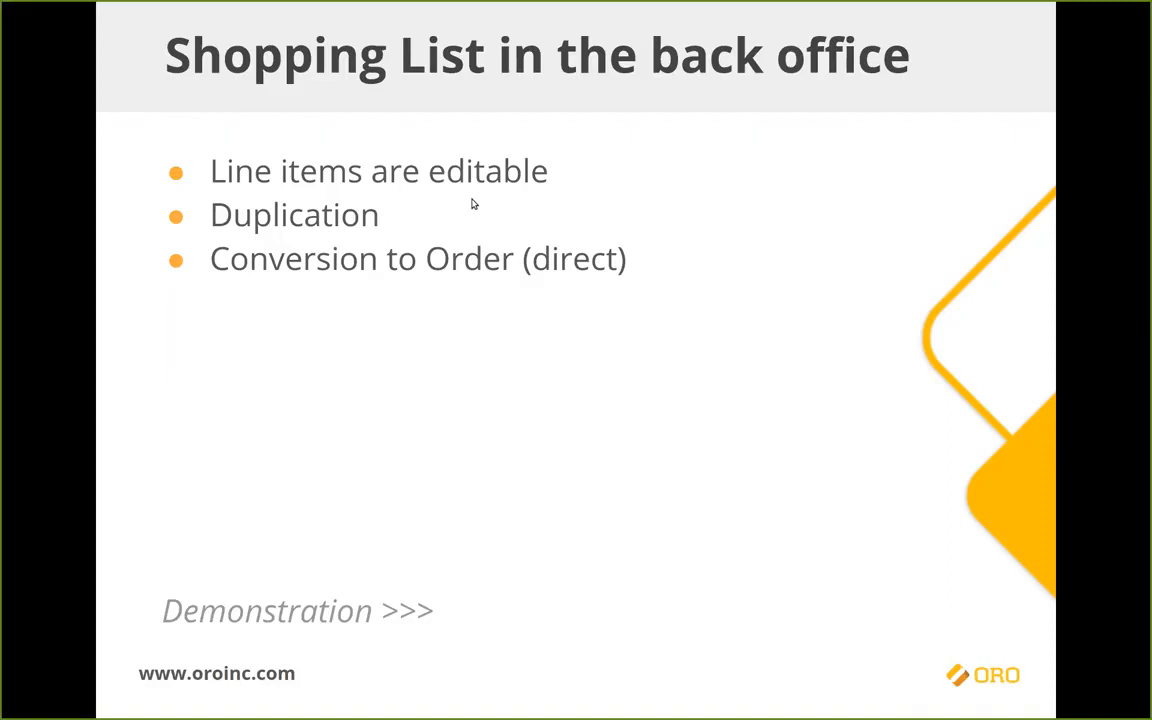
pyautogui.press('Escape')
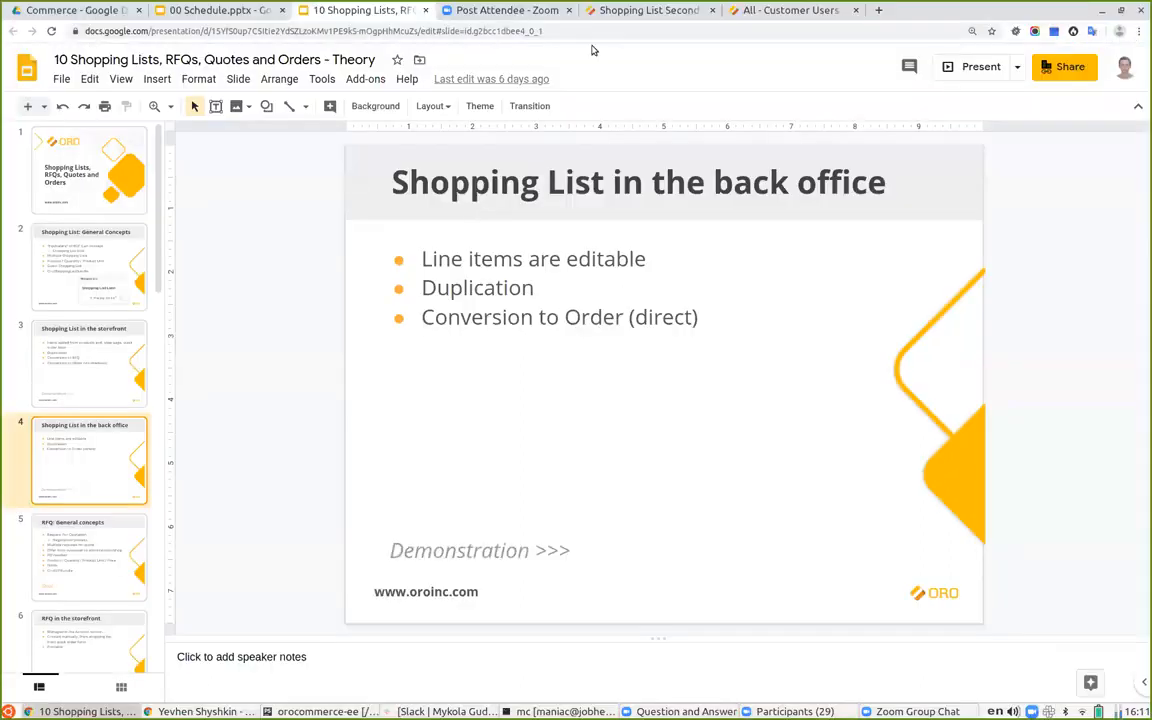
# - Move the back-office browser tab ahead of the storefront tab and check the storefront's shopping list overview
pyautogui.click(768, 10)
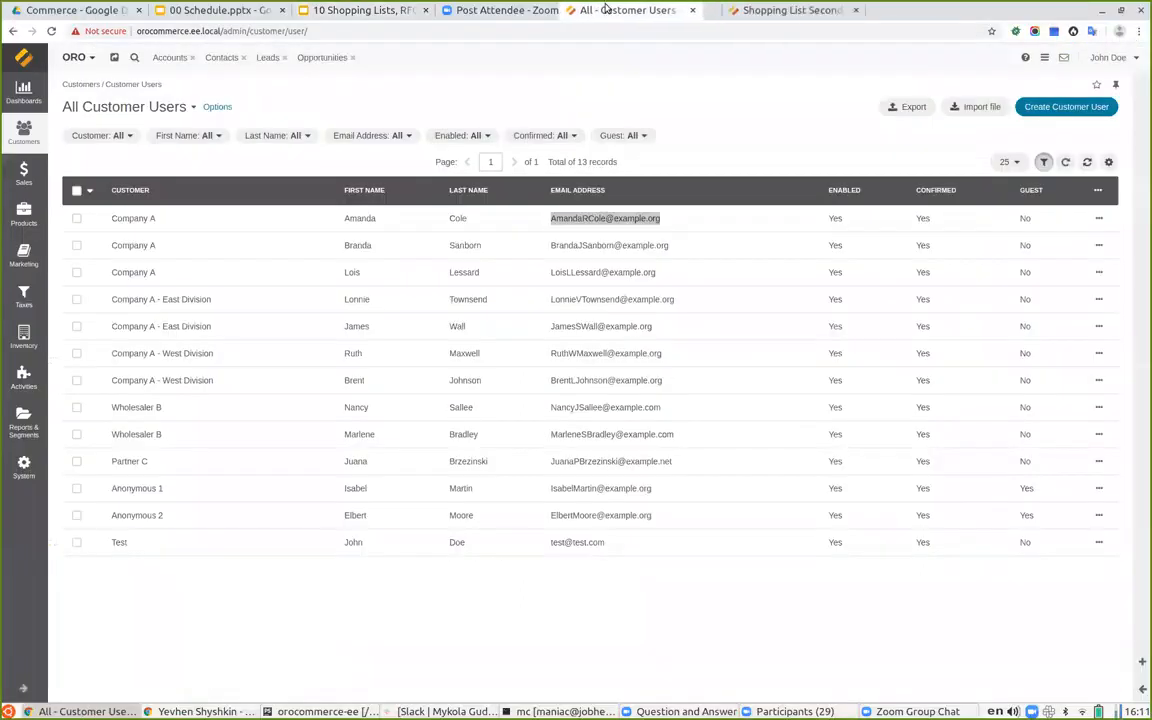
pyautogui.click(768, 10)
pyautogui.click(920, 128)
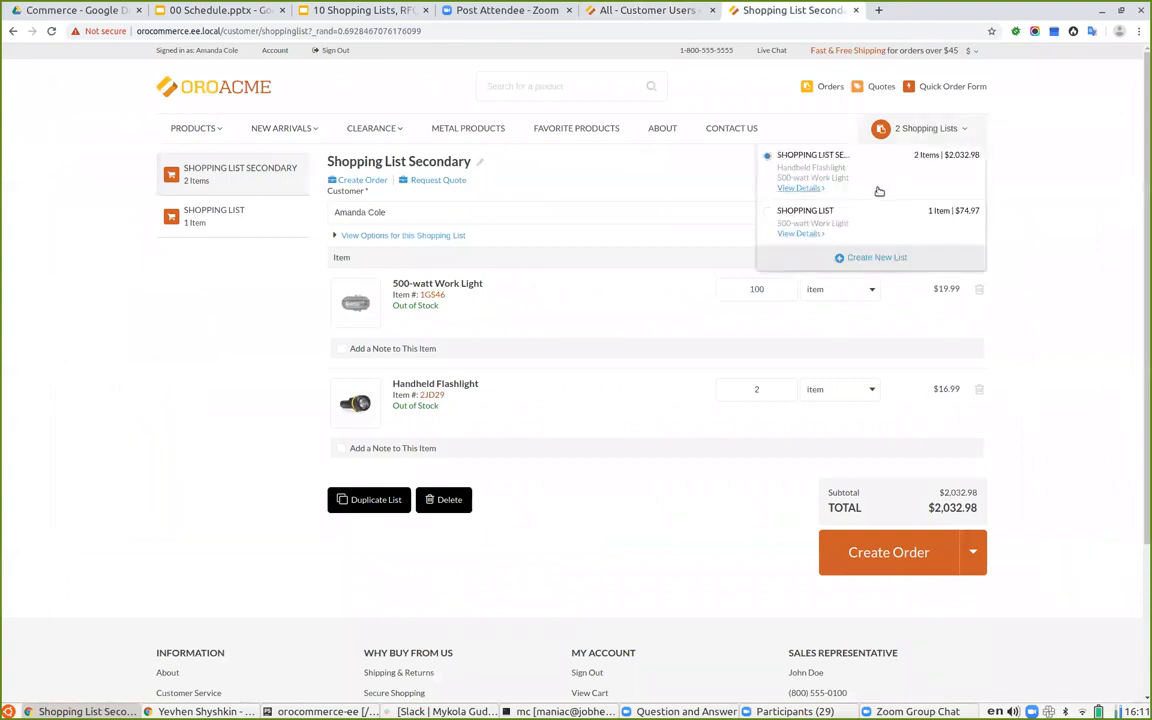
pyautogui.click(610, 10)
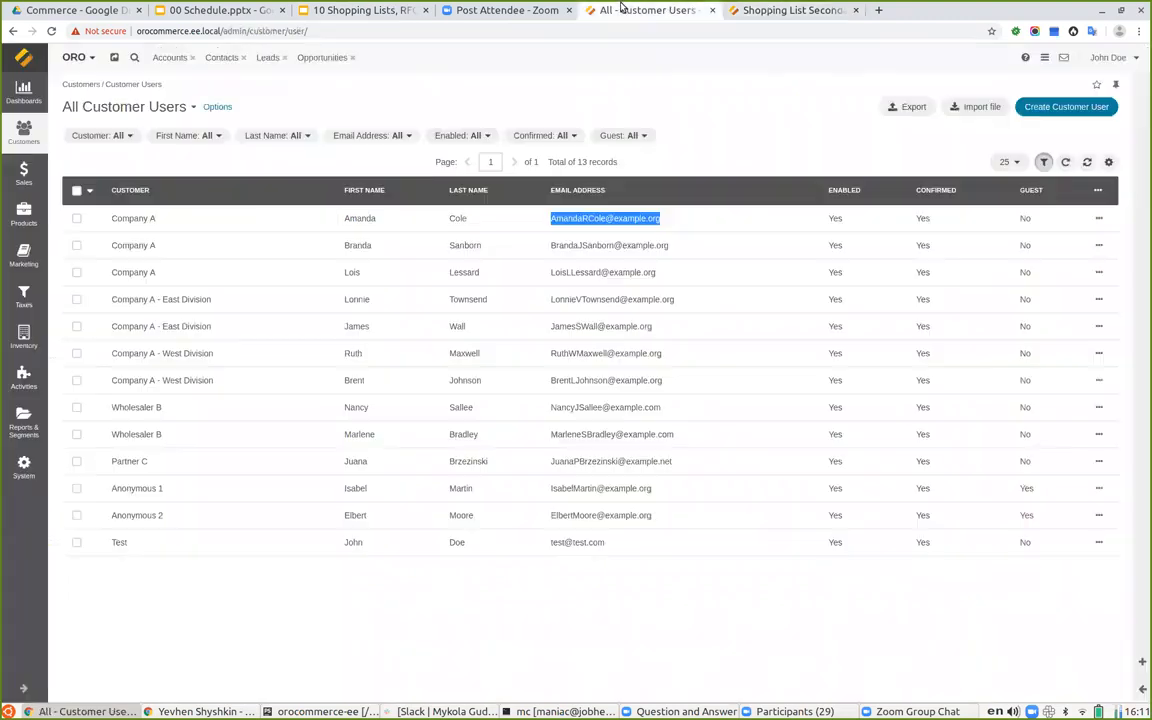
# - Open Shopping List Secondary from the back office's sales shopping lists
pyautogui.click(13, 146)
pyautogui.click(24, 176)
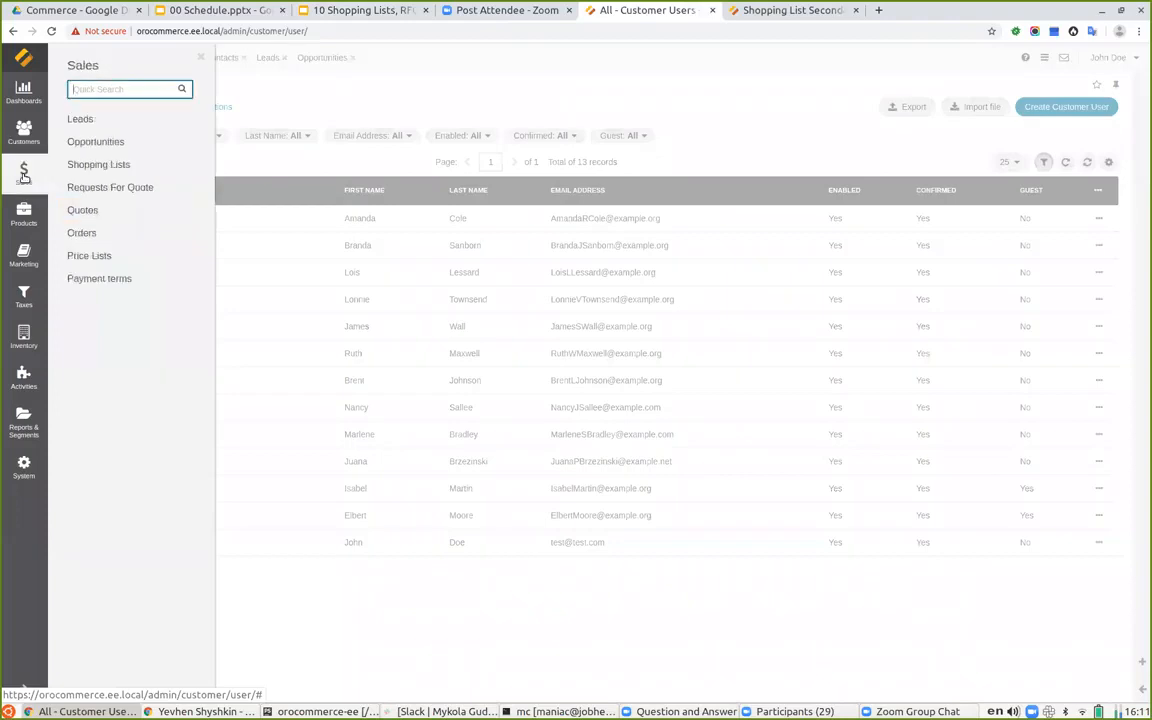
pyautogui.click(112, 165)
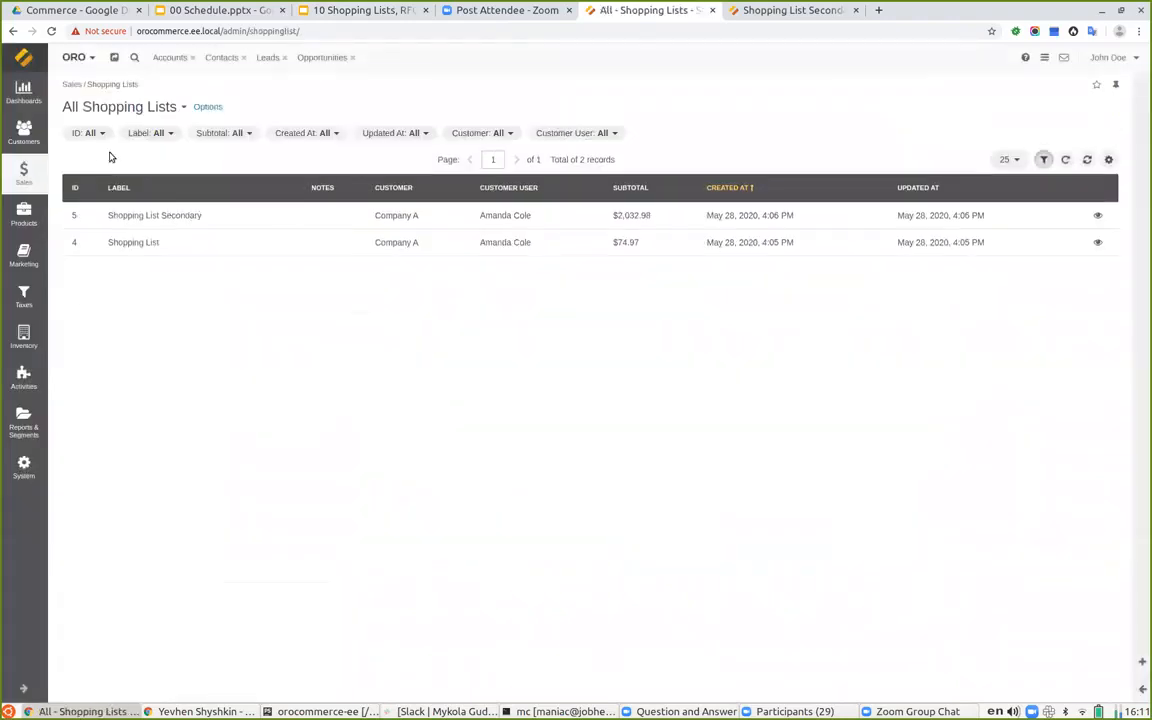
pyautogui.click(205, 217)
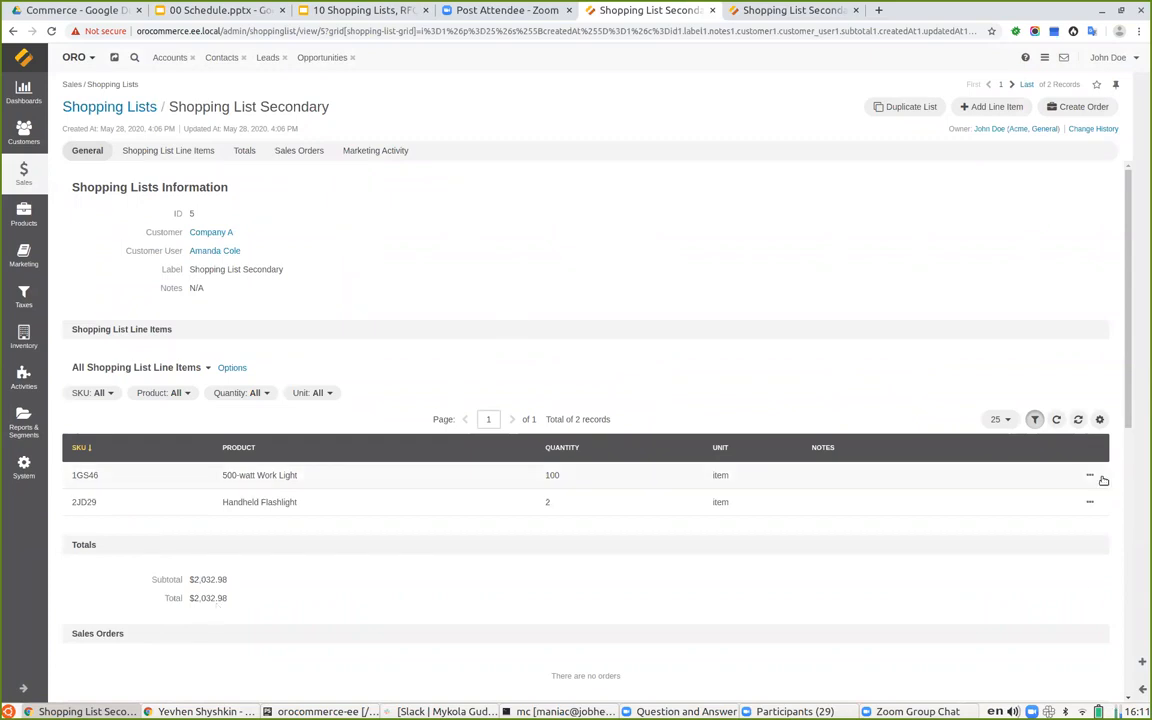
# - Set the 500-watt Work Light's quantity to 105 in the back office and reload the storefront list to check it
pyautogui.moveTo(1090, 476)
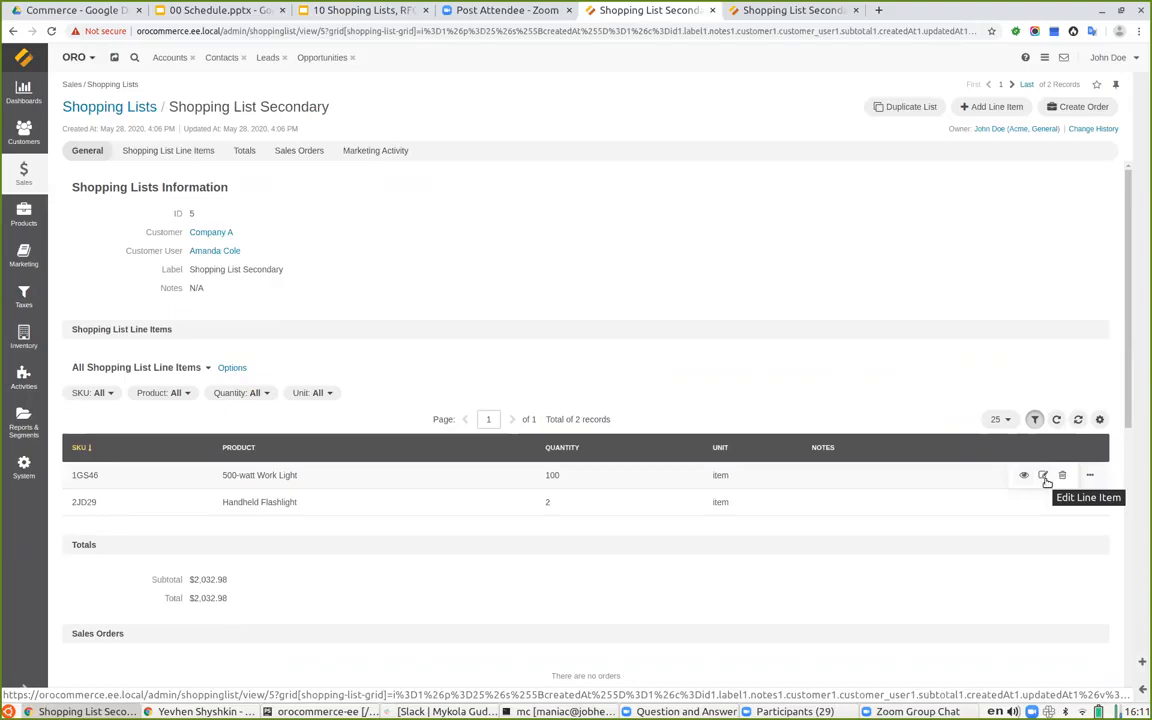
pyautogui.click(1043, 477)
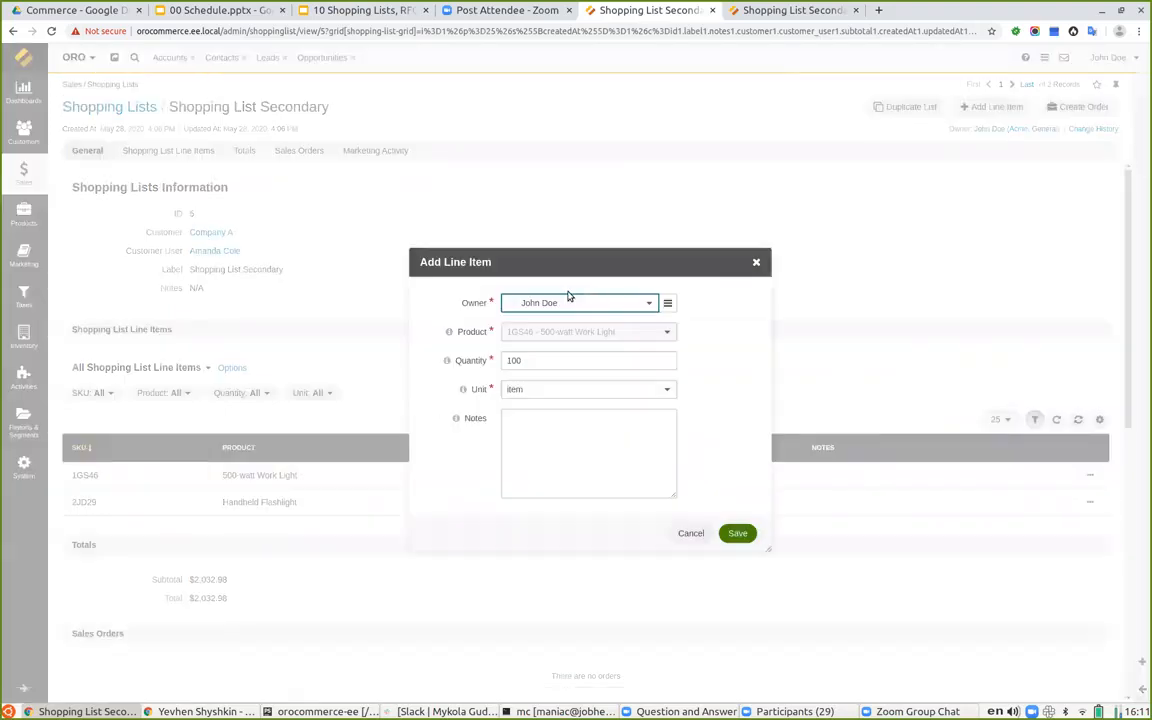
pyautogui.click(540, 361)
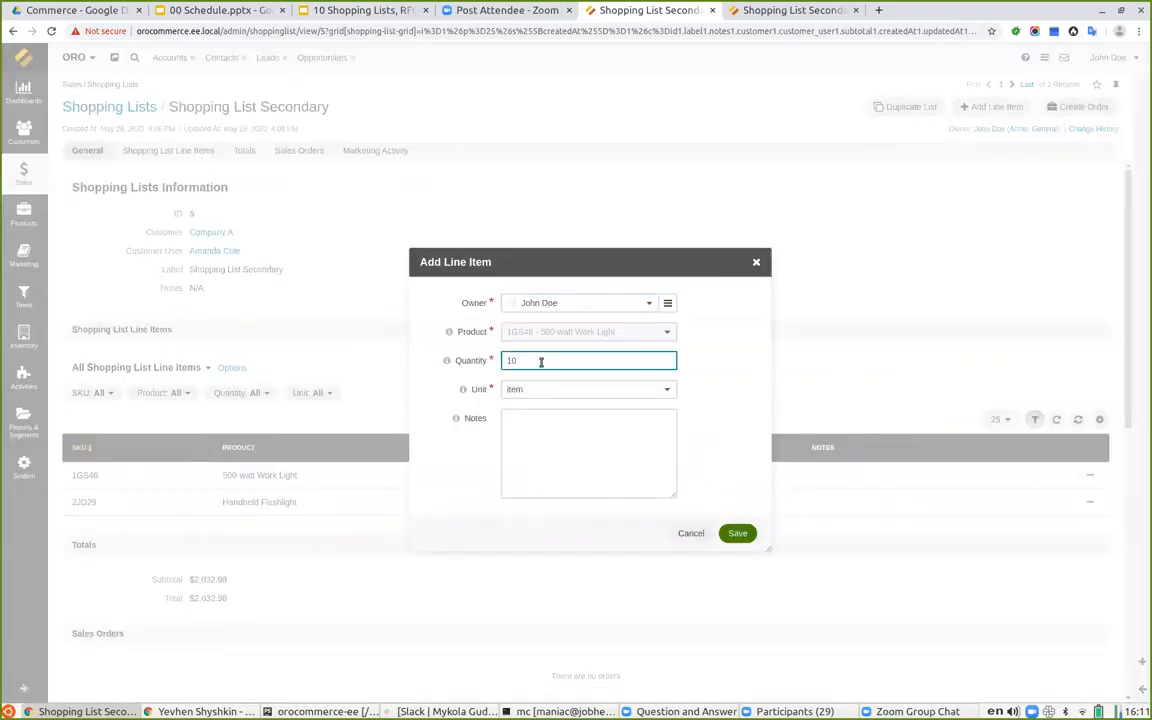
pyautogui.click(737, 533)
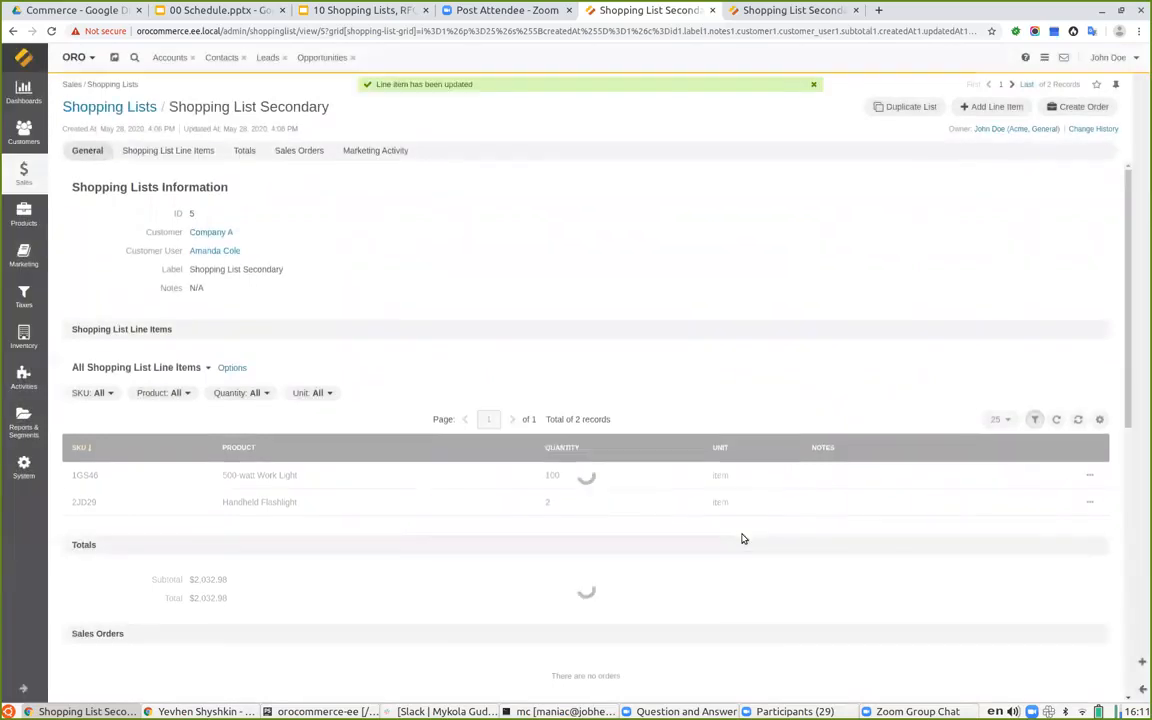
pyautogui.click(784, 10)
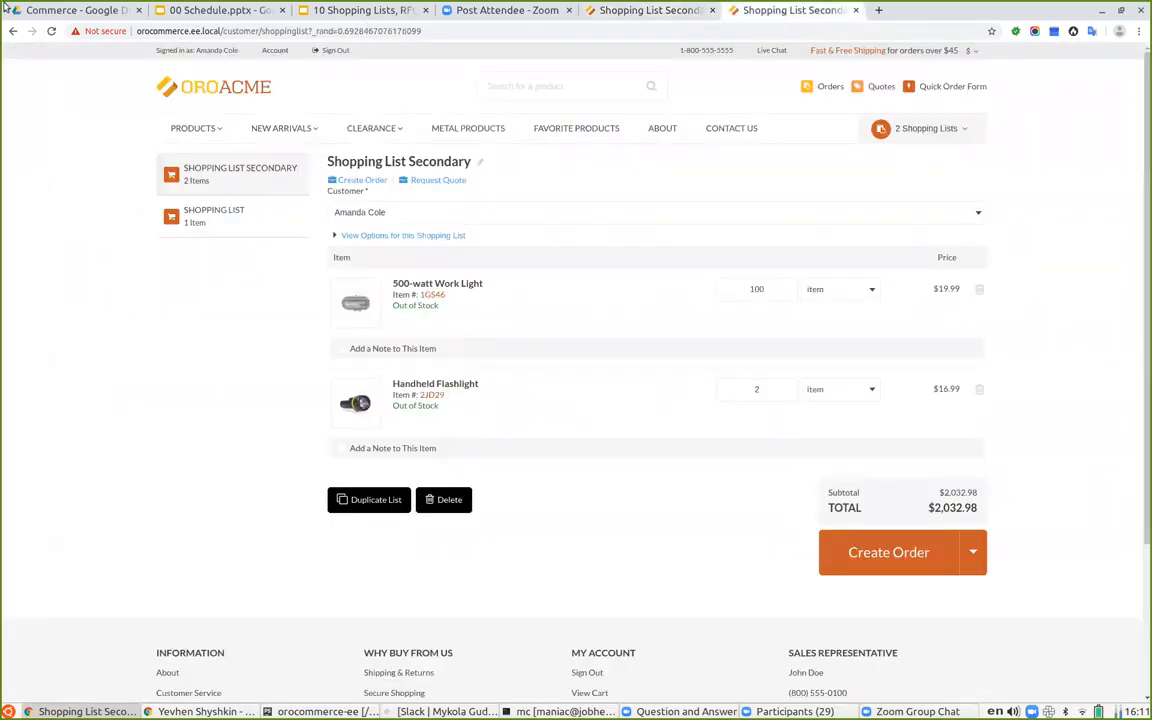
pyautogui.click(50, 31)
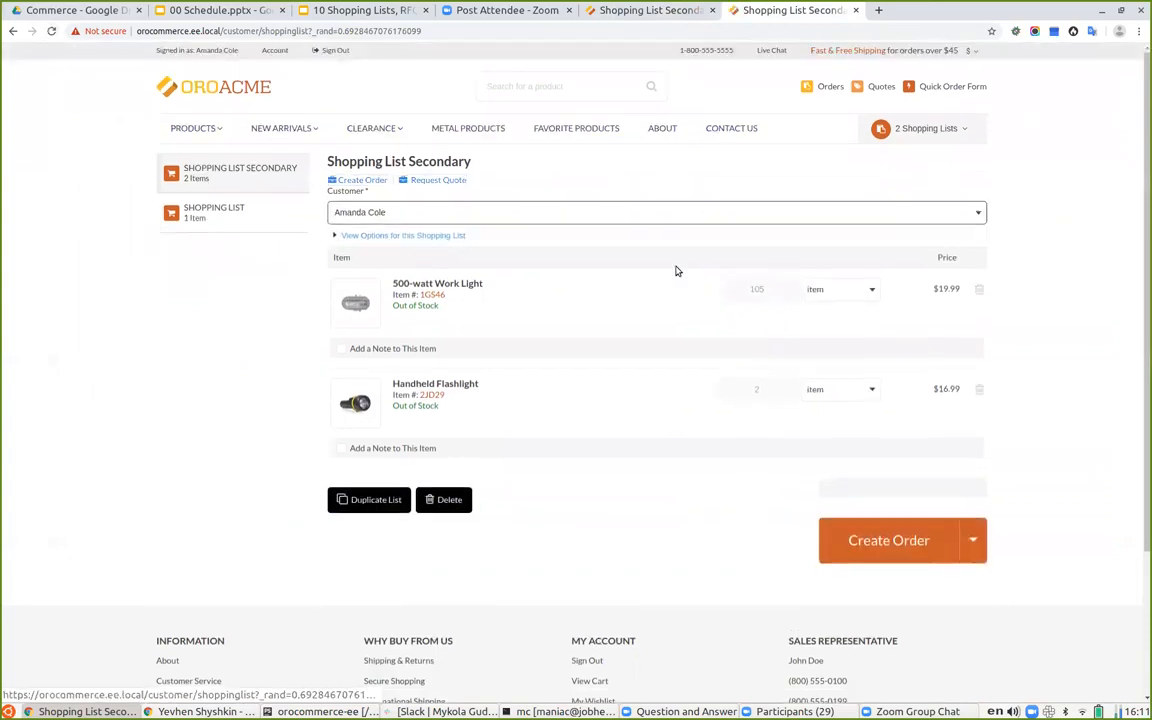
# - View the back-office form for adding a line item to Shopping List Secondary, and cancel it
pyautogui.click(640, 10)
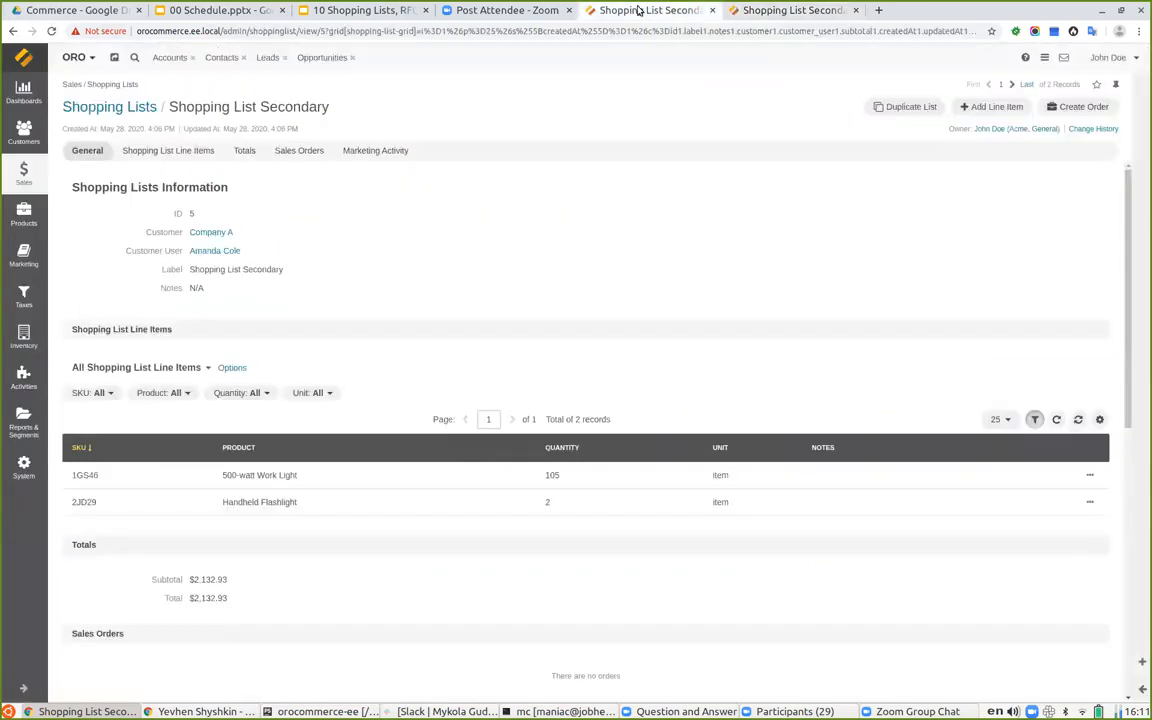
pyautogui.click(994, 107)
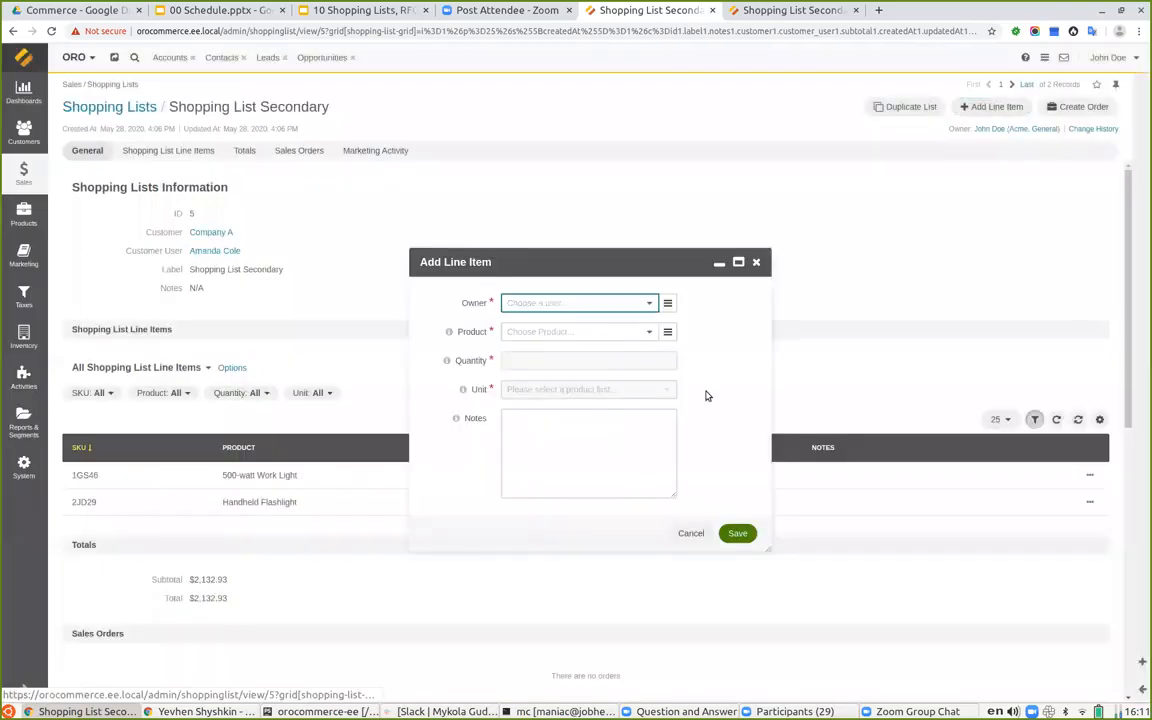
pyautogui.click(690, 533)
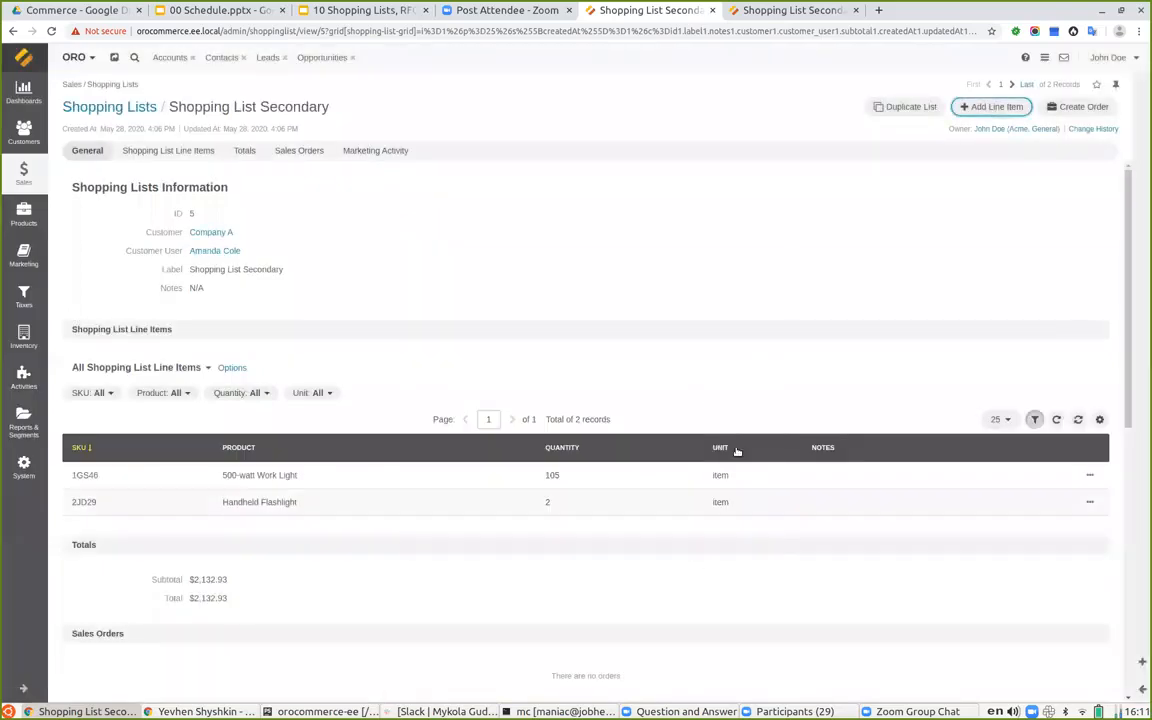
# - Duplicate Shopping List Secondary in the back office and check the copy's name
pyautogui.click(904, 110)
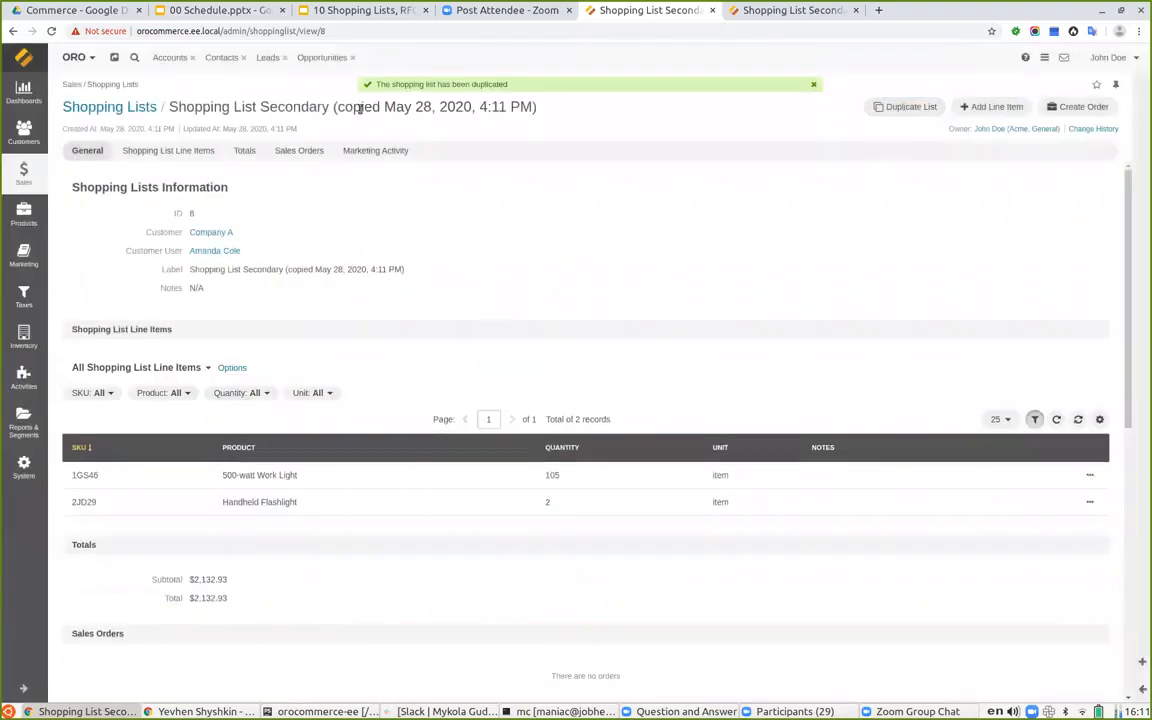
pyautogui.moveTo(341, 106); pyautogui.dragTo(531, 117)
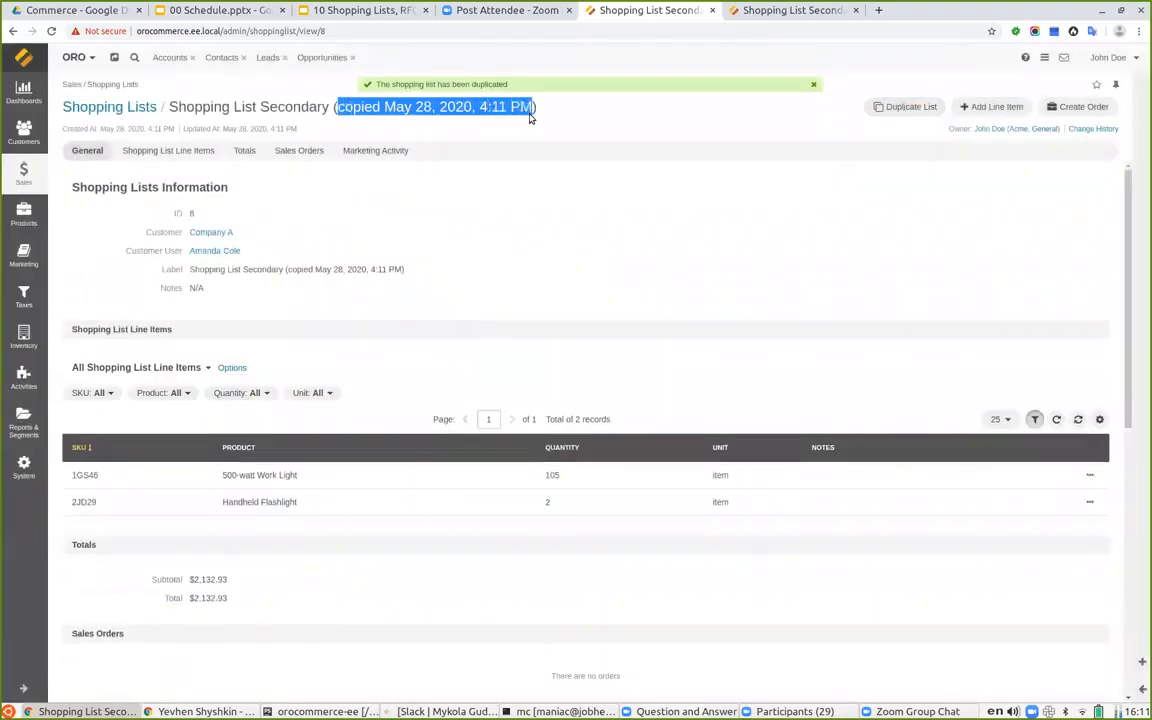
pyautogui.click(657, 318)
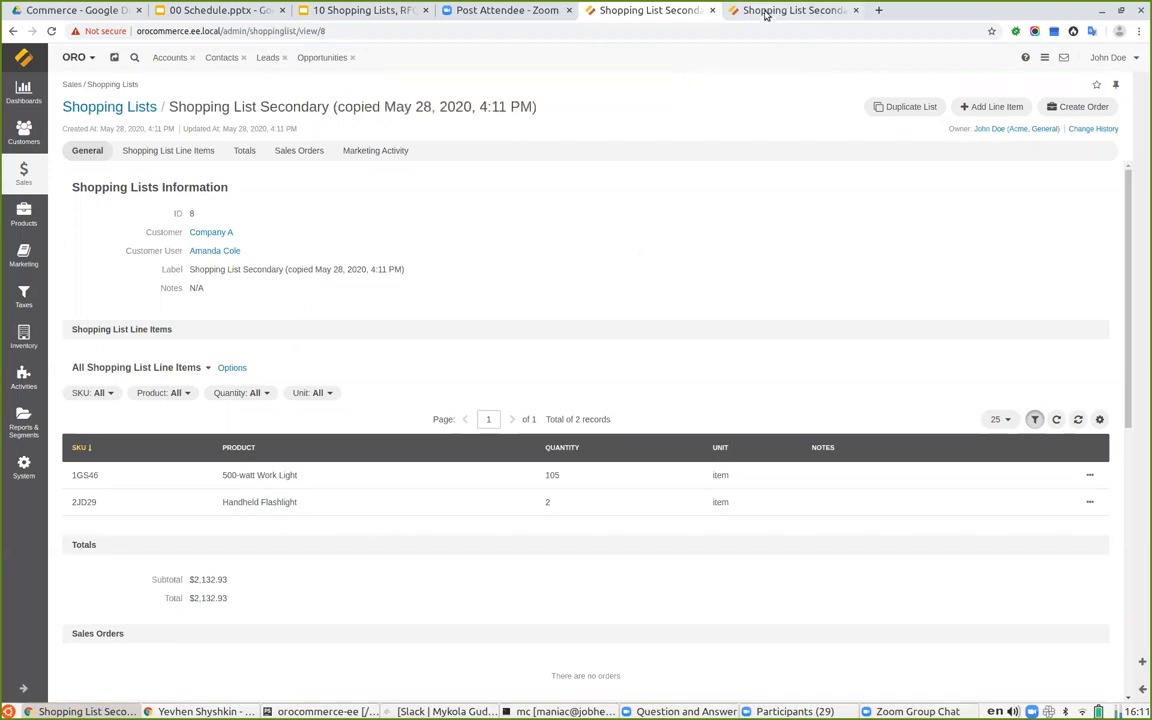
# - Reload the storefront's shopping lists and delete the copy of Shopping List Secondary
pyautogui.click(765, 14)
pyautogui.click(51, 31)
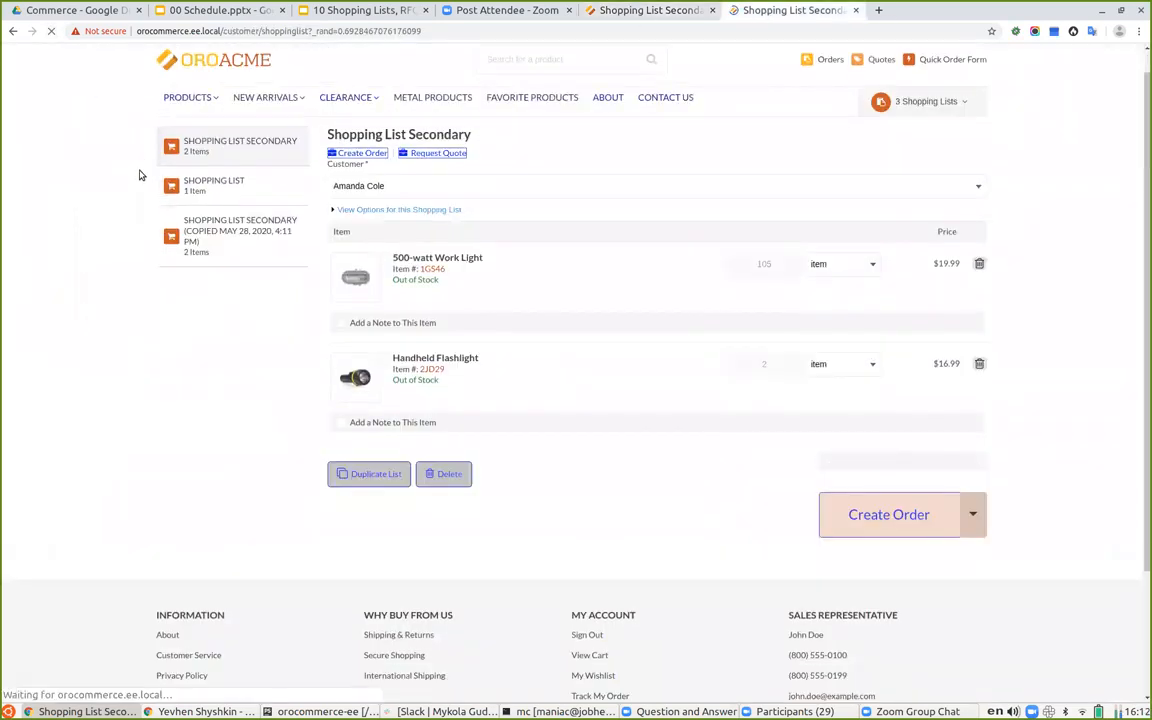
pyautogui.click(243, 262)
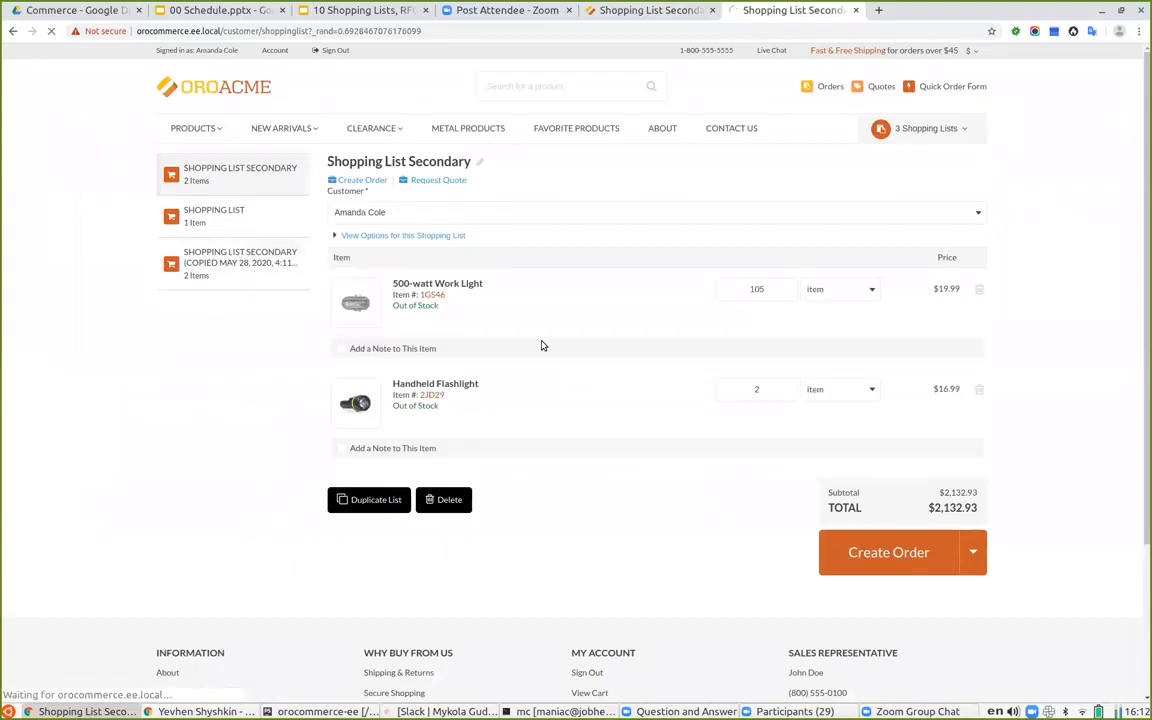
pyautogui.click(450, 501)
pyautogui.click(635, 405)
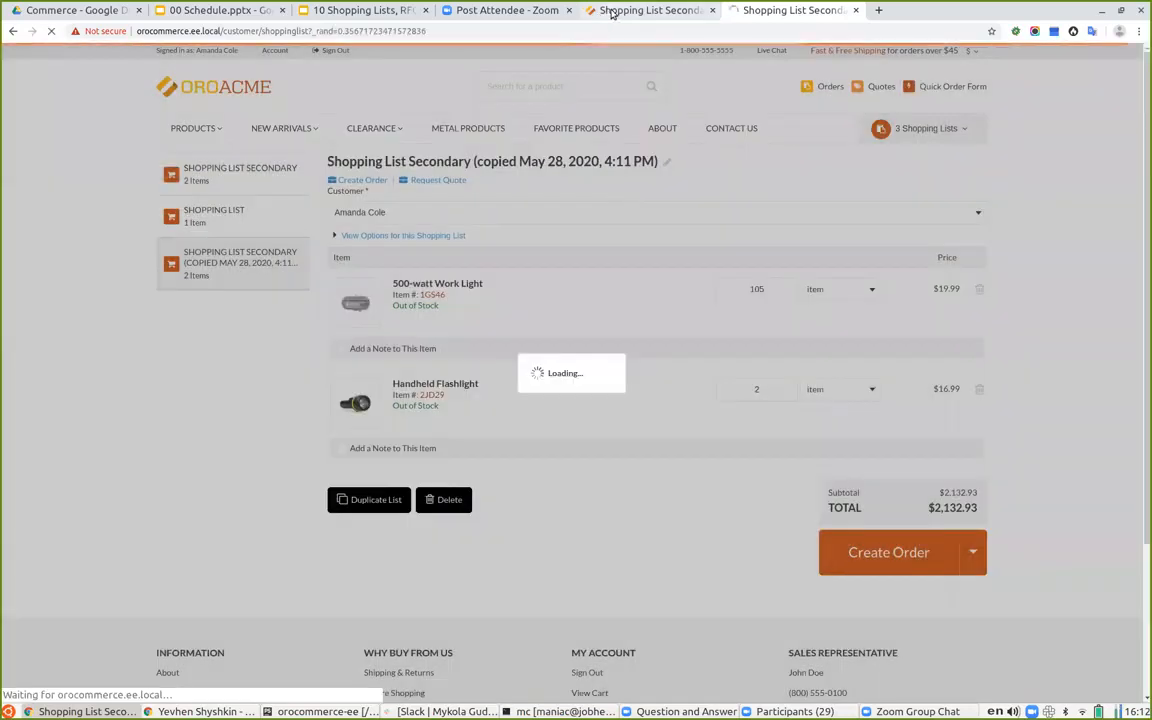
# - Start a sales order from Shopping List Secondary in the back office and review its line items
pyautogui.click(610, 10)
pyautogui.click(112, 106)
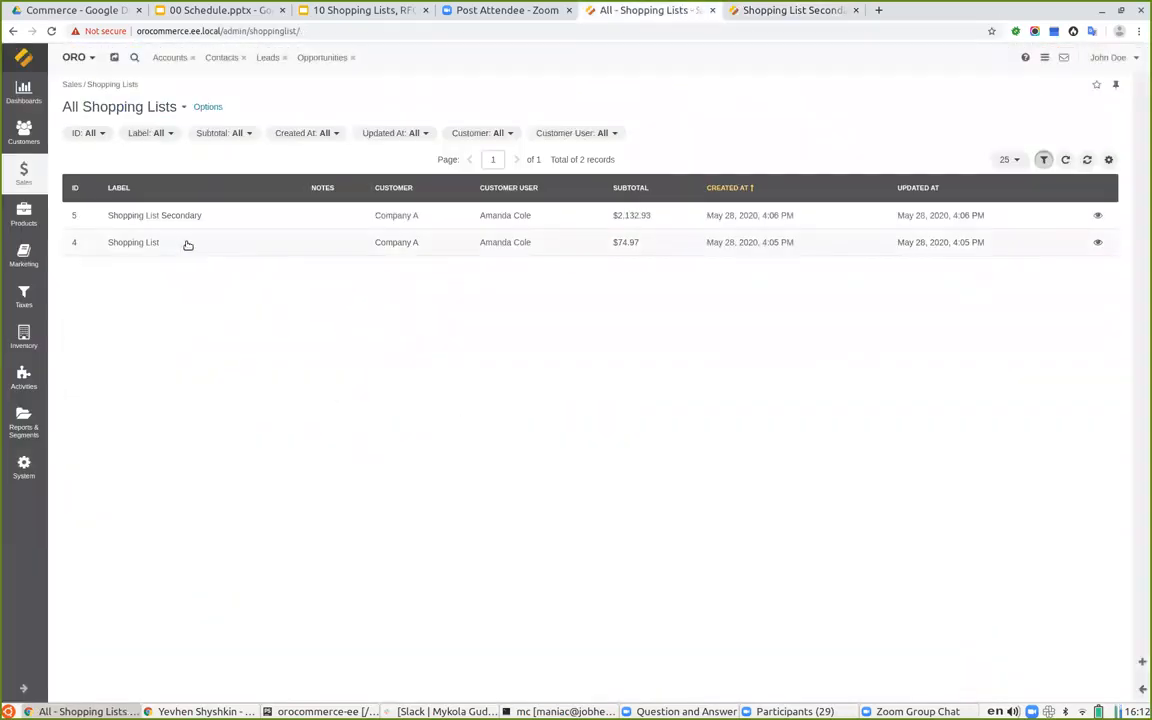
pyautogui.click(197, 226)
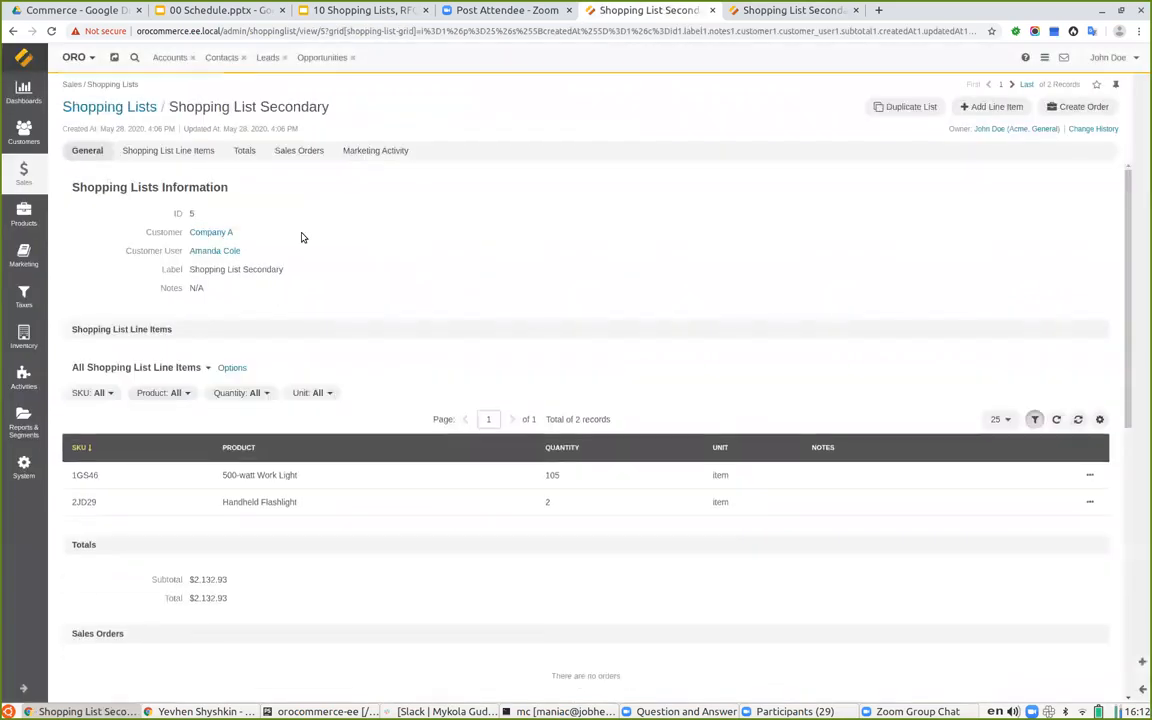
pyautogui.click(1066, 106)
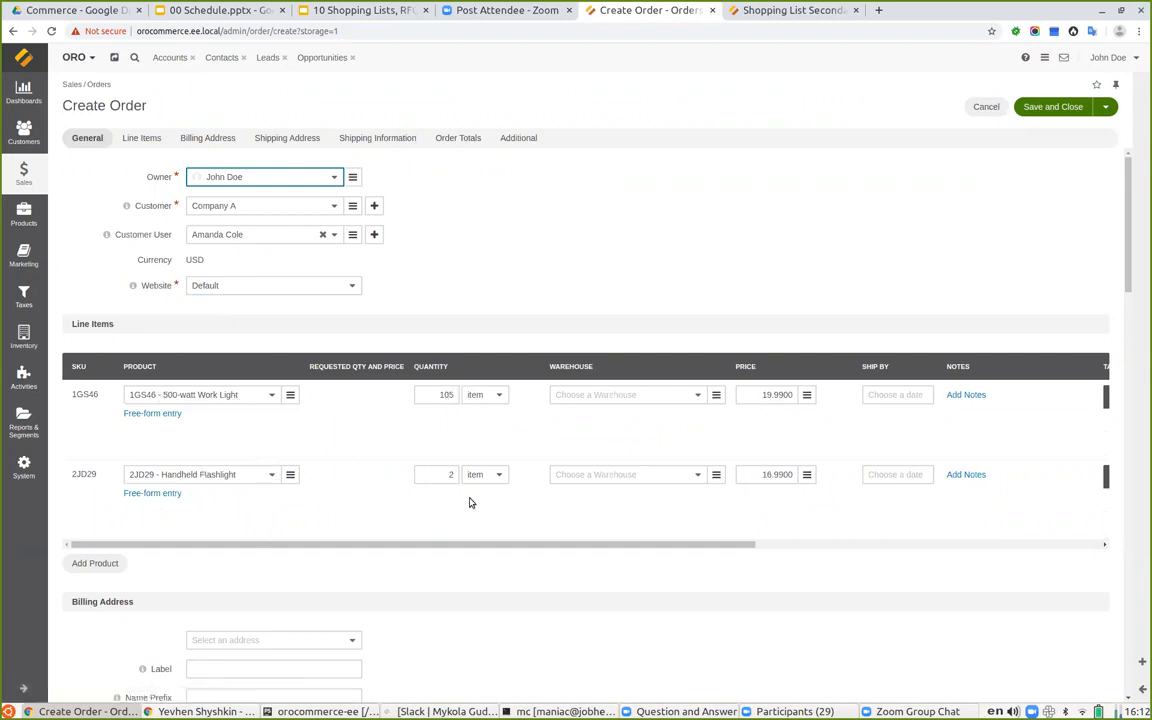
pyautogui.moveTo(725, 549); pyautogui.dragTo(275, 540)
# - Search the back office's system configuration for "shopping", open the Shopping List settings and examine the Shopping List Limit option
pyautogui.click(367, 10)
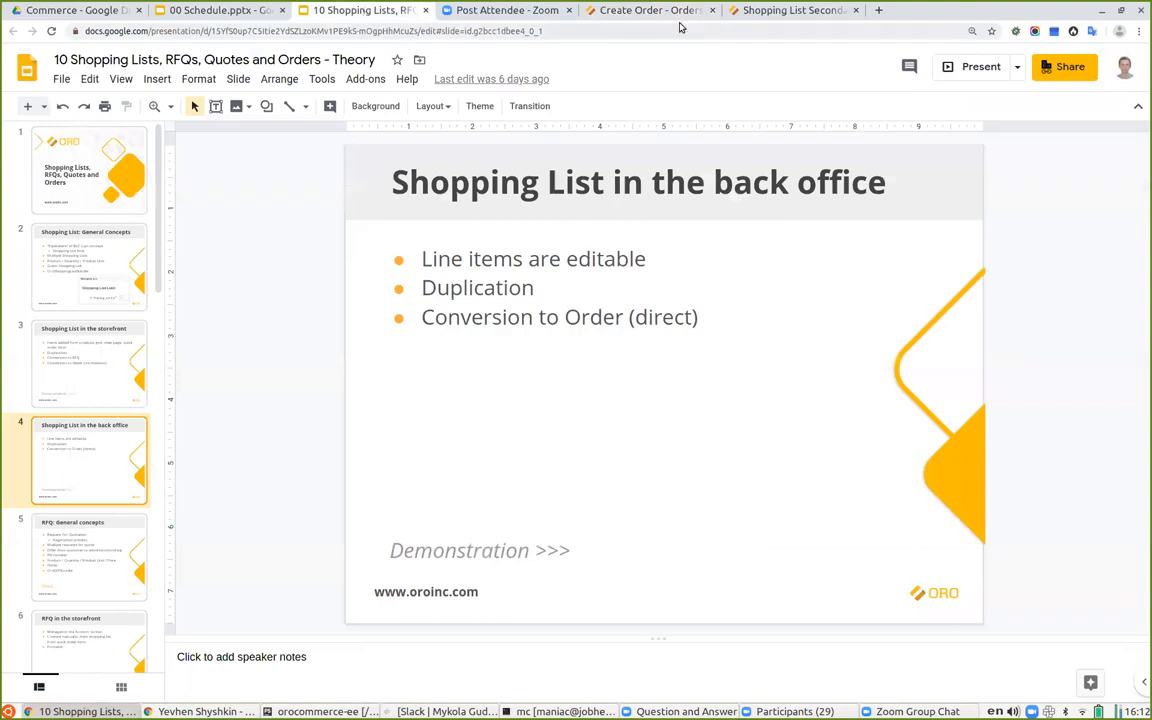
pyautogui.click(583, 11)
pyautogui.click(40, 468)
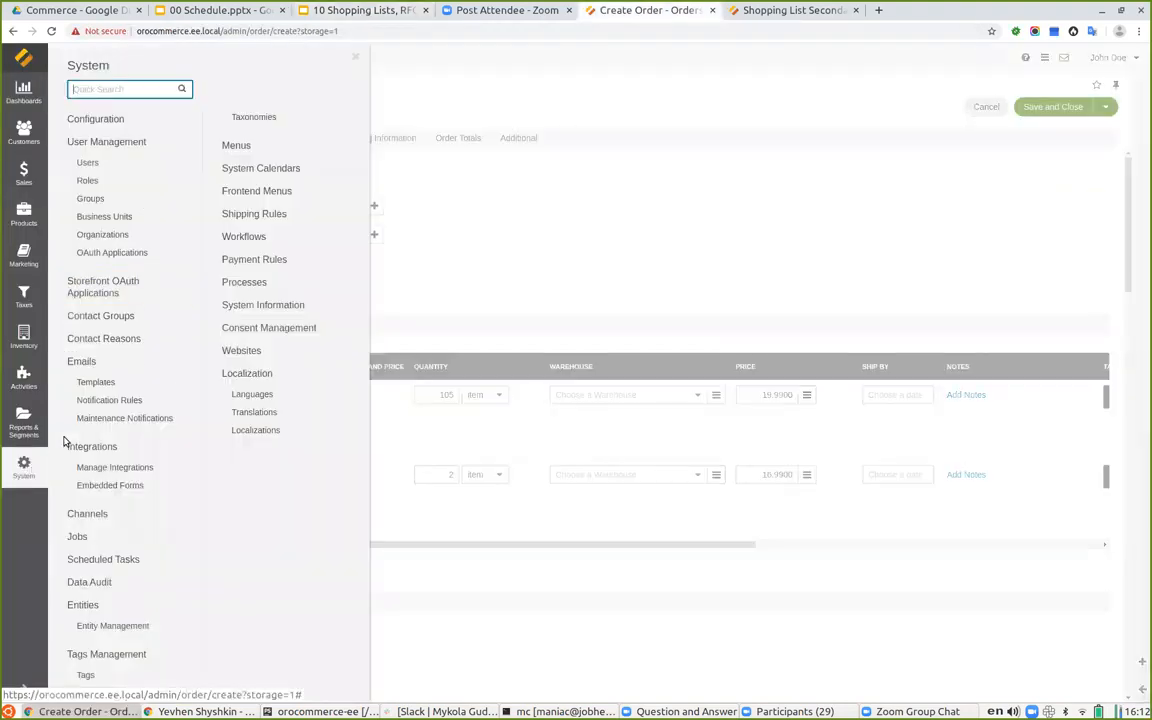
pyautogui.click(126, 114)
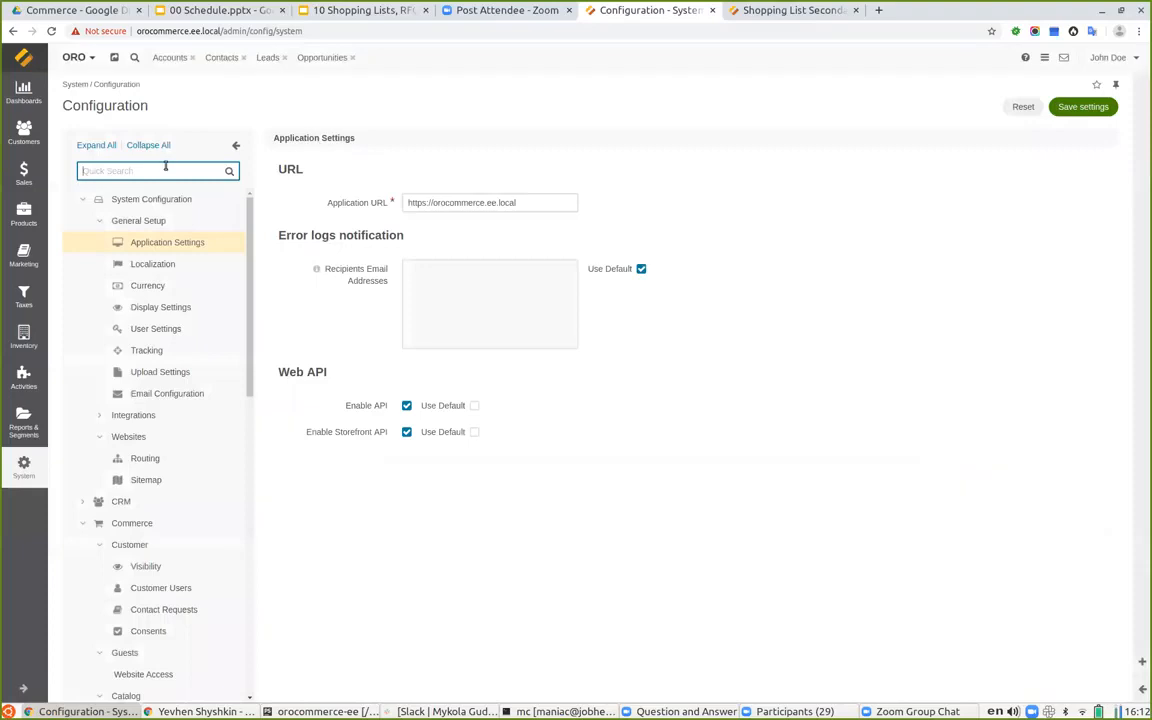
pyautogui.write('shopping')
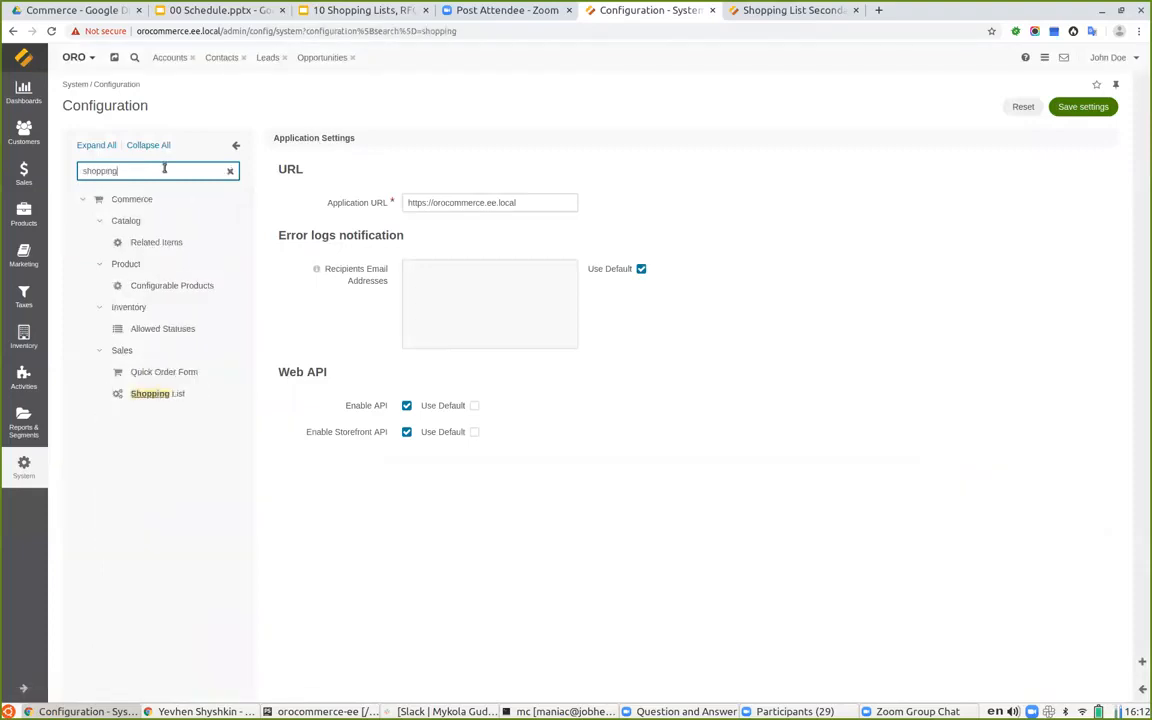
pyautogui.click(157, 396)
pyautogui.click(229, 171)
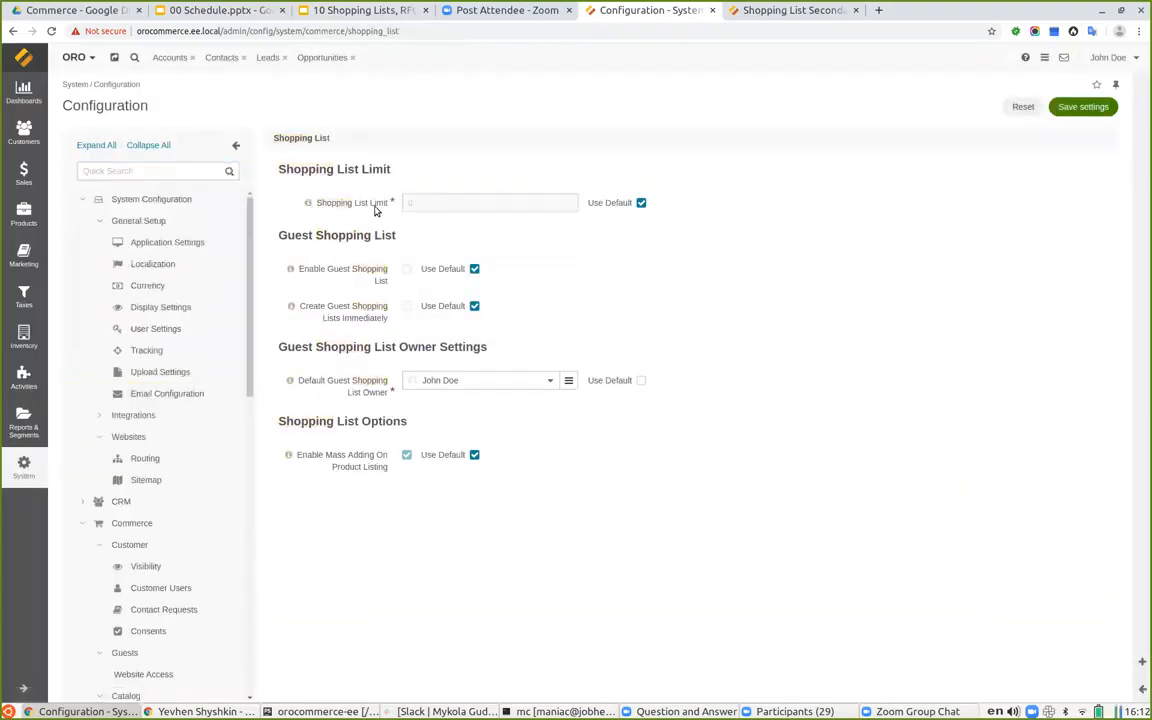
pyautogui.click(308, 203)
# - Open the Lighting Products category in the storefront
pyautogui.click(751, 11)
pyautogui.moveTo(205, 126)
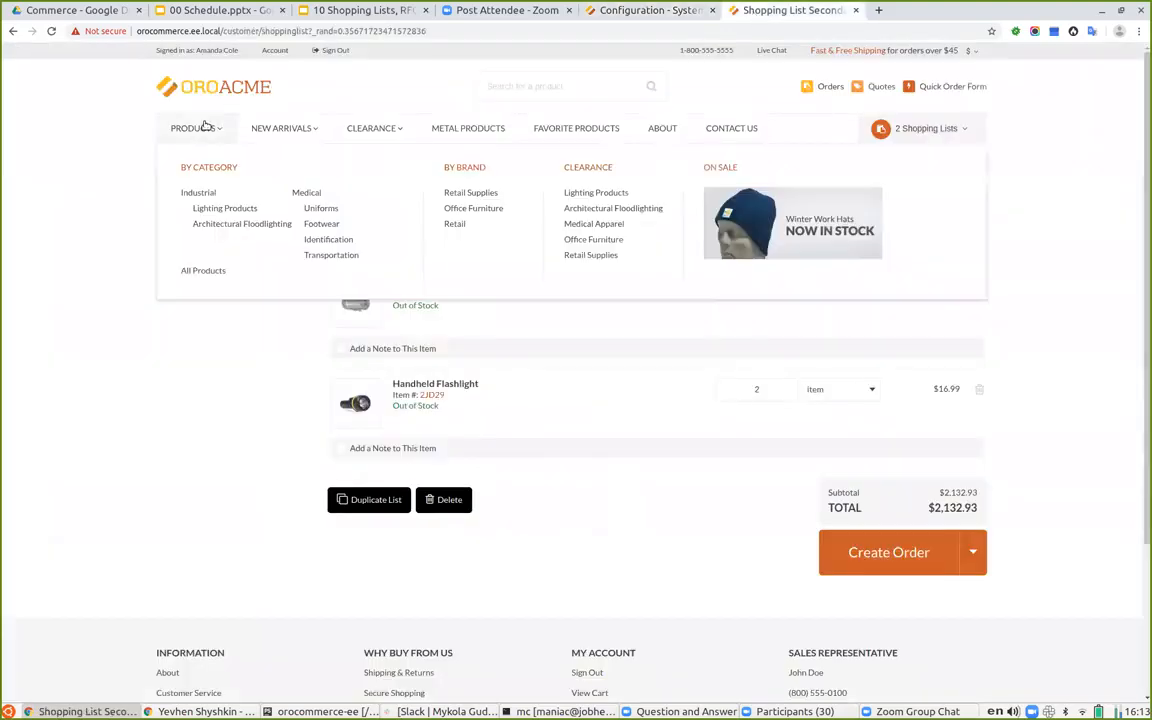
pyautogui.click(226, 209)
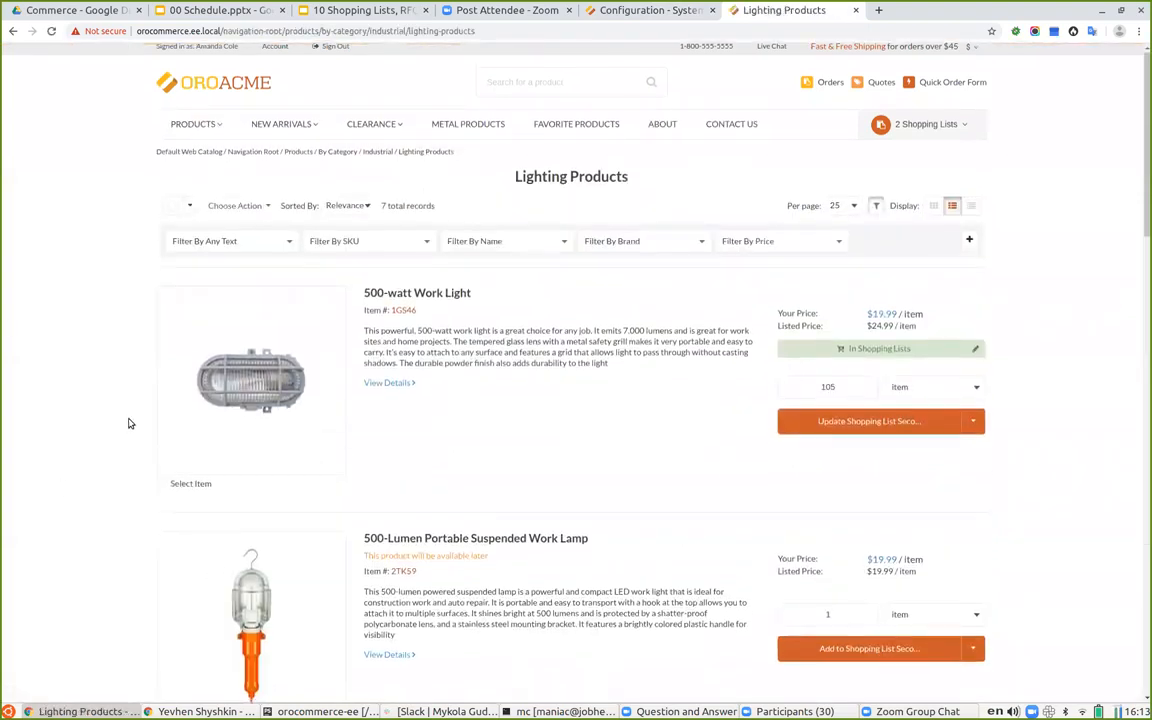
# - Select the General Purpose Handheld LED Spotlight, Industrial Handheld Flashlight and Industrial Steel Handheld Flashlight in the Lighting Products listing
pyautogui.scroll(-6, 140, 440)
pyautogui.click(163, 344)
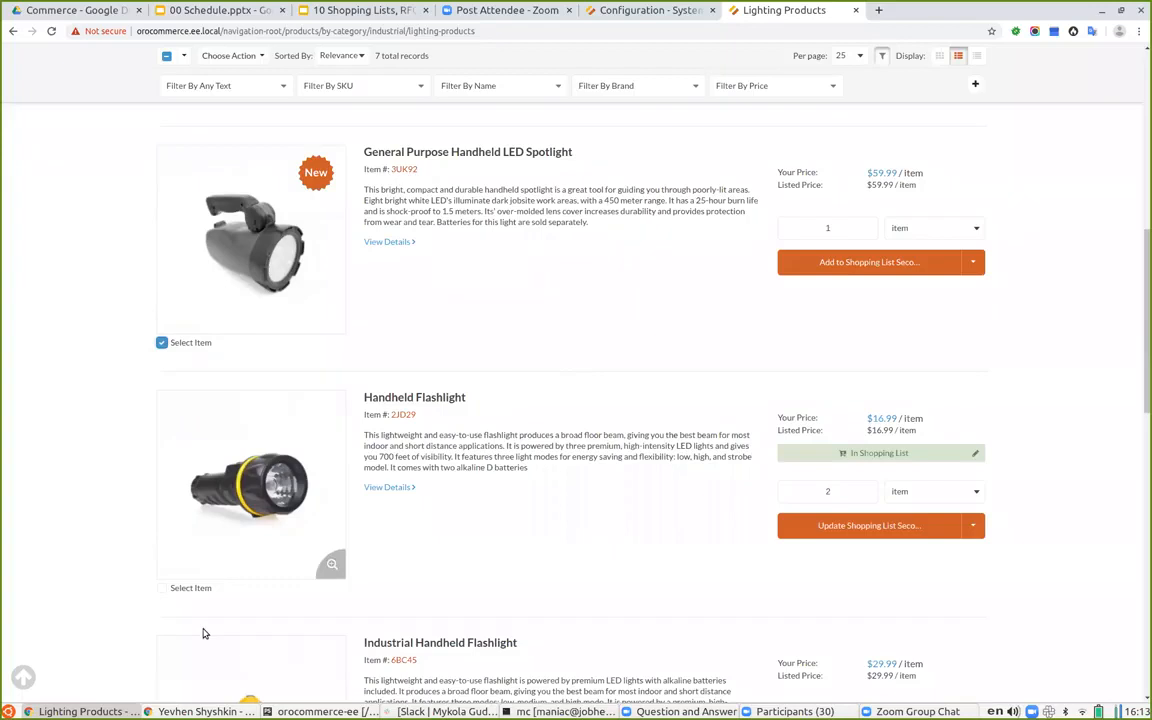
pyautogui.click(163, 588)
pyautogui.scroll(-2, 163, 590)
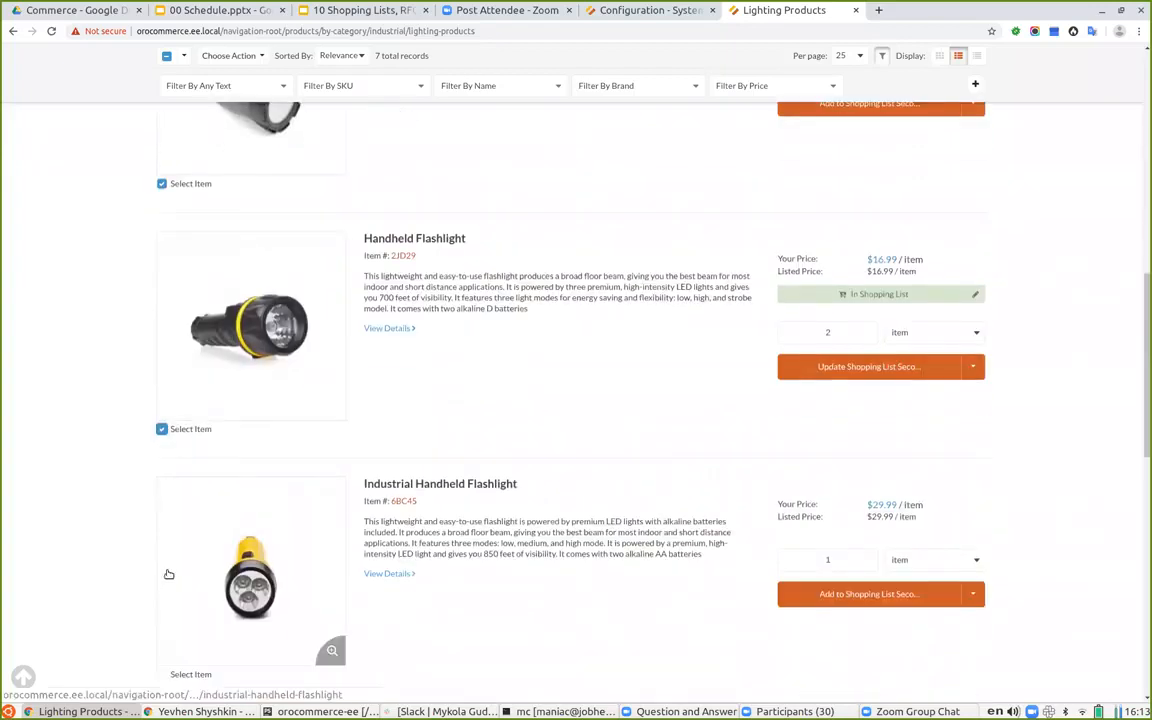
pyautogui.scroll(-1, 185, 589)
pyautogui.click(163, 580)
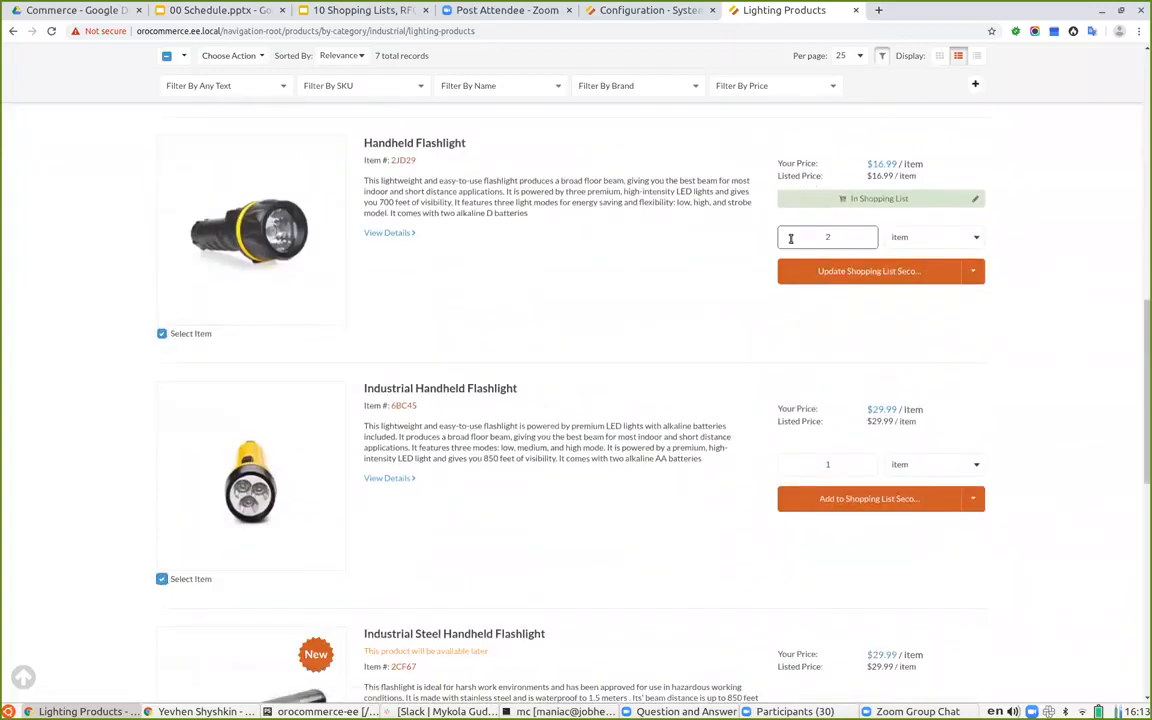
pyautogui.click(162, 330)
pyautogui.scroll(-2, 565, 437)
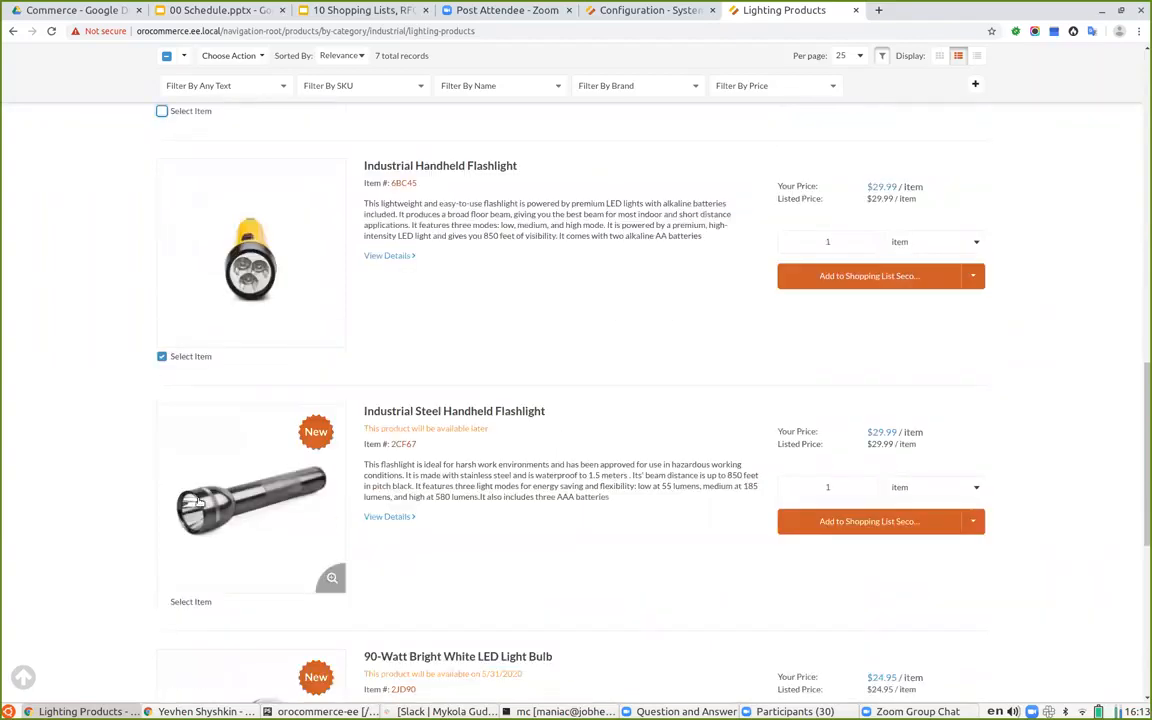
pyautogui.click(162, 601)
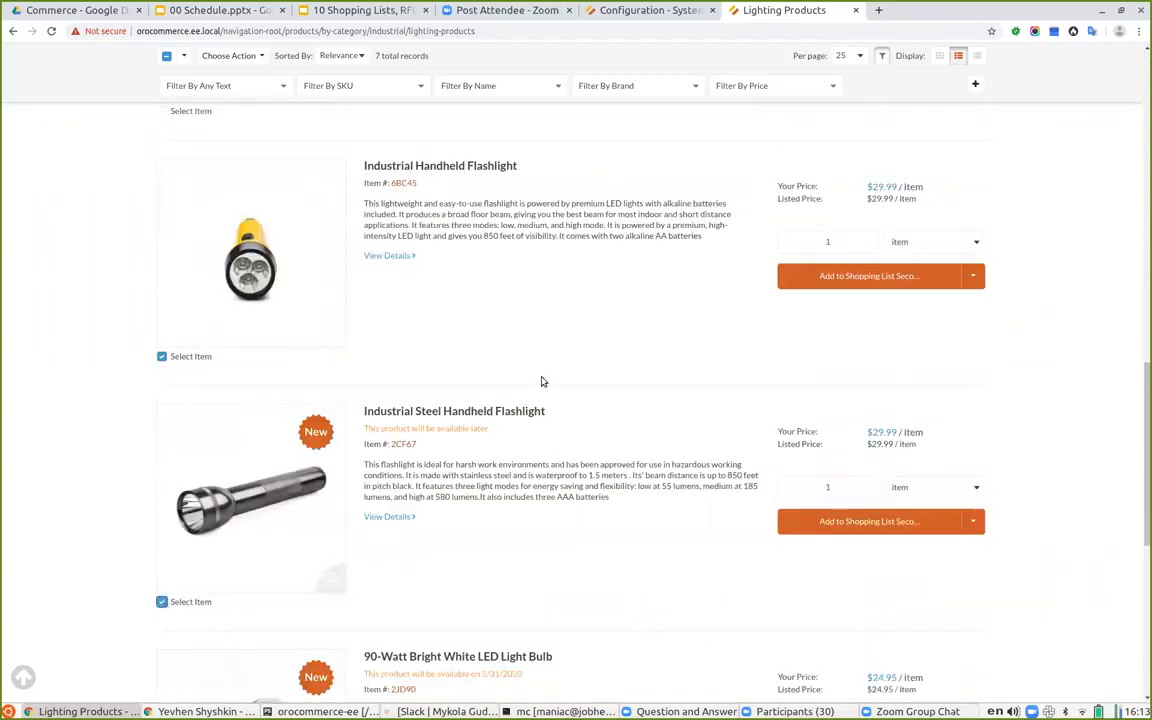
# - Add the selected products to a new shopping list named "Shopping List Mass Add" and open that list's details
pyautogui.scroll(10, 576, 478)
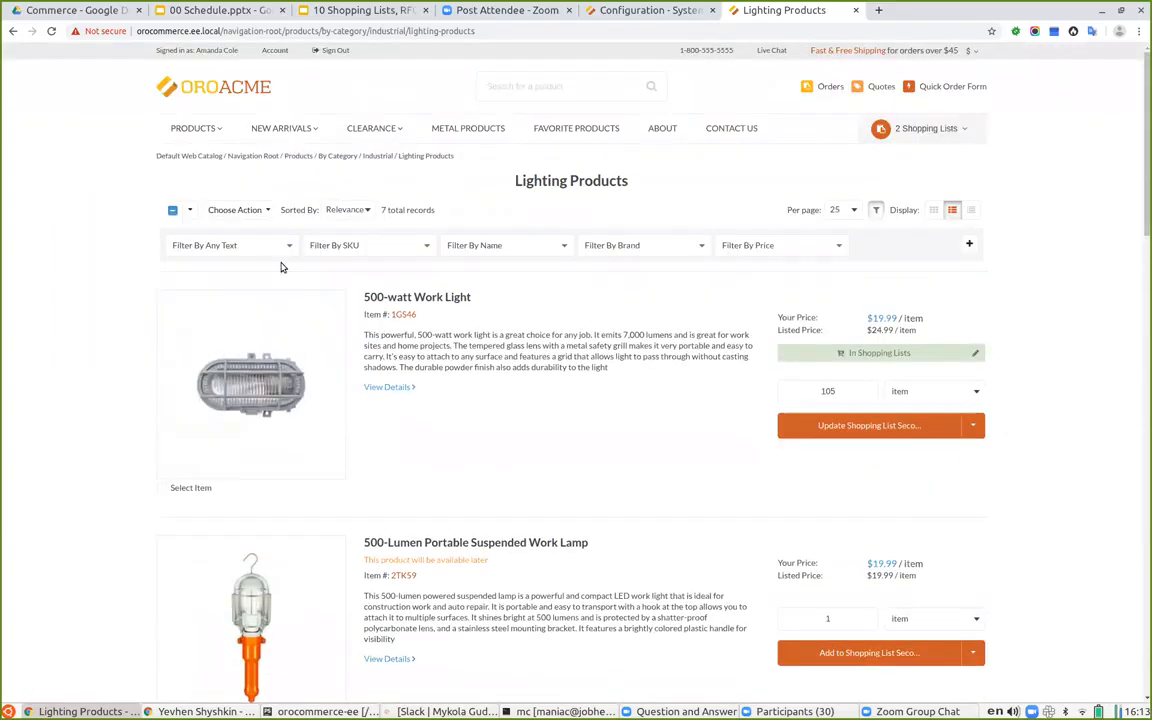
pyautogui.click(263, 209)
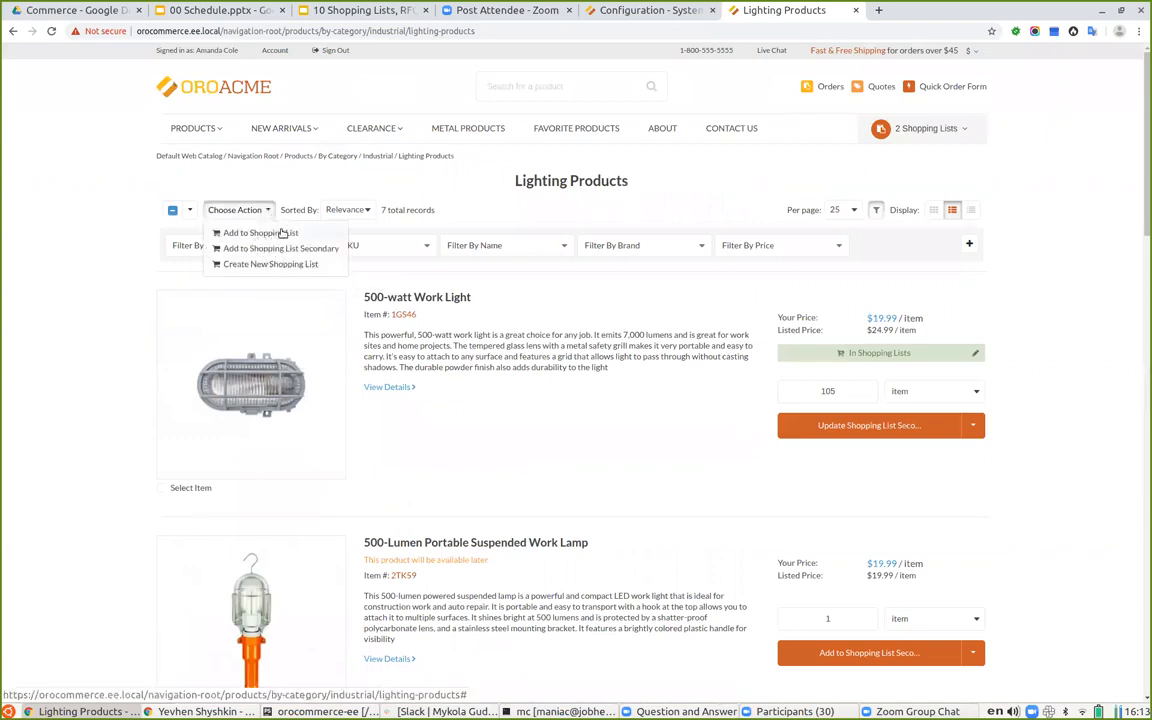
pyautogui.click(276, 264)
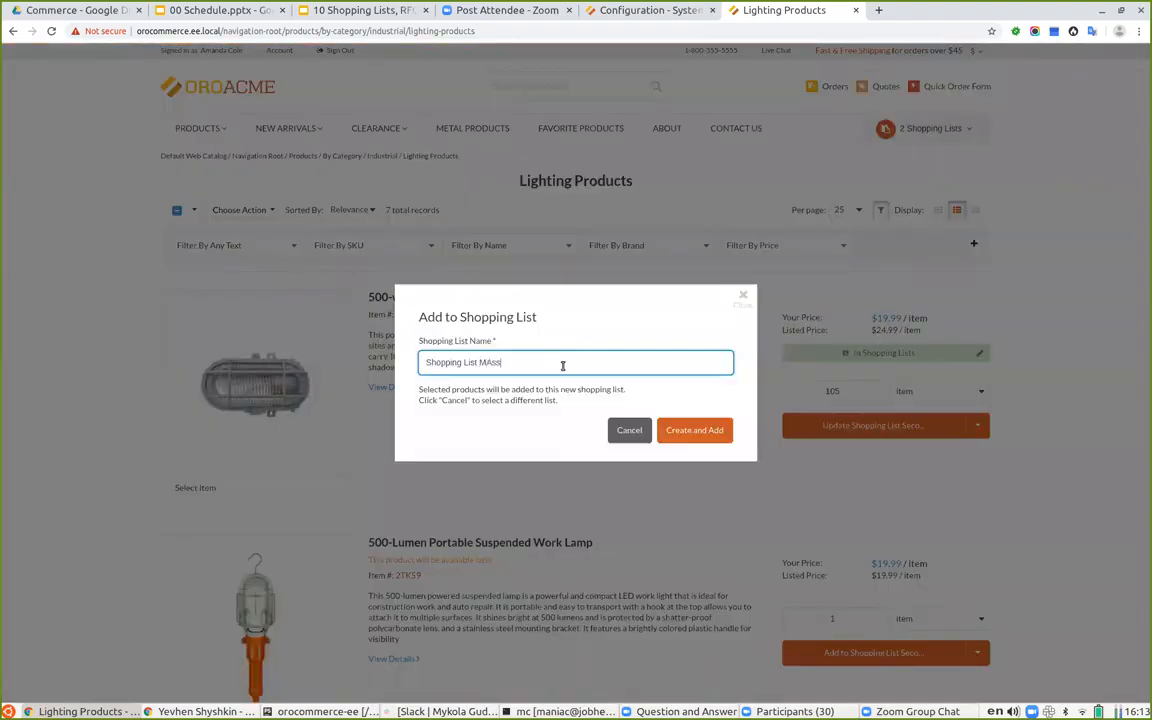
pyautogui.write('Mass Add')
pyautogui.click(694, 430)
pyautogui.click(905, 133)
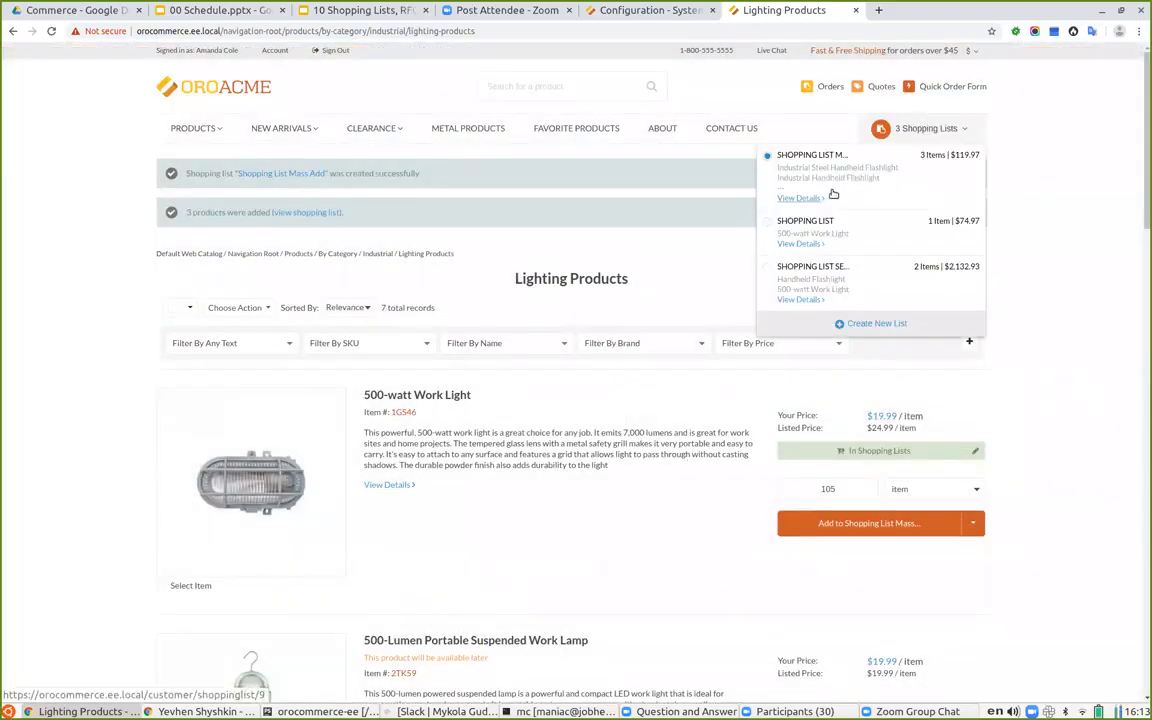
pyautogui.click(797, 197)
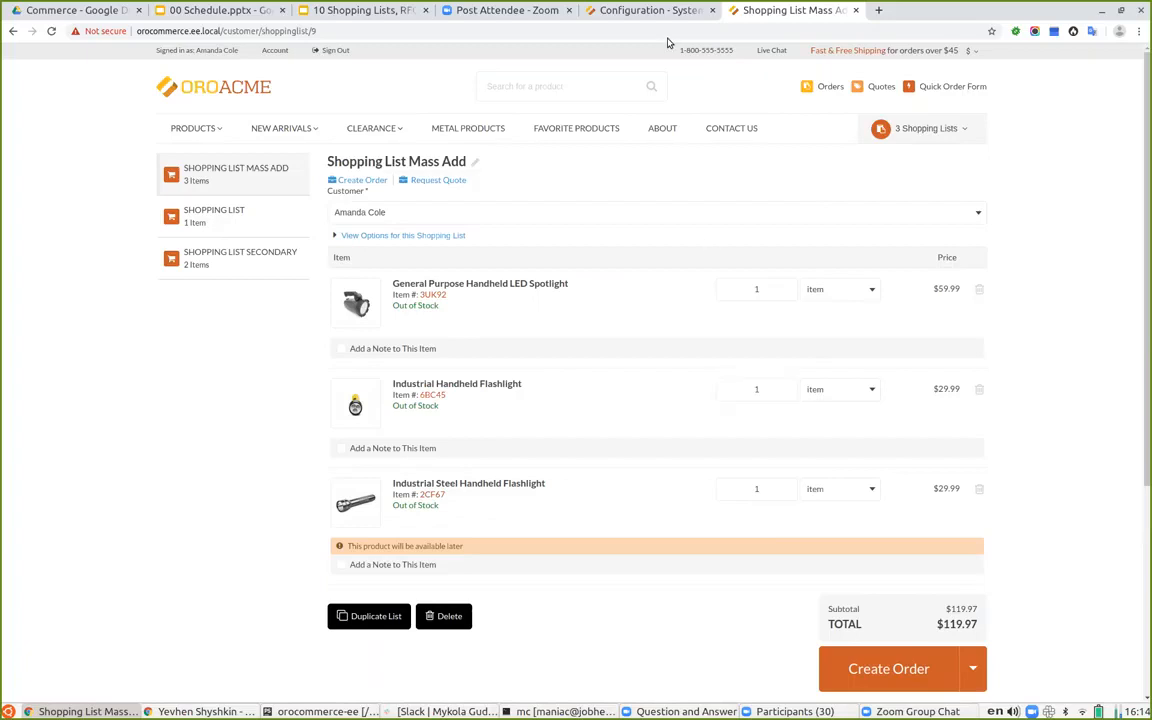
# - Switch to the back office, open the Default website's configuration, search it for "shopp" and examine the website-level Shopping List settings
pyautogui.click(645, 10)
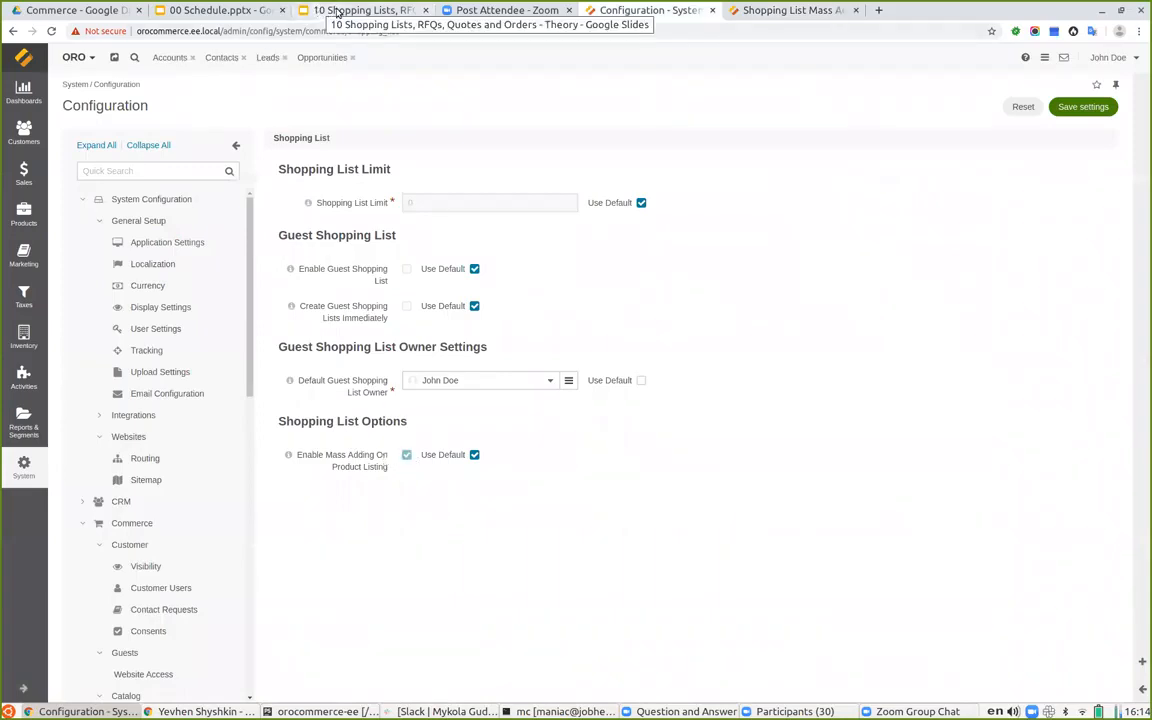
pyautogui.click(35, 460)
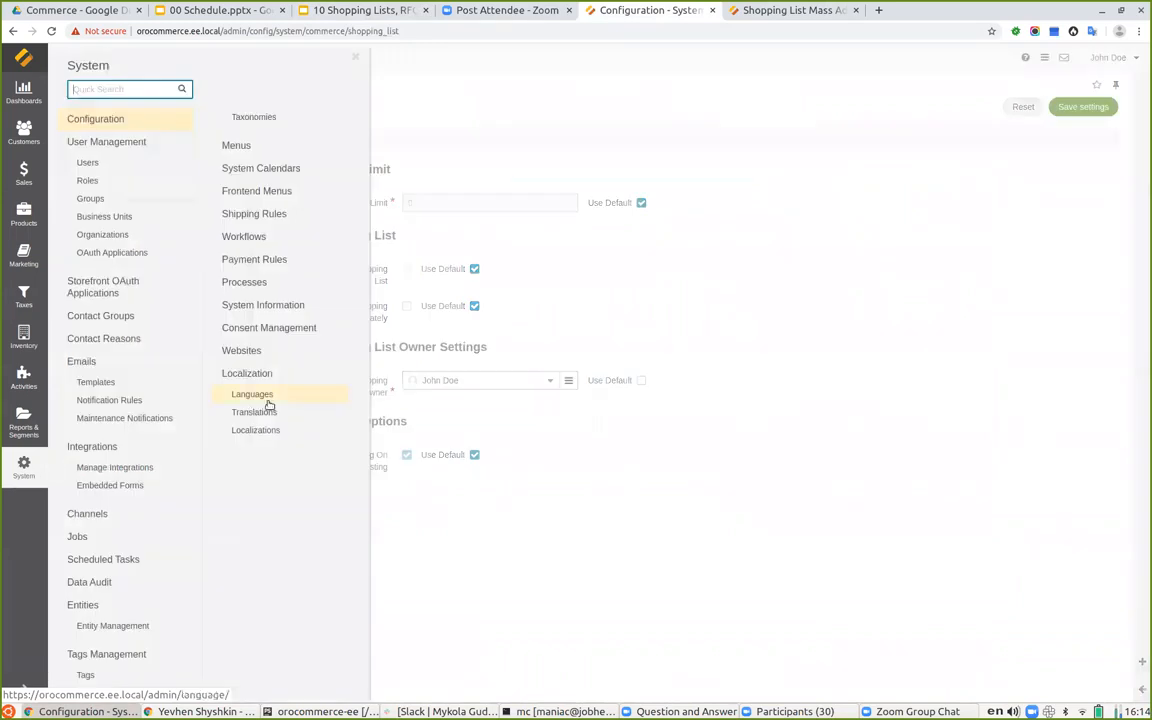
pyautogui.click(242, 351)
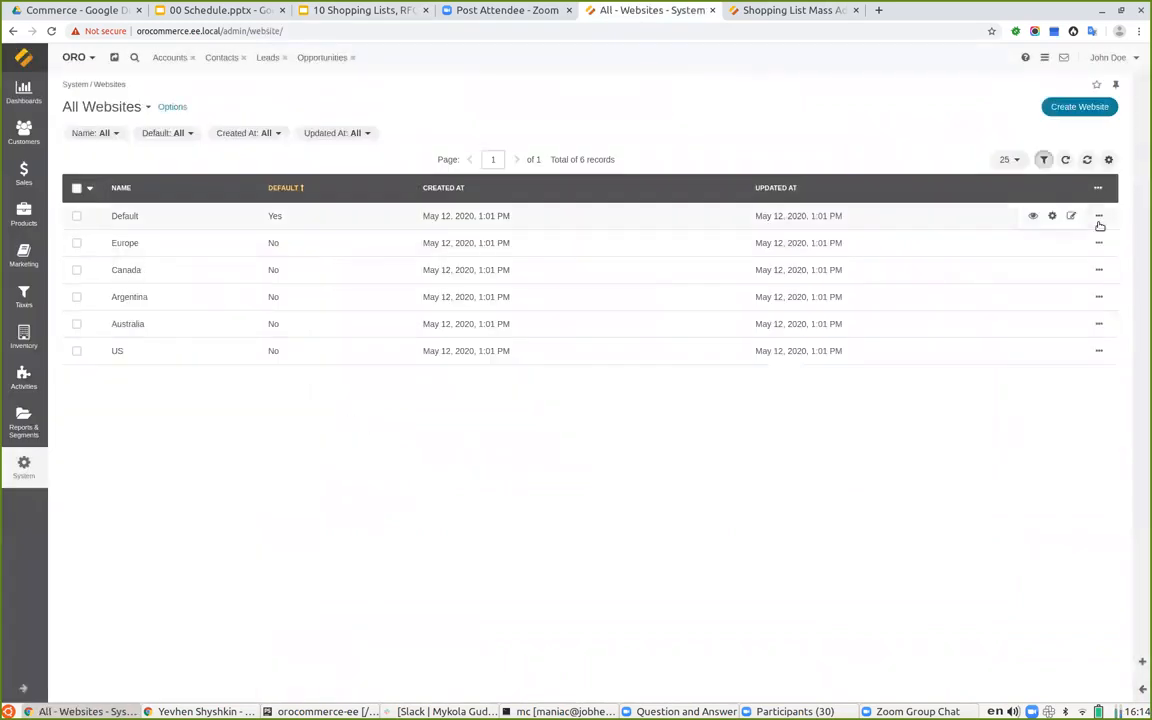
pyautogui.click(1052, 215)
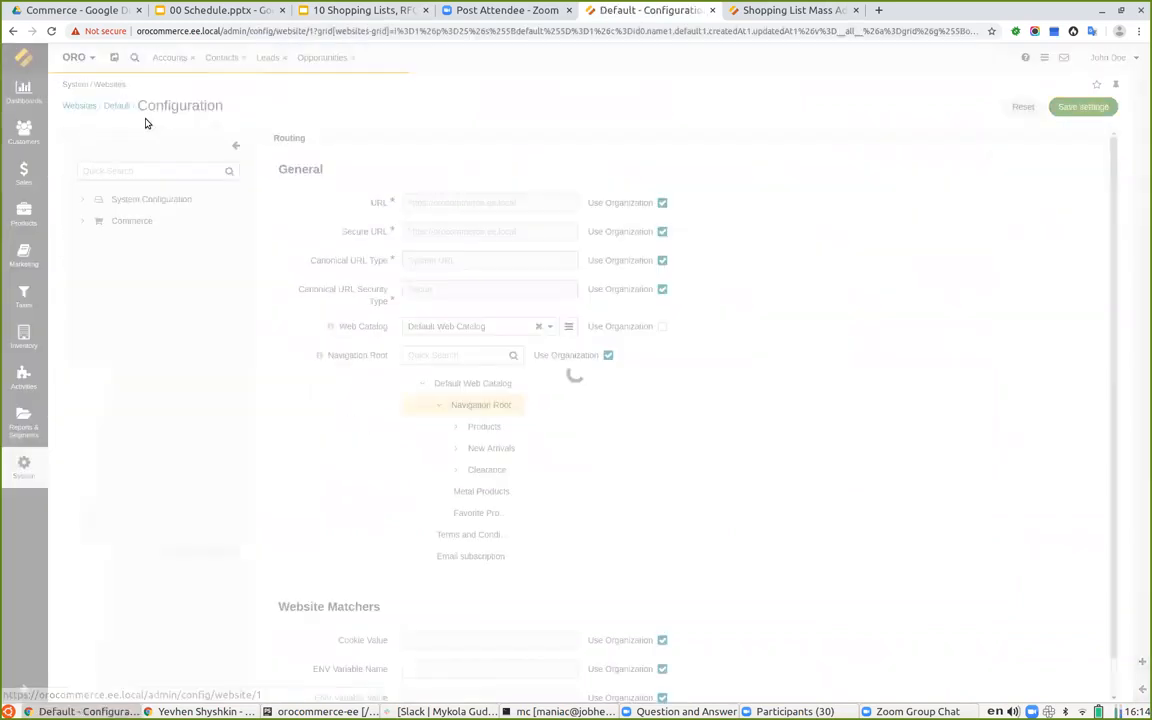
pyautogui.write('so')
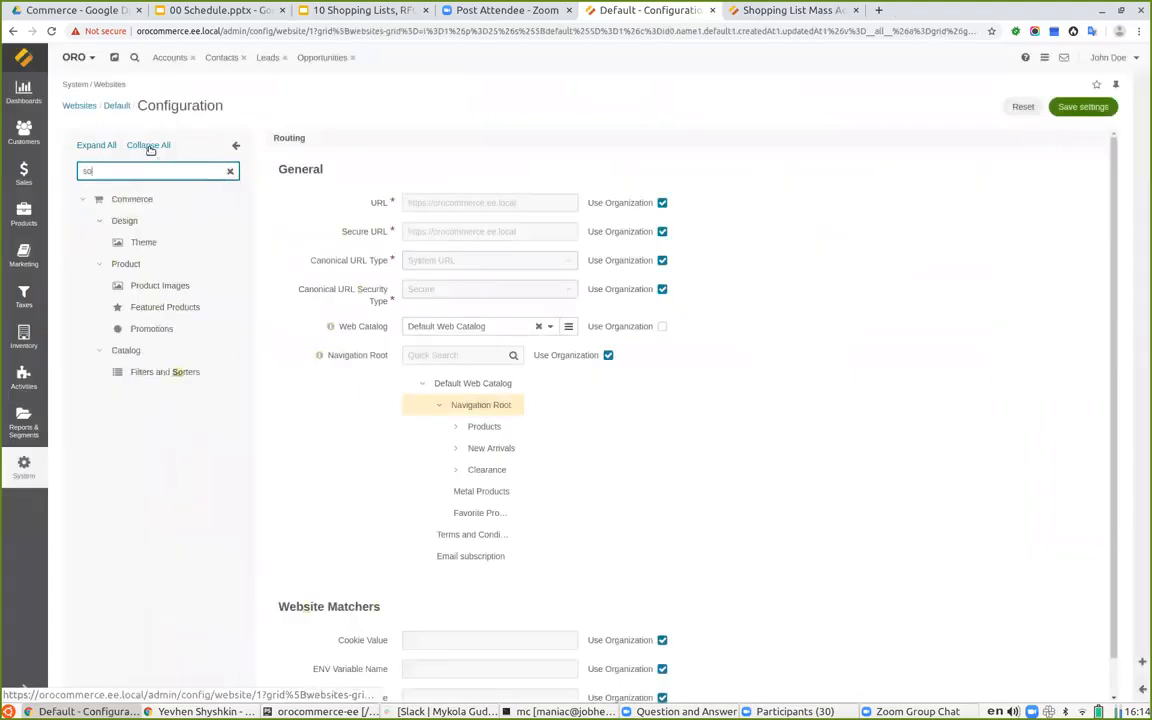
pyautogui.write('hopp')
pyautogui.click(218, 306)
pyautogui.click(230, 172)
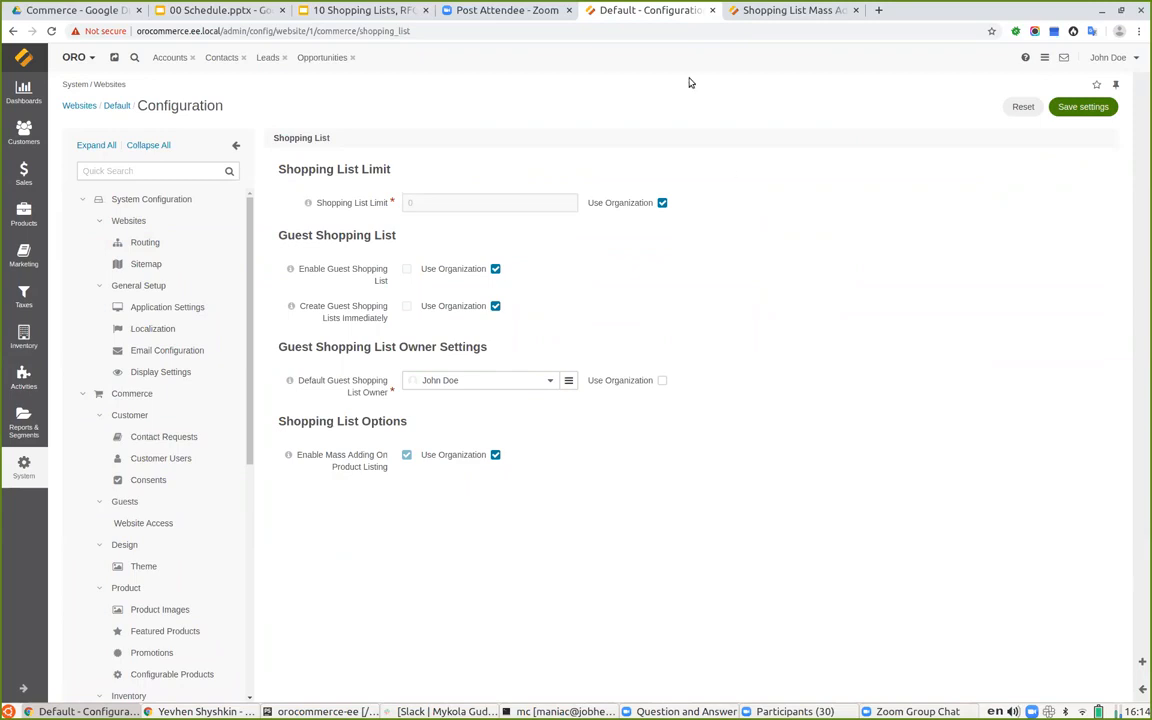
# - Switch to the Google Slides theory presentation and show the "RFQ: General concepts" slide
pyautogui.click(350, 10)
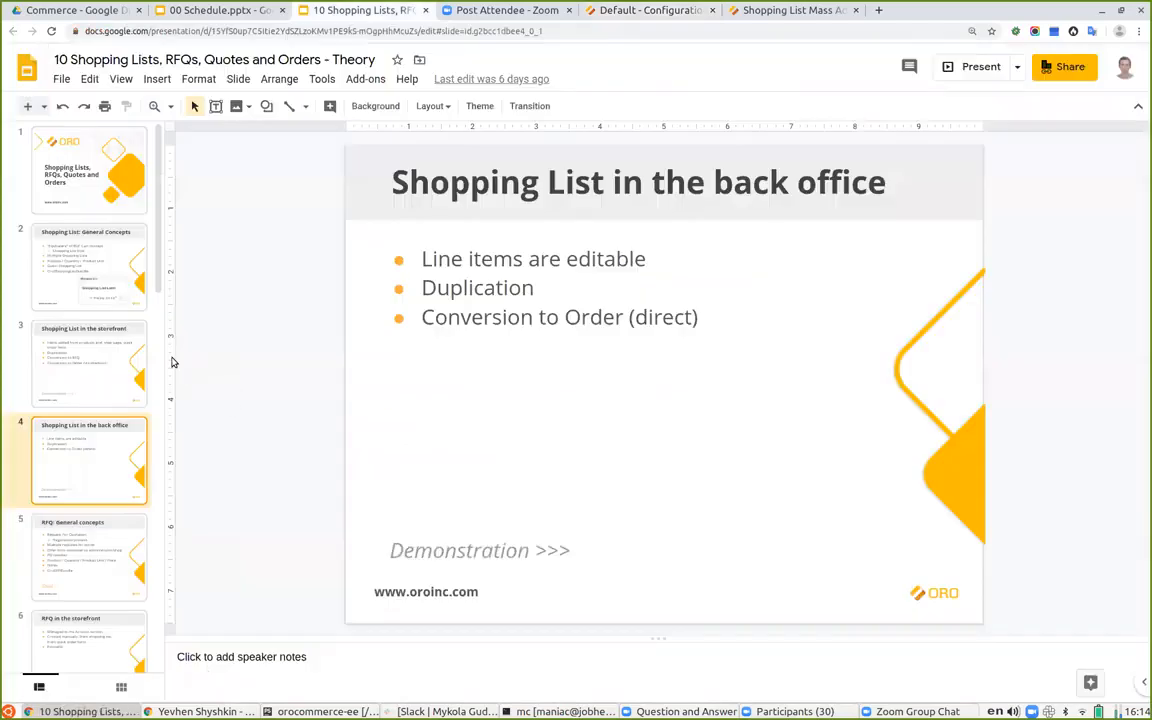
pyautogui.click(116, 540)
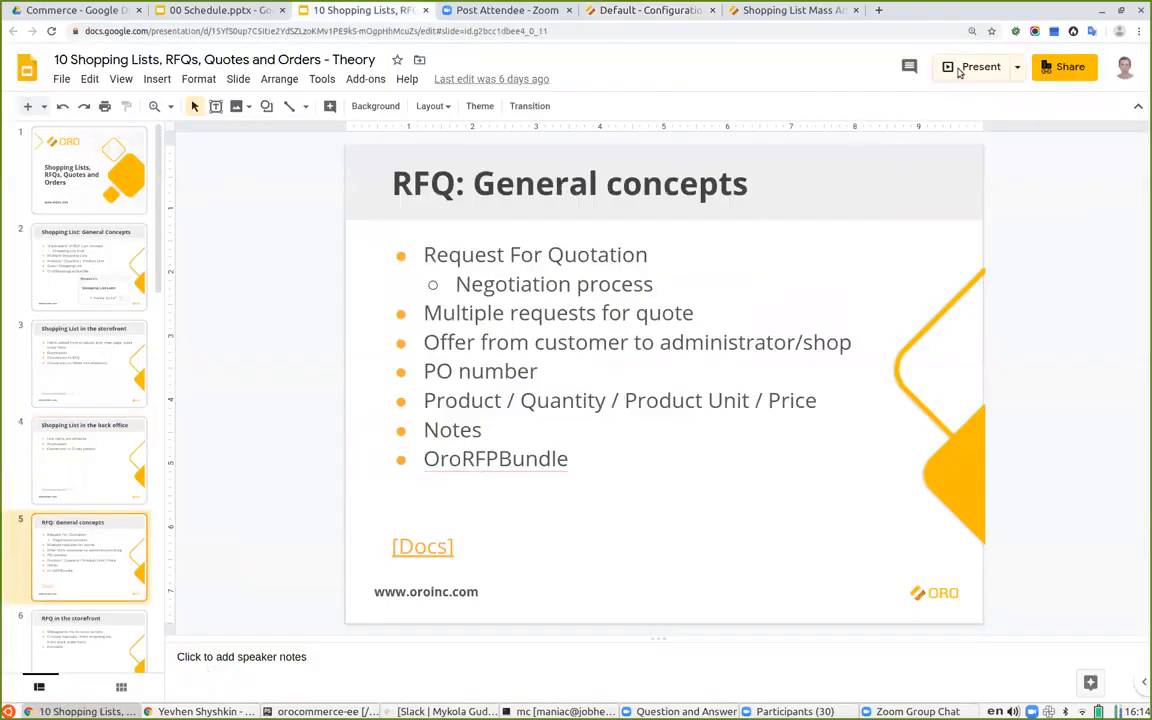
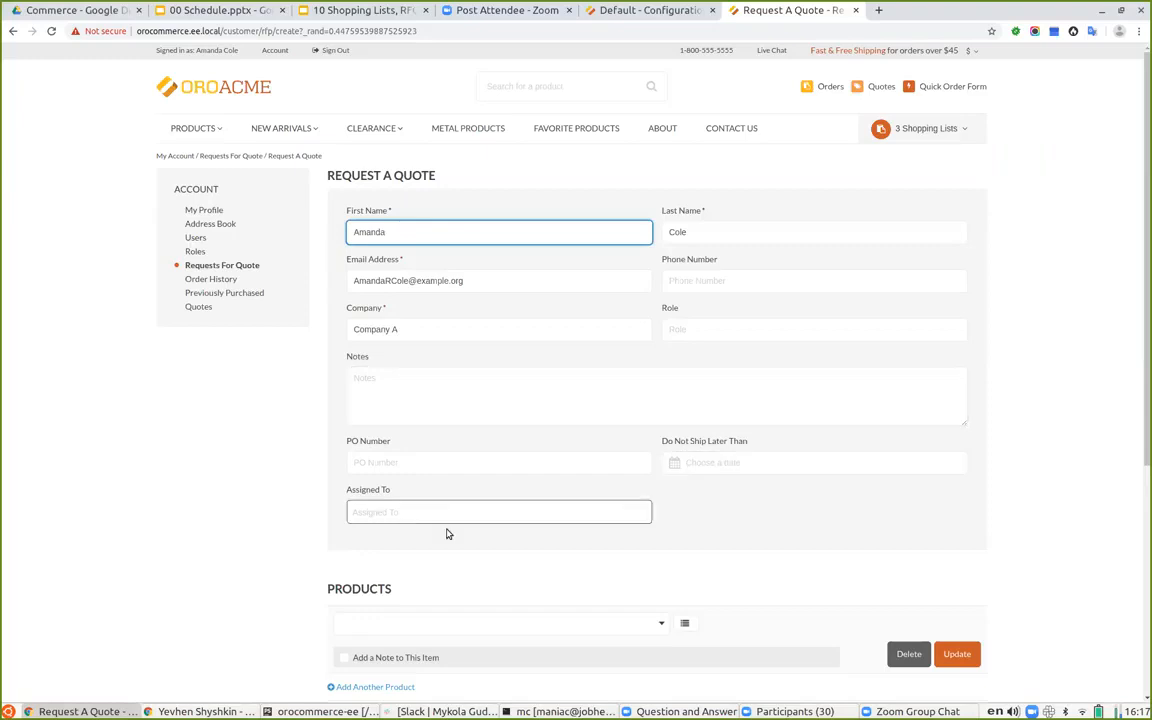
# - Enter a PO number in the storefront quote request and review the Assigned To choices without picking anyone
pyautogui.click(401, 458)
pyautogui.write('1122')
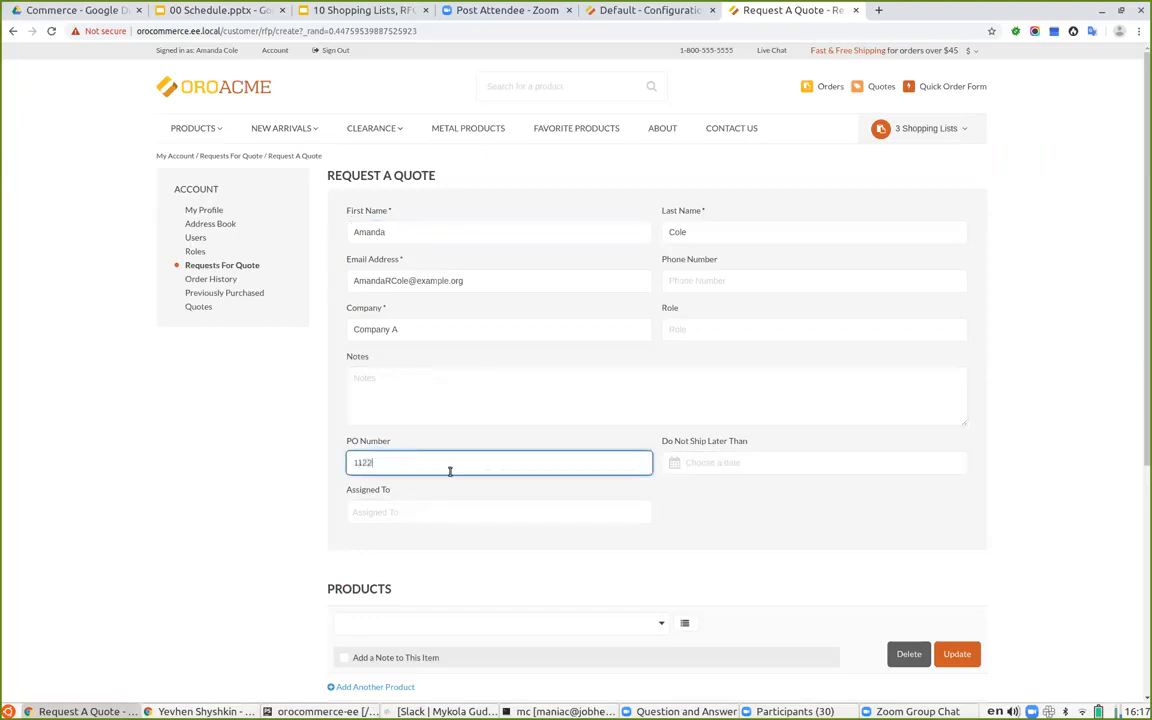
pyautogui.write('2333')
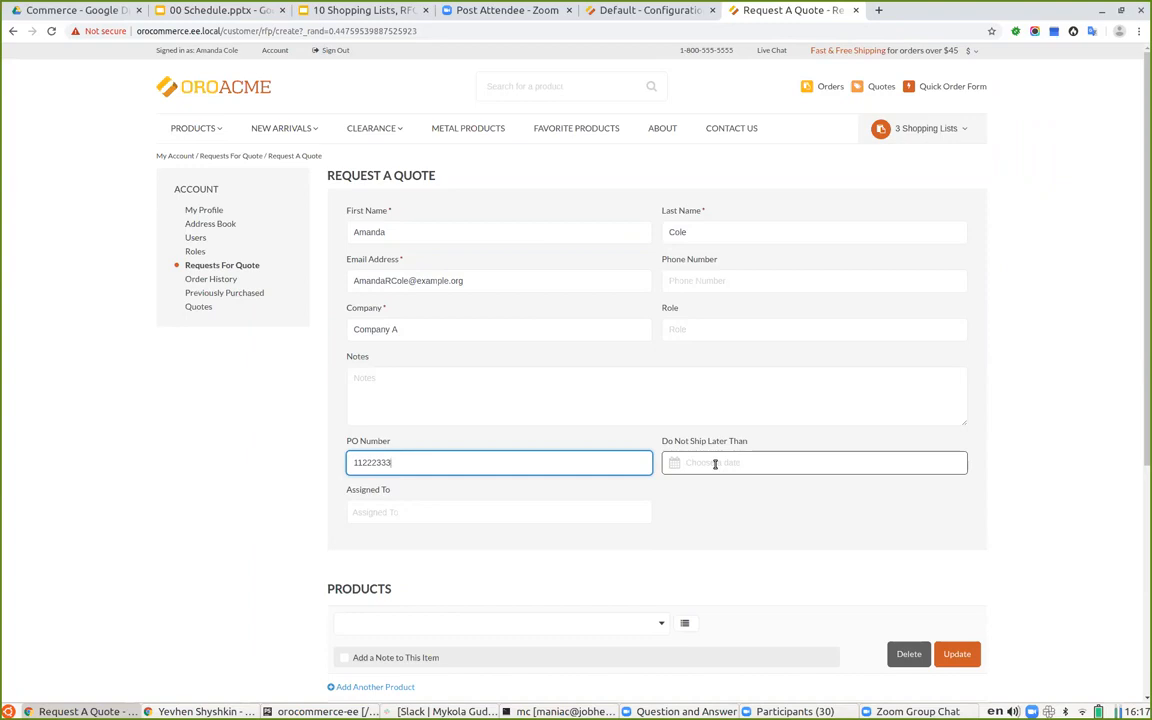
pyautogui.click(378, 521)
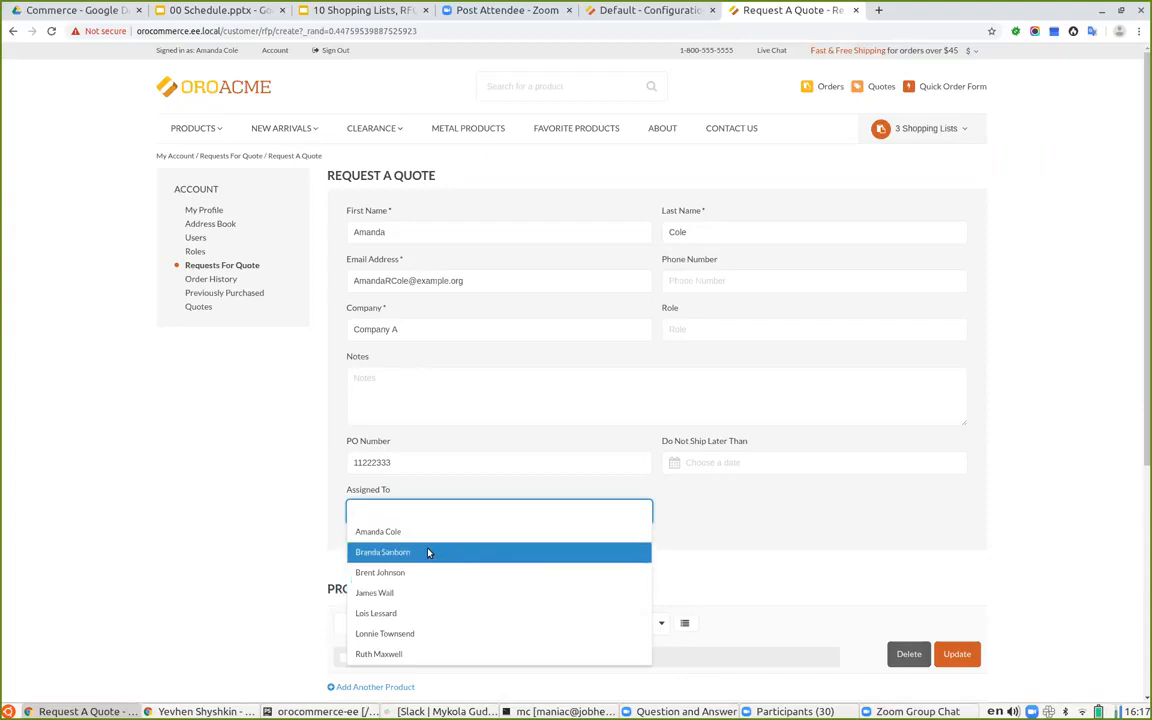
pyautogui.click(153, 519)
pyautogui.scroll(-1, 153, 519)
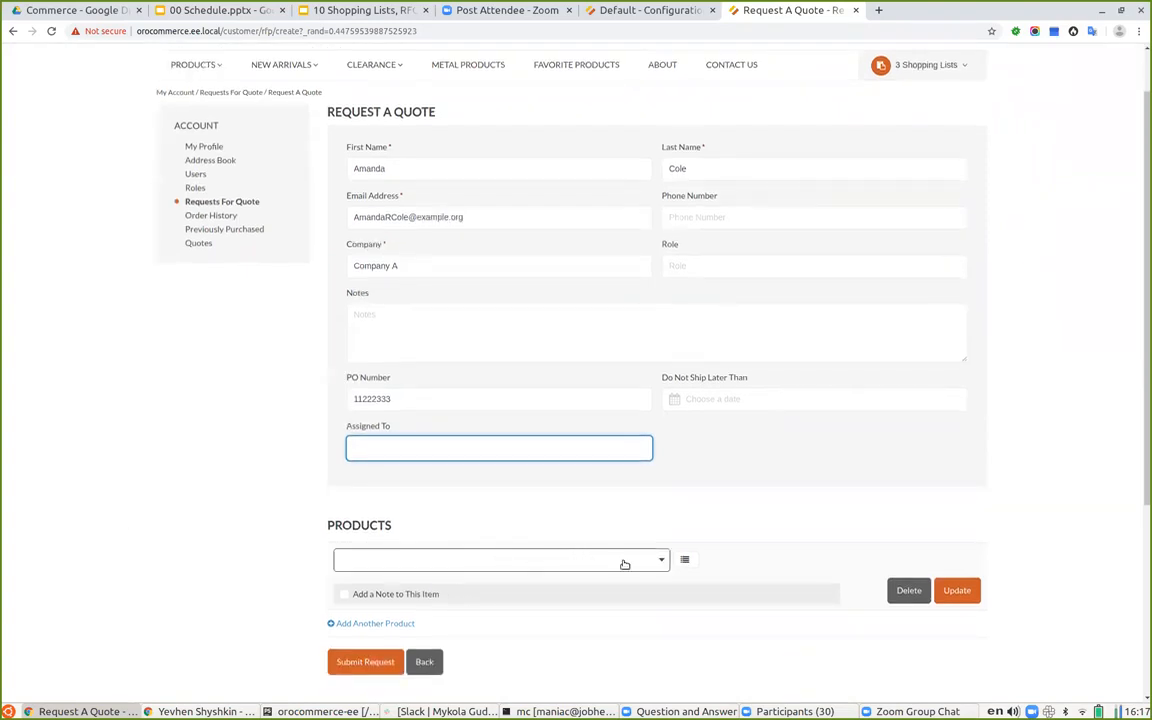
# - Choose product 2JV62 Basic Women's 4-Pocket Black Scrub Set as the quote request's first item
pyautogui.click(657, 562)
pyautogui.click(683, 559)
pyautogui.click(684, 559)
pyautogui.click(473, 517)
pyautogui.scroll(-2, 450, 548)
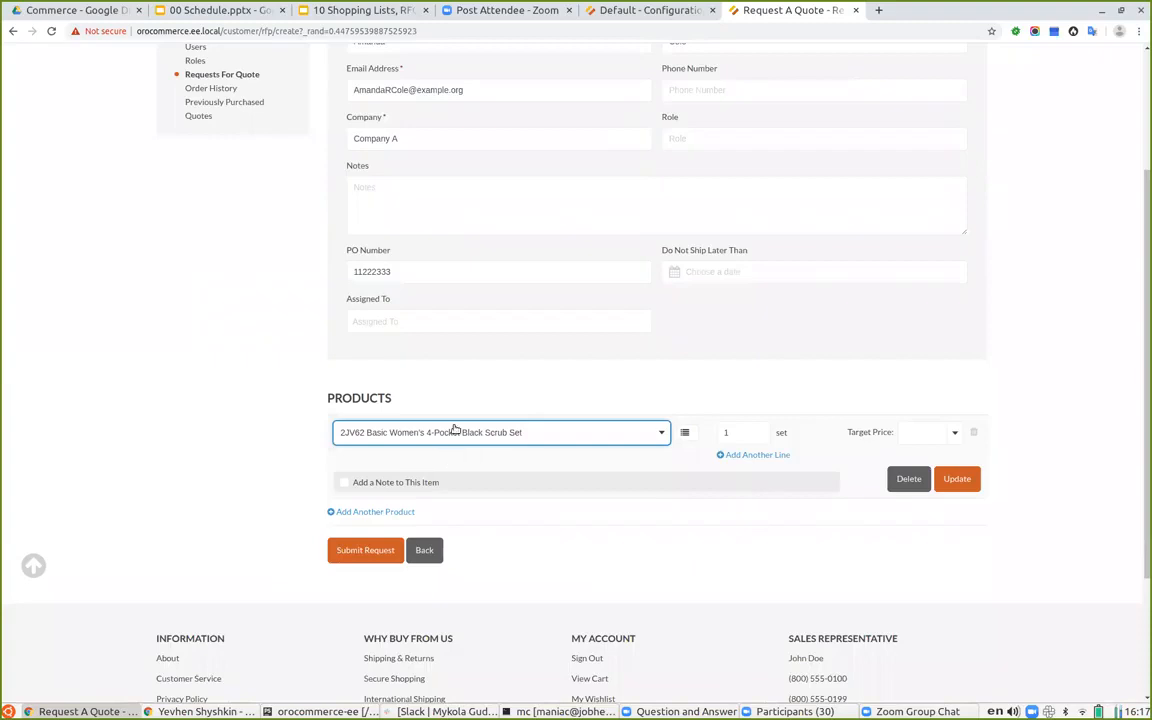
# - Pick the $30.59 tier price as the scrub set's target price and reopen the unit price tiers
pyautogui.click(955, 434)
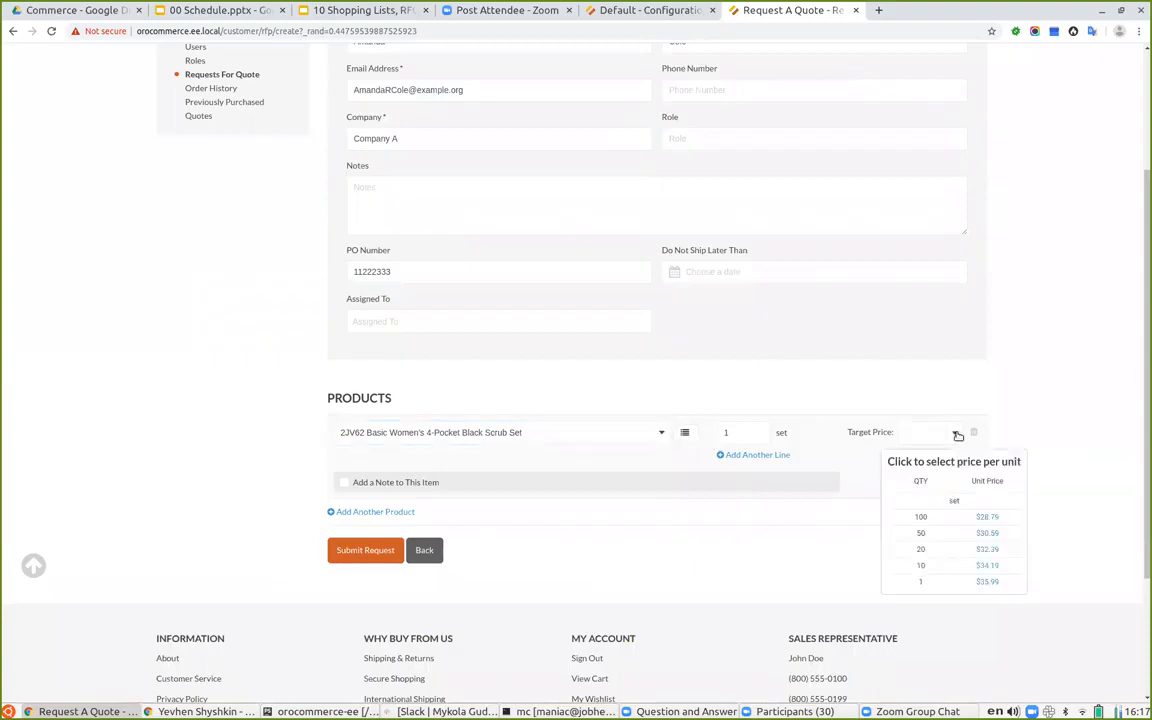
pyautogui.click(986, 533)
pyautogui.click(955, 432)
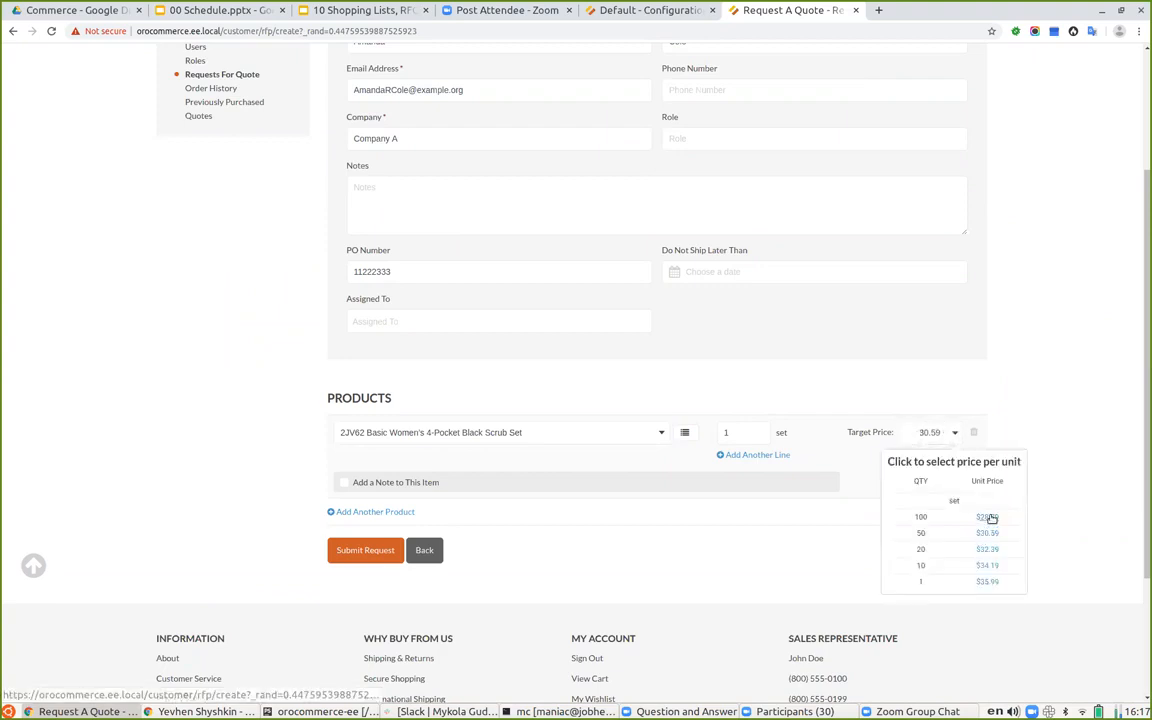
# - Request 1000 sets of the scrub set at a target price of 20
pyautogui.click(745, 430)
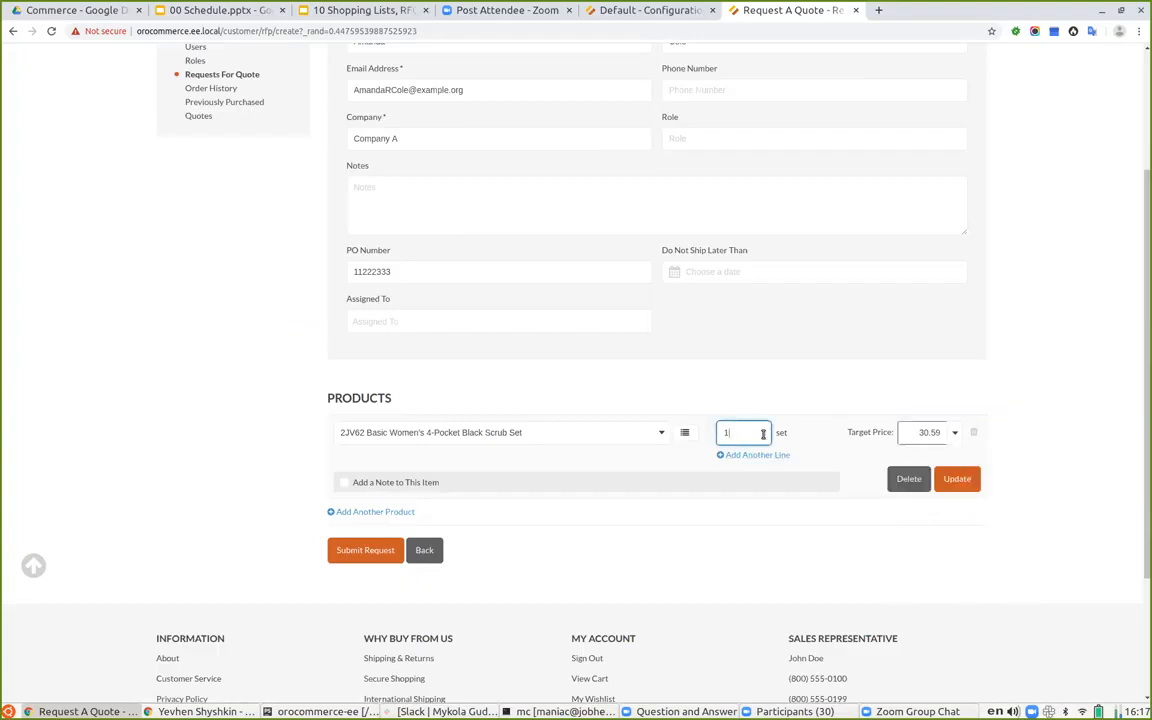
pyautogui.write('000')
pyautogui.click(948, 437)
pyautogui.write('20')
pyautogui.click(818, 437)
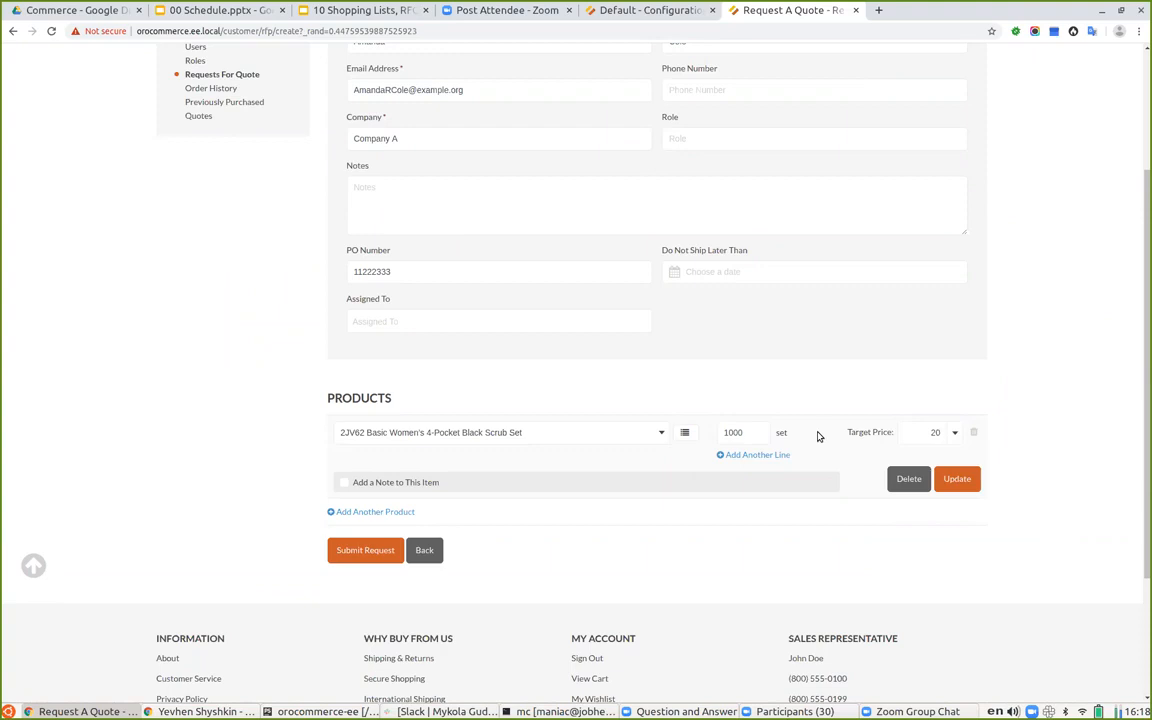
# - Add a second line to the scrub set for 5000 sets at a target price of 15
pyautogui.click(740, 456)
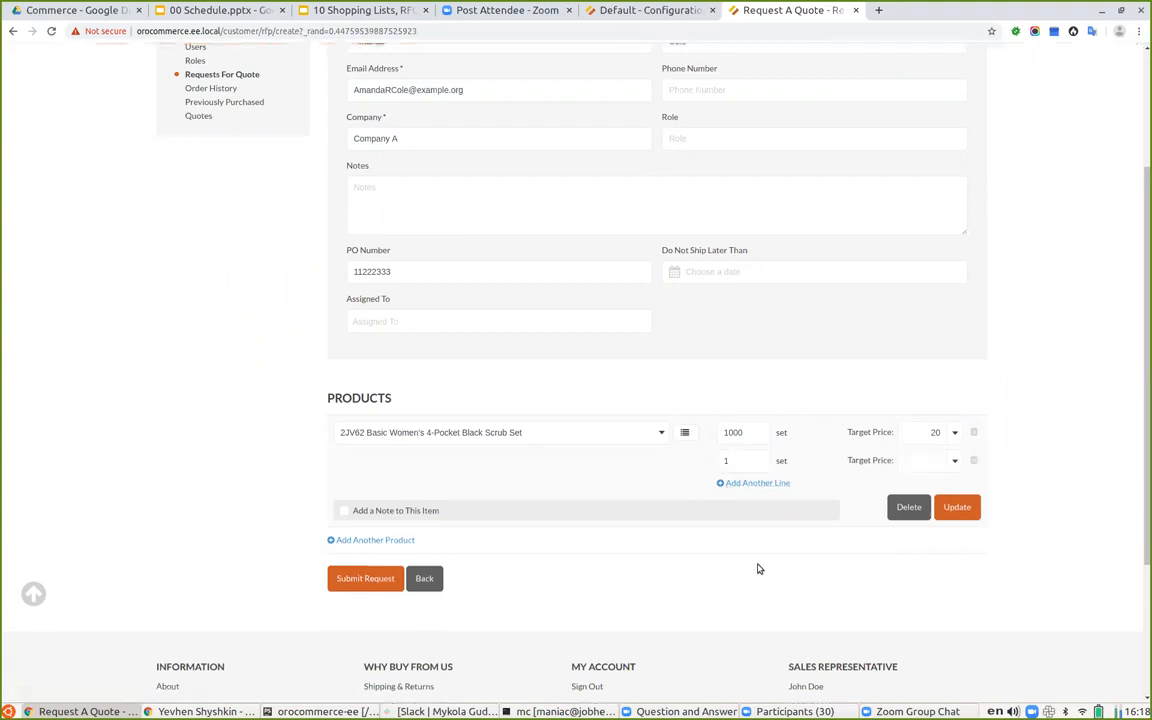
pyautogui.click(737, 455)
pyautogui.click(925, 432)
pyautogui.click(740, 463)
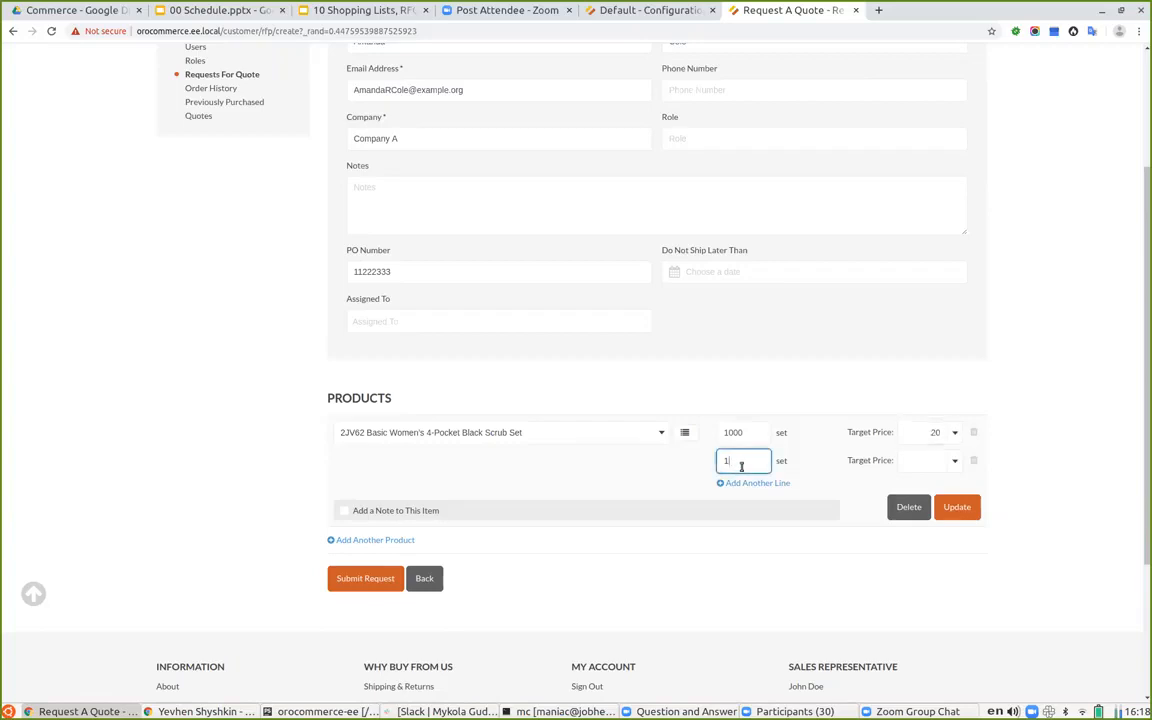
pyautogui.write('5000')
pyautogui.click(916, 460)
pyautogui.write('15')
pyautogui.click(816, 457)
# - Add the item note "Hello administrator!" to the scrub set and update the product entry
pyautogui.click(378, 510)
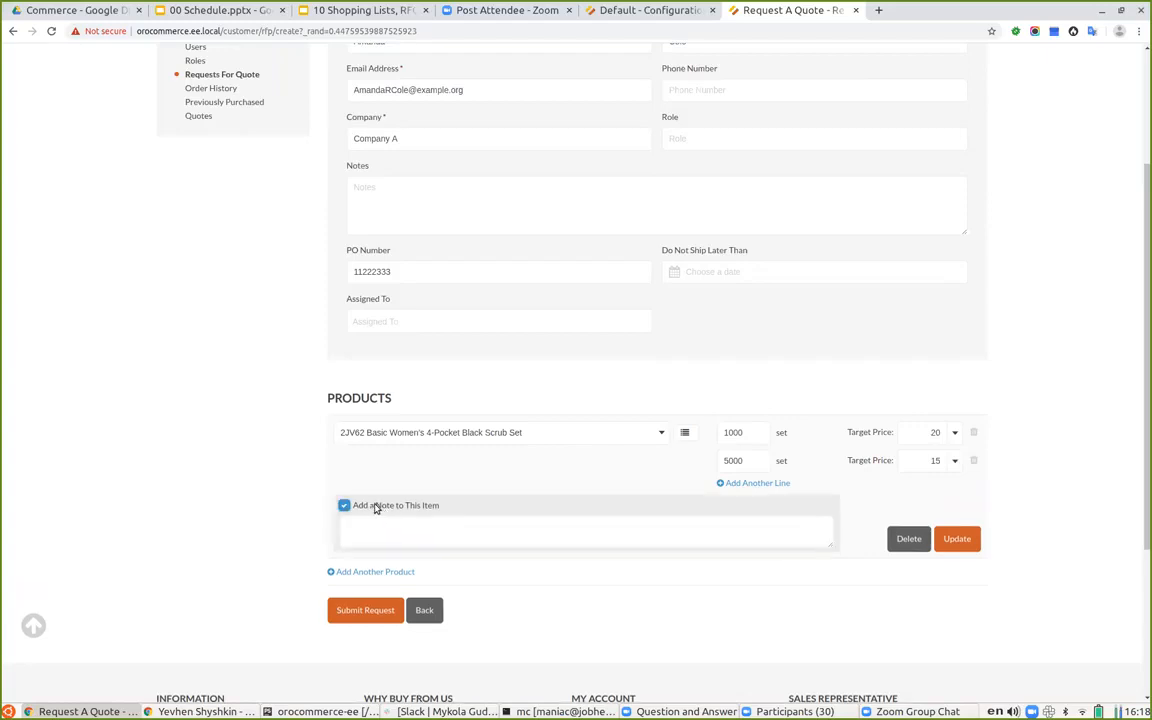
pyautogui.click(393, 535)
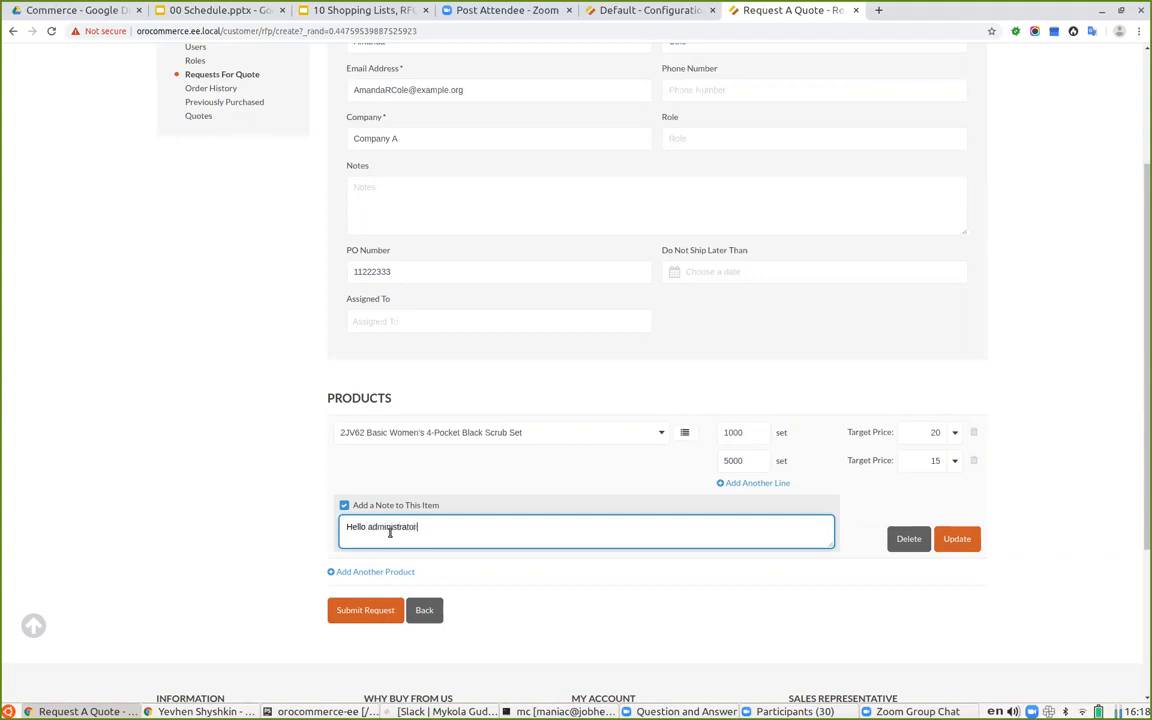
pyautogui.click(189, 253)
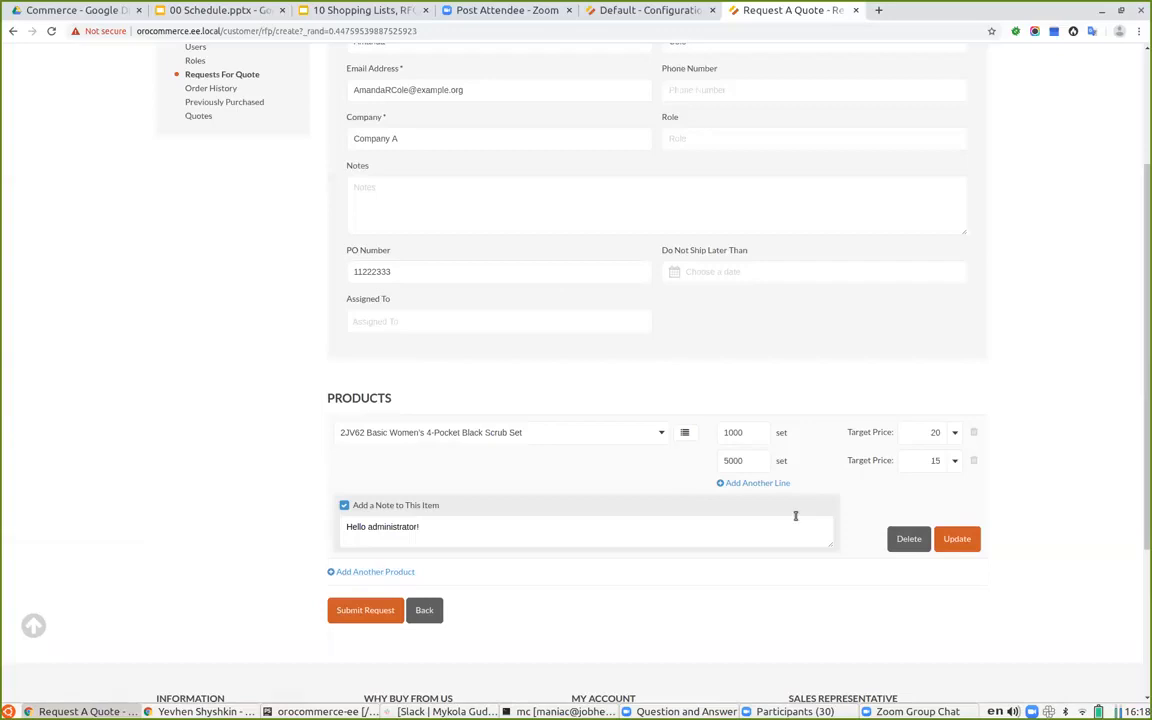
pyautogui.click(958, 539)
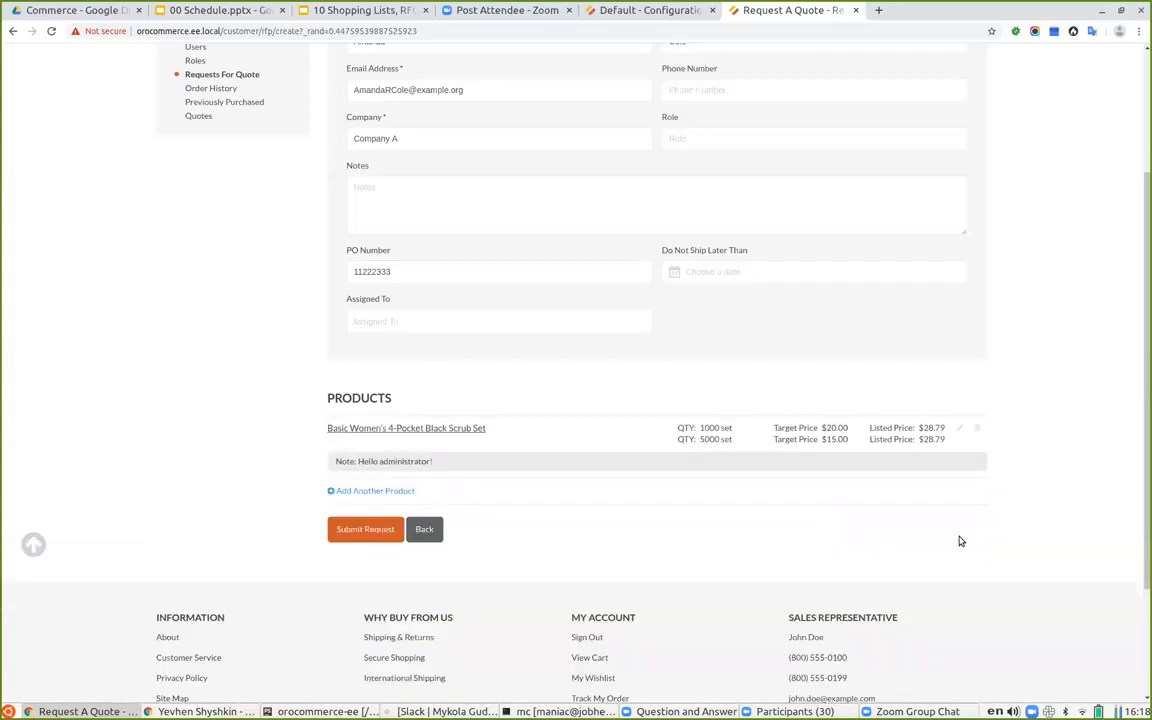
# - Submit the quote request for the Basic Women's 4-Pocket Black Scrub Set and preview its printout without printing
pyautogui.scroll(3, 430, 320)
pyautogui.click(396, 329)
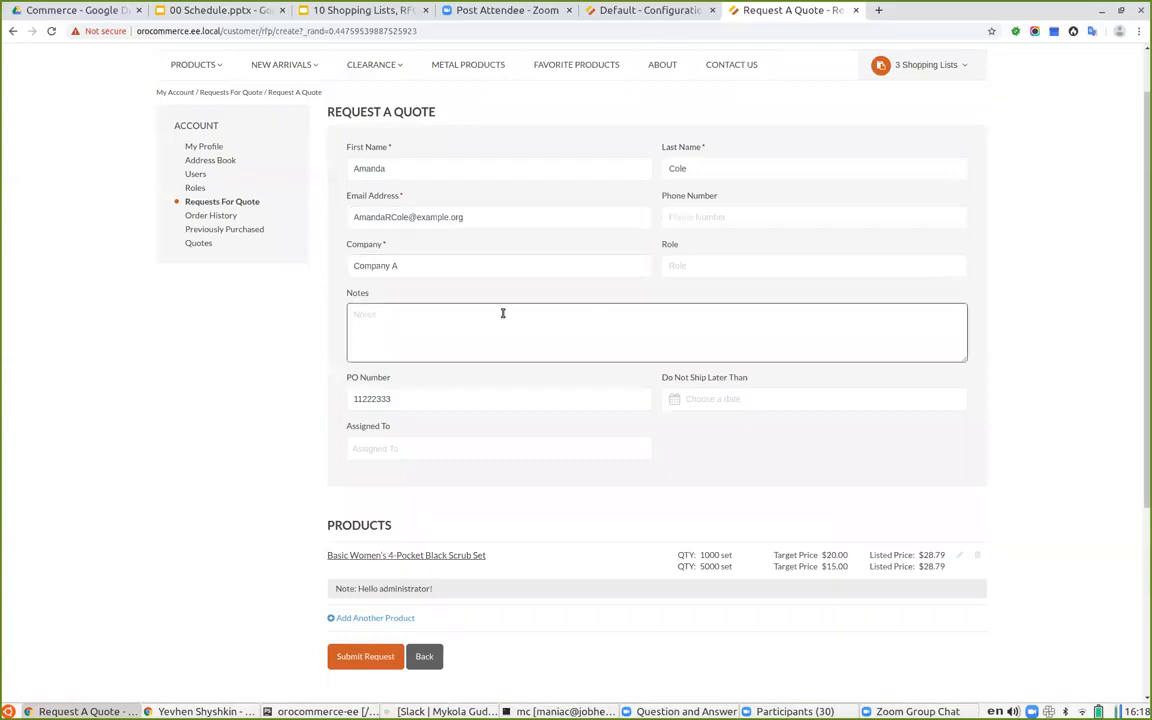
pyautogui.scroll(-3, 716, 546)
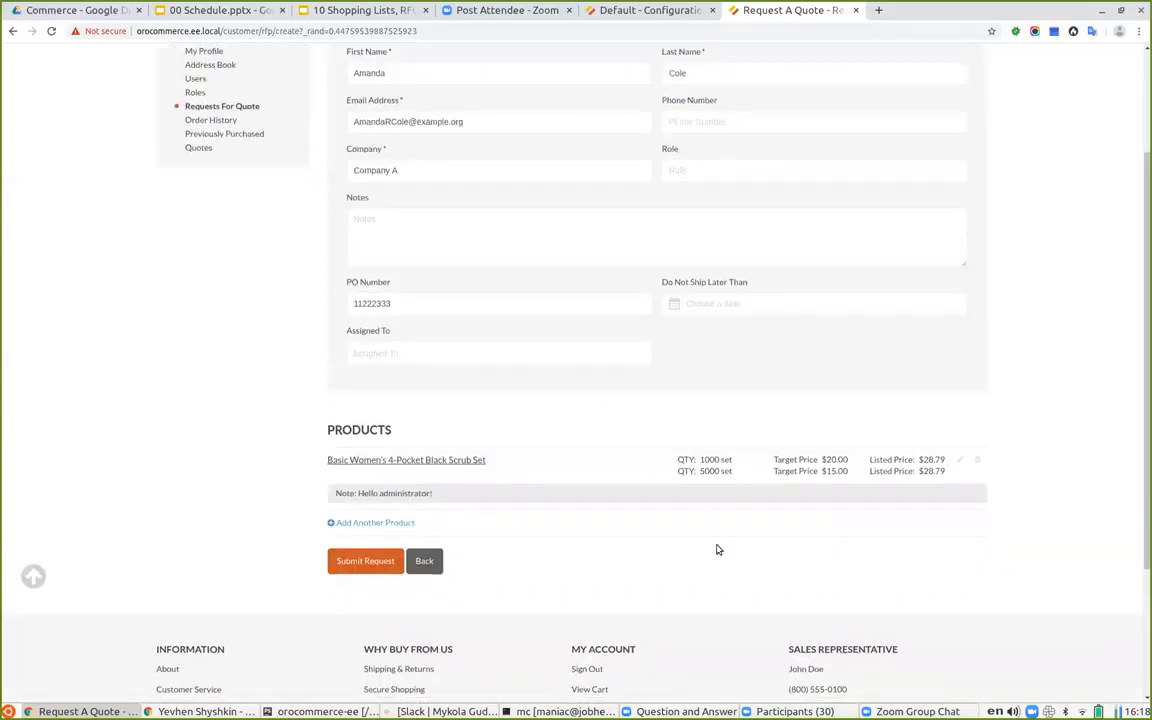
pyautogui.scroll(1, 574, 478)
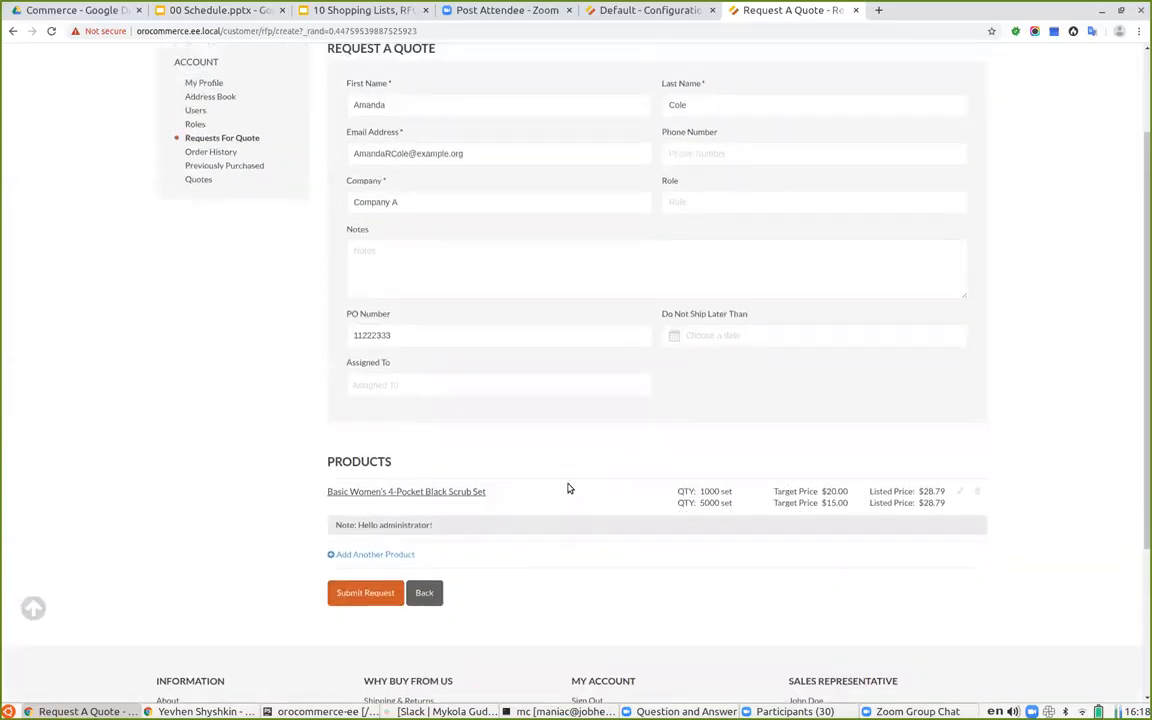
pyautogui.click(360, 594)
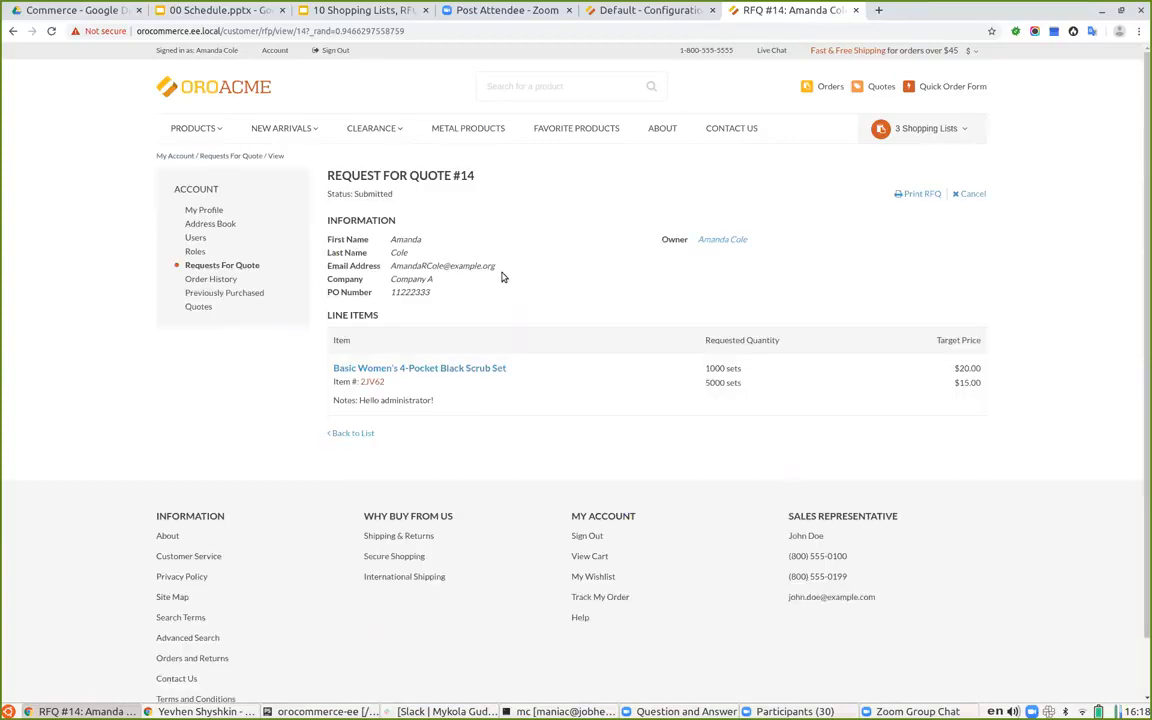
pyautogui.click(919, 197)
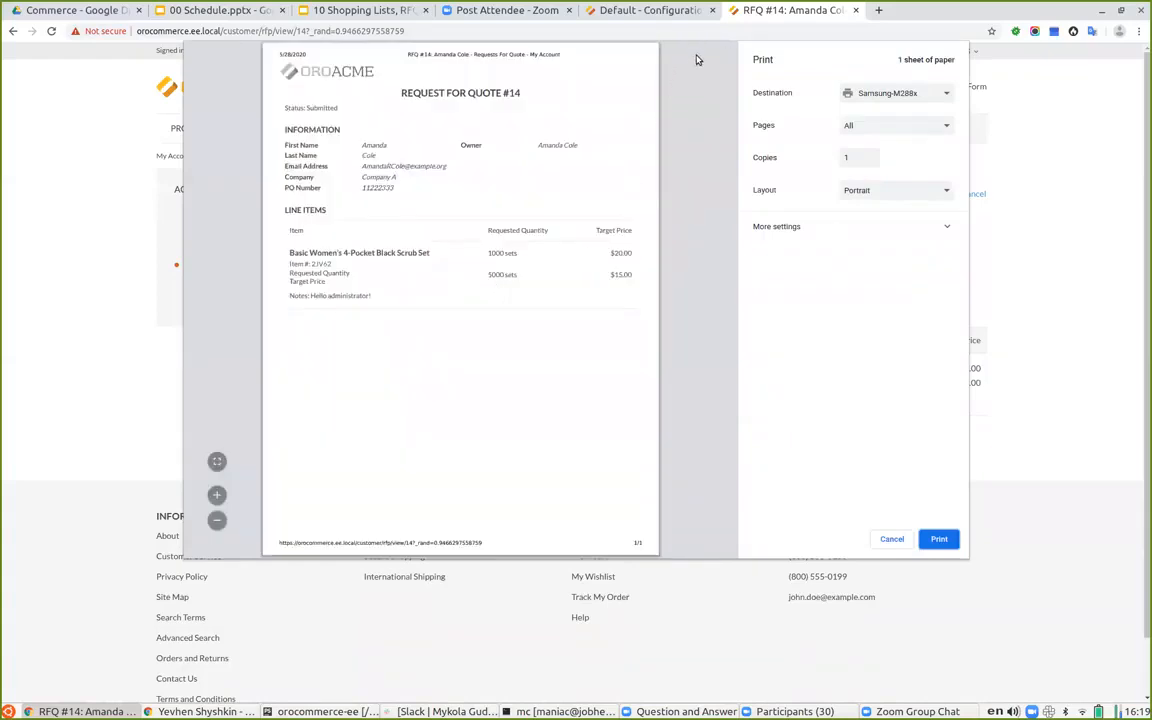
pyautogui.click(892, 539)
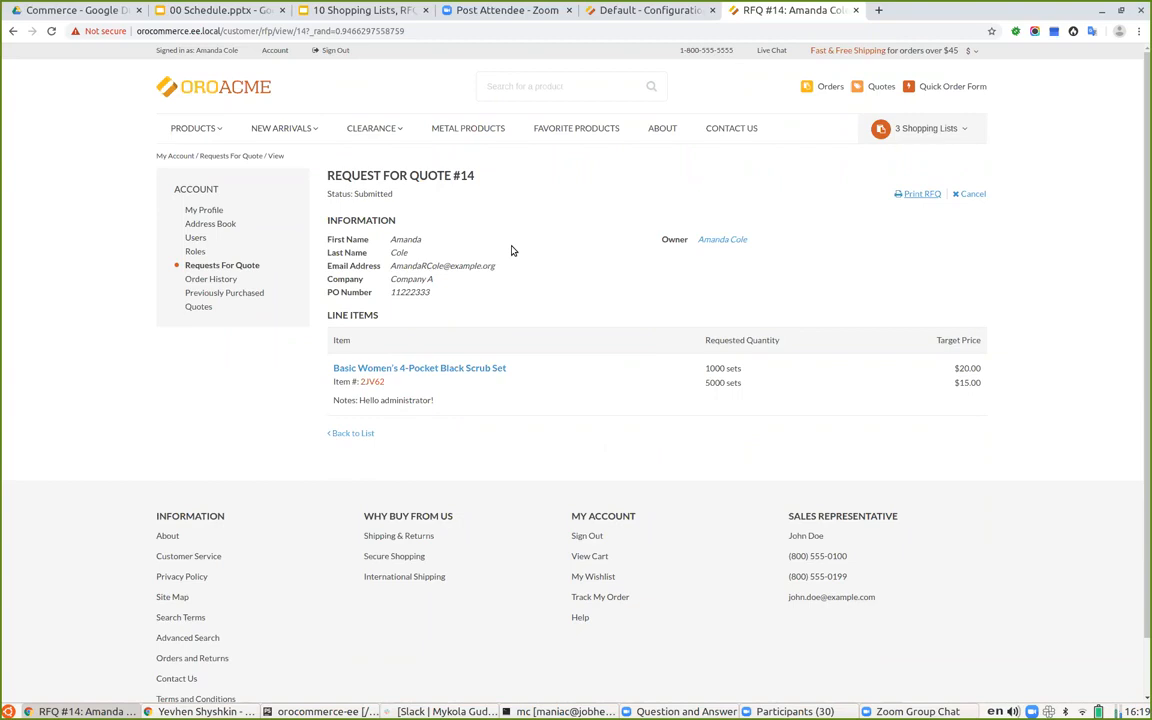
# - Start a new quote request from the Shopping List Mass Add shopping list
pyautogui.click(935, 129)
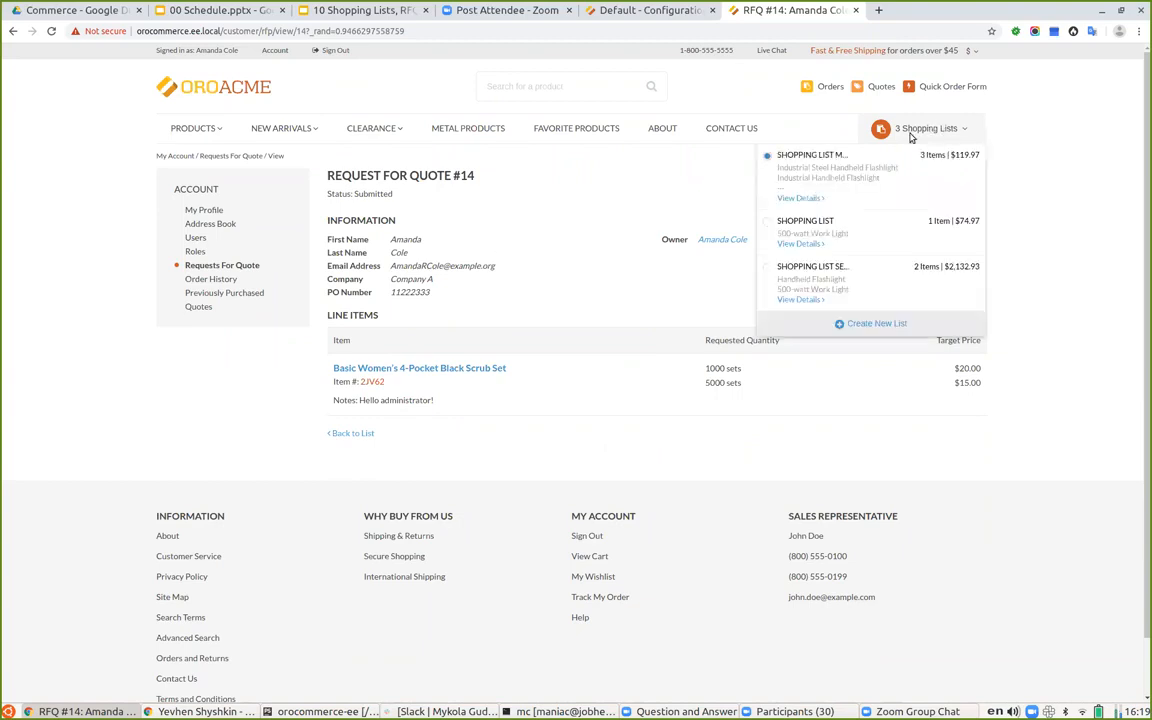
pyautogui.click(822, 196)
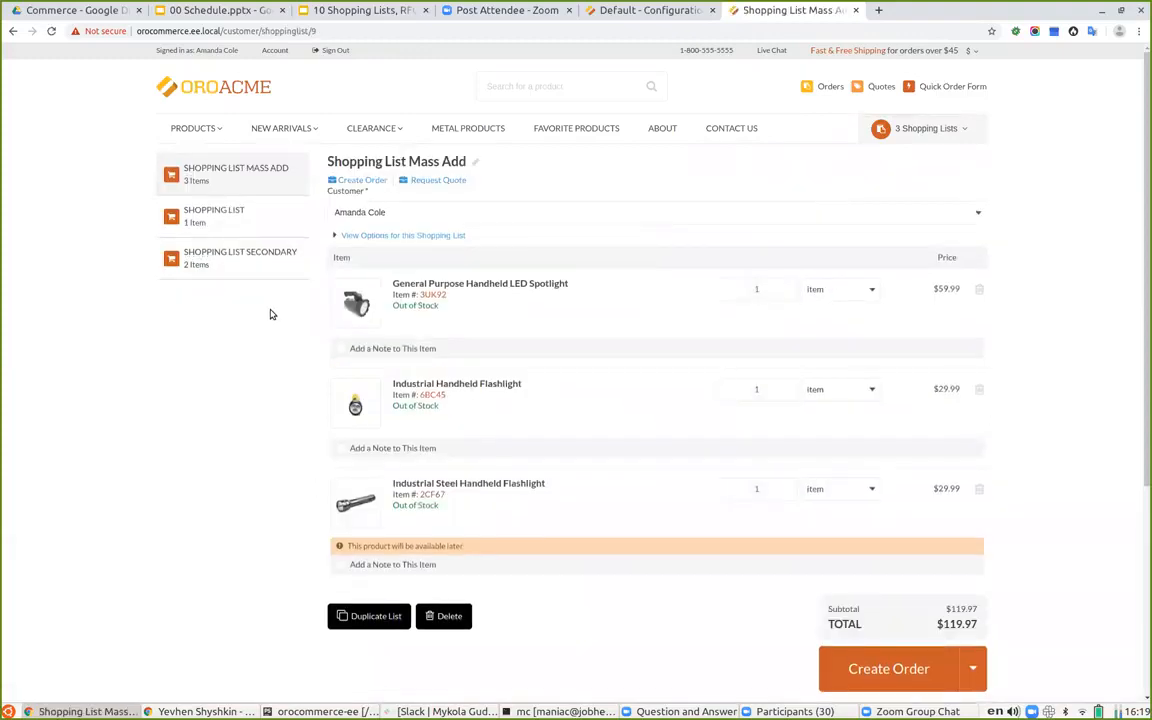
pyautogui.scroll(-2, 265, 363)
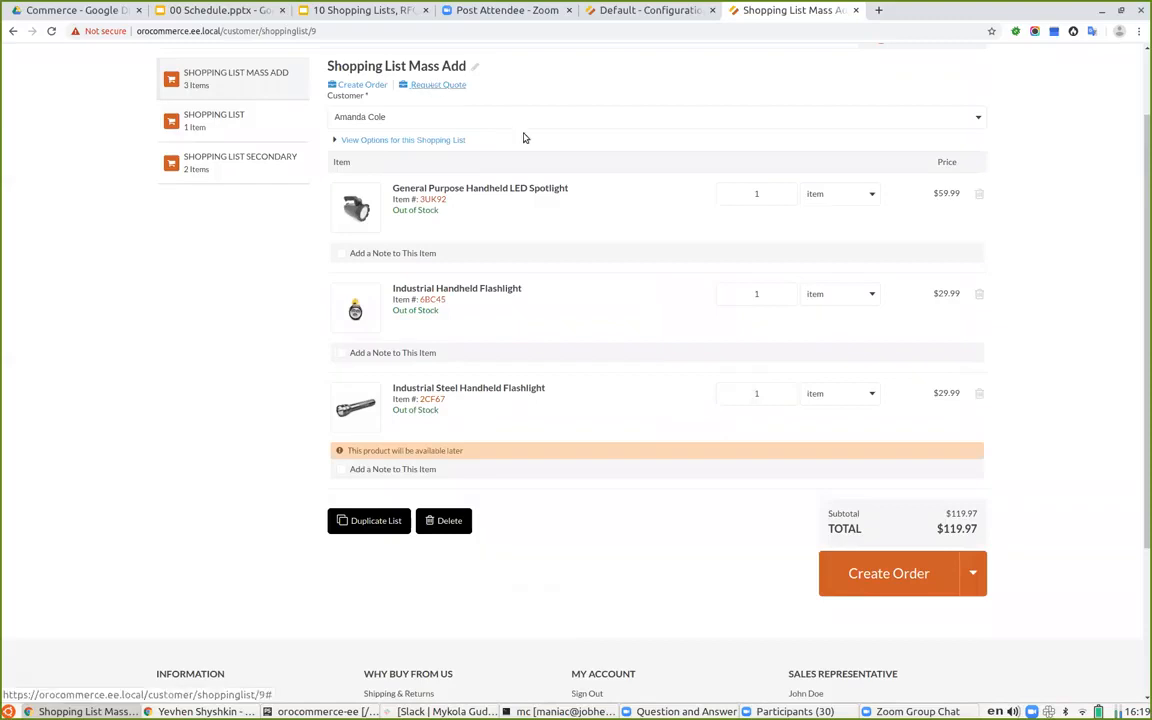
pyautogui.click(978, 575)
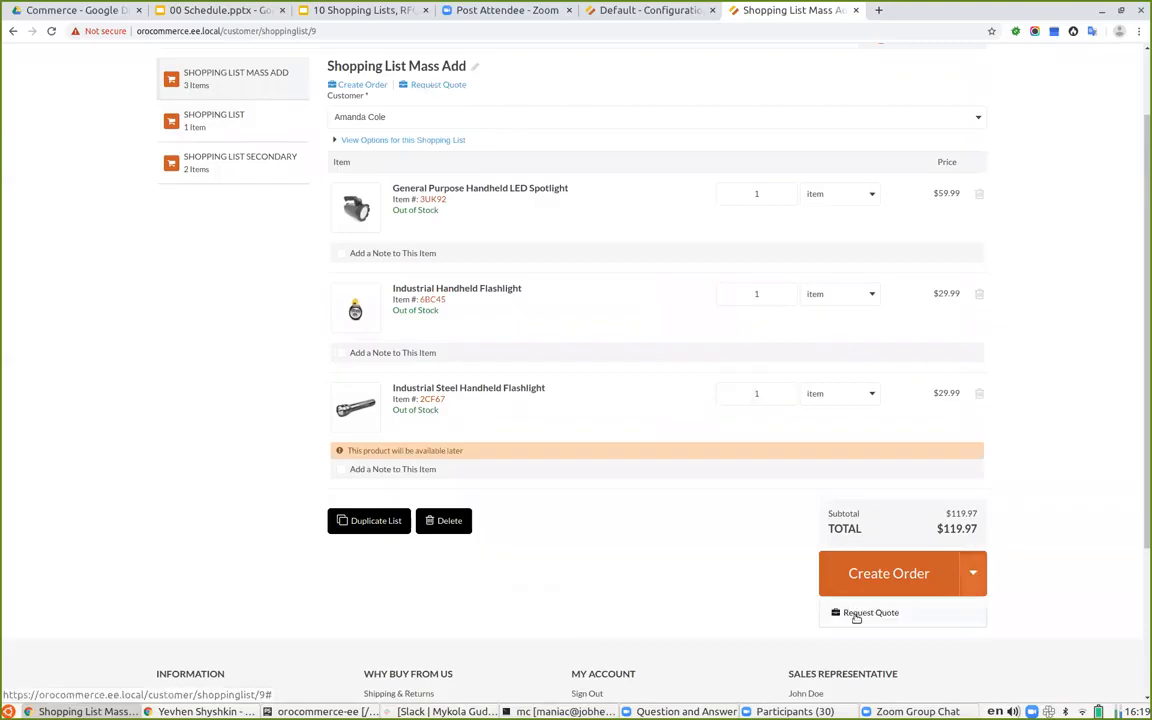
pyautogui.click(860, 613)
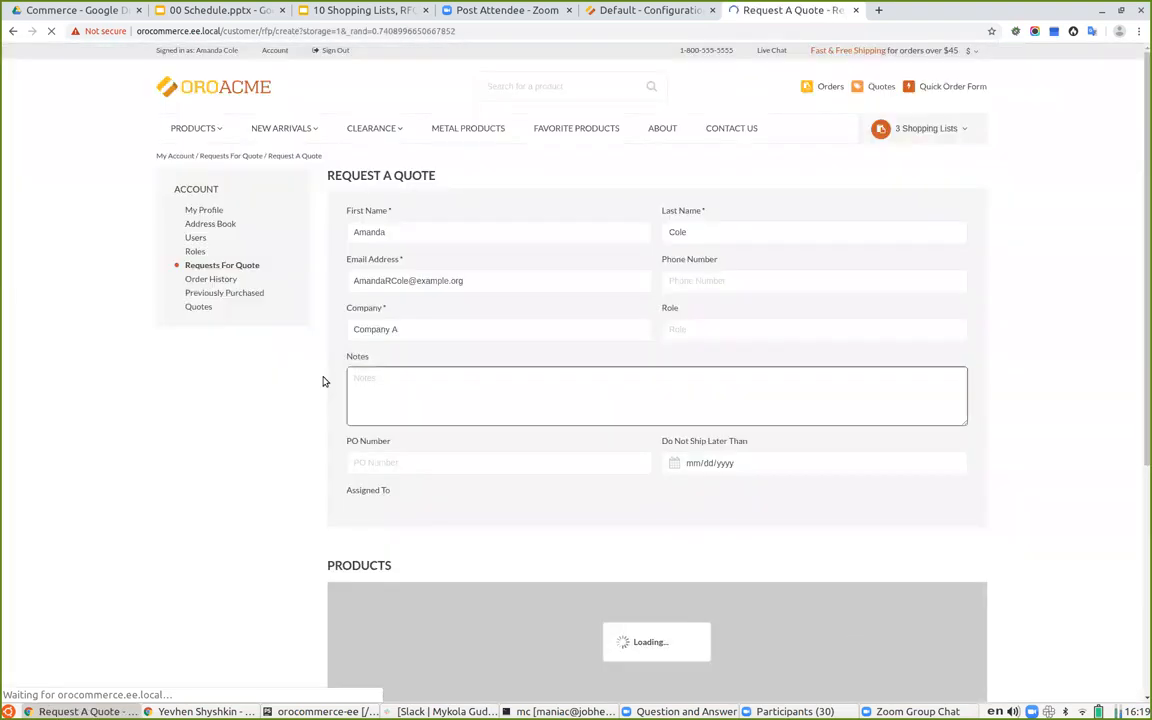
# - Enter target prices of 12 for the LED Spotlight, 13 for the Industrial Handheld Flashlight and 14 for the Industrial Steel Handheld Flashlight
pyautogui.scroll(-3, 648, 315)
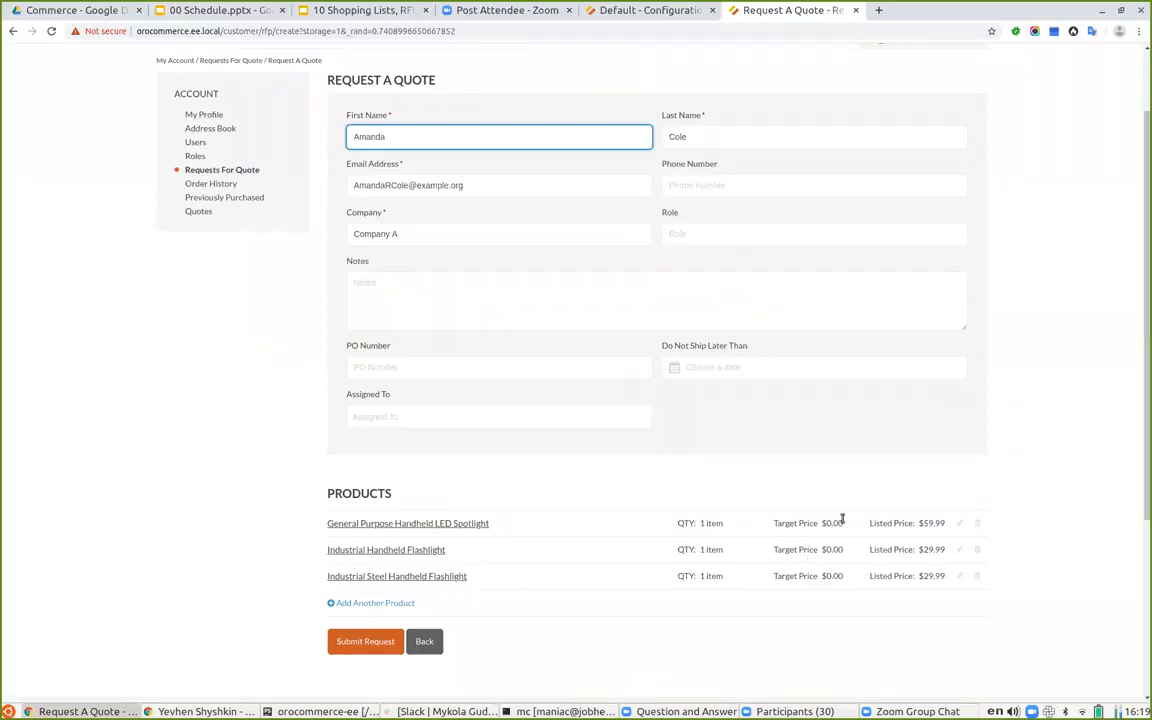
pyautogui.click(958, 523)
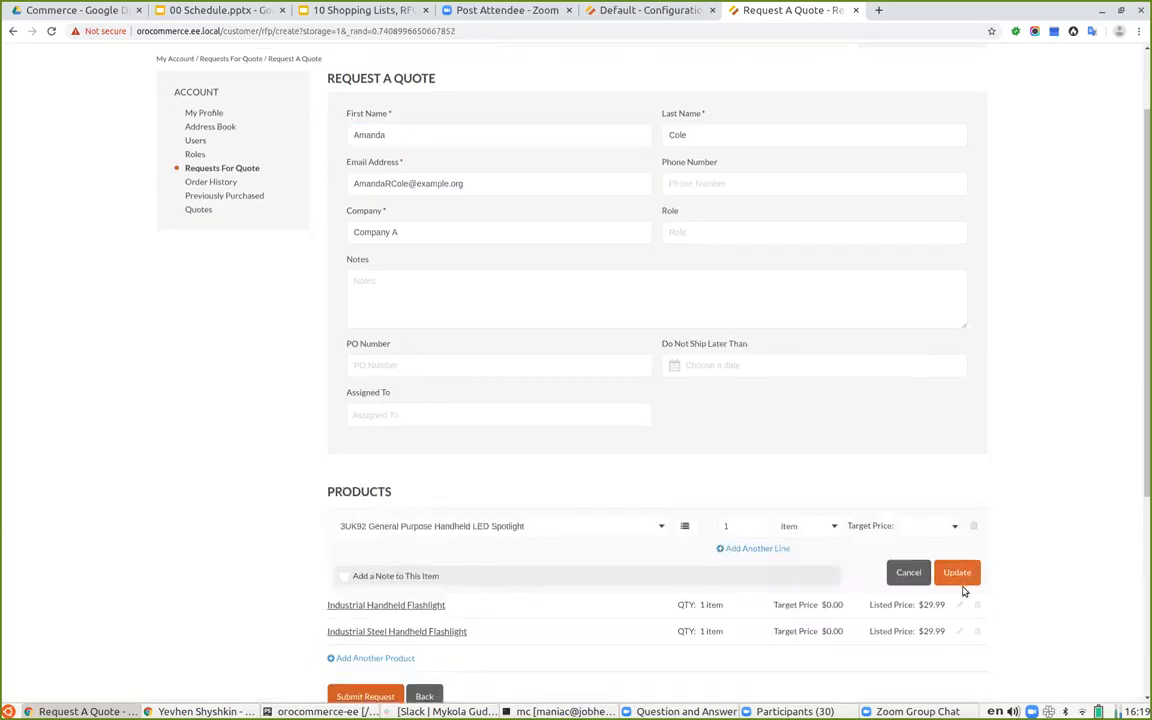
pyautogui.scroll(-2, 963, 591)
pyautogui.click(959, 543)
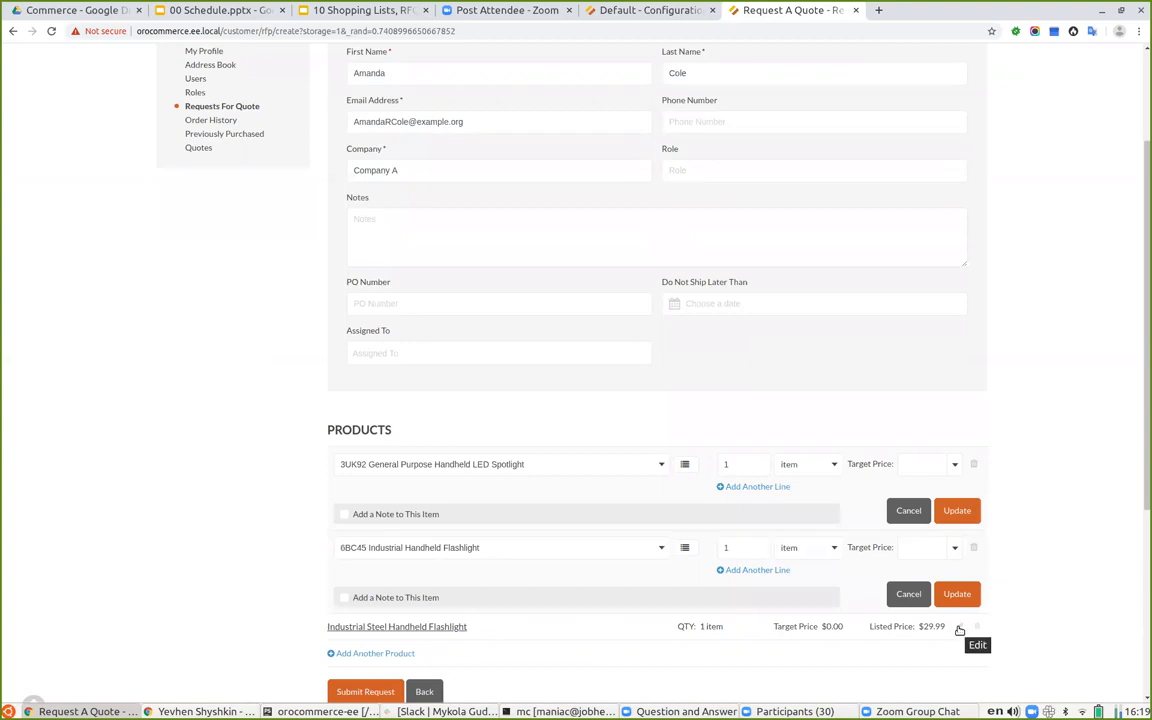
pyautogui.click(959, 627)
pyautogui.scroll(-1, 978, 455)
pyautogui.click(925, 434)
pyautogui.write('12')
pyautogui.click(921, 518)
pyautogui.write('13')
pyautogui.click(920, 603)
pyautogui.write('14')
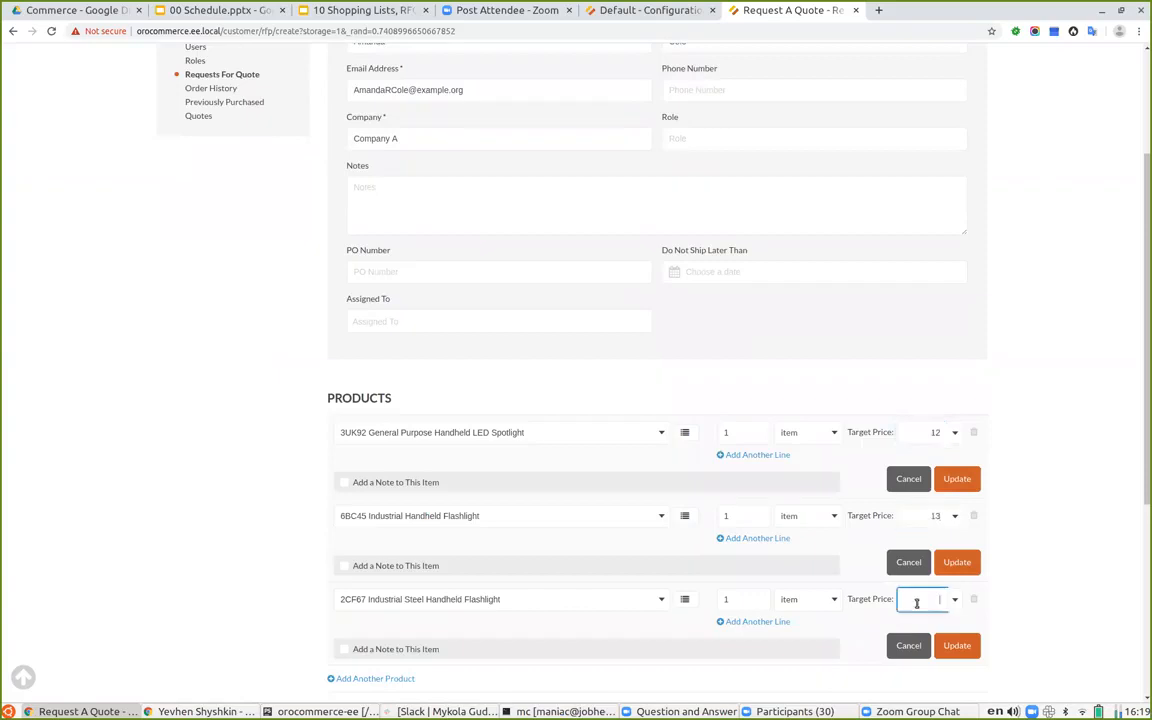
# - Update the three edited product entries and submit the quote request
pyautogui.click(952, 479)
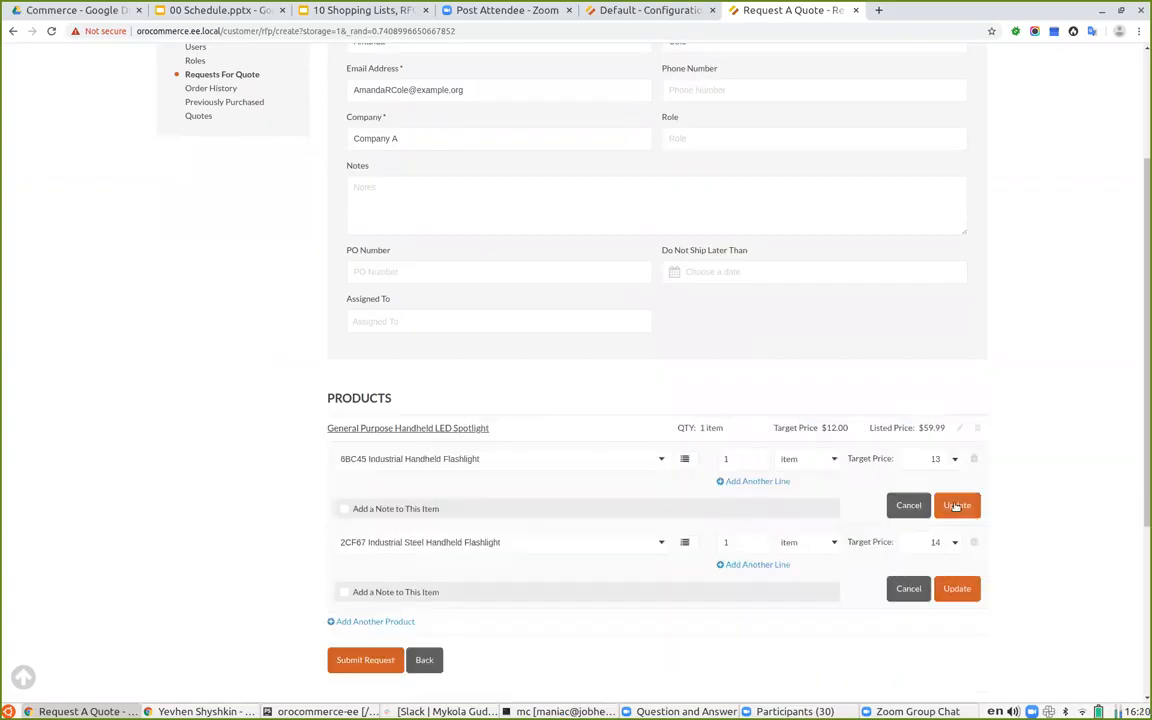
pyautogui.click(955, 504)
pyautogui.click(957, 531)
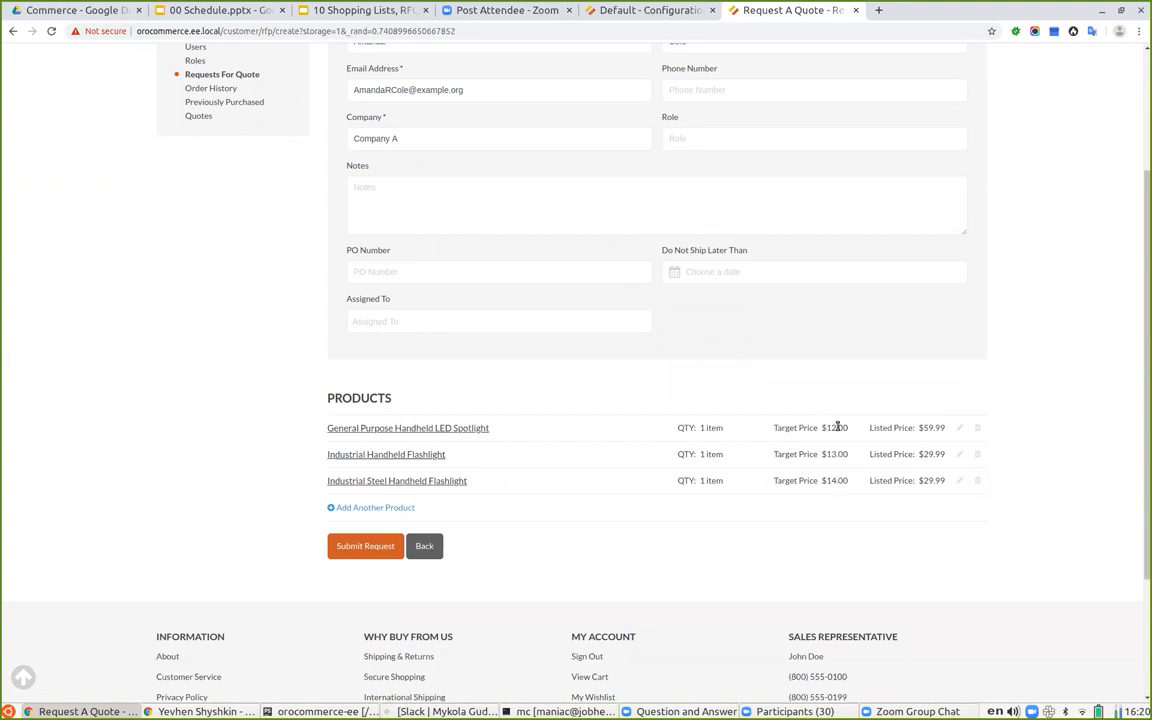
pyautogui.click(366, 546)
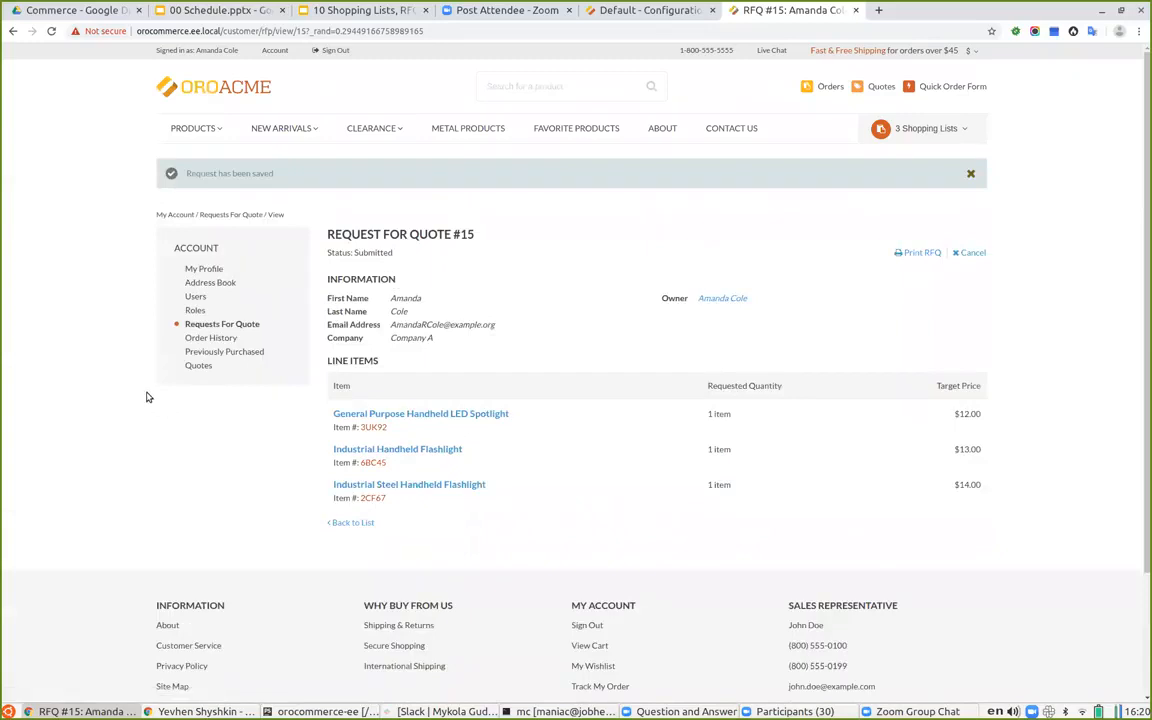
# - Request a quote from the quick order form for 10 items of the 5GF68 300-Watt Floodlight
pyautogui.click(945, 89)
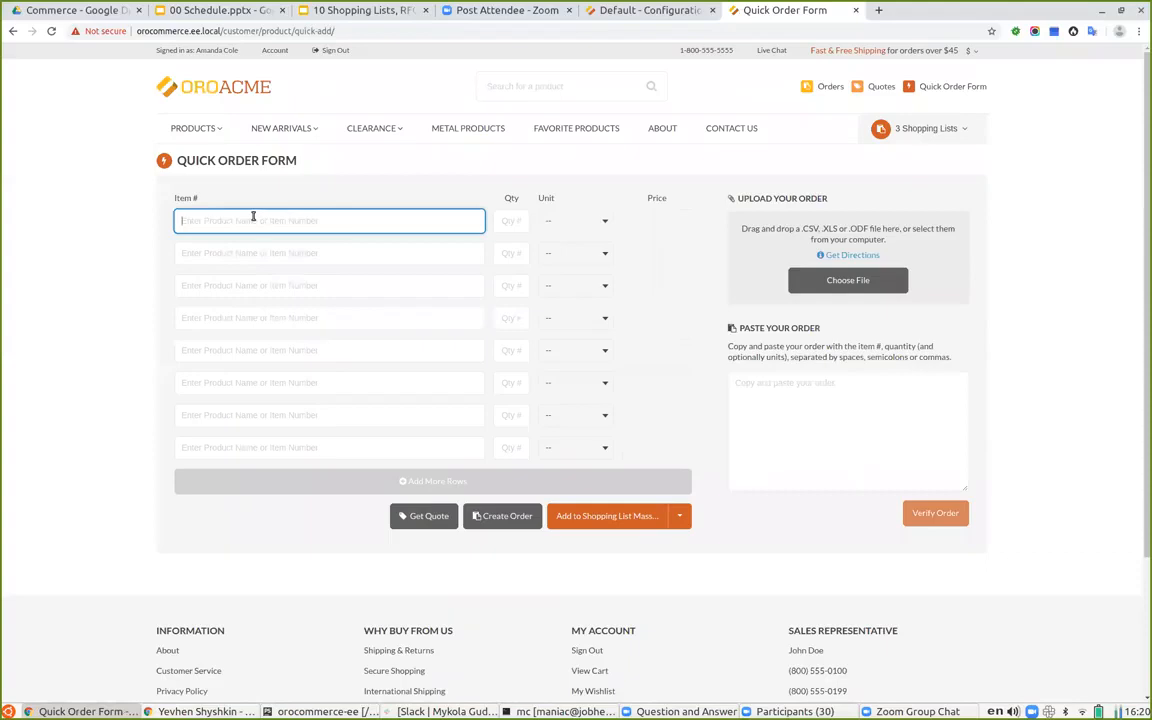
pyautogui.write('ligh')
pyautogui.click(228, 243)
pyautogui.click(512, 220)
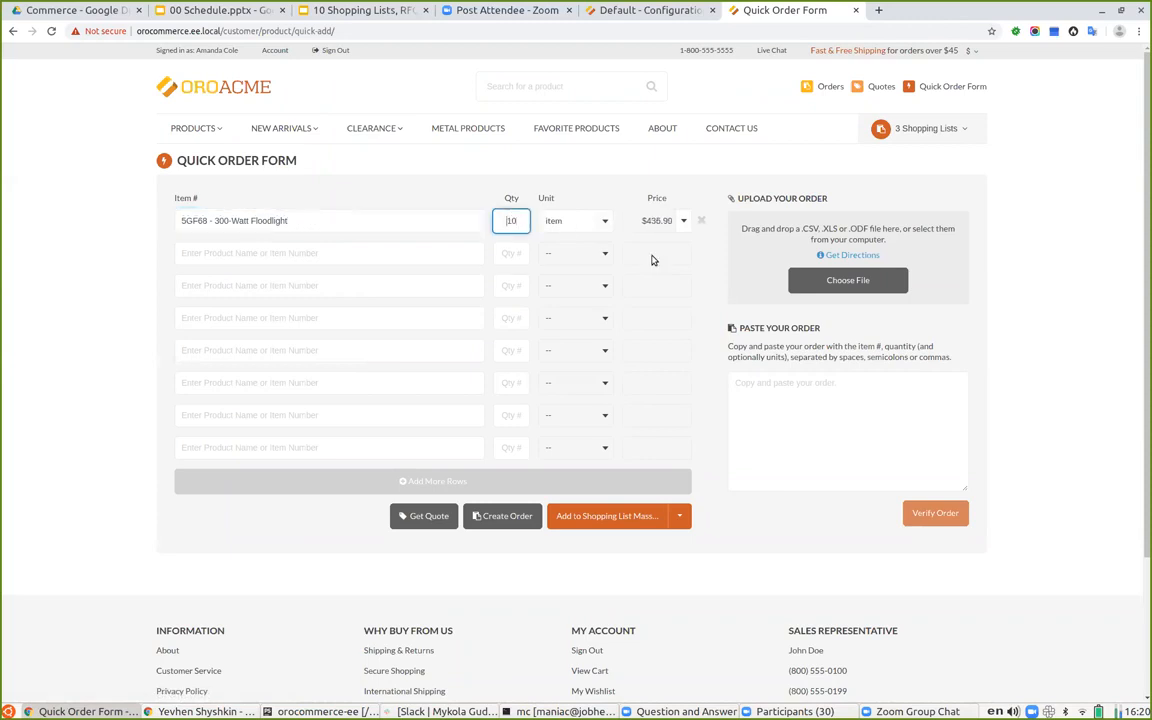
pyautogui.click(566, 222)
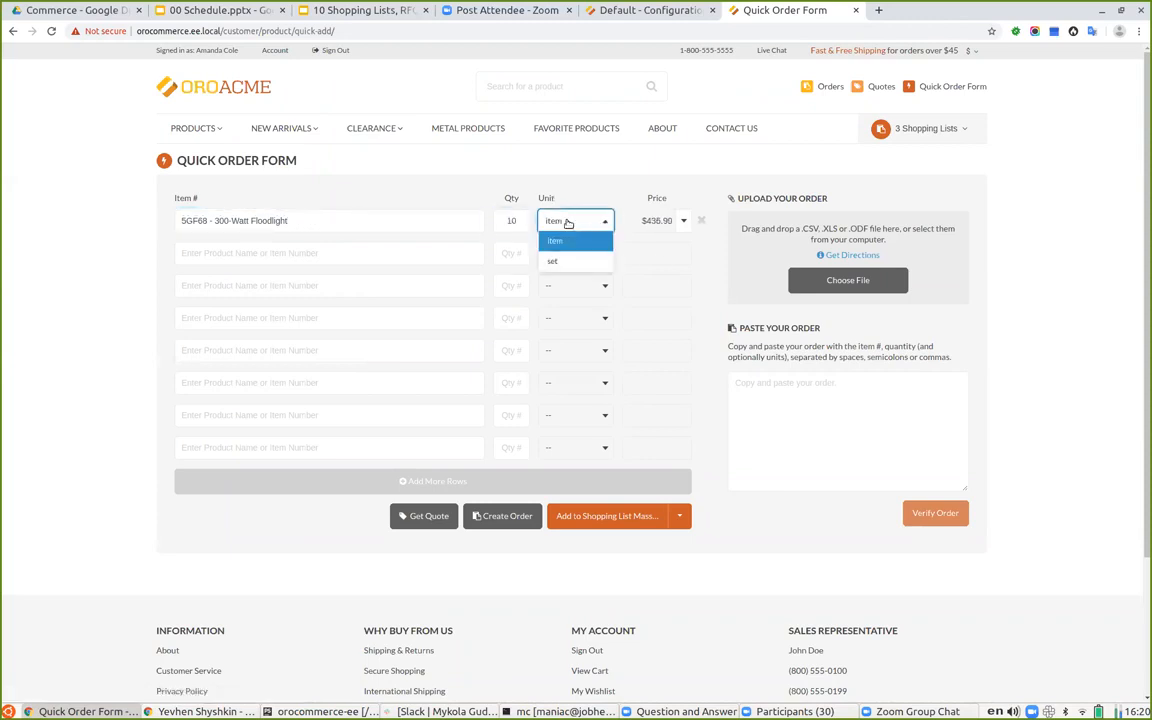
pyautogui.click(574, 238)
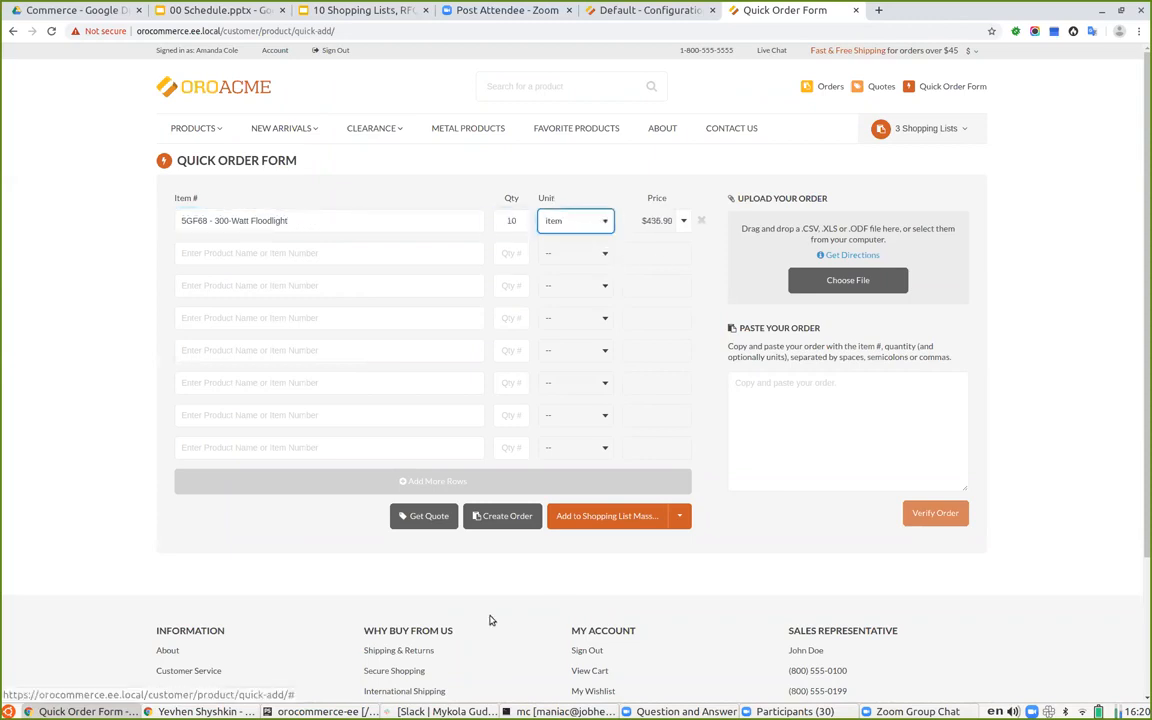
pyautogui.click(423, 518)
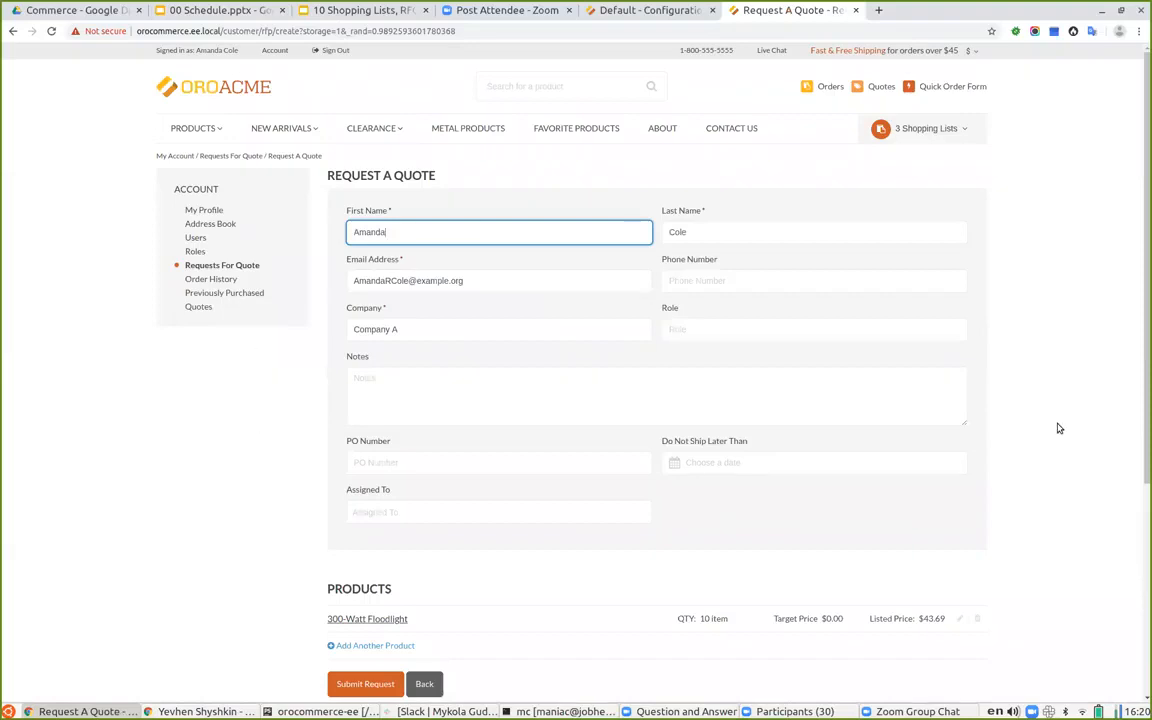
# - Set the 300-Watt Floodlight's target price to 45 and update the product entry
pyautogui.scroll(-2, 1055, 430)
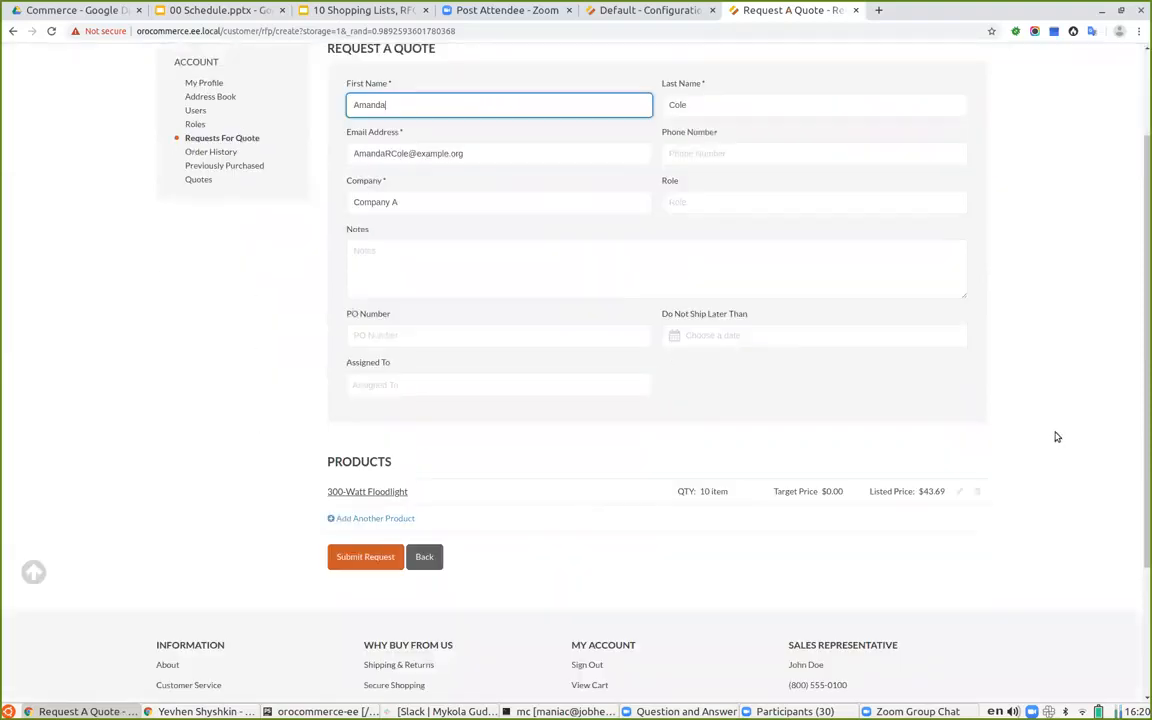
pyautogui.click(959, 491)
pyautogui.click(913, 500)
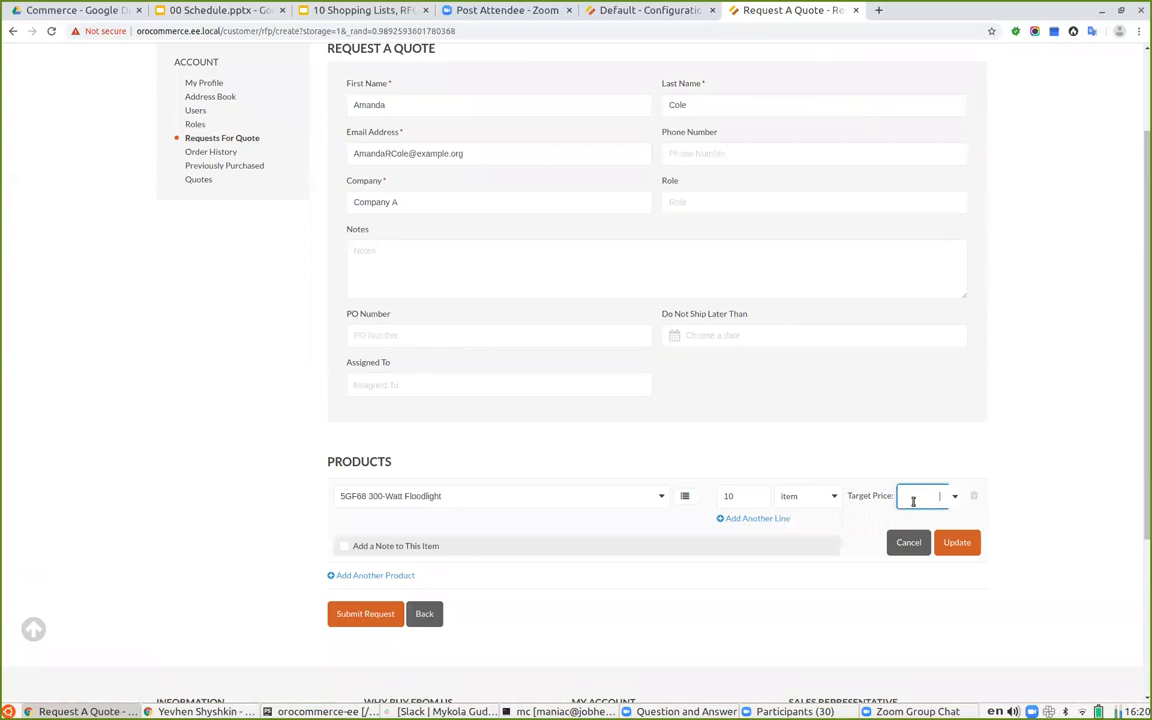
pyautogui.write('45')
pyautogui.click(957, 542)
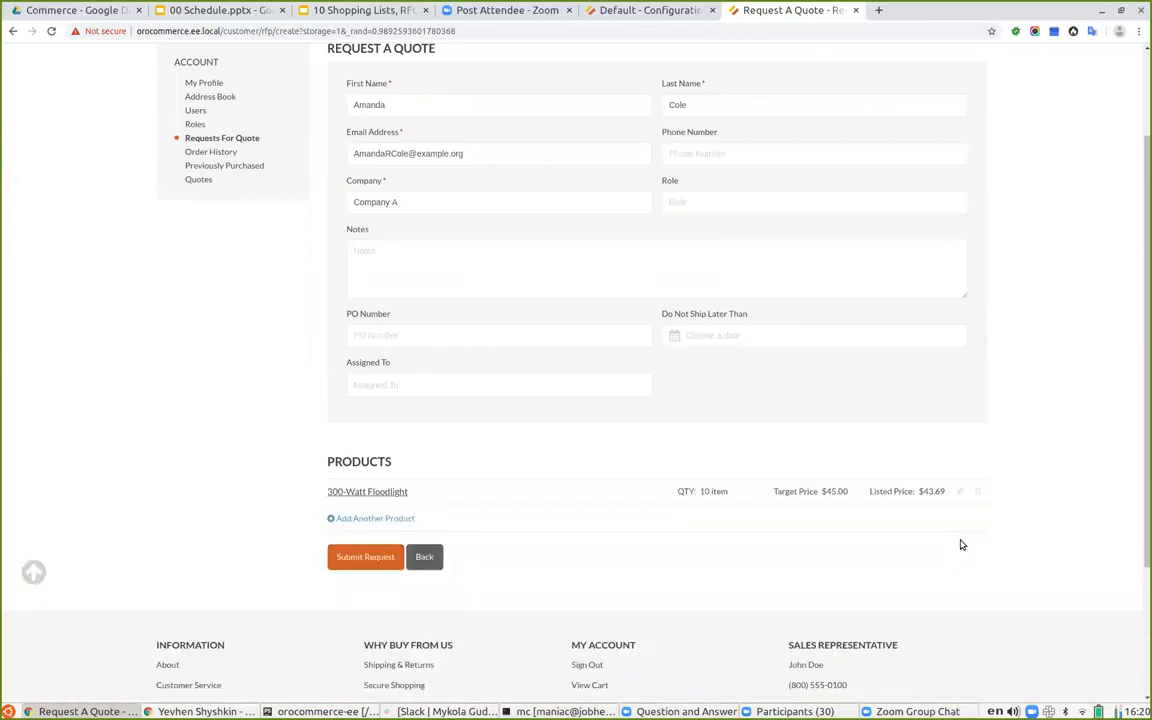
# - Set the 300-Watt Floodlight's target price to 40, update the entry and submit the quote request
pyautogui.click(961, 494)
pyautogui.doubleClick(936, 496)
pyautogui.write('40')
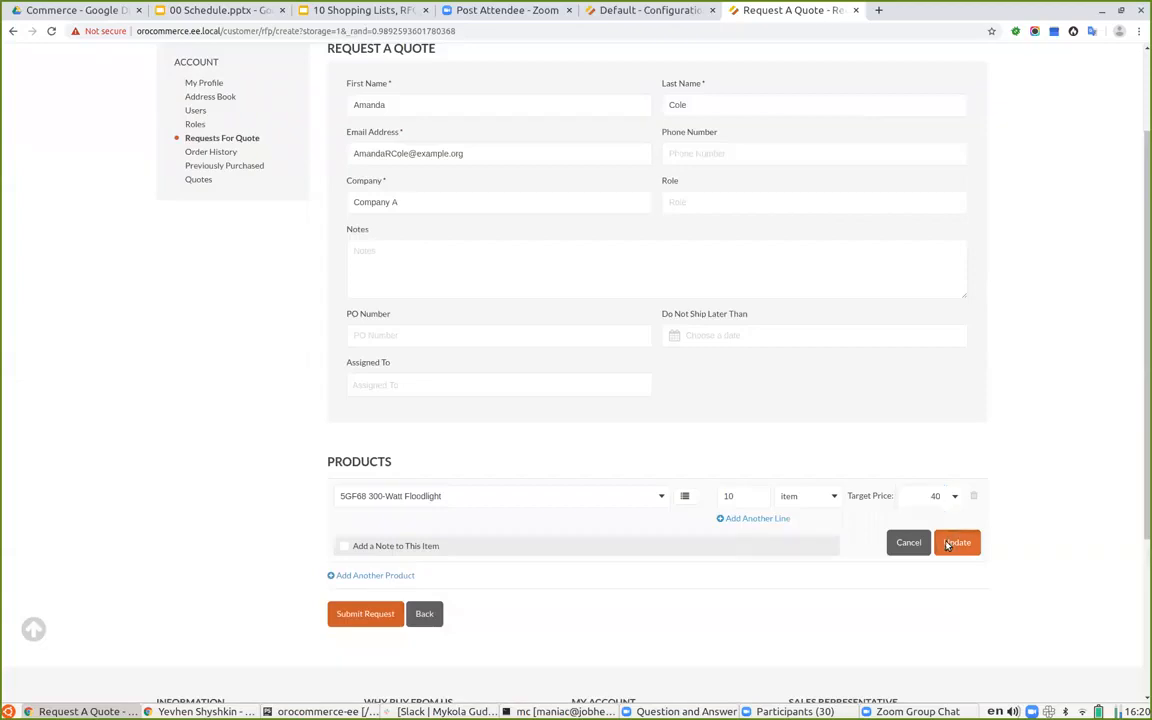
pyautogui.click(955, 542)
pyautogui.click(363, 560)
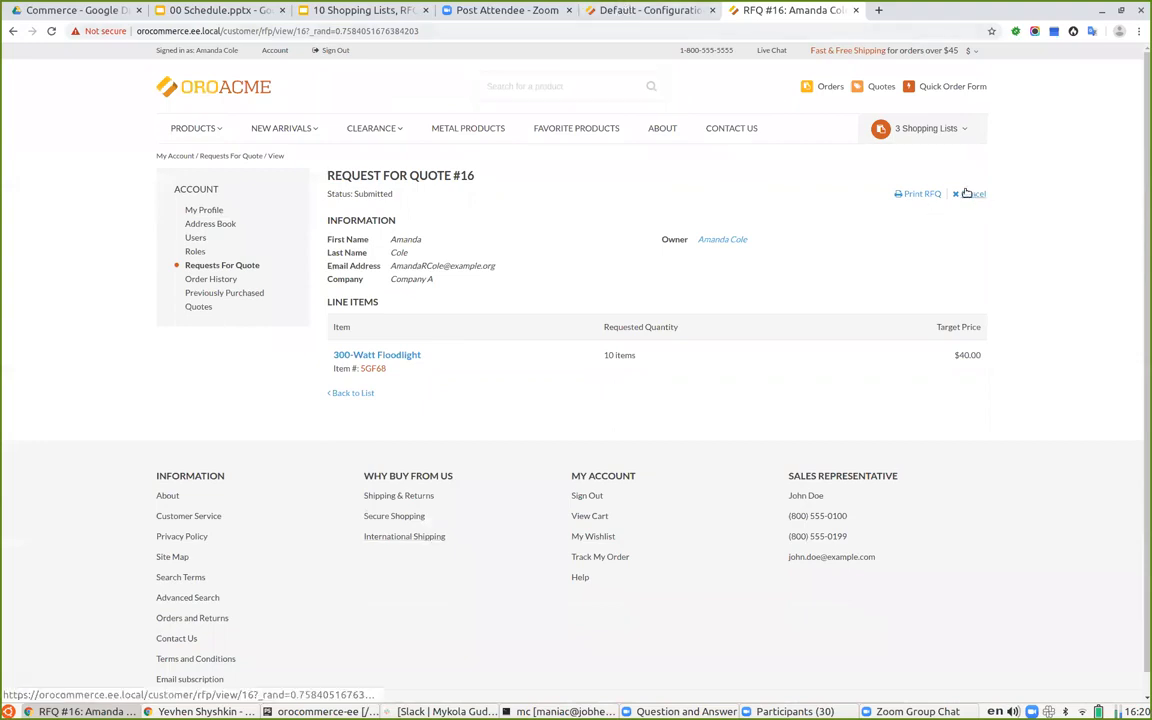
# - Cancel the submitted floodlight quote request as well as request #15 for the flashlights and spotlight
pyautogui.click(967, 194)
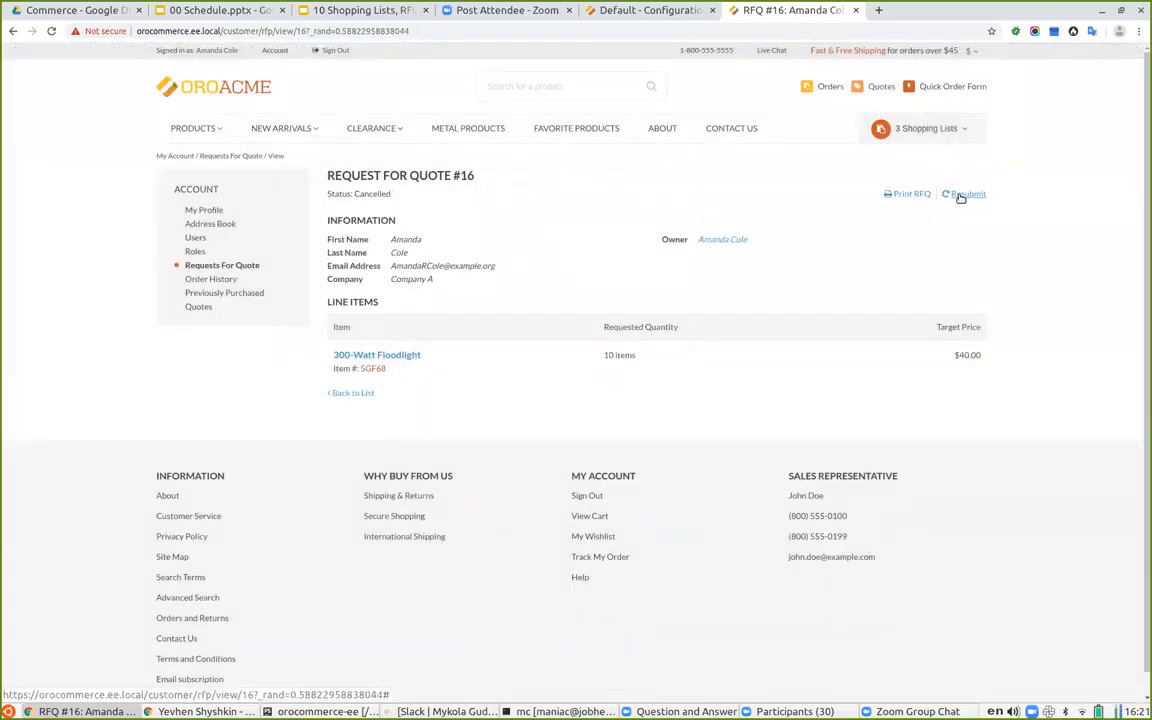
pyautogui.moveTo(388, 195); pyautogui.dragTo(324, 192)
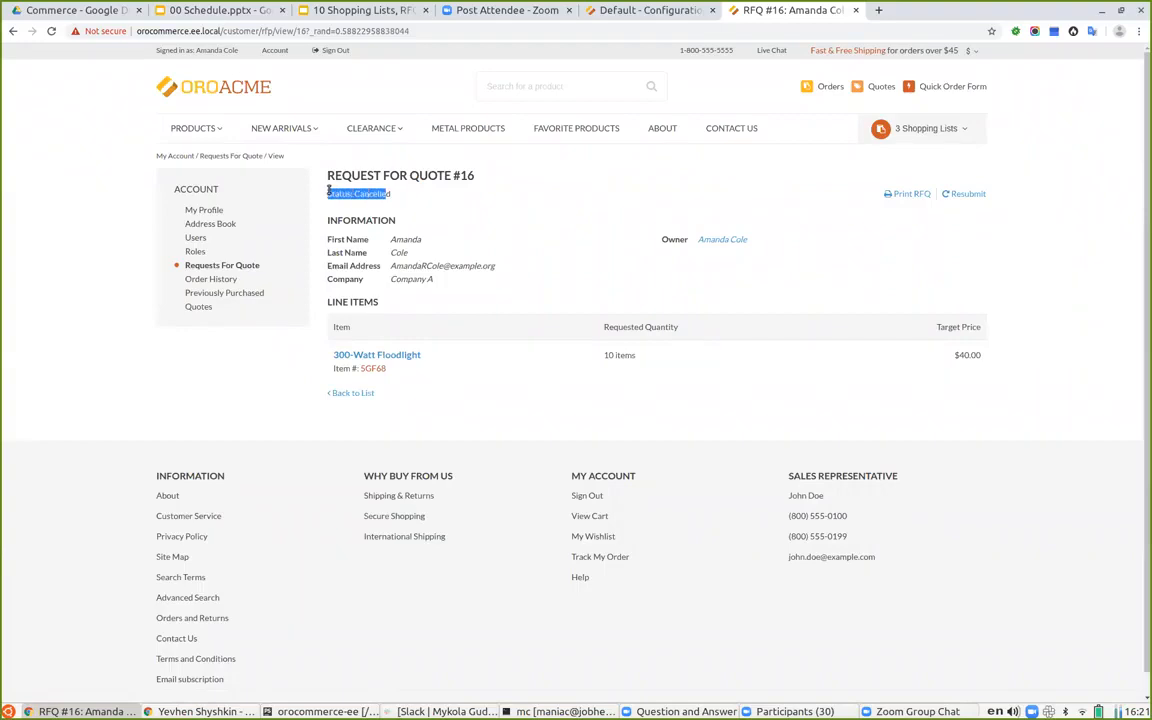
pyautogui.click(231, 265)
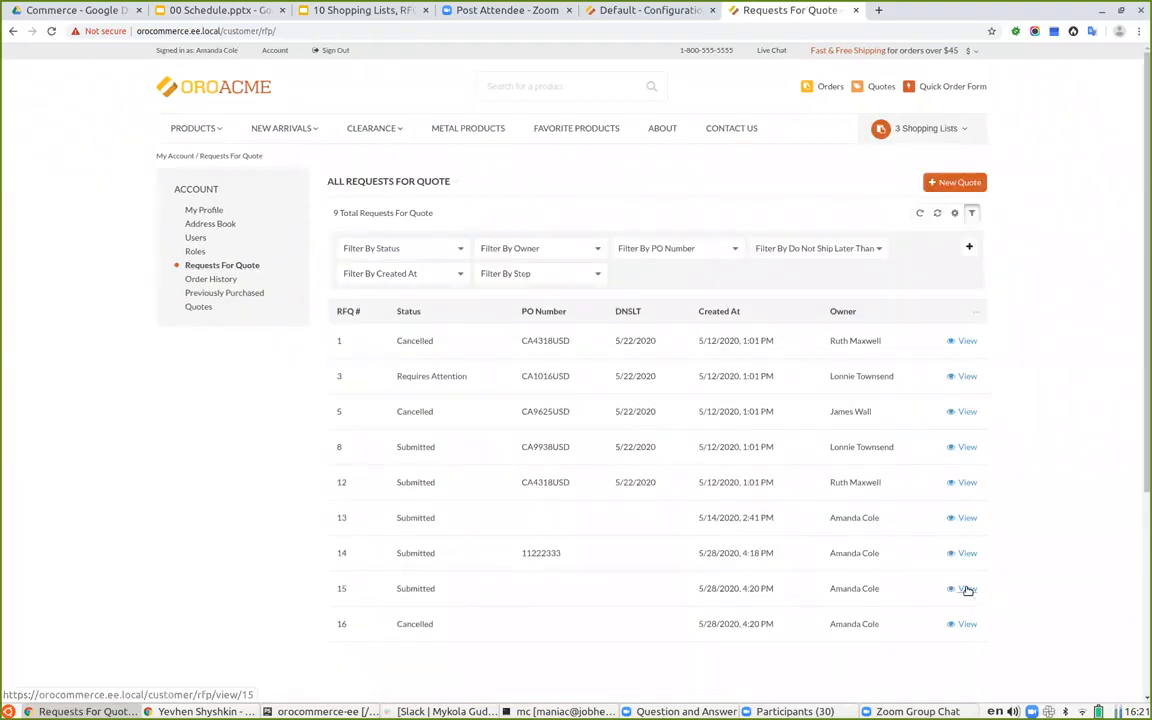
pyautogui.click(966, 588)
pyautogui.click(969, 194)
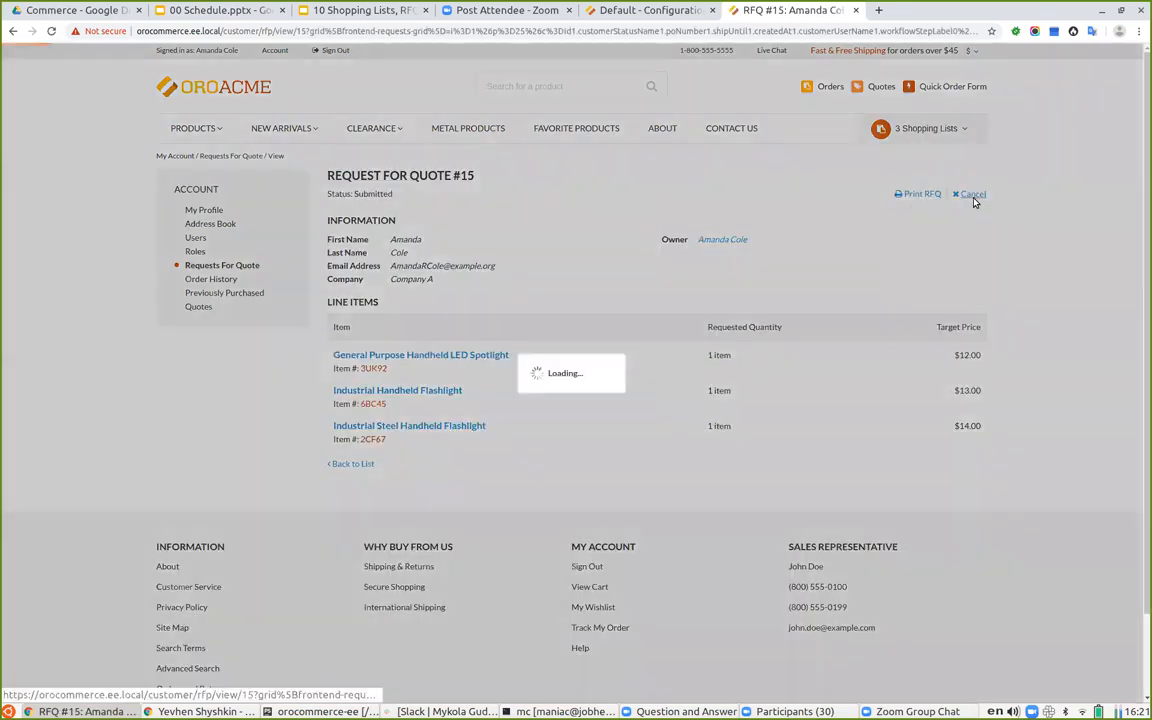
# - Return to the list of all requests for quote and check the status of request 14
pyautogui.click(190, 265)
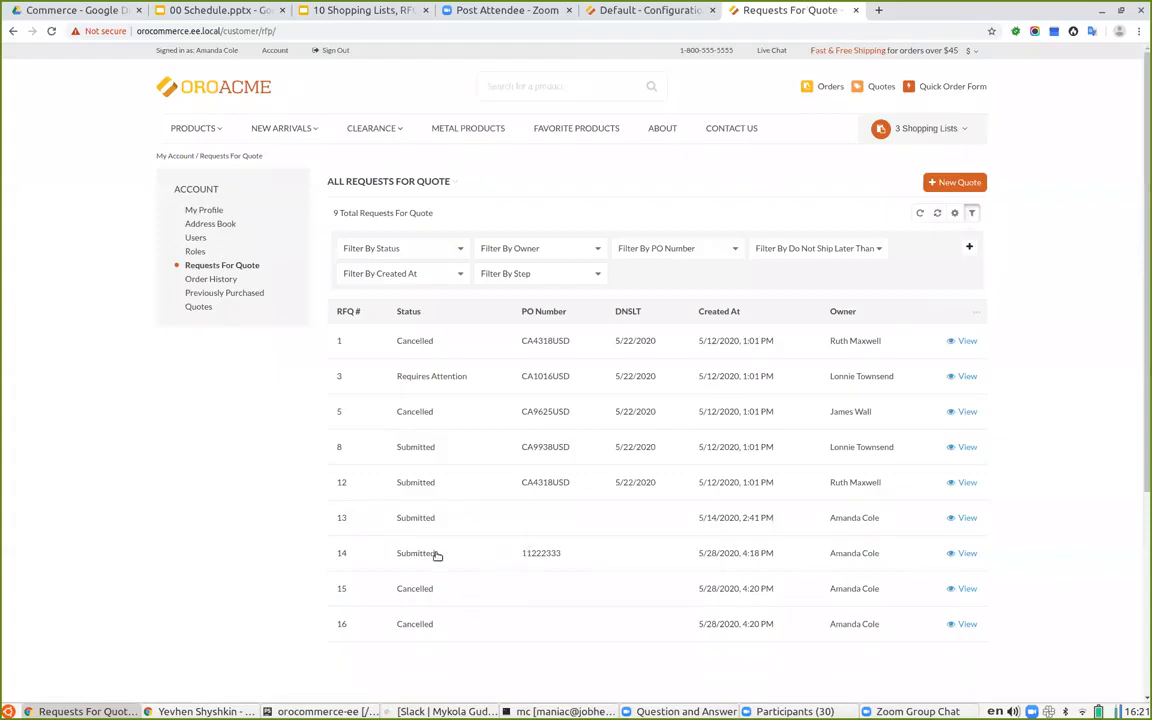
pyautogui.moveTo(394, 553); pyautogui.dragTo(442, 553)
pyautogui.click(278, 558)
# - Switch to the Google Slides theory presentation and show the "RFQ at back office" slide
pyautogui.click(356, 11)
pyautogui.scroll(-3, 100, 462)
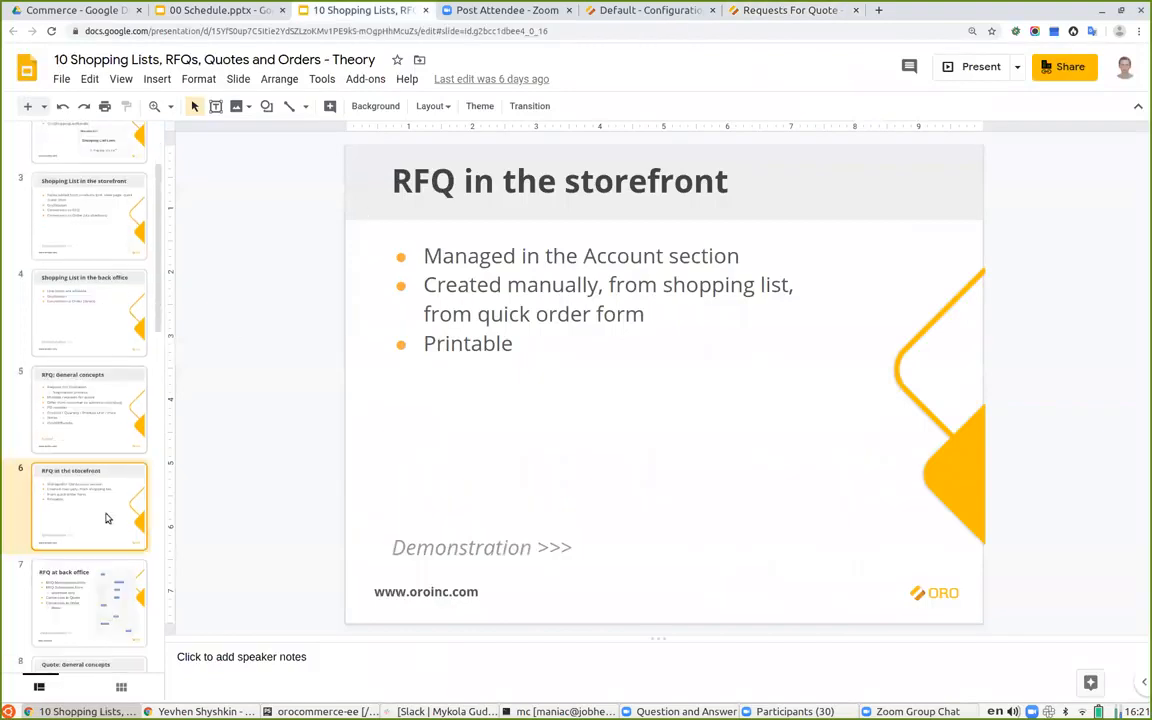
pyautogui.click(66, 508)
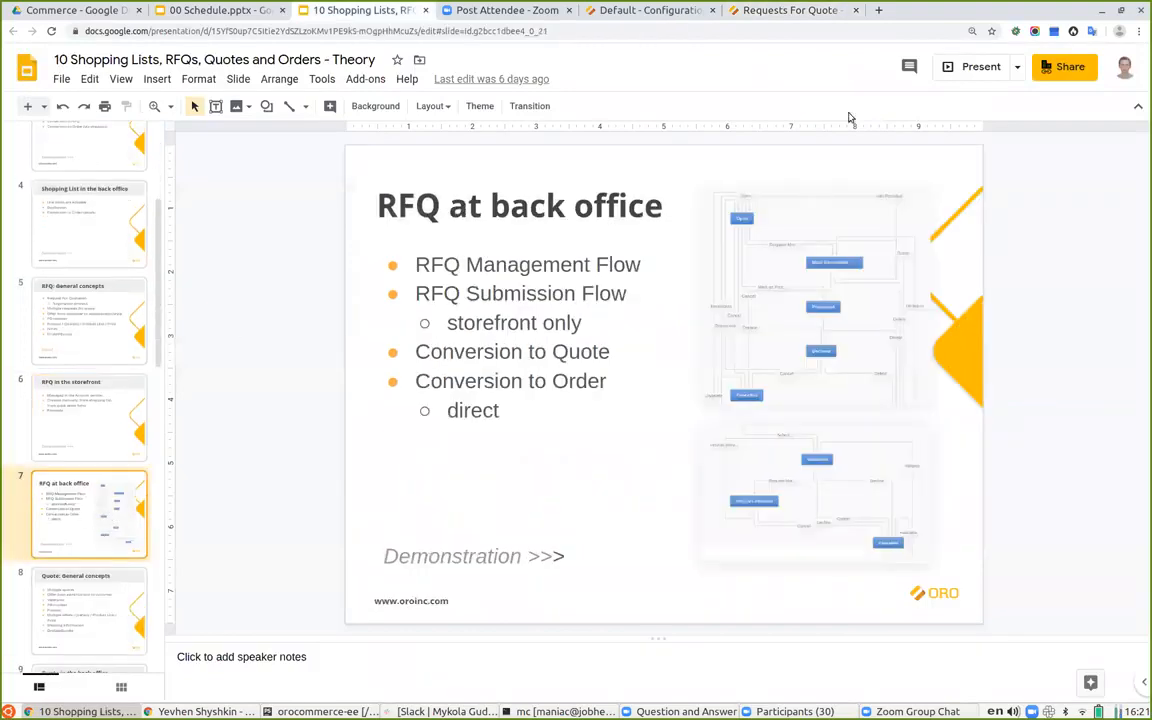
# - Show the "RFQ at back office" slide full screen, then end the slideshow
pyautogui.click(975, 67)
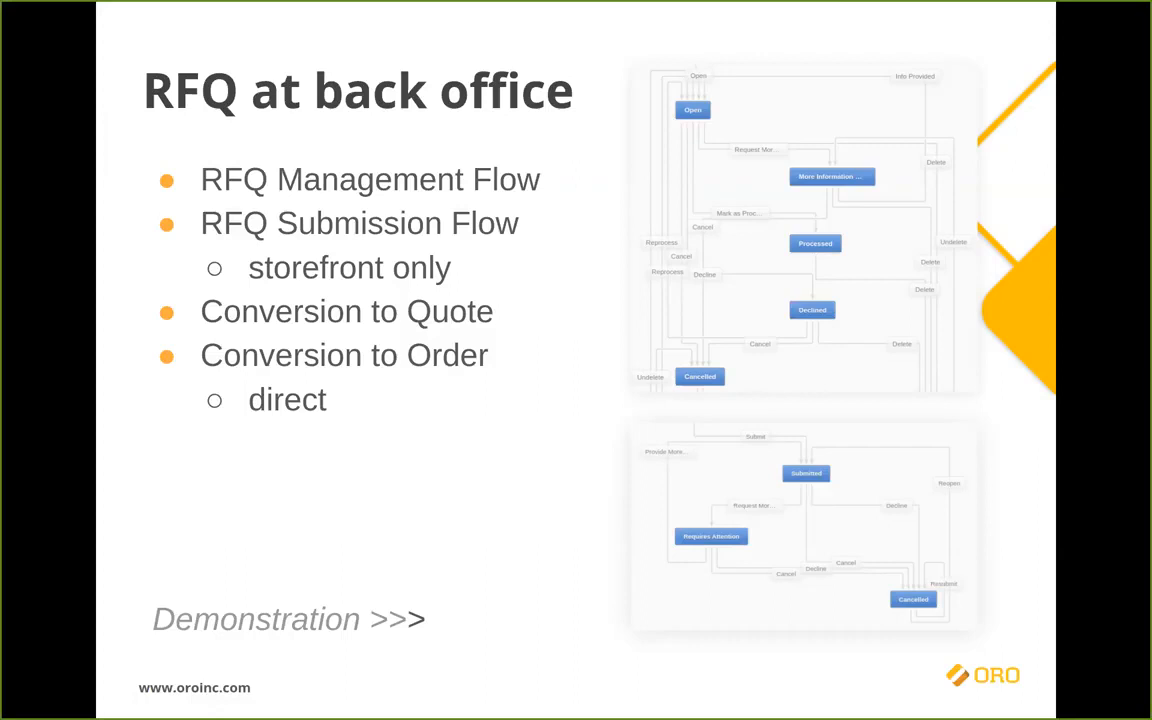
pyautogui.press('Escape')
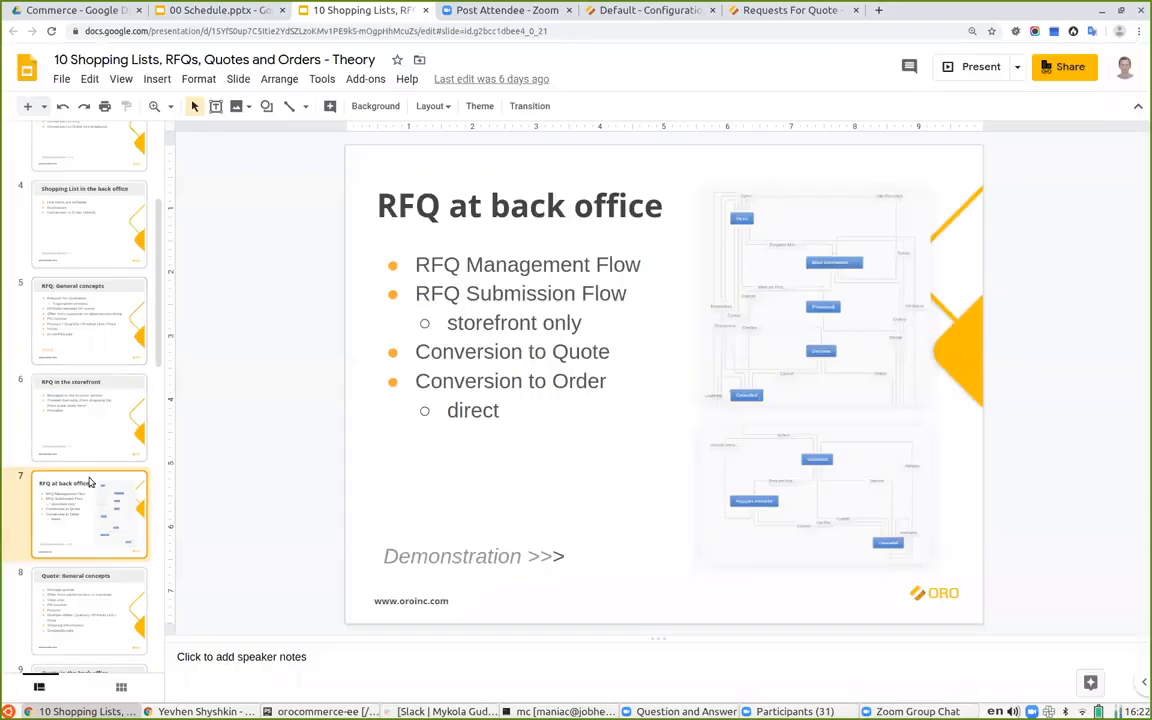
# - Switch to the OroCommerce back office and open RFQ #14 from the sales requests for quote
pyautogui.click(637, 10)
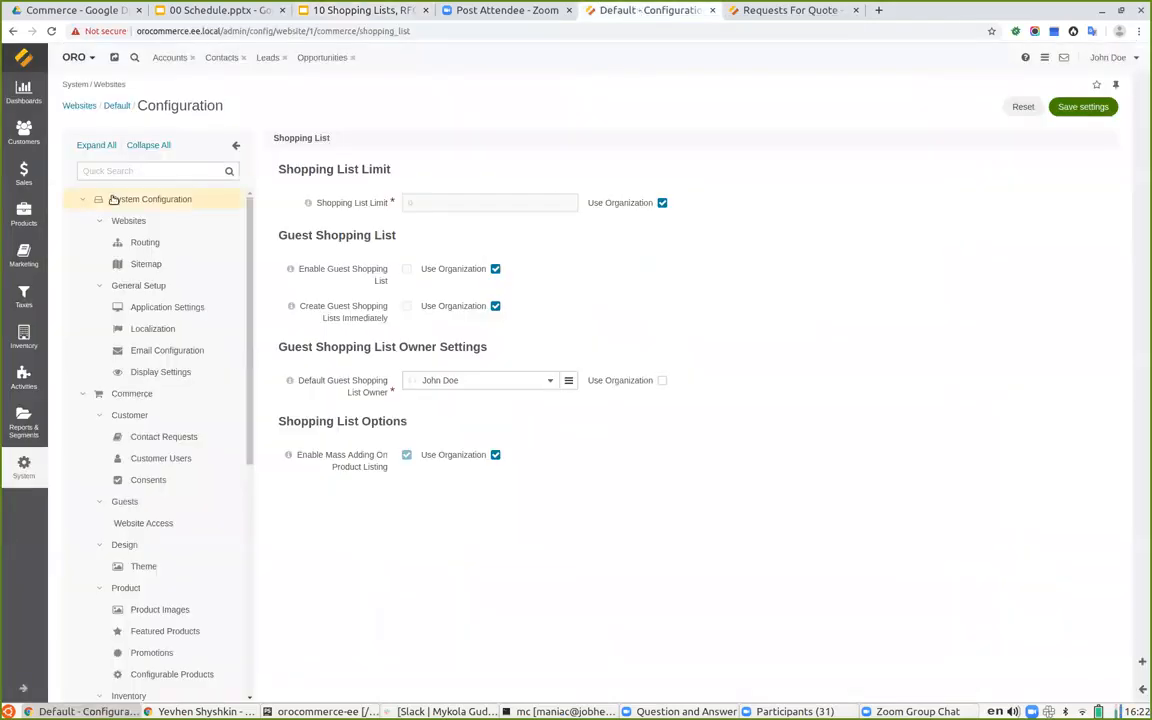
pyautogui.click(23, 213)
pyautogui.click(23, 173)
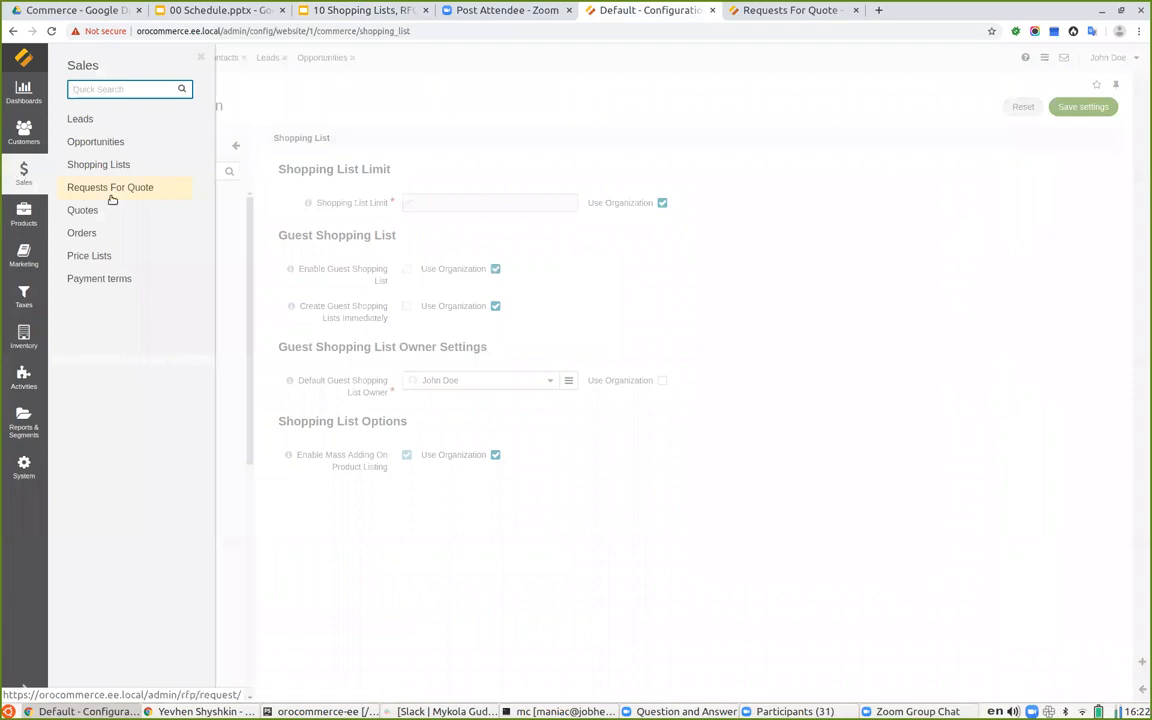
pyautogui.click(102, 186)
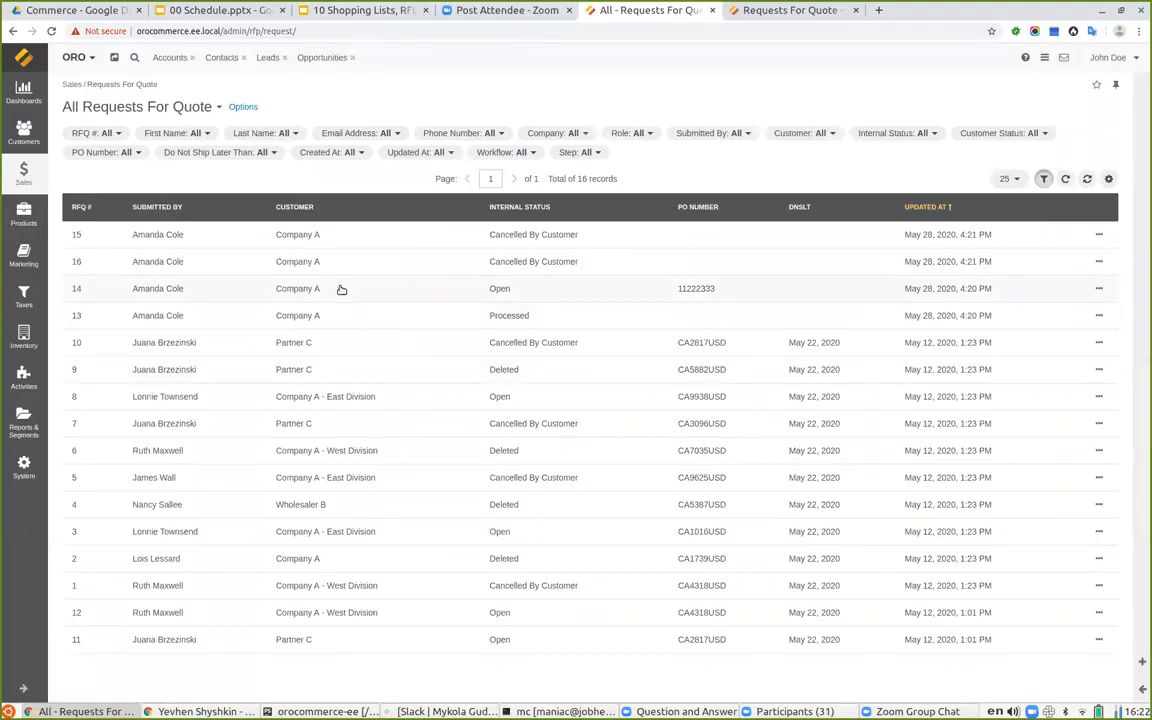
pyautogui.click(541, 296)
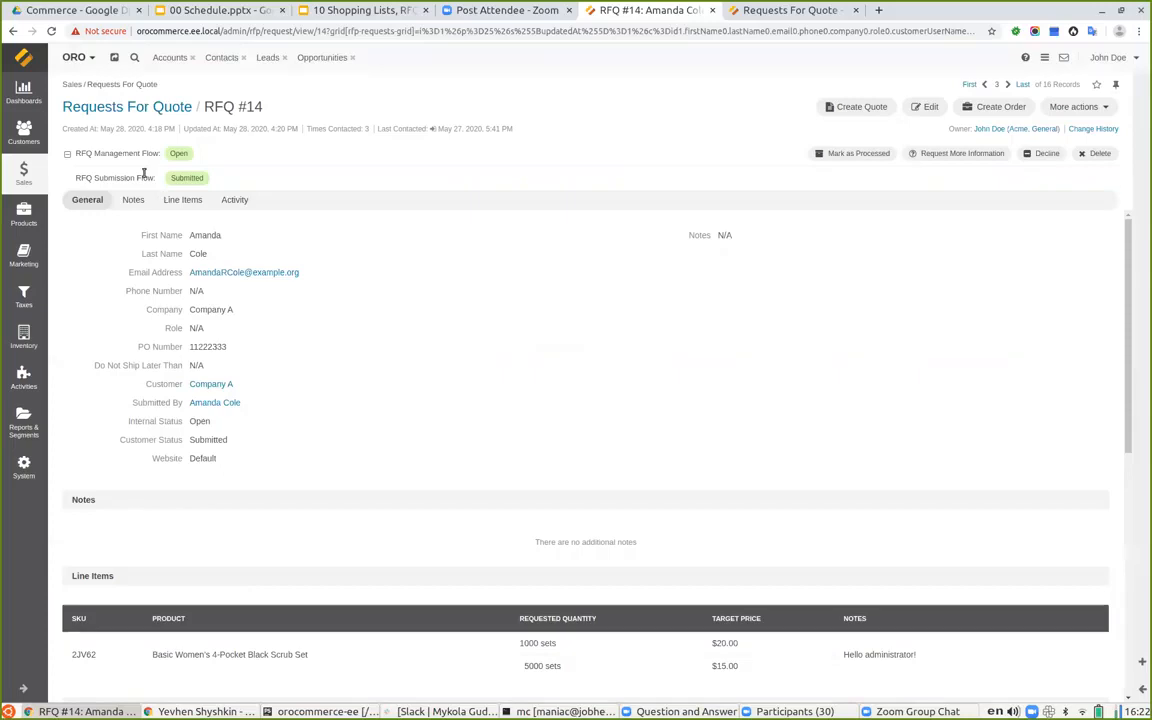
# - Highlight the RFQ Management Flow and RFQ Submission Flow rows of RFQ #14 to compare the two workflows
pyautogui.moveTo(69, 153); pyautogui.dragTo(216, 157)
pyautogui.moveTo(71, 180); pyautogui.dragTo(247, 175)
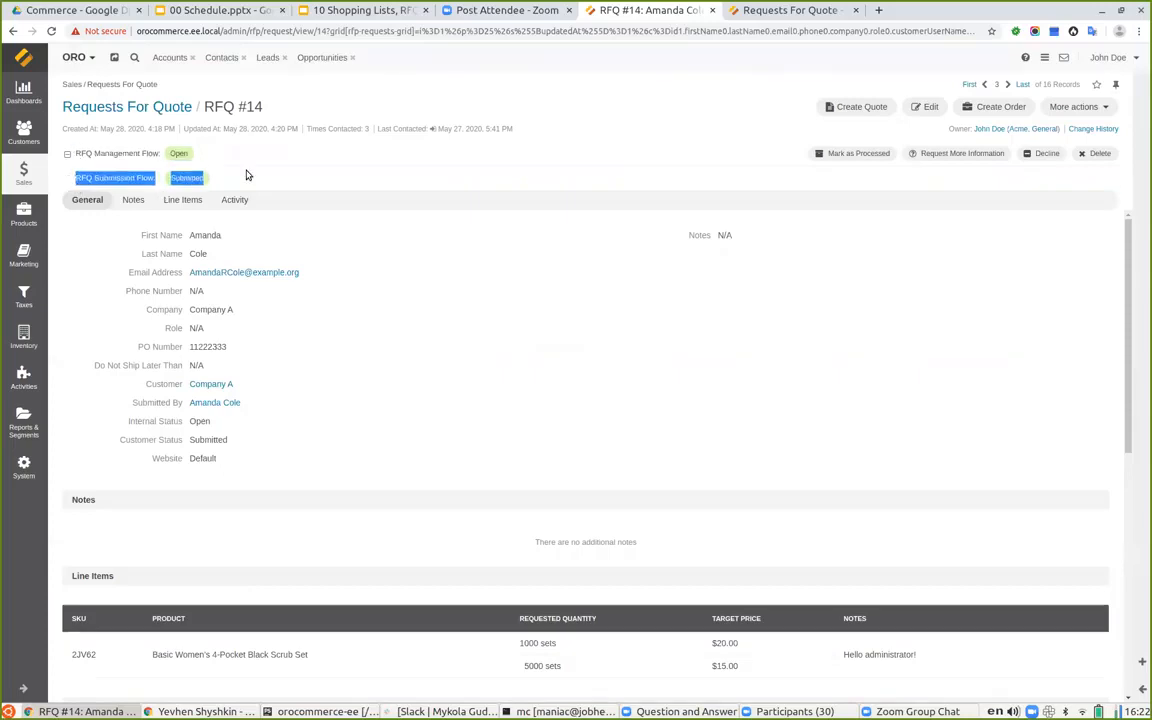
pyautogui.click(512, 405)
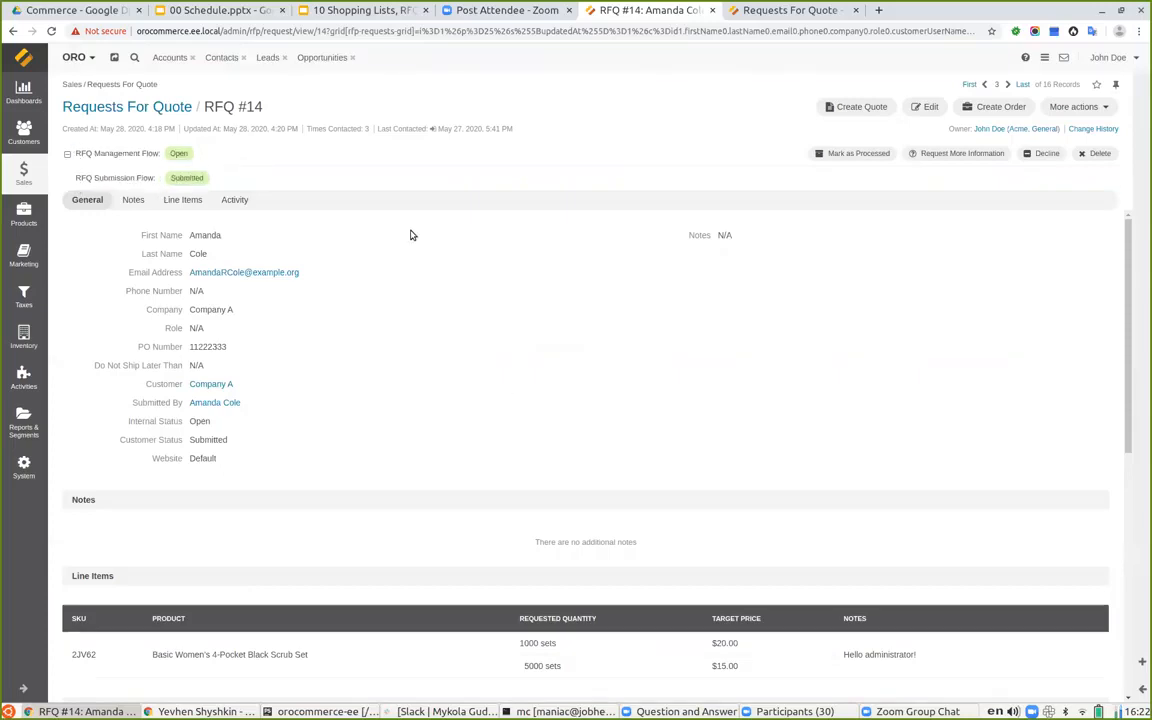
pyautogui.moveTo(73, 153); pyautogui.dragTo(158, 154)
pyautogui.moveTo(75, 180); pyautogui.dragTo(152, 165)
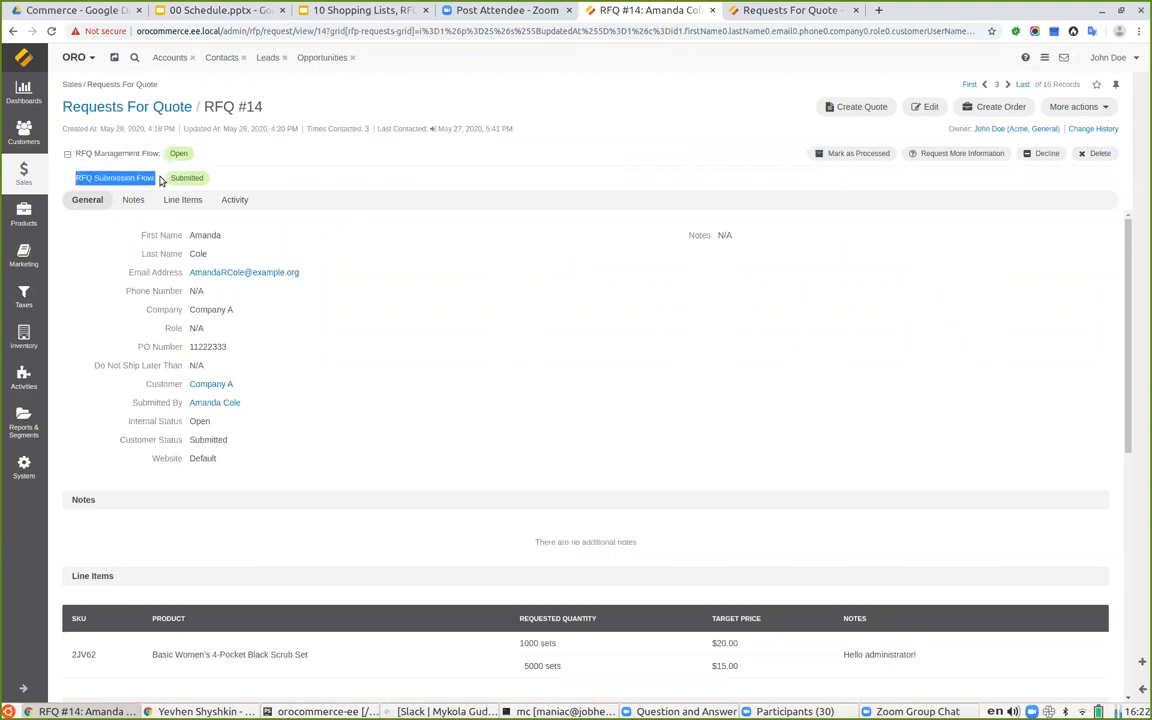
pyautogui.click(433, 351)
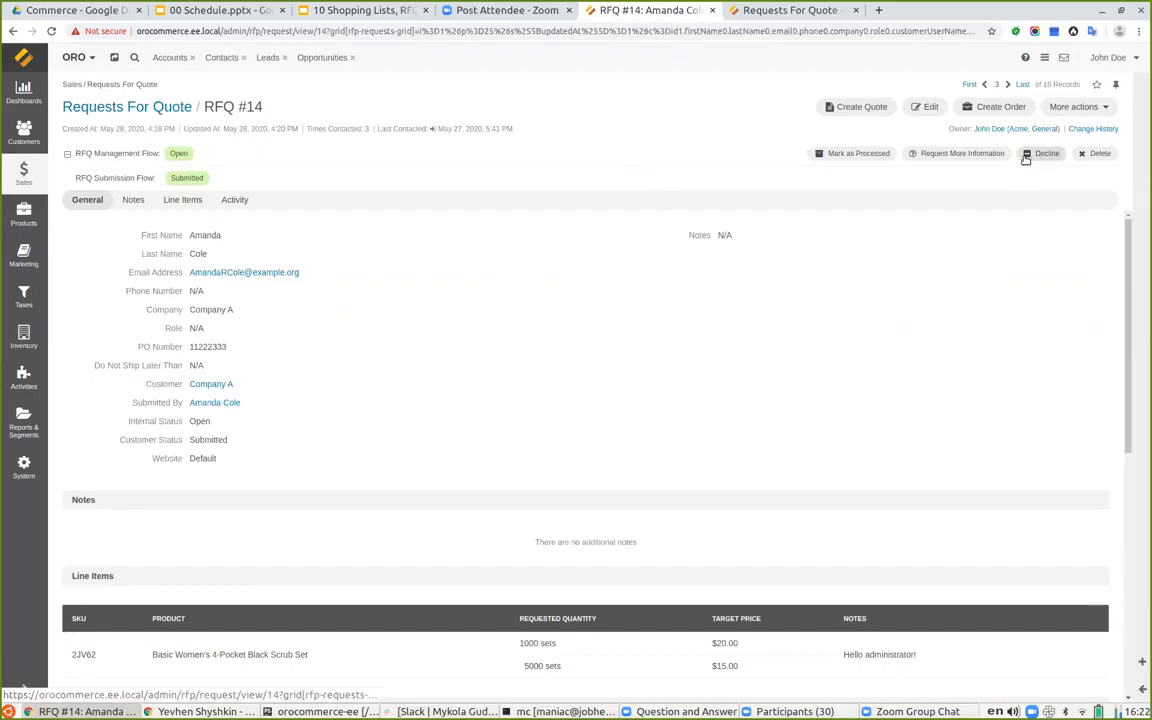
# - Request more information from the customer on RFQ #14 with the note "Why so cheap?"
pyautogui.click(962, 154)
pyautogui.write('Why so cheap?')
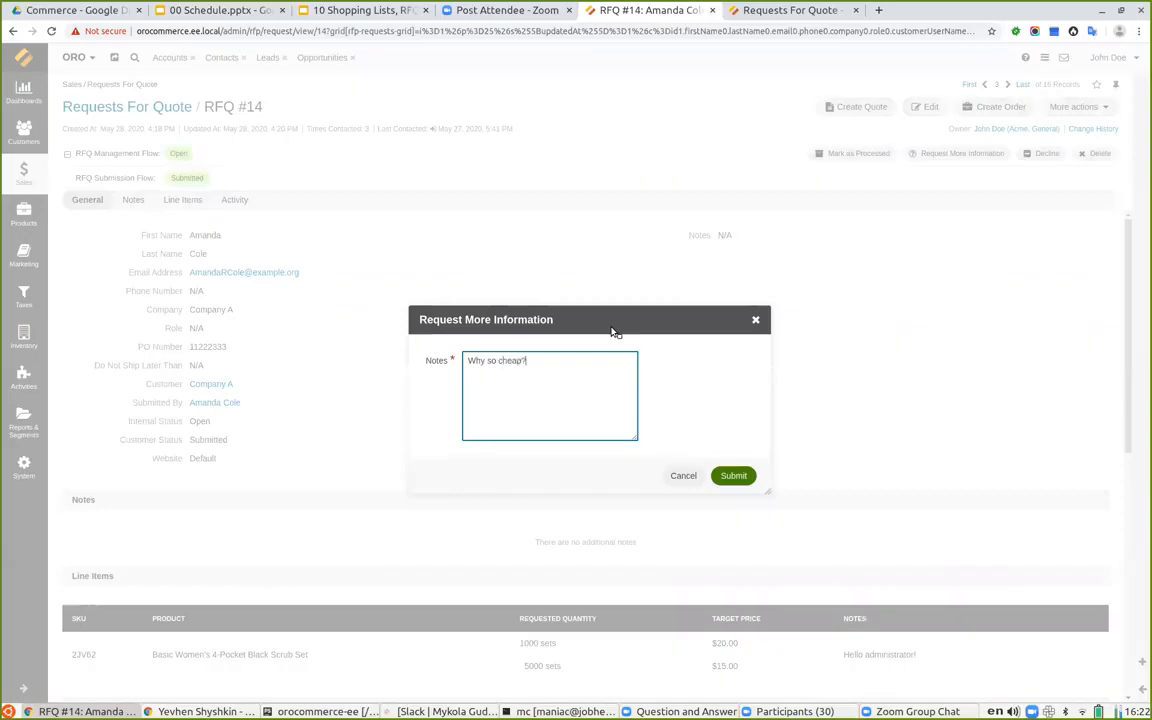
pyautogui.click(736, 478)
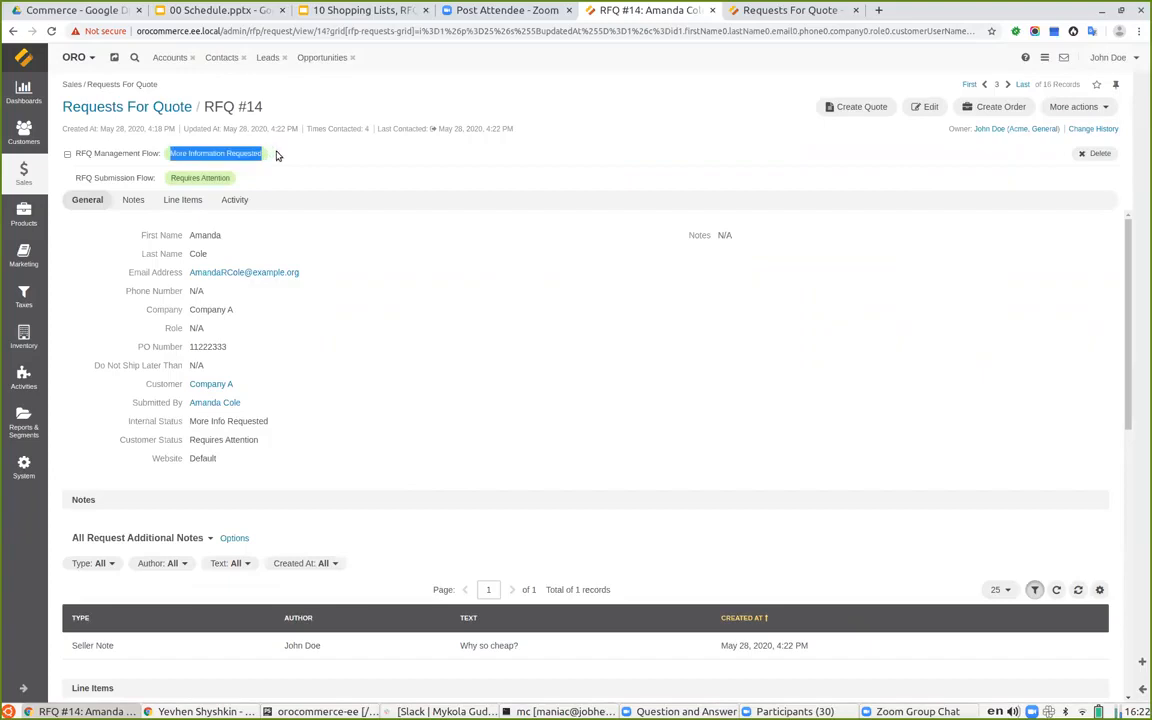
# - Switch to the storefront, refresh the requests for quote, check request 14's status and open the request
pyautogui.click(781, 12)
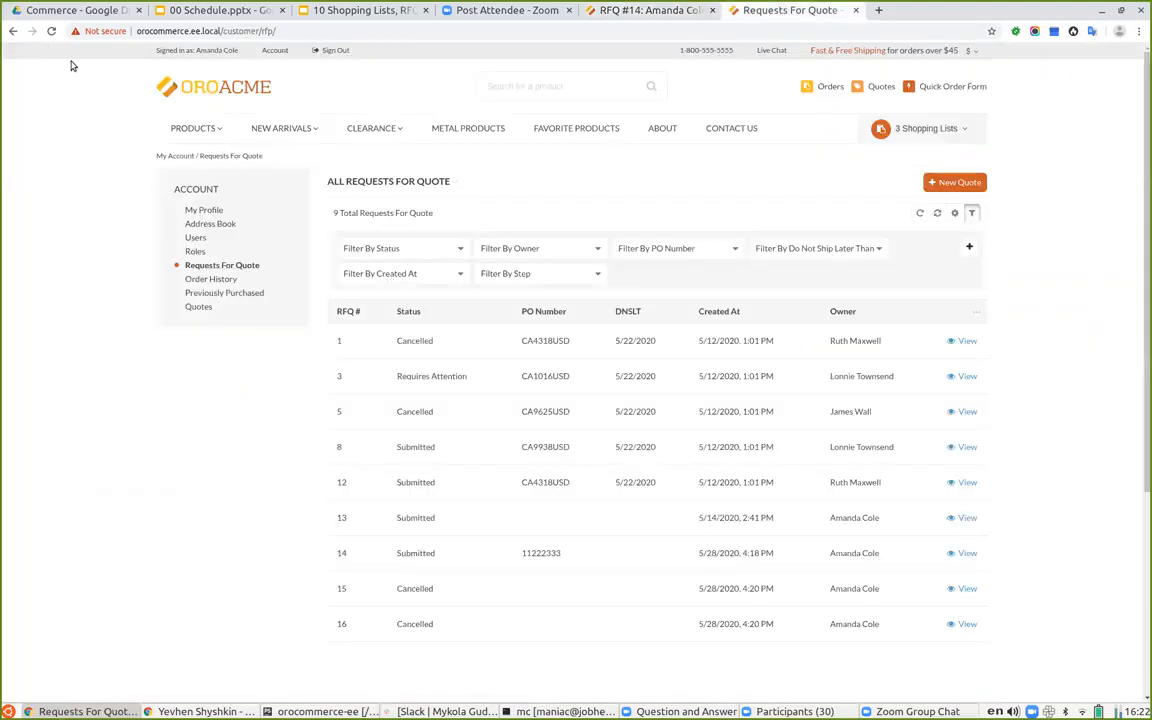
pyautogui.click(50, 33)
pyautogui.moveTo(398, 554); pyautogui.dragTo(479, 554)
pyautogui.click(547, 554)
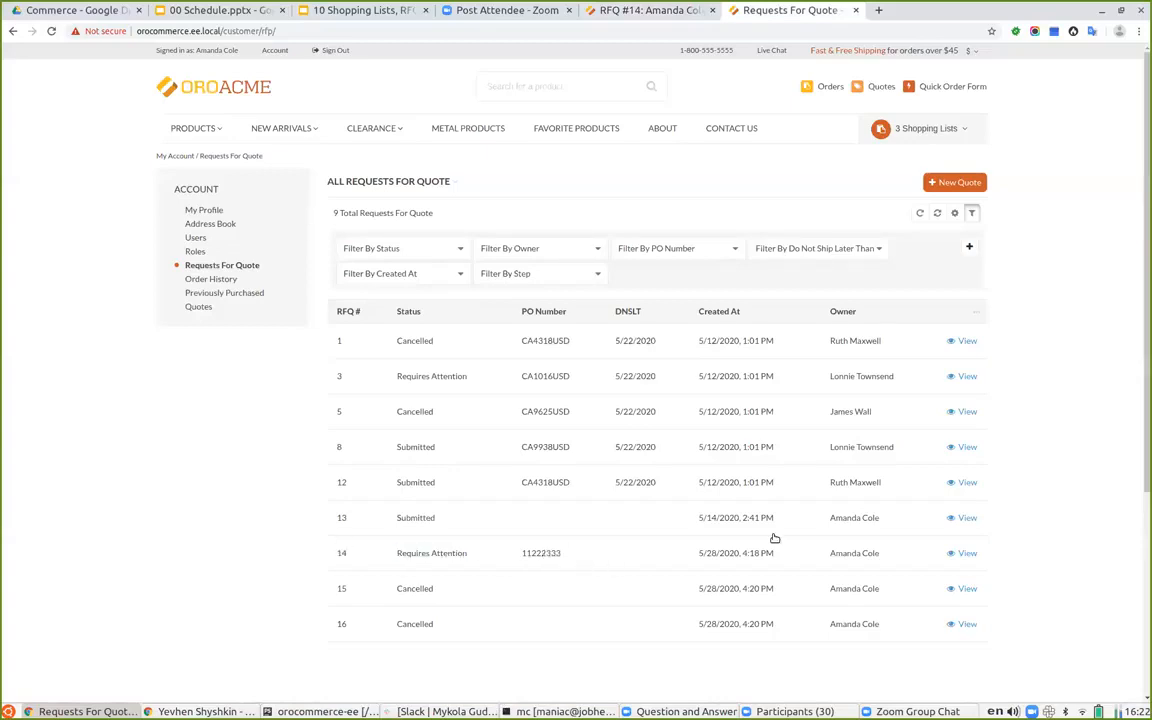
pyautogui.click(967, 553)
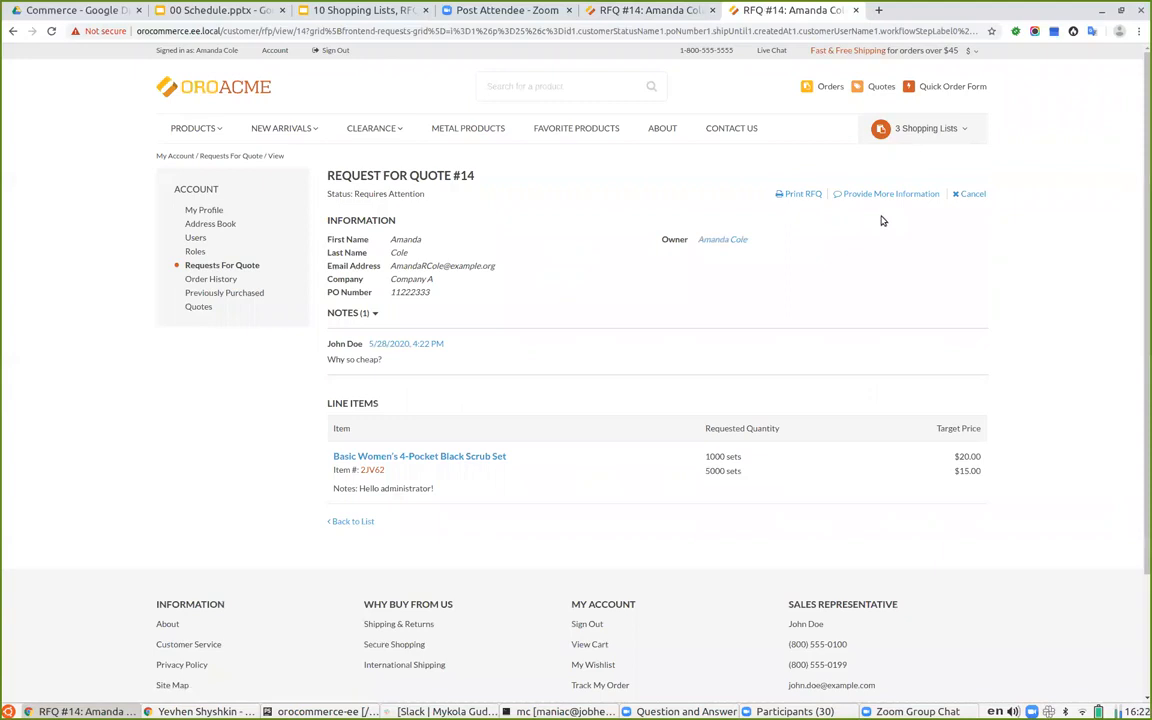
# - Answer the seller by providing more information with the note "This is the test RFQ" and check the request's notes
pyautogui.click(862, 195)
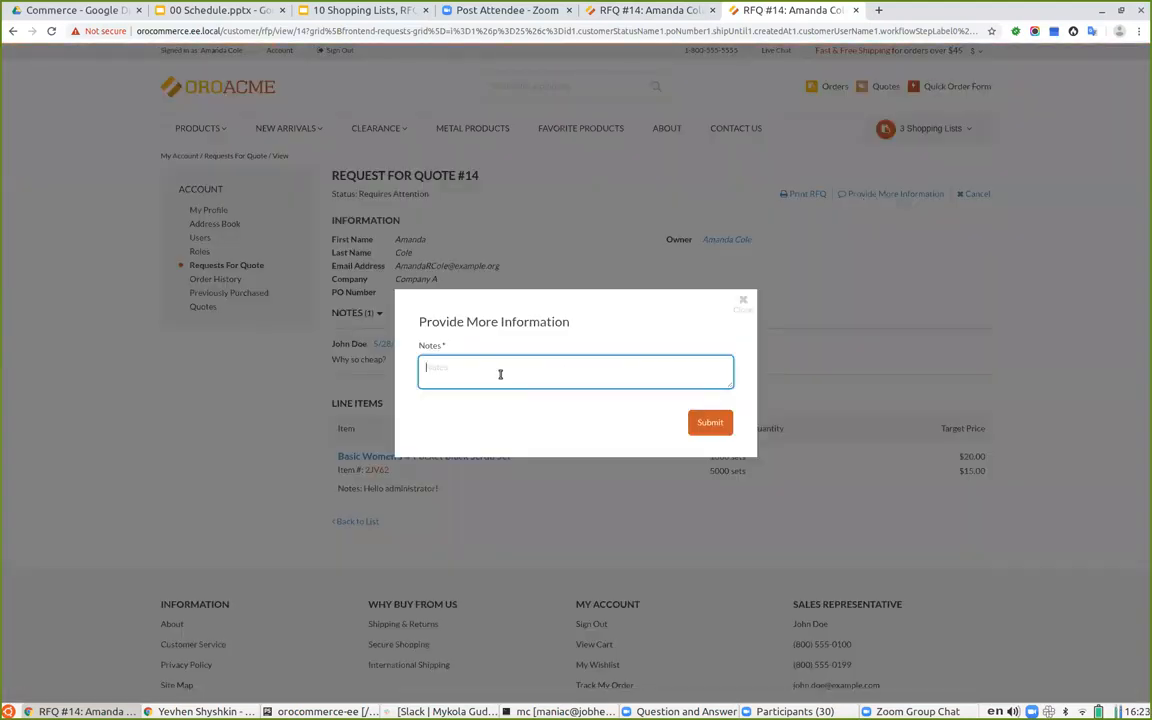
pyautogui.write('Ths')
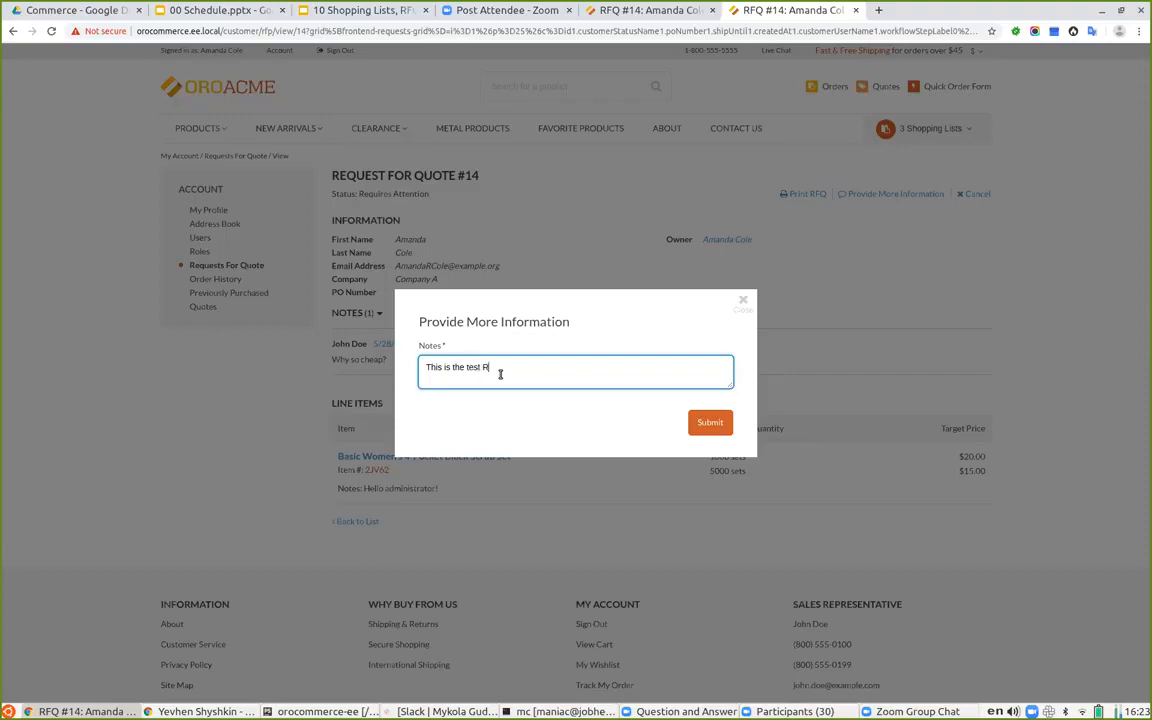
pyautogui.click(718, 424)
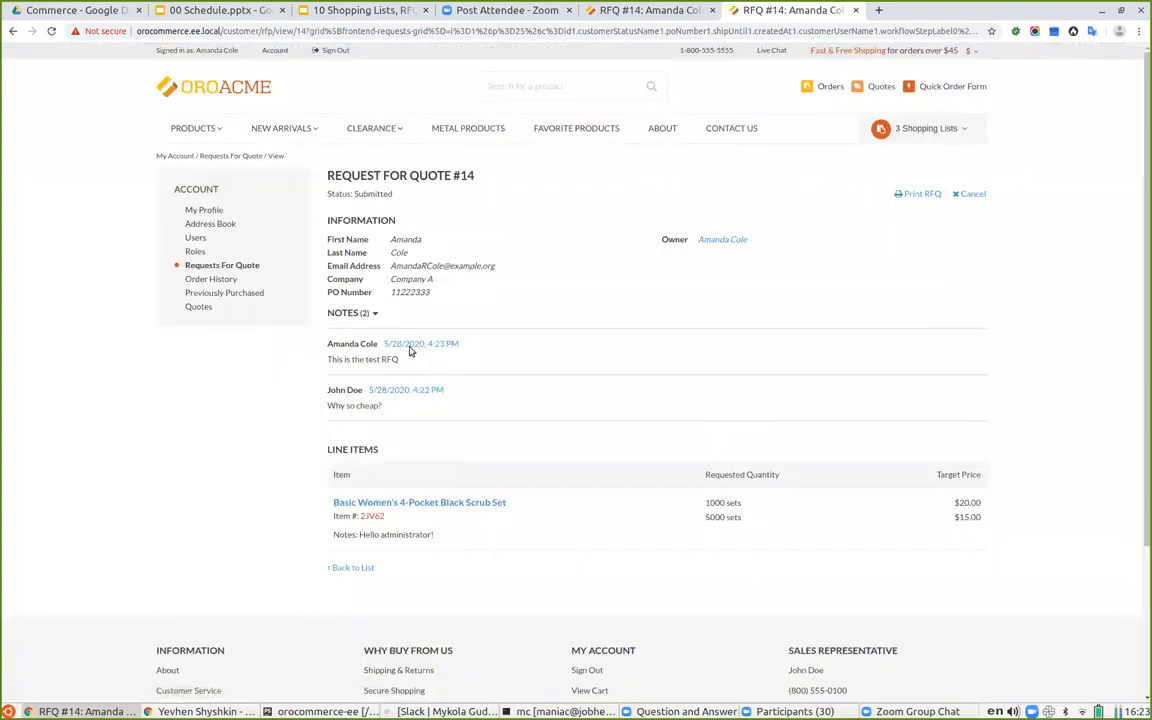
pyautogui.click(374, 314)
pyautogui.click(374, 314)
# - Refresh RFQ #14 in the back office and review its workflow statuses and additional notes
pyautogui.click(627, 10)
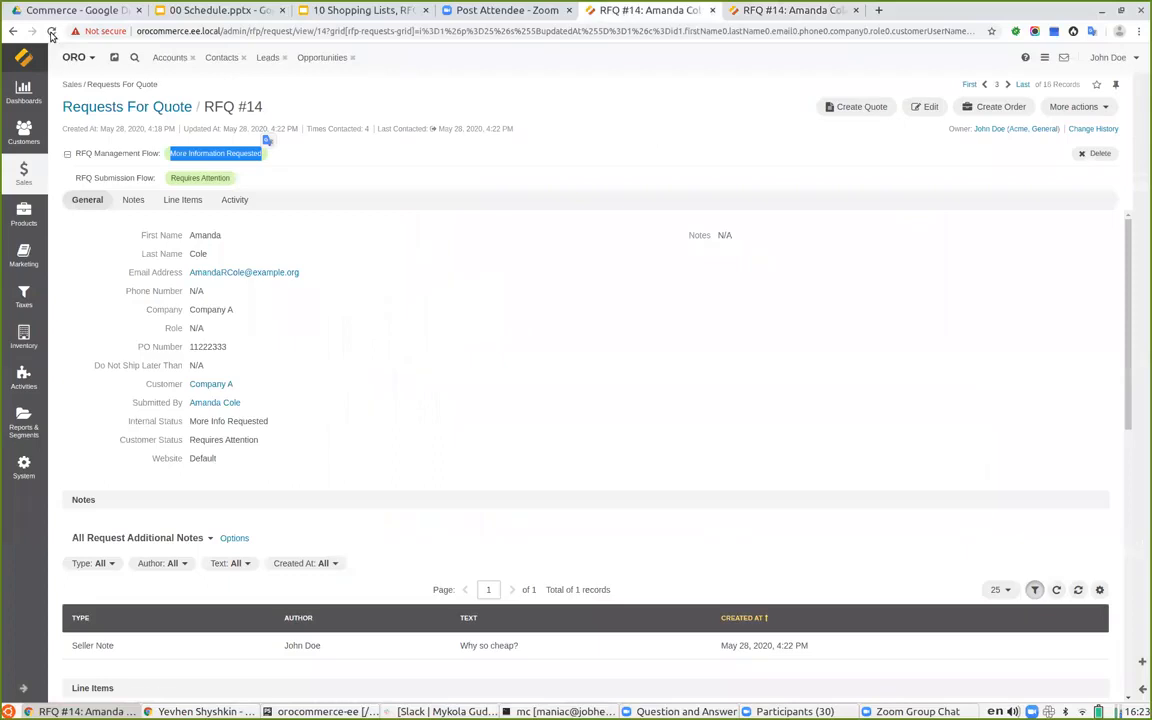
pyautogui.click(51, 31)
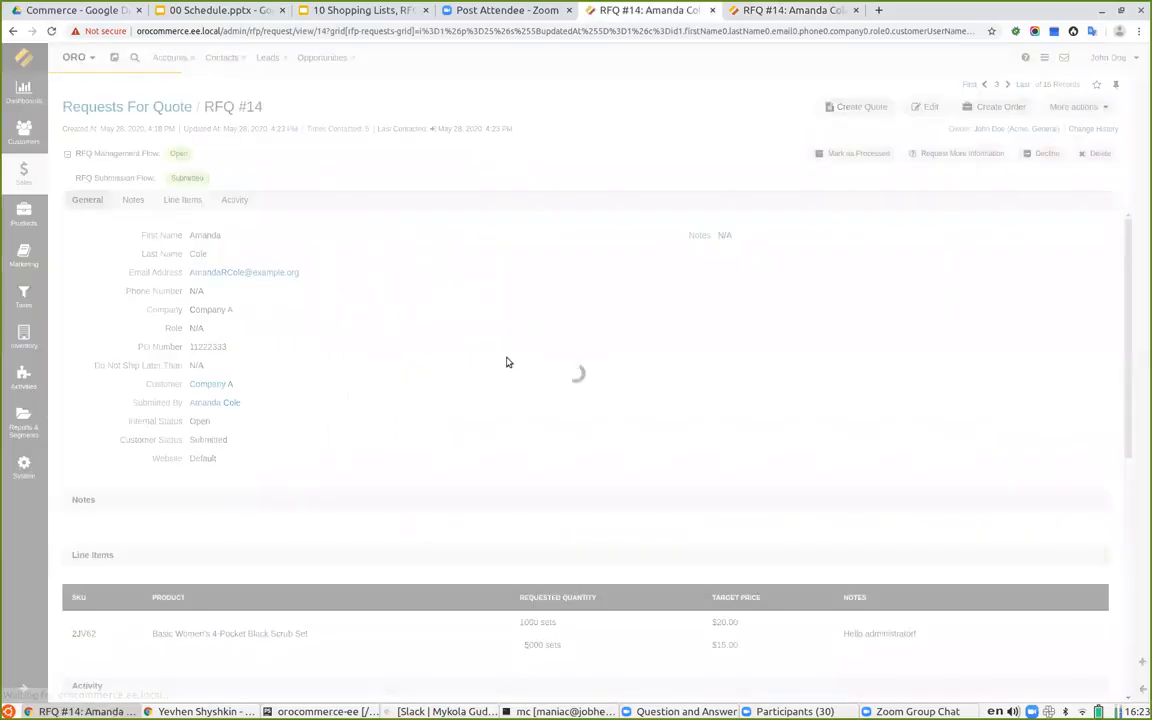
pyautogui.scroll(-3, 411, 388)
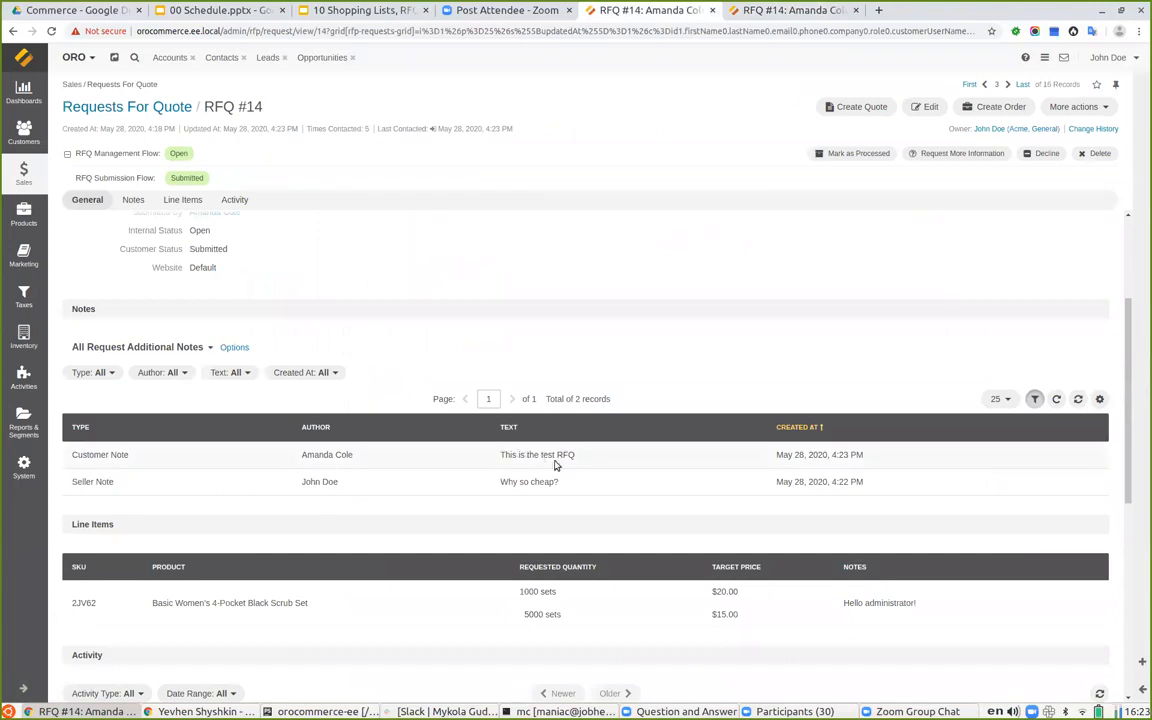
pyautogui.scroll(3, 815, 291)
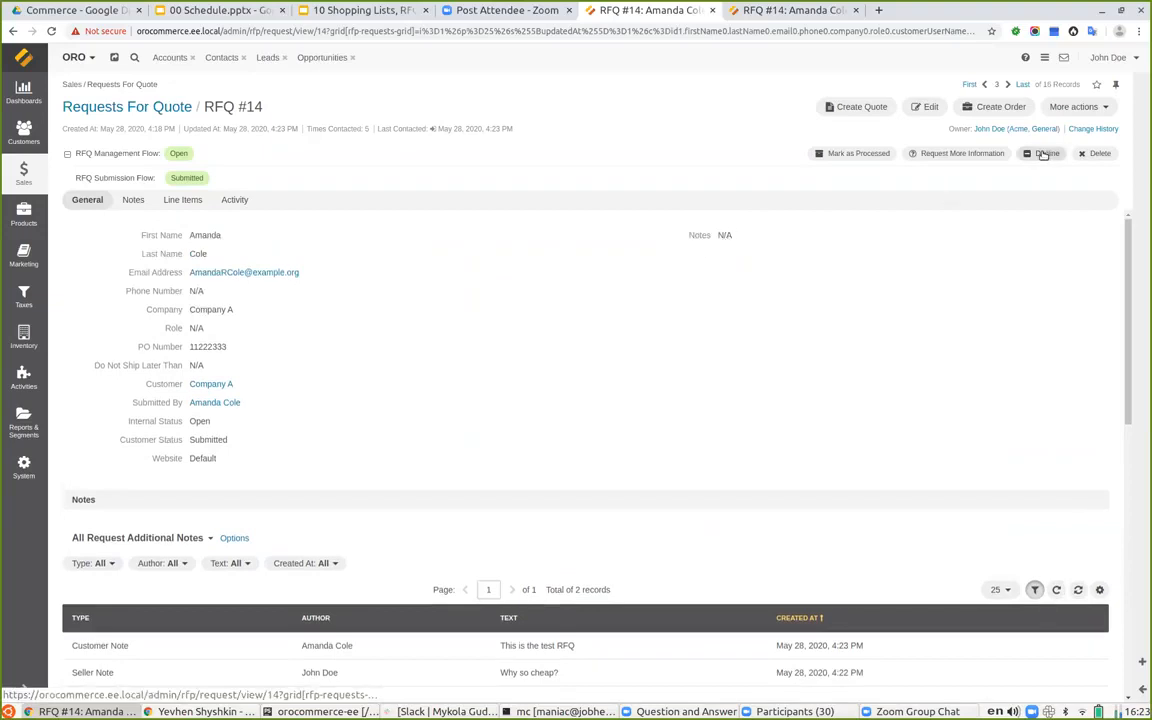
# - Mark RFQ #14 as processed and check its refreshed status in the storefront
pyautogui.click(847, 155)
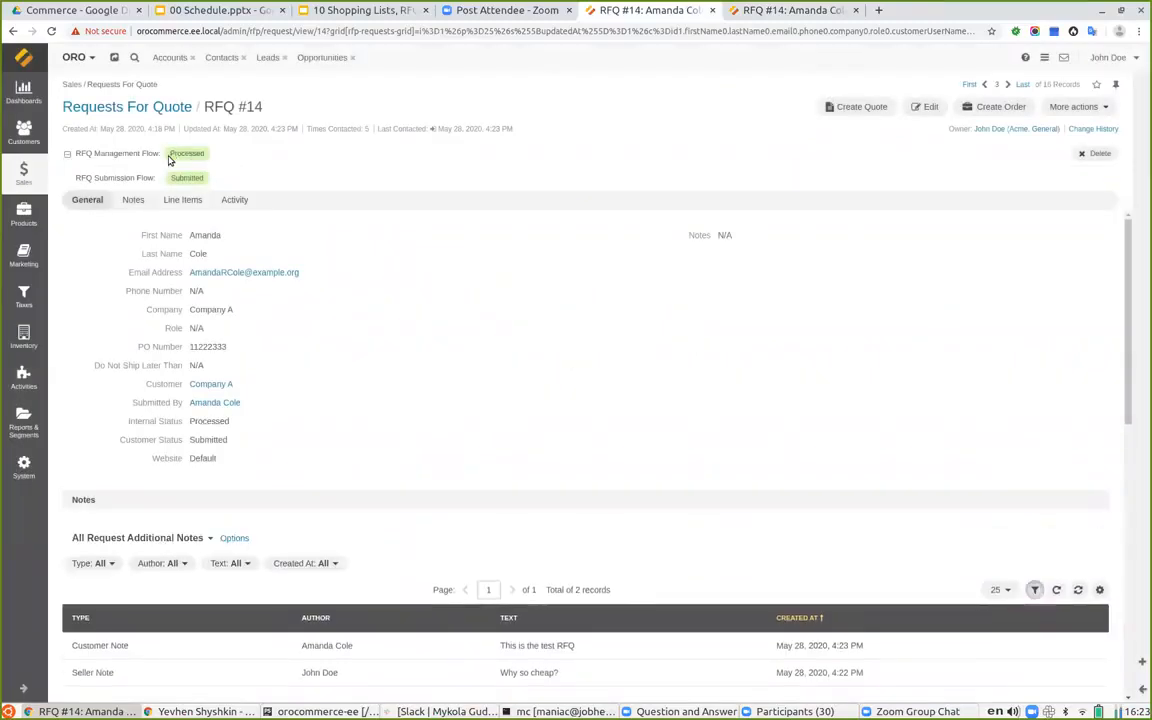
pyautogui.click(763, 10)
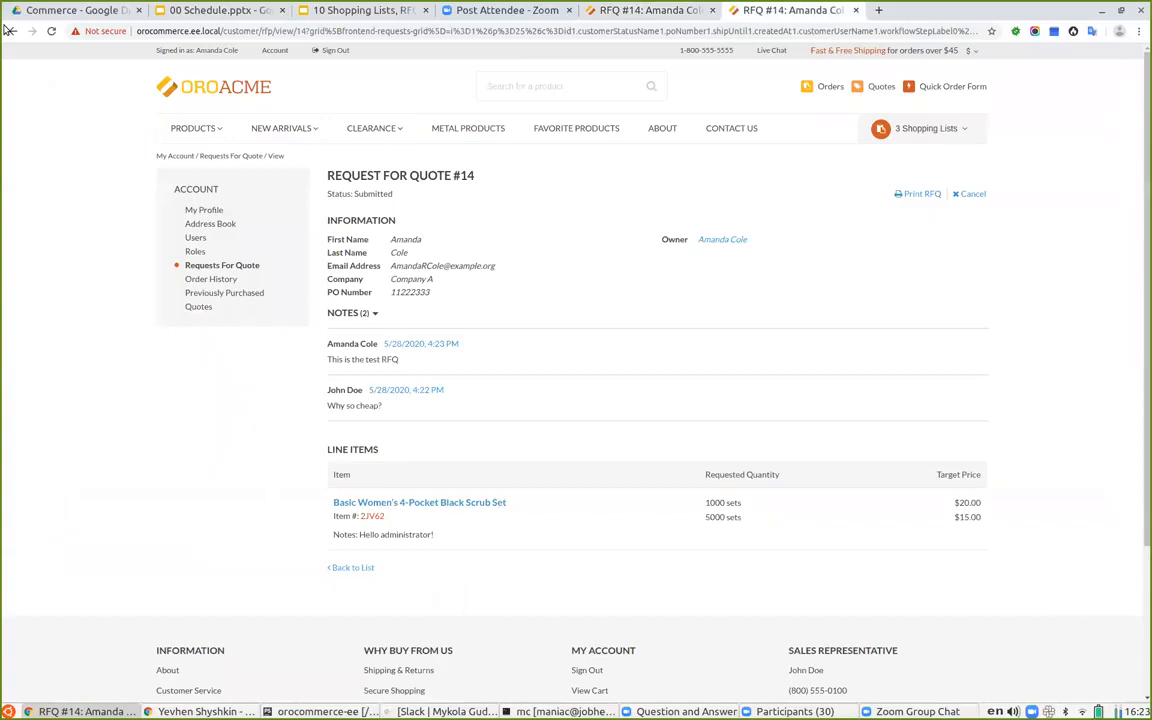
pyautogui.click(52, 32)
# - Return to the back office and create a quote from RFQ #14
pyautogui.click(641, 12)
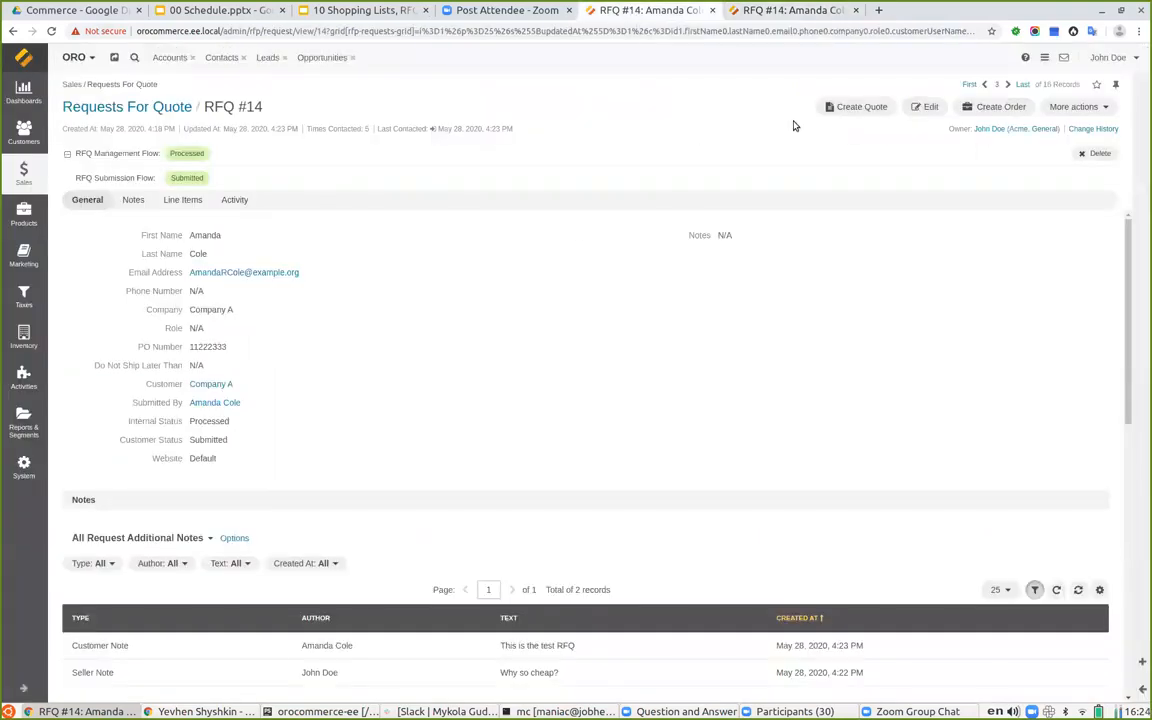
pyautogui.click(857, 106)
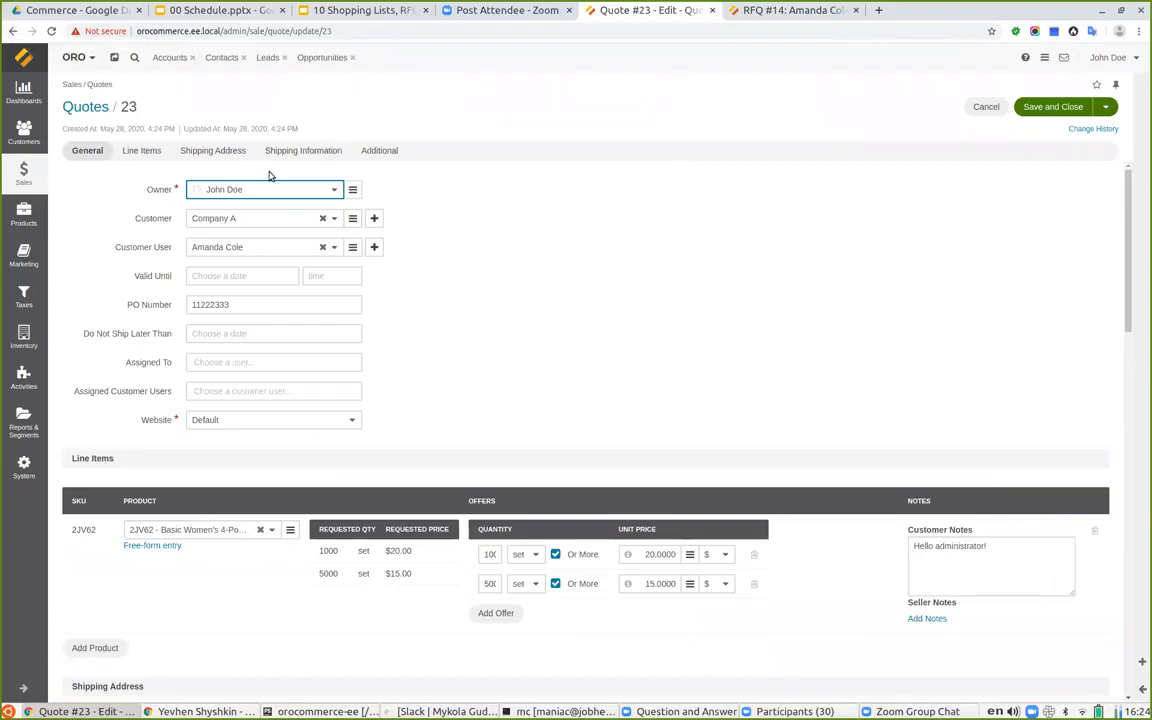
# - Examine the new quote's general details, line item offers, customer note, shipping address, shipping information and additional fields
pyautogui.scroll(-1, 473, 402)
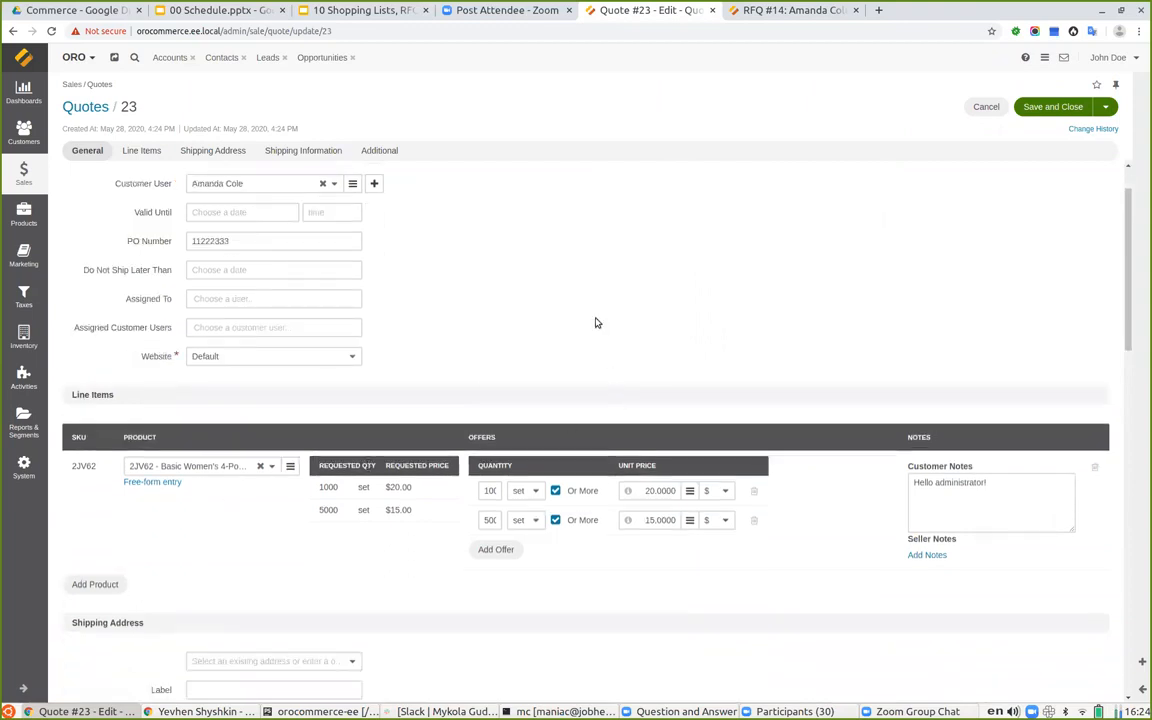
pyautogui.scroll(1, 576, 321)
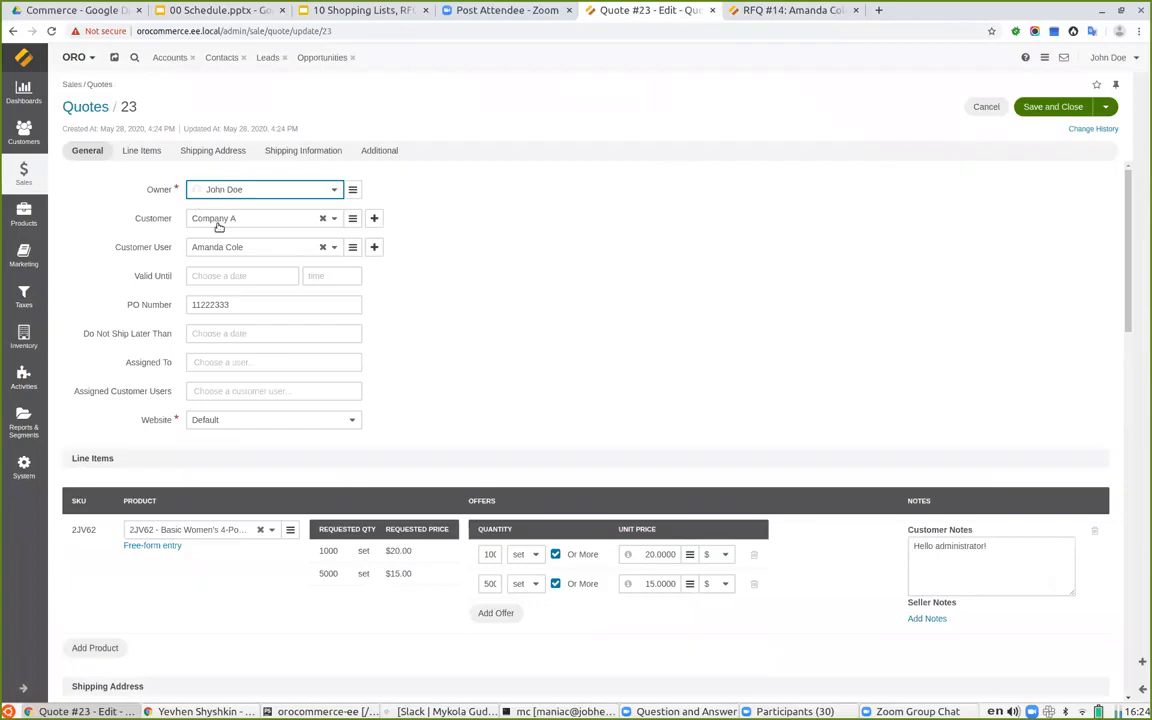
pyautogui.scroll(-2, 612, 501)
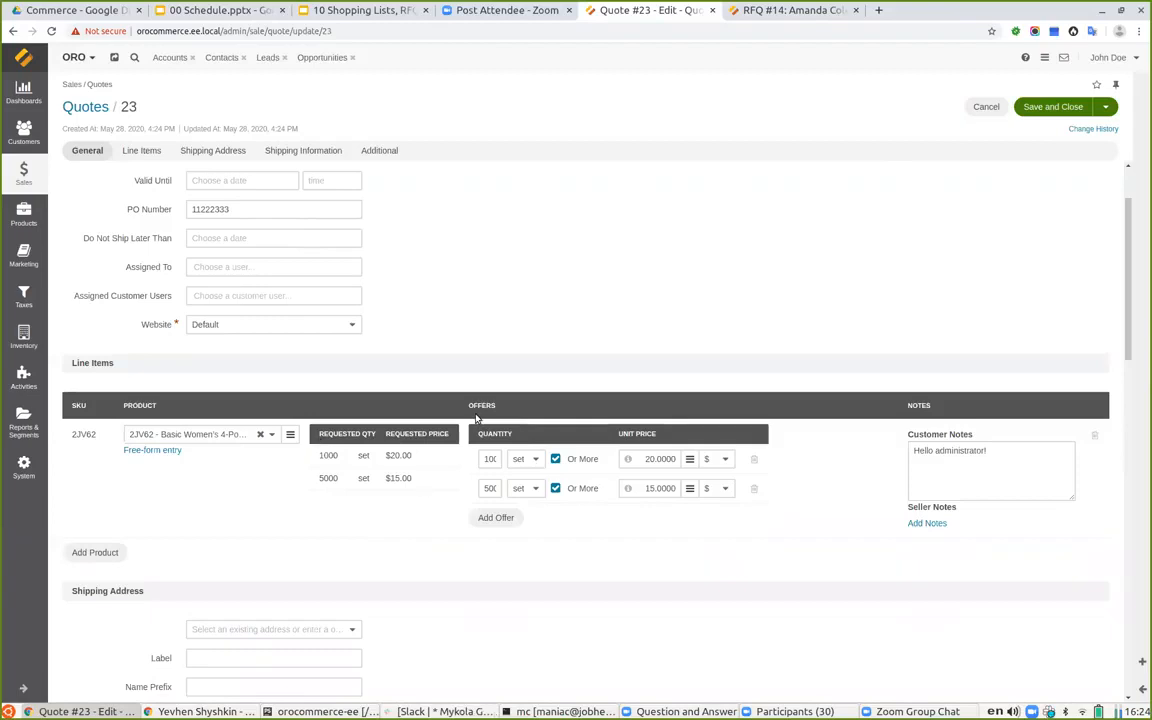
pyautogui.moveTo(1006, 453); pyautogui.dragTo(879, 437)
pyautogui.scroll(-3, 883, 476)
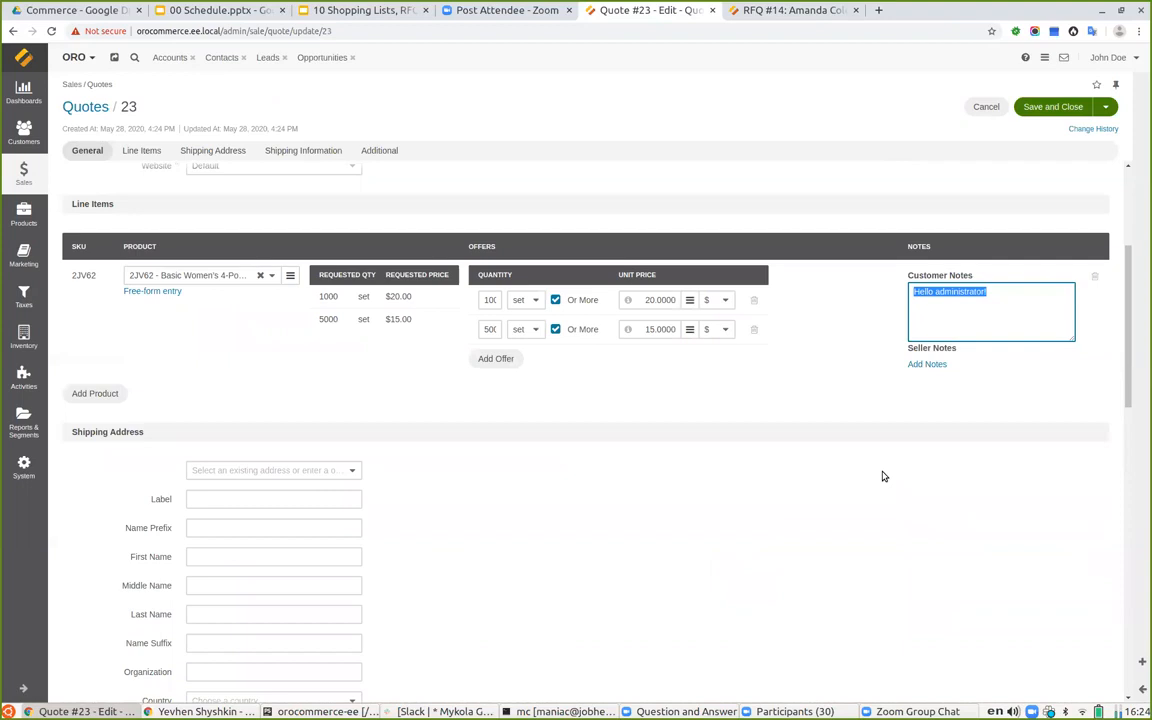
pyautogui.scroll(-10, 885, 470)
pyautogui.scroll(3, 887, 465)
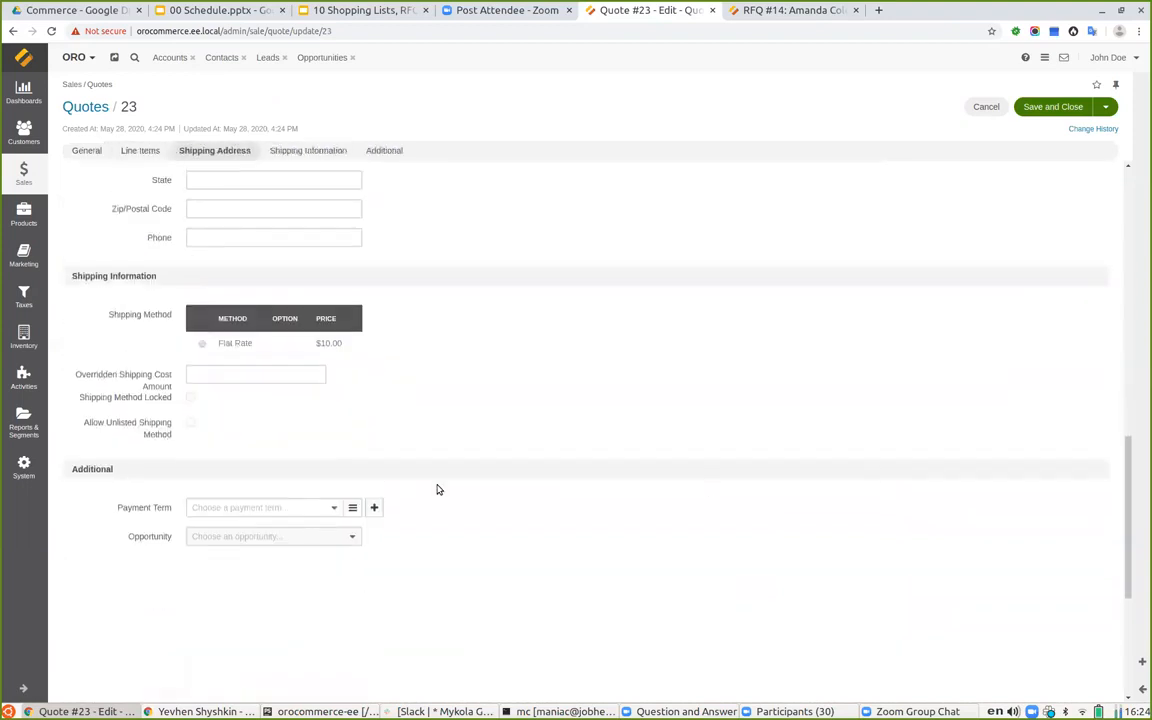
pyautogui.scroll(3, 450, 425)
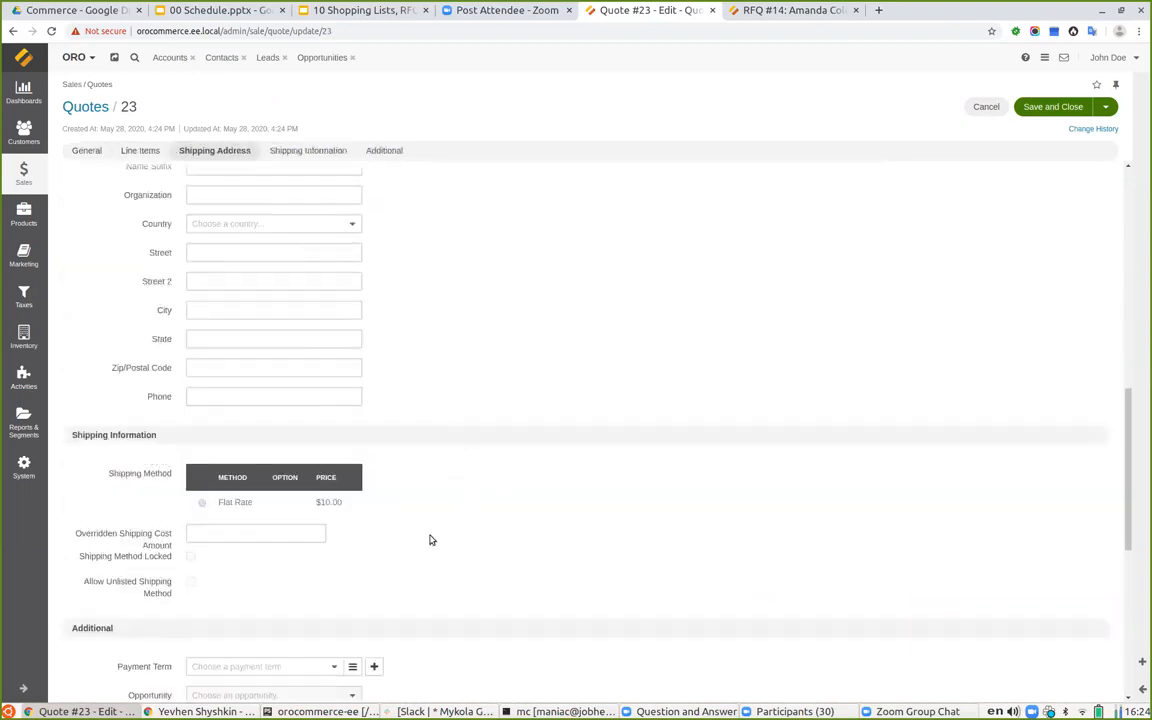
pyautogui.scroll(8, 530, 472)
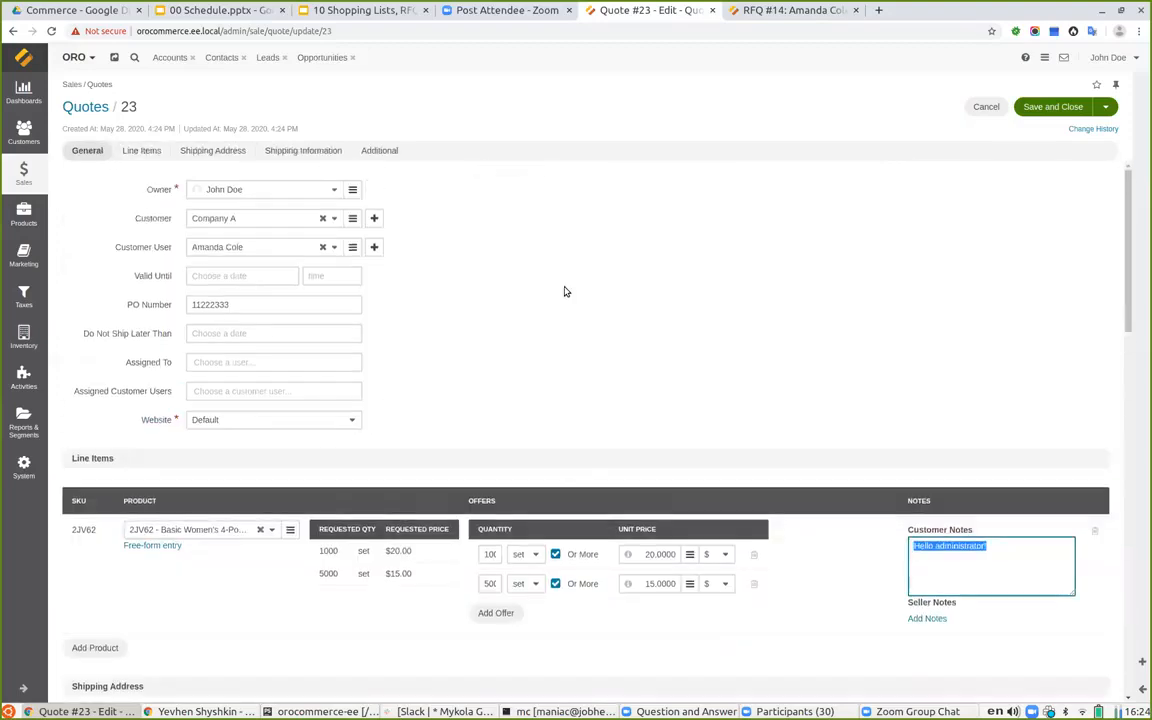
# - Go back to RFQ #14 and start a new order from it
pyautogui.click(10, 31)
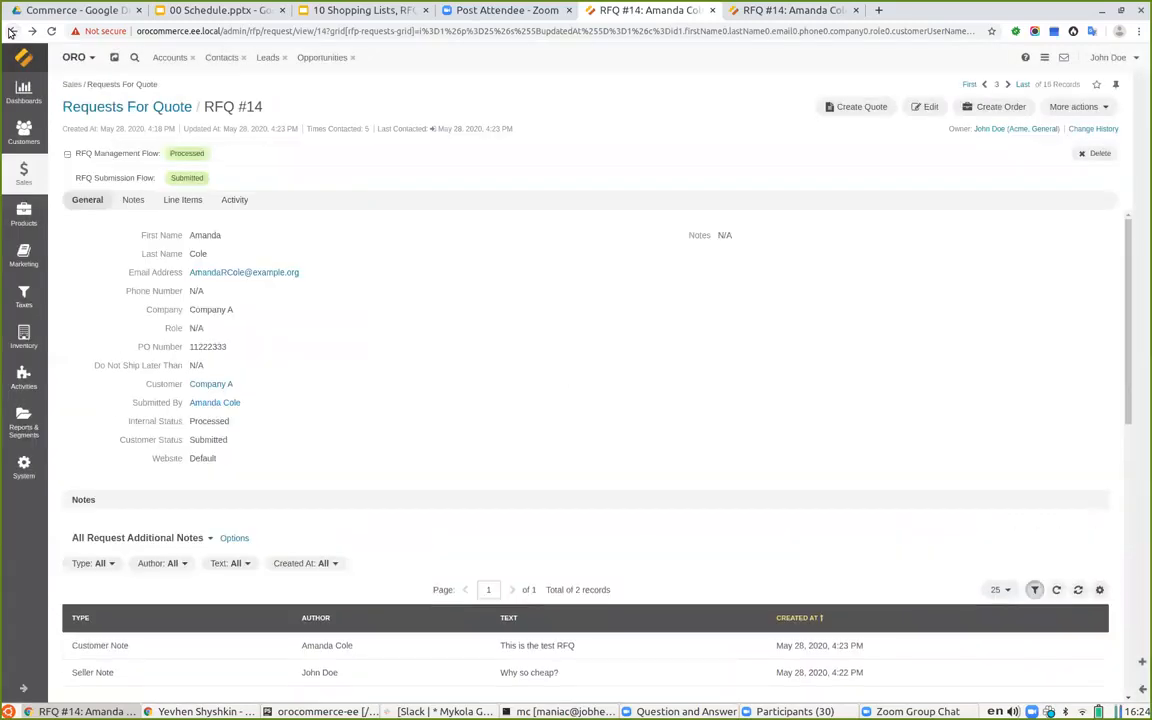
pyautogui.click(982, 107)
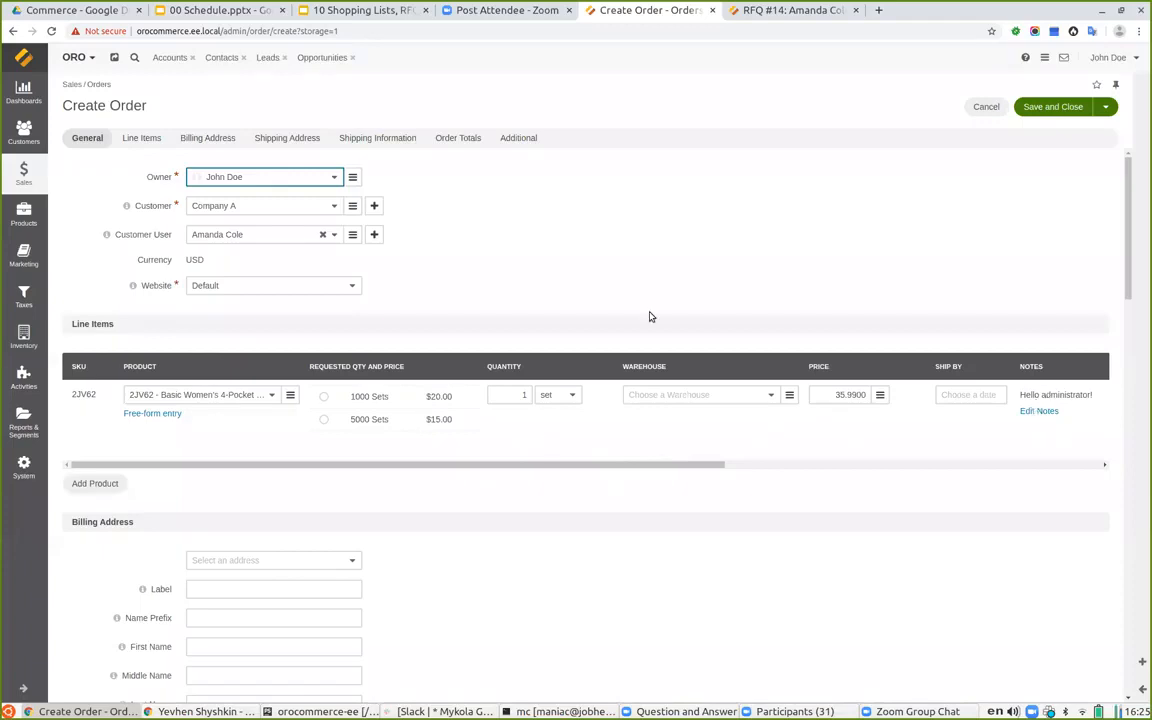
# - Look through the new order form's address, shipping, totals and additional fields, and return to RFQ #14
pyautogui.scroll(-12, 648, 316)
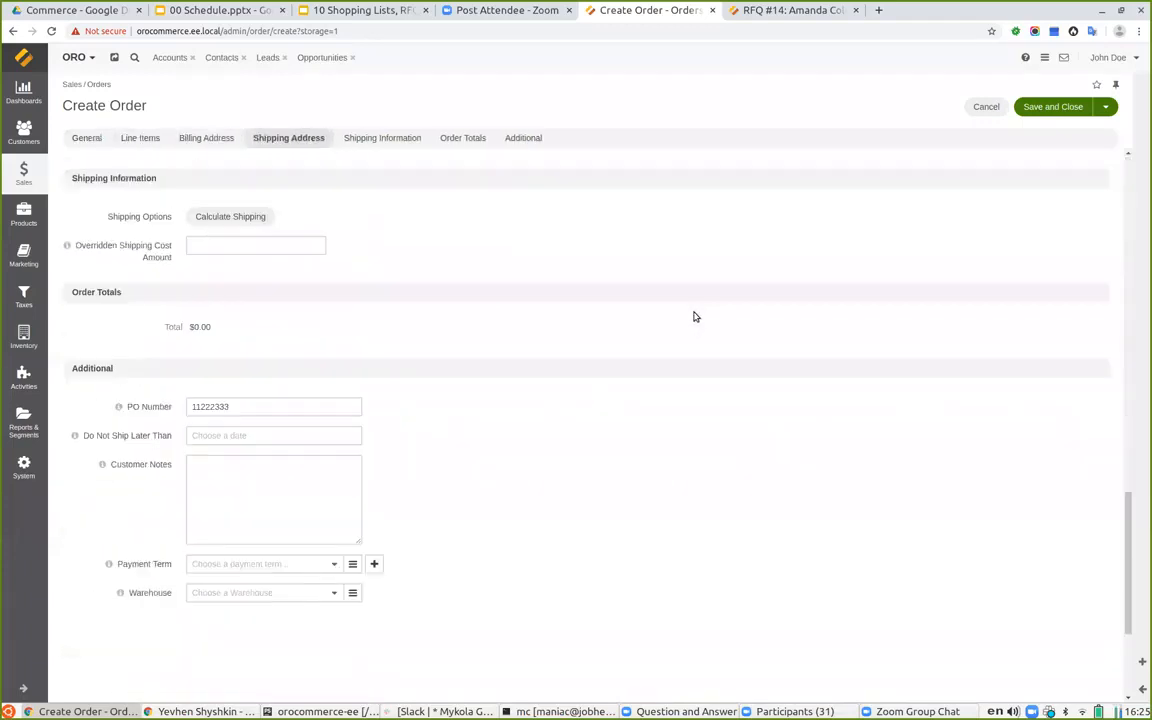
pyautogui.scroll(5, 707, 340)
pyautogui.scroll(-1, 707, 343)
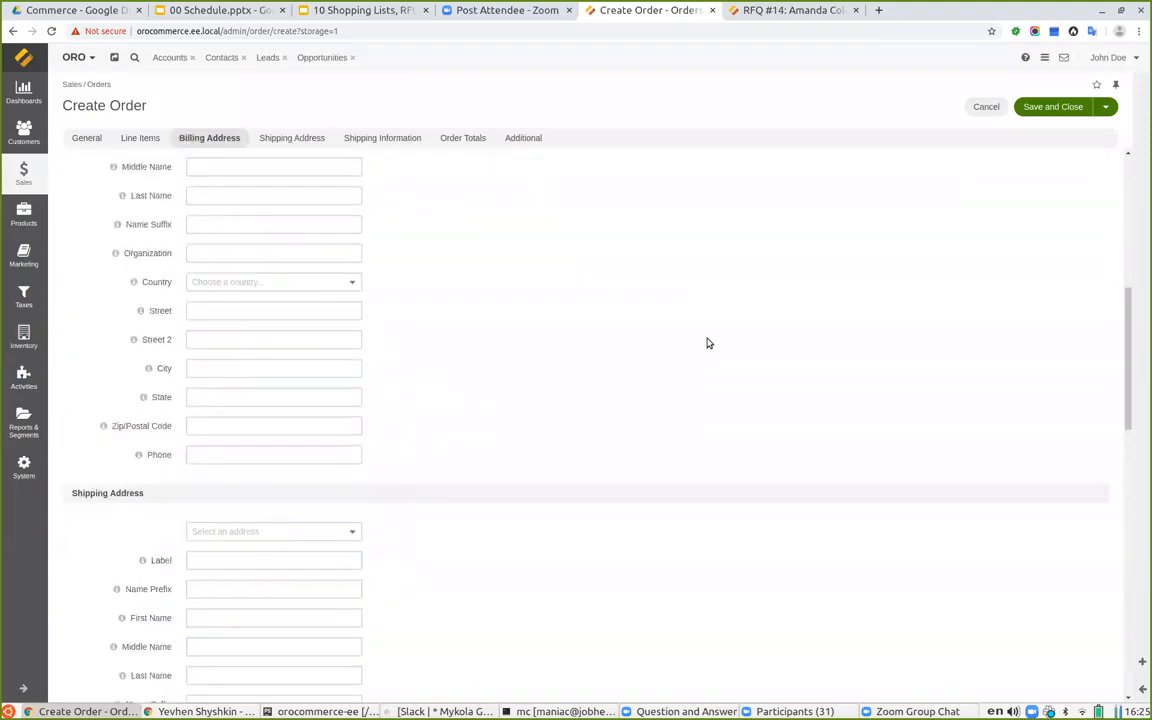
pyautogui.scroll(5, 707, 343)
pyautogui.click(12, 33)
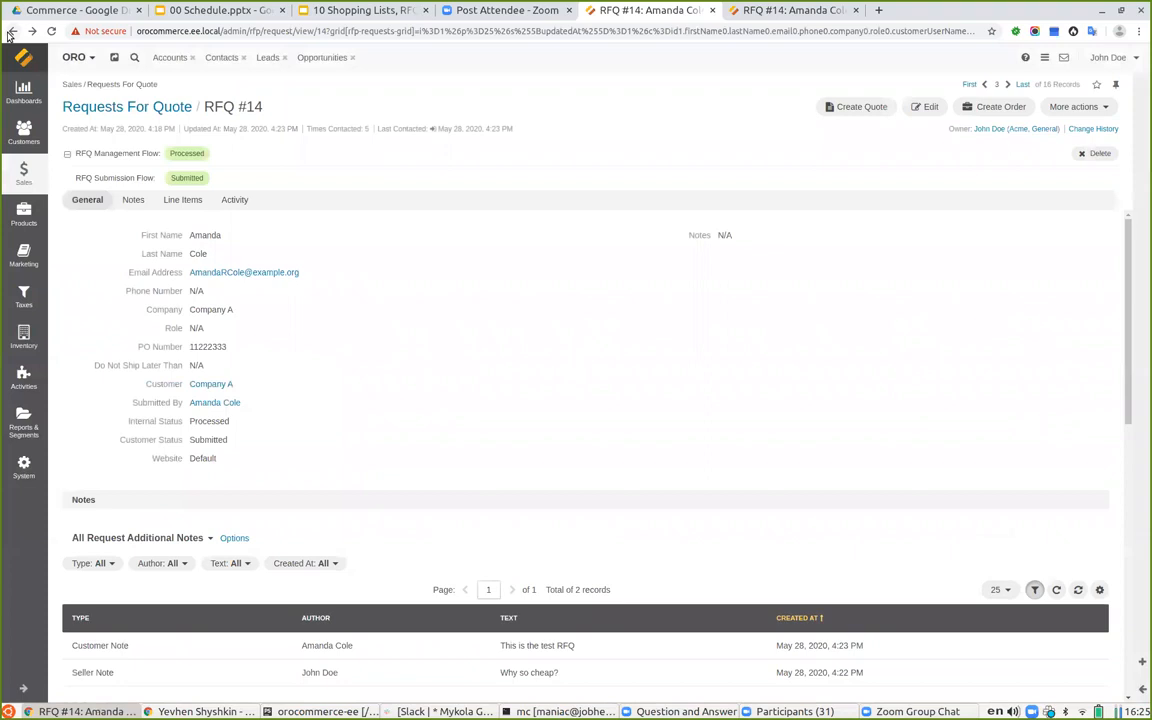
# - Check the additional actions available for RFQ #14 and review its line items and activity
pyautogui.click(1087, 110)
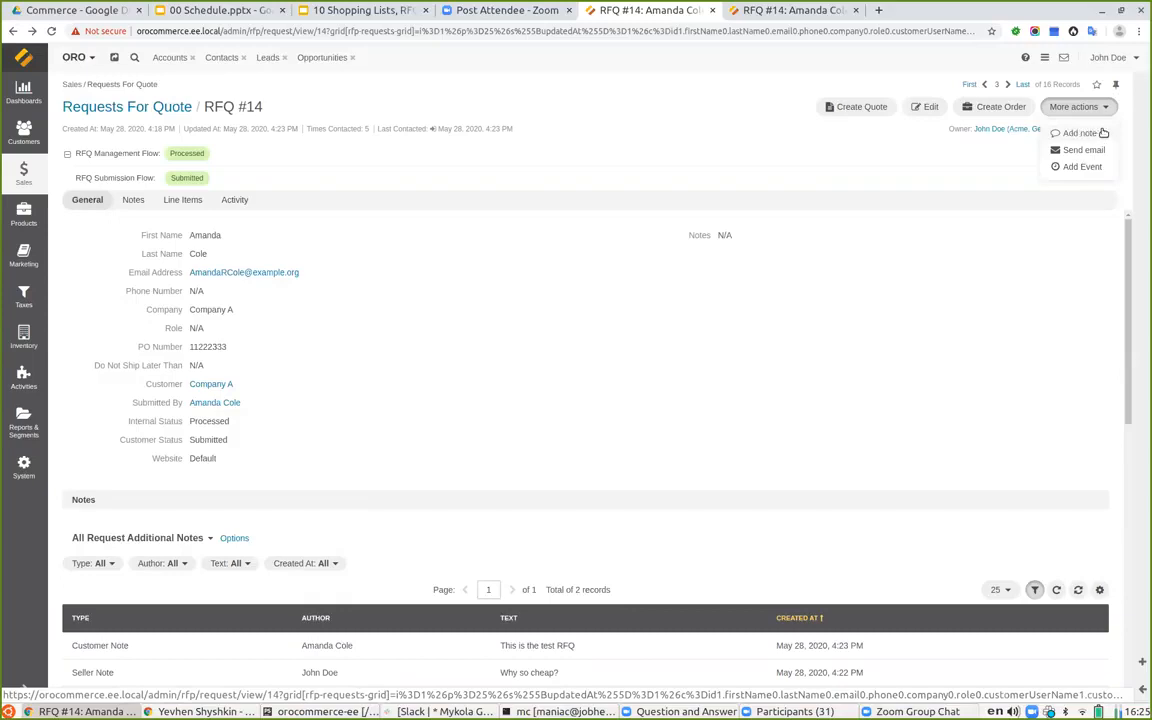
pyautogui.click(760, 384)
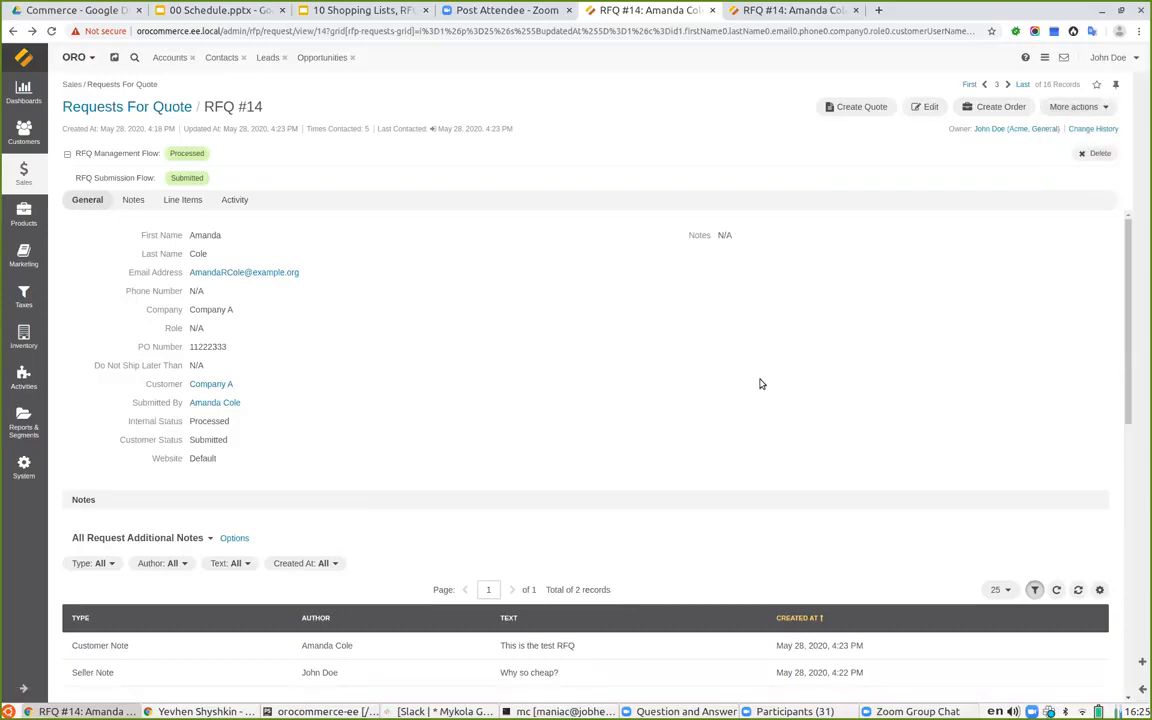
pyautogui.scroll(-5, 760, 384)
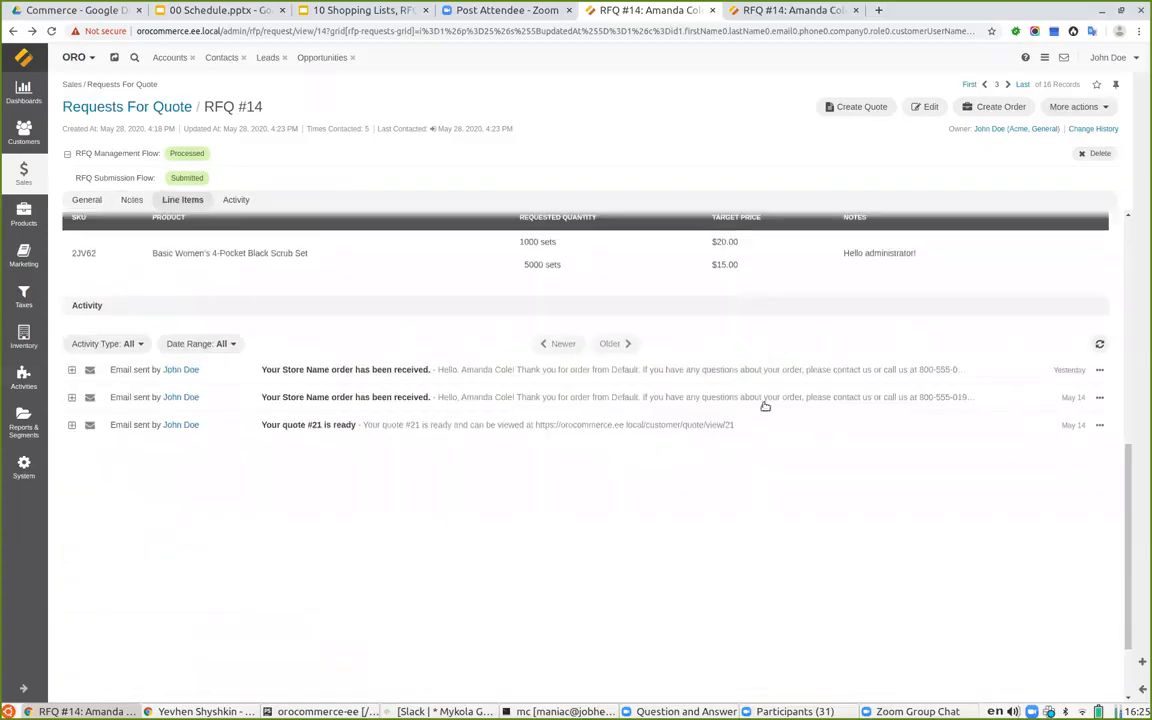
pyautogui.scroll(5, 765, 405)
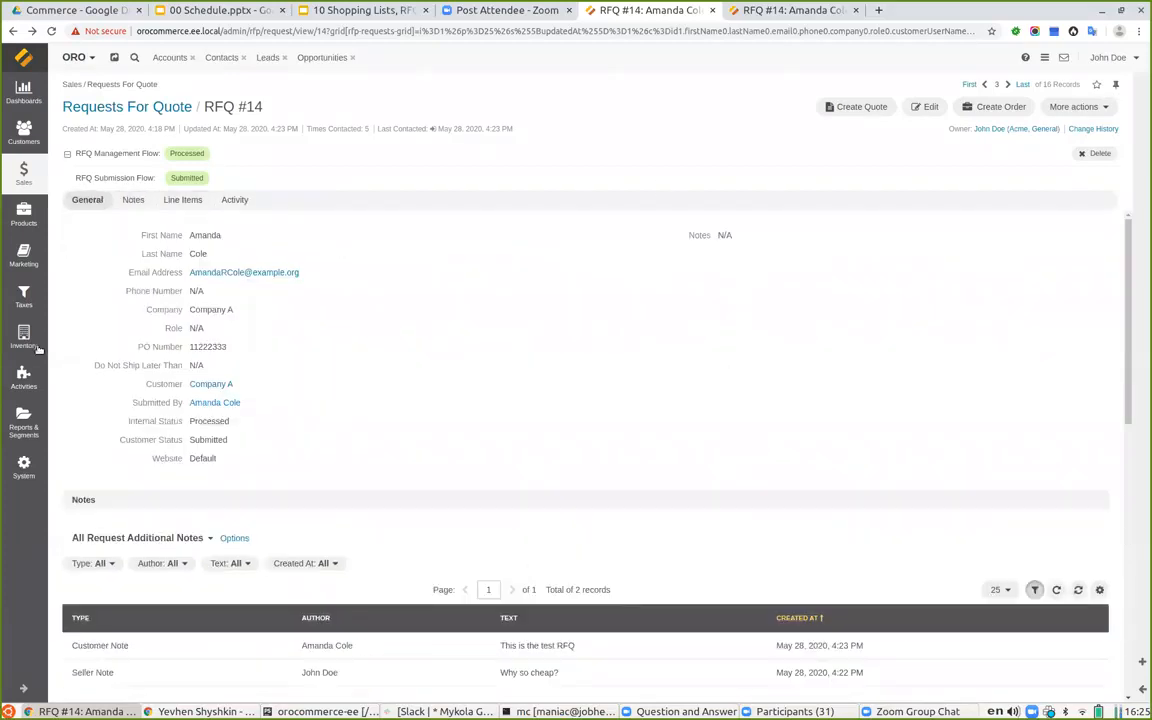
# - Search the system configuration for "request", open the Request For Quote settings, and clear the search
pyautogui.click(25, 466)
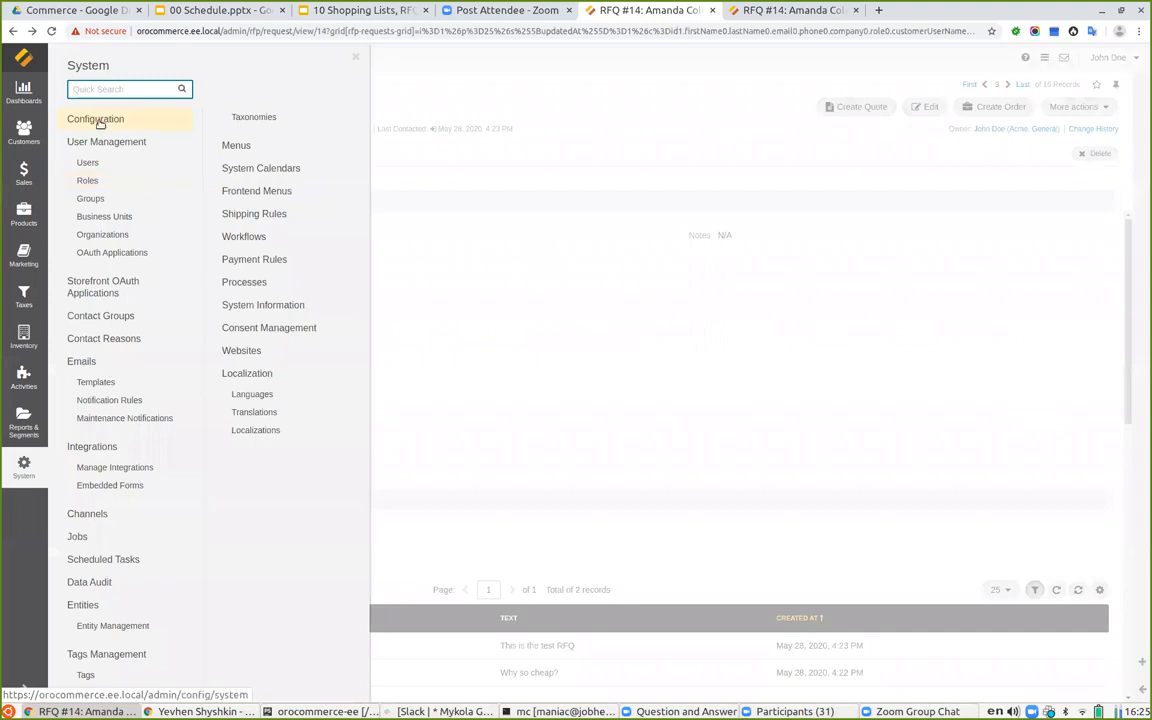
pyautogui.click(98, 121)
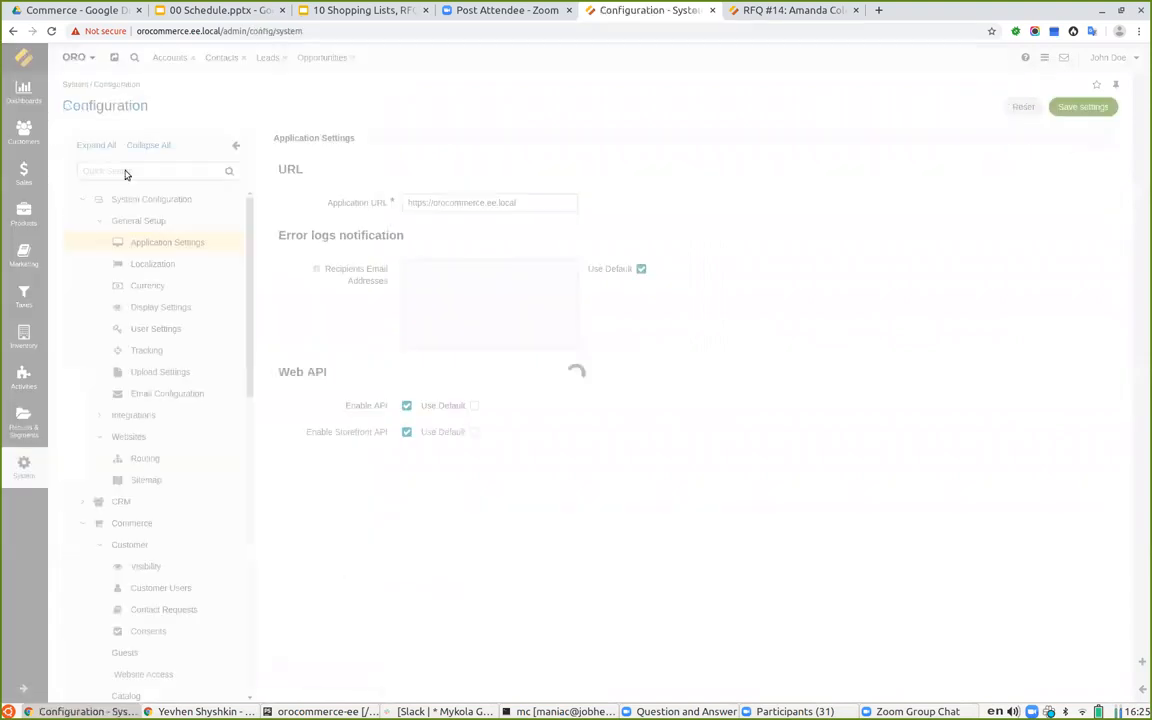
pyautogui.click(125, 169)
pyautogui.write('reque')
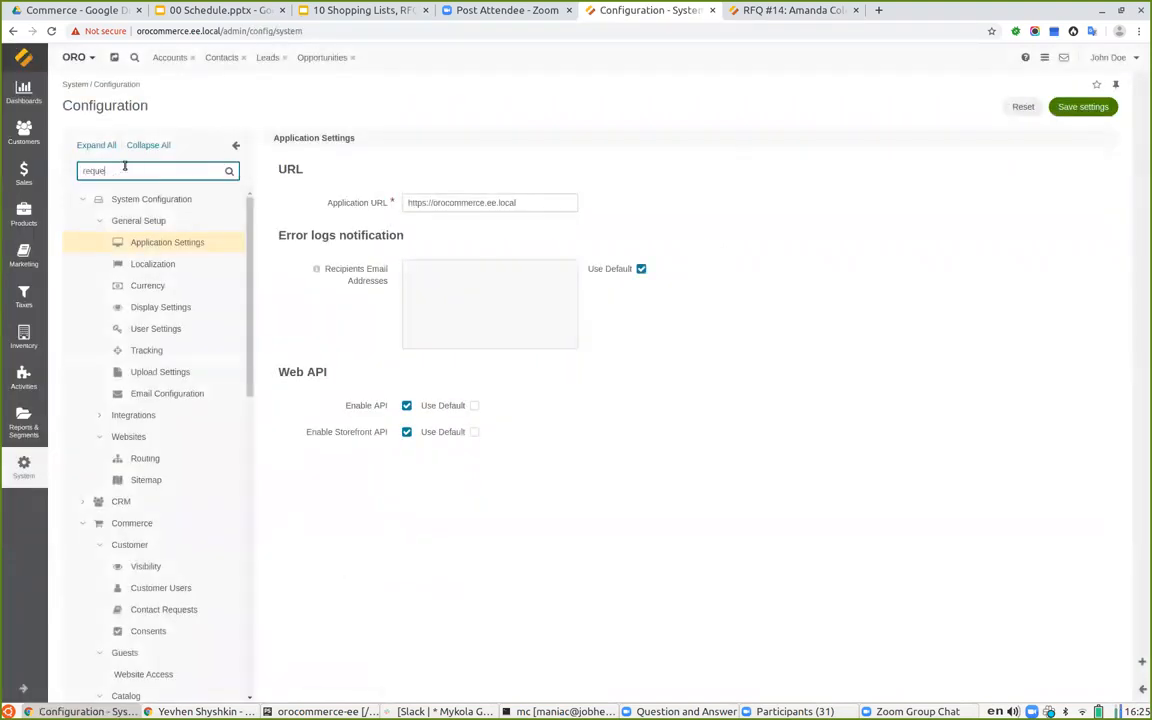
pyautogui.write('st')
pyautogui.click(170, 285)
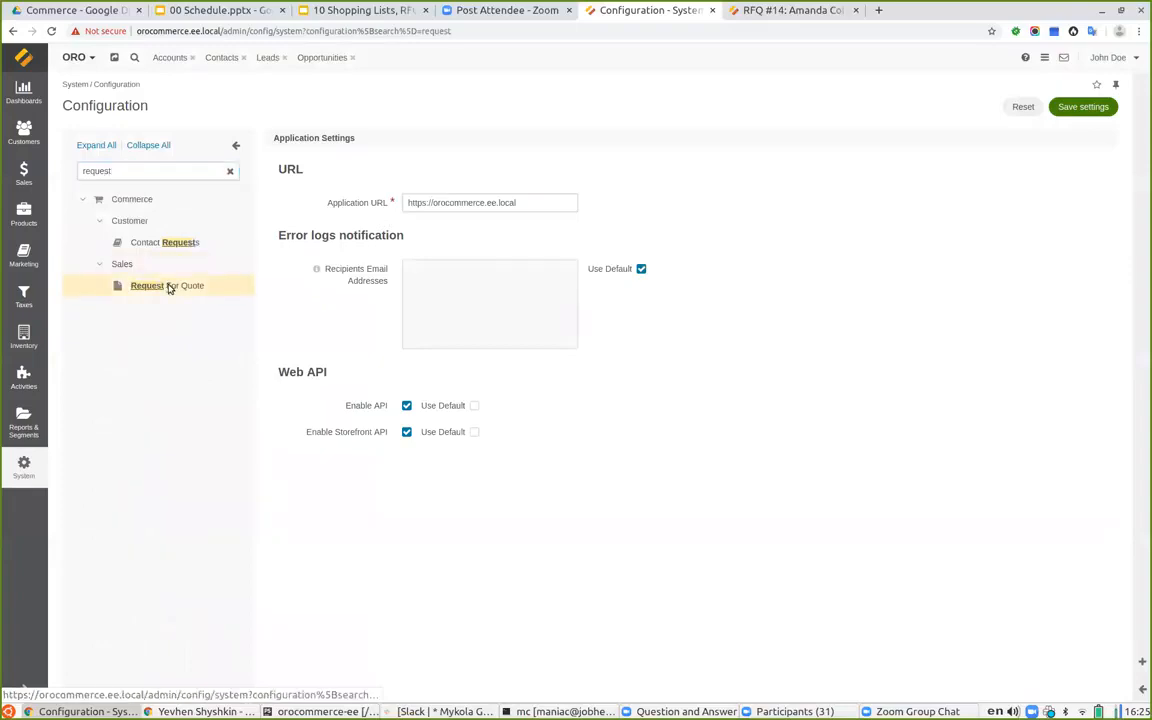
pyautogui.click(230, 172)
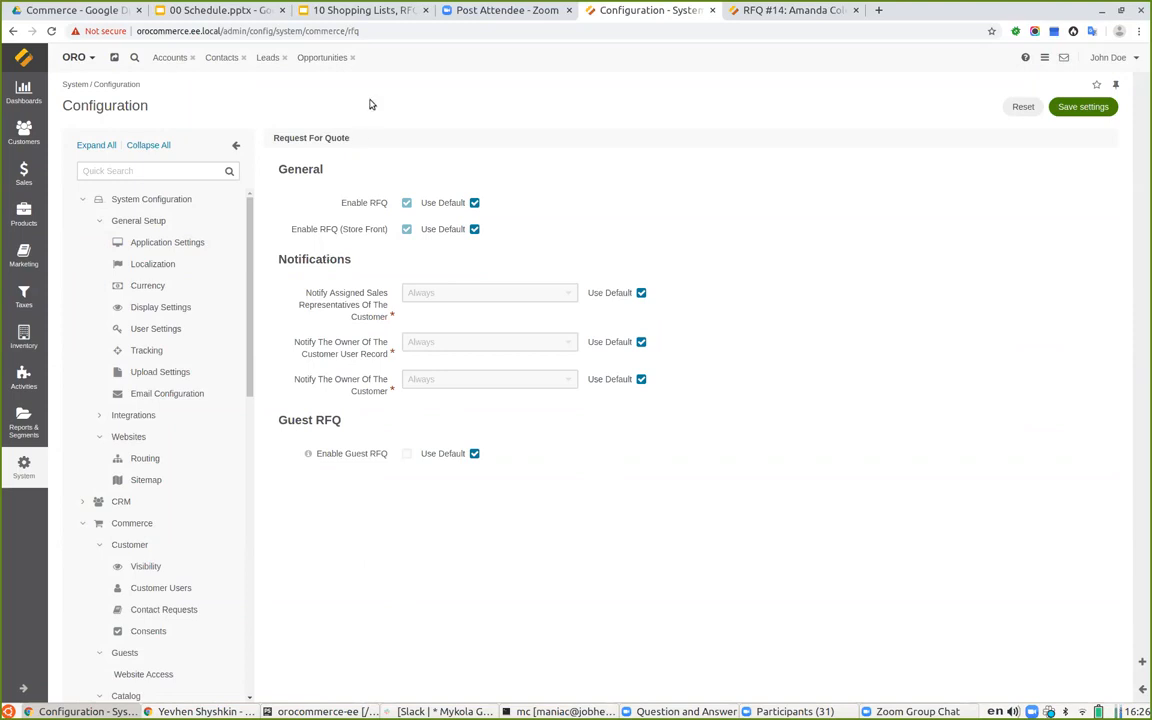
# - Switch to the Shopping Lists, RFQs, Quotes and Orders presentation in Google Slides and show the "Quote: General concepts" slide
pyautogui.click(360, 9)
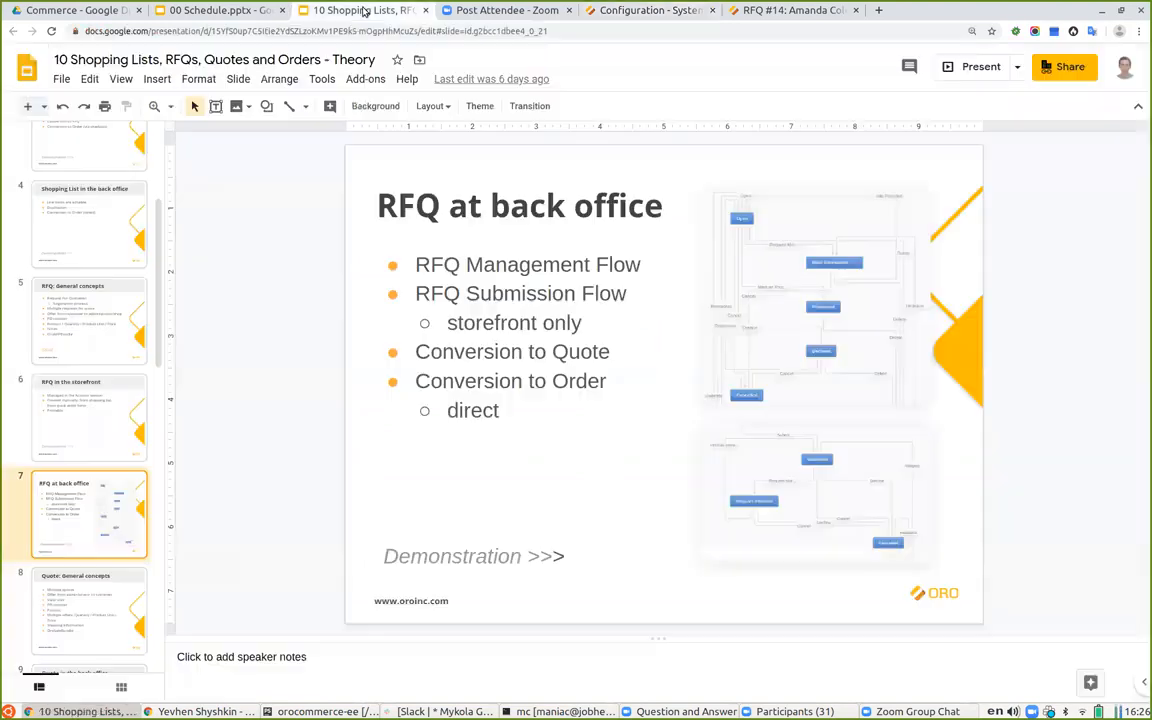
pyautogui.scroll(-1, 88, 330)
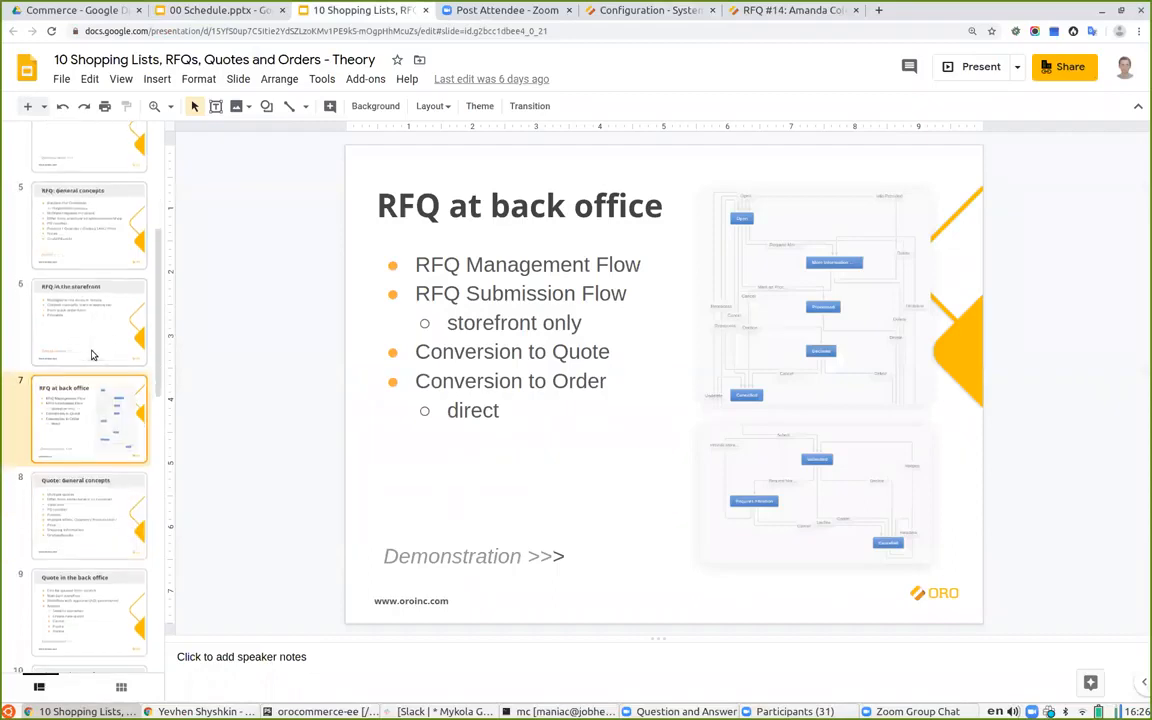
pyautogui.click(88, 513)
pyautogui.scroll(-2, 85, 330)
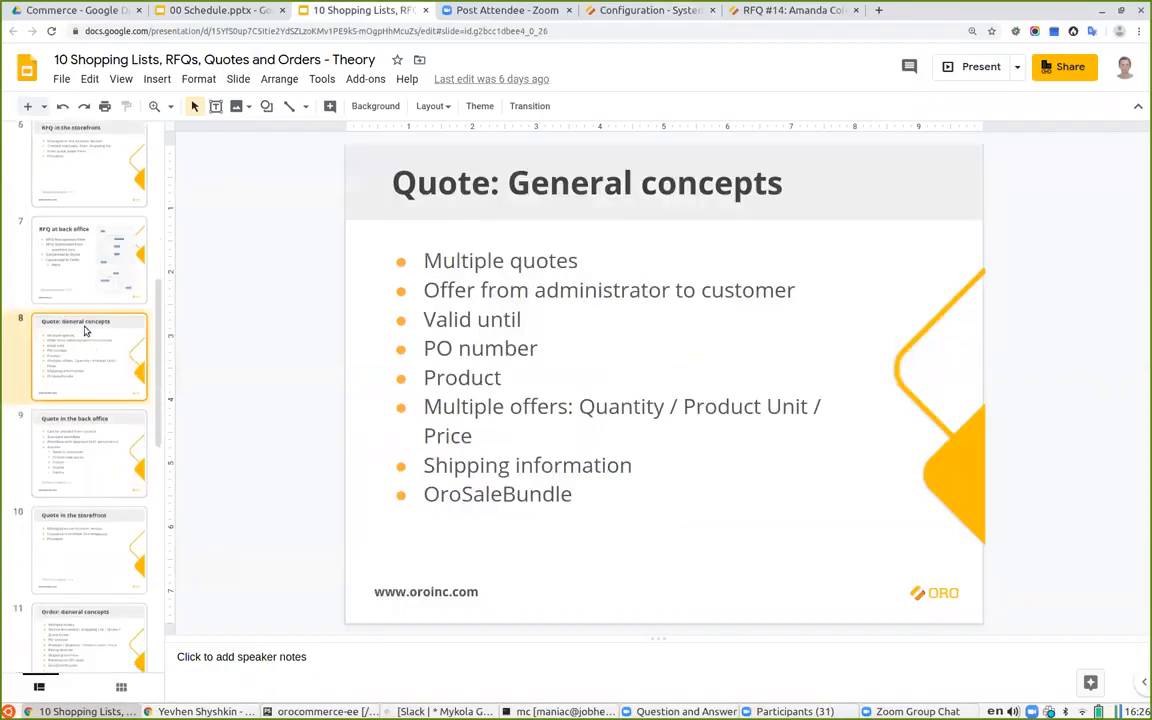
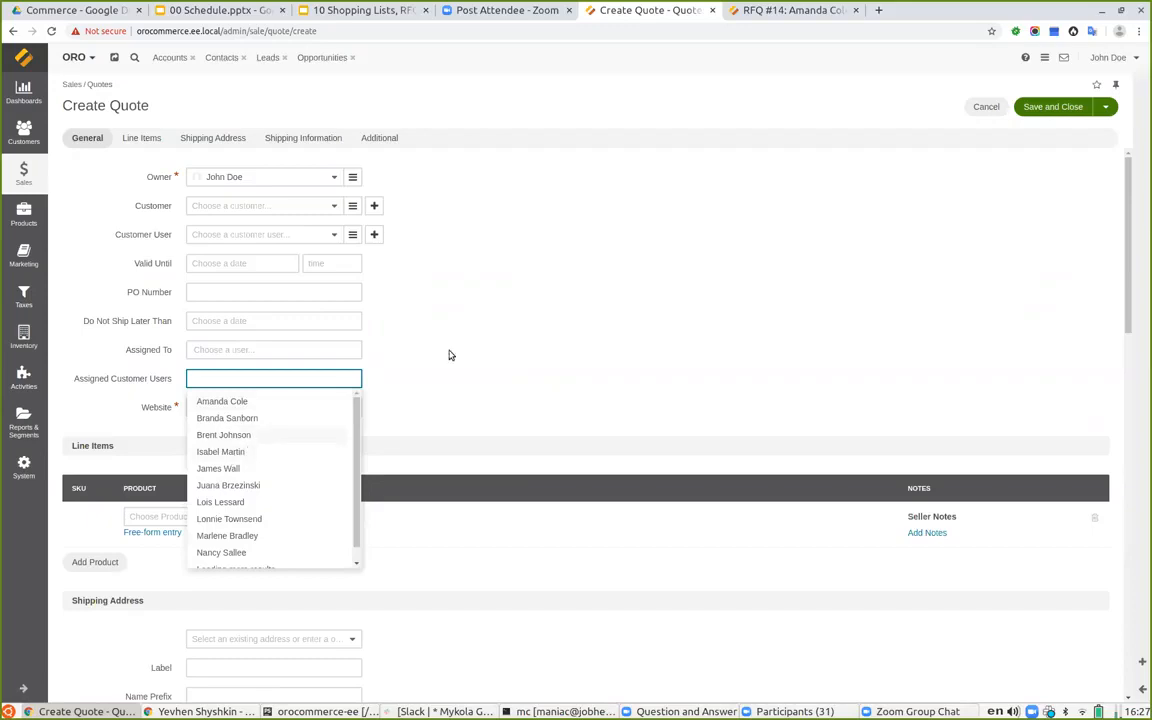
# - Examine the blank quote form's general, line item, shipping address, shipping information and additional fields
pyautogui.scroll(-1, 122, 446)
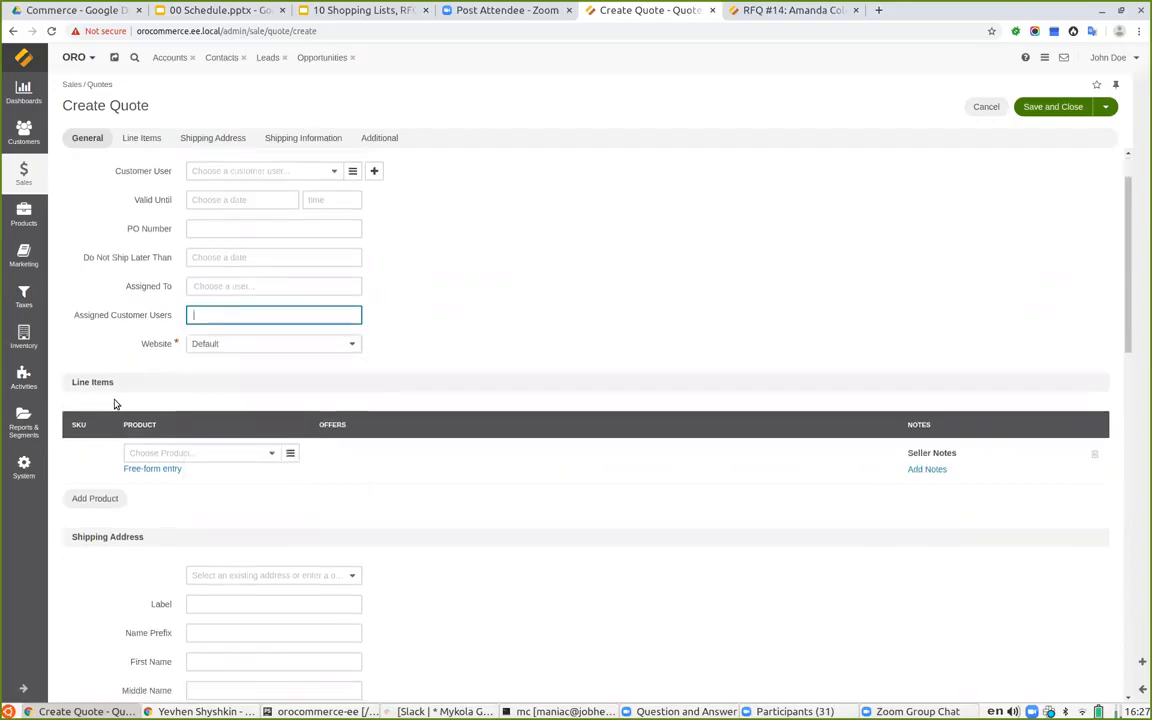
pyautogui.scroll(-4, 200, 420)
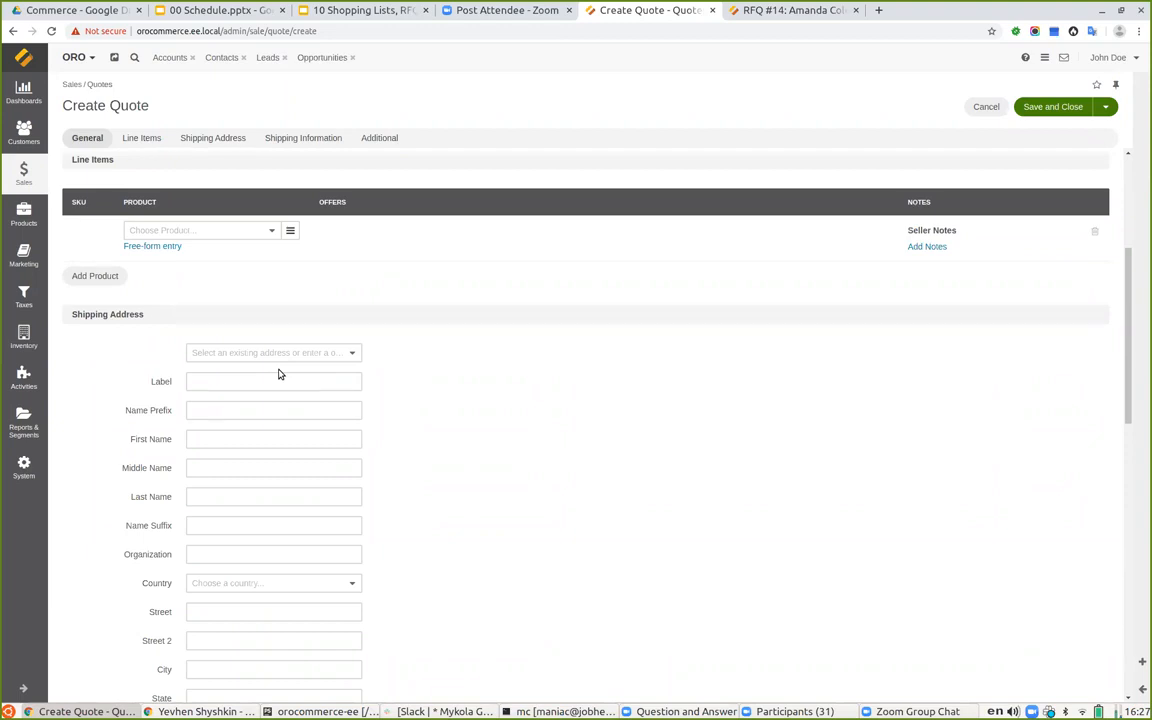
pyautogui.scroll(-4, 306, 442)
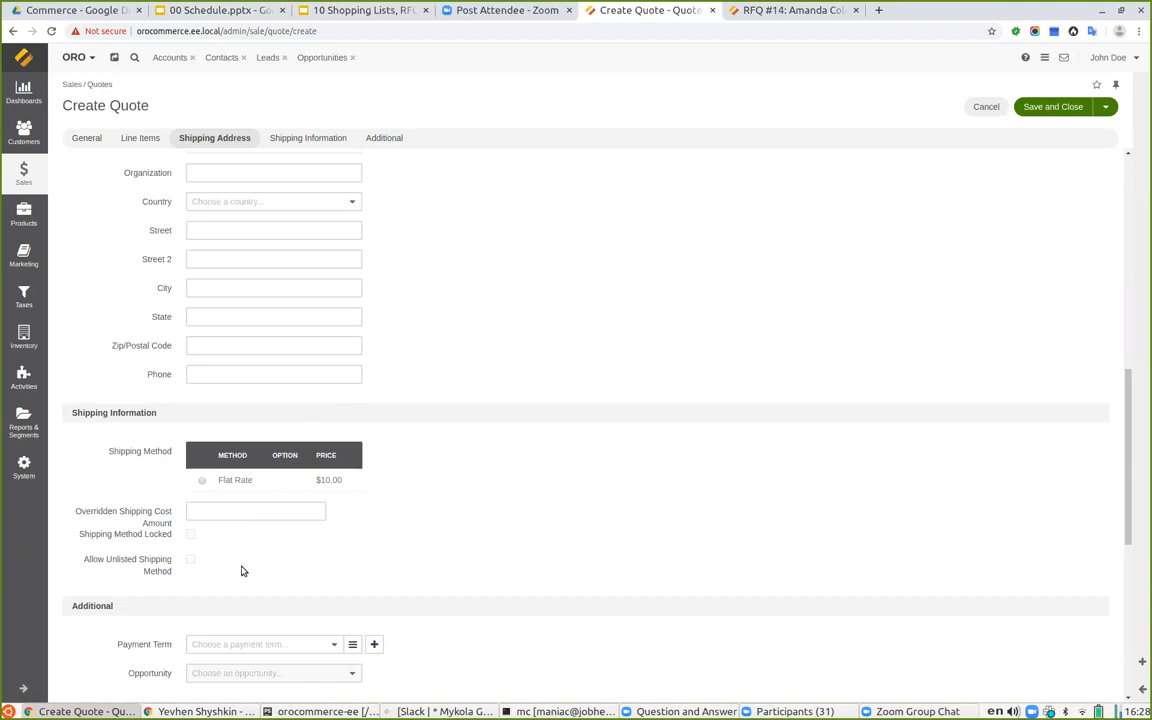
pyautogui.click(204, 516)
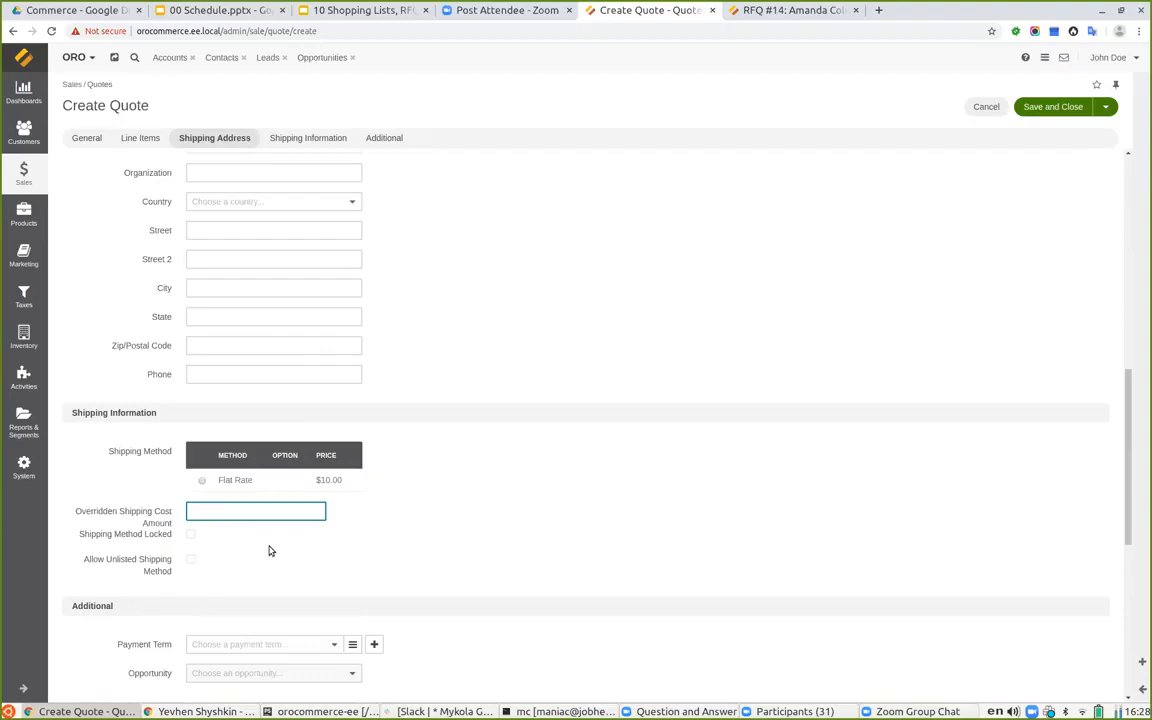
pyautogui.scroll(-1, 283, 545)
pyautogui.scroll(-1, 337, 509)
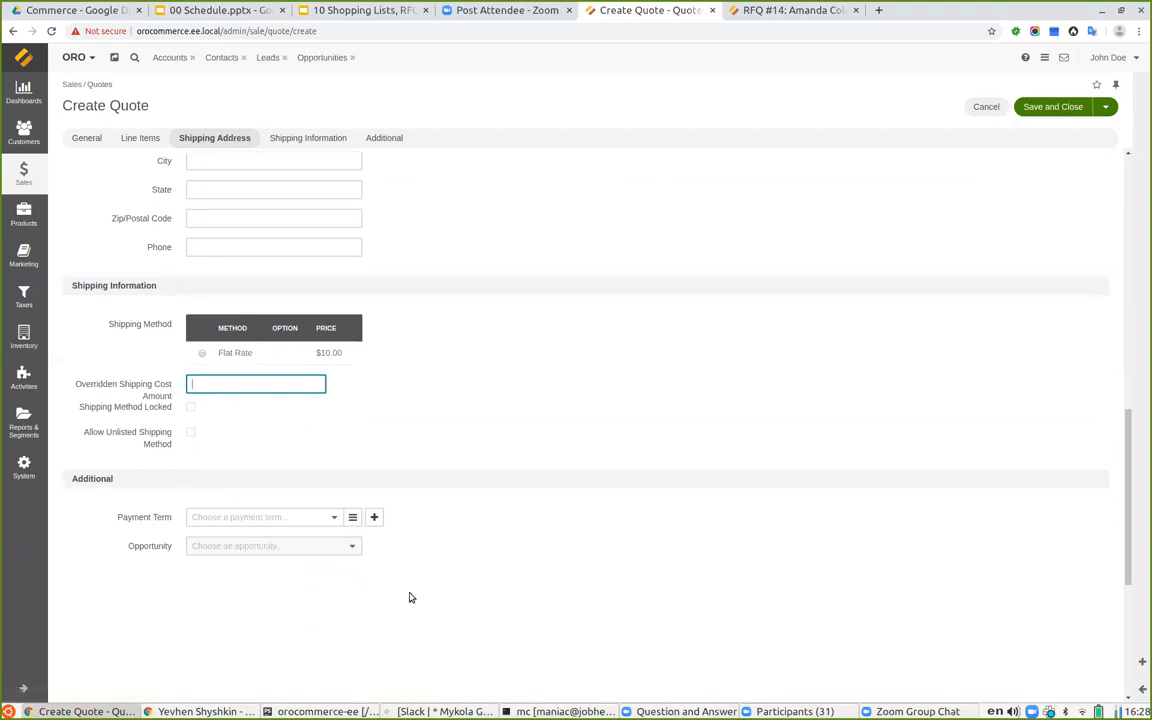
pyautogui.scroll(4, 445, 608)
pyautogui.scroll(6, 445, 608)
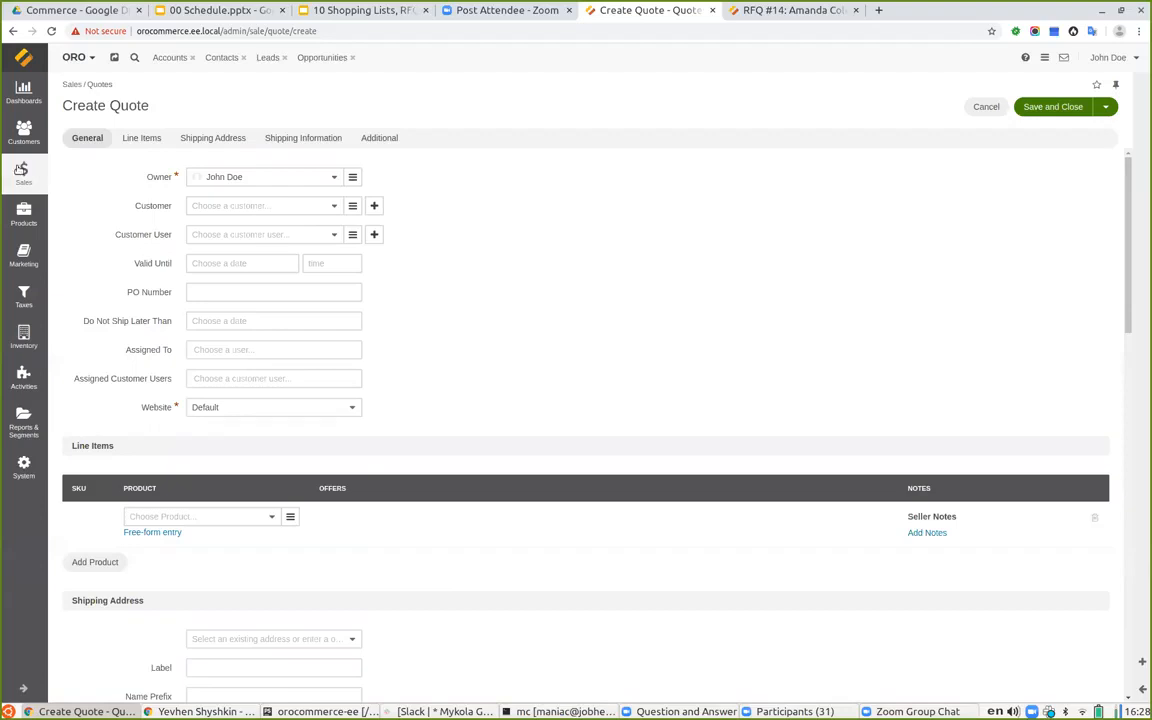
# - Open RFQ #14 from the requests for quote list and create a quote from it
pyautogui.click(18, 158)
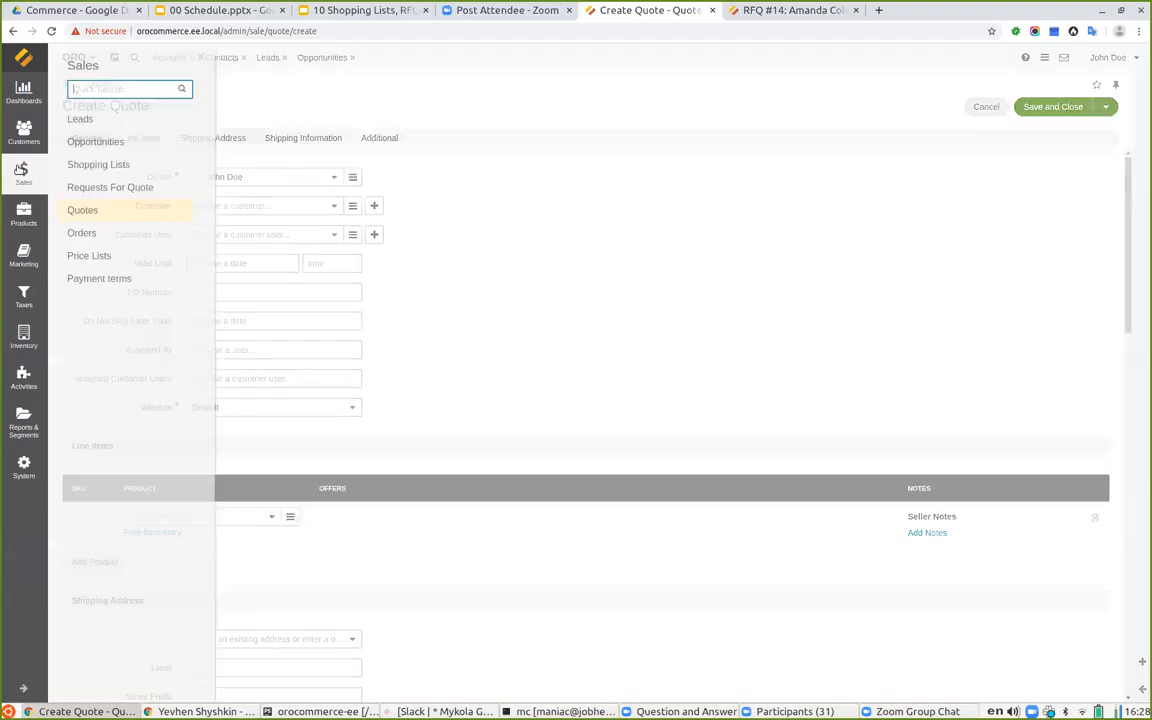
pyautogui.click(100, 188)
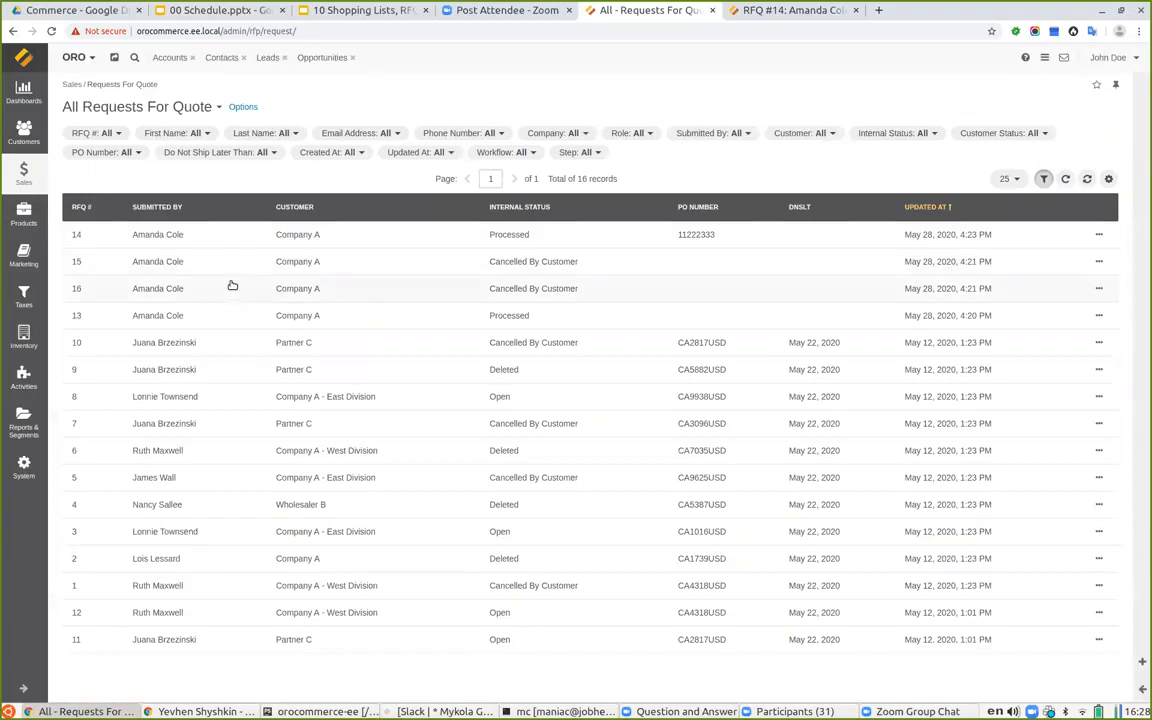
pyautogui.click(330, 236)
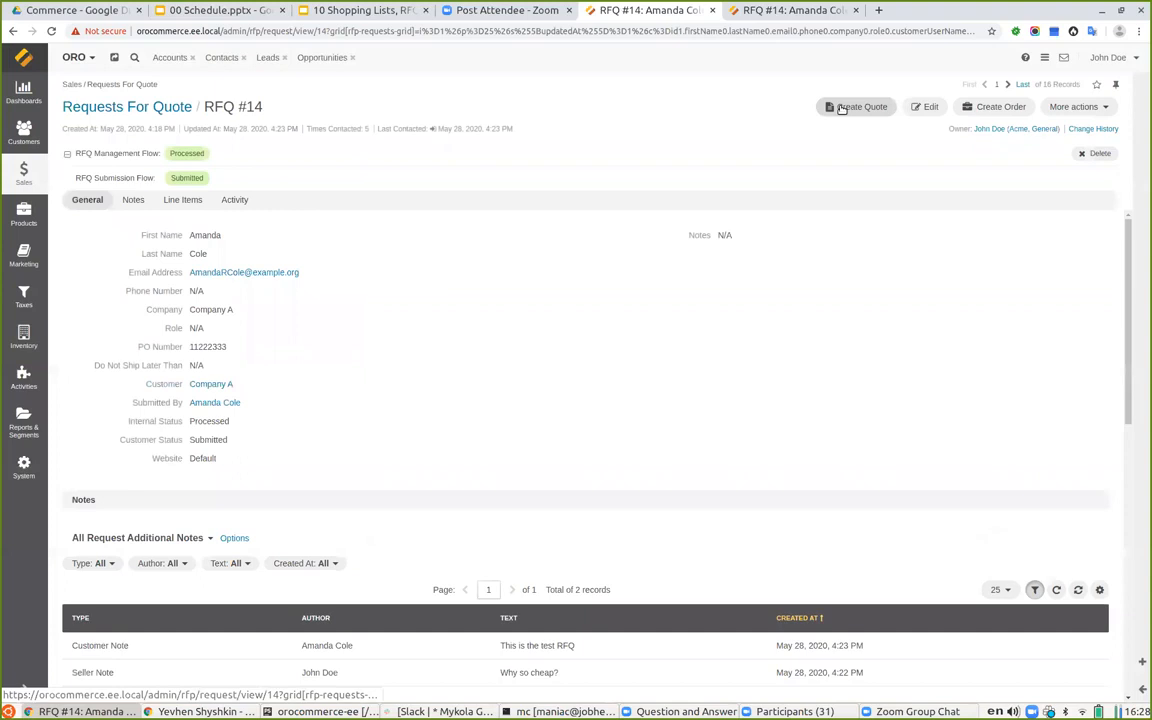
pyautogui.click(842, 108)
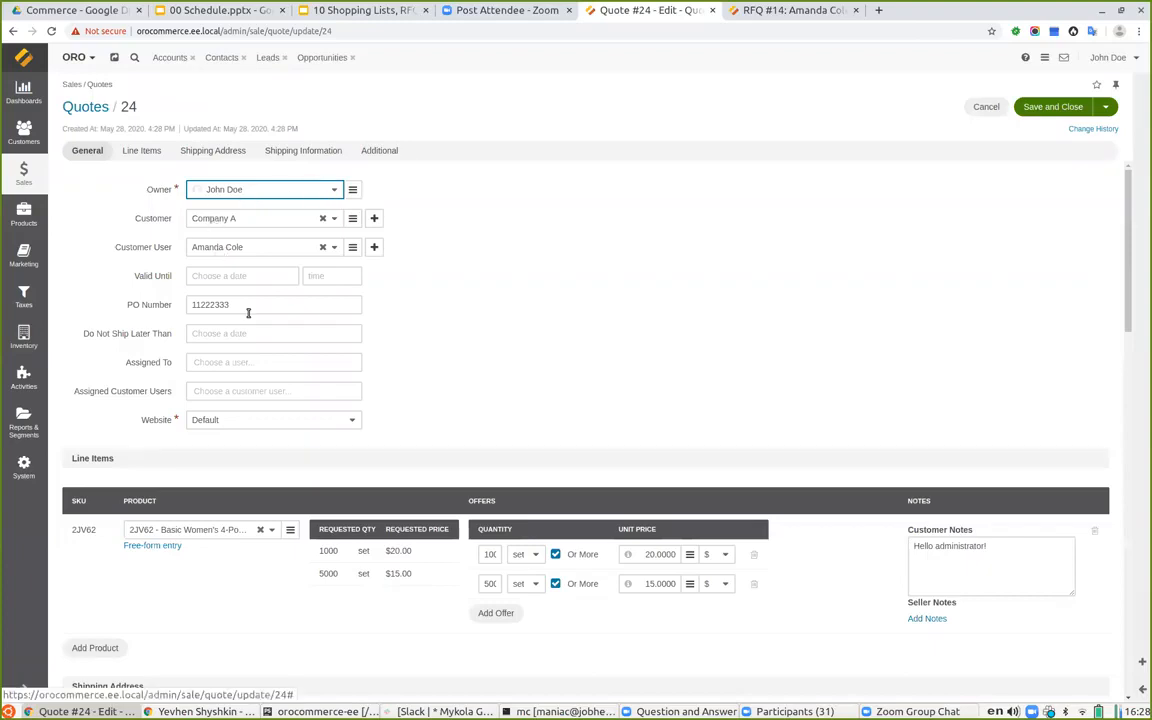
# - Remove the 5000-set offer from the 2JV62 line item of the quote
pyautogui.scroll(-1, 560, 440)
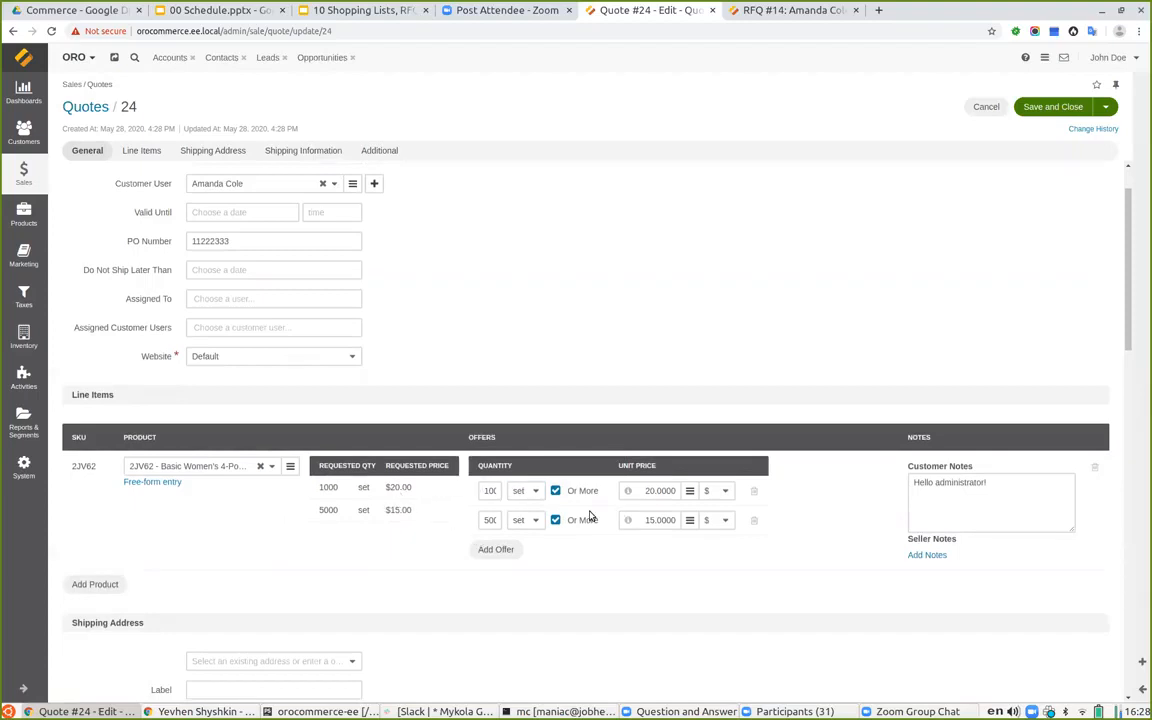
pyautogui.doubleClick(499, 491)
pyautogui.doubleClick(489, 520)
pyautogui.click(753, 521)
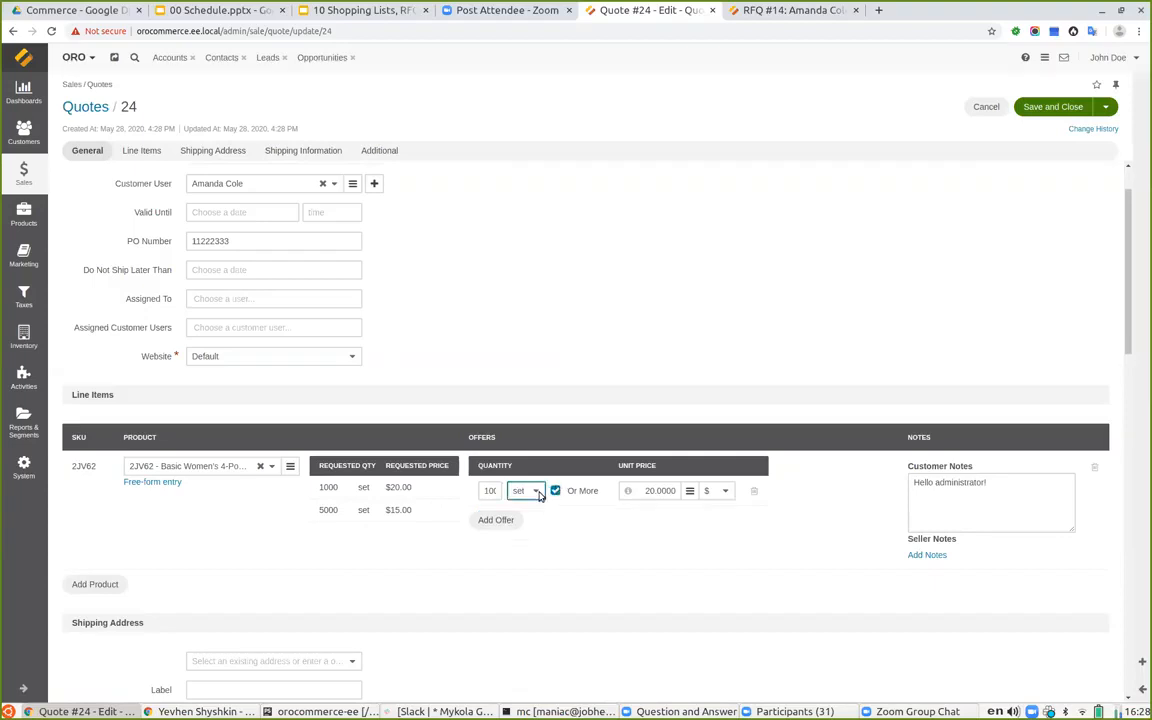
# - Add an offer of exactly 1200 sets at a unit price of $19 to the 2JV62 line item, without "Or More"
pyautogui.click(502, 520)
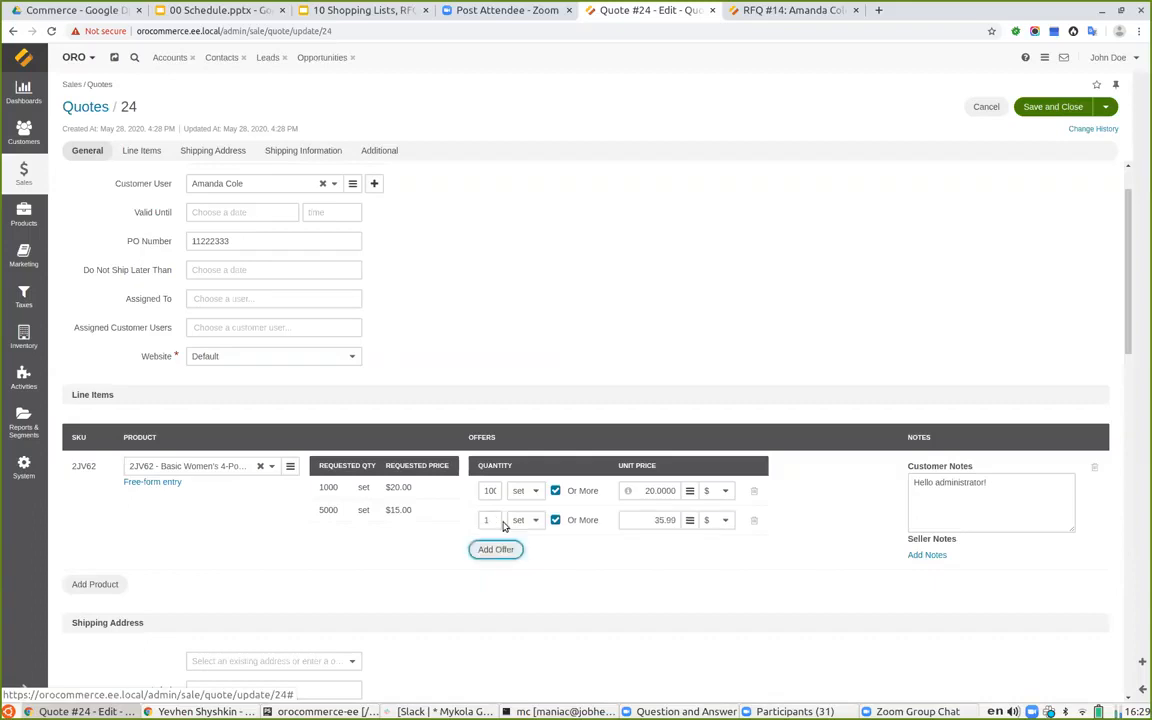
pyautogui.doubleClick(488, 520)
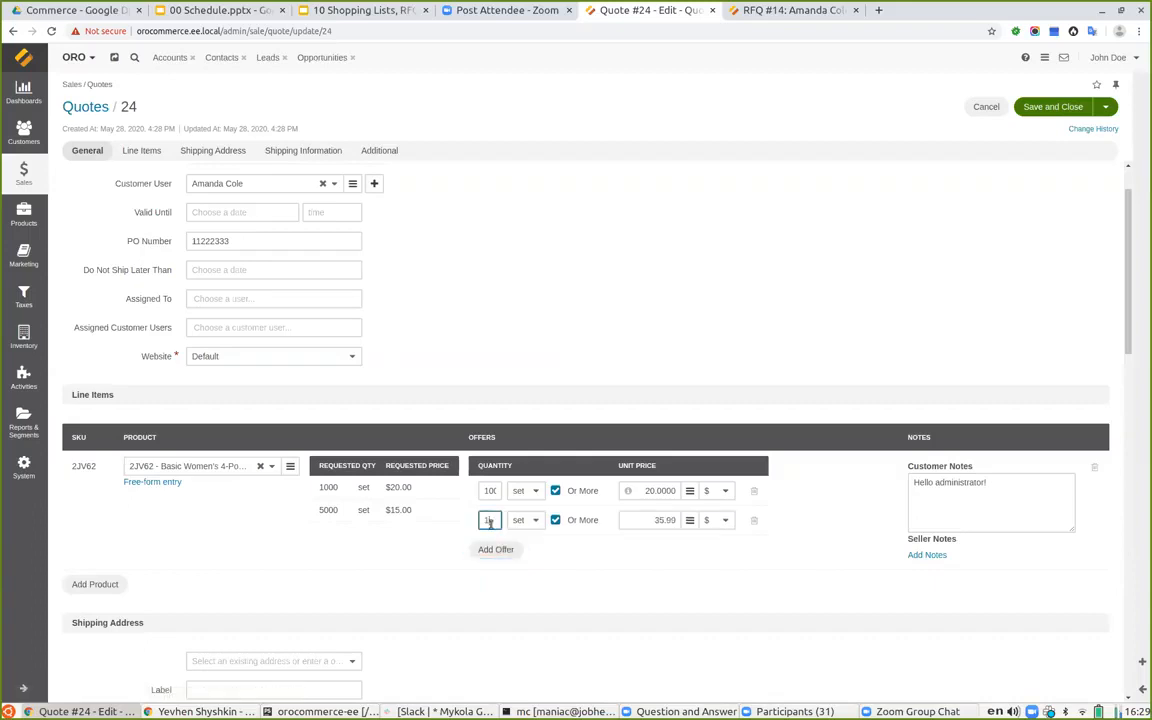
pyautogui.write('28.79')
pyautogui.click(555, 520)
pyautogui.moveTo(650, 517); pyautogui.dragTo(682, 524)
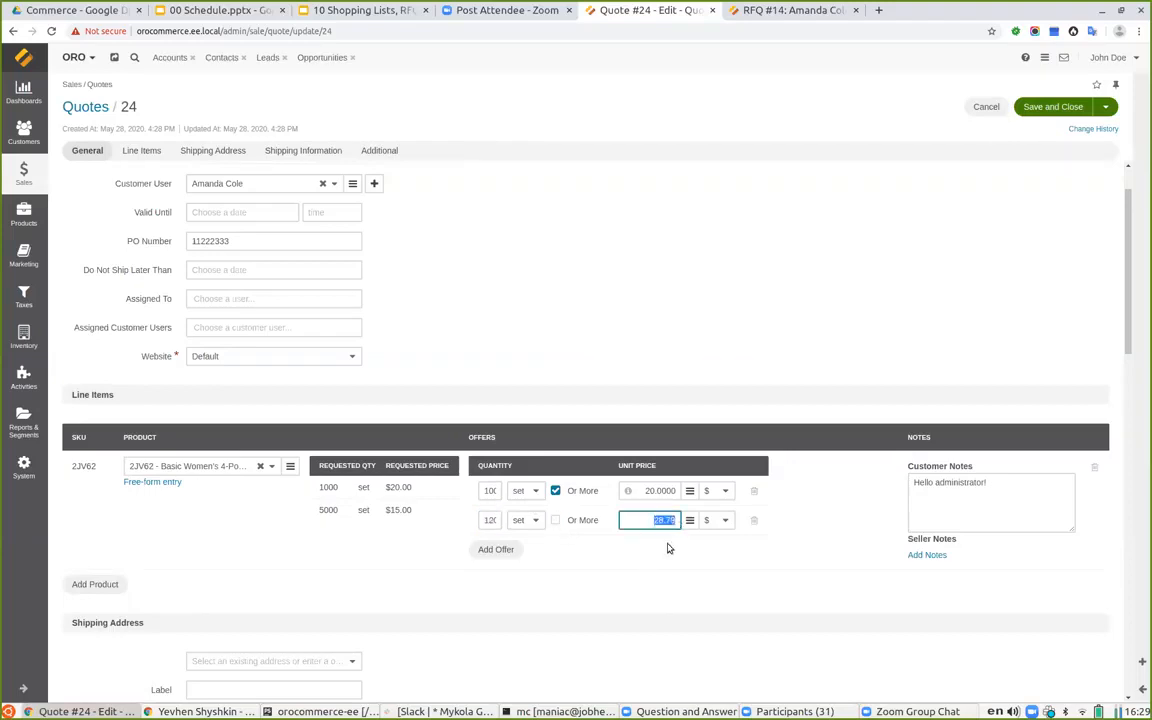
pyautogui.write('19')
pyautogui.click(721, 552)
pyautogui.scroll(-1, 226, 556)
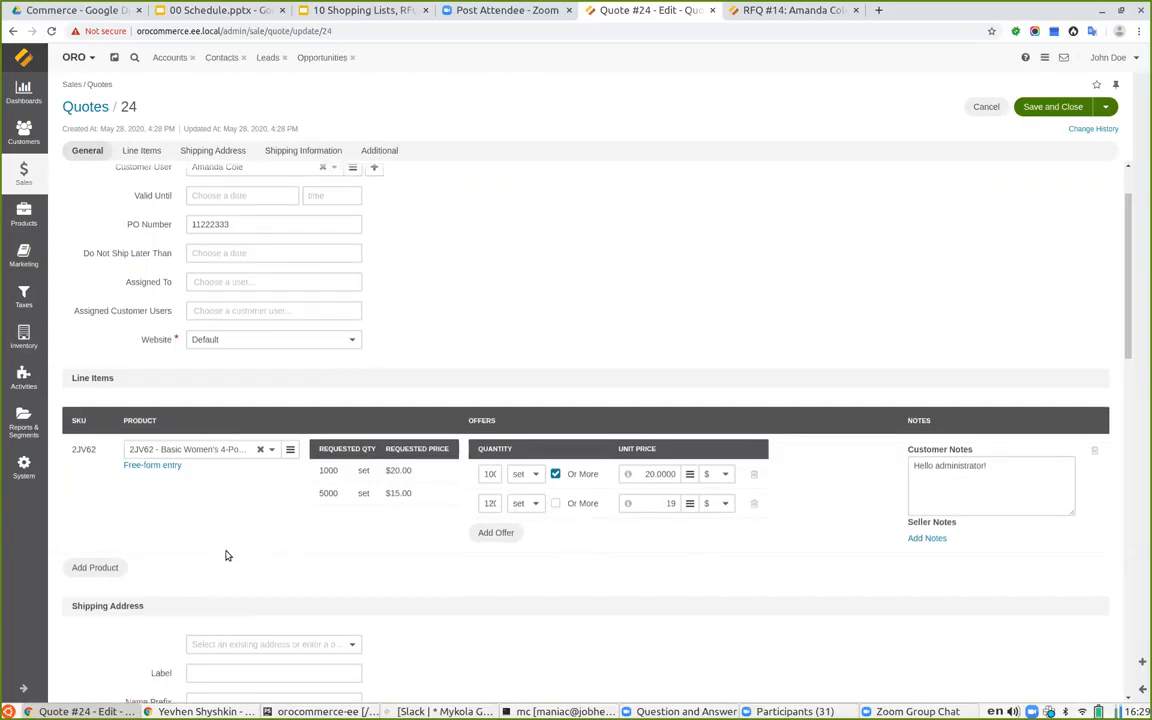
# - View the existing shipping addresses offered for the quote without selecting one
pyautogui.click(250, 534)
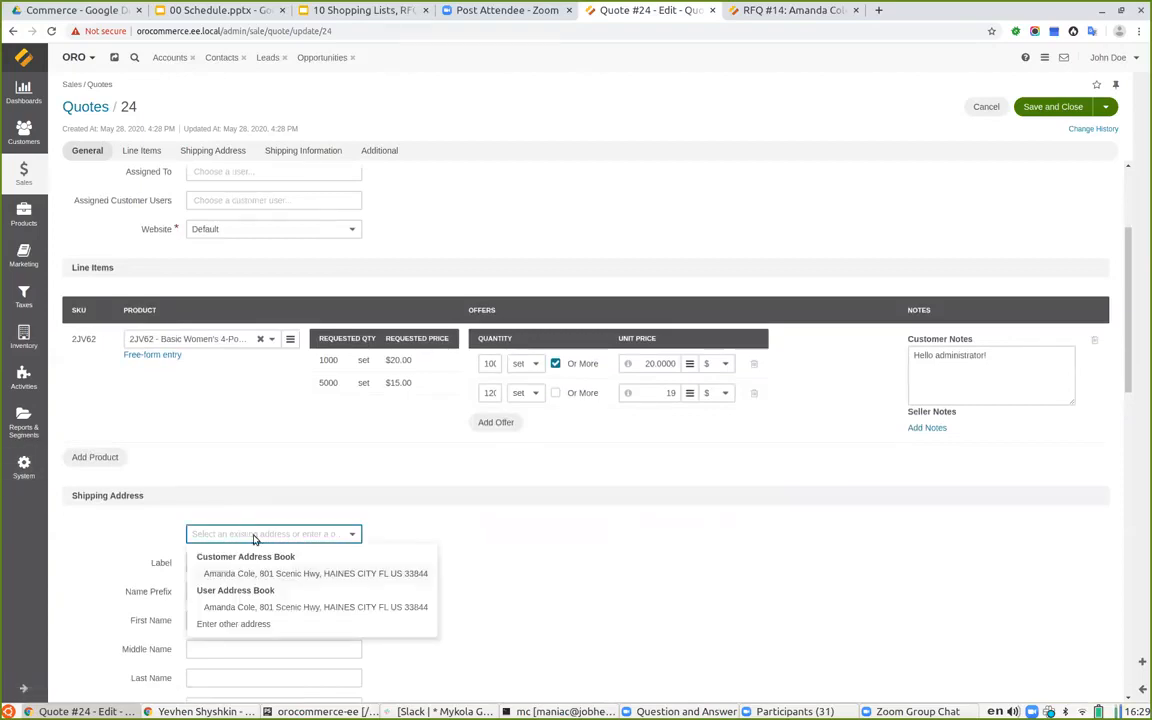
pyautogui.click(254, 540)
pyautogui.click(237, 535)
# - Choose Flat Rate shipping with an overridden cost of 20, lock the shipping method, and save and close the quote
pyautogui.scroll(-5, 244, 535)
pyautogui.click(228, 505)
pyautogui.click(200, 535)
pyautogui.click(207, 565)
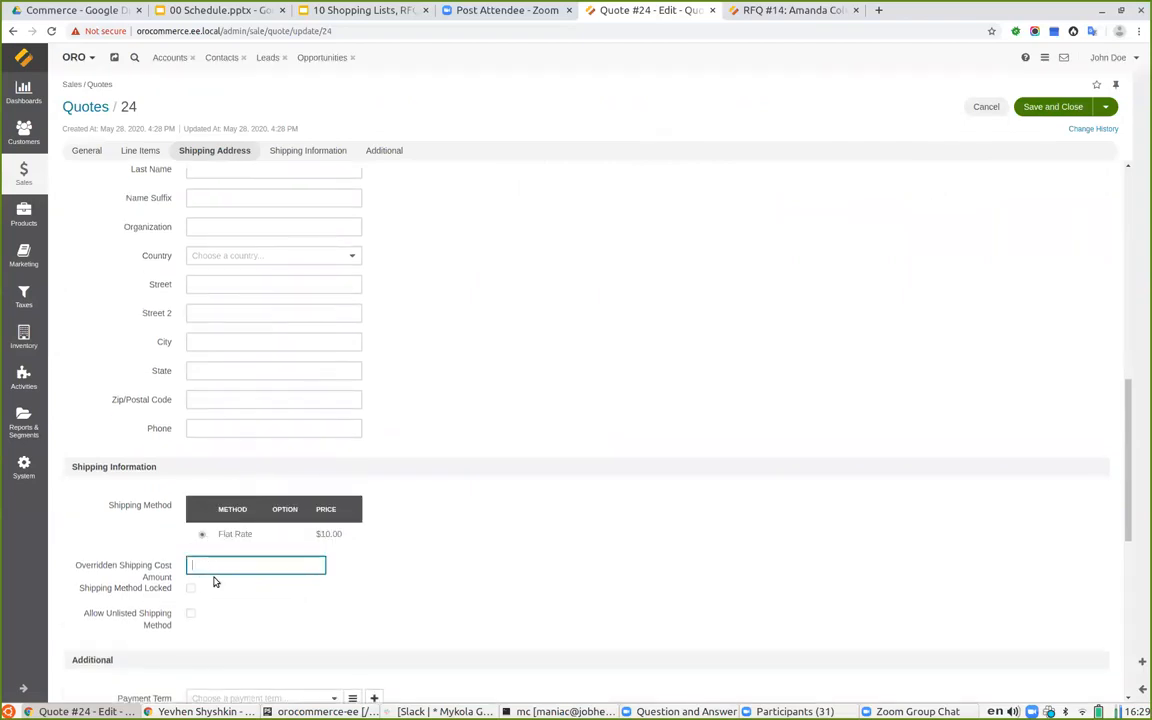
pyautogui.scroll(5, 347, 494)
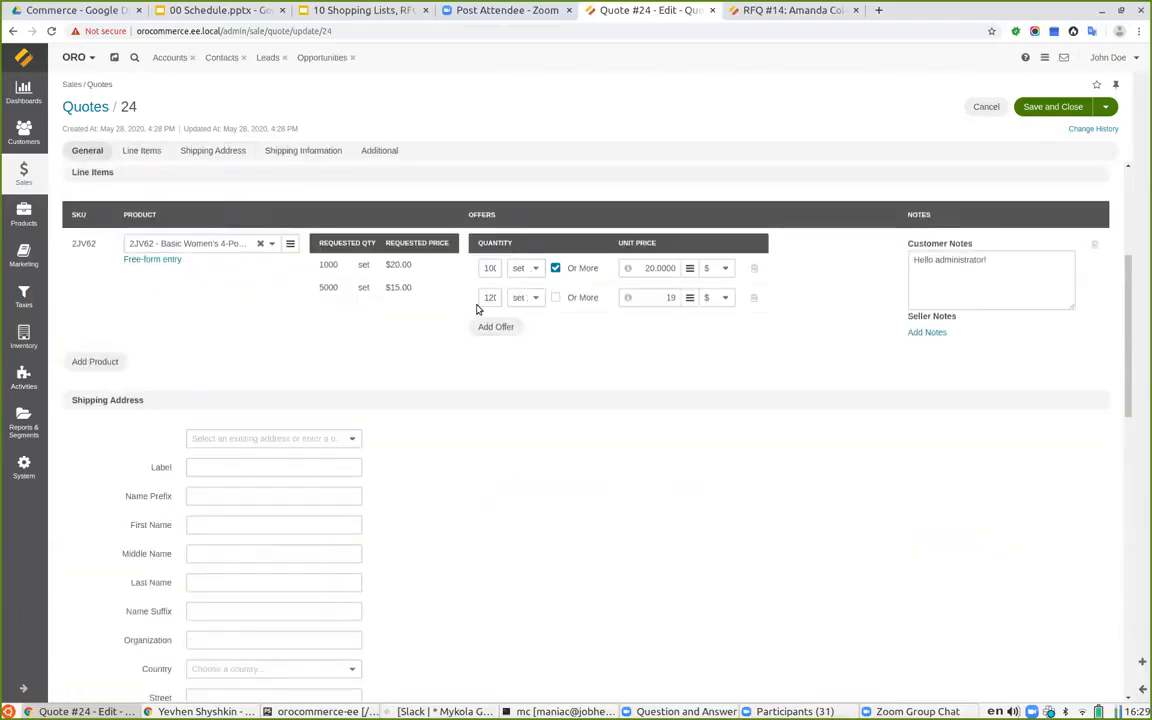
pyautogui.scroll(-6, 432, 386)
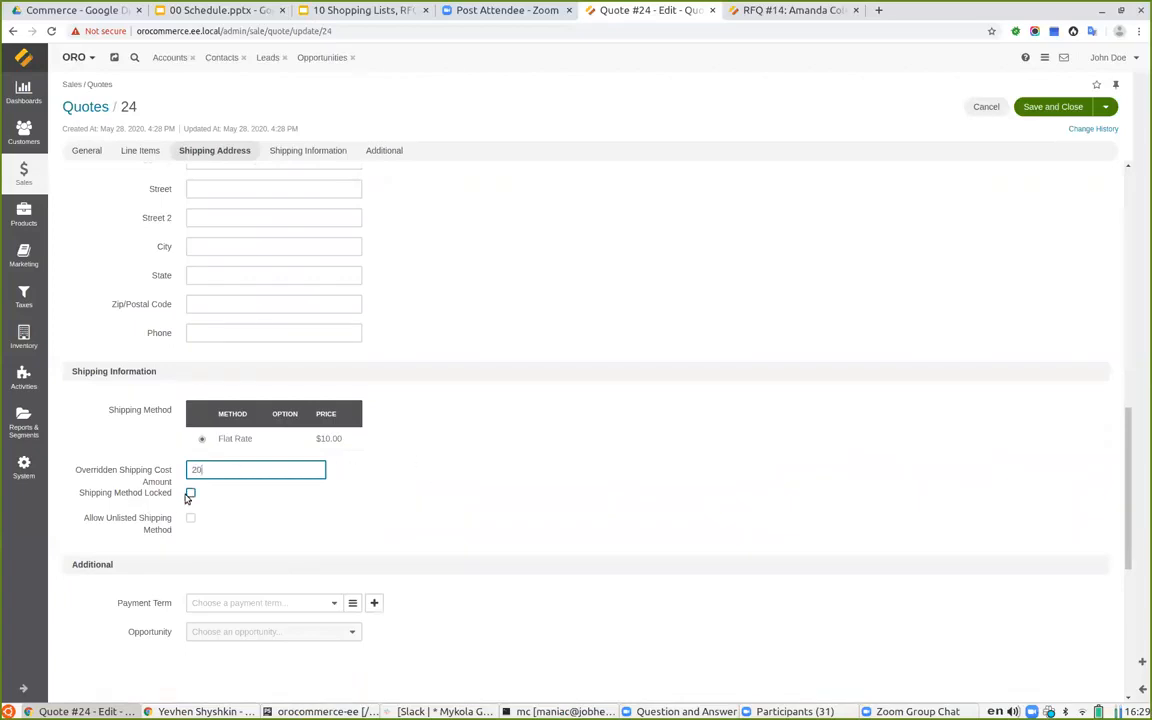
pyautogui.click(190, 493)
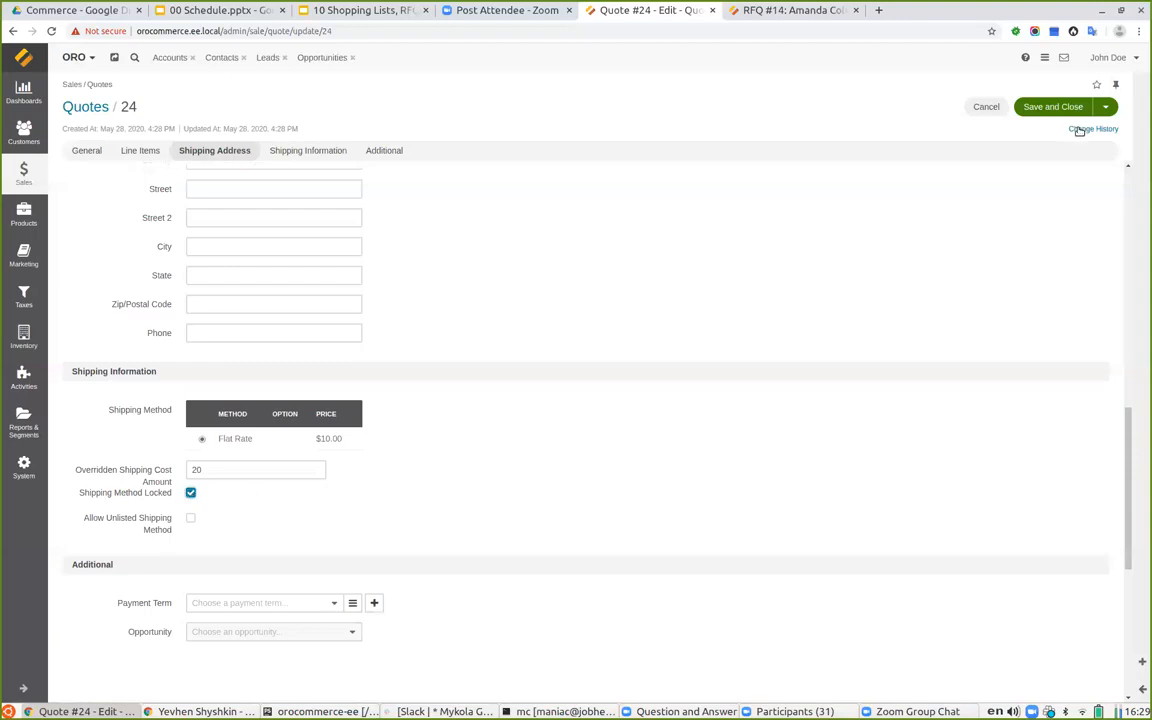
pyautogui.click(1049, 108)
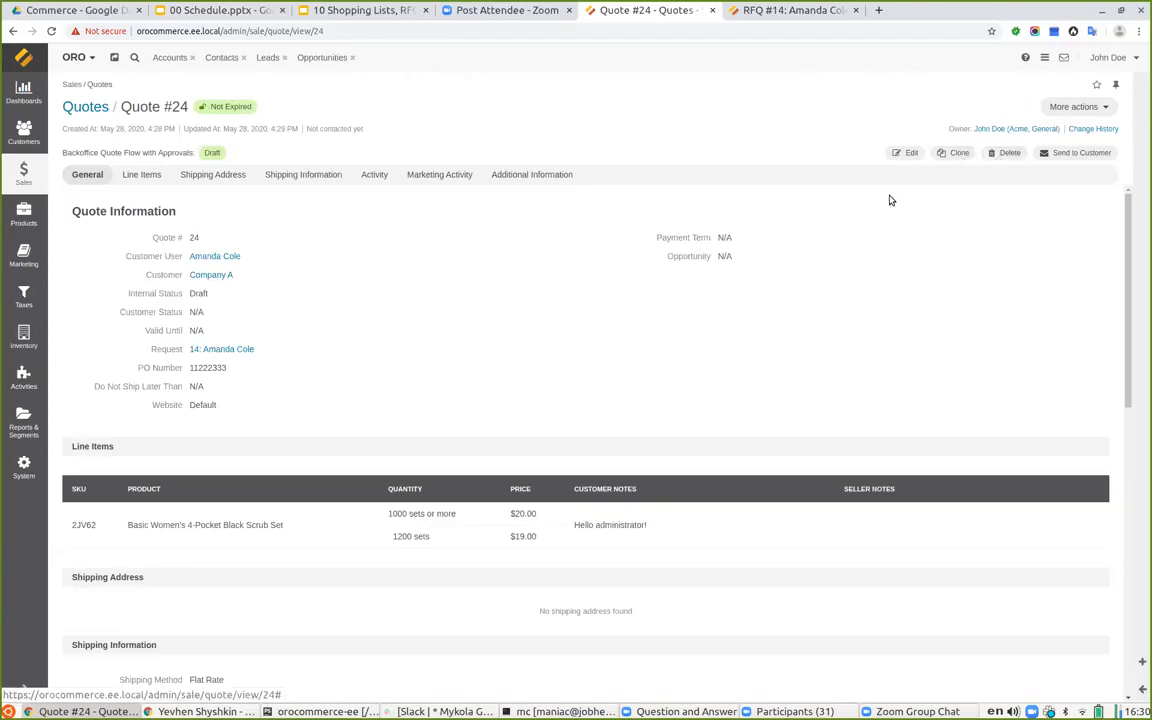
# - Review the draft quote #24 and send it to the customer with the quote_email_link email template
pyautogui.scroll(-4, 403, 312)
pyautogui.scroll(4, 402, 309)
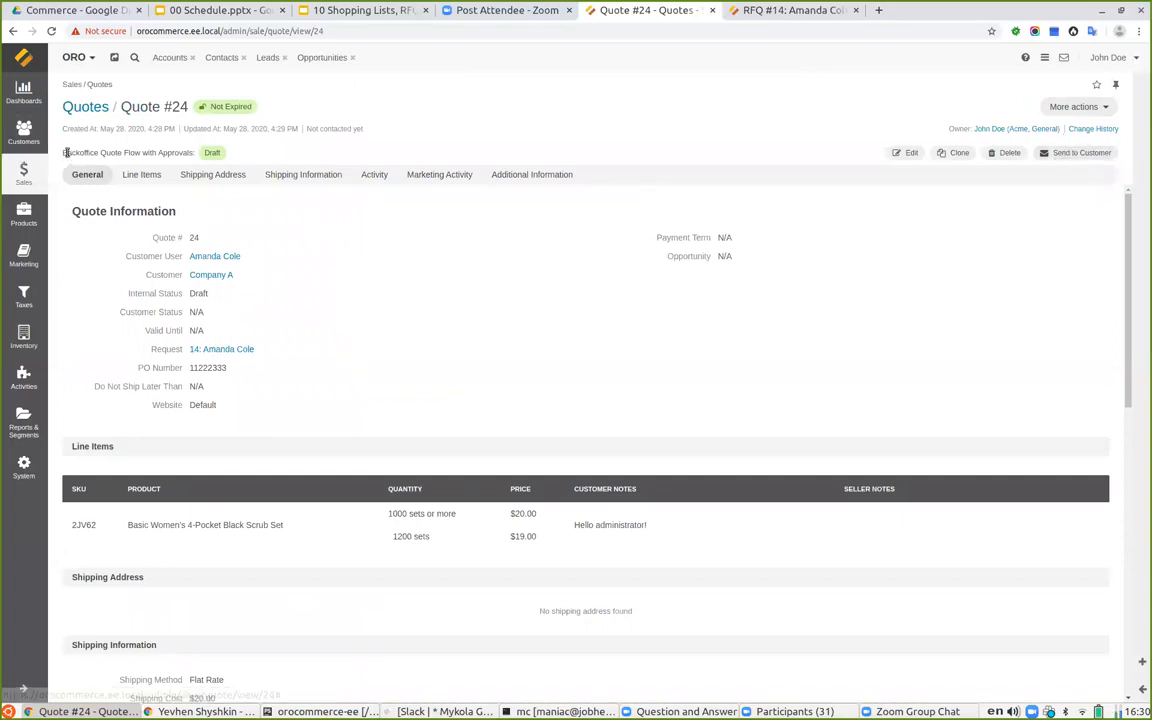
pyautogui.moveTo(63, 152); pyautogui.dragTo(240, 157)
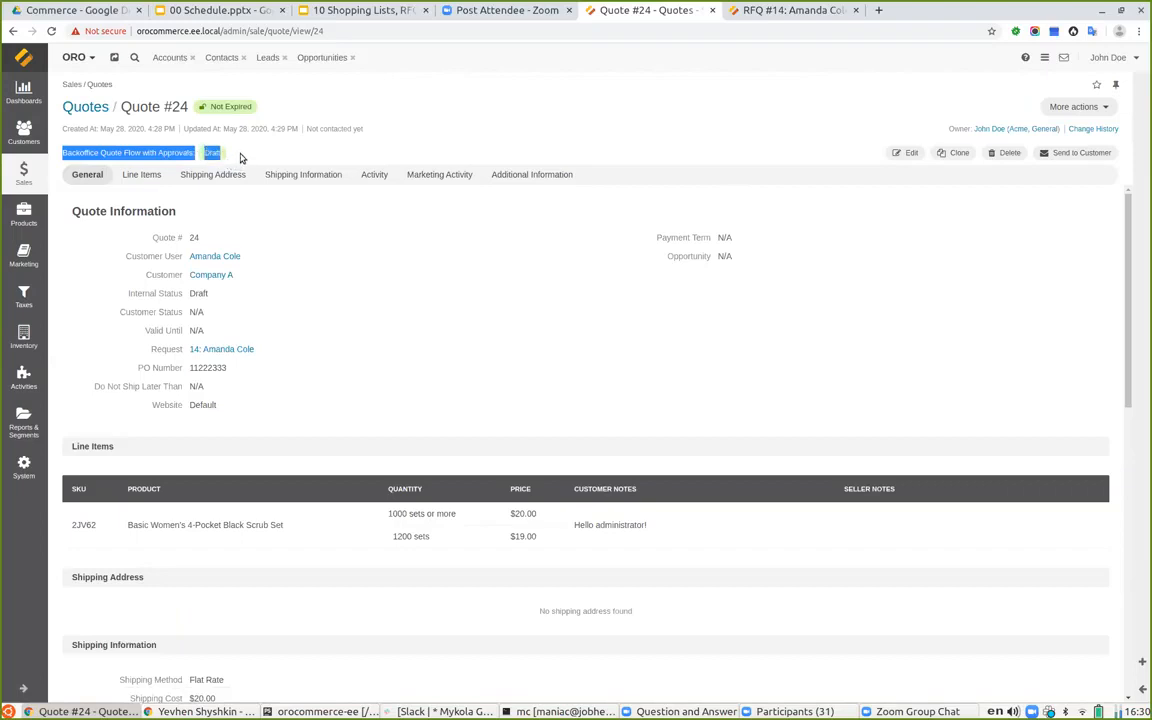
pyautogui.click(249, 153)
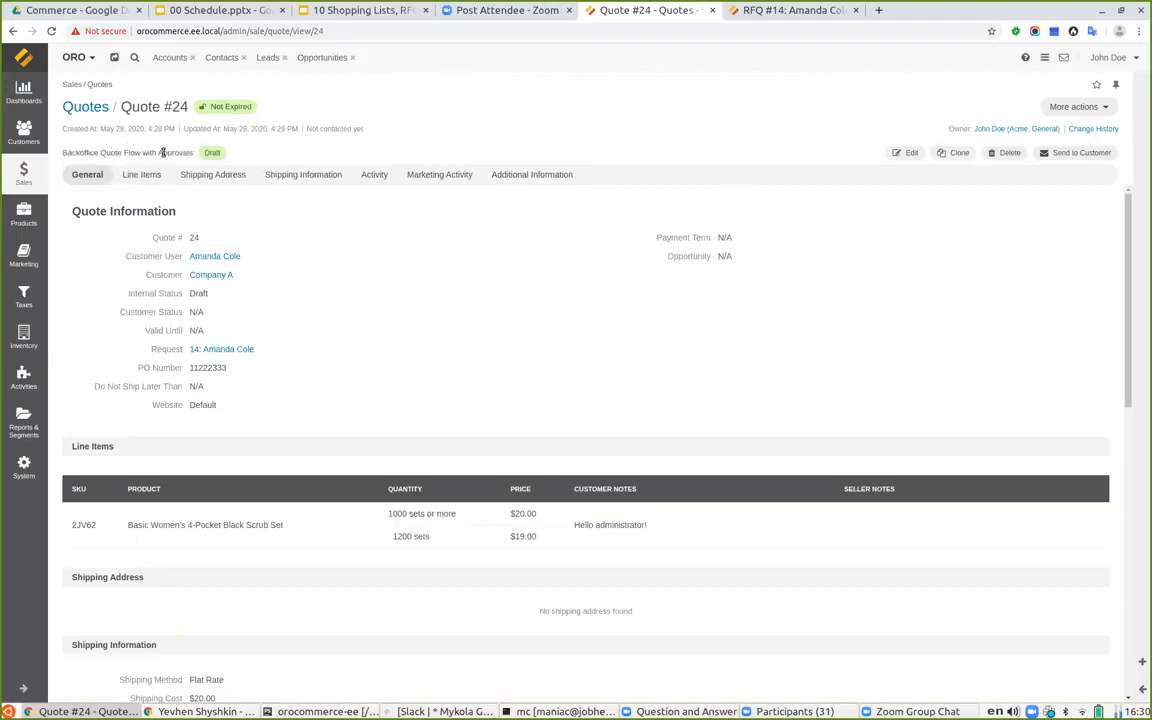
pyautogui.click(1085, 153)
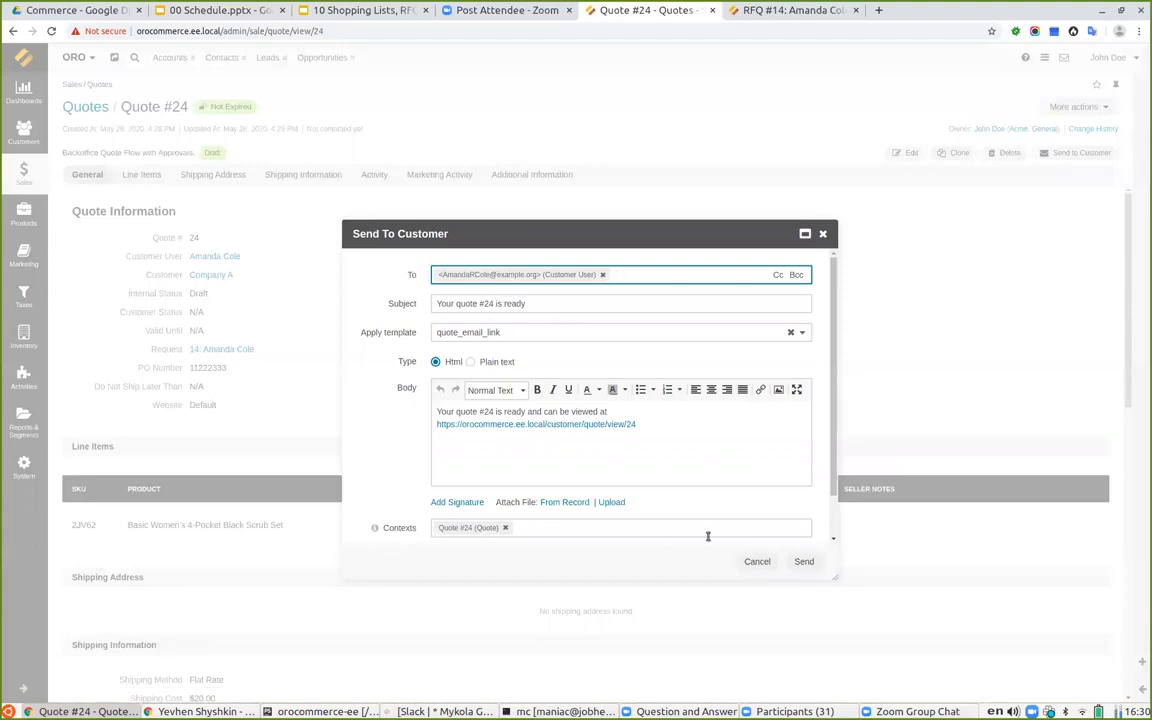
pyautogui.click(802, 562)
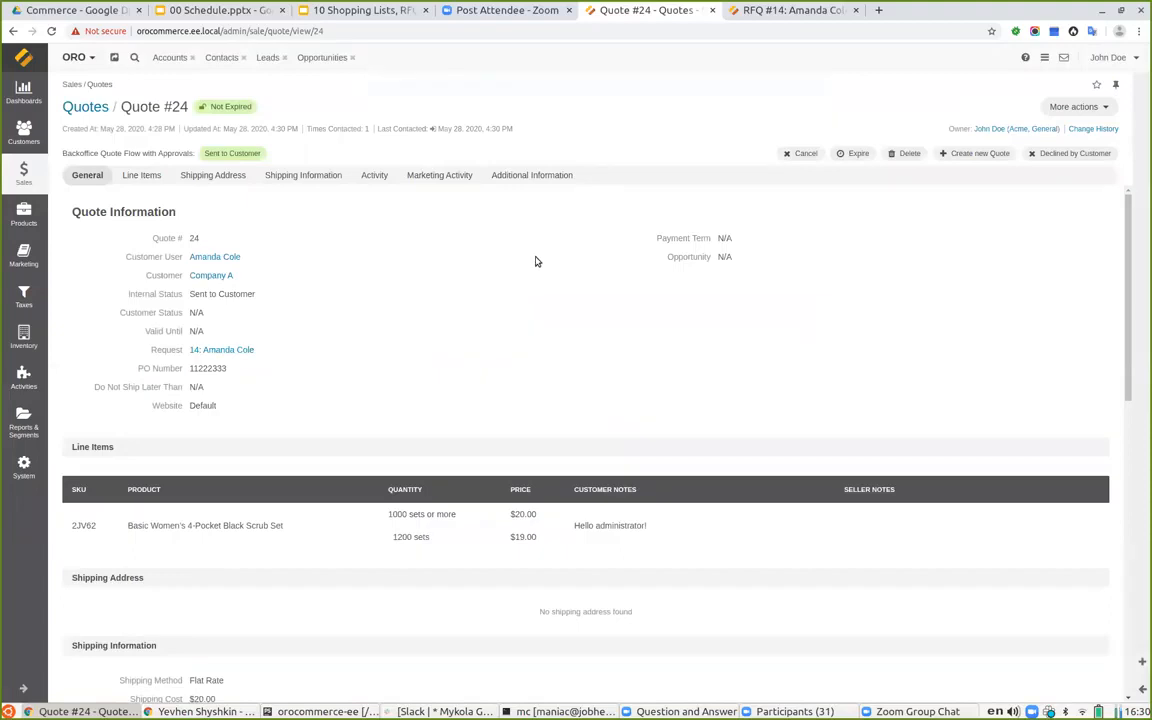
# - Open the system workflows list and filter it to workflows whose related entity is Quote
pyautogui.click(25, 466)
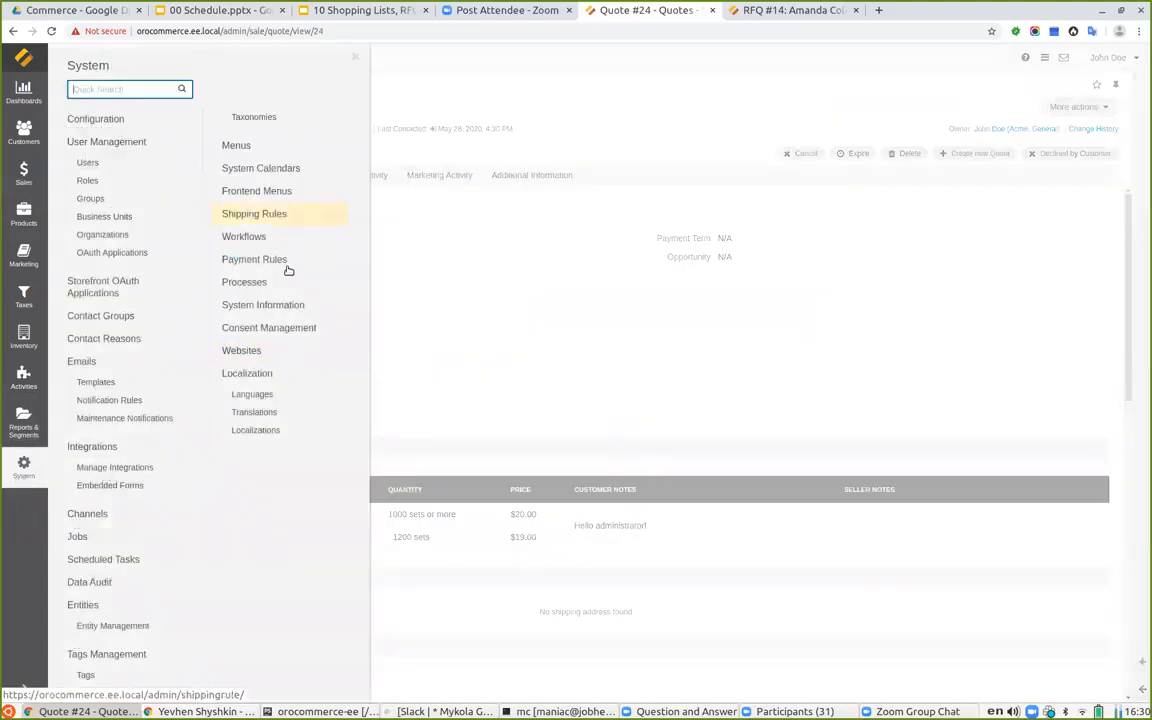
pyautogui.click(265, 237)
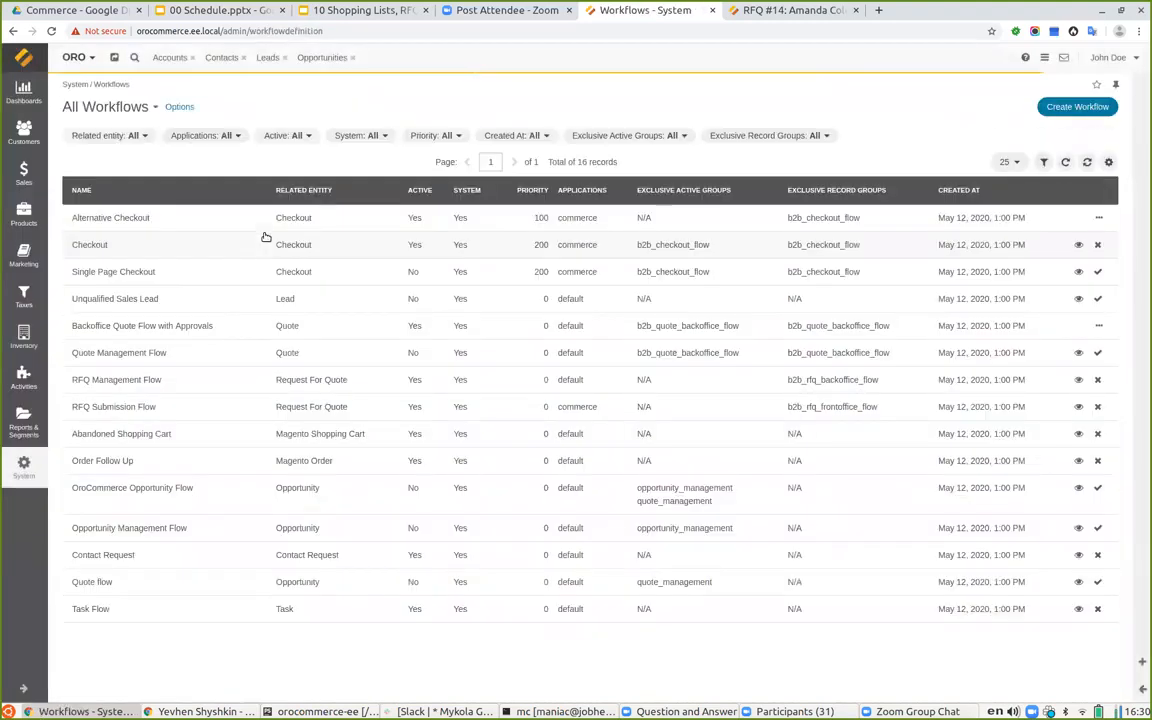
pyautogui.click(122, 135)
pyautogui.click(111, 201)
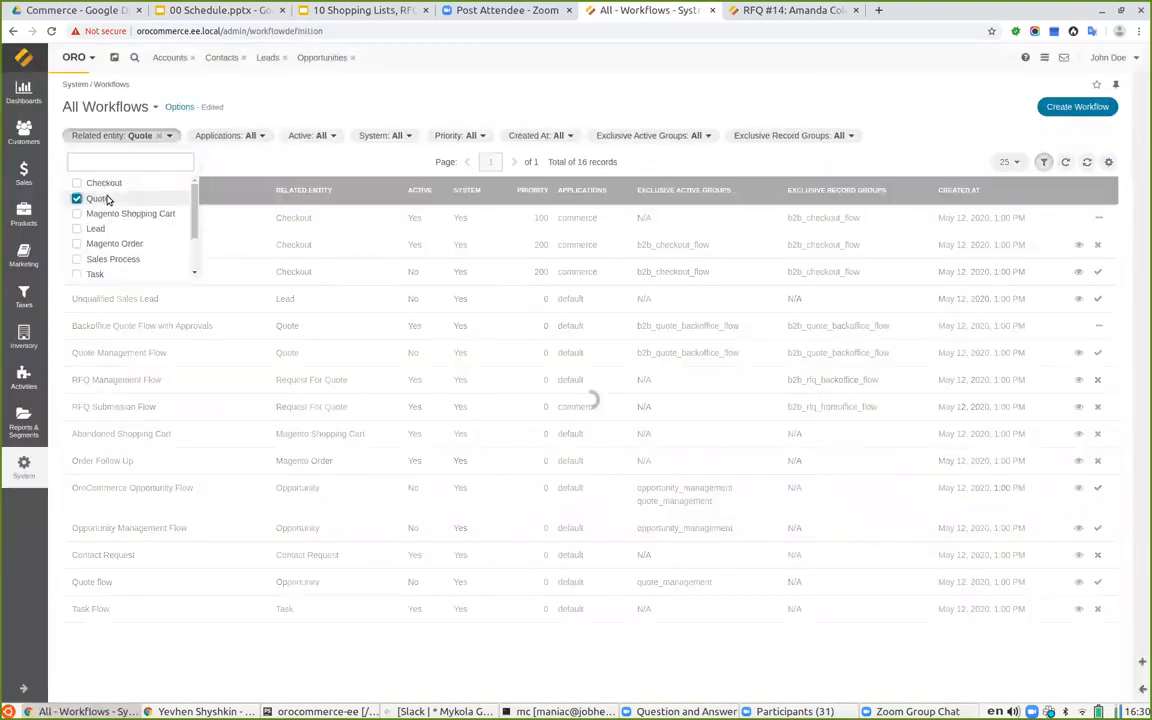
pyautogui.click(321, 493)
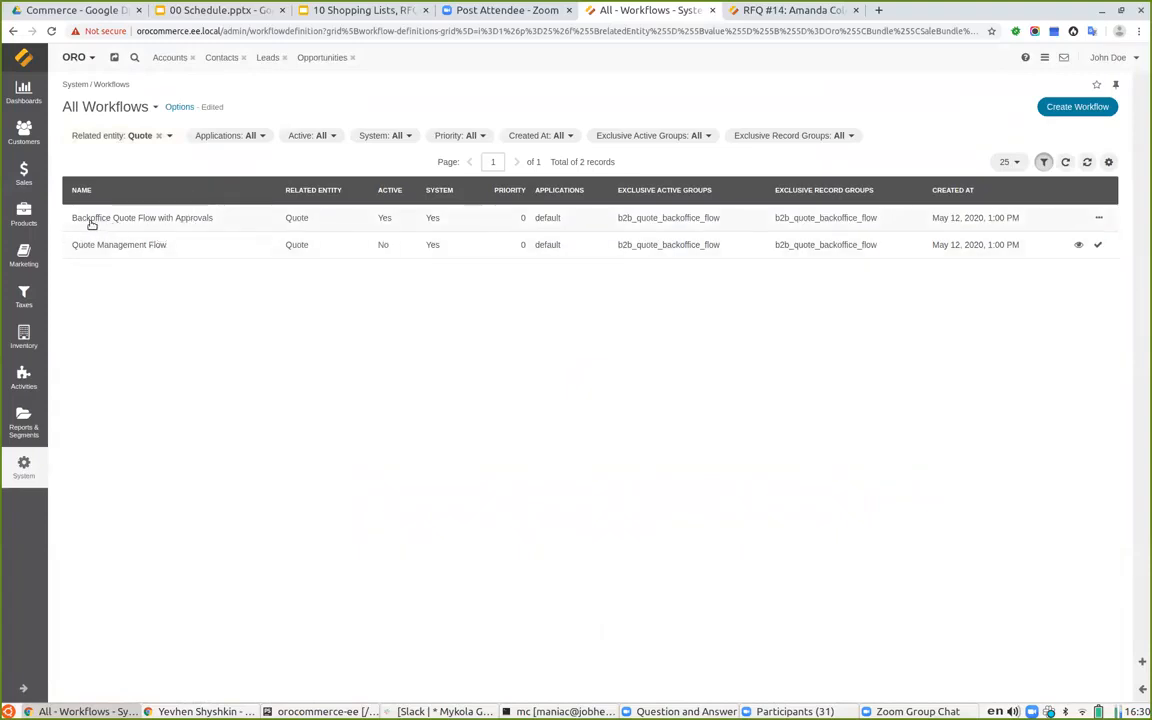
# - Open the Backoffice Quote Flow with Approvals workflow and examine its transitions and workflow diagram
pyautogui.click(210, 221)
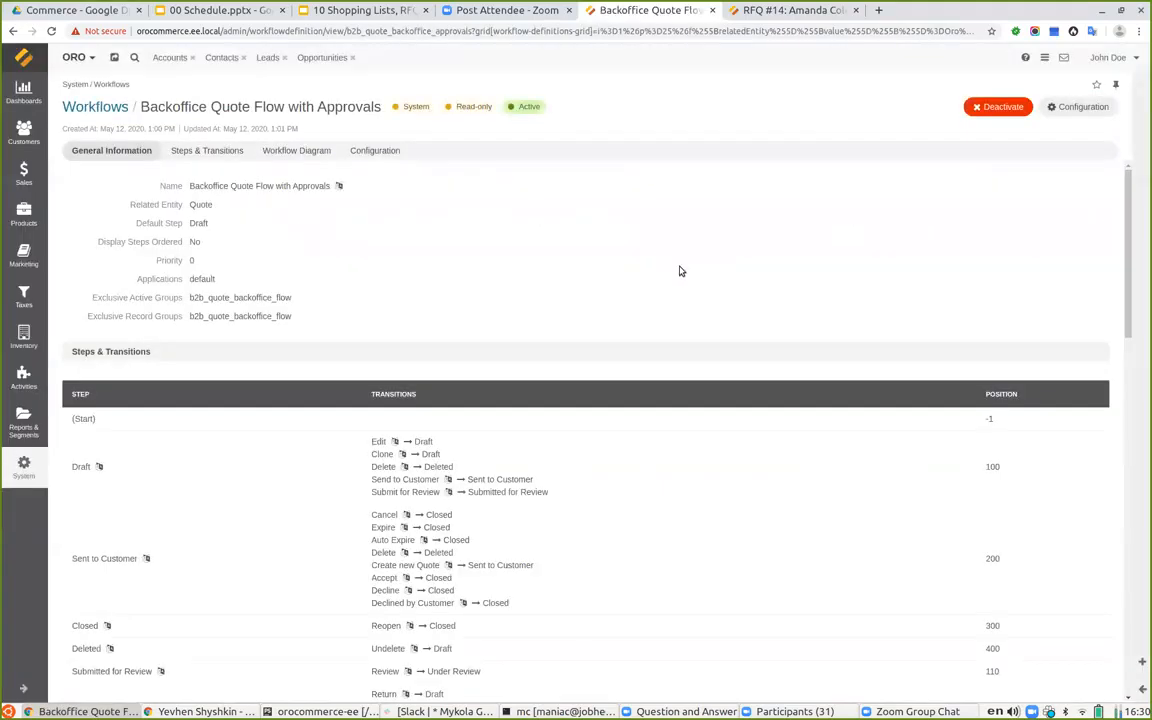
pyautogui.scroll(-3, 690, 290)
pyautogui.scroll(-5, 698, 311)
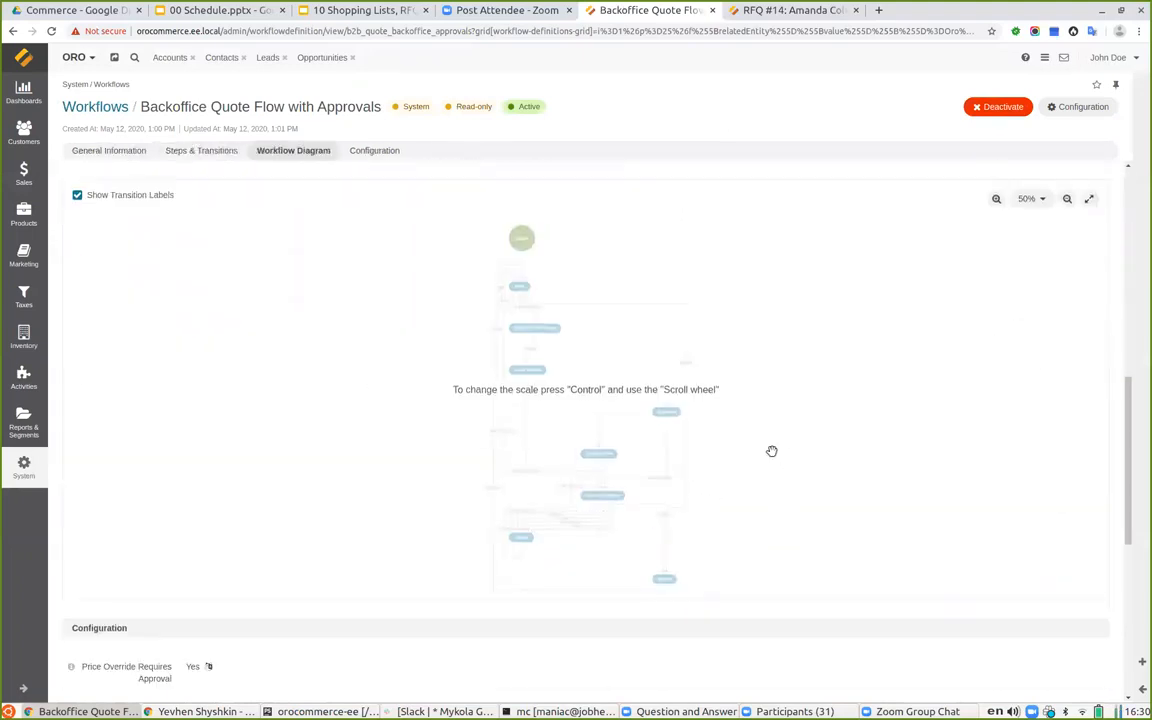
pyautogui.scroll(5, 704, 446)
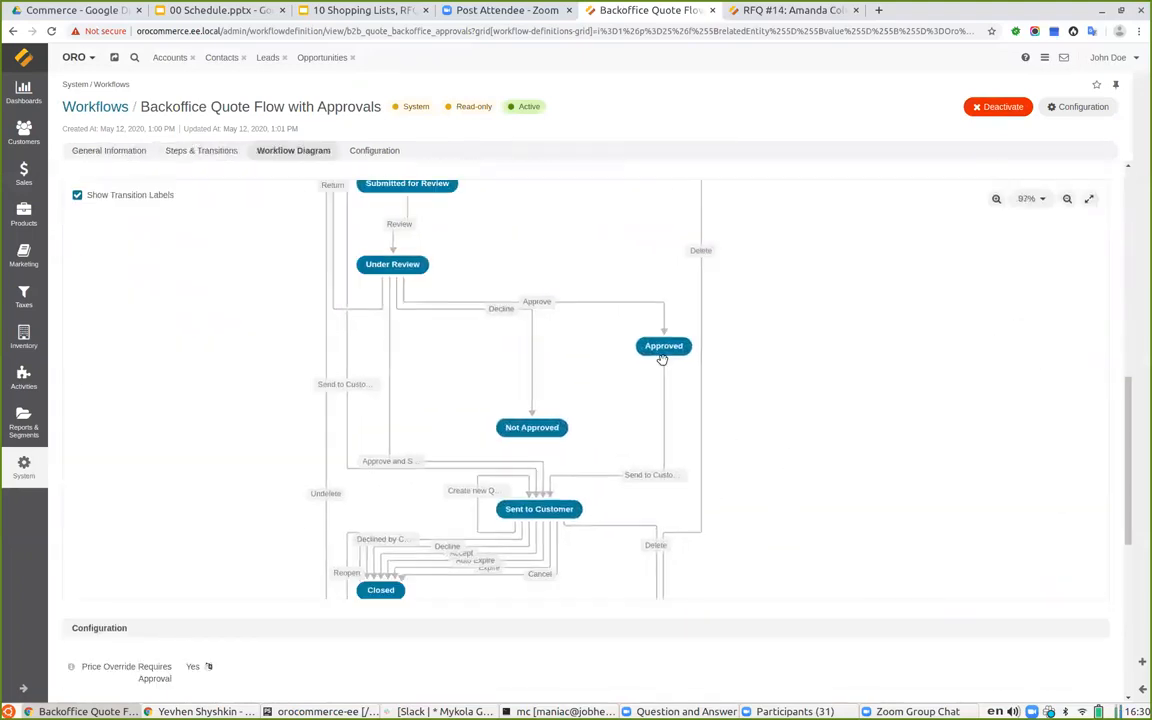
# - Examine the workflow diagram of Quote Management Flow, then return to the quote #24 page
pyautogui.click(13, 31)
pyautogui.click(173, 247)
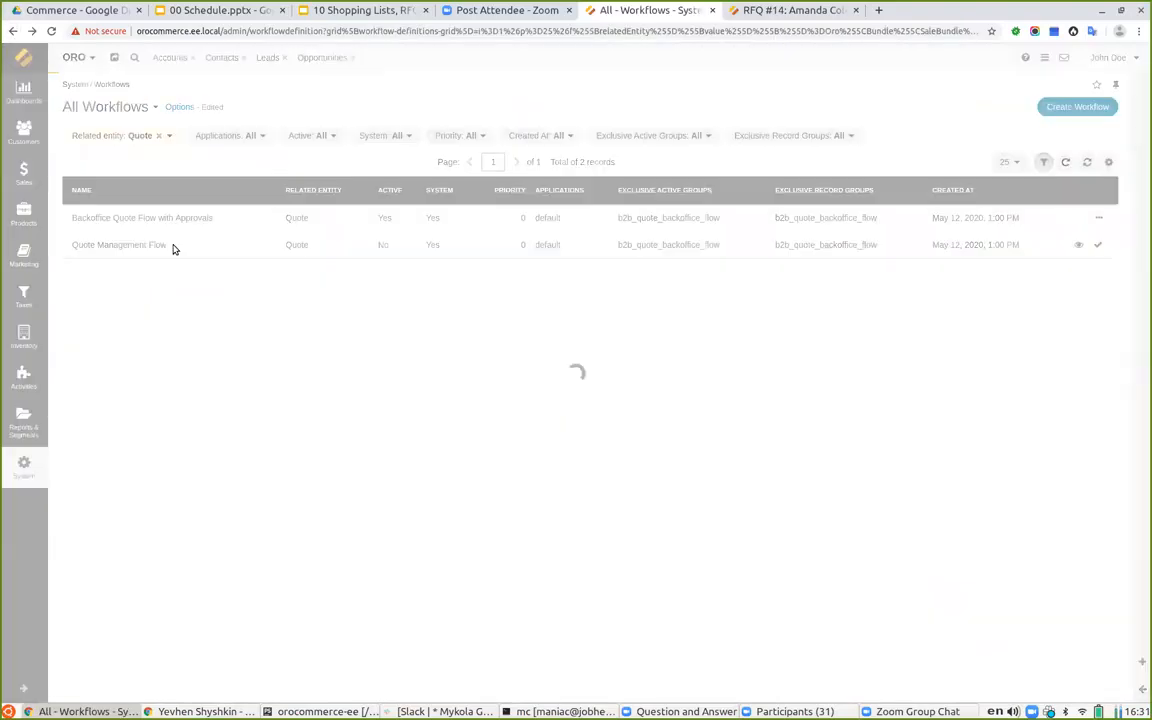
pyautogui.scroll(-4, 920, 440)
pyautogui.scroll(-3, 933, 430)
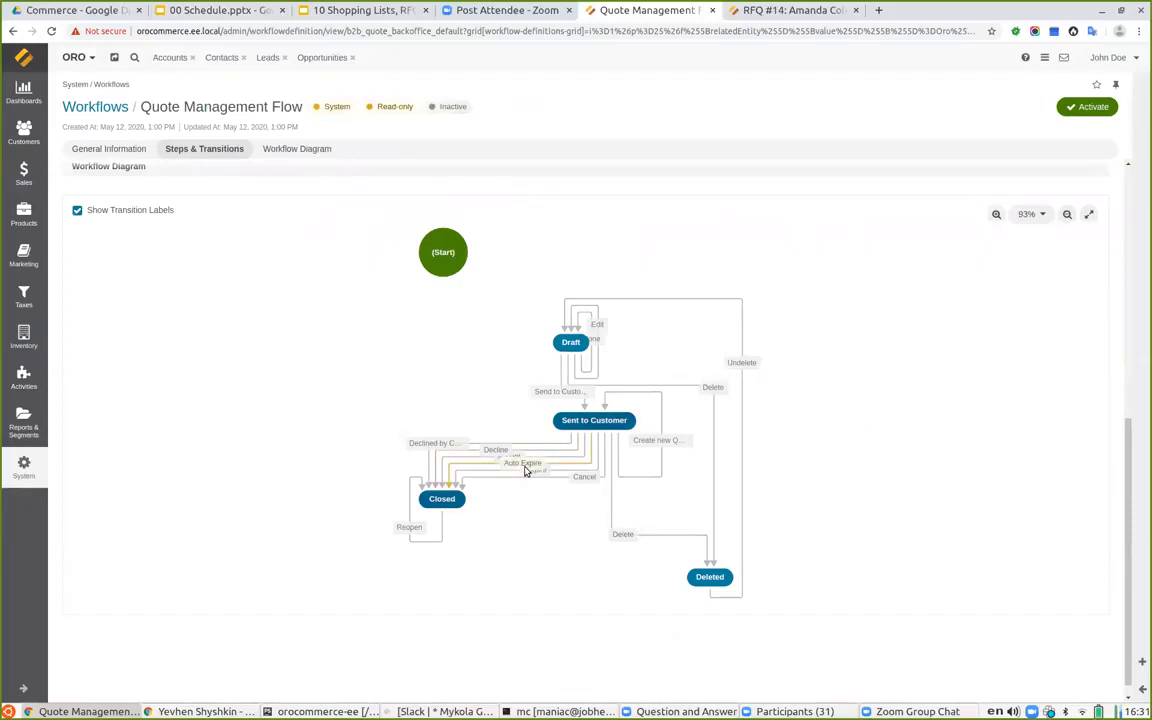
pyautogui.click(13, 31)
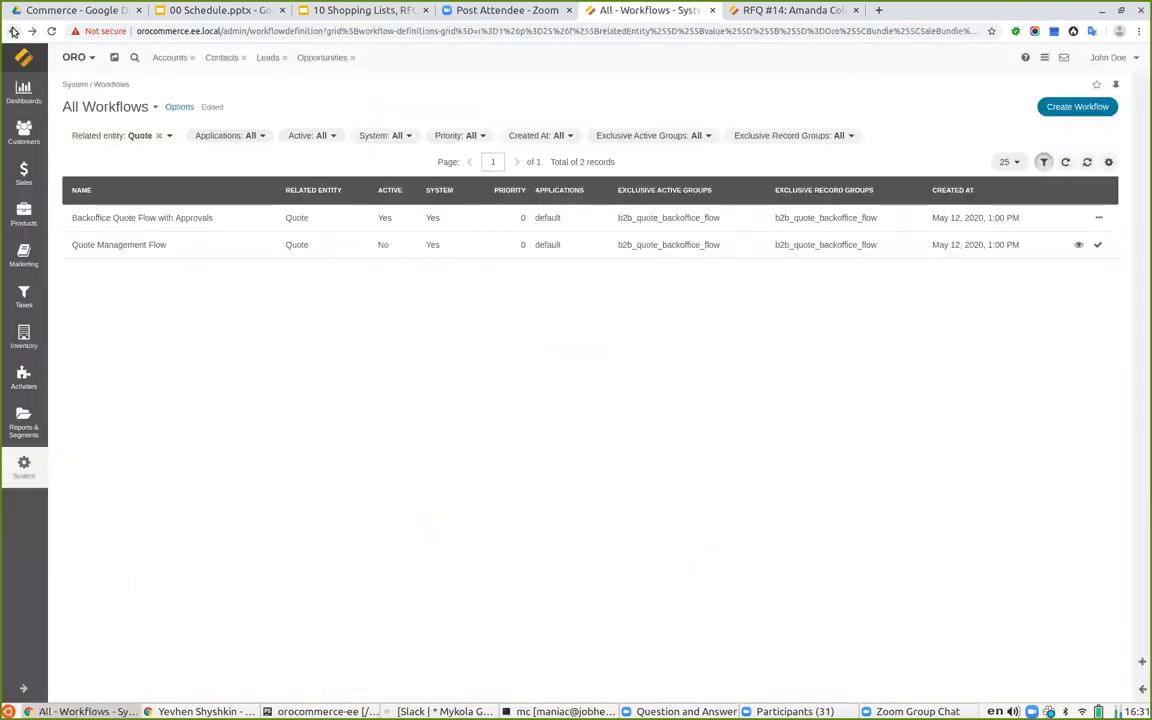
pyautogui.click(13, 31)
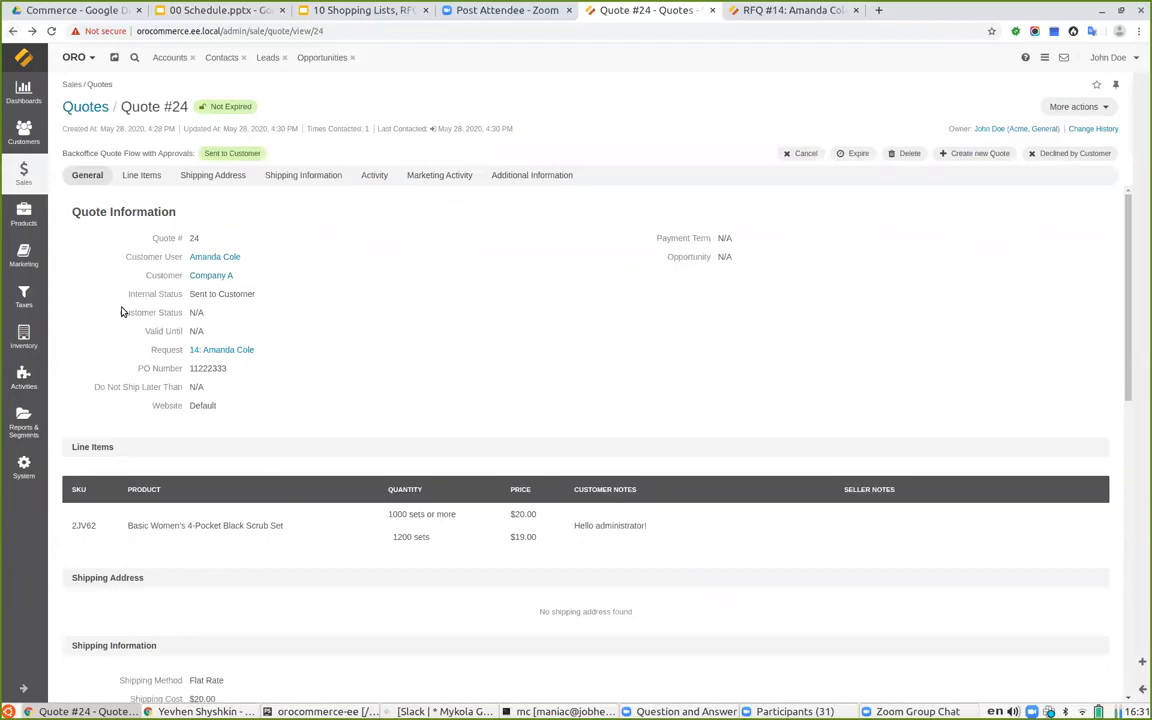
# - Search the system configuration for "quote", view the Quotes settings, and clear the search
pyautogui.click(23, 466)
pyautogui.click(93, 120)
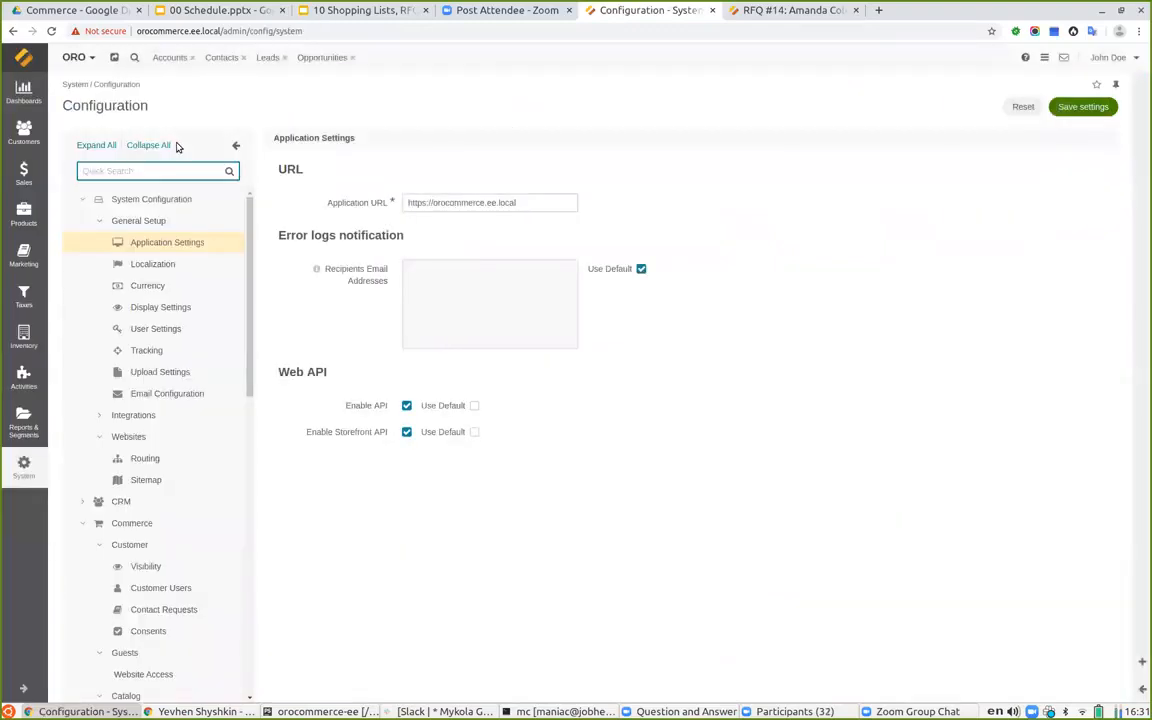
pyautogui.write('qu')
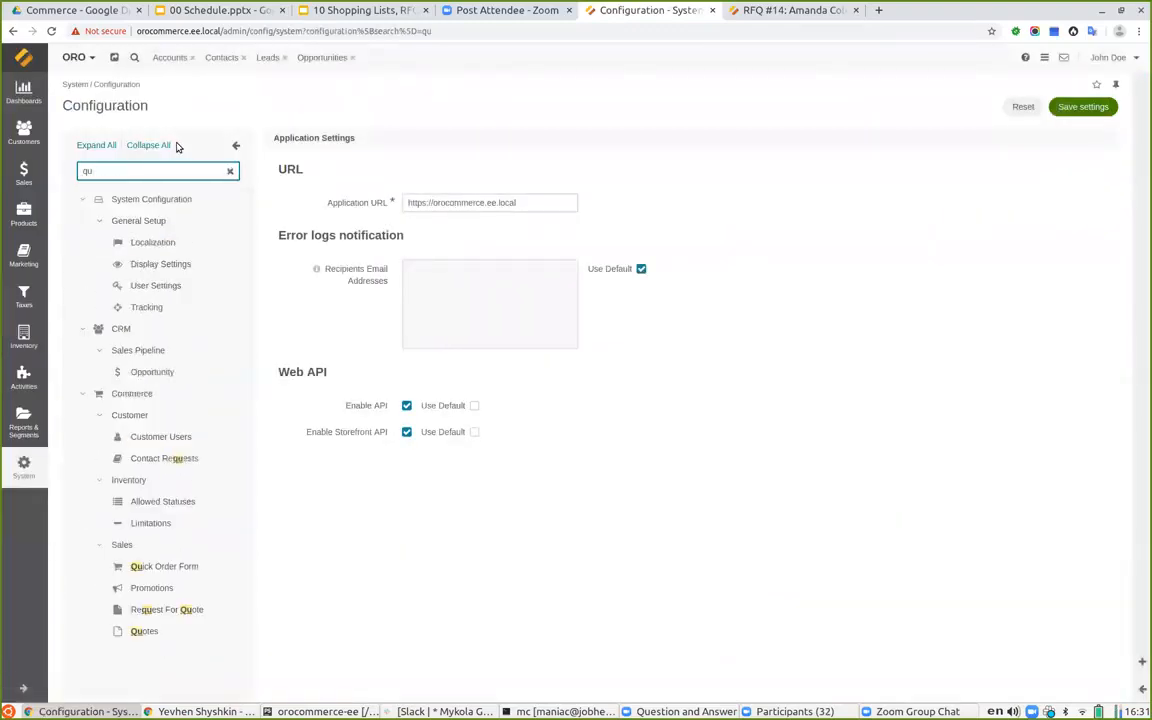
pyautogui.write('ote')
pyautogui.click(165, 305)
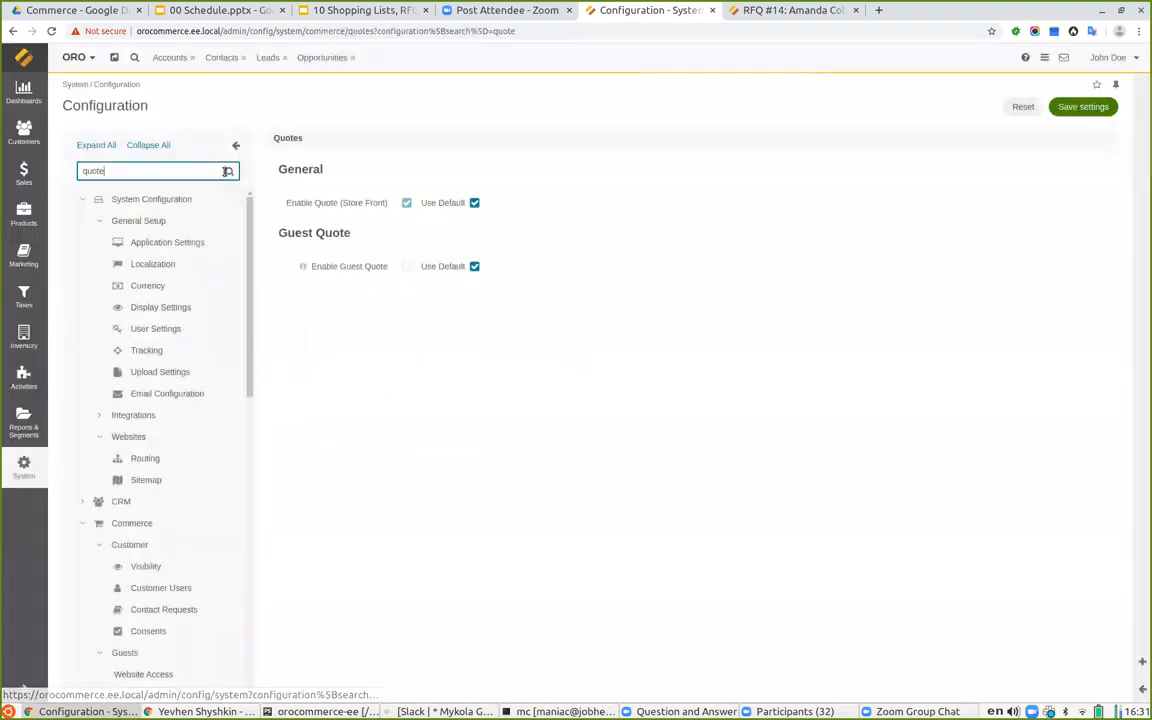
pyautogui.click(231, 172)
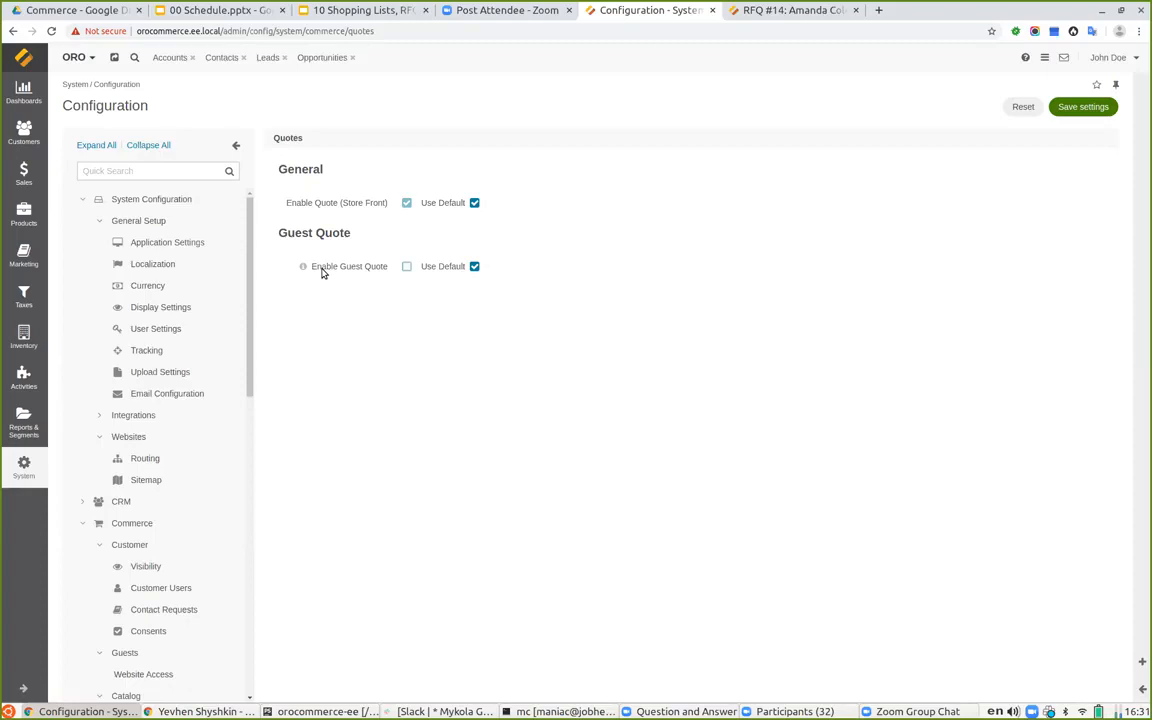
# - Switch to the Google Slides deck, present the "Quote in the storefront" slide, and exit the presentation
pyautogui.click(312, 12)
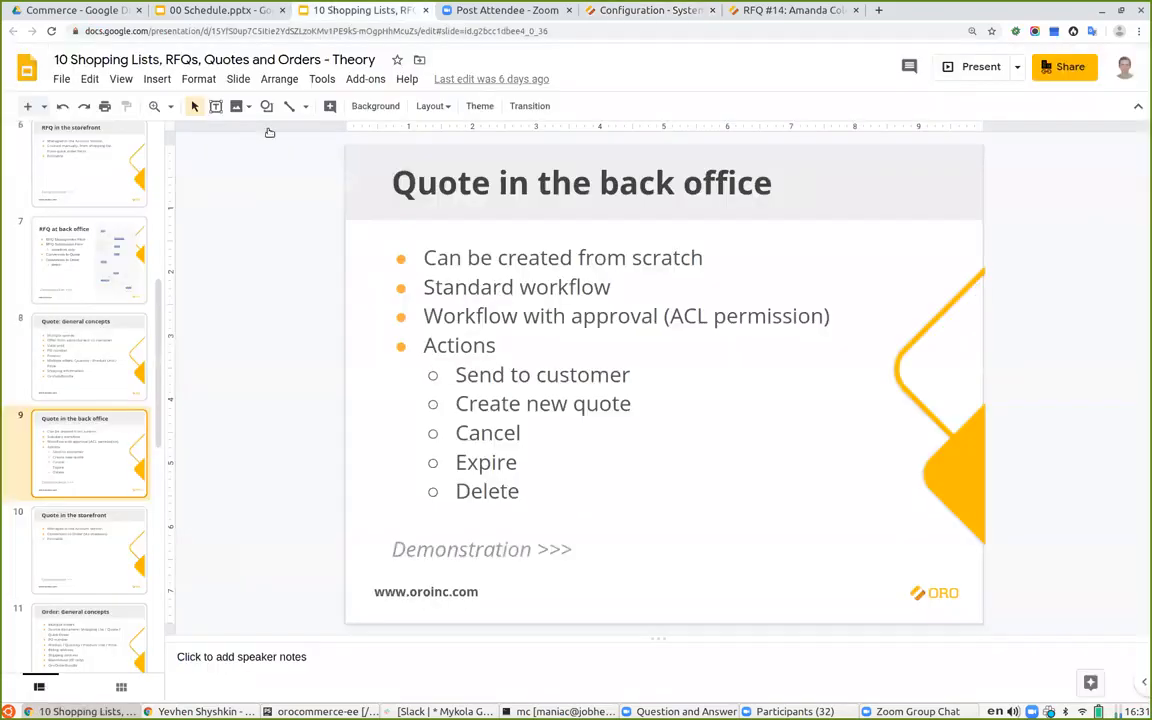
pyautogui.click(102, 534)
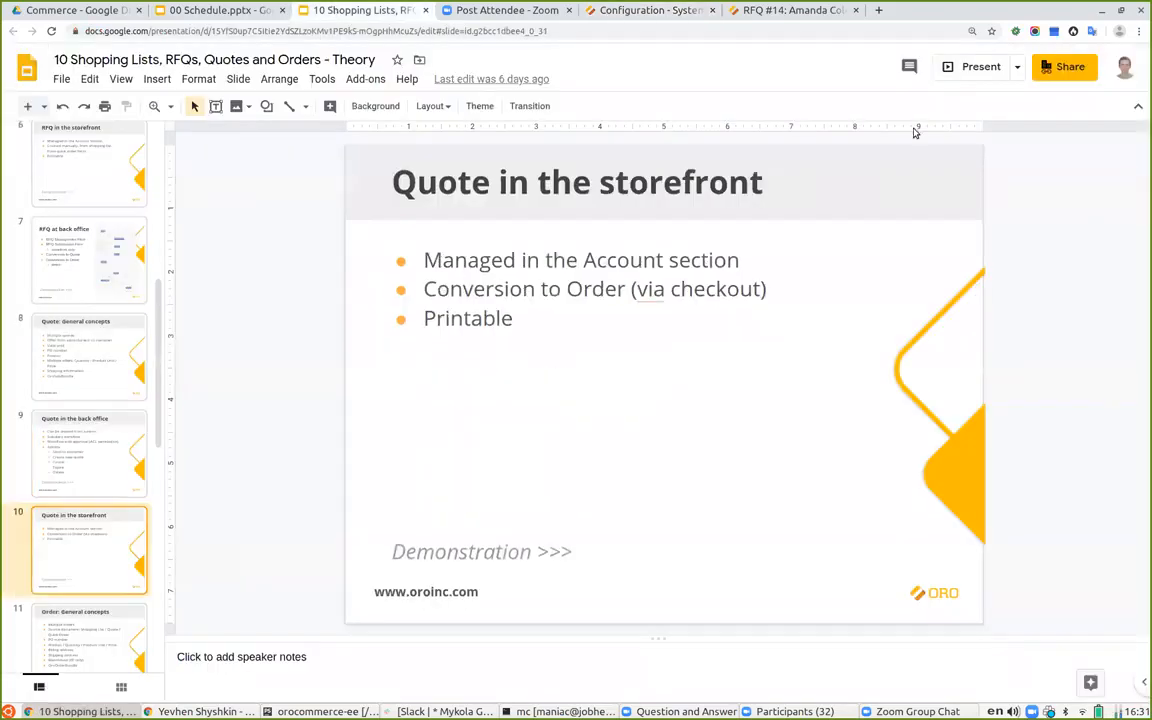
pyautogui.click(979, 67)
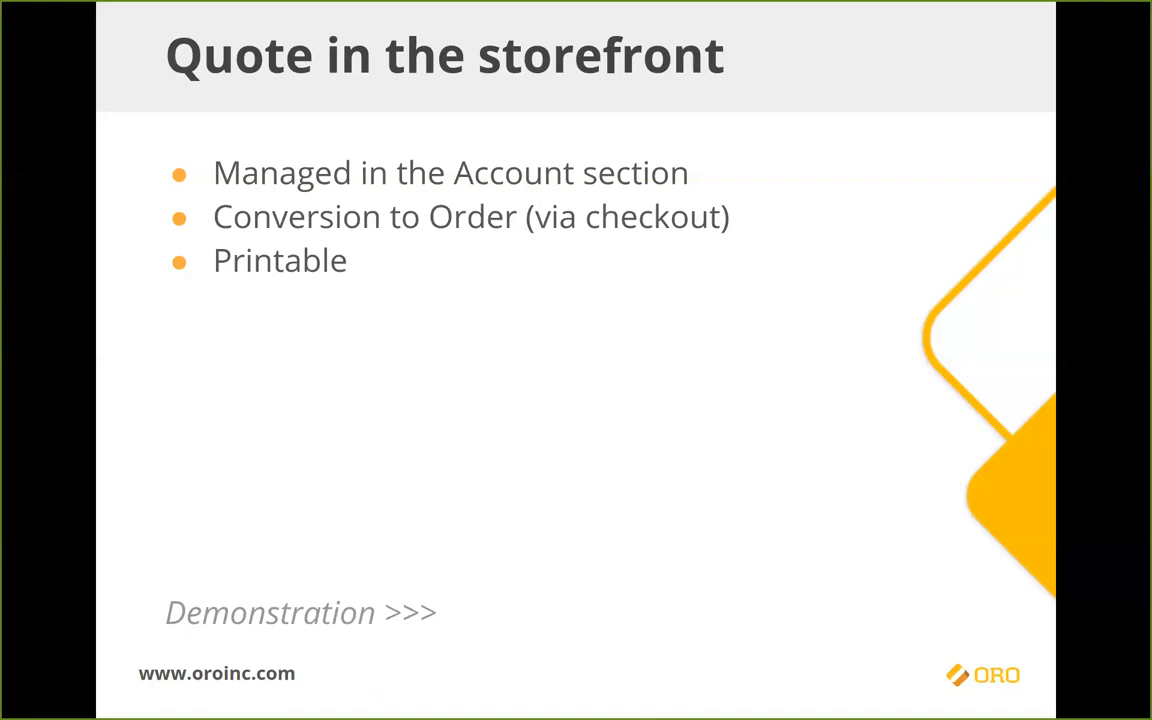
pyautogui.press('Escape')
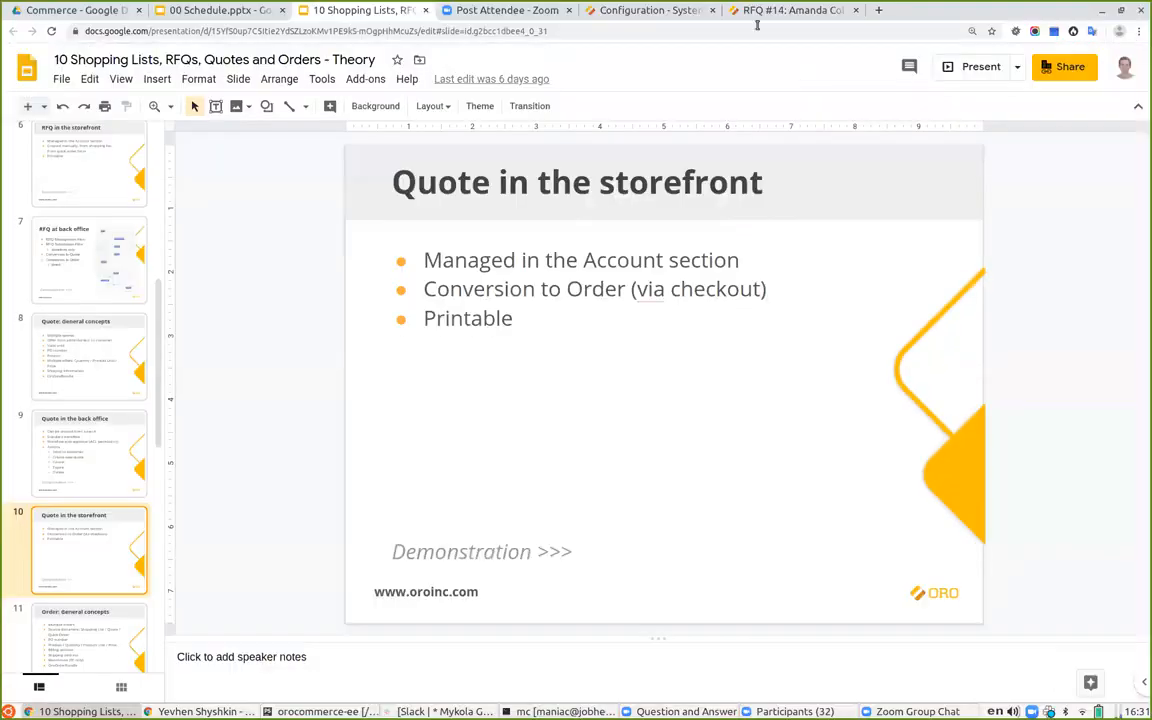
# - Switch to the storefront, open quote #24 from the account's quotes, and review its line item offers and notes
pyautogui.click(790, 10)
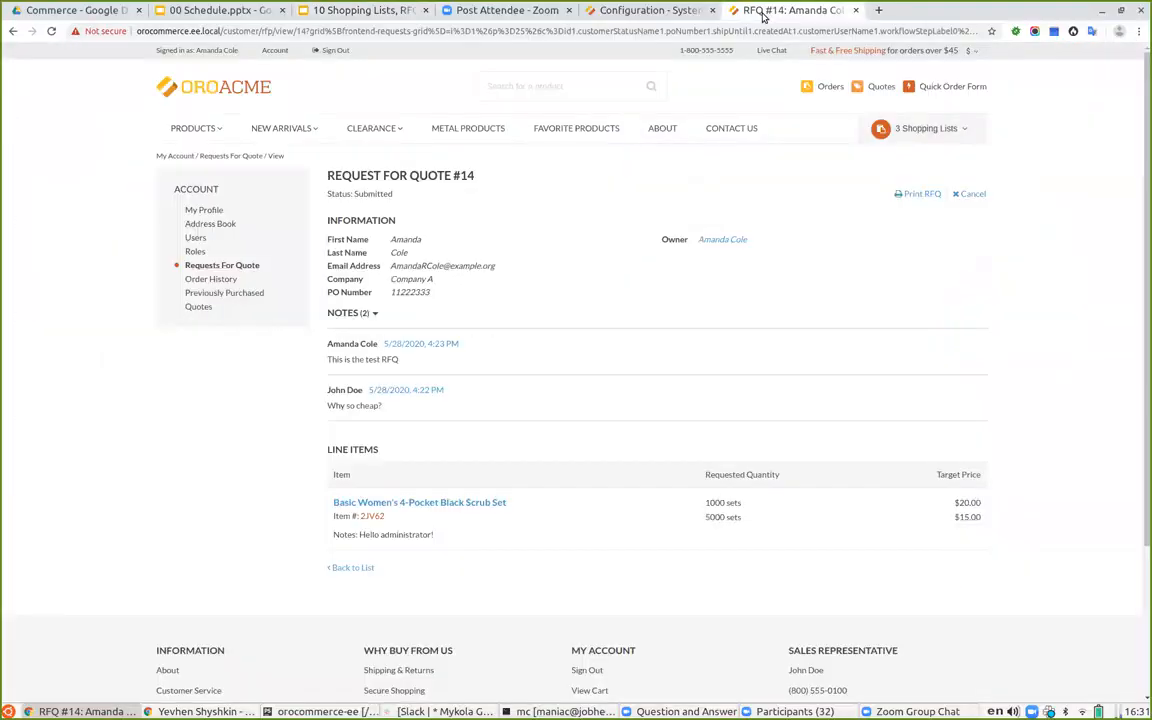
pyautogui.click(197, 306)
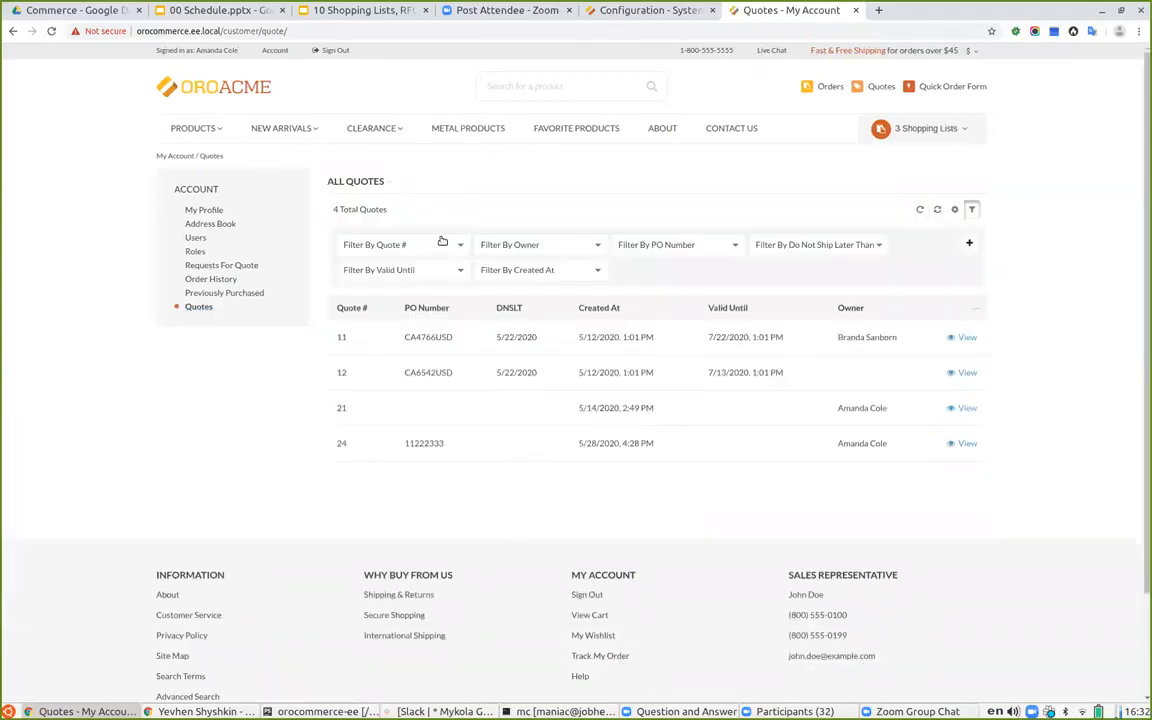
pyautogui.moveTo(409, 443); pyautogui.dragTo(463, 440)
pyautogui.click(504, 488)
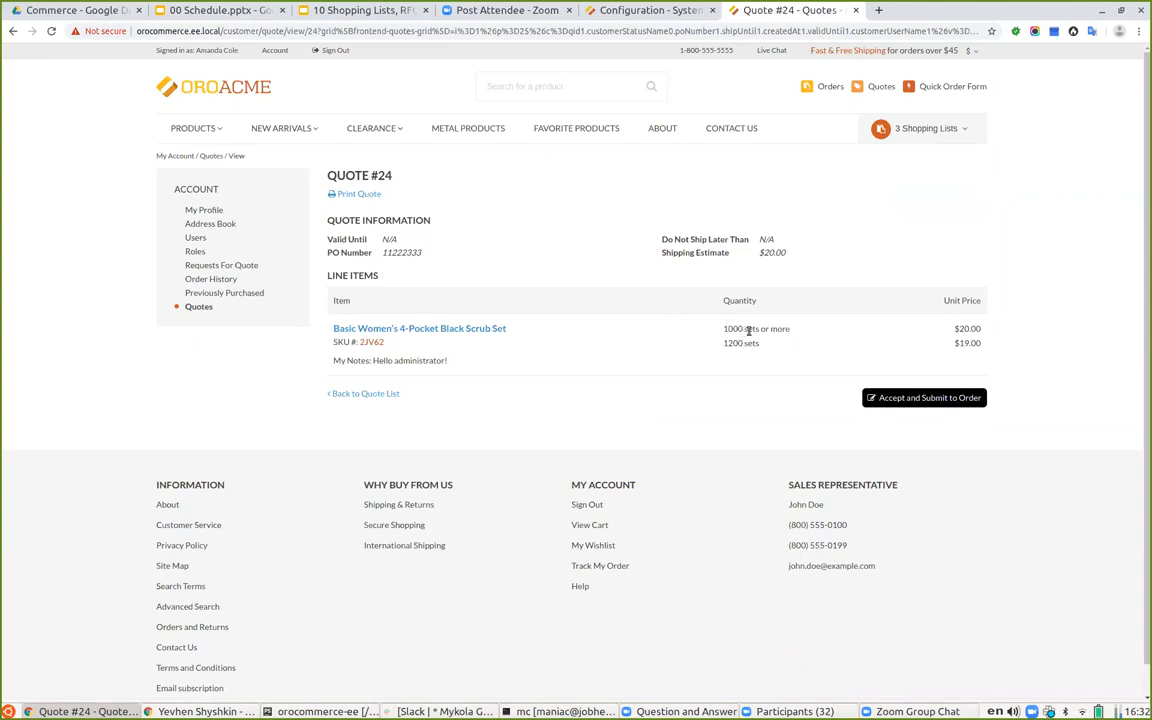
pyautogui.moveTo(958, 327); pyautogui.dragTo(799, 350)
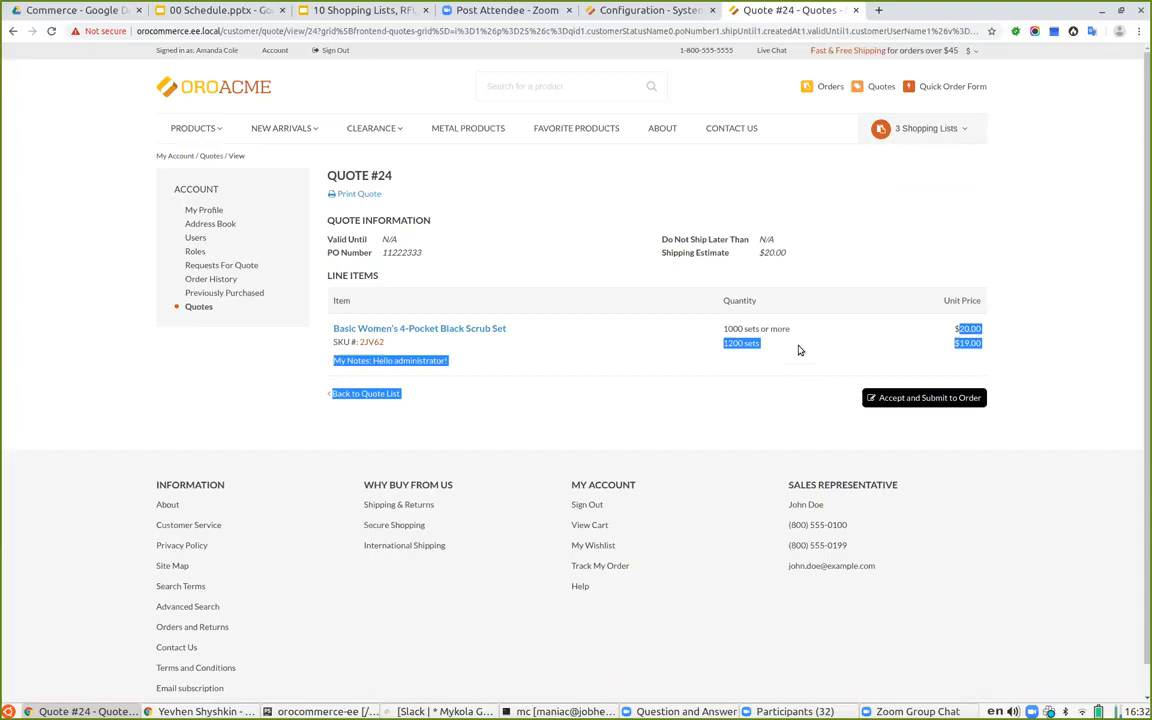
pyautogui.click(738, 338)
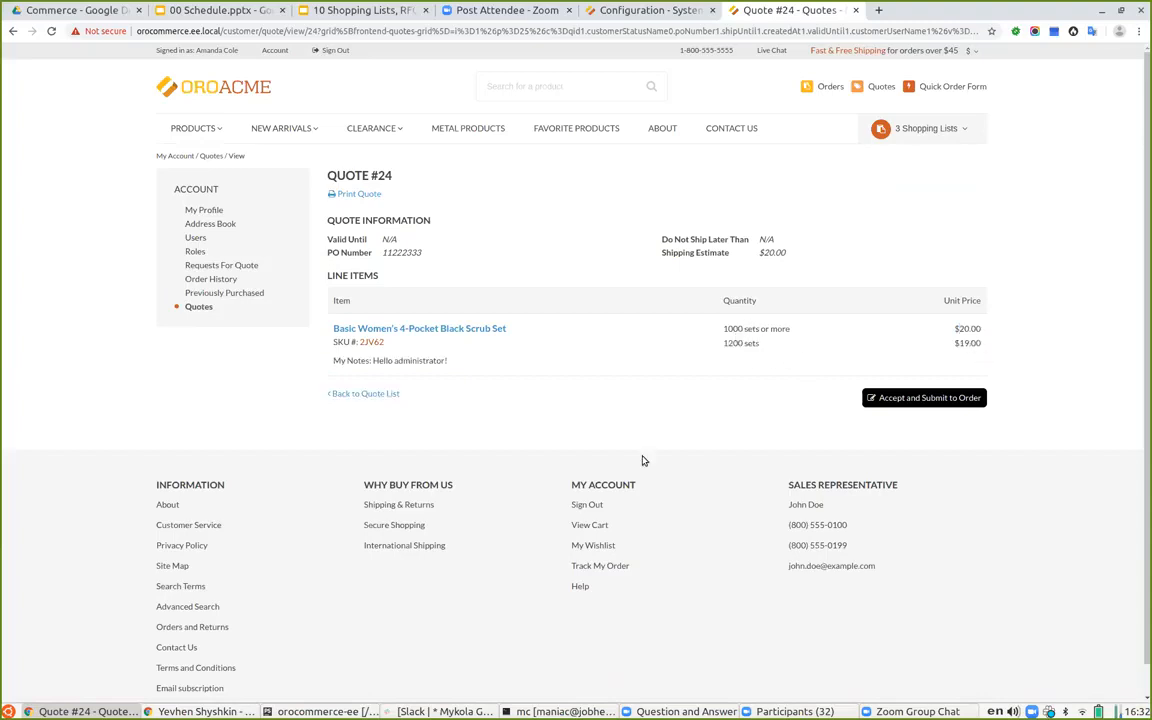
pyautogui.tripleClick(450, 356)
pyautogui.click(563, 398)
# - Accept quote #24 for ordering, compare both offers, choose the 1200 sets offer, and try to submit it
pyautogui.click(909, 398)
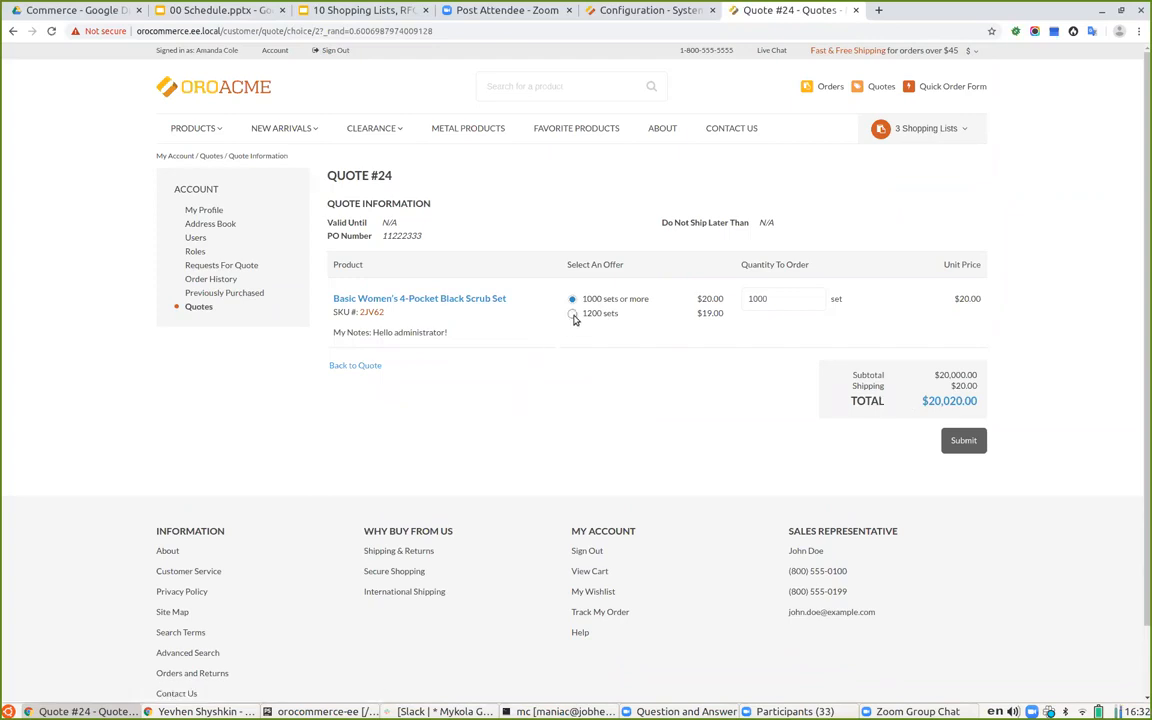
pyautogui.click(572, 314)
pyautogui.click(572, 300)
pyautogui.moveTo(960, 299); pyautogui.dragTo(655, 401)
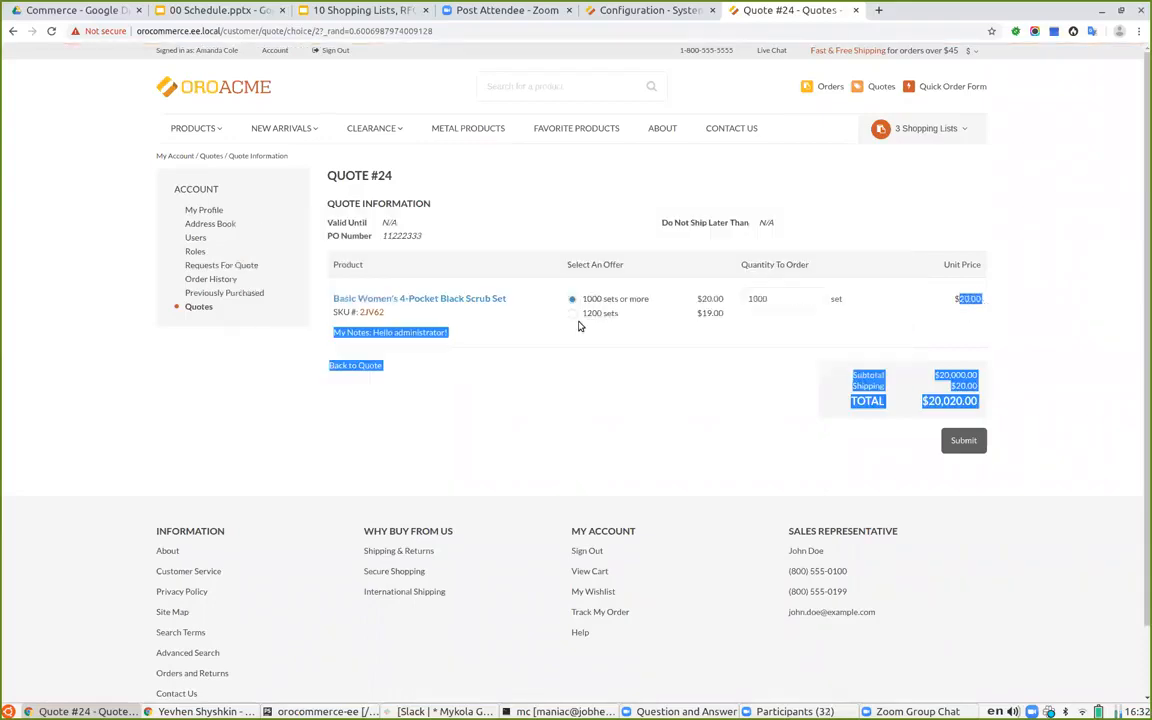
pyautogui.click(572, 314)
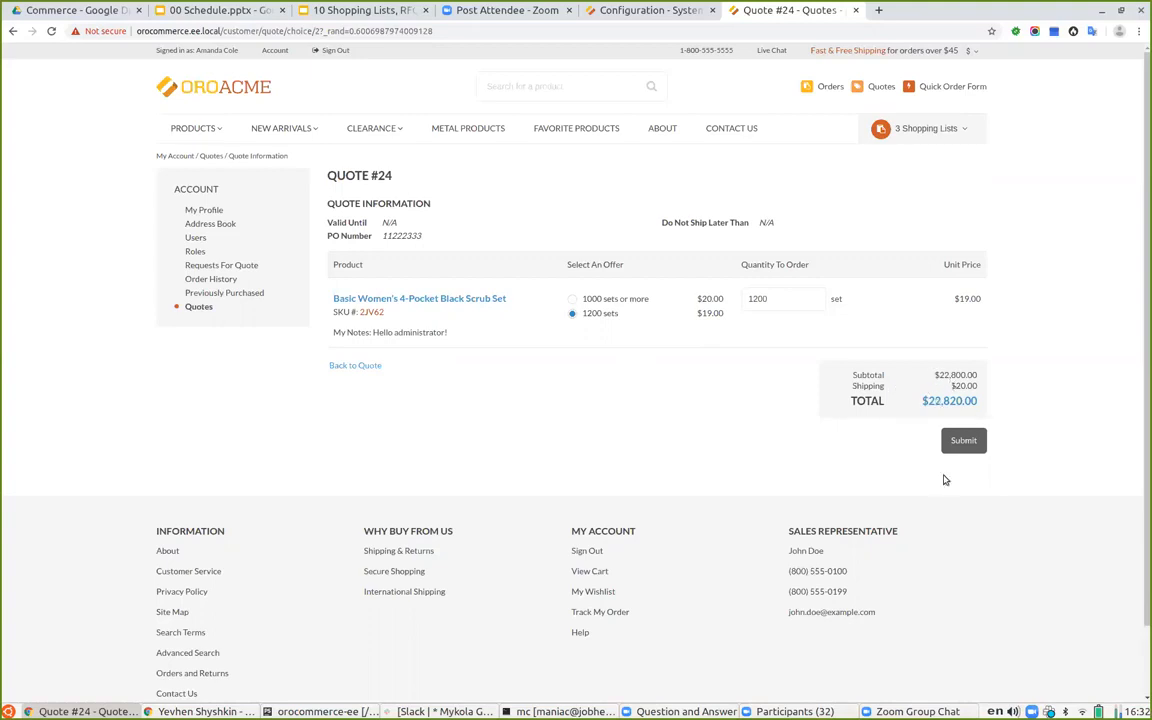
pyautogui.click(963, 441)
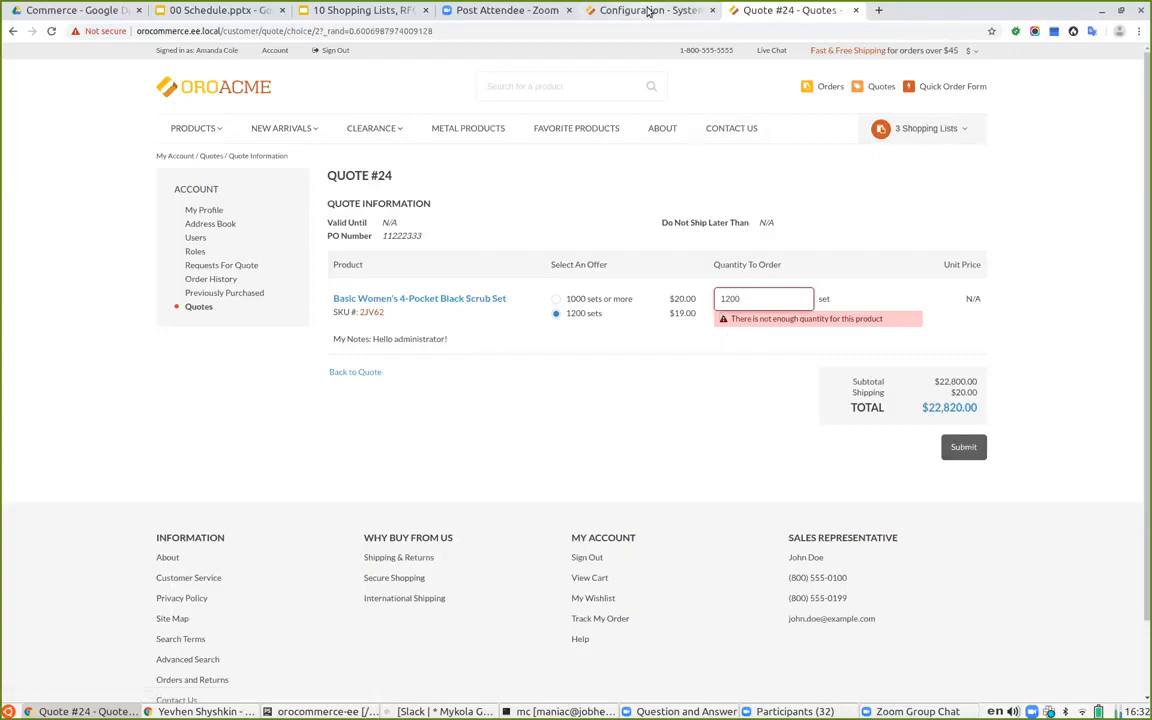
# - Copy the scrub set's SKU from quote #24, switch to the back office, and filter the products by SKU 2JV62
pyautogui.doubleClick(372, 312)
pyautogui.hotkey('ctrl', 'c')
pyautogui.click(595, 10)
pyautogui.click(23, 212)
pyautogui.click(80, 142)
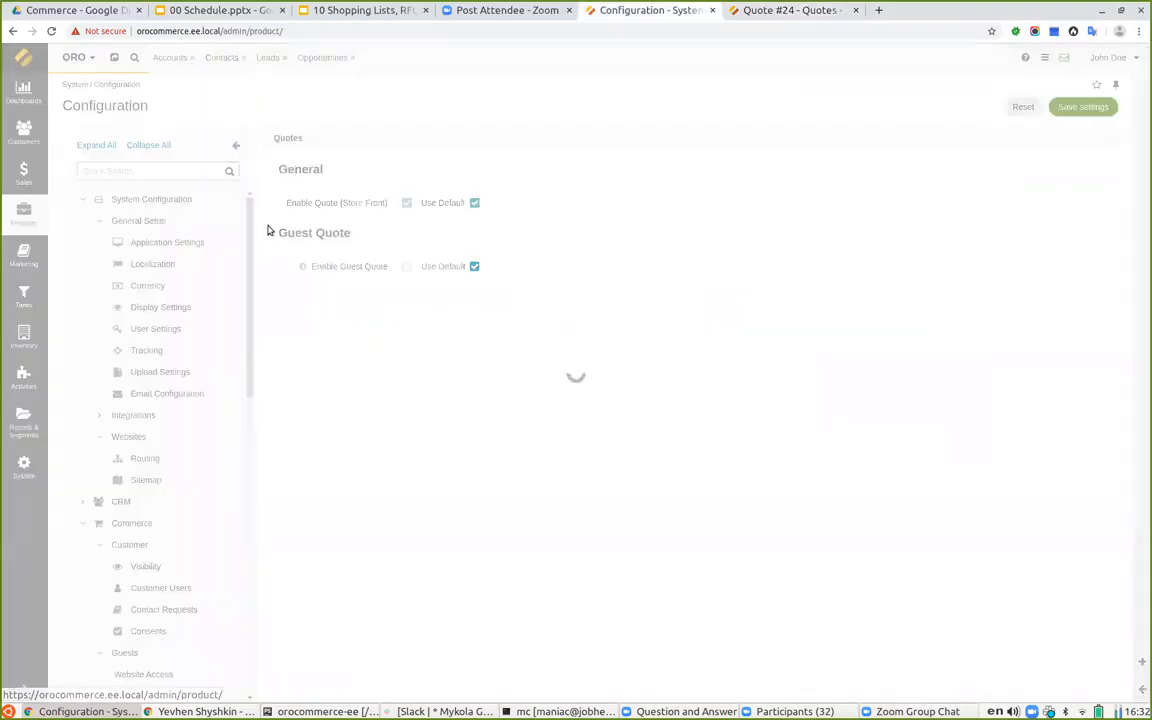
pyautogui.click(298, 136)
pyautogui.hotkey('ctrl', 'v')
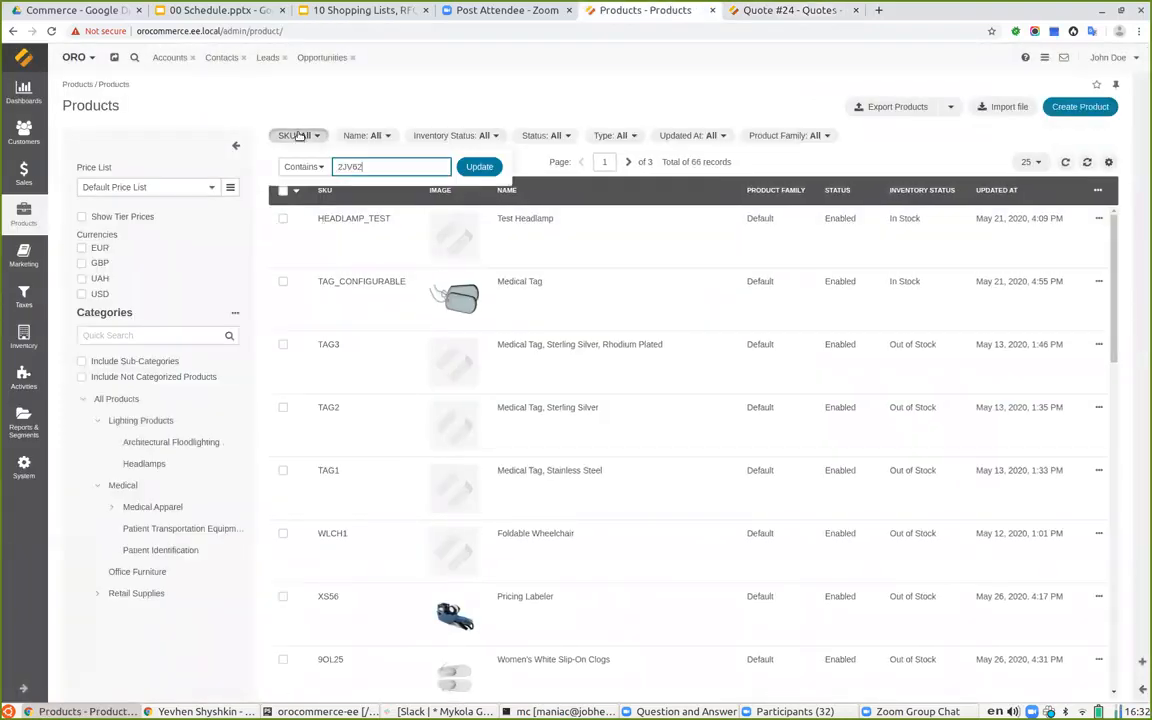
pyautogui.press('Return')
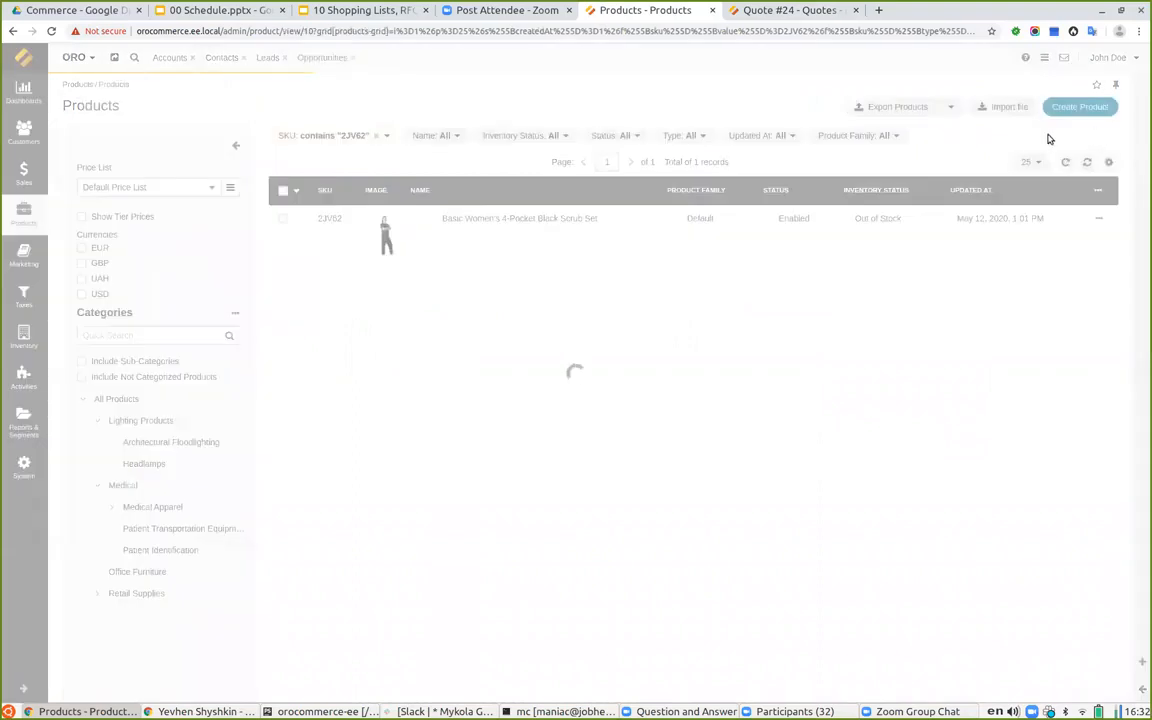
# - In product 2JV62's inventory, set the Main Warehouse quantities to 6500 items and 3000 sets, and save
pyautogui.click(1078, 107)
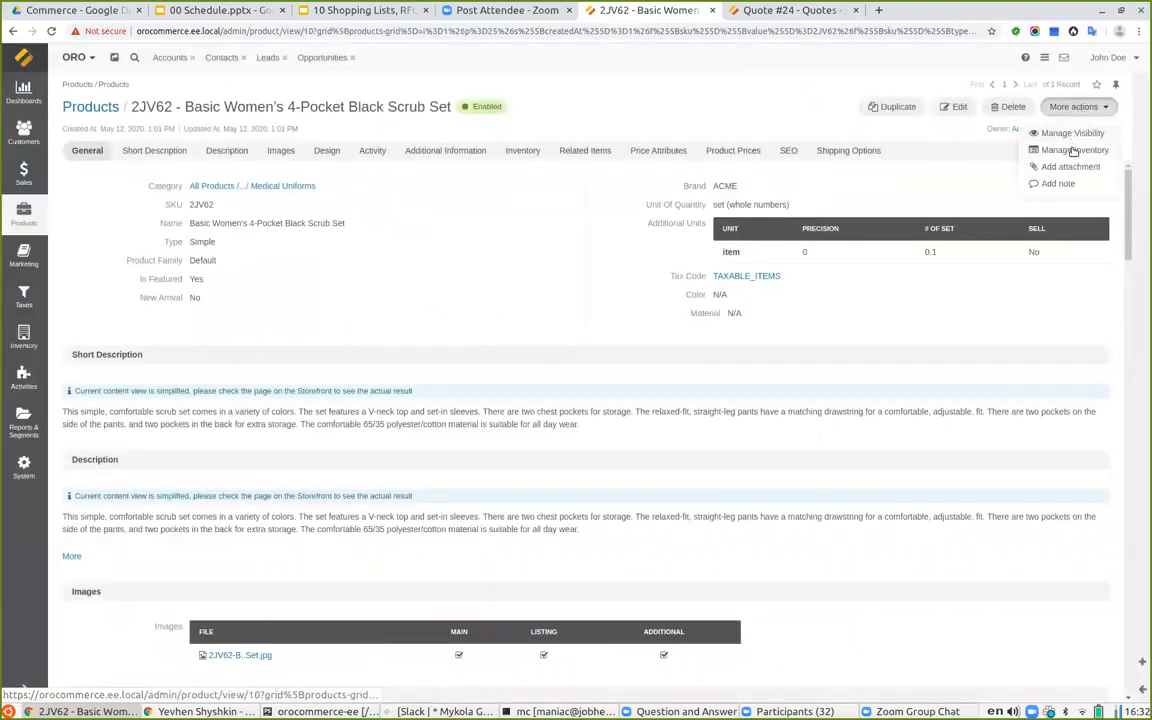
pyautogui.click(1073, 150)
pyautogui.click(513, 310)
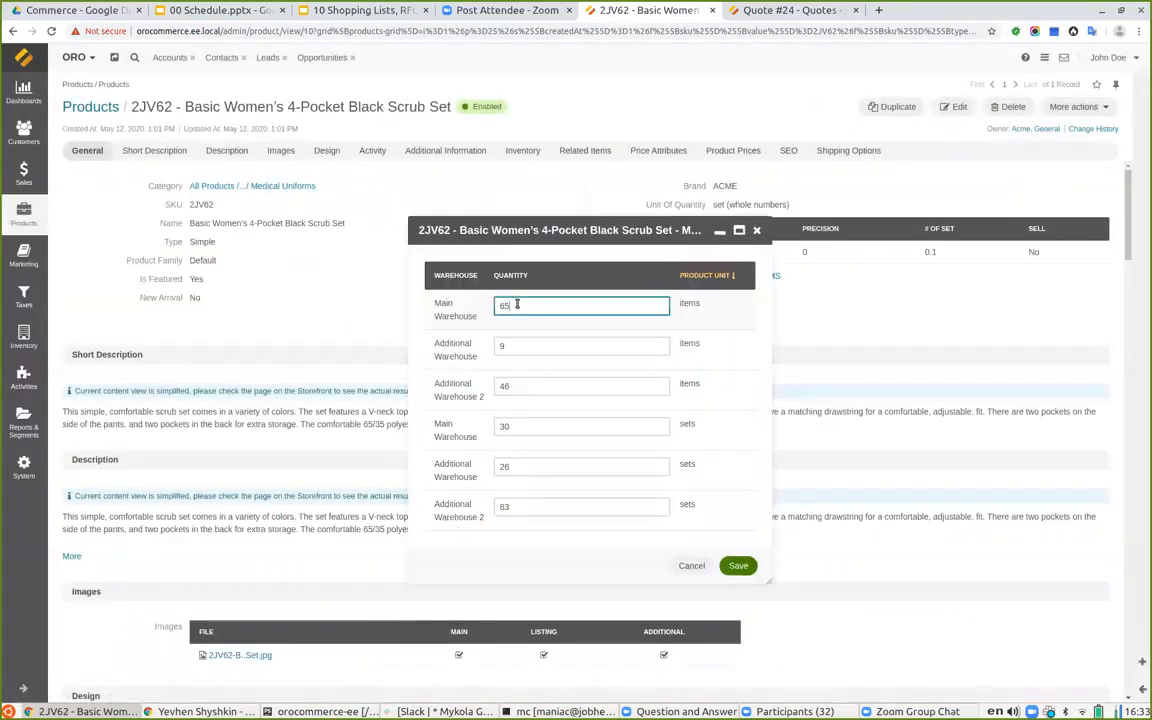
pyautogui.write('00')
pyautogui.click(537, 429)
pyautogui.write('00')
pyautogui.click(737, 566)
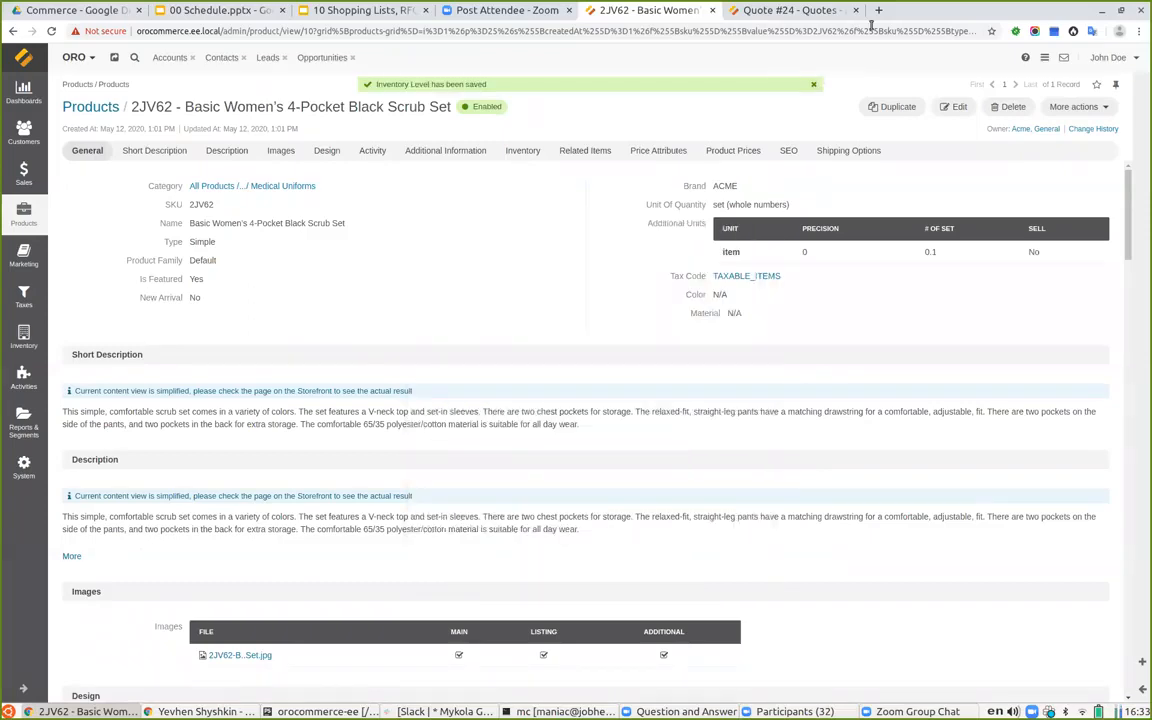
# - Switch back to the storefront and resubmit quote #24 to checkout, reloading the page and confirming the form resubmission
pyautogui.click(768, 9)
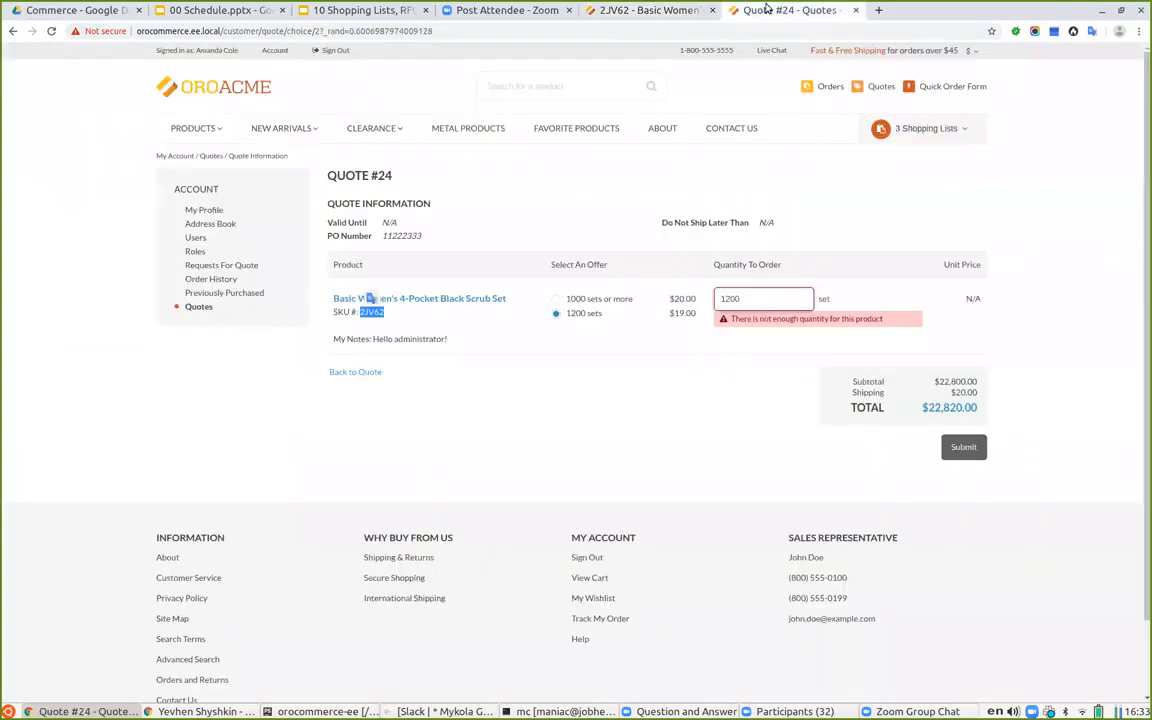
pyautogui.click(963, 447)
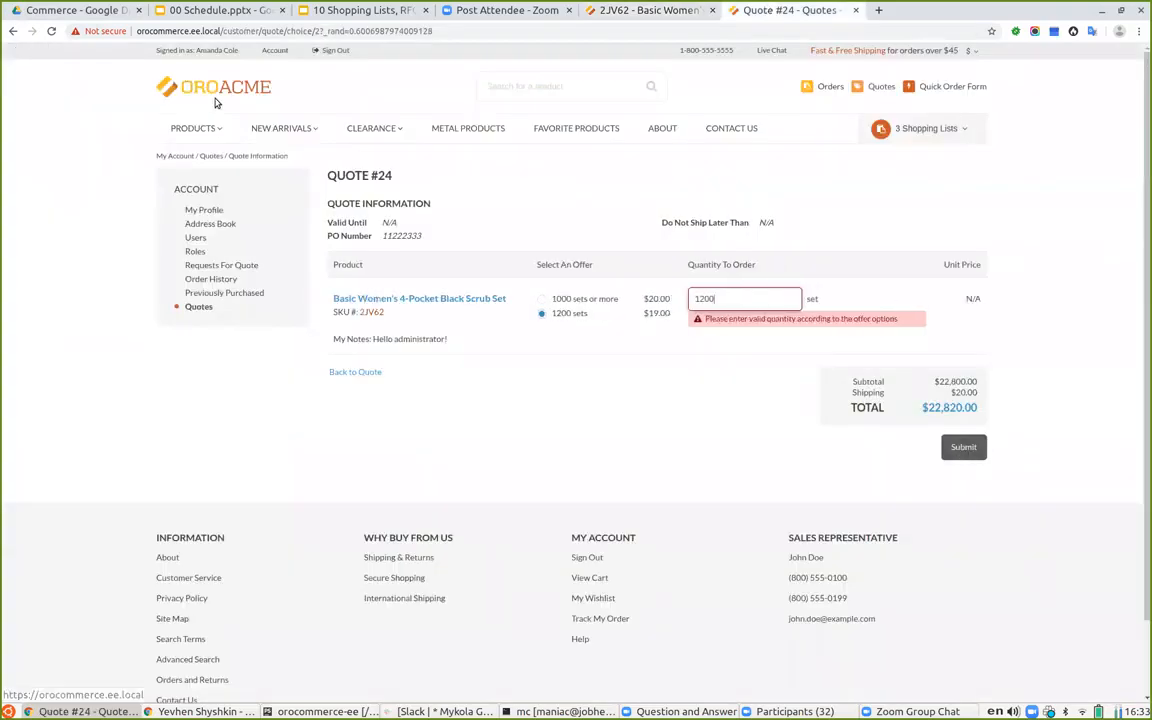
pyautogui.click(51, 31)
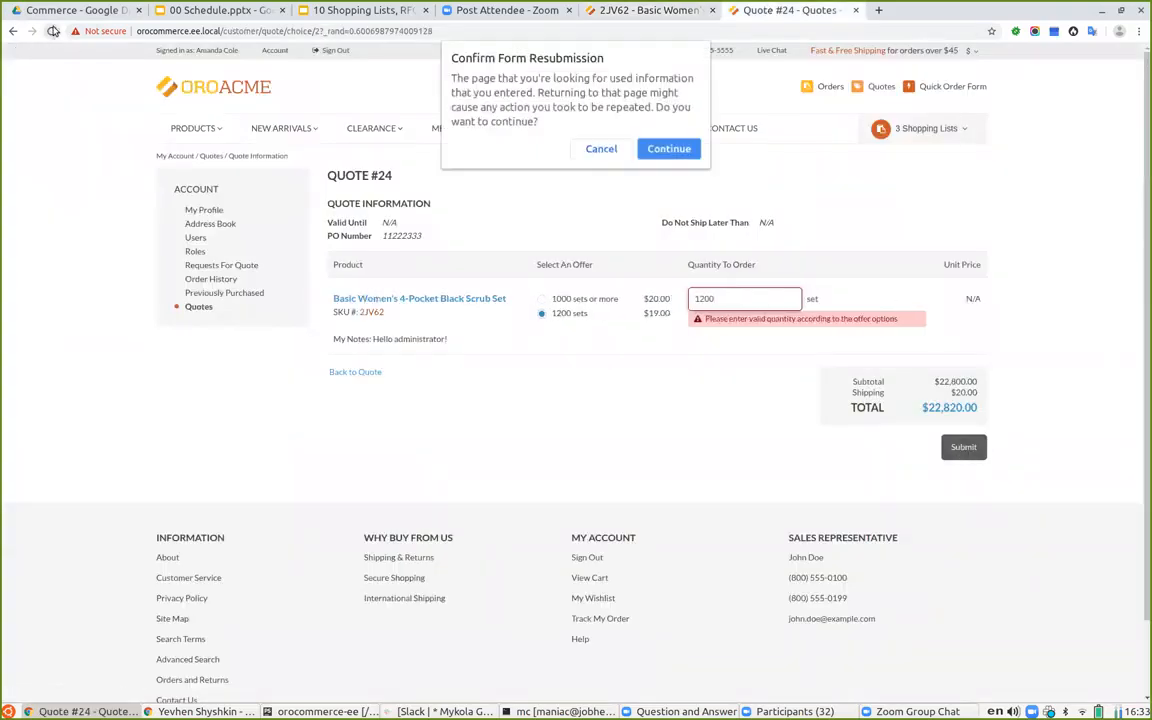
pyautogui.click(668, 149)
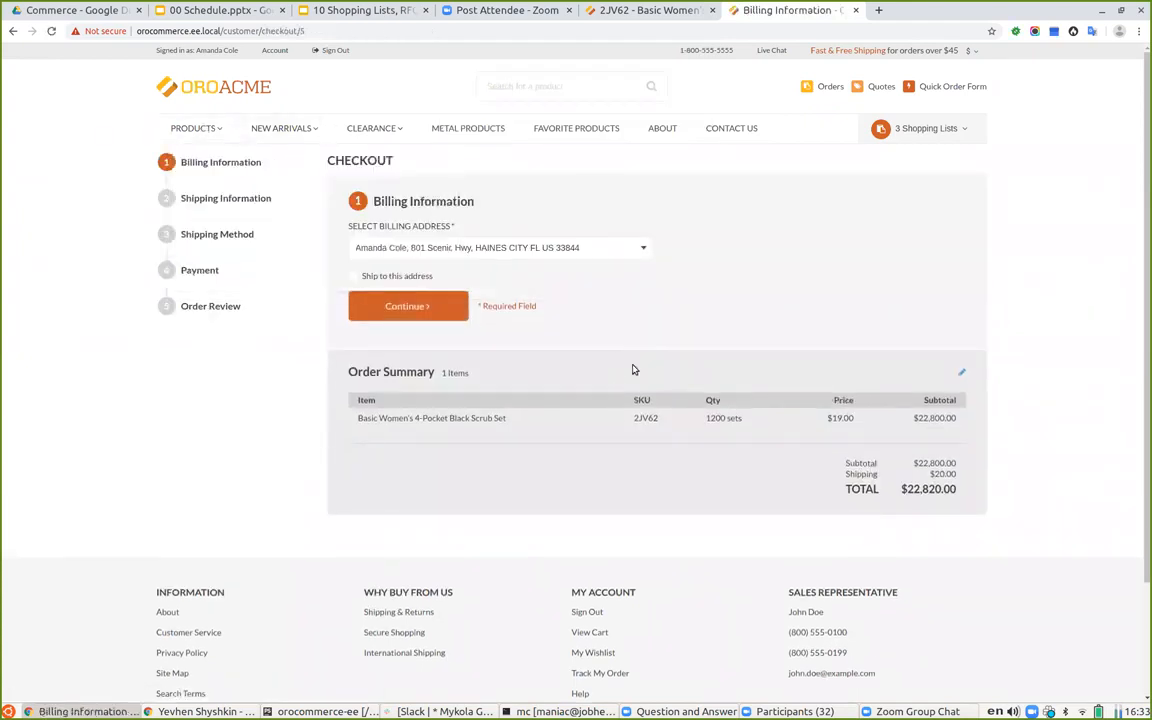
# - Review the scrub set's quantity and price in the checkout order summary
pyautogui.doubleClick(715, 420)
pyautogui.click(690, 473)
pyautogui.doubleClick(839, 417)
pyautogui.click(695, 486)
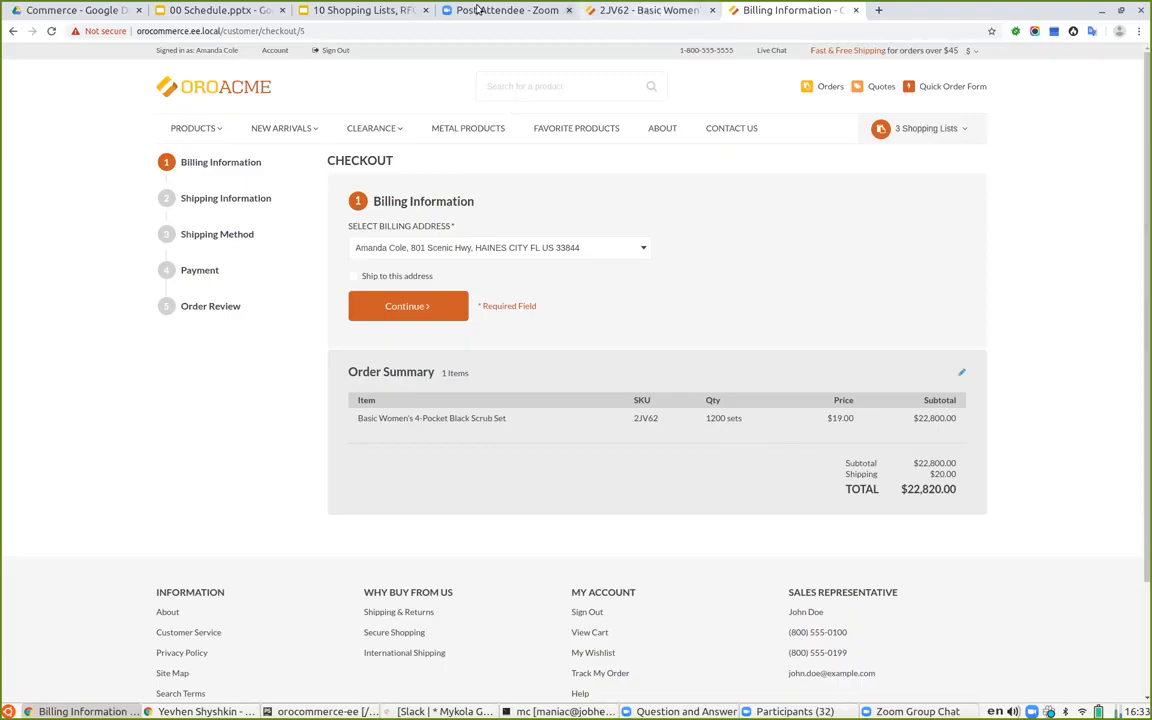
# - Switch to the Google Slides deck and browse the slide thumbnails covering quotes and orders
pyautogui.click(380, 12)
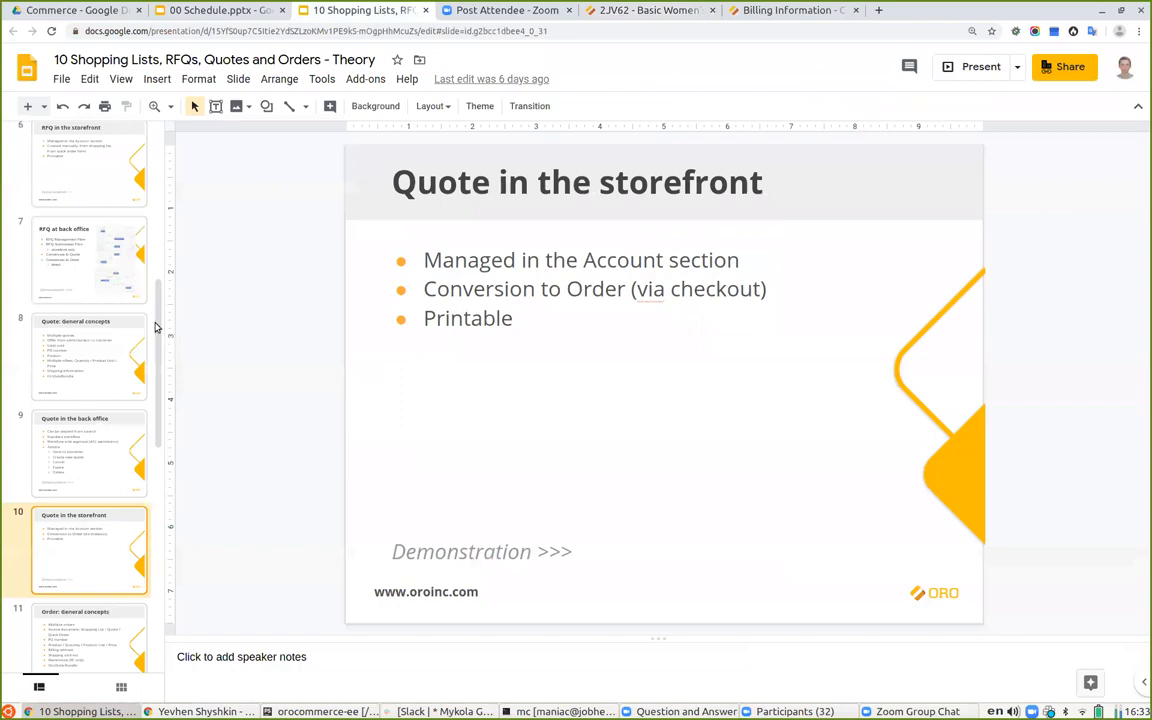
pyautogui.scroll(-2, 100, 360)
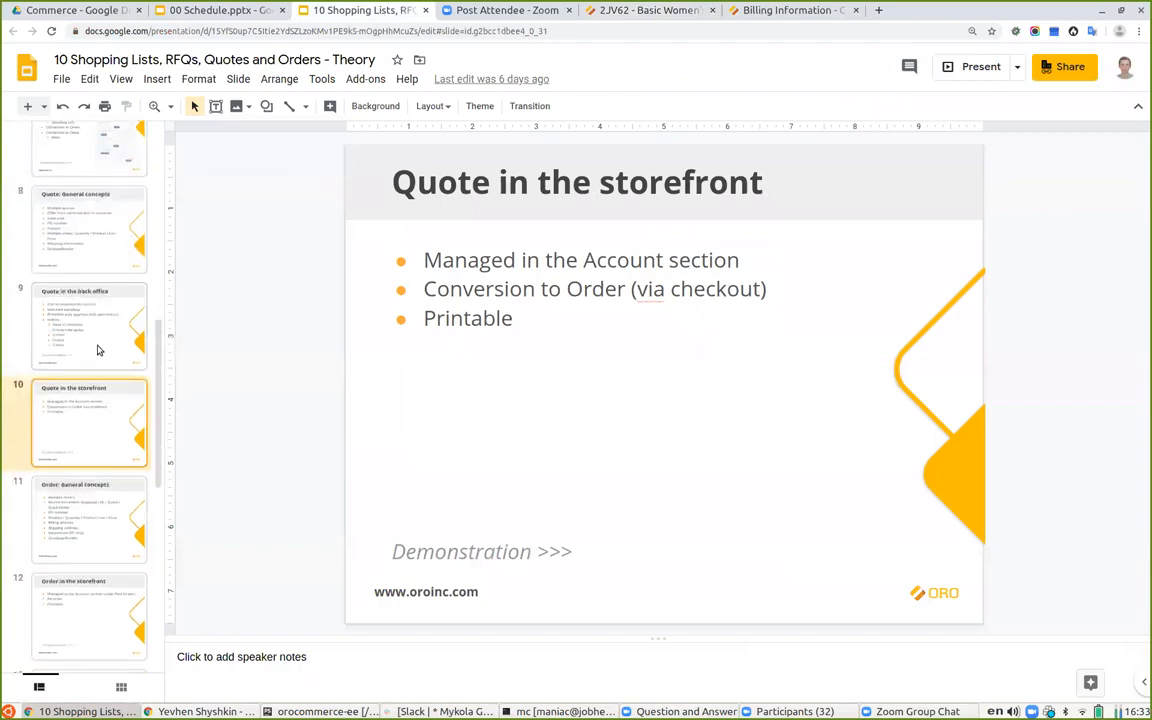
pyautogui.scroll(-3, 98, 350)
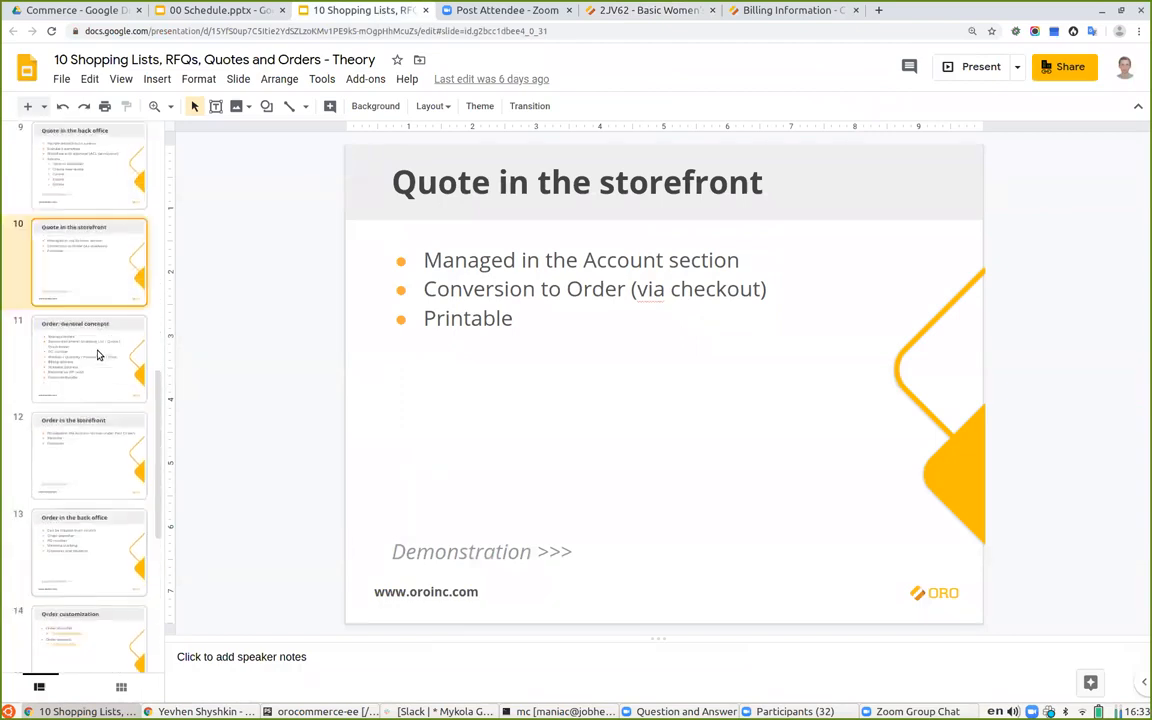
pyautogui.scroll(3, 98, 352)
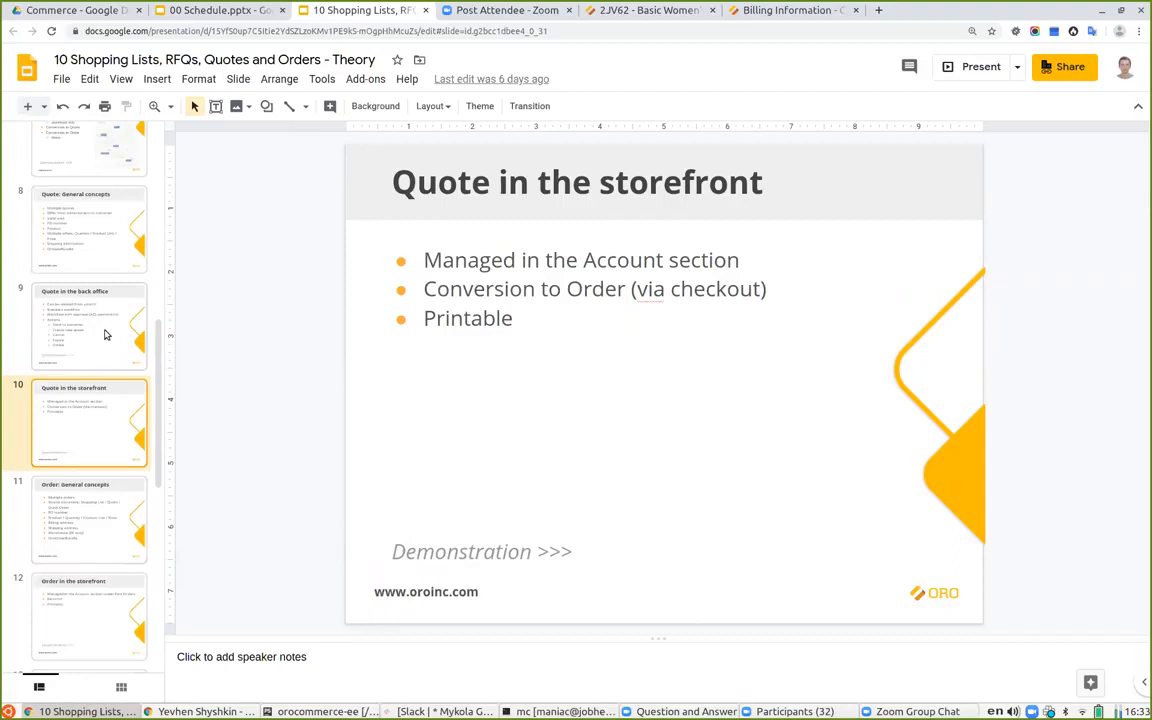
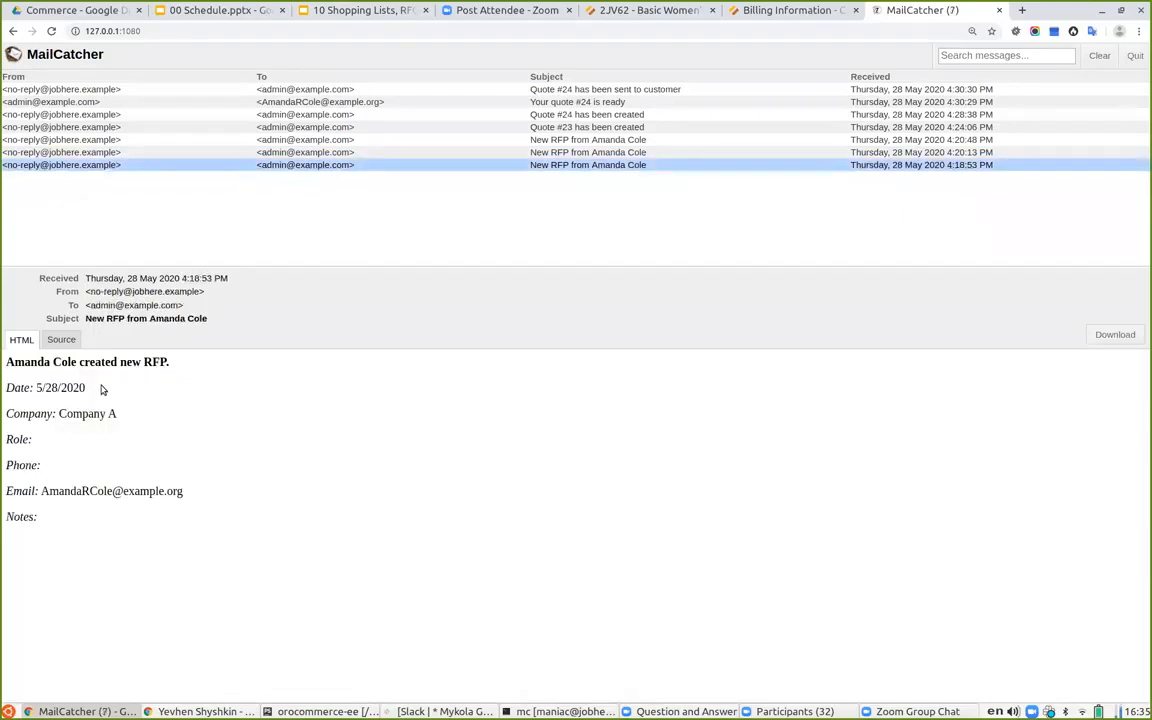
# - Read through the captured RFP, quote creation, quote ready and quote sent notification emails in MailCatcher
pyautogui.click(617, 153)
pyautogui.click(588, 140)
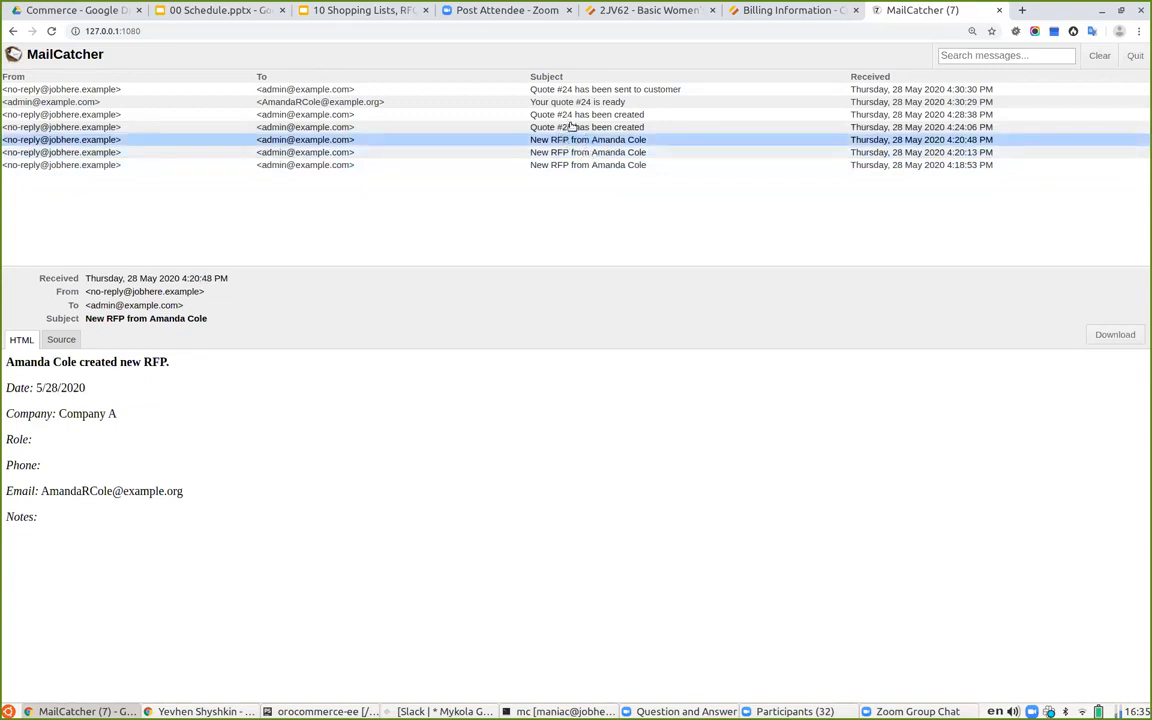
pyautogui.click(561, 127)
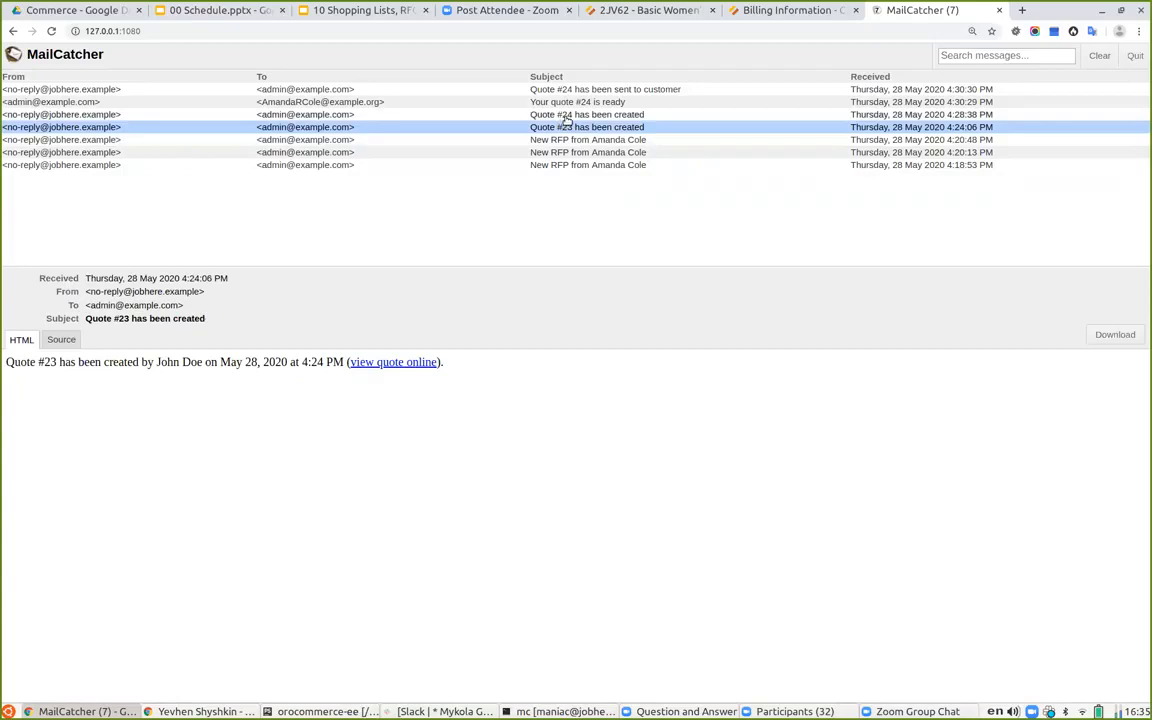
pyautogui.click(577, 114)
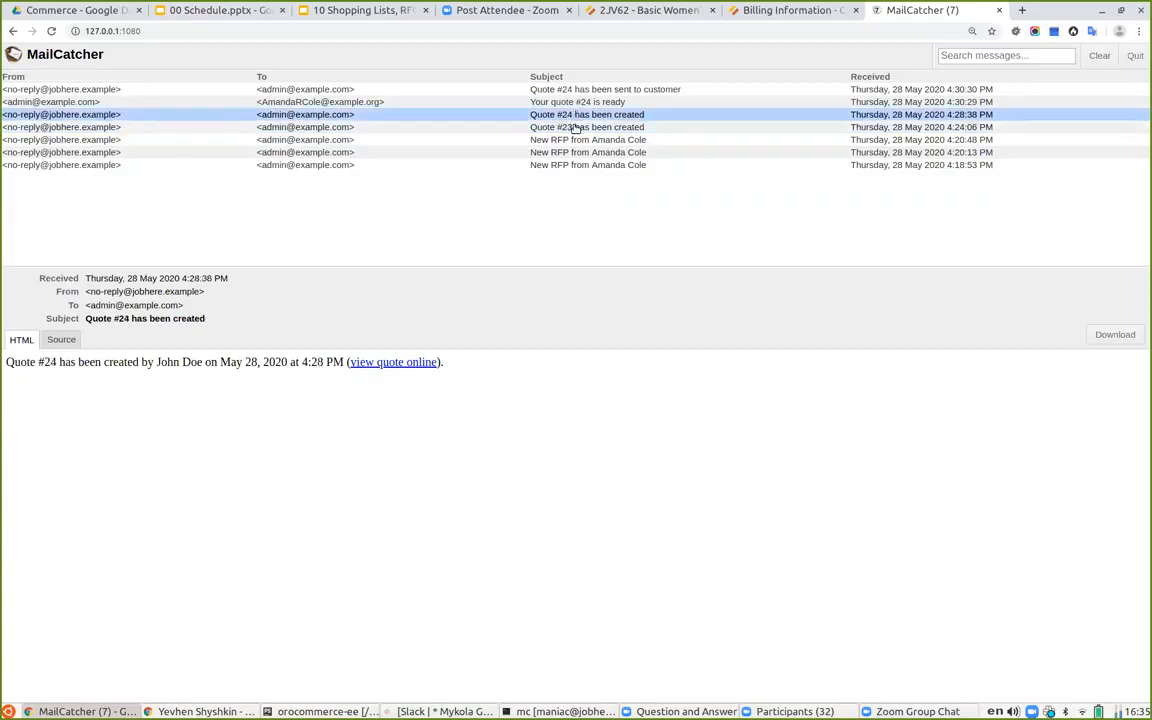
pyautogui.click(576, 128)
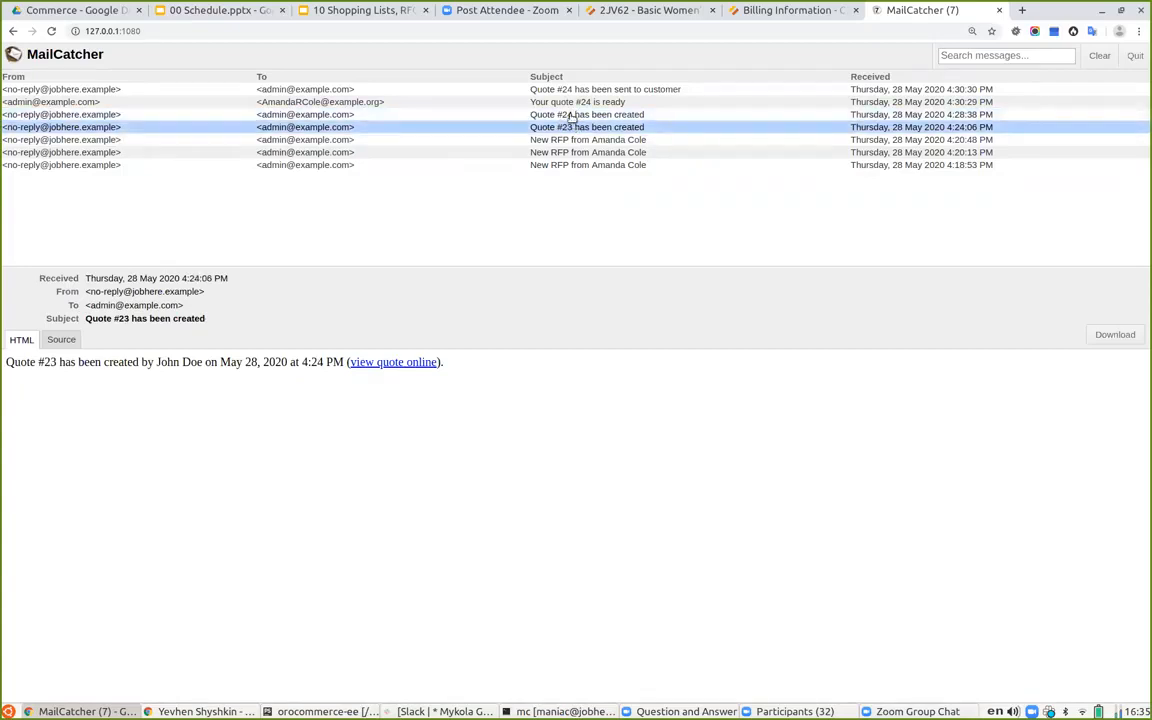
pyautogui.click(545, 114)
pyautogui.click(563, 102)
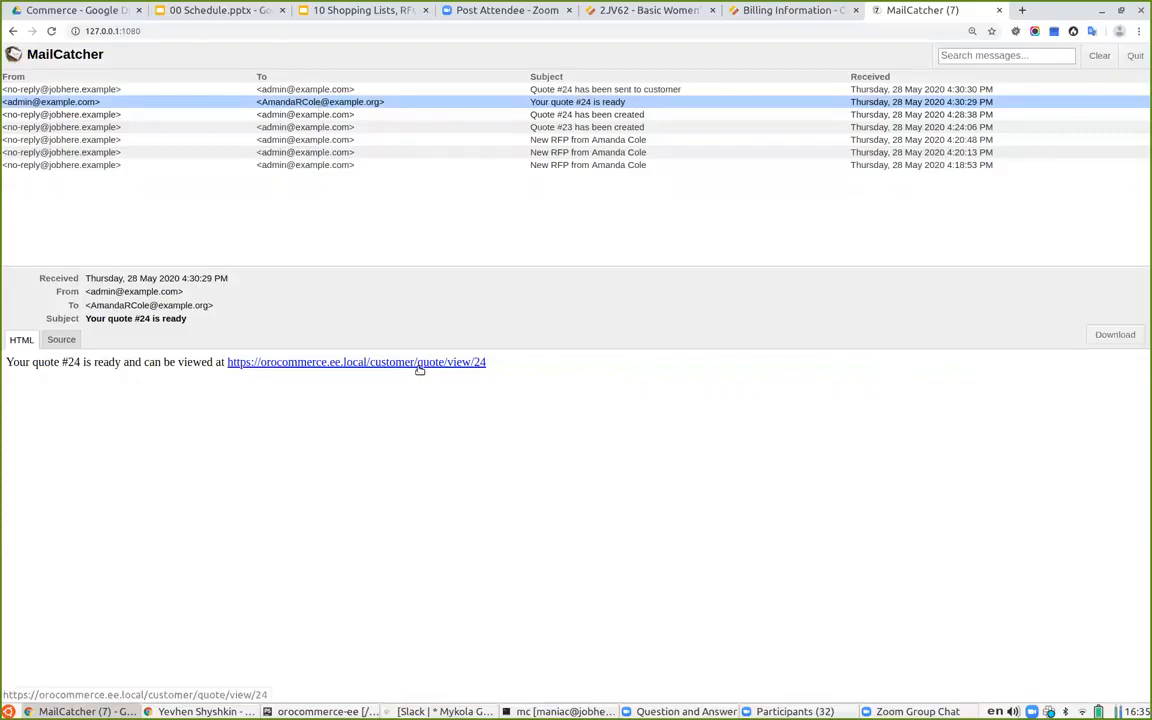
pyautogui.click(586, 89)
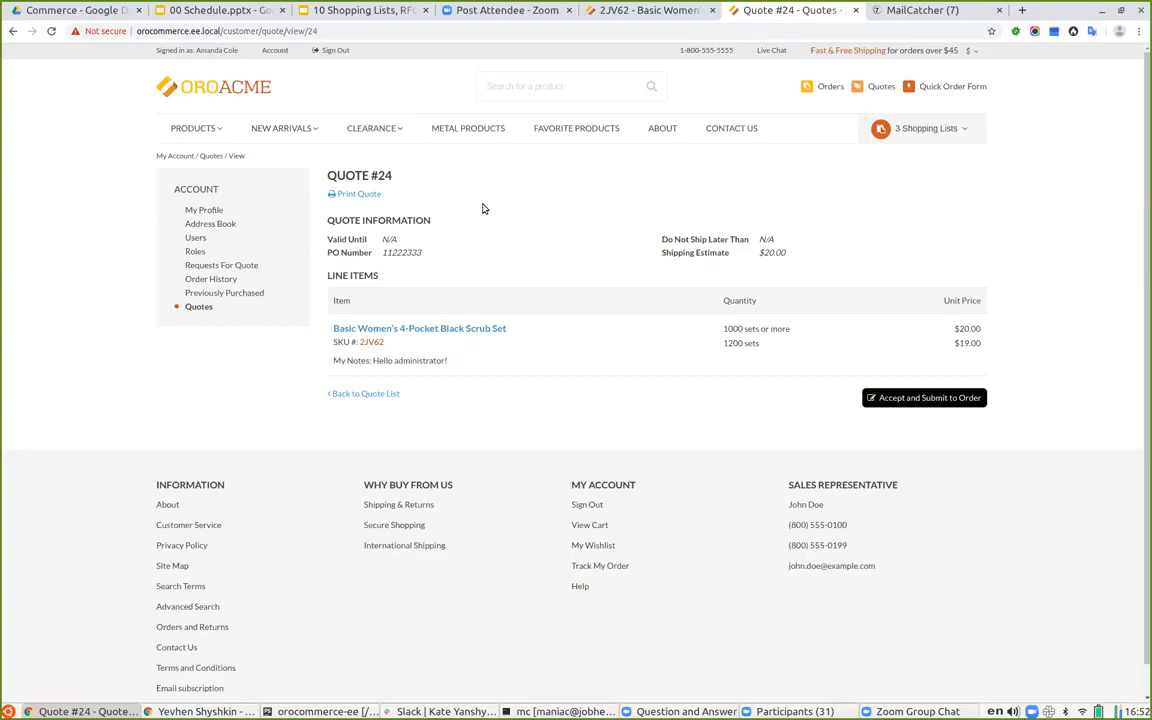
# - Preview the printable version of quote #24, check the available print destinations, and cancel printing
pyautogui.click(359, 195)
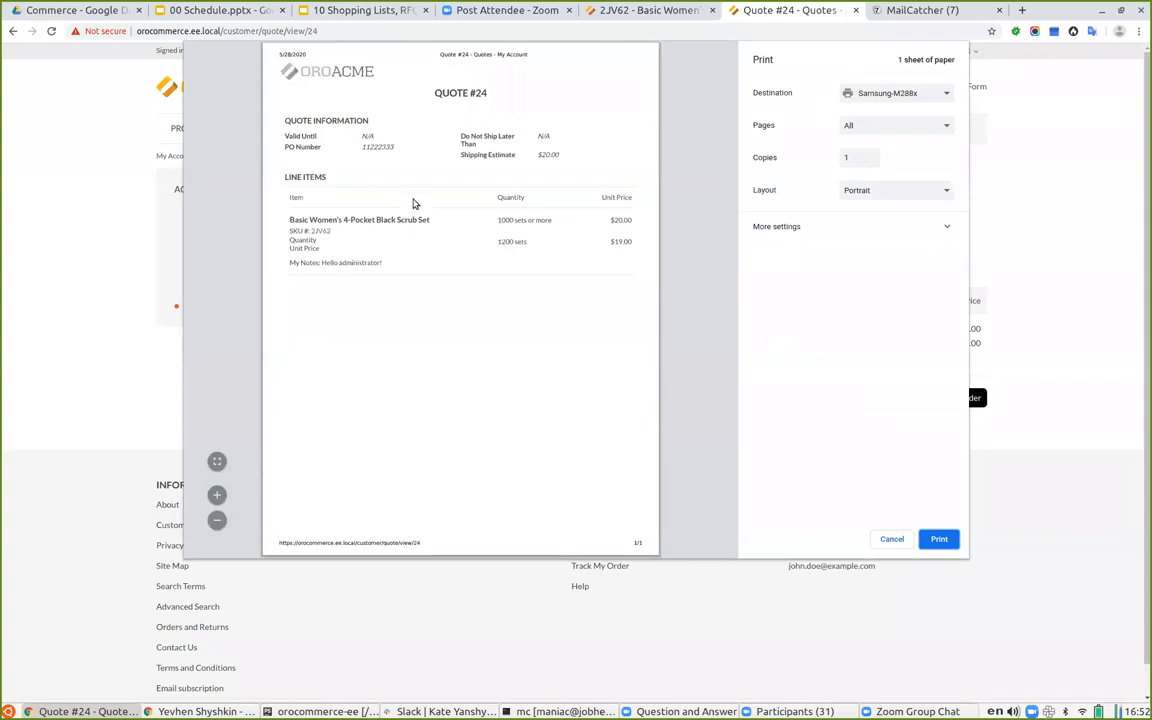
pyautogui.click(900, 92)
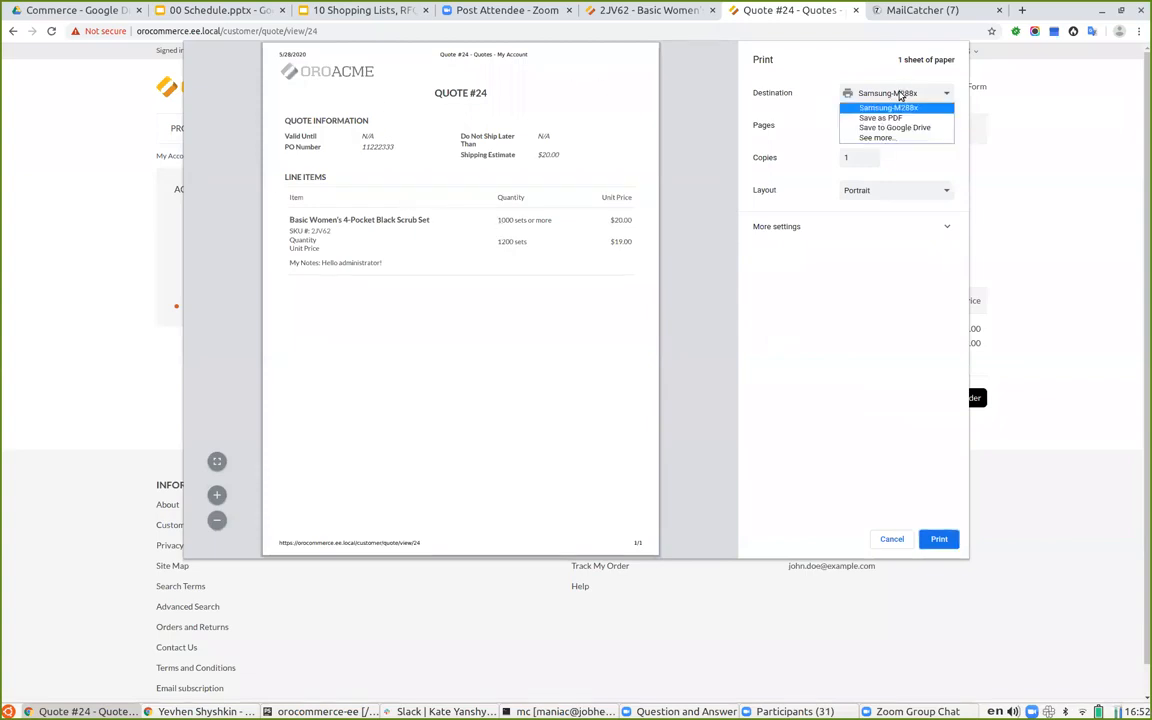
pyautogui.click(880, 540)
pyautogui.click(881, 541)
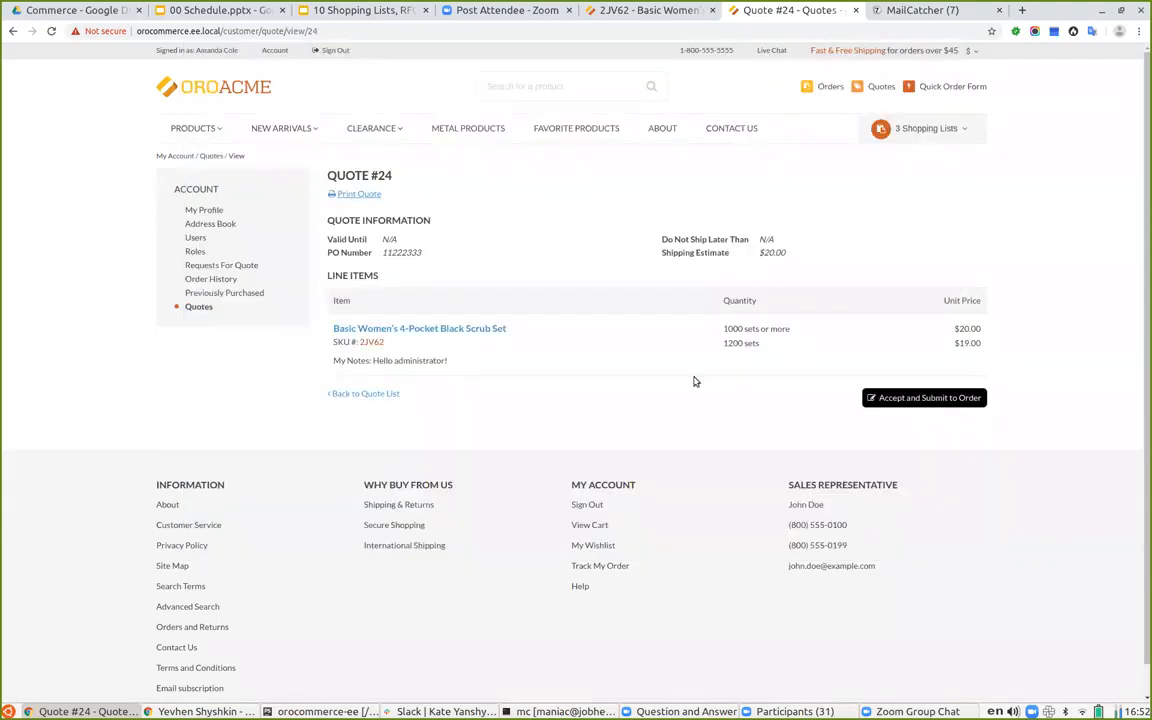
# - Accept quote #24 for ordering and submit the 1200 sets offer to checkout
pyautogui.click(902, 400)
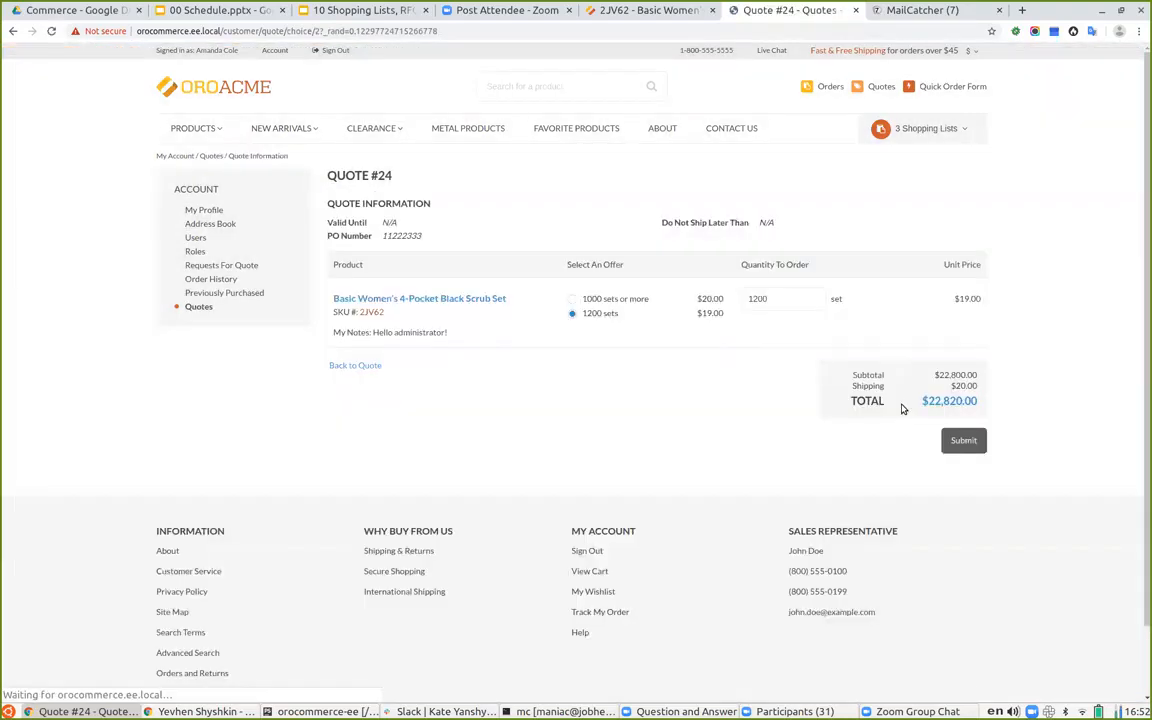
pyautogui.click(963, 440)
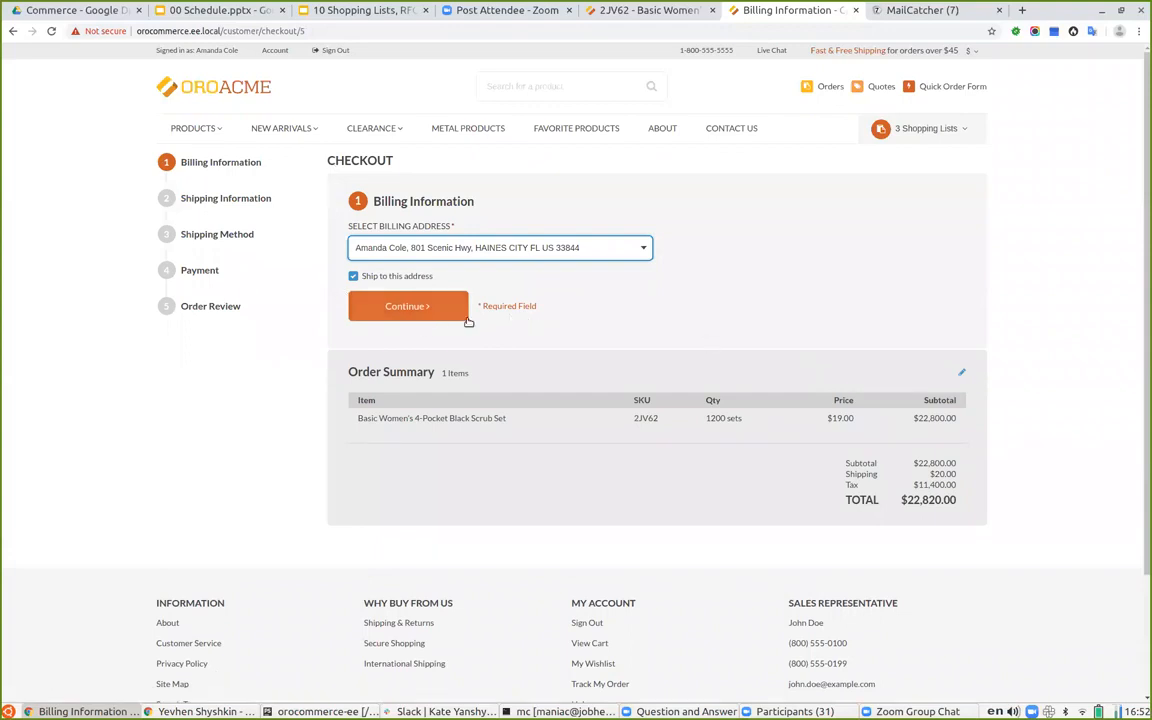
# - Switch to the back office, open quote #24 from the sales quotes, and review its shipping method and cost
pyautogui.click(652, 10)
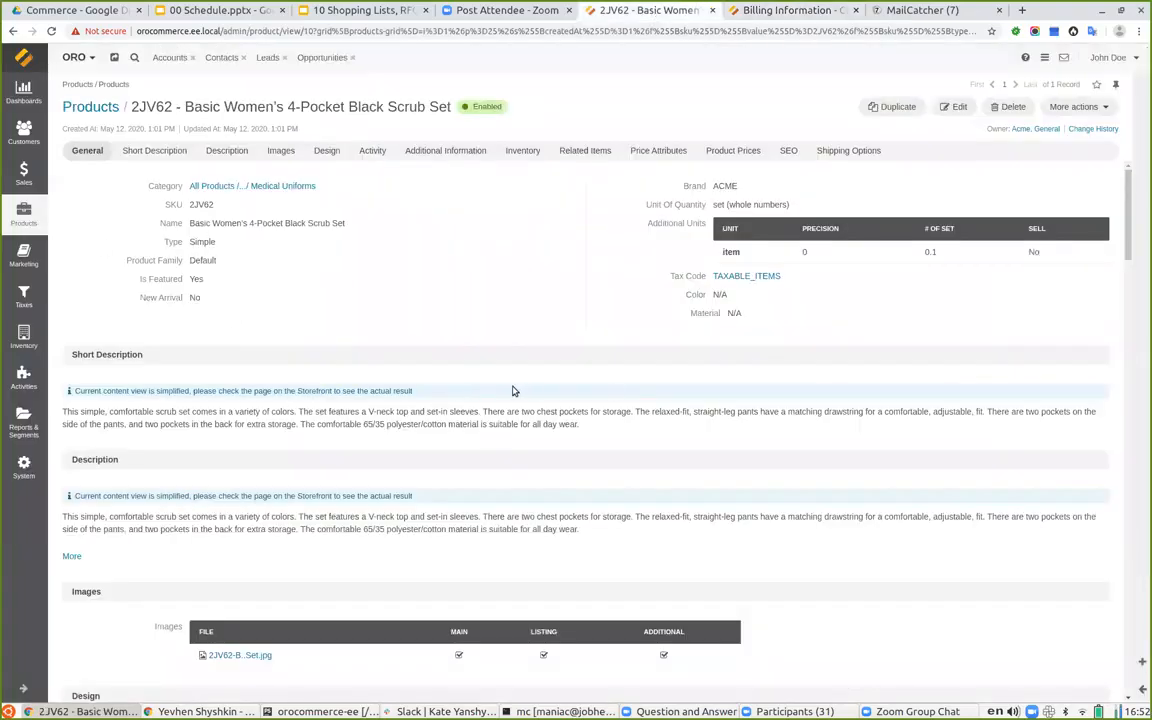
pyautogui.scroll(-3, 514, 391)
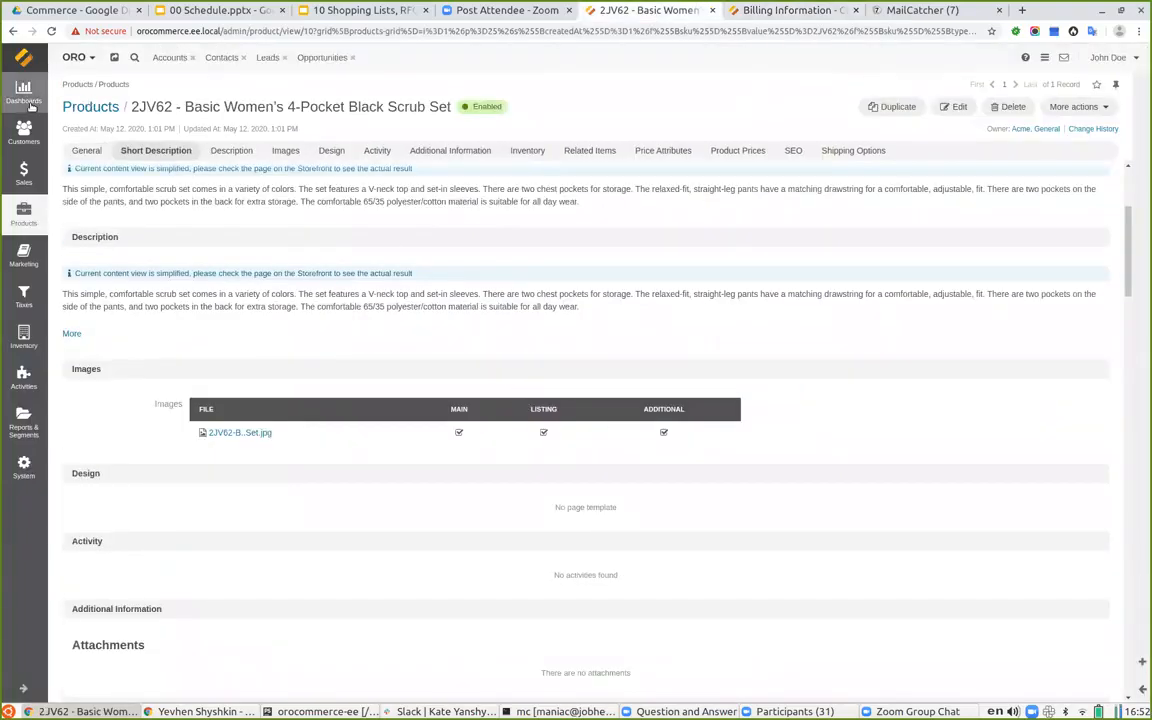
pyautogui.click(23, 172)
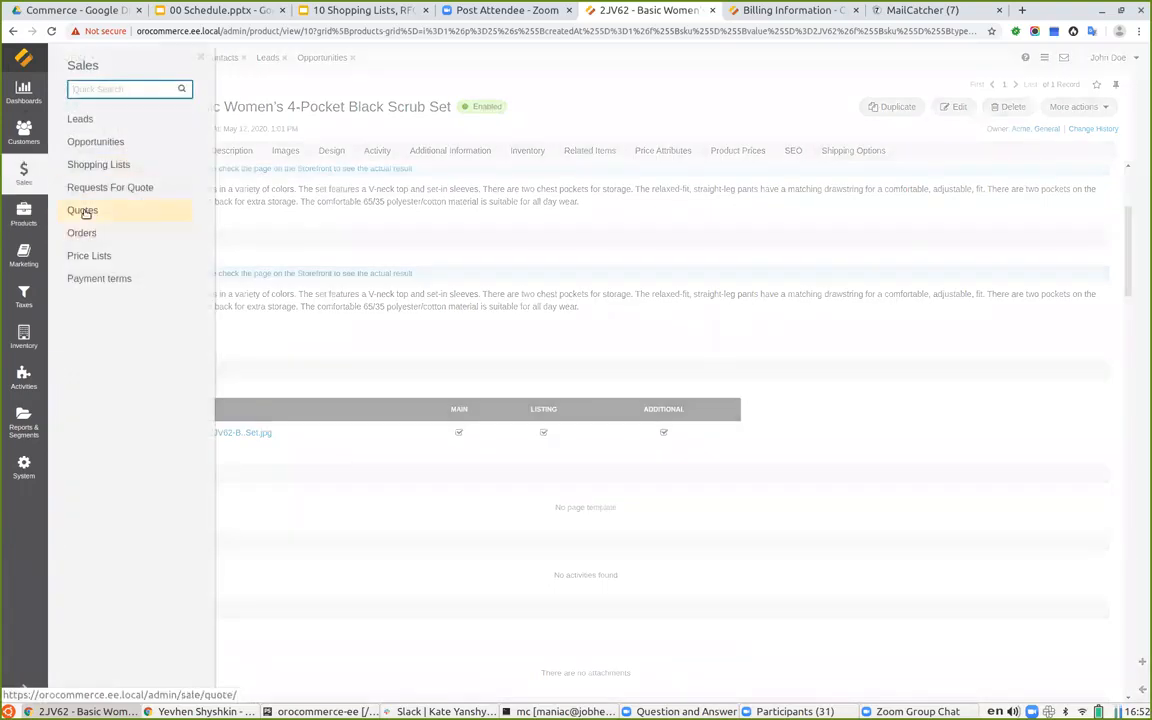
pyautogui.click(80, 208)
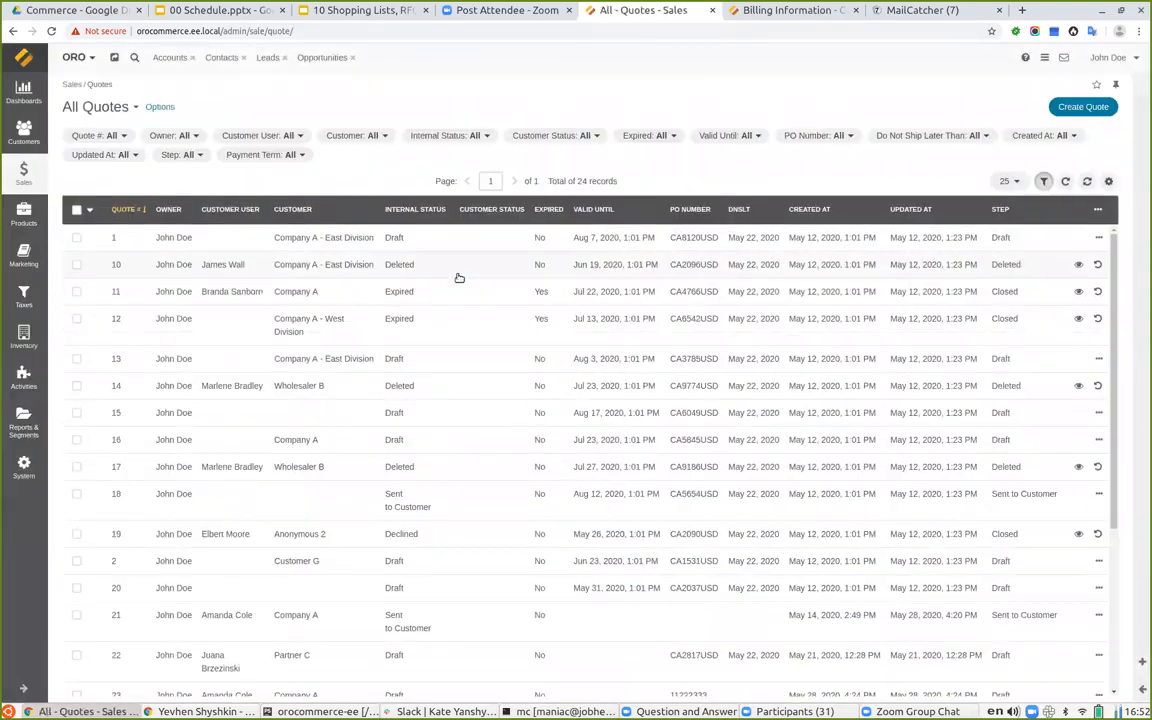
pyautogui.scroll(-3, 330, 450)
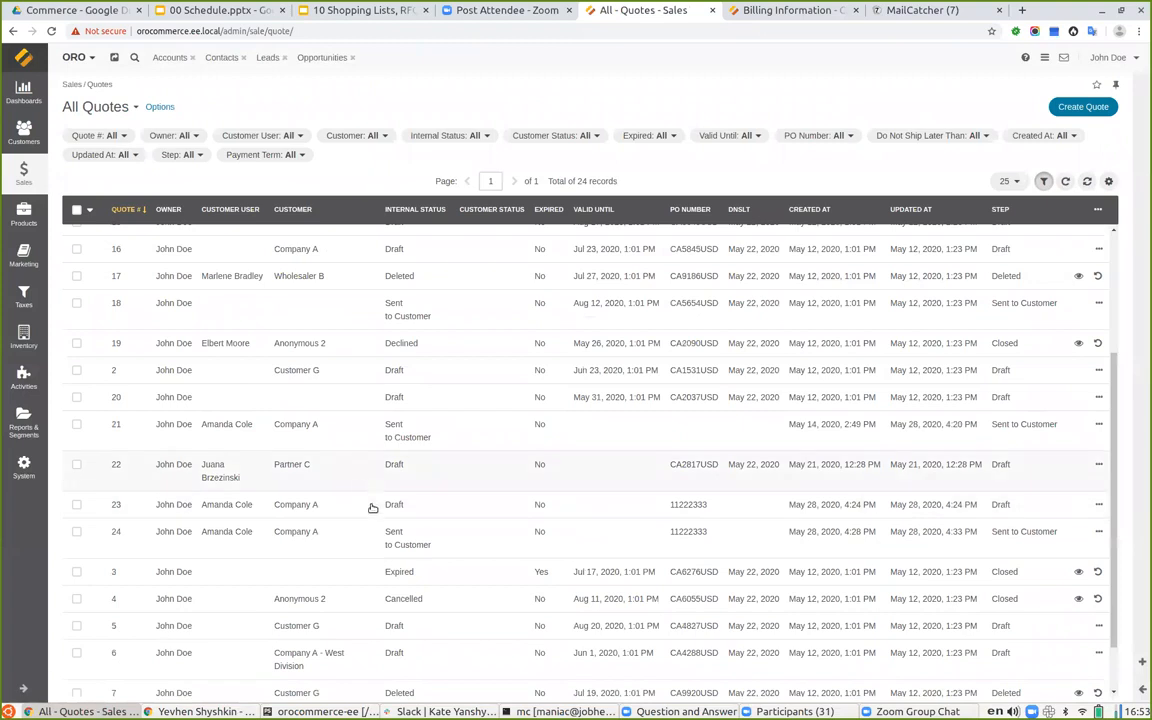
pyautogui.click(336, 551)
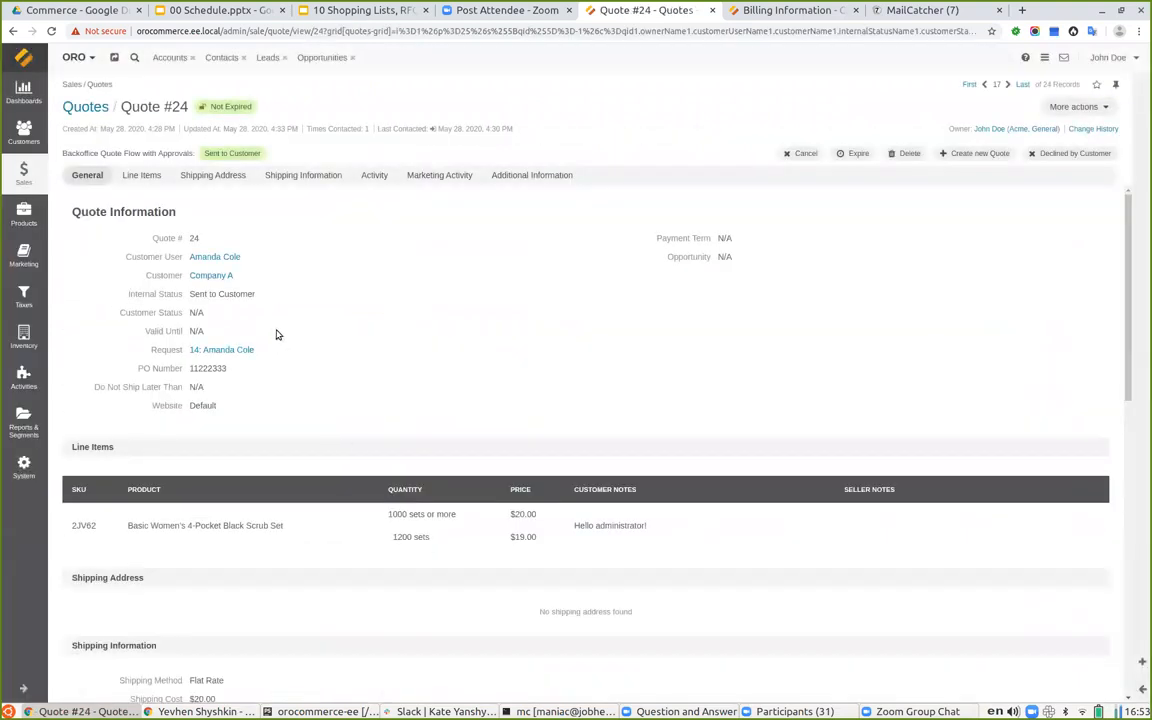
pyautogui.click(303, 175)
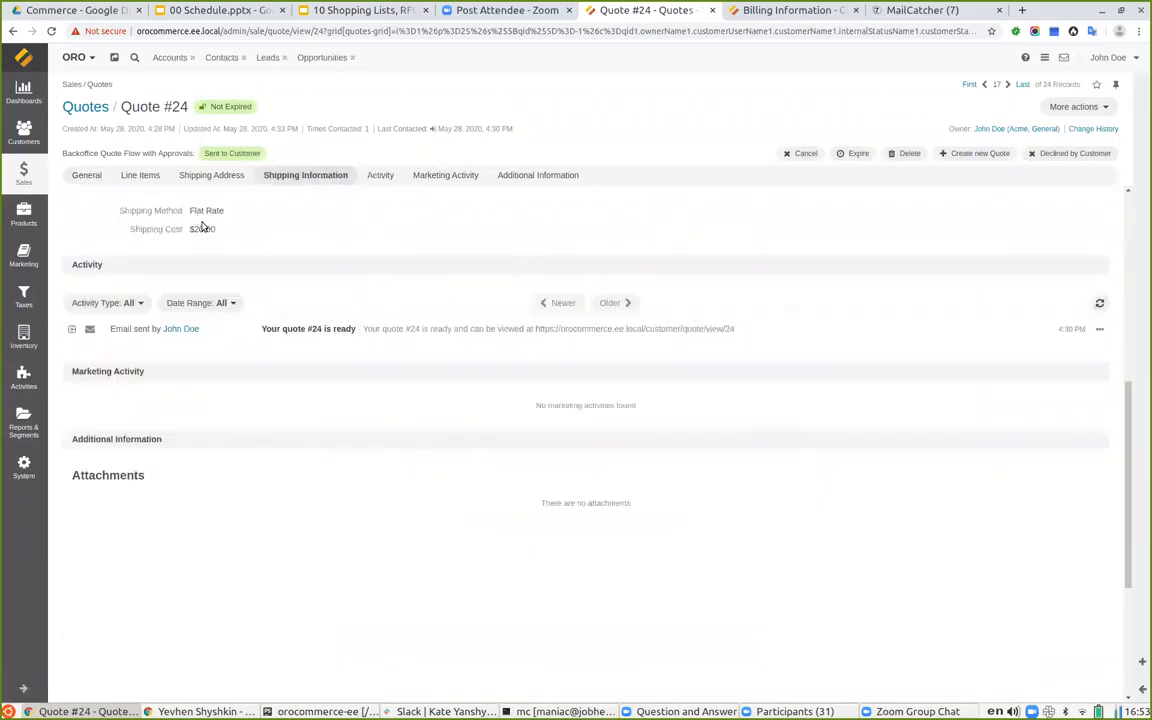
pyautogui.scroll(1, 205, 240)
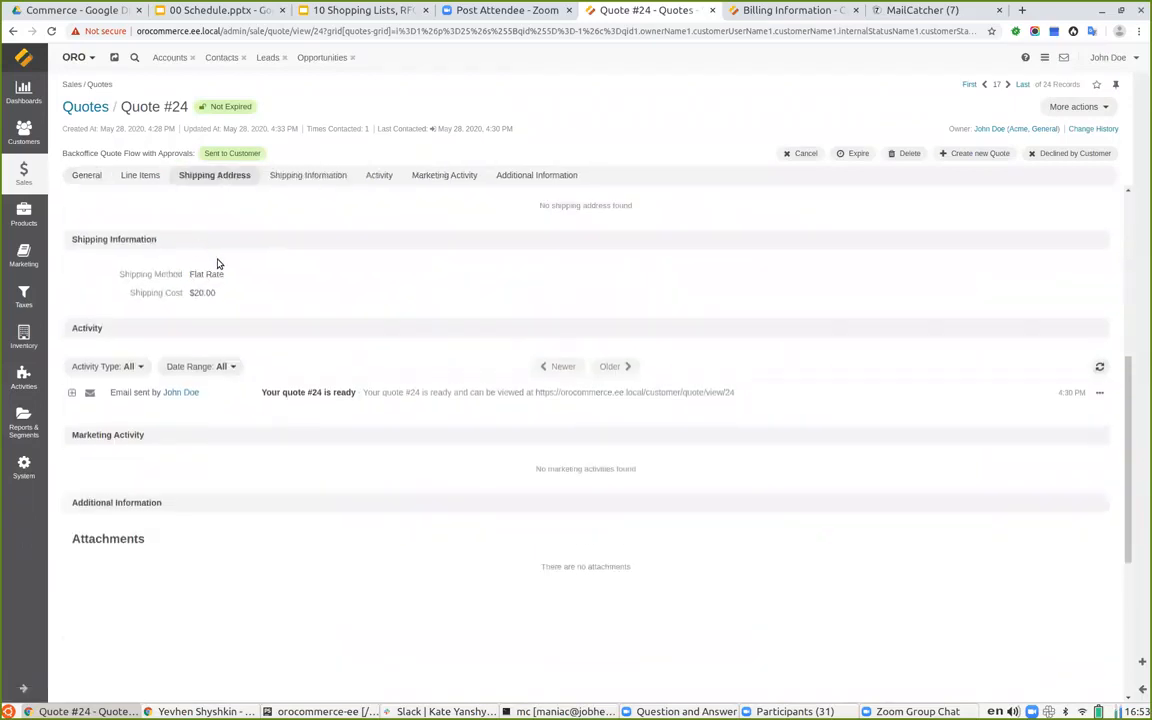
# - Switch to the storefront checkout, continue with the selected billing address for shipping too, and check the Flat Rate shipping option
pyautogui.click(778, 12)
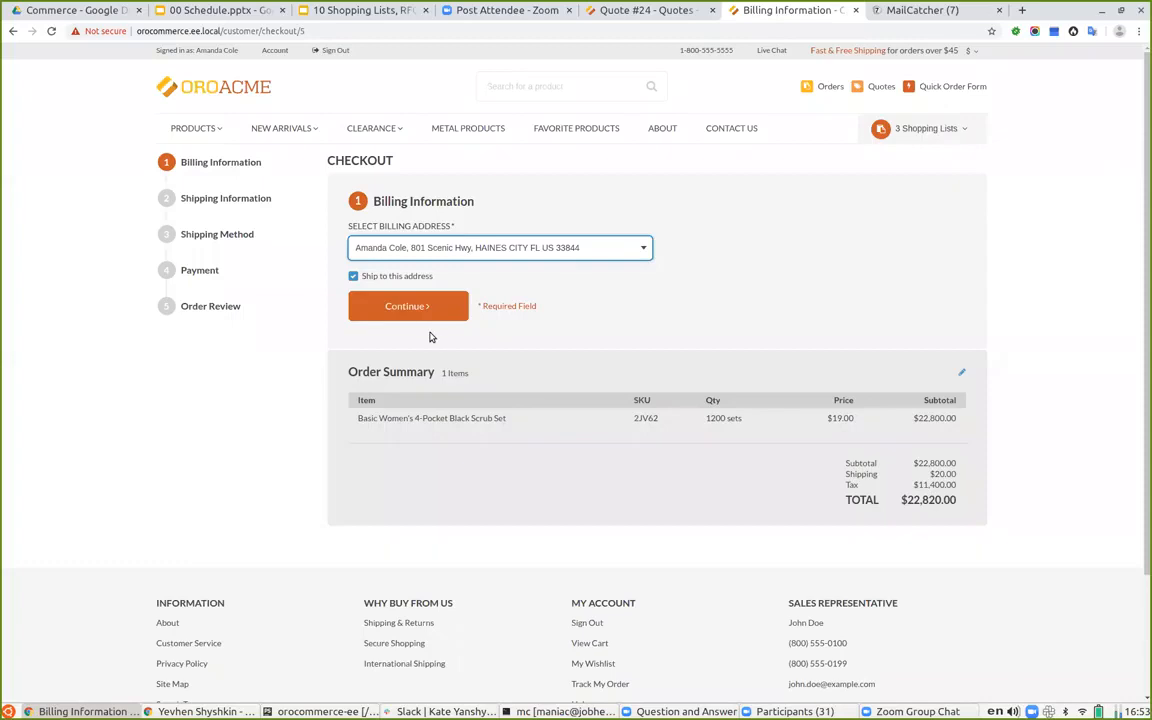
pyautogui.click(408, 305)
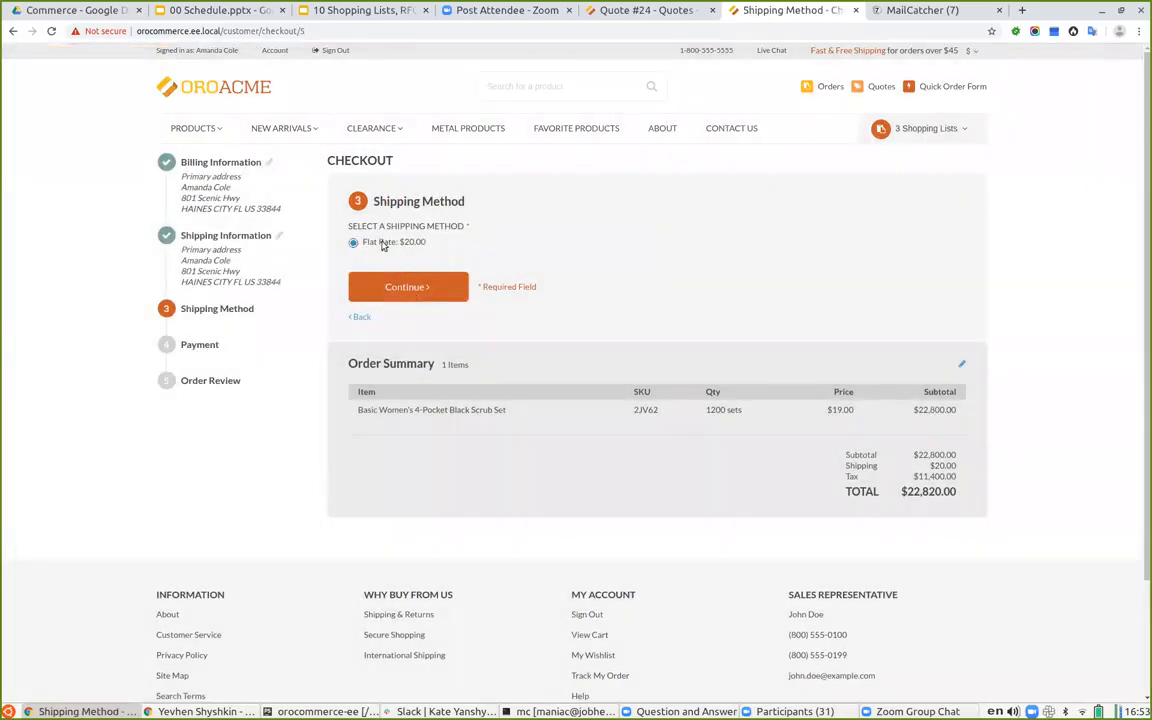
pyautogui.moveTo(408, 241); pyautogui.dragTo(451, 241)
pyautogui.click(484, 233)
# - Switch to the theory slide deck and present the "Order: General concepts" slide full screen
pyautogui.click(323, 12)
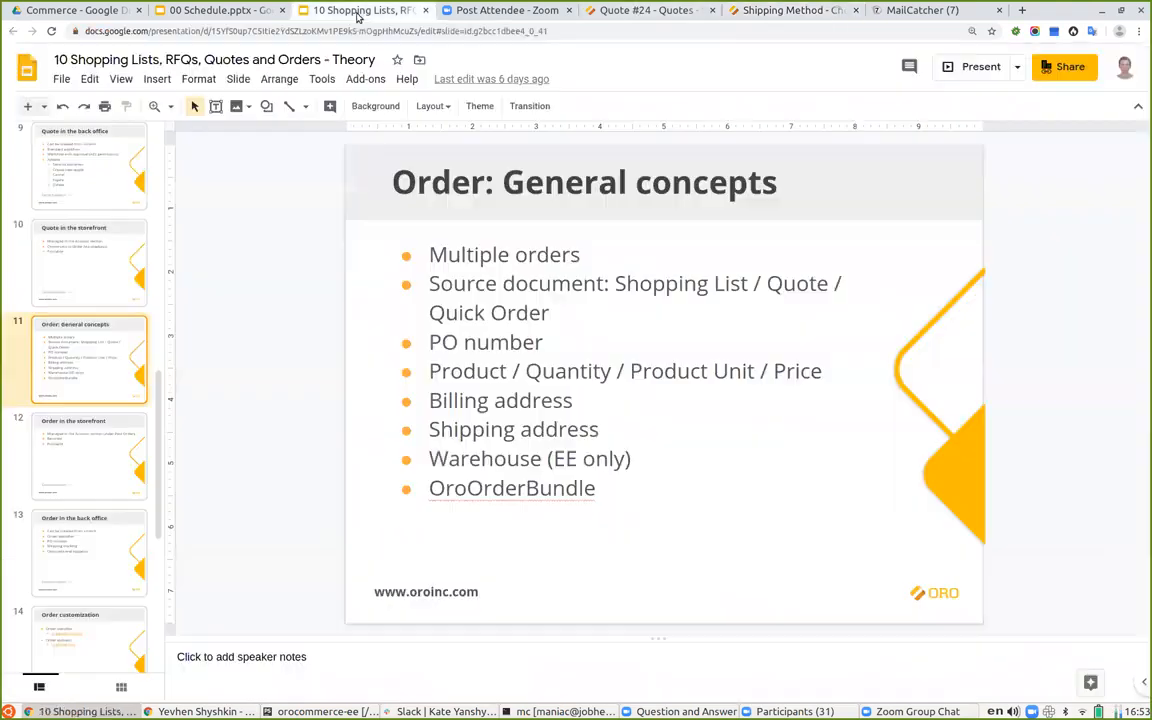
pyautogui.click(978, 67)
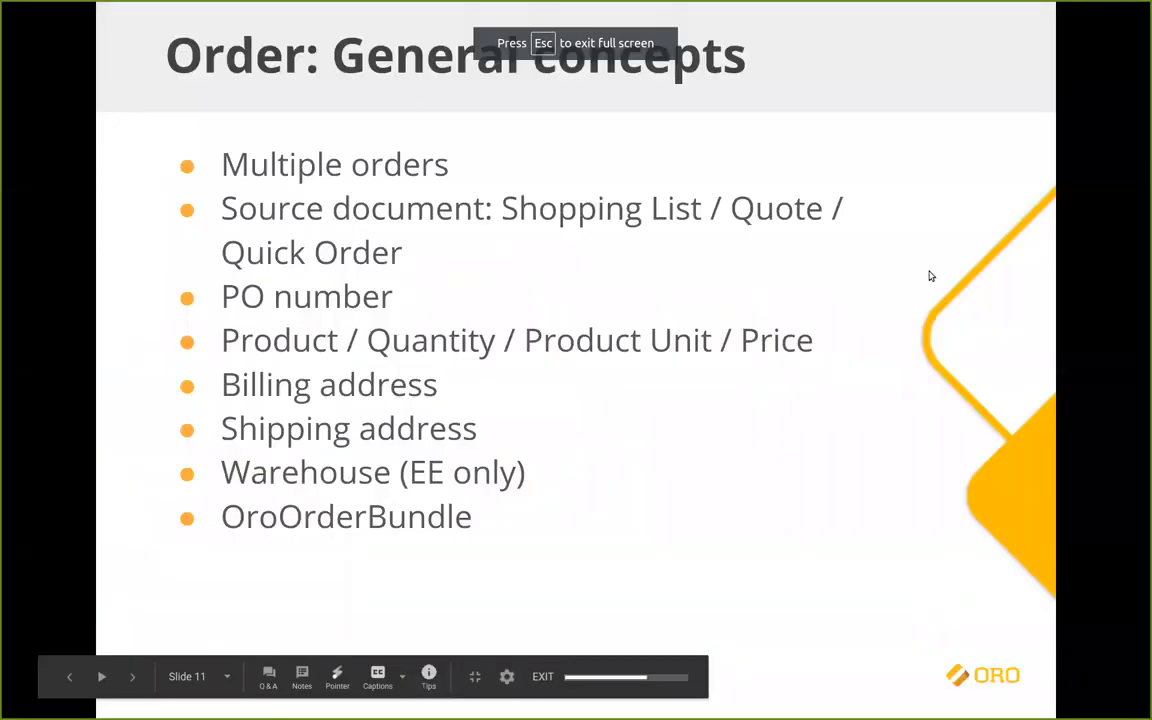
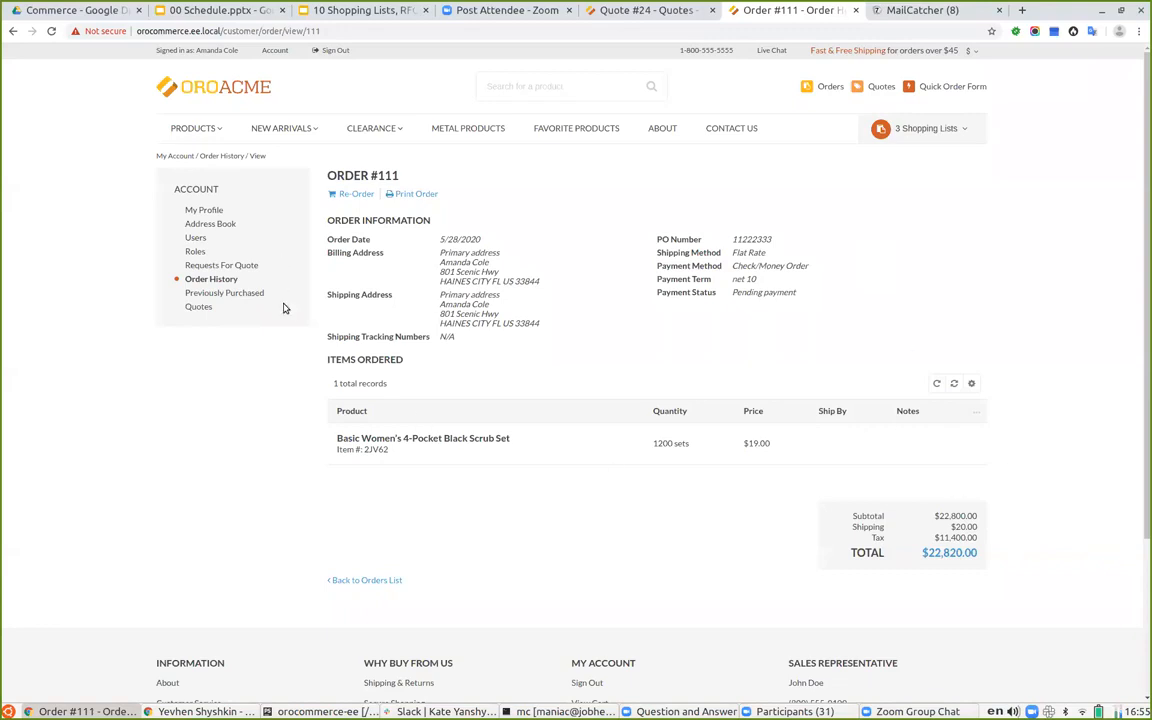
# - Open the storefront order history and examine the open orders, past orders, available filters and order row details
pyautogui.click(193, 284)
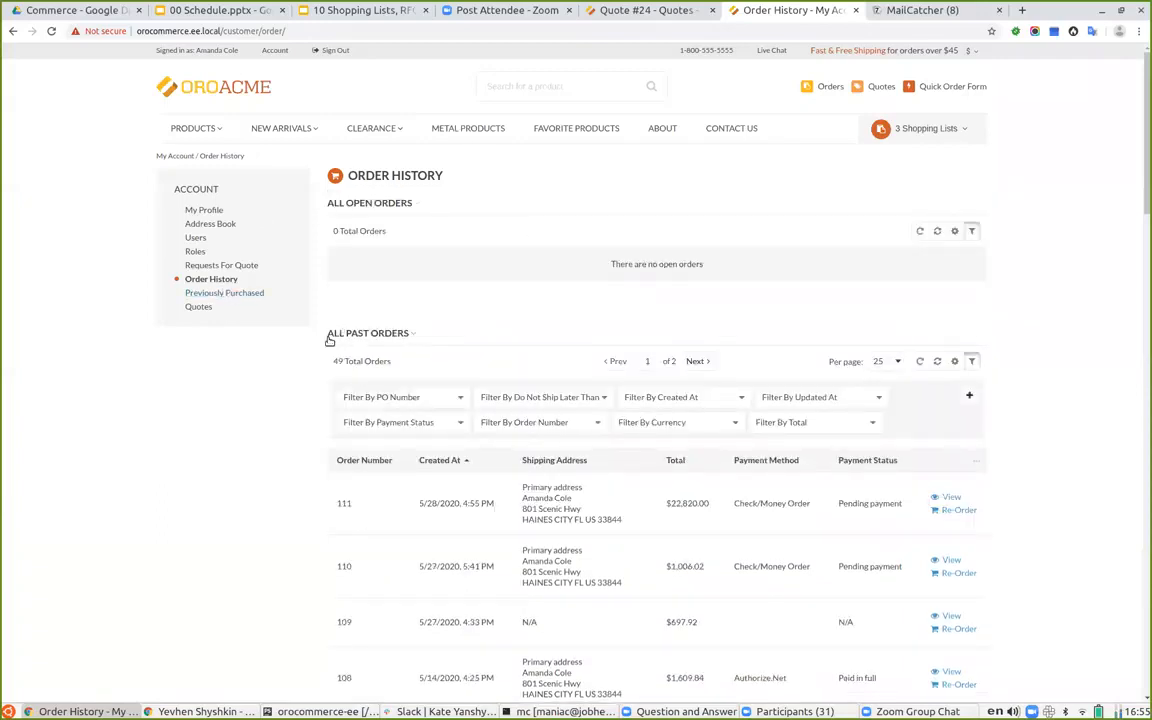
pyautogui.moveTo(322, 336); pyautogui.dragTo(406, 340)
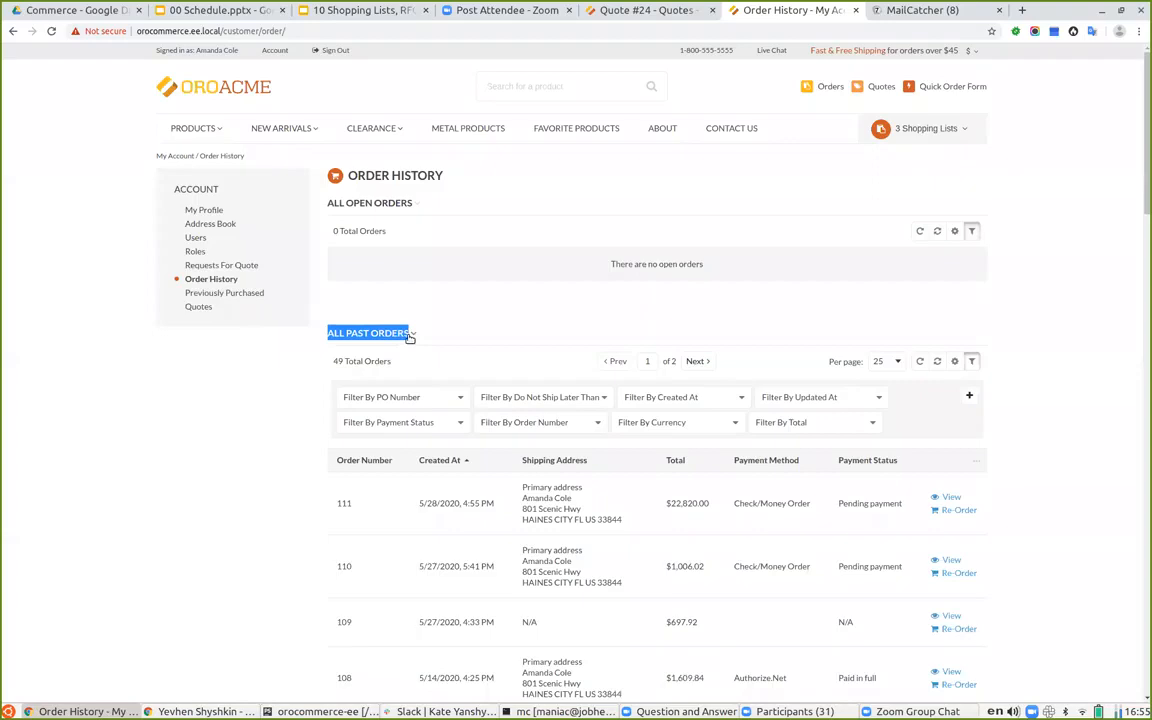
pyautogui.click(250, 434)
pyautogui.scroll(-2, 452, 370)
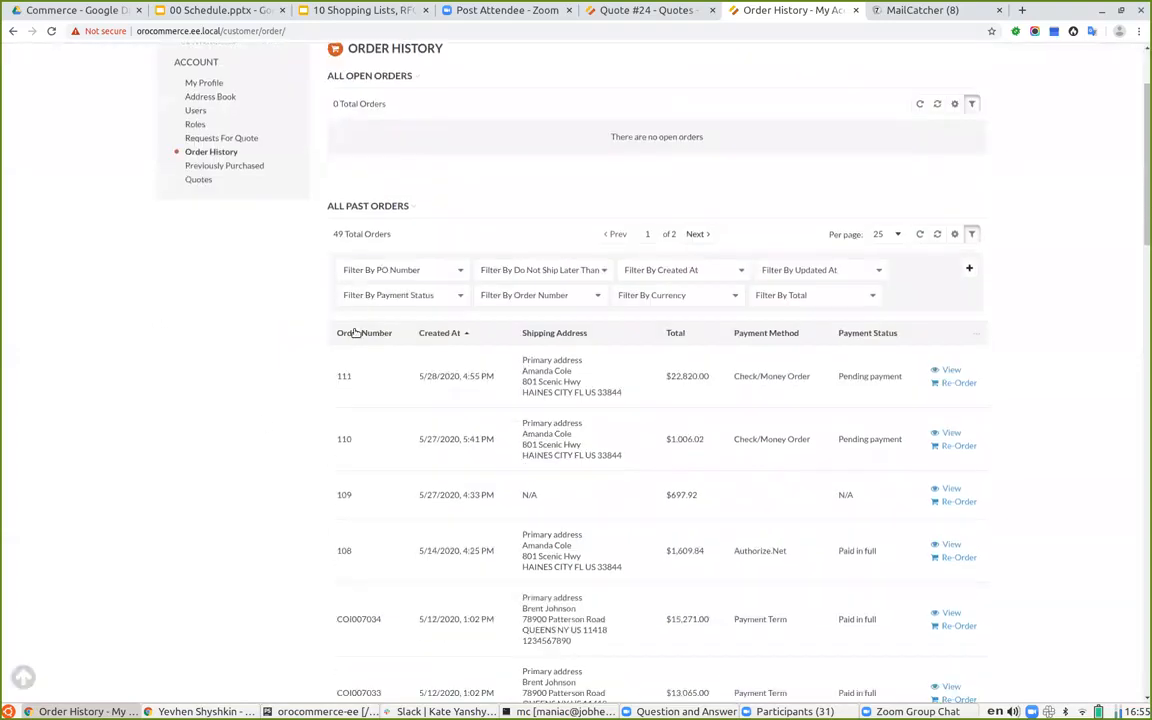
pyautogui.scroll(2, 500, 420)
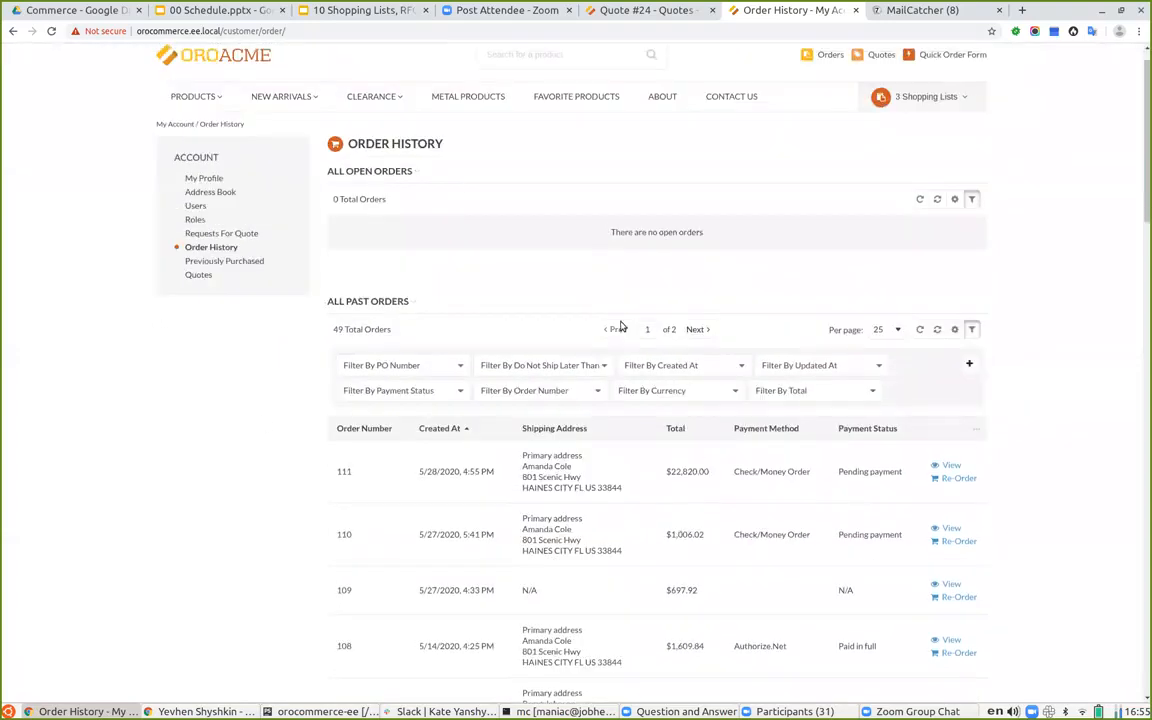
pyautogui.scroll(-2, 565, 440)
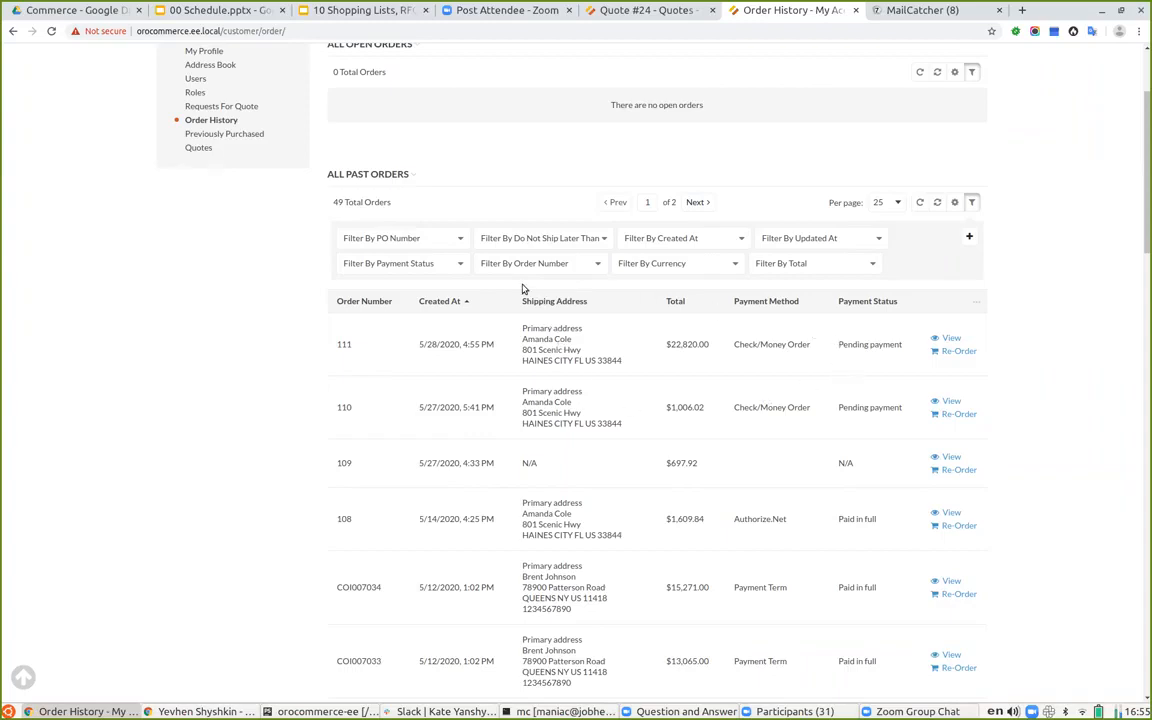
pyautogui.click(437, 264)
pyautogui.click(250, 486)
pyautogui.scroll(-5, 743, 517)
pyautogui.scroll(3, 744, 512)
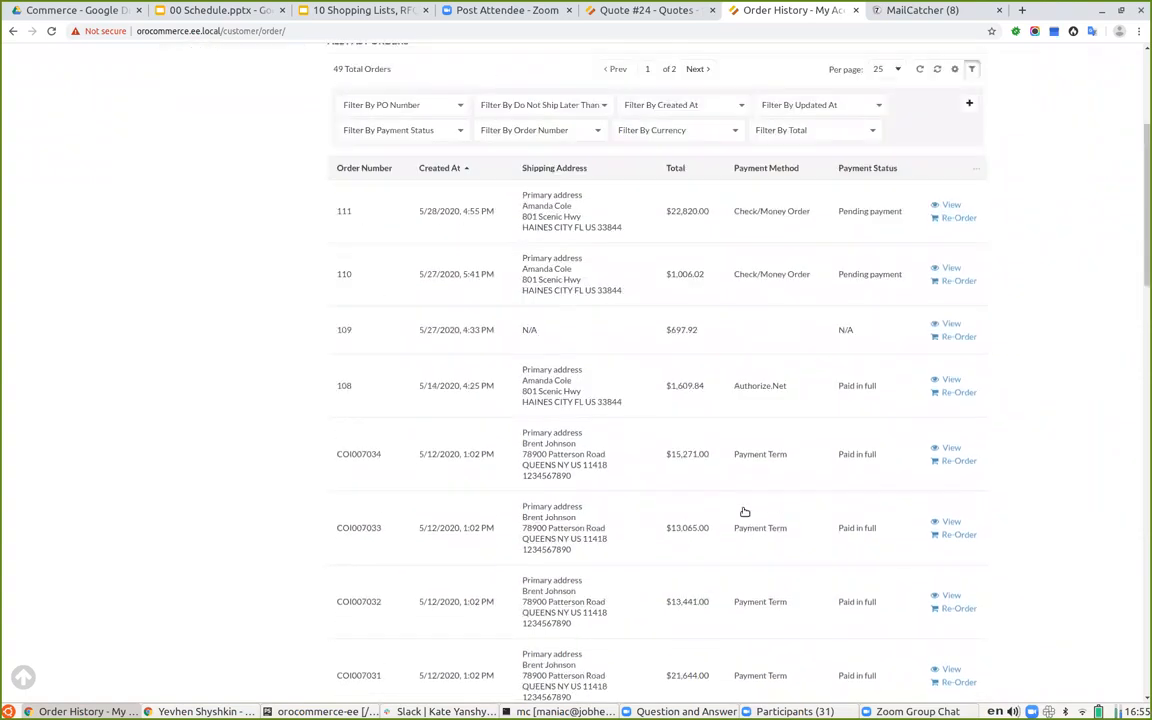
pyautogui.scroll(3, 744, 512)
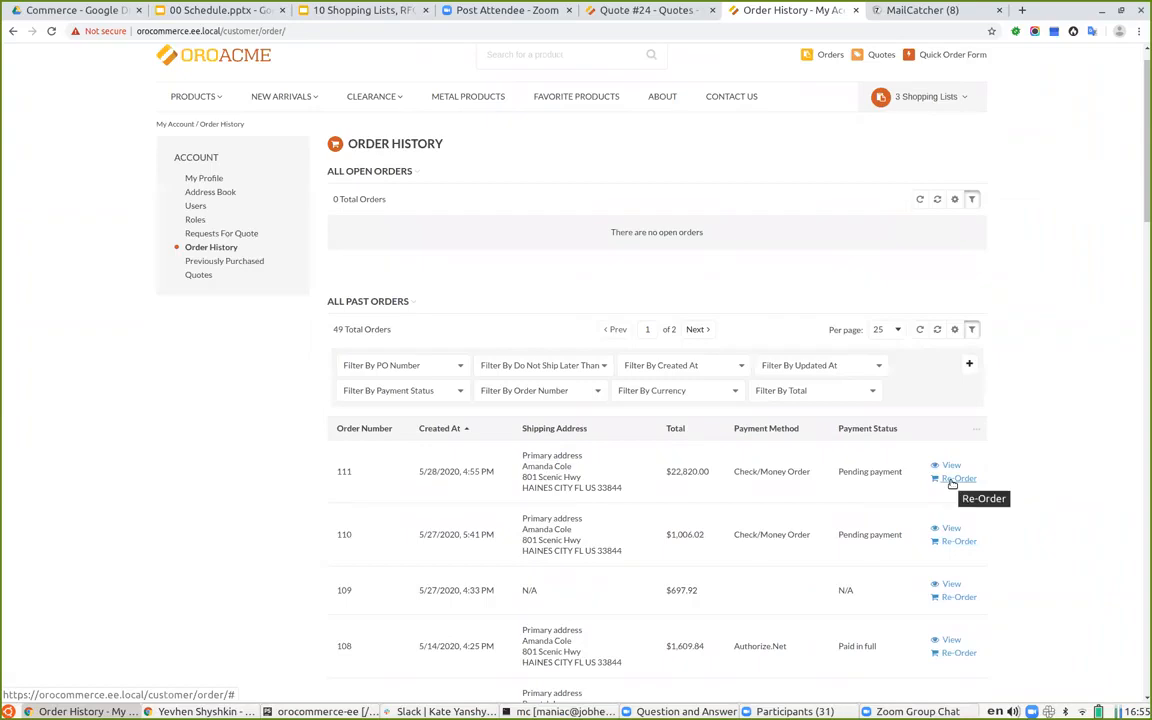
# - Open the newest past order and check the unit price of the Basic Women's 4-Pocket Black Scrub Set
pyautogui.click(952, 482)
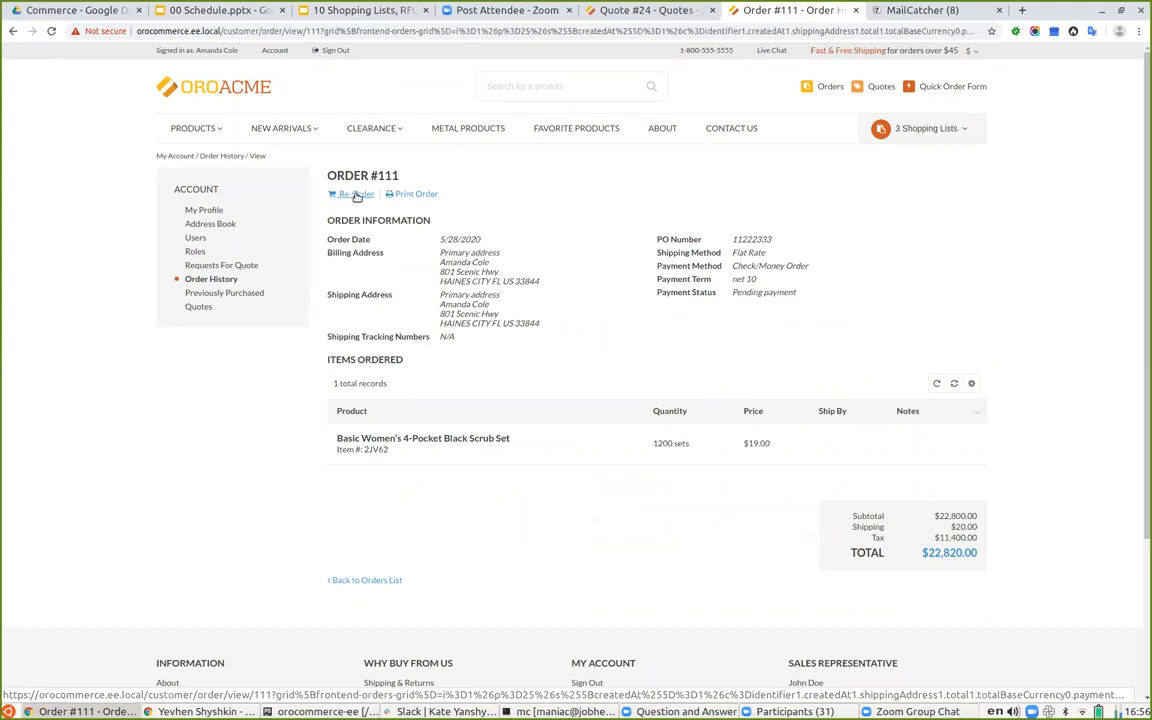
pyautogui.moveTo(748, 443); pyautogui.dragTo(774, 454)
pyautogui.click(757, 474)
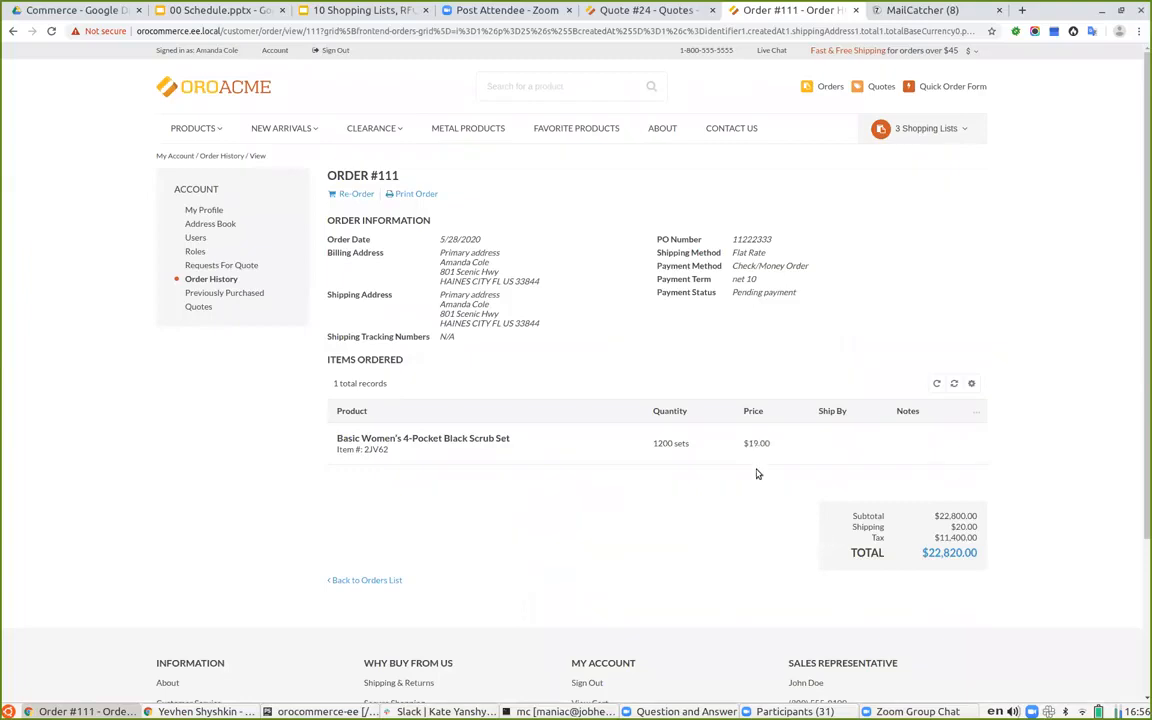
# - Reorder the opened past order and check the scrub set's unit price in the checkout order summary
pyautogui.click(352, 195)
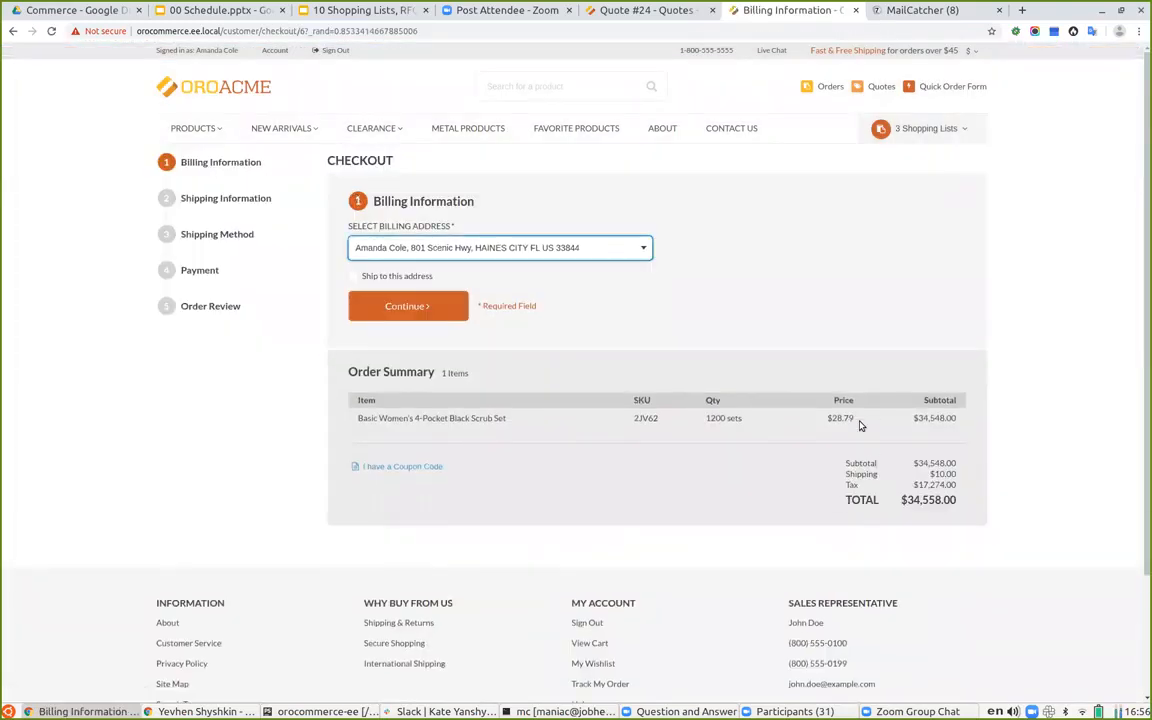
pyautogui.moveTo(828, 418); pyautogui.dragTo(846, 421)
pyautogui.click(725, 474)
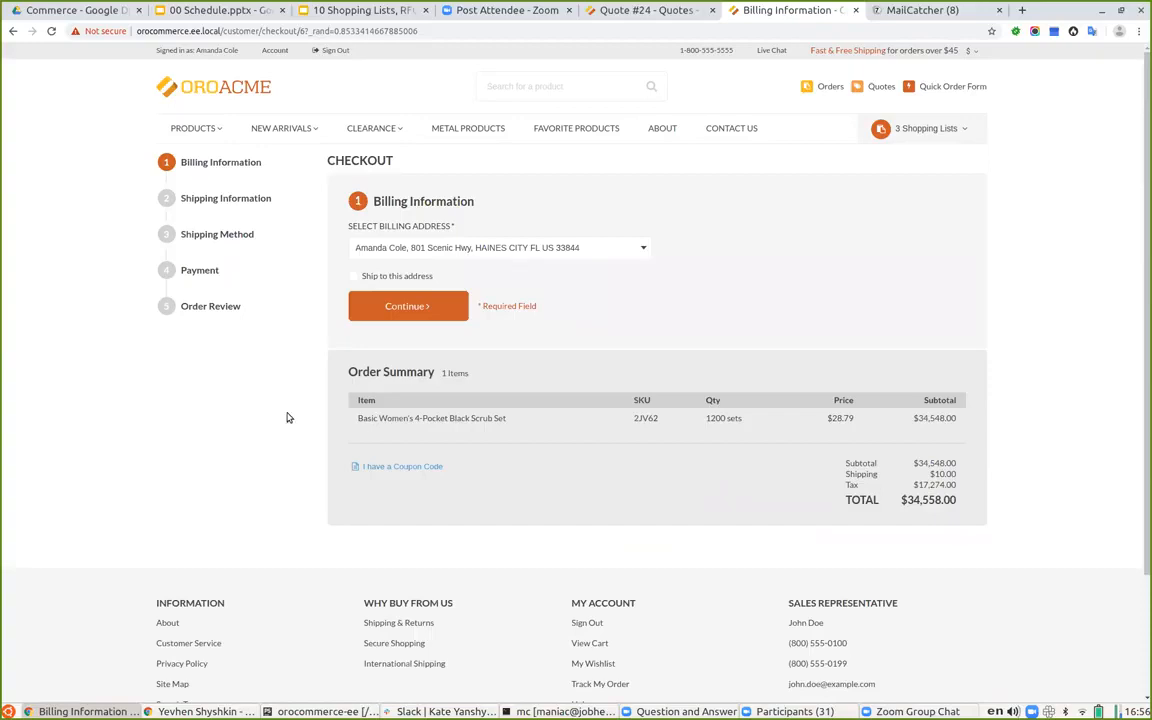
# - Continue the checkout with the preselected billing and shipping addresses and the Flat Rate shipping method
pyautogui.click(402, 305)
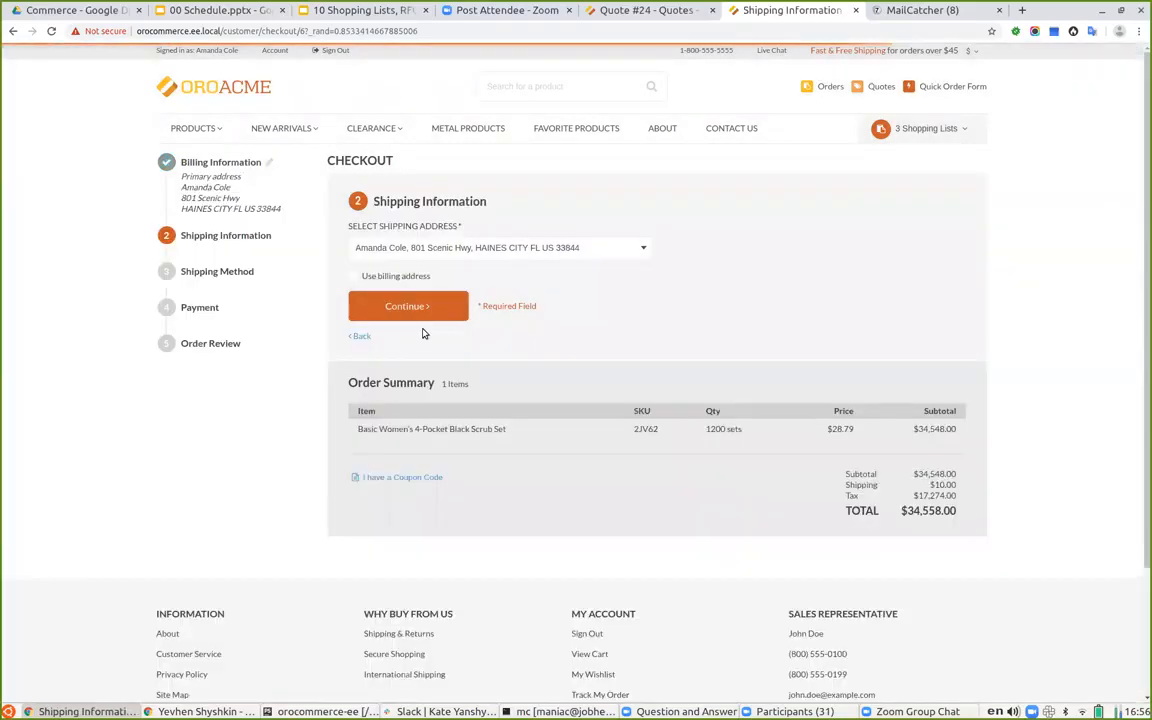
pyautogui.click(408, 306)
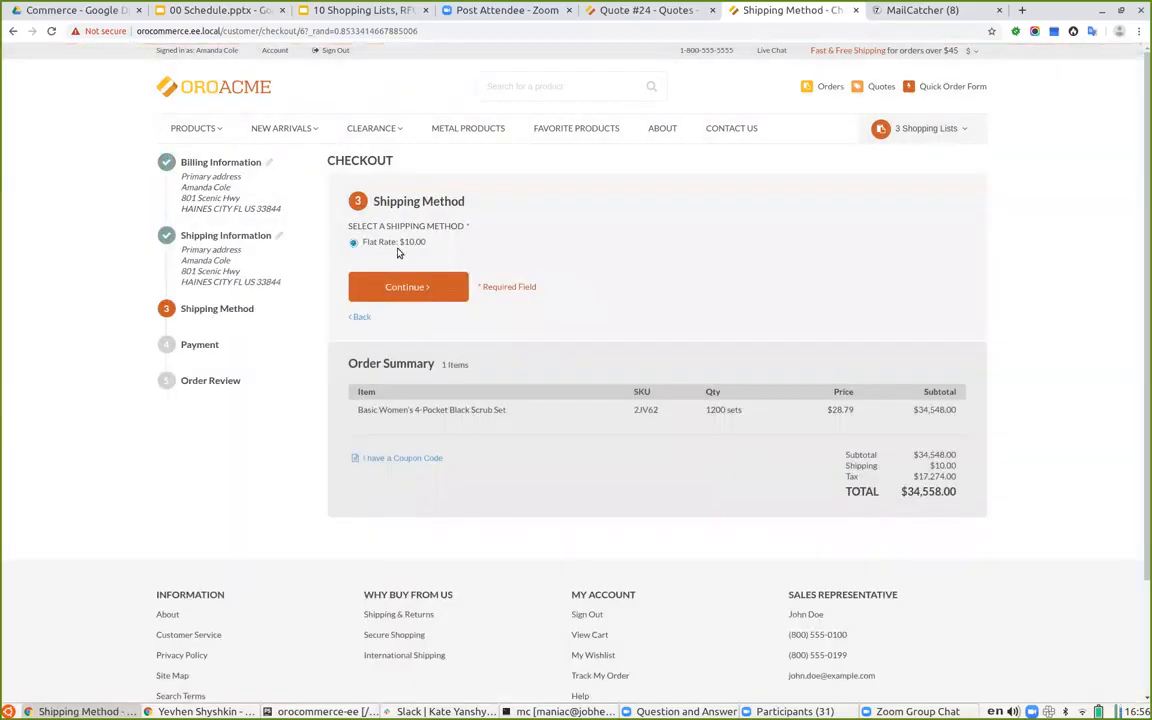
pyautogui.tripleClick(365, 248)
pyautogui.click(452, 249)
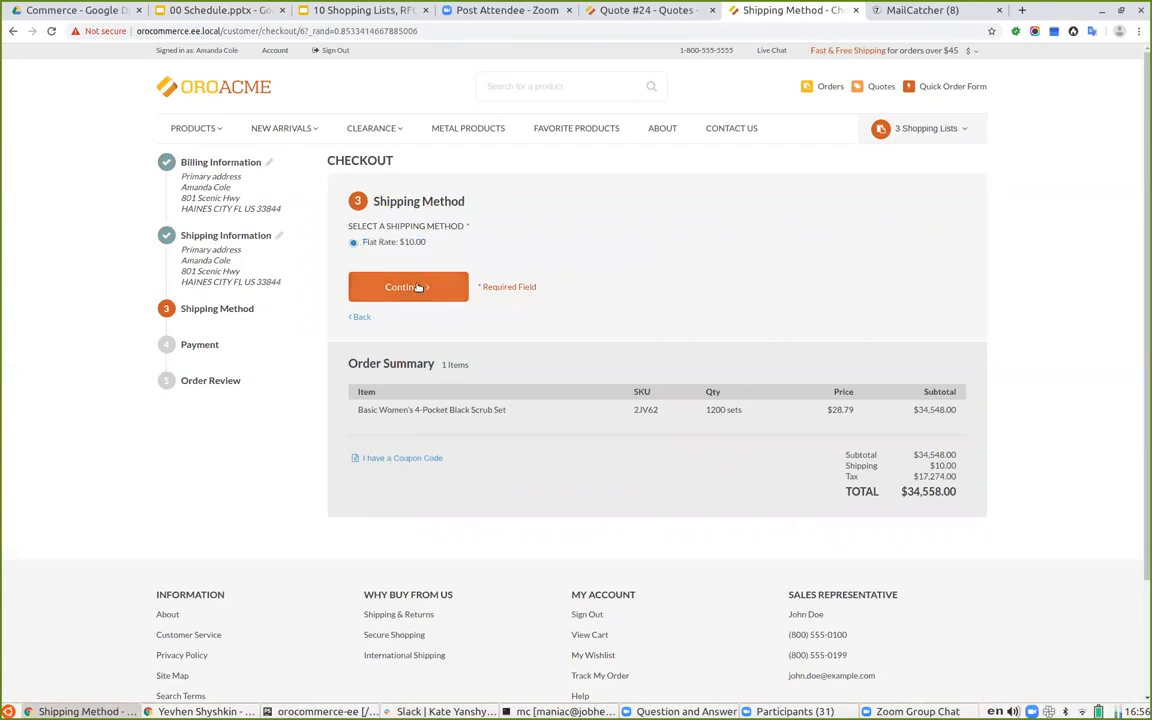
pyautogui.click(411, 287)
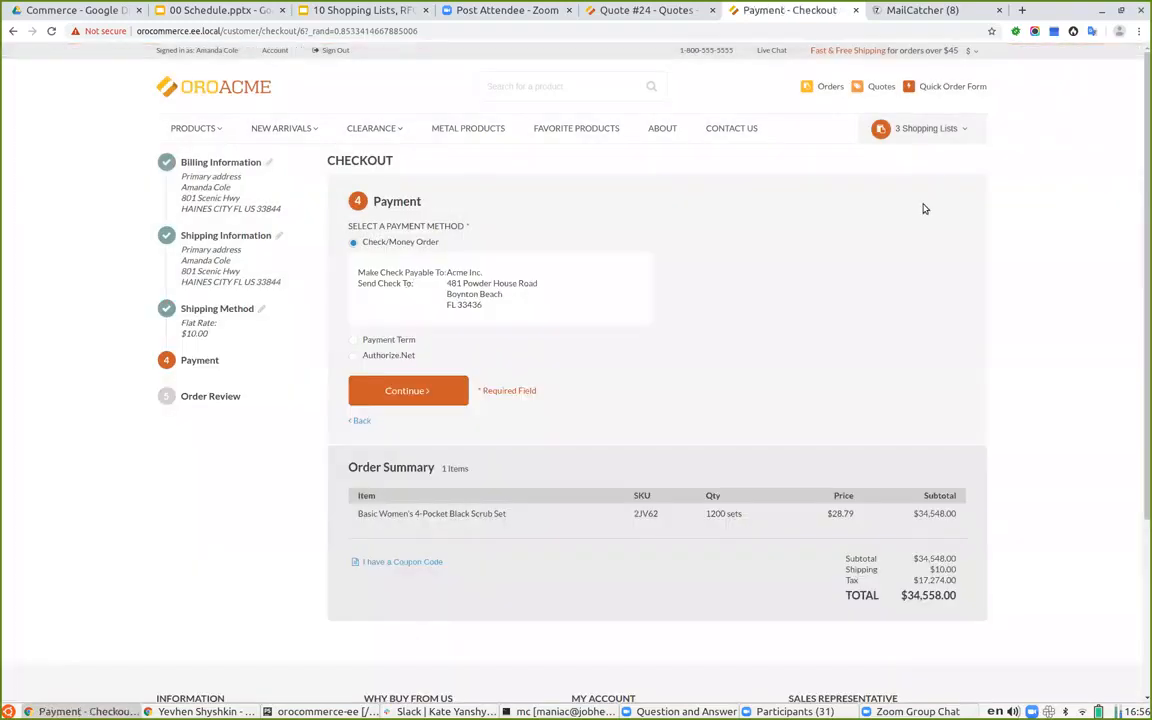
# - Choose Check/Money Order as the payment method and submit the reorder from the order review
pyautogui.moveTo(930, 124)
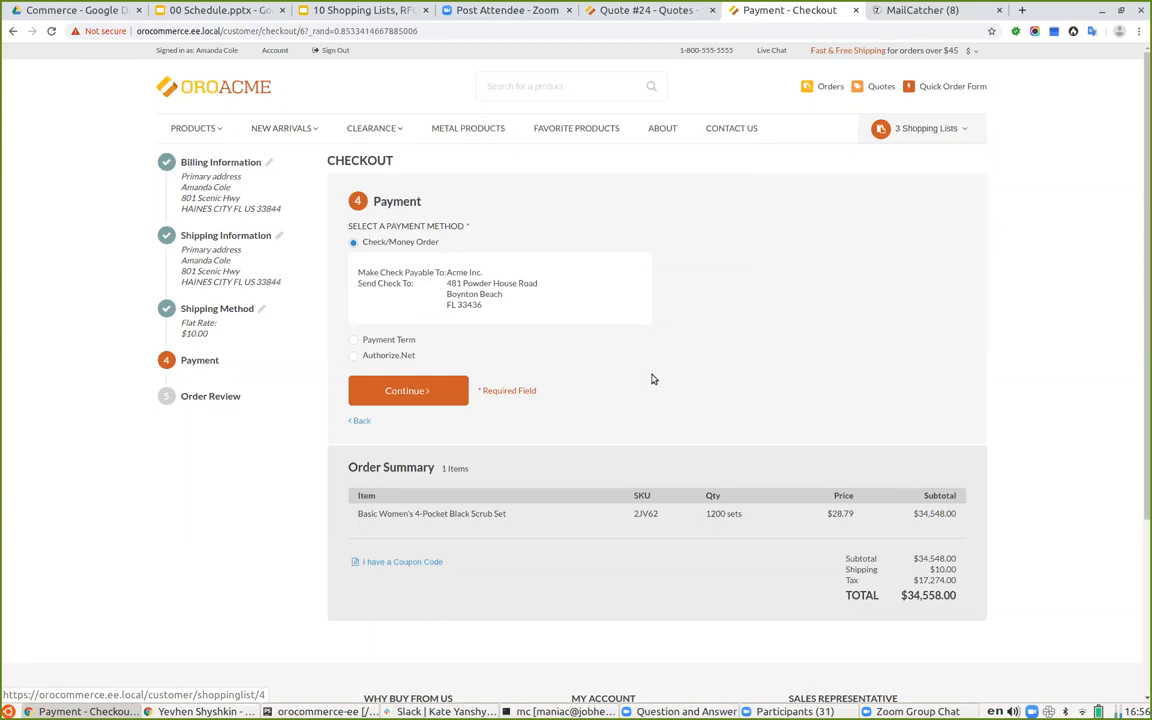
pyautogui.click(403, 393)
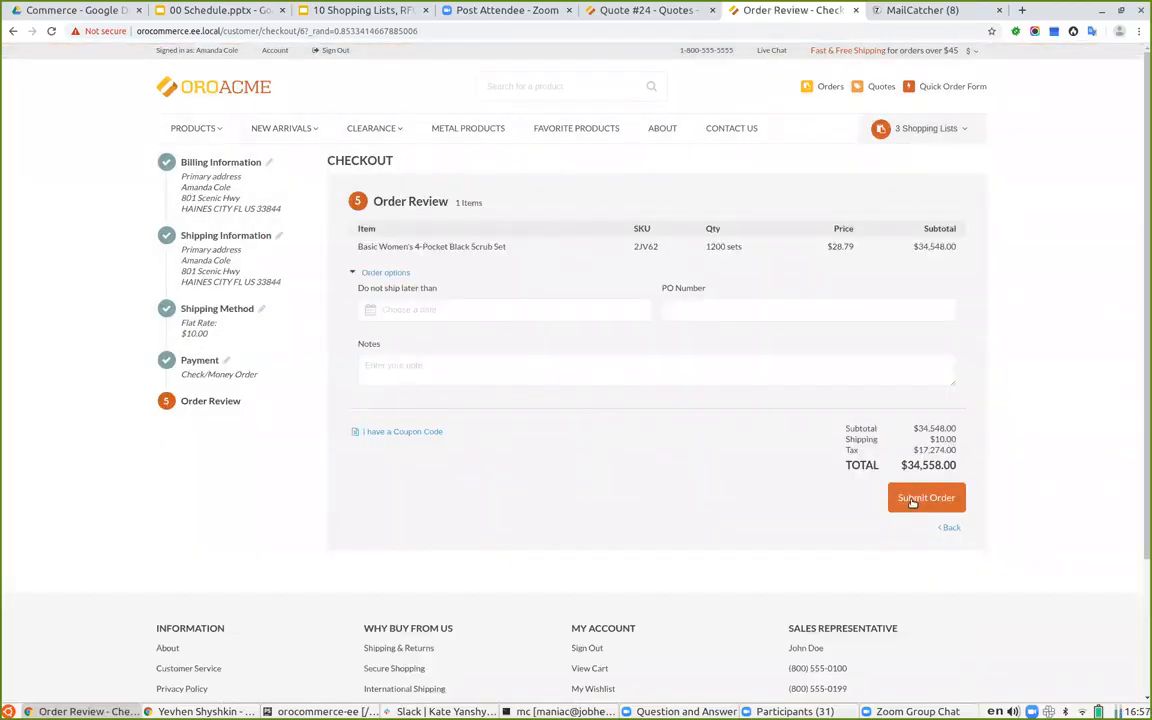
pyautogui.click(916, 500)
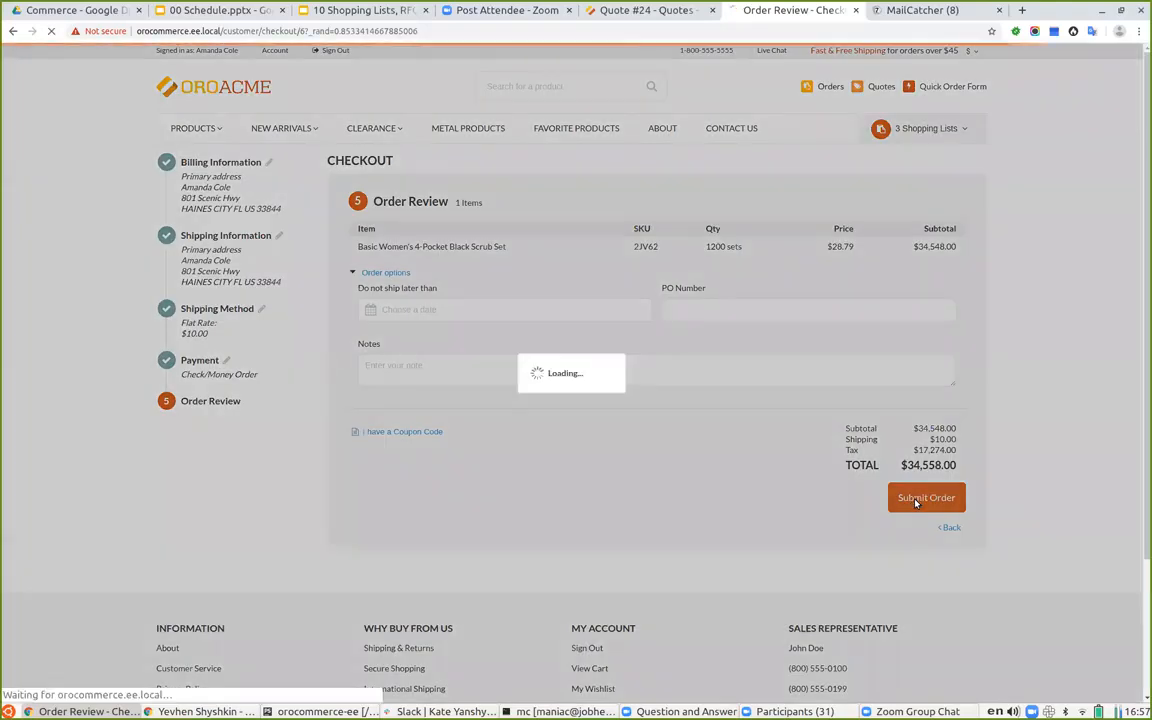
# - Return to the account's order history, open the newly placed order, and check its item price
pyautogui.click(548, 262)
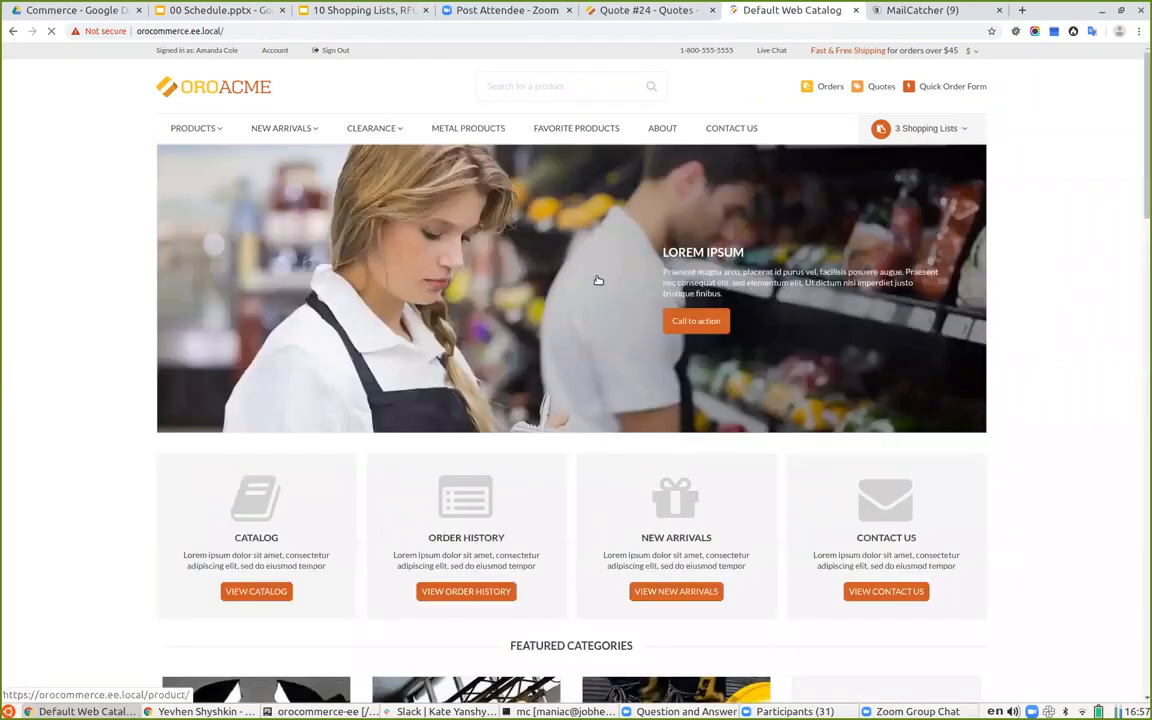
pyautogui.click(271, 51)
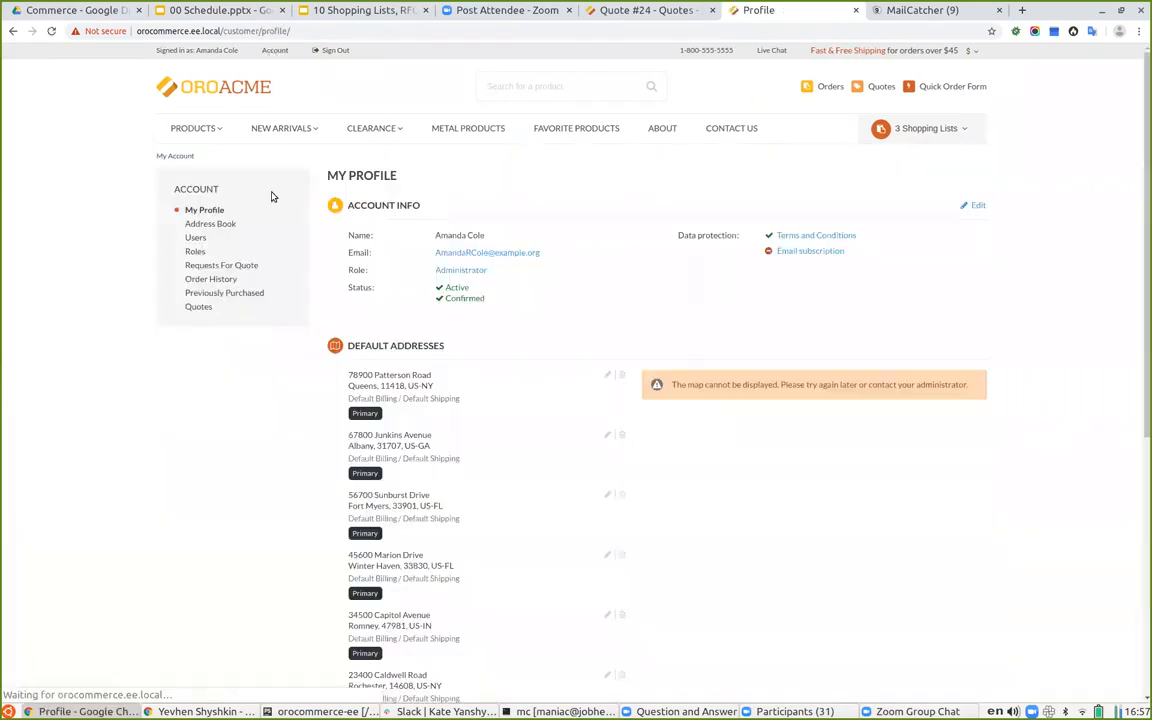
pyautogui.click(205, 279)
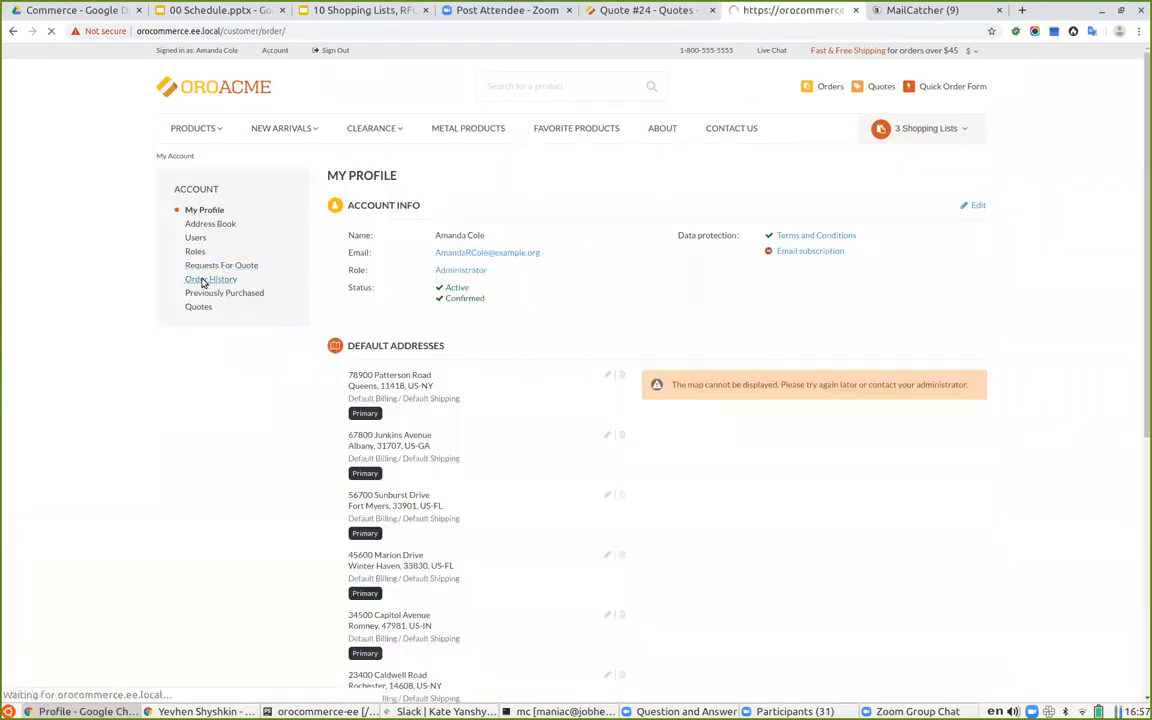
pyautogui.scroll(-1, 254, 342)
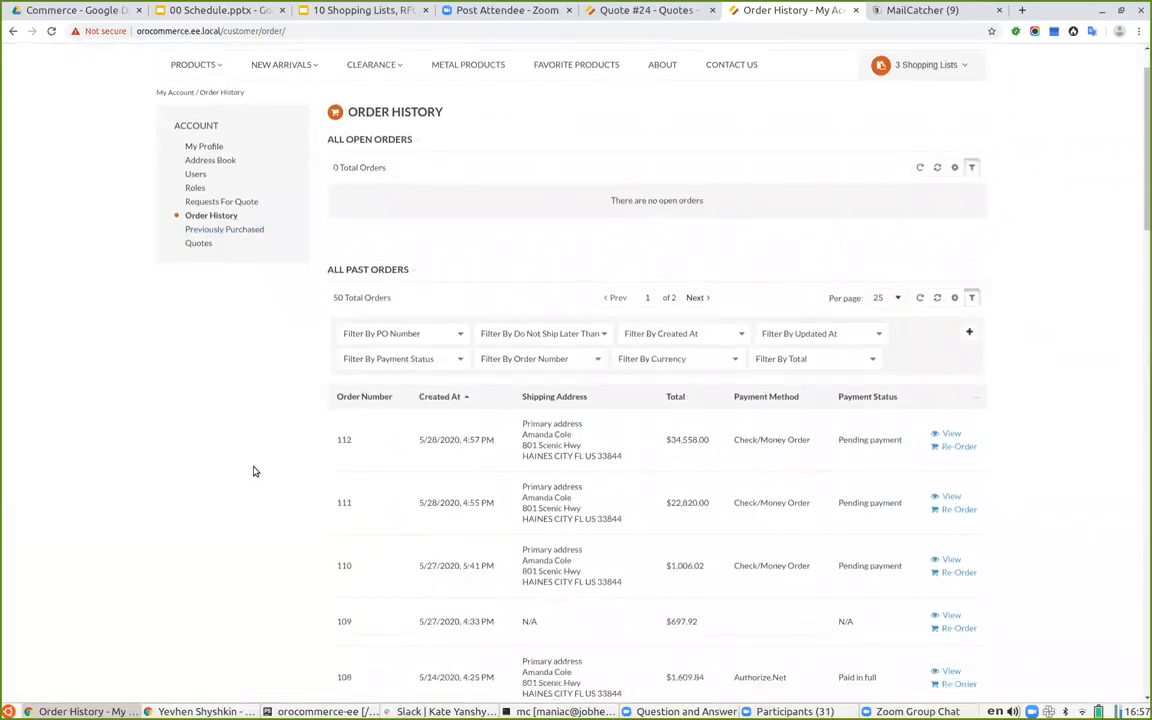
pyautogui.click(538, 428)
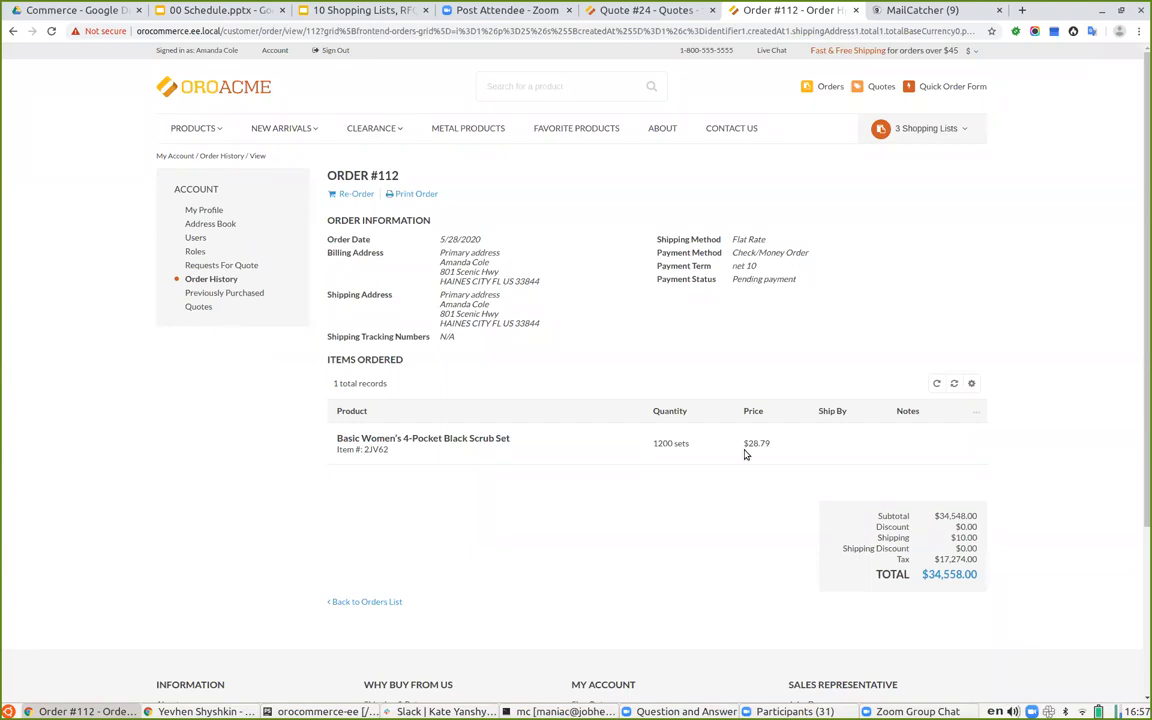
pyautogui.moveTo(743, 446); pyautogui.dragTo(775, 443)
pyautogui.click(623, 528)
# - Open the print preview of the newly placed order and cancel printing
pyautogui.click(400, 195)
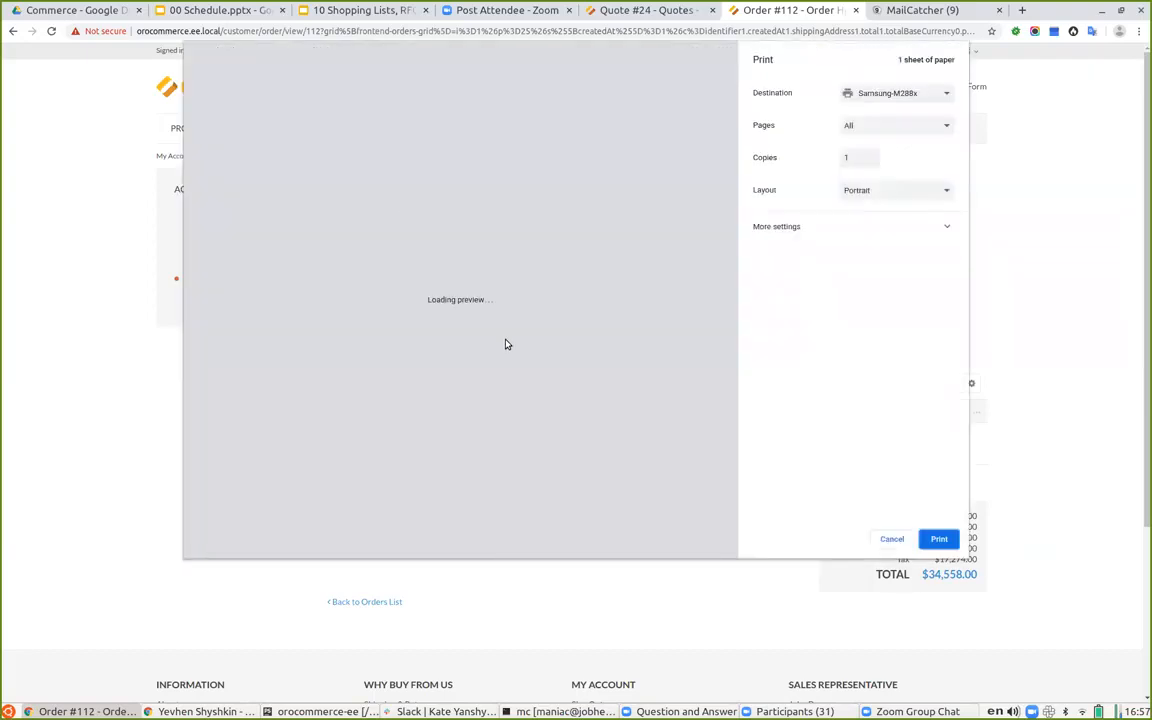
pyautogui.click(889, 538)
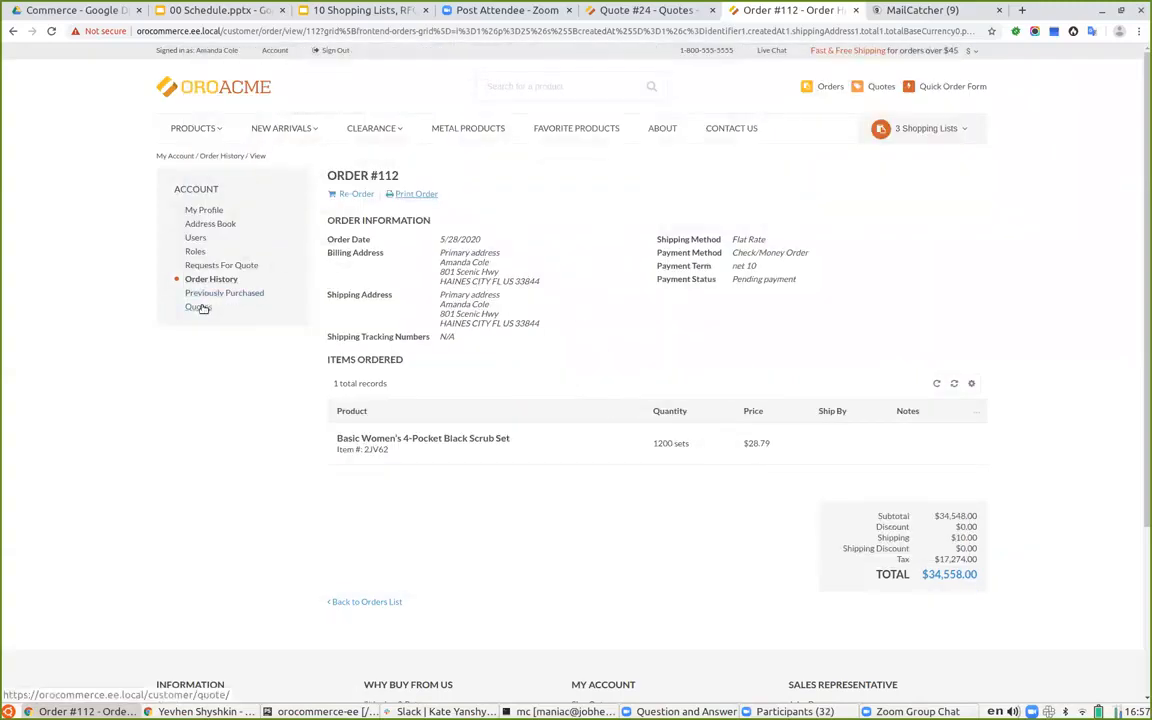
# - Open quote #24 from the storefront quotes, try to accept and submit the 1200 sets offer again, and go back
pyautogui.click(197, 309)
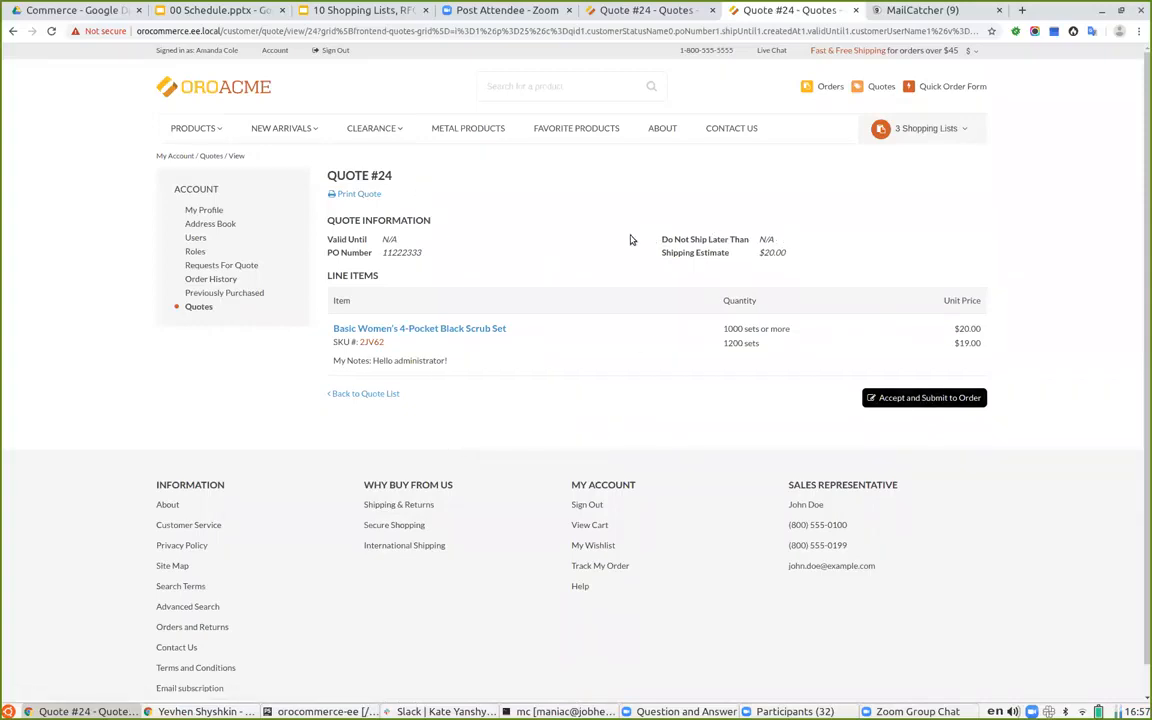
pyautogui.click(937, 401)
pyautogui.click(958, 449)
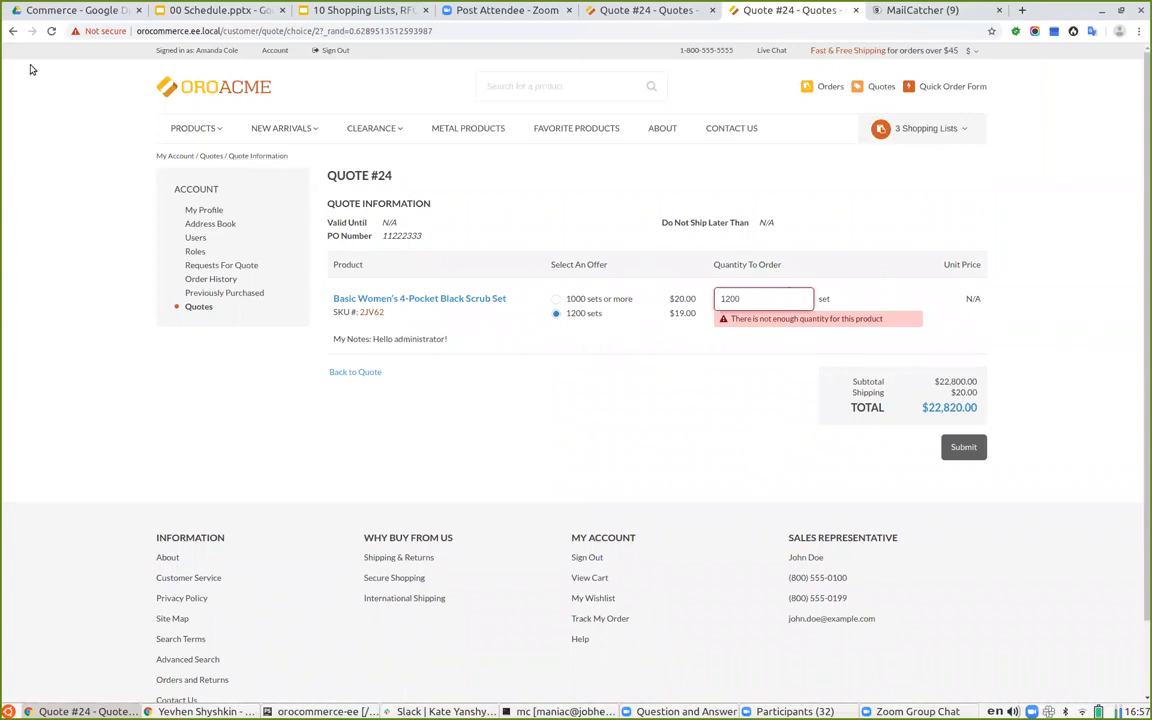
pyautogui.click(12, 32)
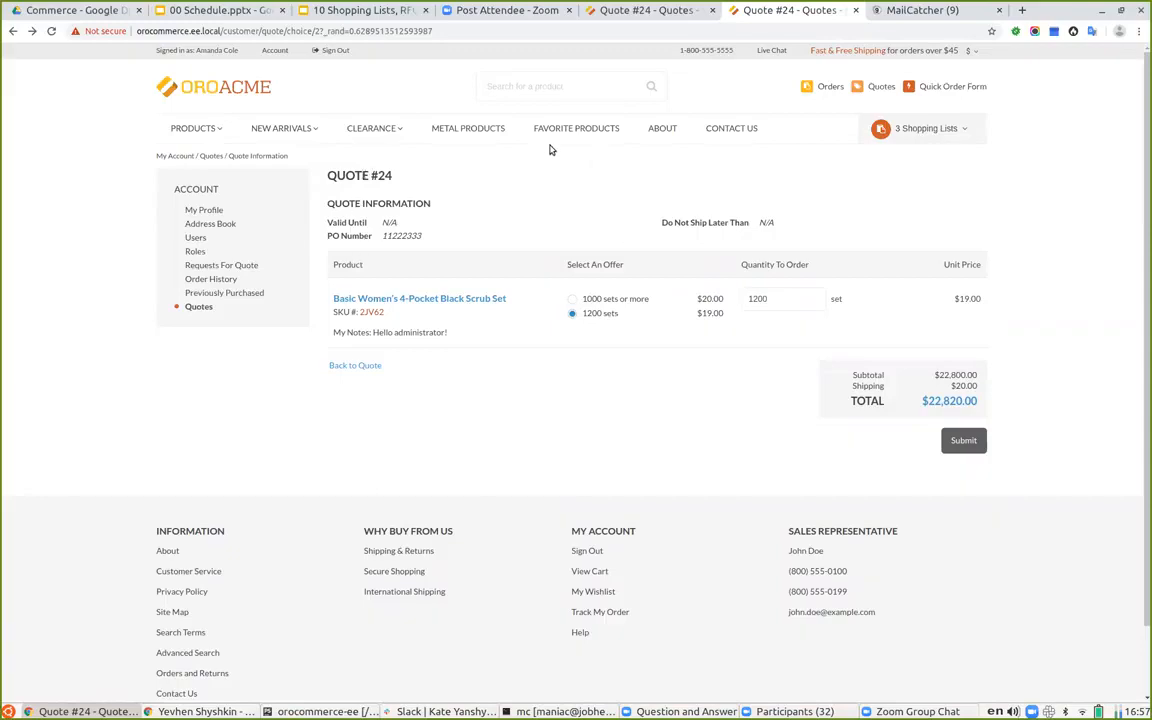
# - Switch to the back office, open the list of all quotes, and mark quote #24 as expired
pyautogui.click(634, 14)
pyautogui.click(23, 172)
pyautogui.click(88, 213)
pyautogui.click(774, 13)
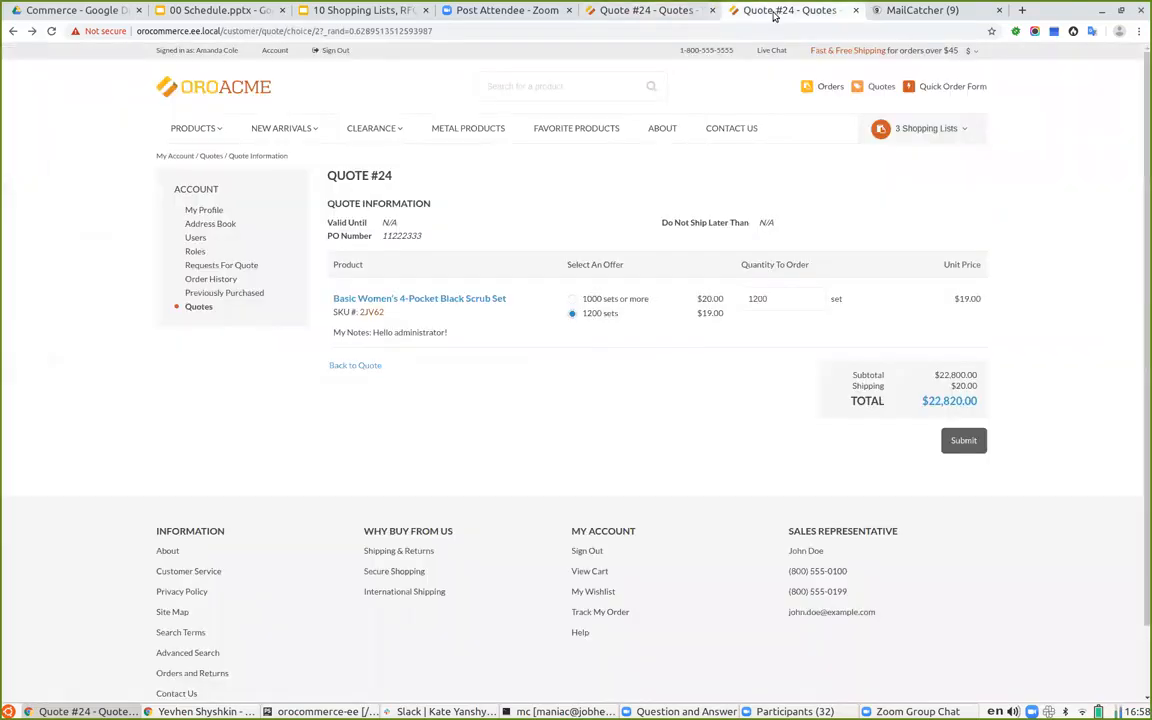
pyautogui.click(656, 10)
pyautogui.scroll(-5, 360, 500)
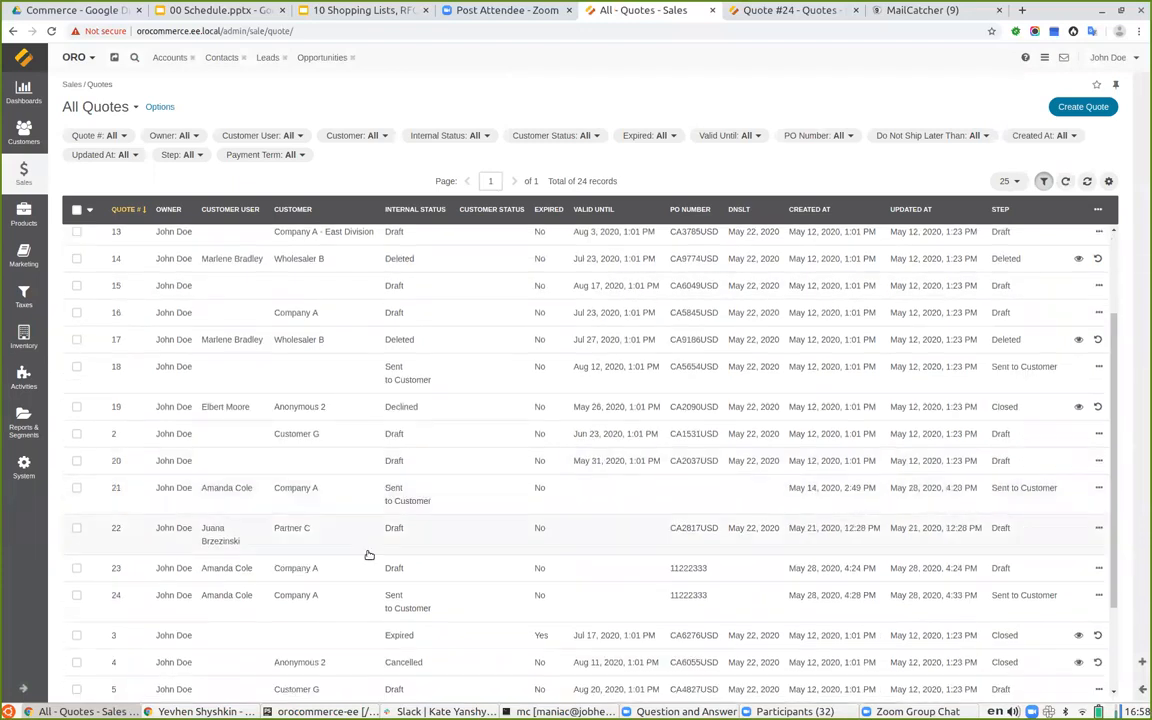
pyautogui.moveTo(1097, 595)
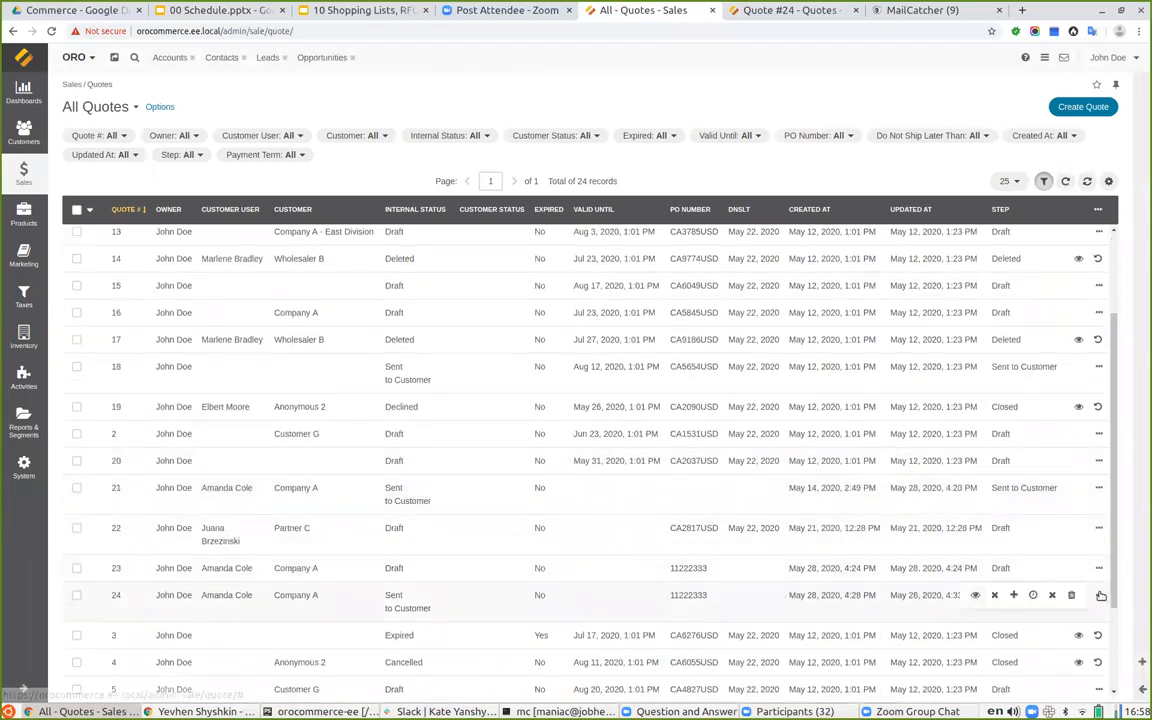
pyautogui.click(1032, 595)
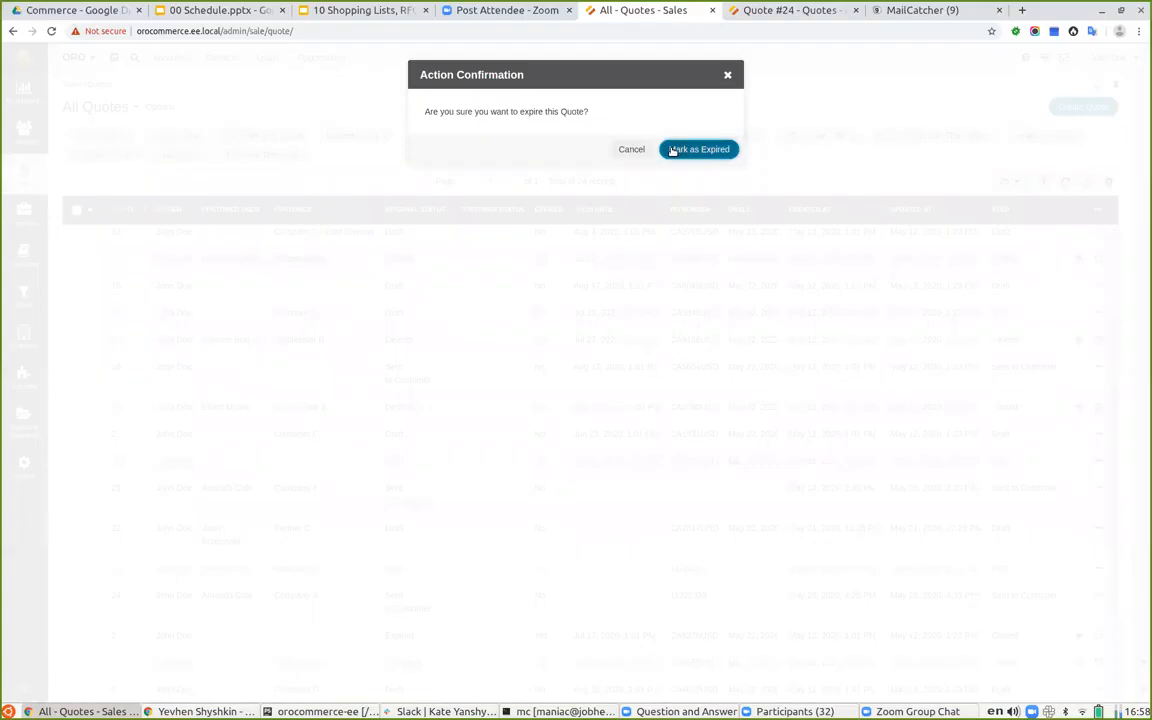
pyautogui.click(670, 149)
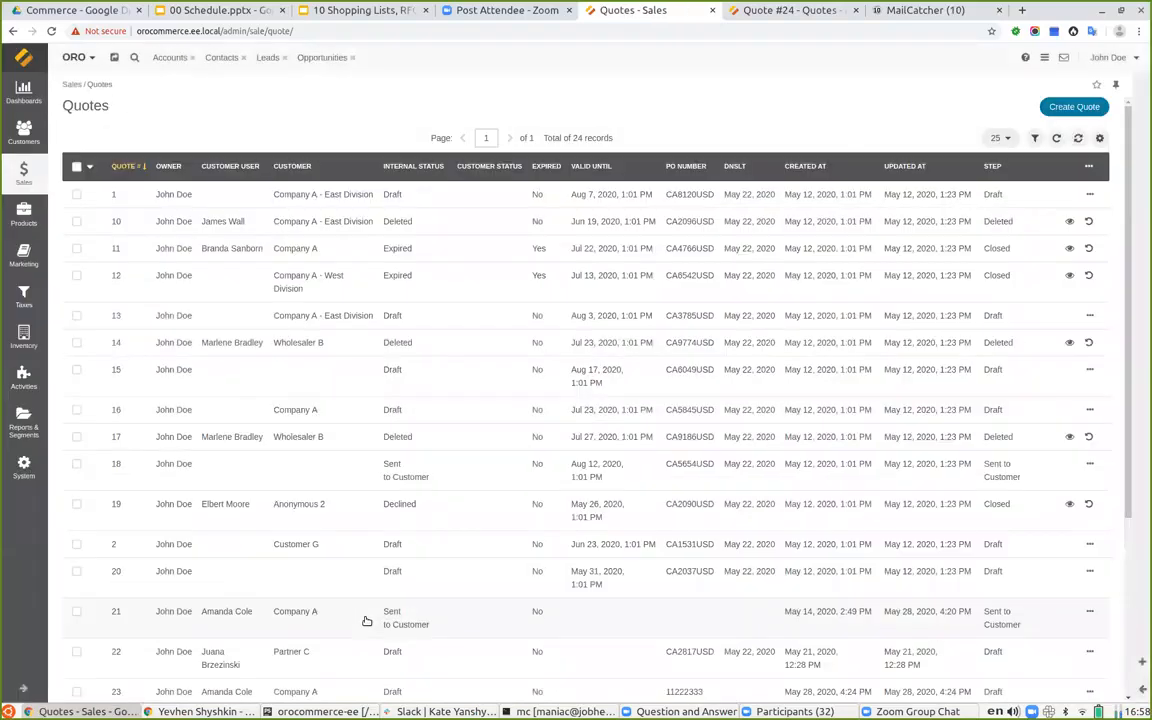
# - Reload the storefront quote page, reopen quote #24 from the quote list, and return to the "Order in the storefront" slide
pyautogui.click(778, 12)
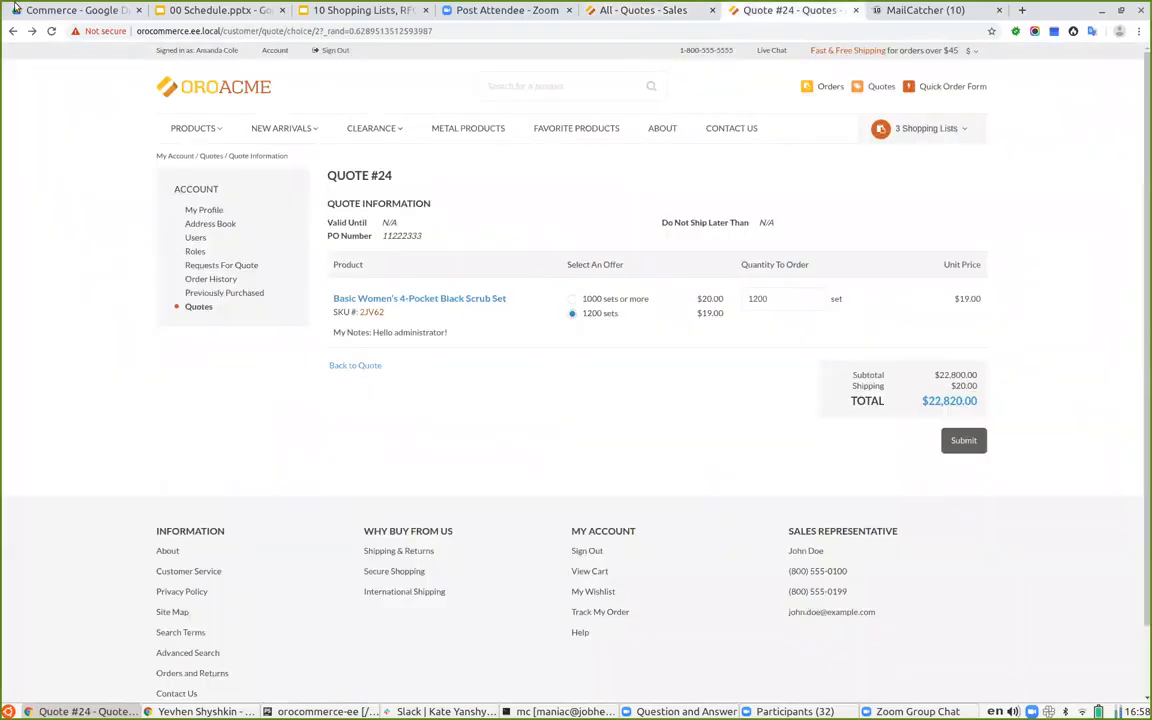
pyautogui.click(51, 31)
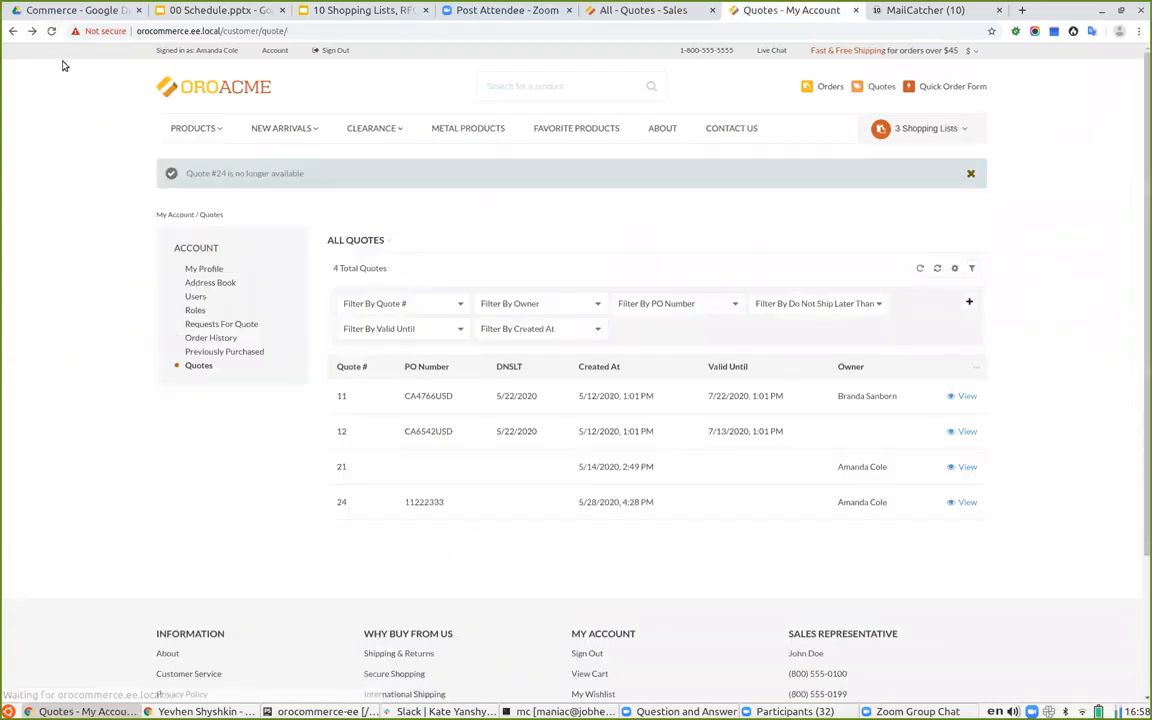
pyautogui.click(556, 497)
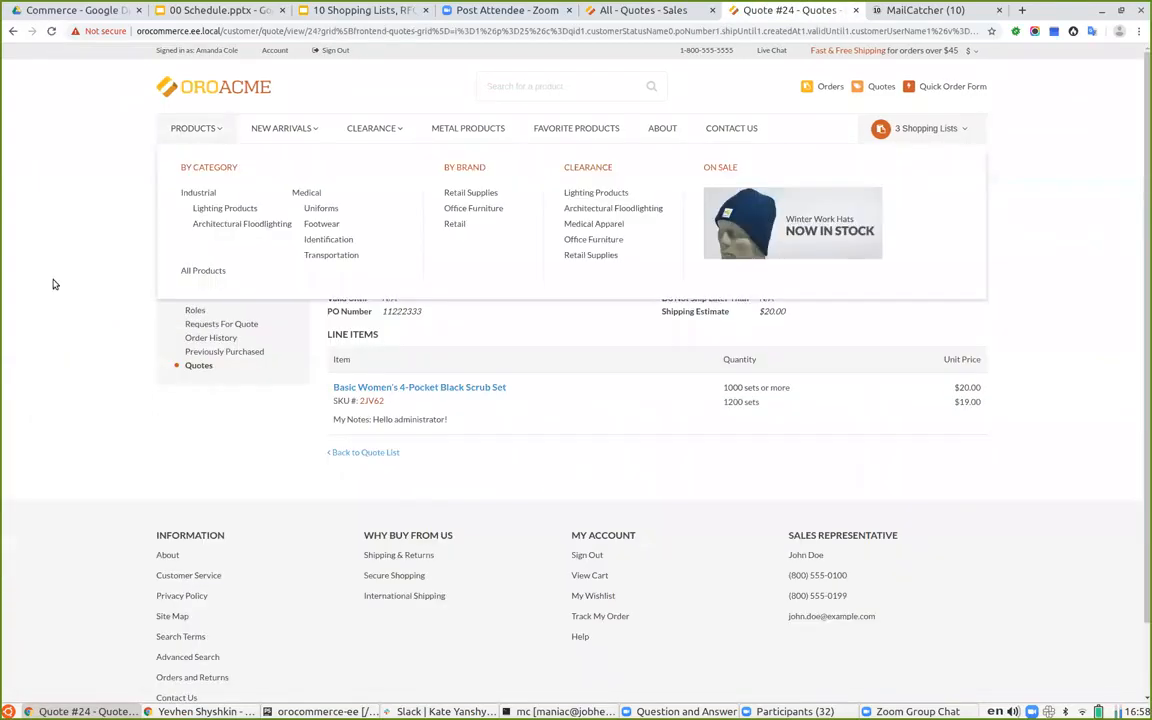
pyautogui.moveTo(194, 173); pyautogui.dragTo(420, 173)
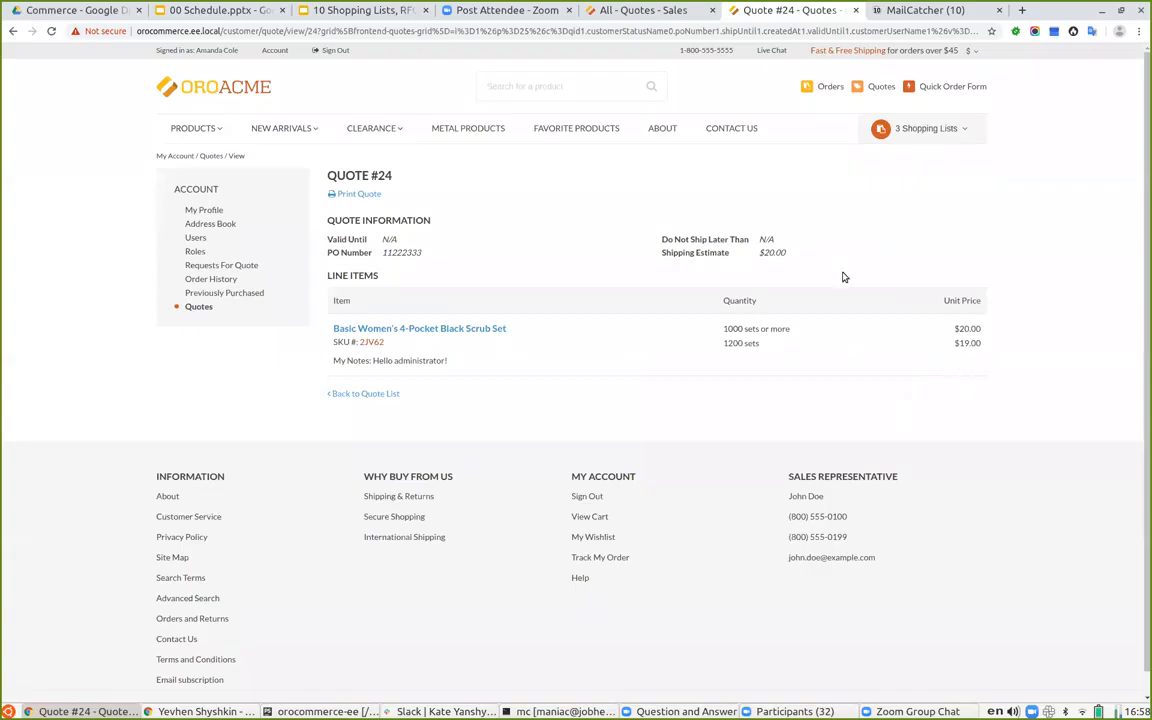
pyautogui.click(341, 12)
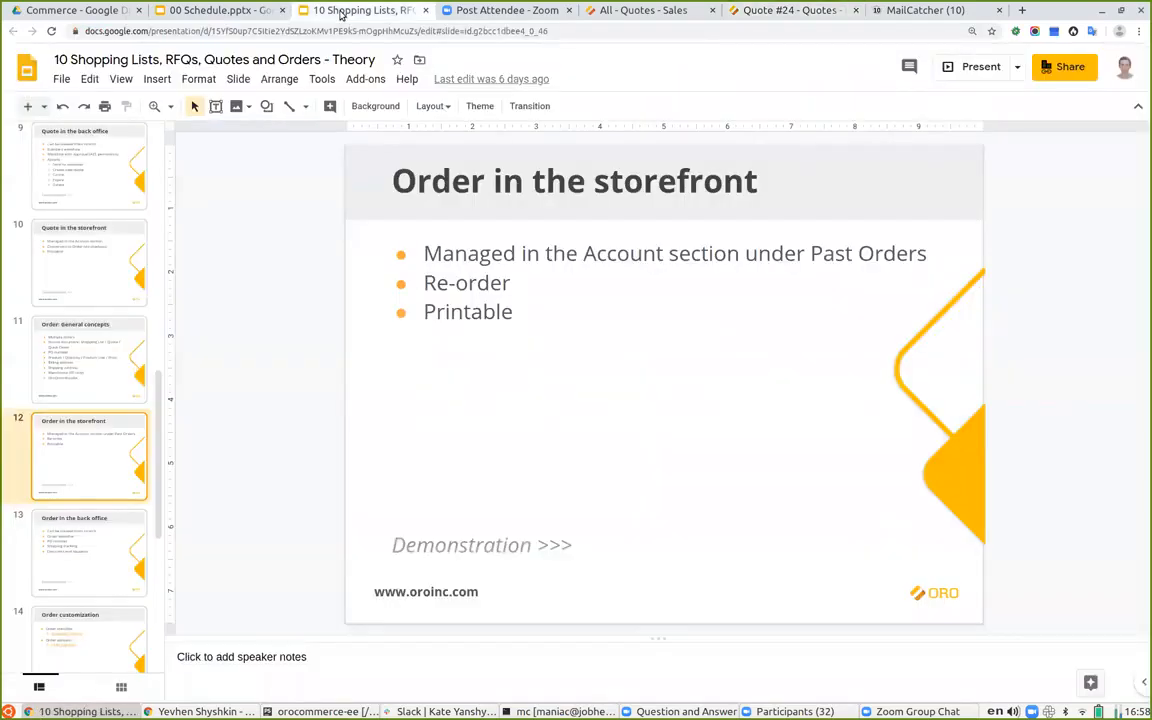
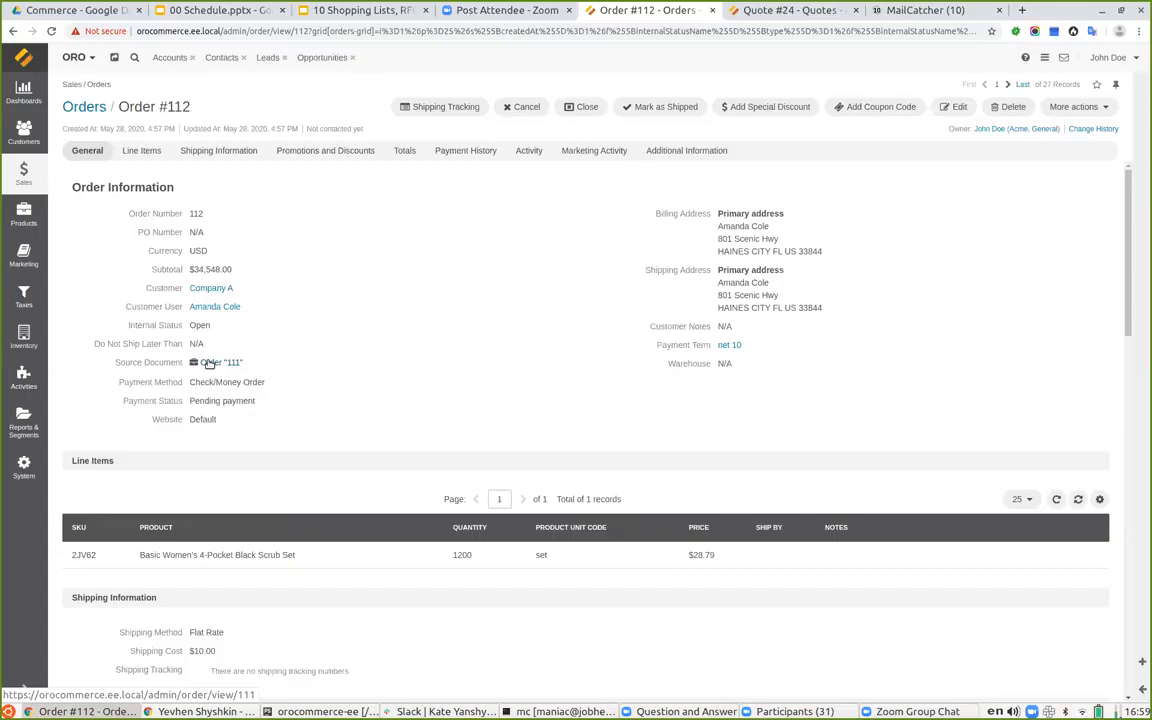
# - Trace order #112 through its source order #111 to the originating quote, and go back to order #111
pyautogui.click(208, 364)
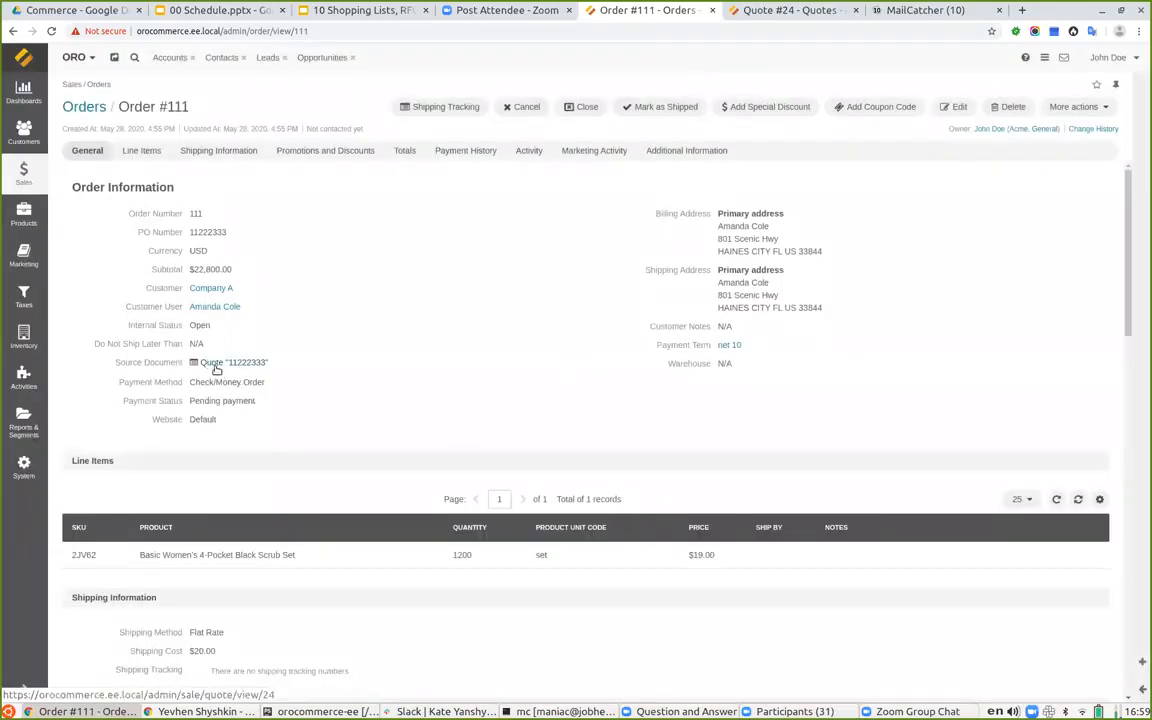
pyautogui.click(215, 366)
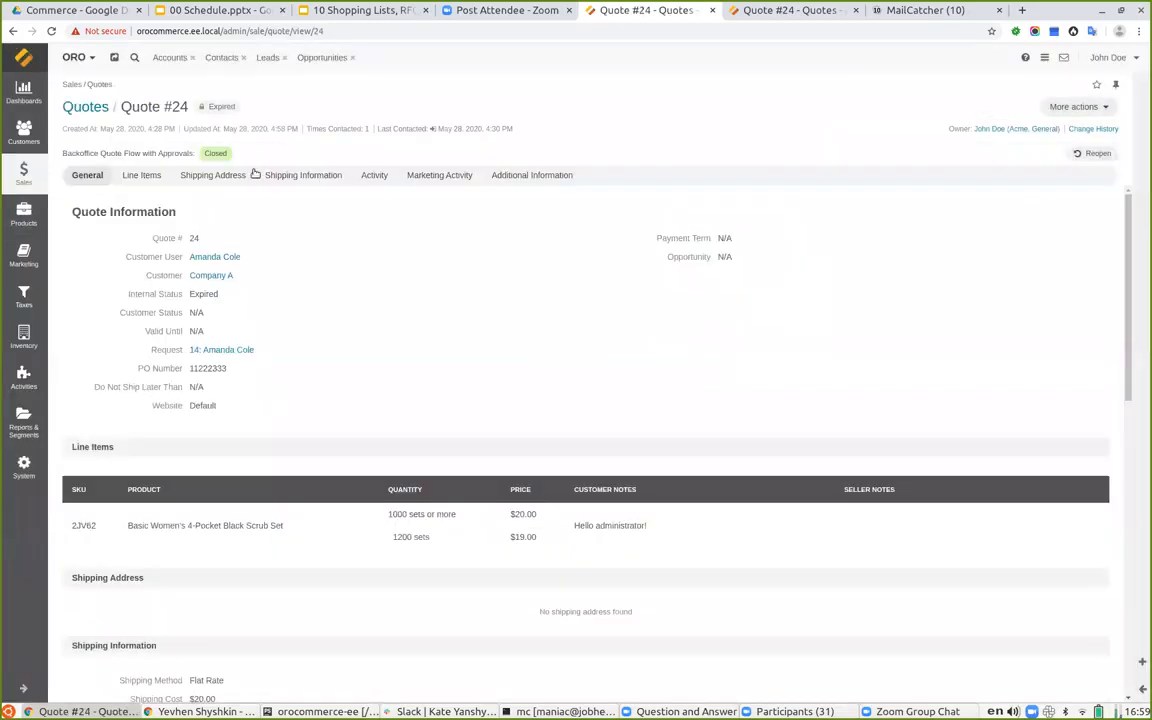
pyautogui.click(12, 31)
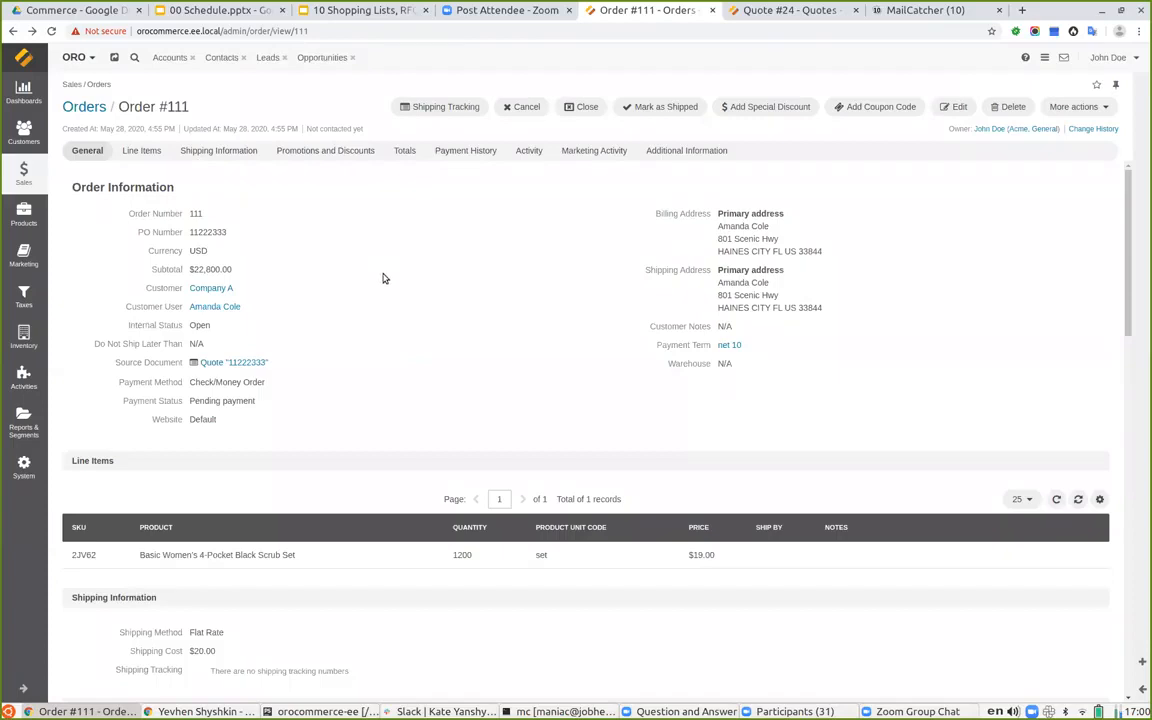
# - Examine order #111's line items, shipping information, promotions, totals, taxes, and payment history
pyautogui.scroll(-1, 378, 276)
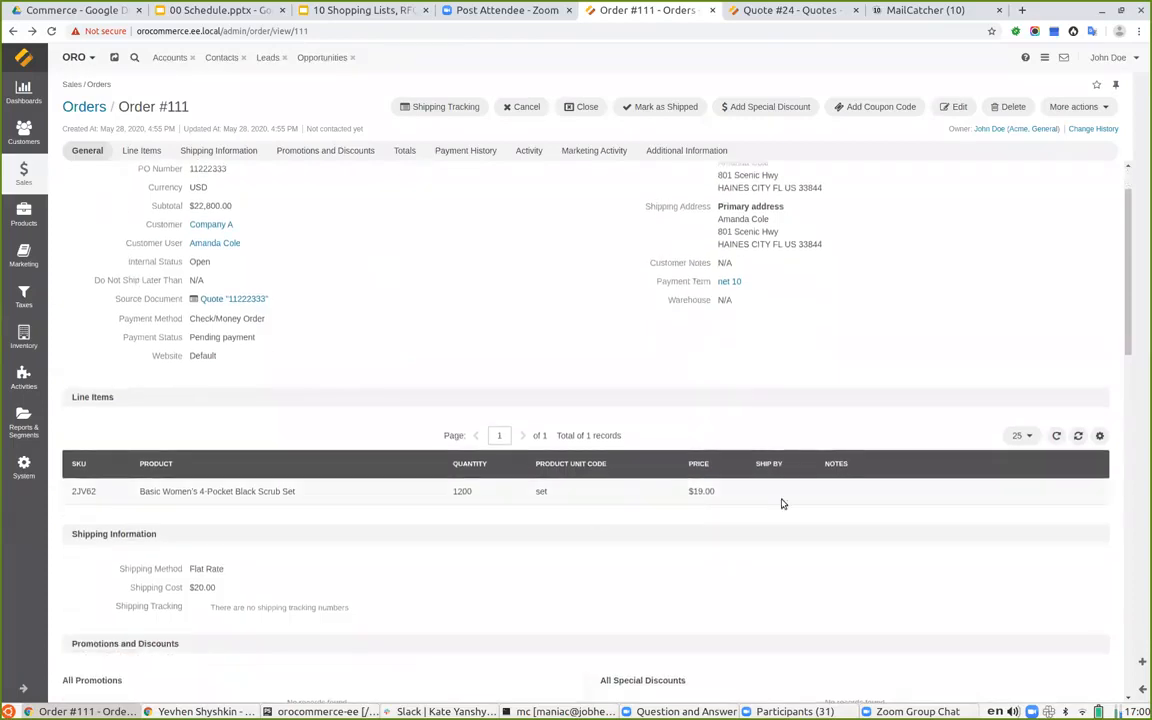
pyautogui.scroll(-3, 324, 532)
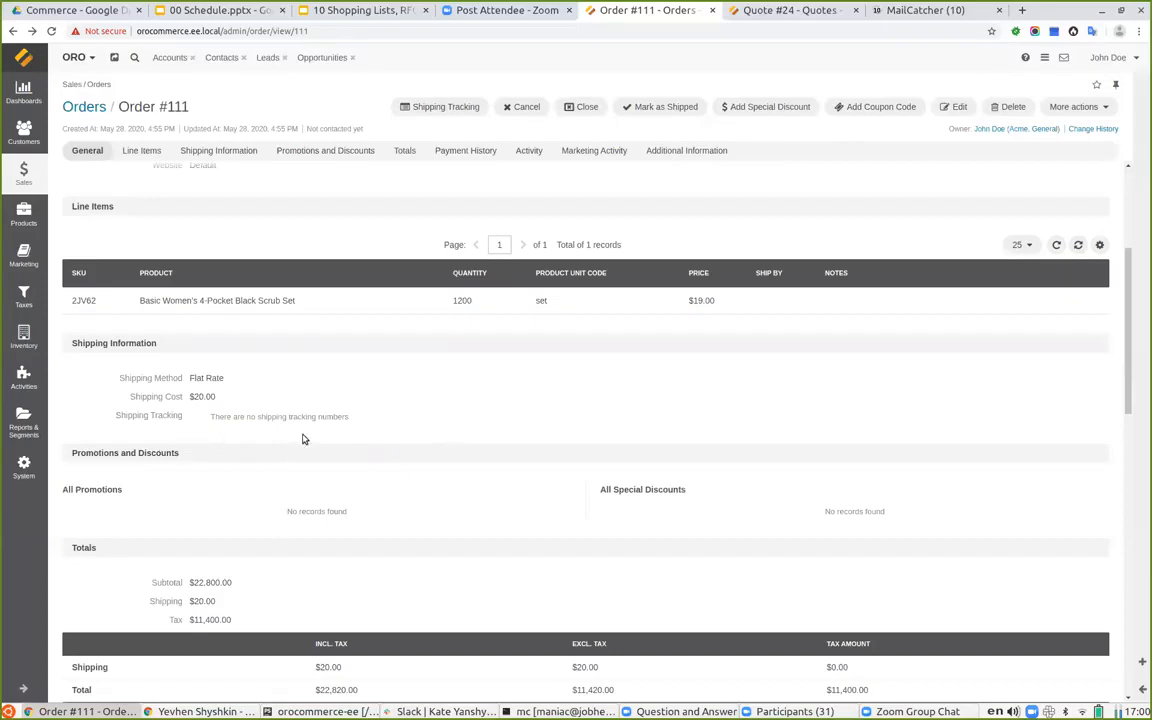
pyautogui.scroll(-2, 304, 439)
pyautogui.scroll(-2, 296, 309)
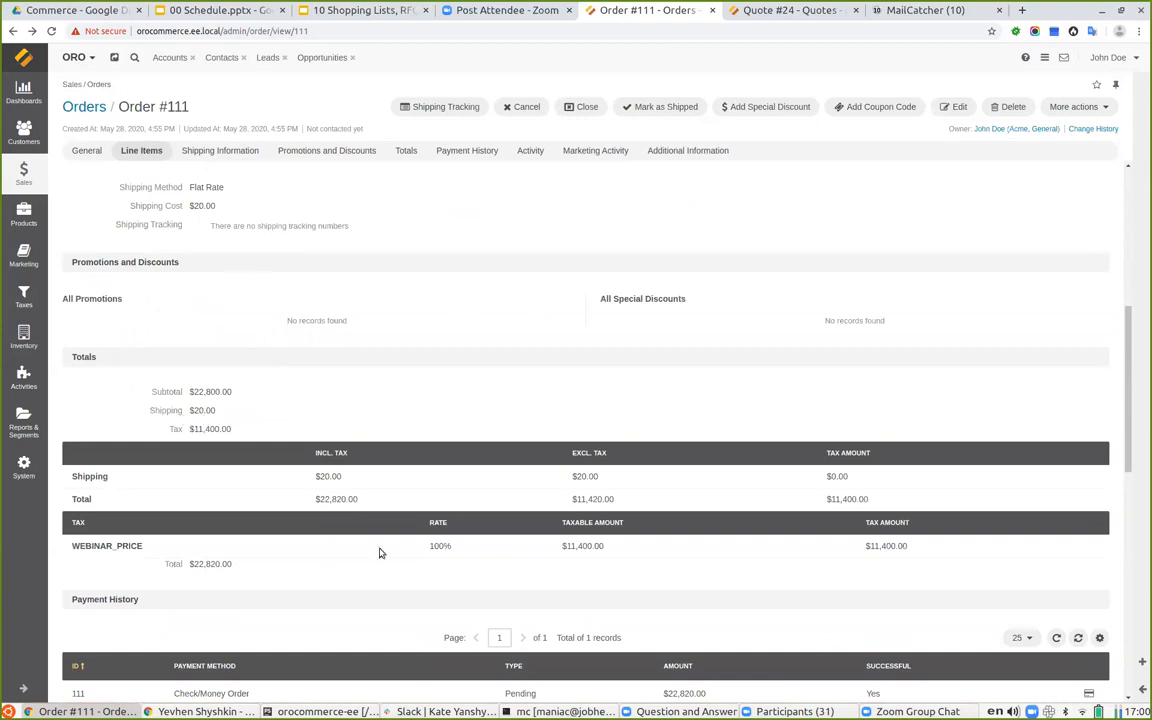
pyautogui.scroll(-3, 380, 552)
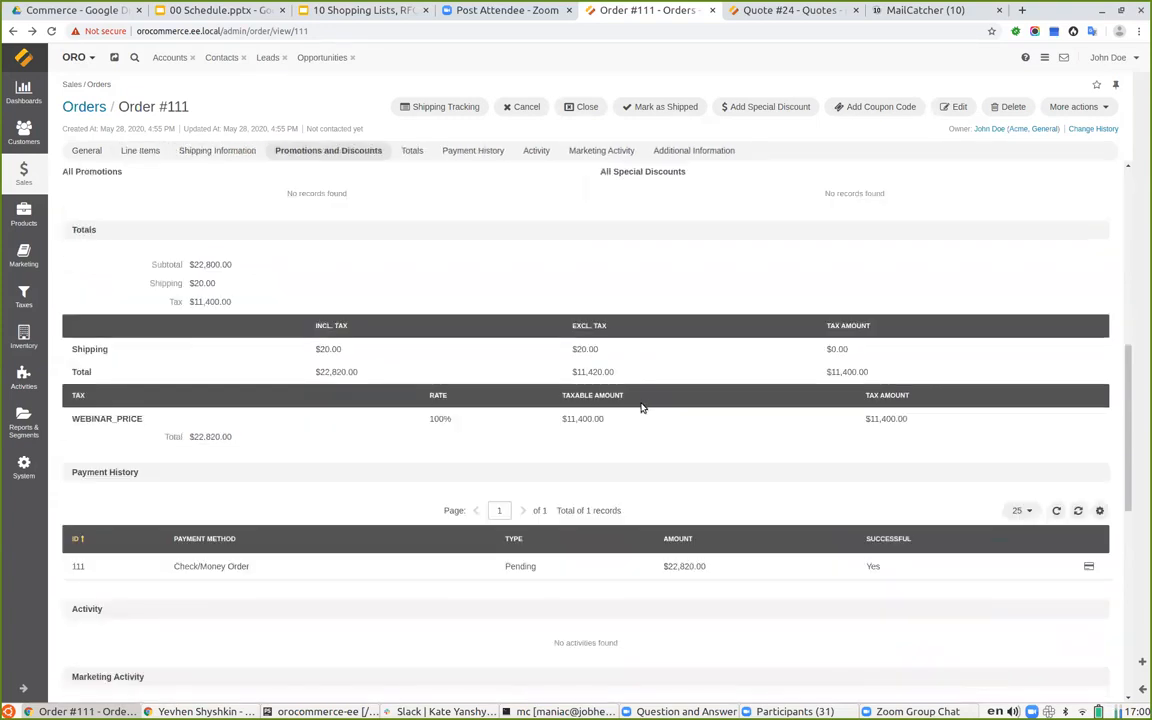
pyautogui.scroll(-3, 641, 407)
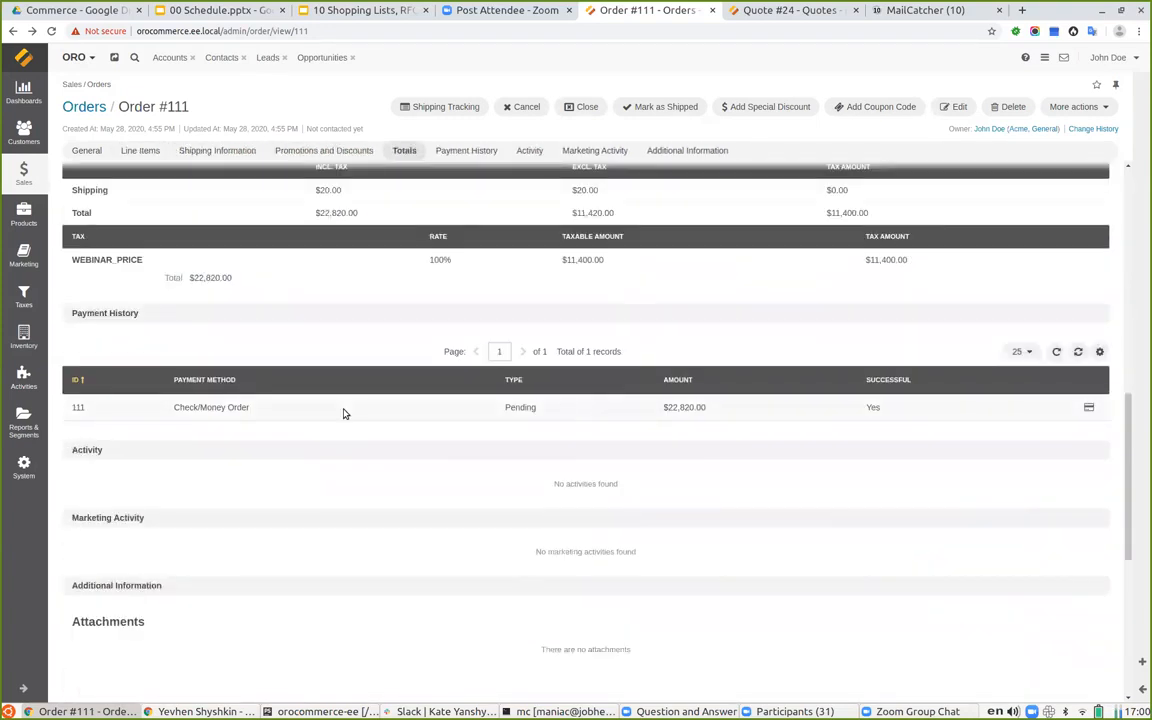
pyautogui.scroll(-5, 525, 473)
pyautogui.scroll(6, 522, 473)
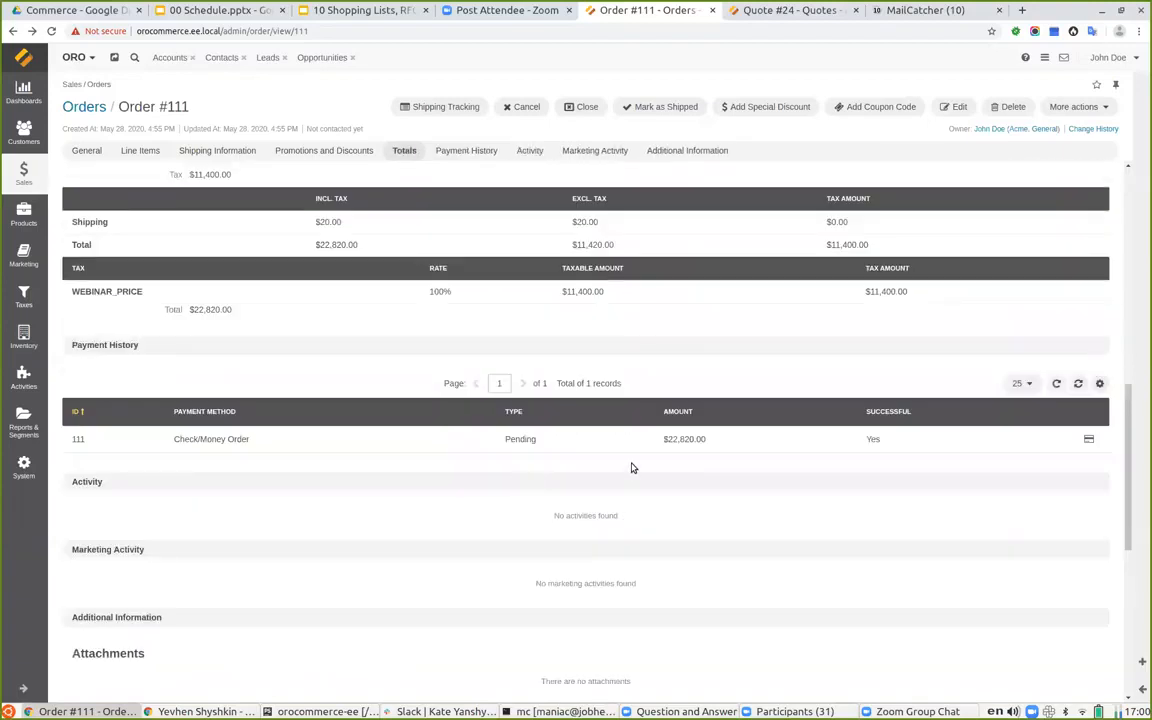
pyautogui.scroll(10, 579, 474)
pyautogui.scroll(-5, 569, 474)
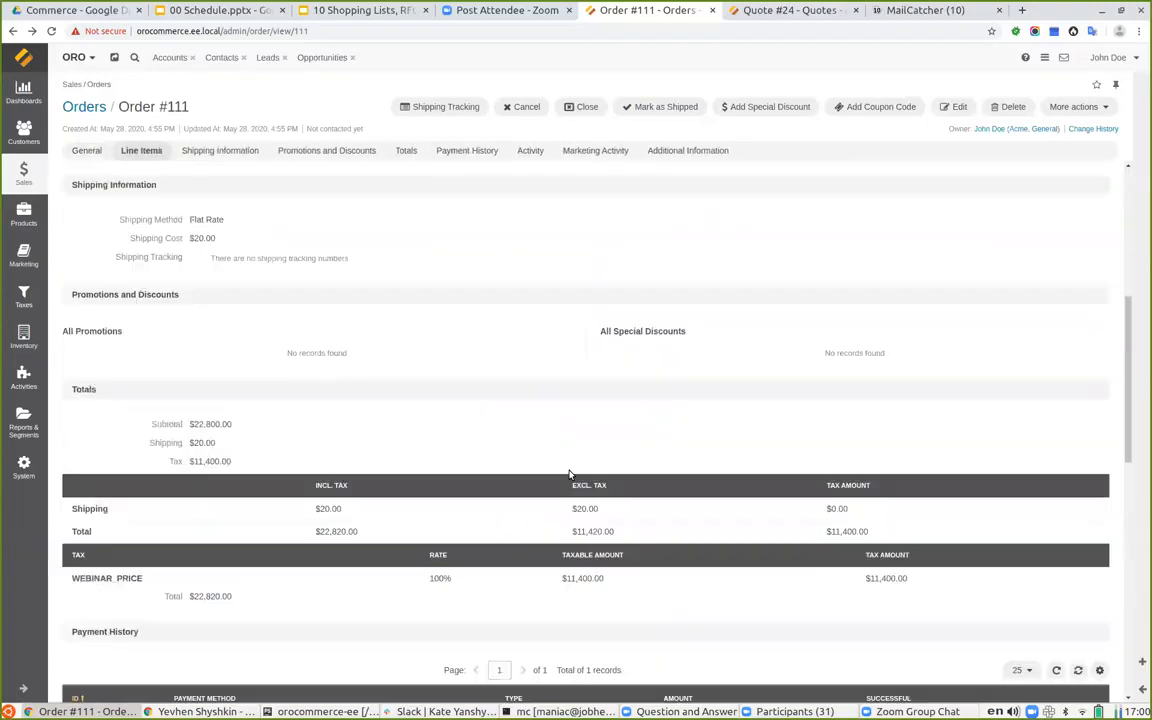
pyautogui.scroll(8, 569, 474)
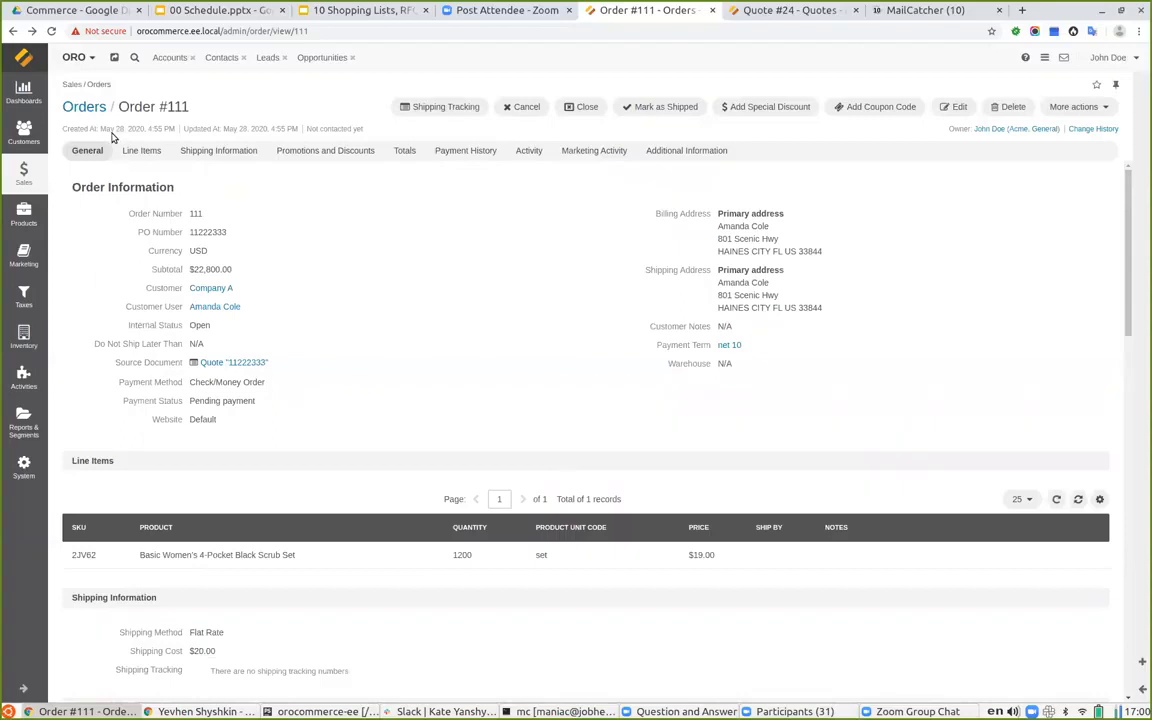
# - Start a new back-office order from the orders list and add a line item as a free-form entry
pyautogui.click(92, 106)
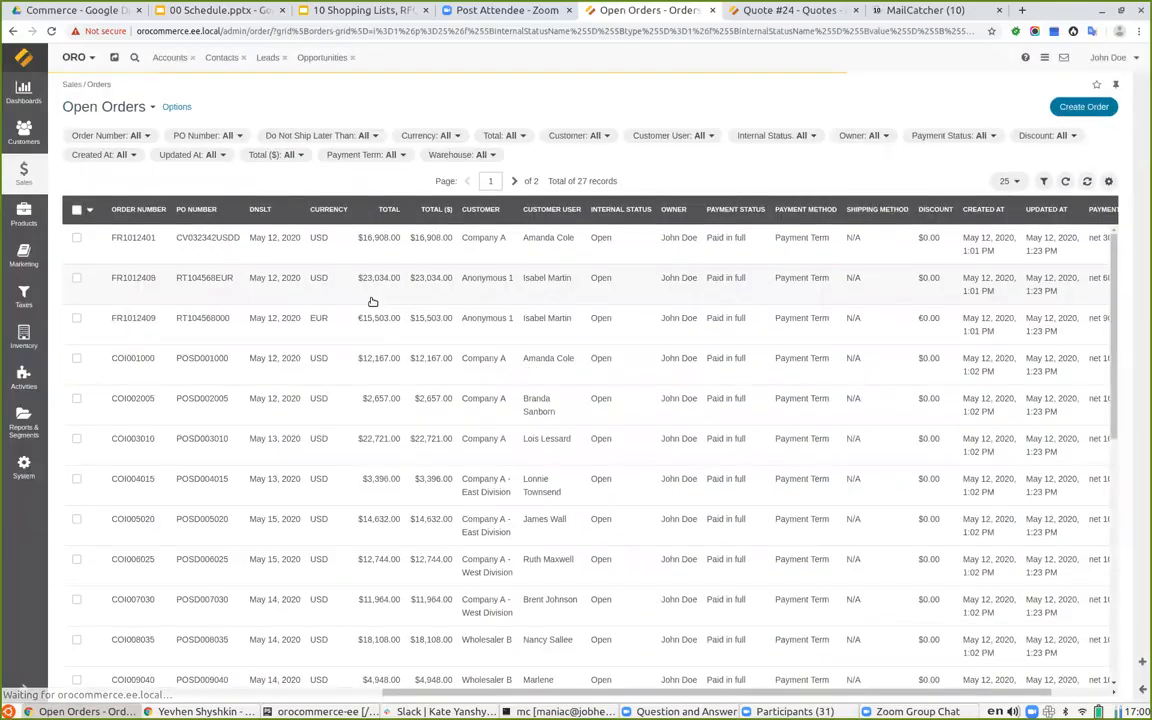
pyautogui.click(1078, 108)
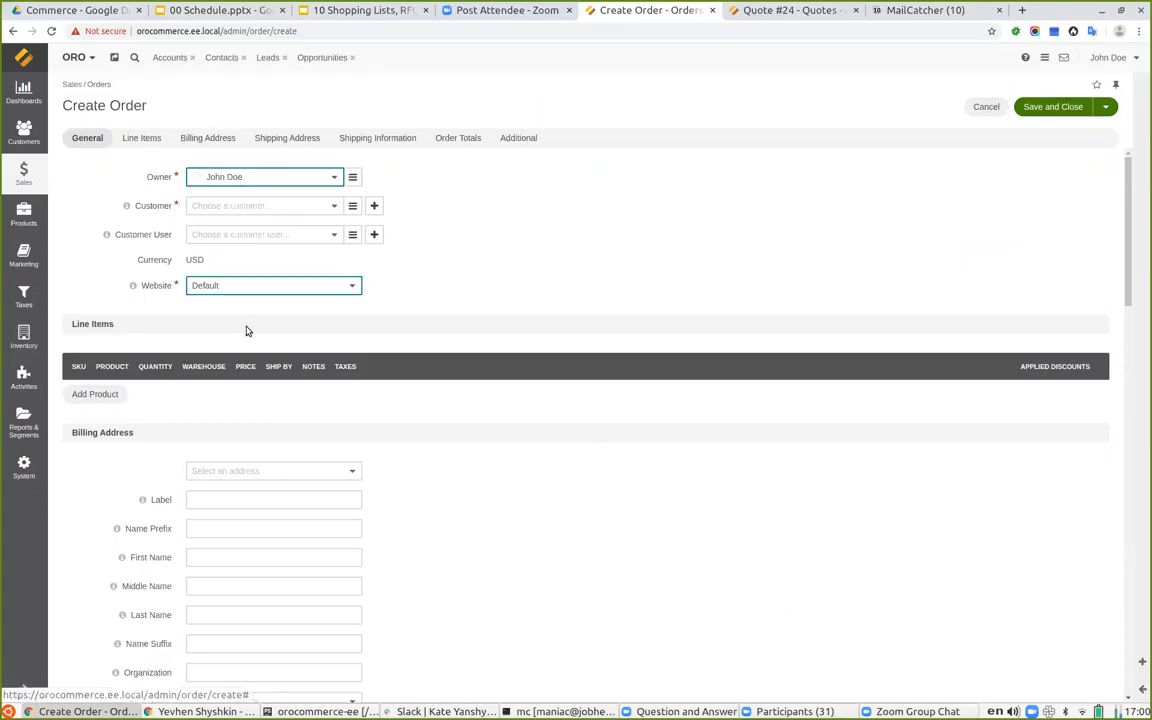
pyautogui.click(94, 394)
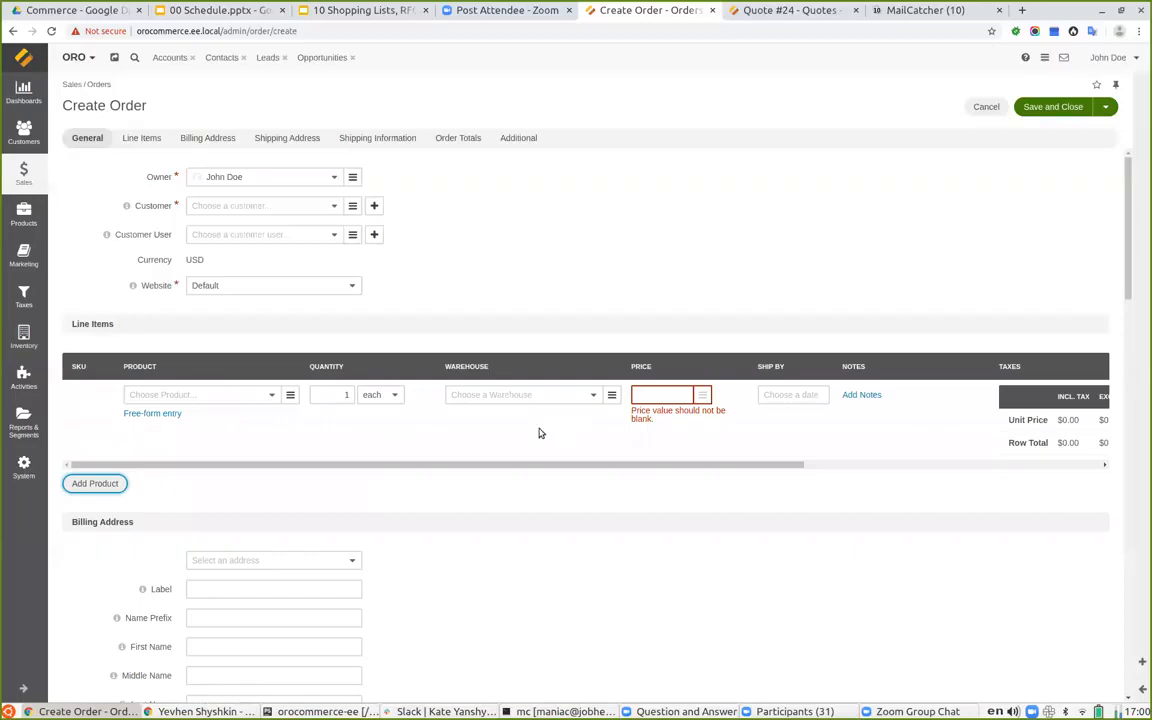
pyautogui.click(160, 414)
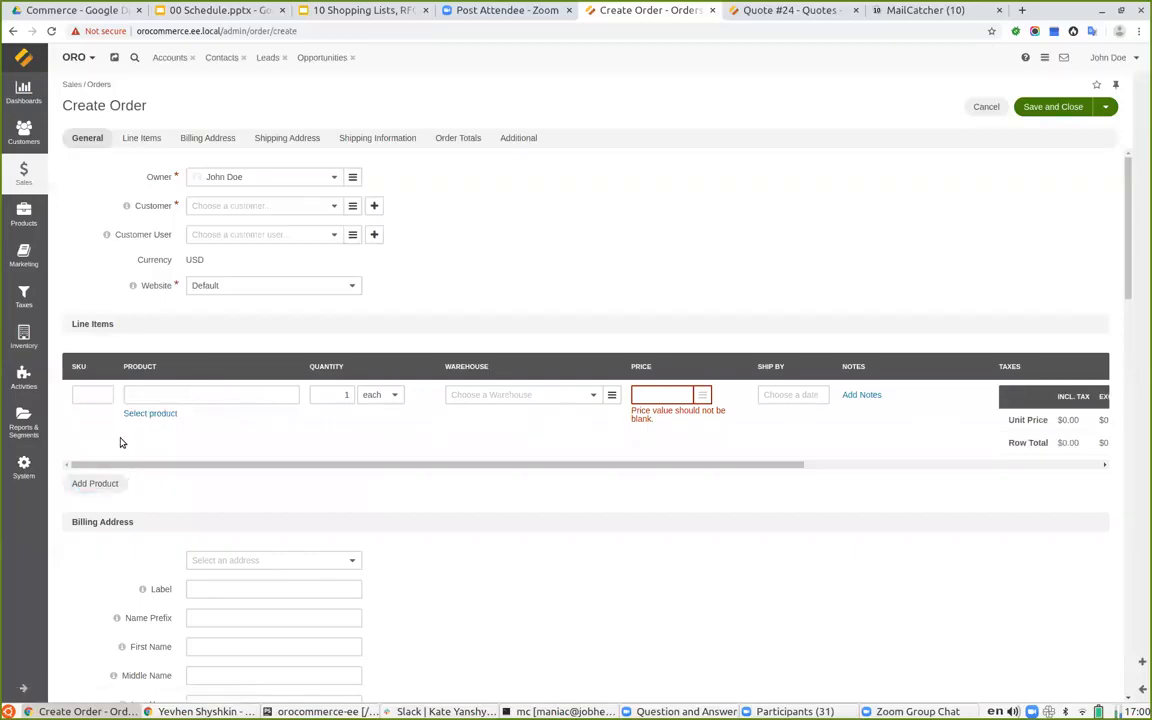
# - Fill the free-form line item with SKU TEST, product name "Test Product", and price 12
pyautogui.click(84, 397)
pyautogui.click(158, 397)
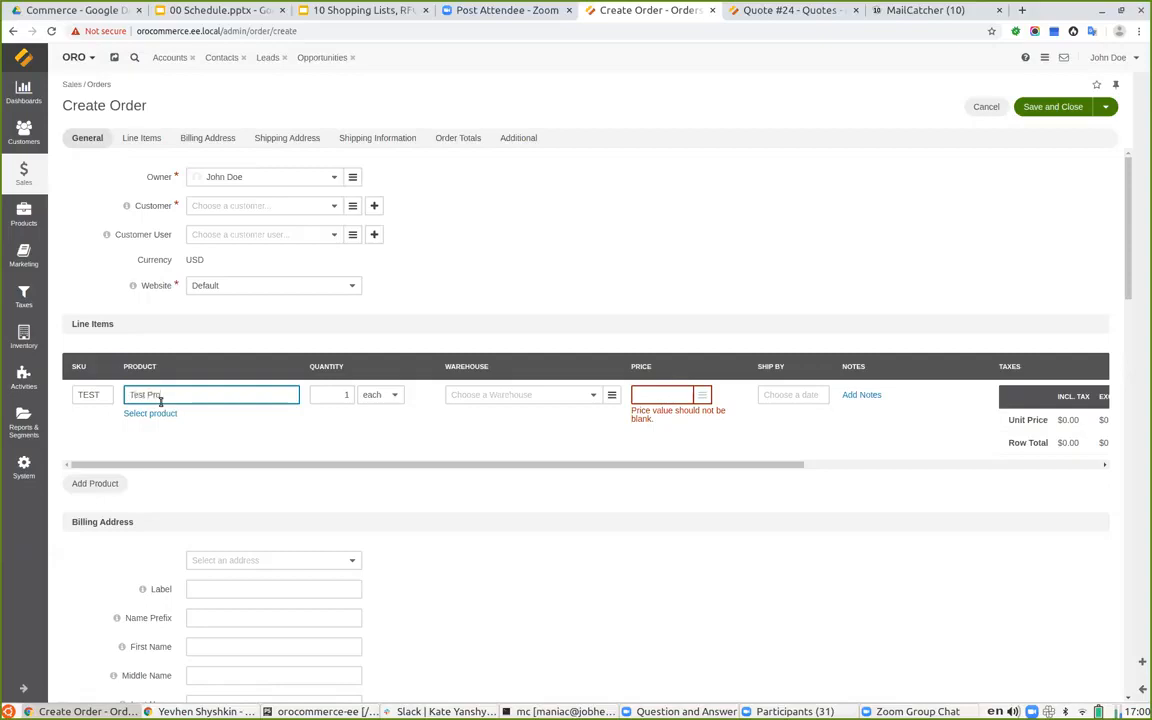
pyautogui.write('Test Product')
pyautogui.click(545, 396)
pyautogui.click(660, 395)
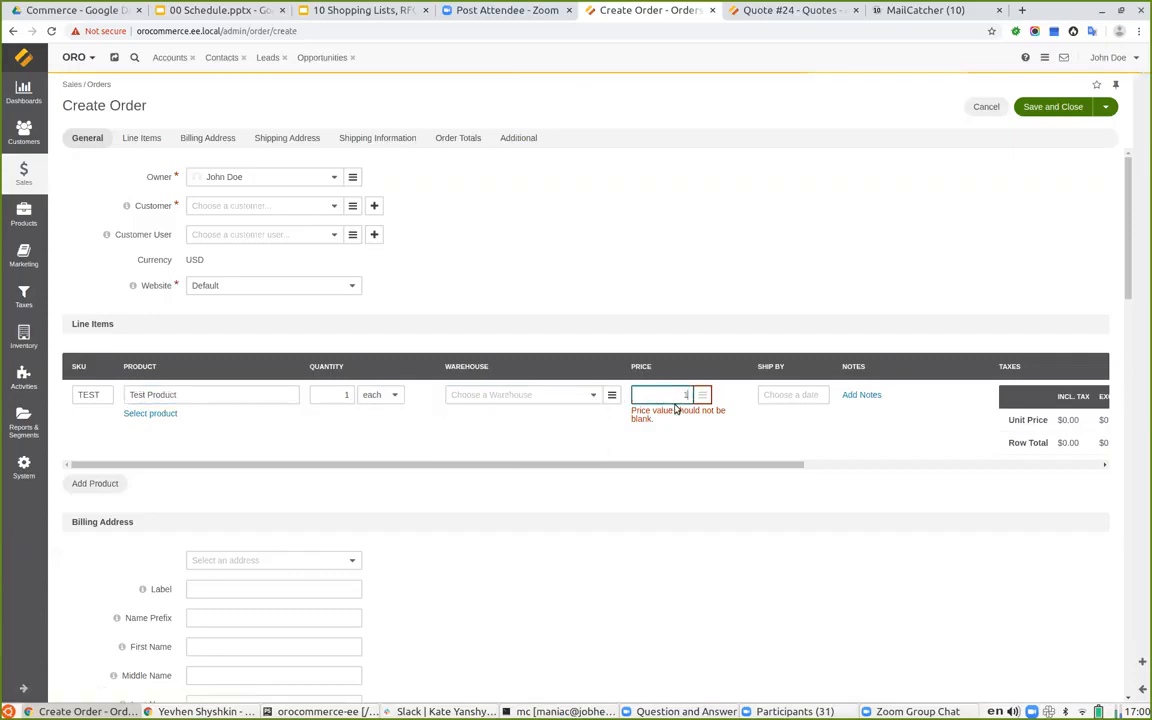
pyautogui.write('12')
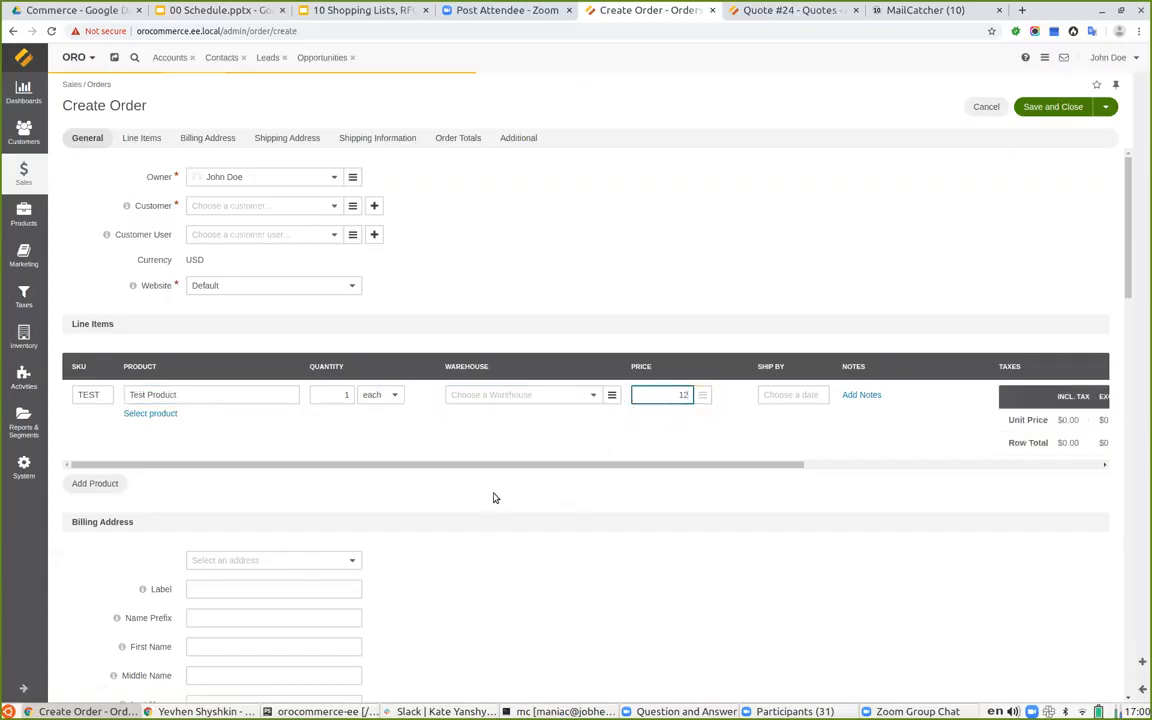
# - Assign Company A and its first listed customer user to the order, and save it, accepting the shipping cost review
pyautogui.click(1048, 117)
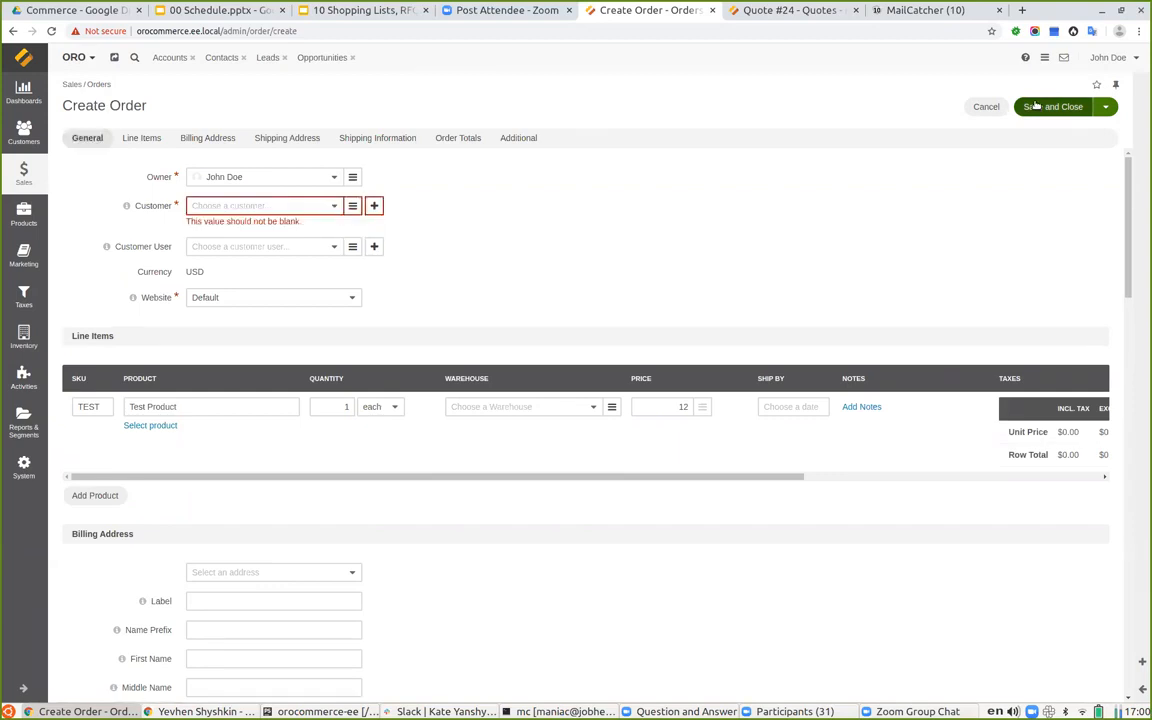
pyautogui.click(279, 205)
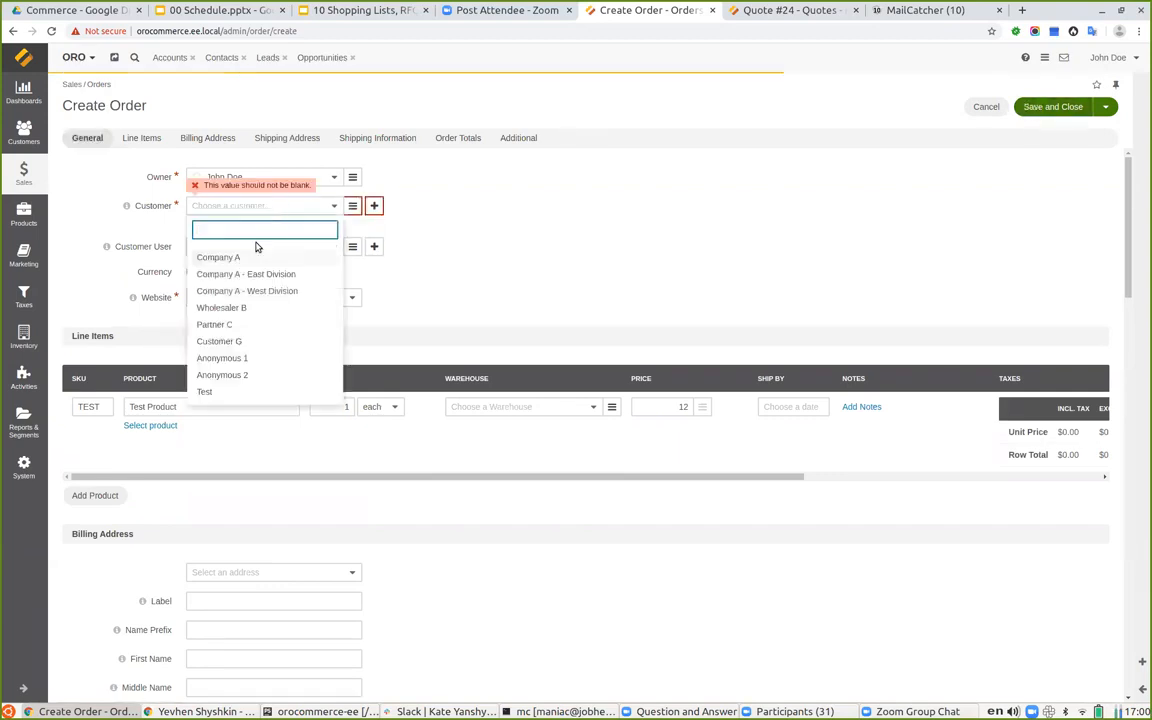
pyautogui.click(231, 258)
pyautogui.click(223, 237)
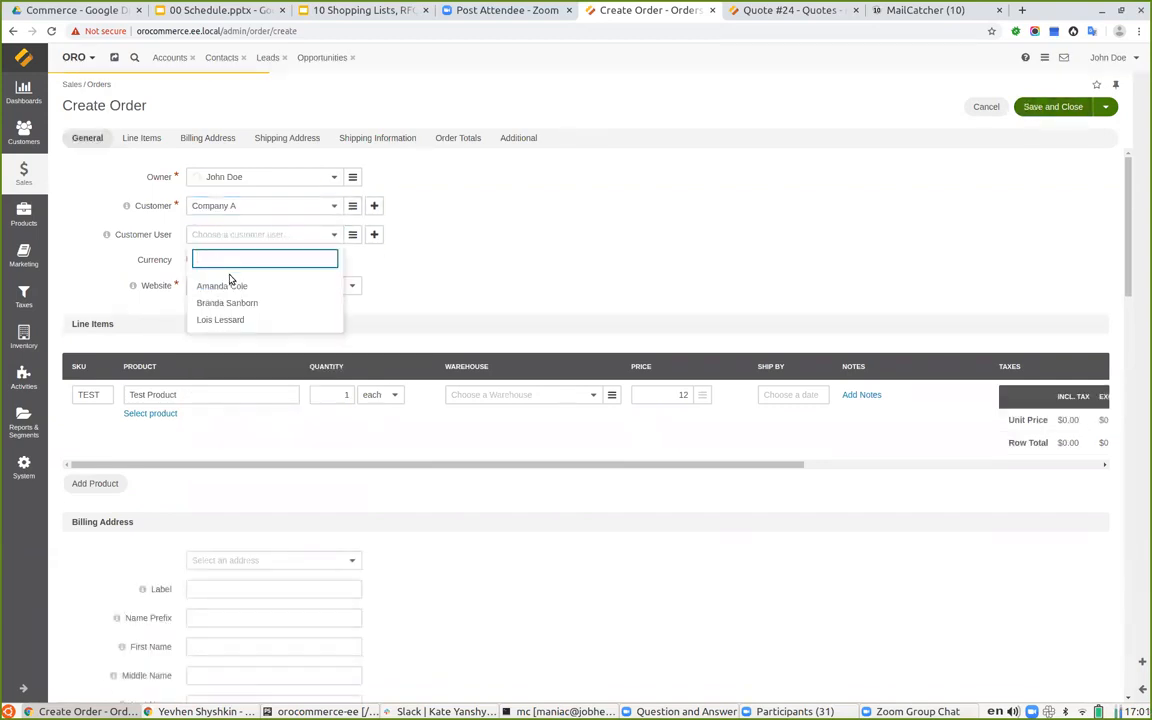
pyautogui.click(239, 284)
pyautogui.click(1047, 106)
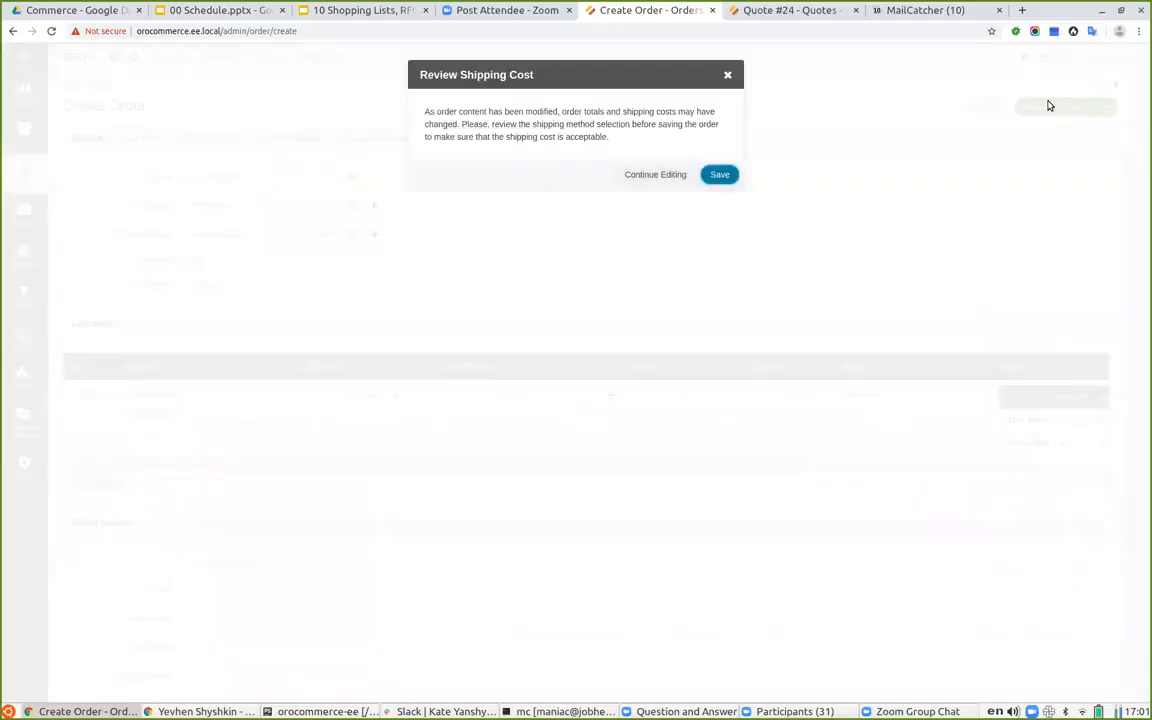
pyautogui.click(720, 177)
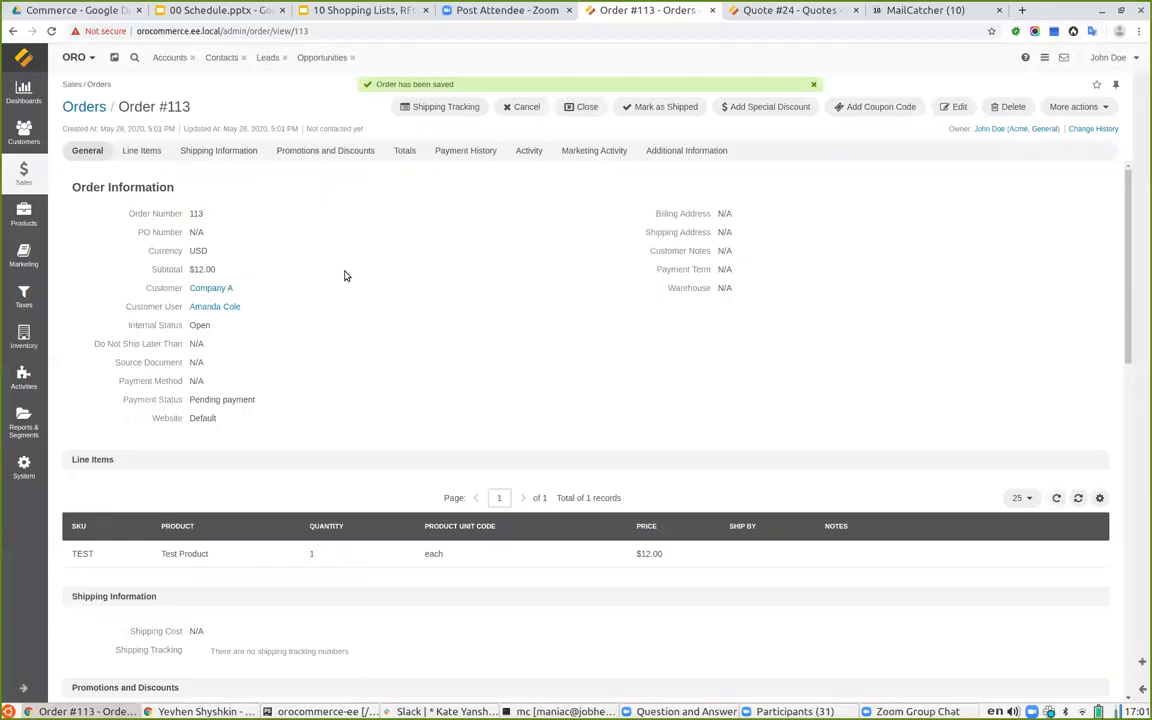
pyautogui.scroll(-1, 421, 356)
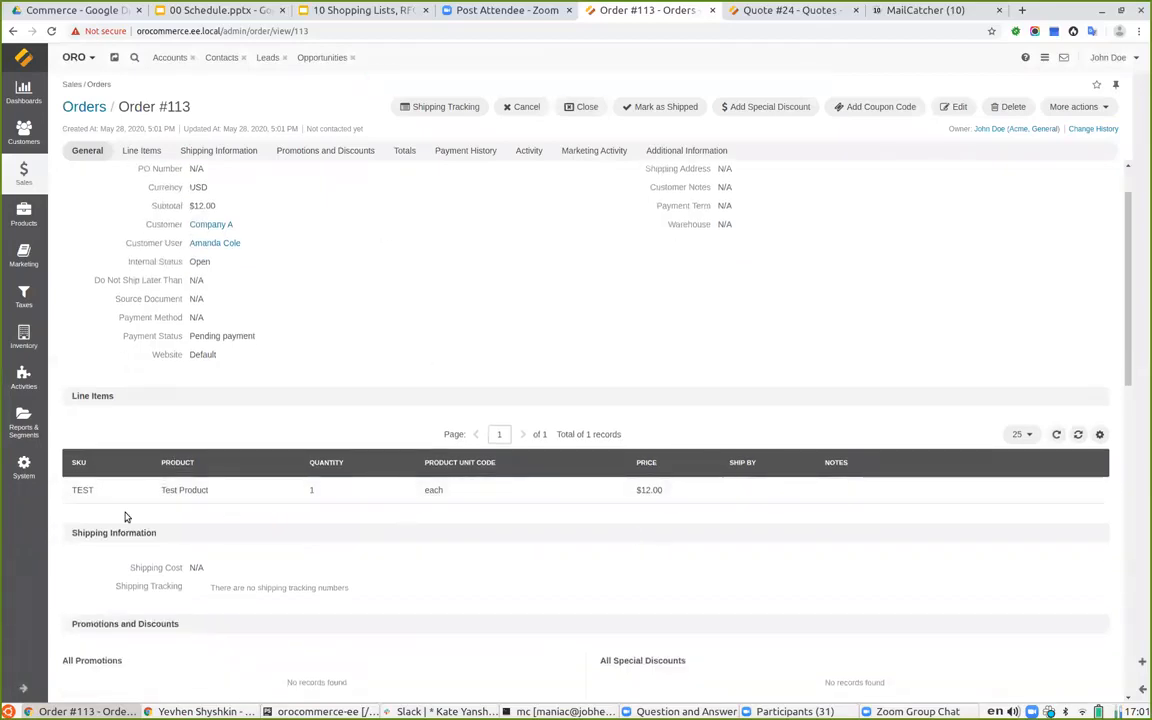
# - Review the saved order's general details and free-form line item, and open a blank quote form from the quotes list
pyautogui.scroll(-2, 567, 510)
pyautogui.scroll(3, 466, 429)
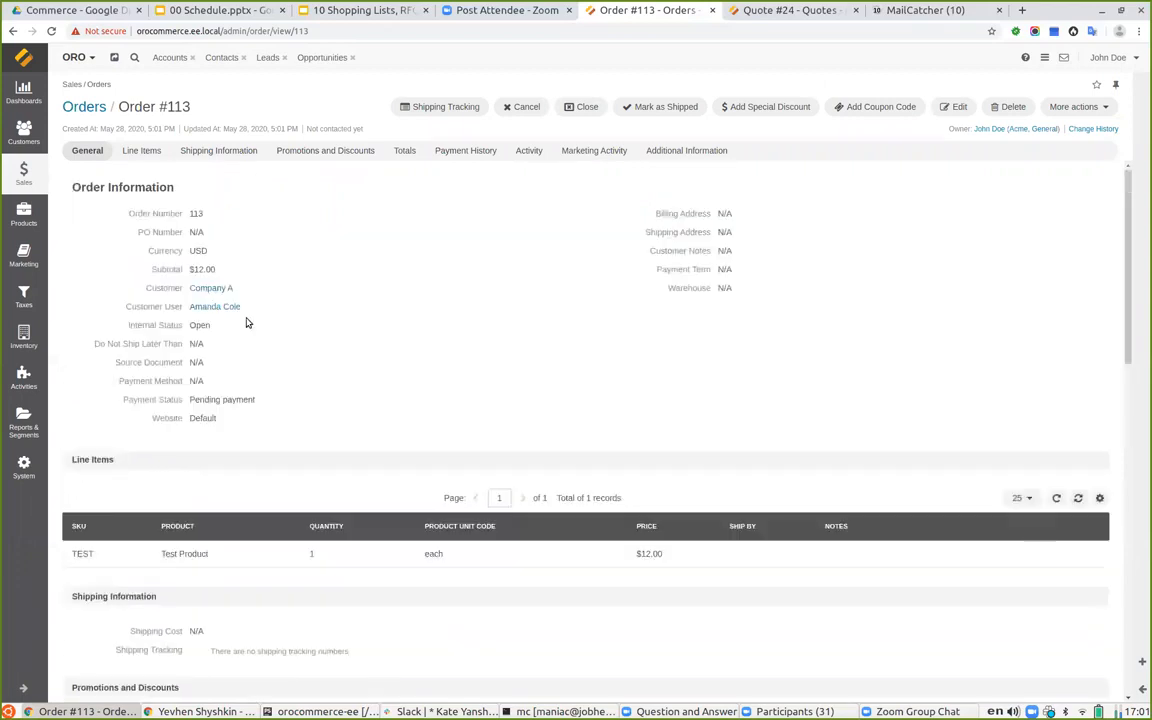
pyautogui.click(22, 166)
pyautogui.click(88, 210)
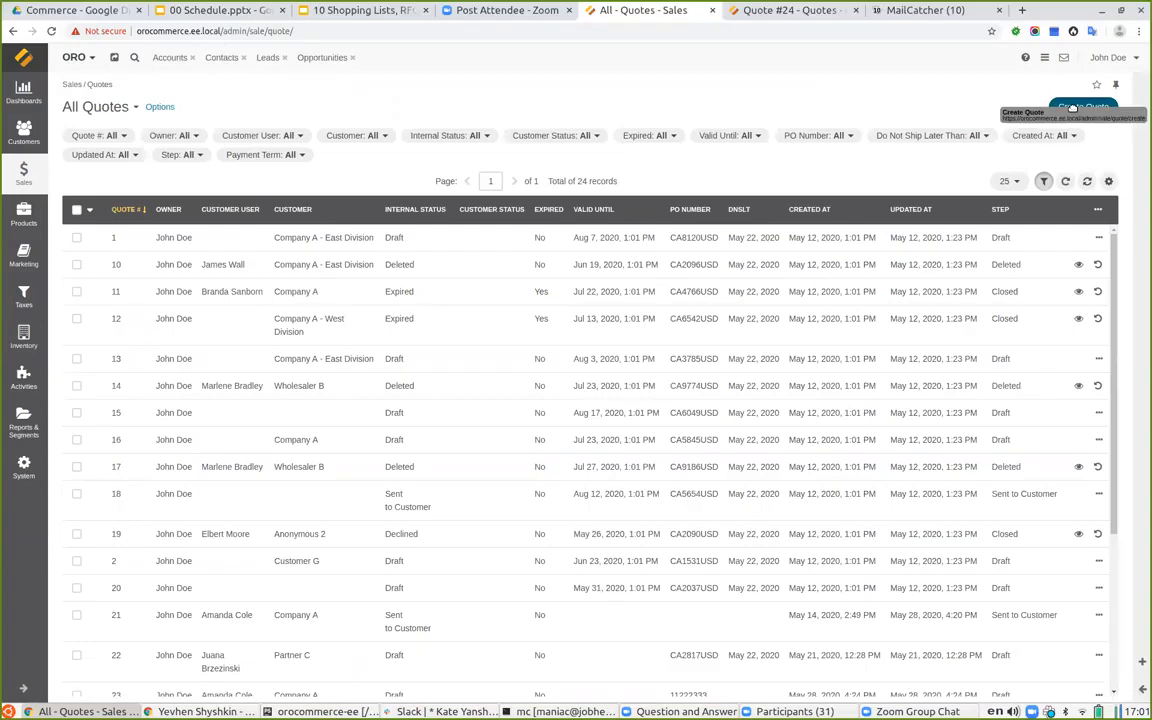
pyautogui.click(1074, 108)
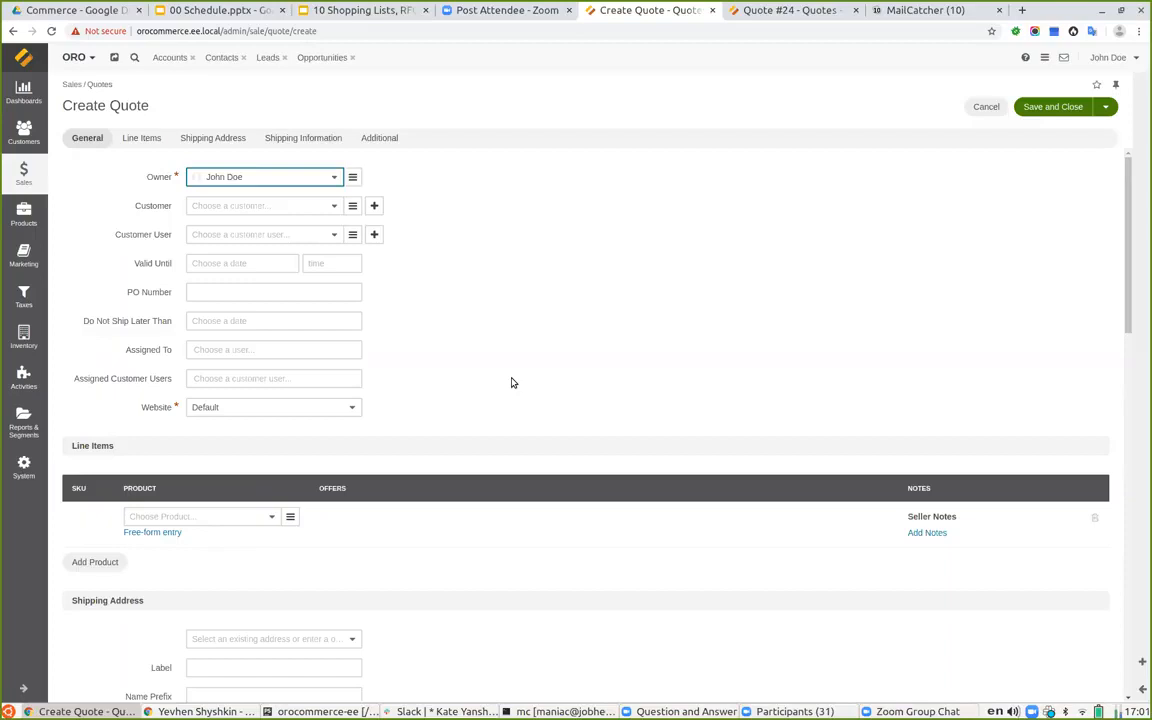
# - Open the first order in the open orders list and examine its order number, PO number, and line items
pyautogui.click(24, 213)
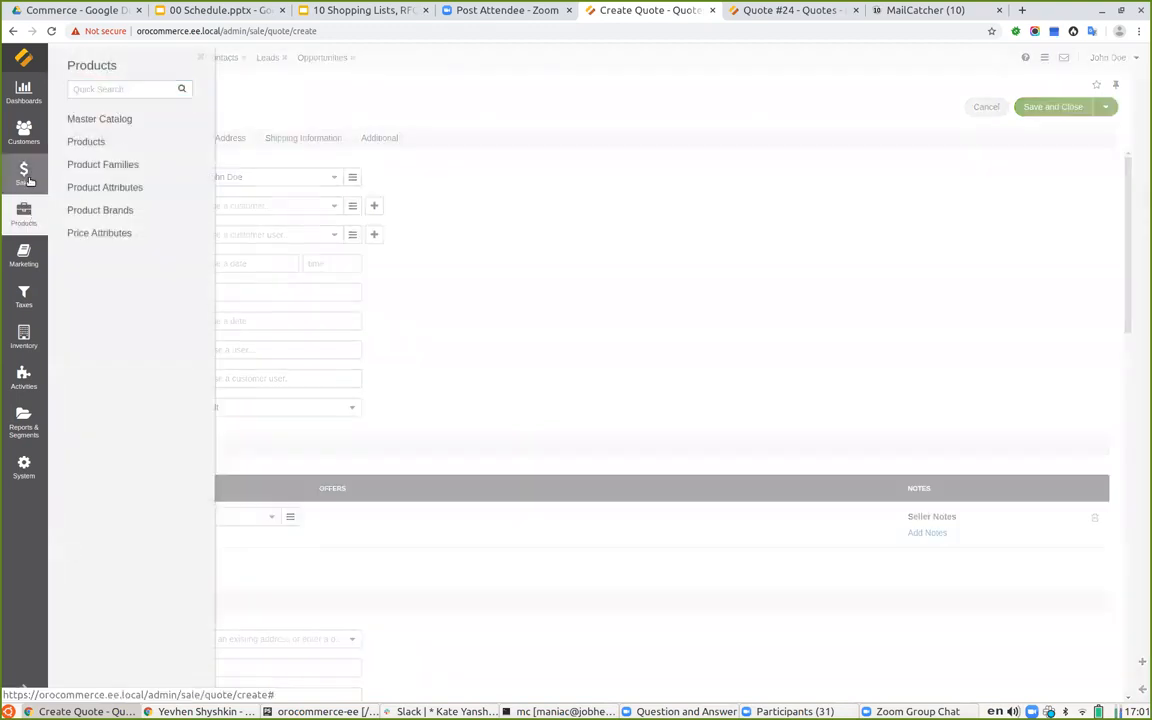
pyautogui.click(24, 172)
pyautogui.click(84, 233)
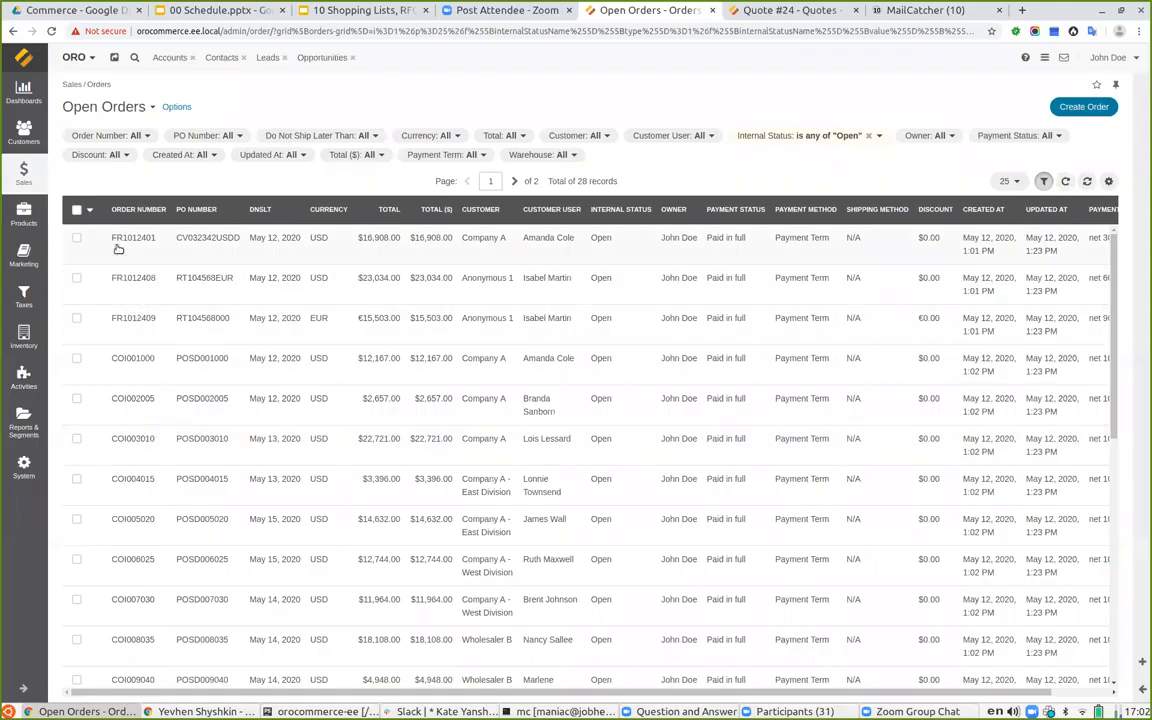
pyautogui.moveTo(111, 238); pyautogui.dragTo(155, 238)
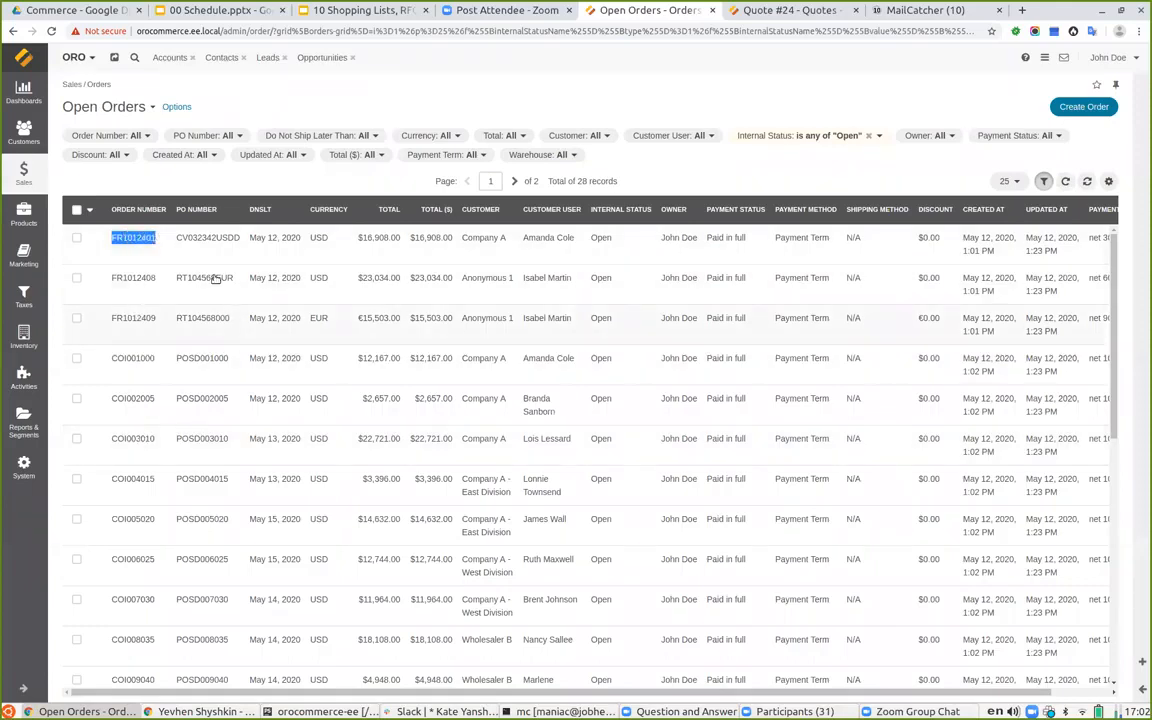
pyautogui.click(202, 249)
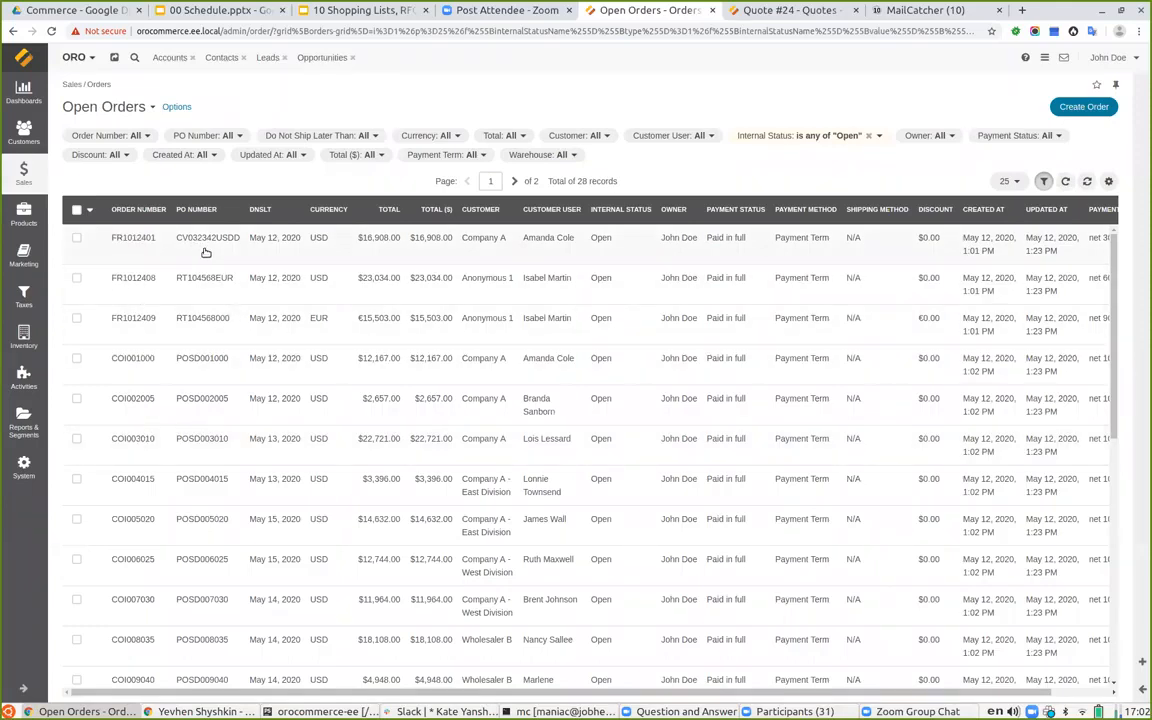
pyautogui.click(202, 249)
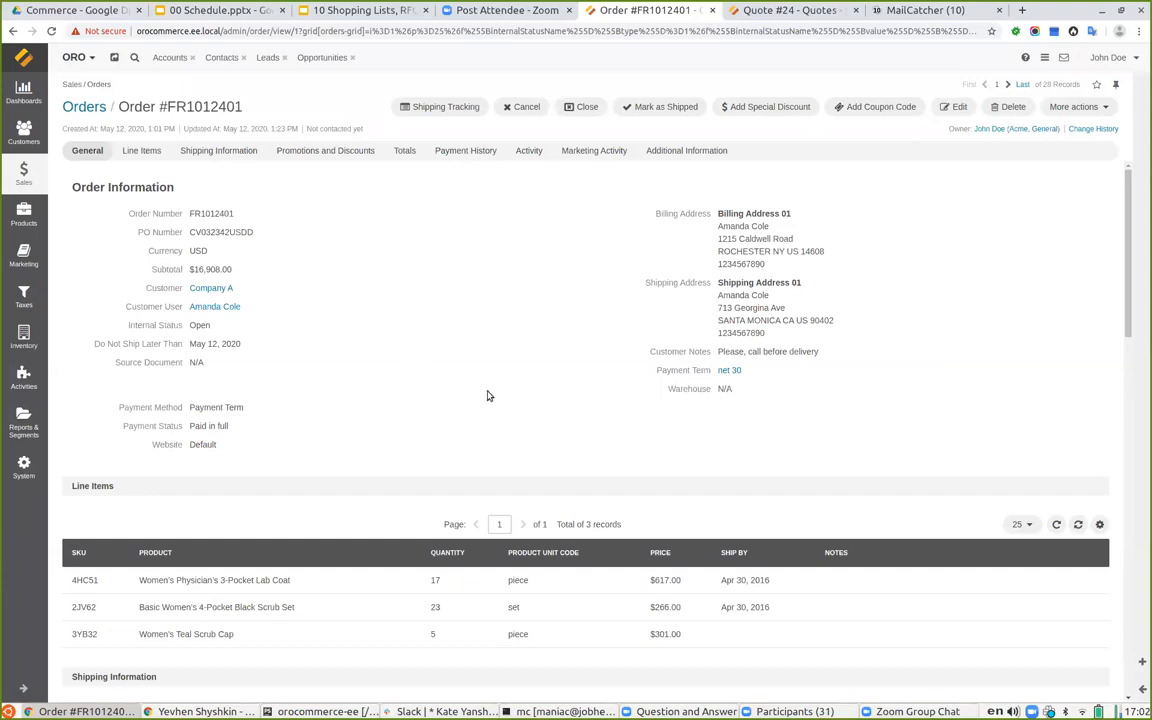
pyautogui.scroll(-1, 488, 396)
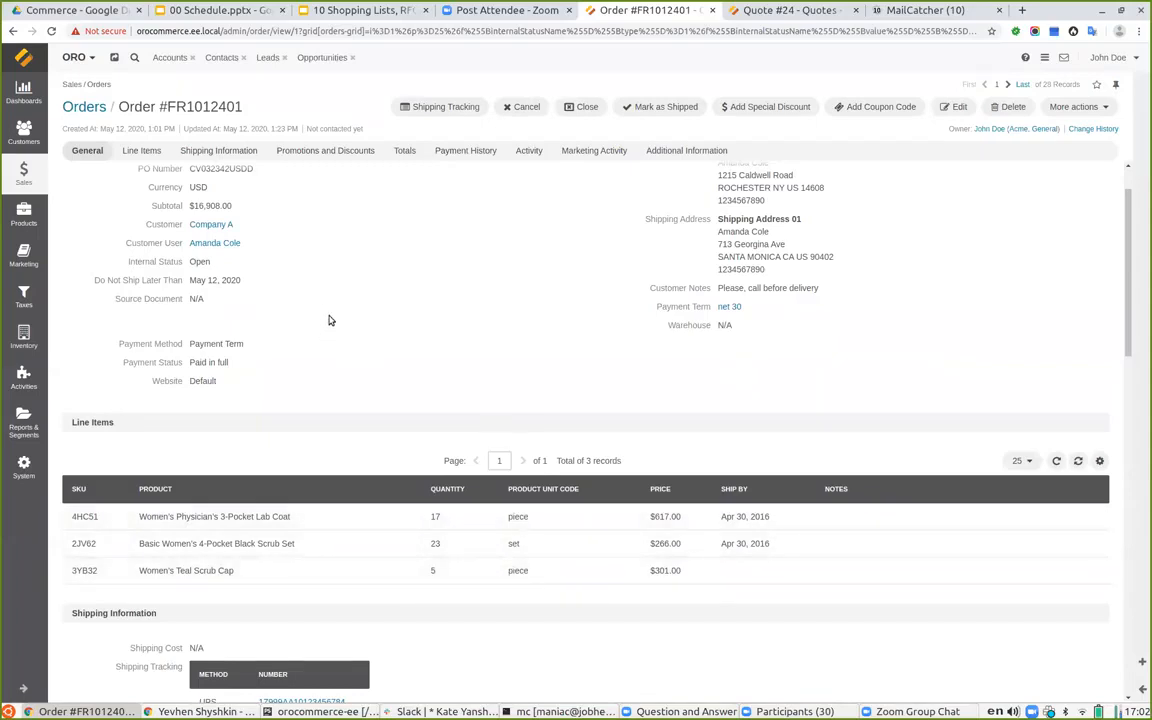
# - Check the "Order in the back office" slide and the storefront quote page, and return to the back-office open orders list
pyautogui.click(333, 9)
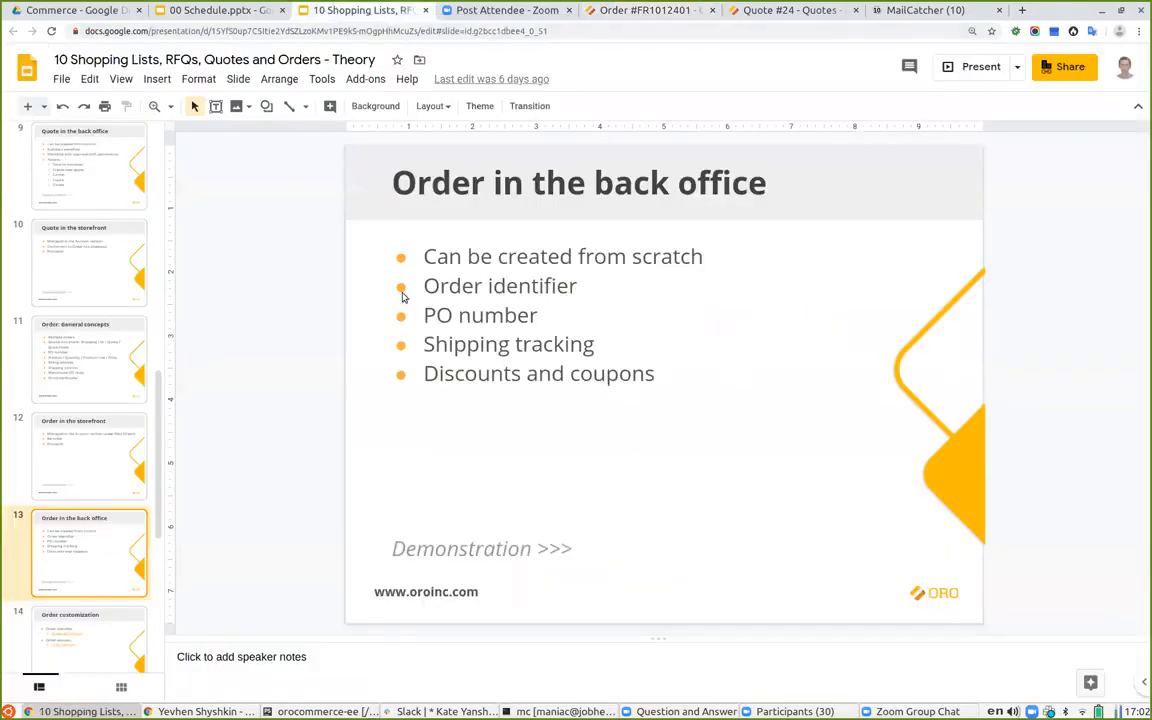
pyautogui.click(779, 9)
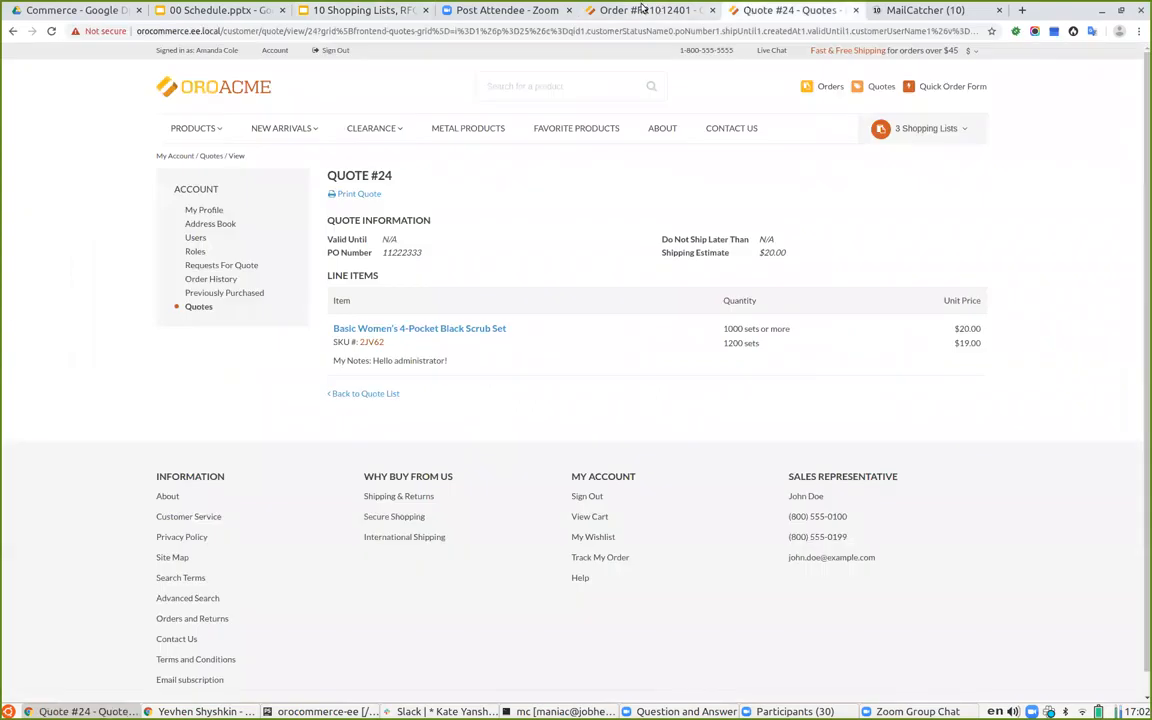
pyautogui.click(590, 9)
pyautogui.scroll(2, 330, 296)
pyautogui.click(12, 31)
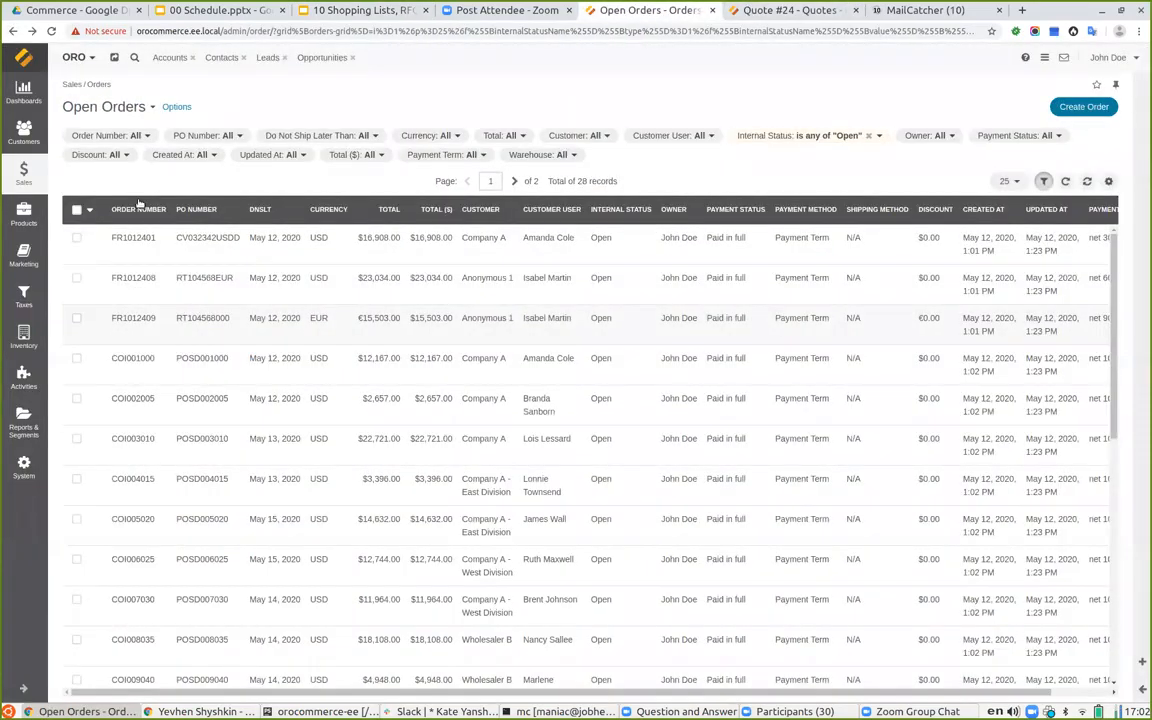
# - Sort the open orders by creation date with the newest first, and open the most recent order
pyautogui.click(982, 209)
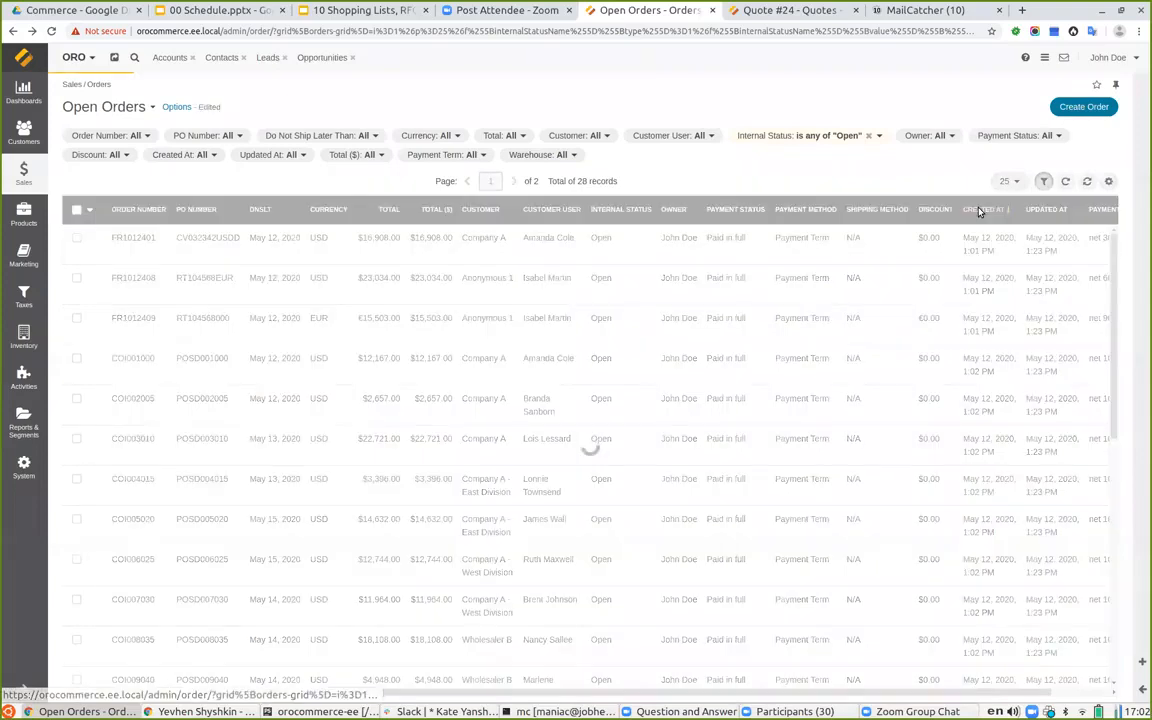
pyautogui.click(982, 209)
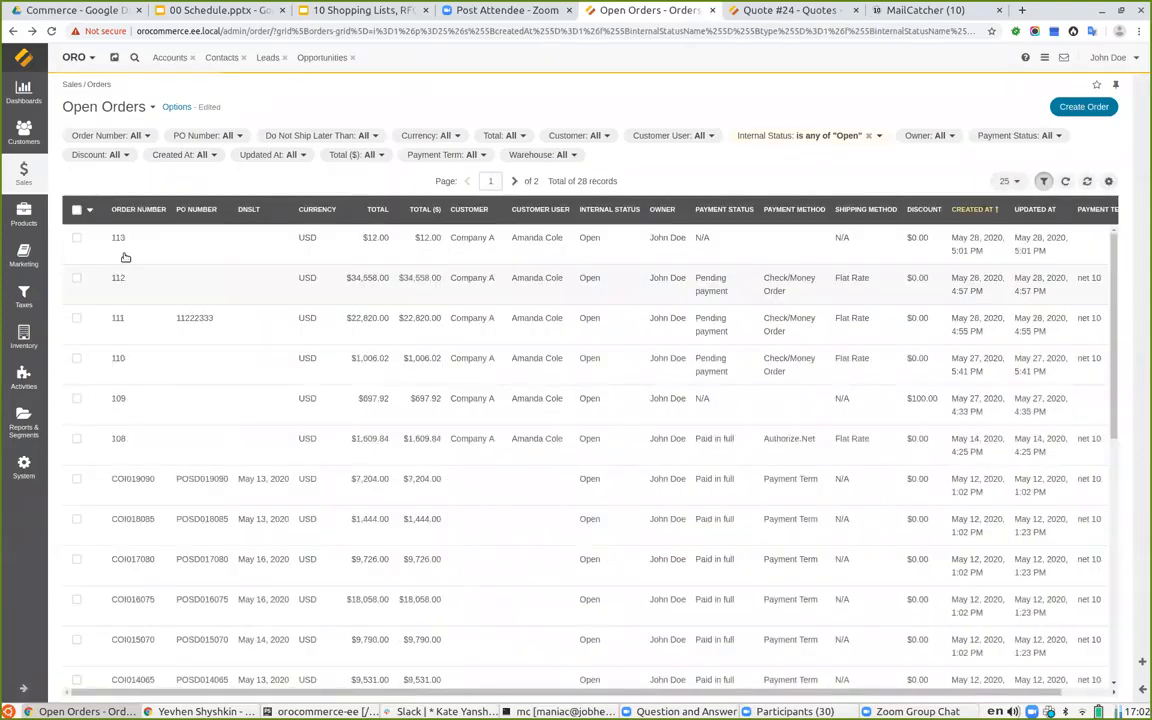
pyautogui.click(139, 258)
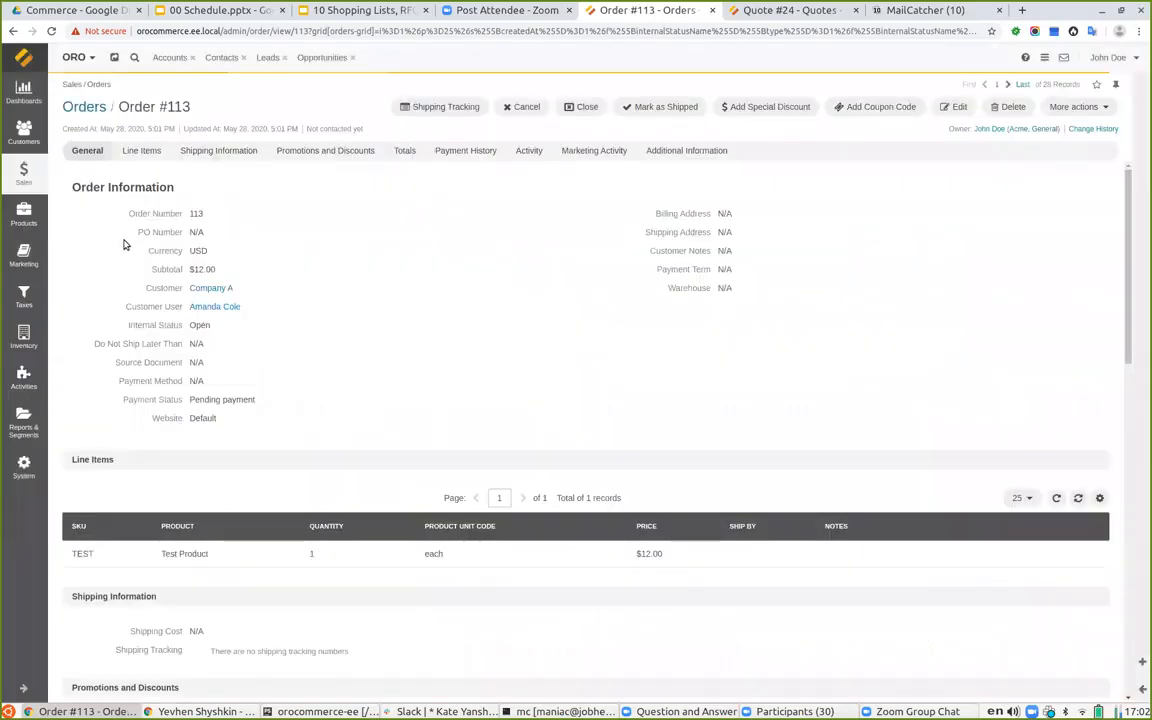
# - Compare the order number in the order information with the record ID in the page address
pyautogui.doubleClick(195, 215)
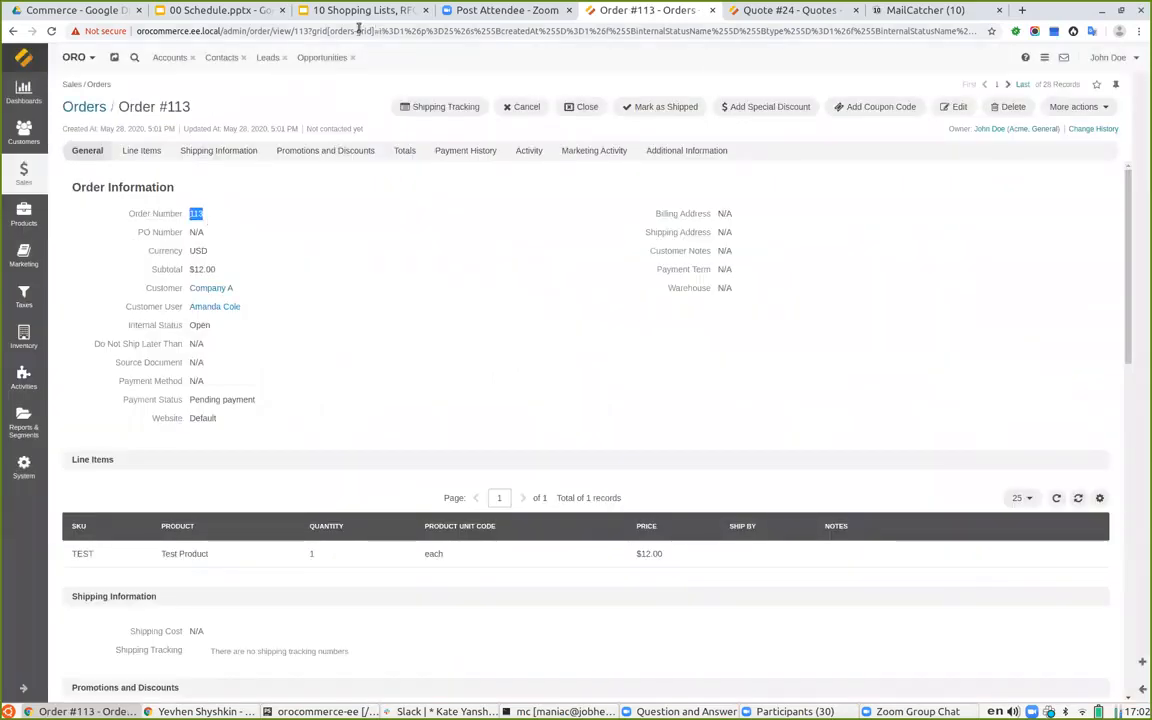
pyautogui.doubleClick(300, 31)
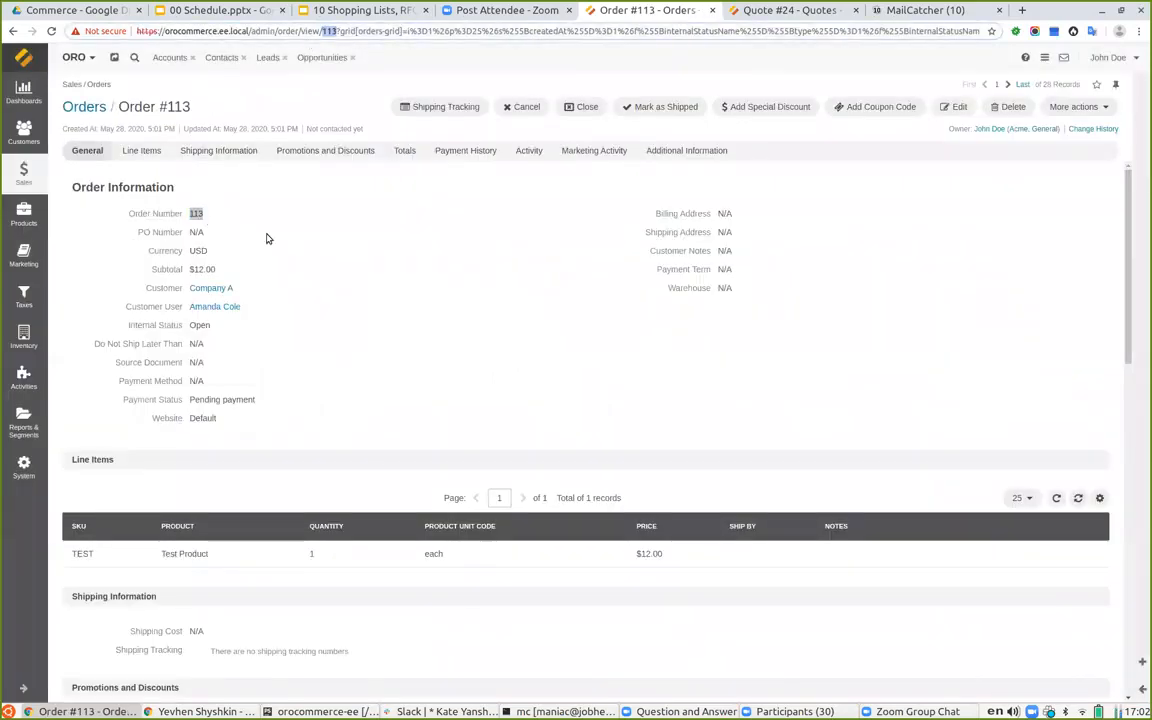
pyautogui.doubleClick(196, 214)
pyautogui.click(224, 218)
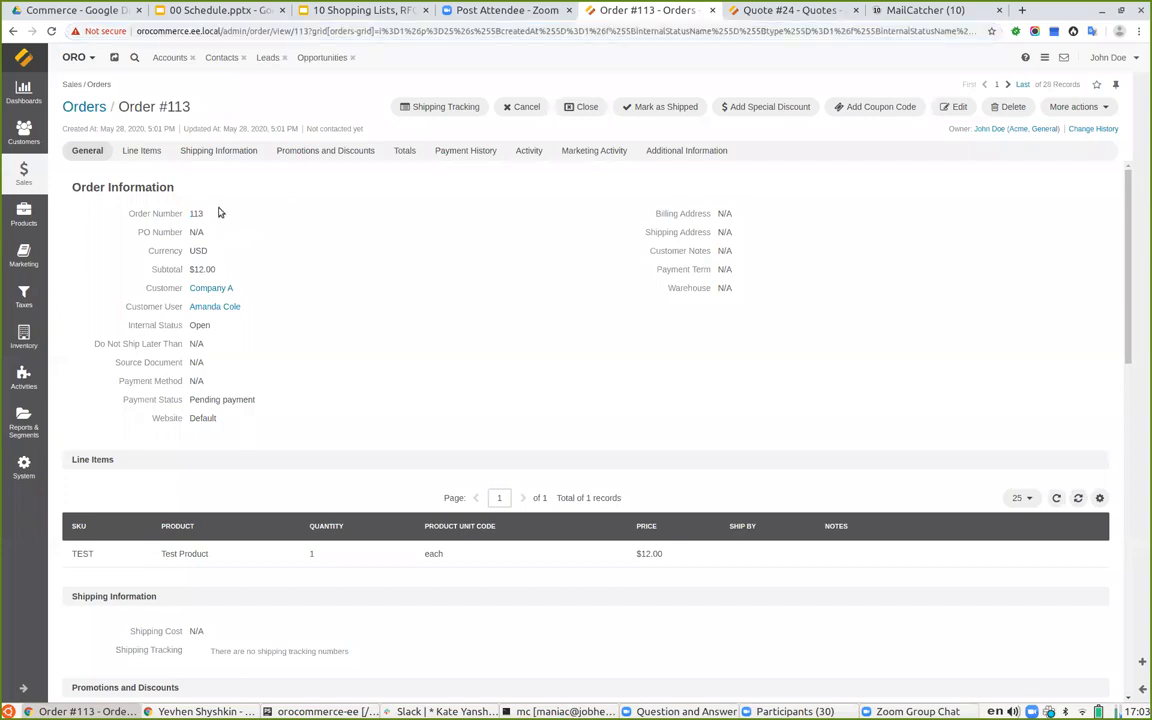
pyautogui.doubleClick(190, 214)
pyautogui.click(265, 211)
pyautogui.doubleClick(190, 213)
pyautogui.click(257, 194)
# - Switch to the Google Slides deck, show the "Order customization" slide, and open its linked "Load statuses" source file on GitHub
pyautogui.click(330, 12)
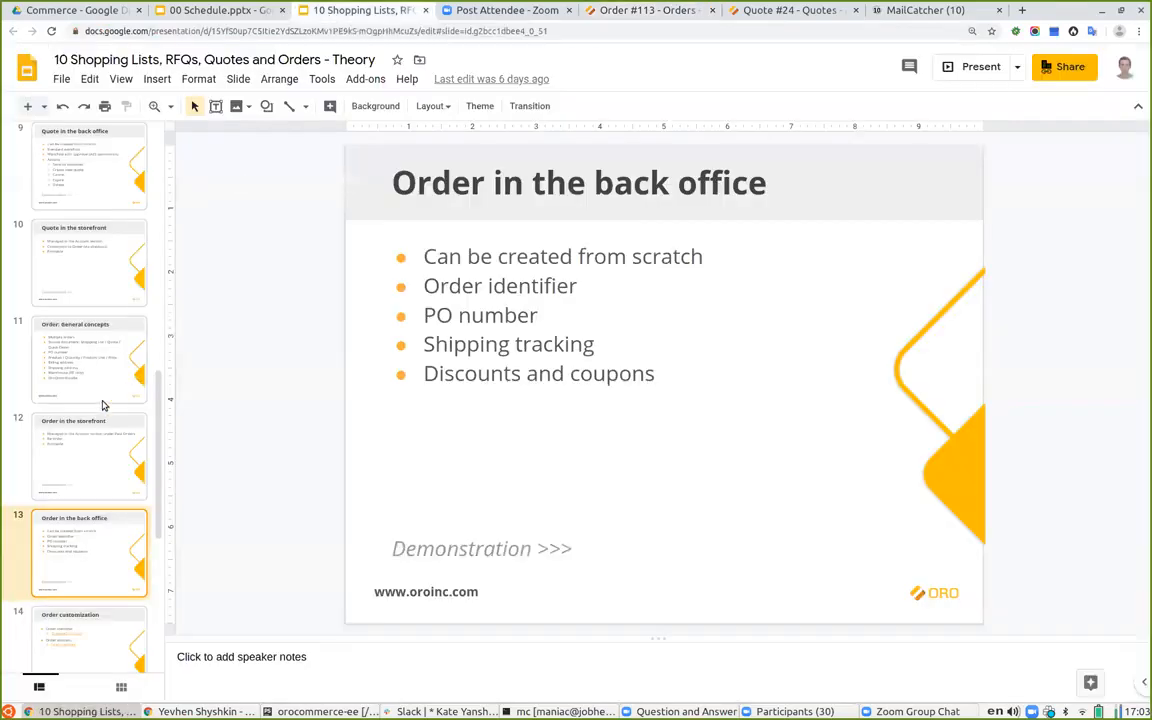
pyautogui.scroll(-1, 97, 440)
pyautogui.press('Down')
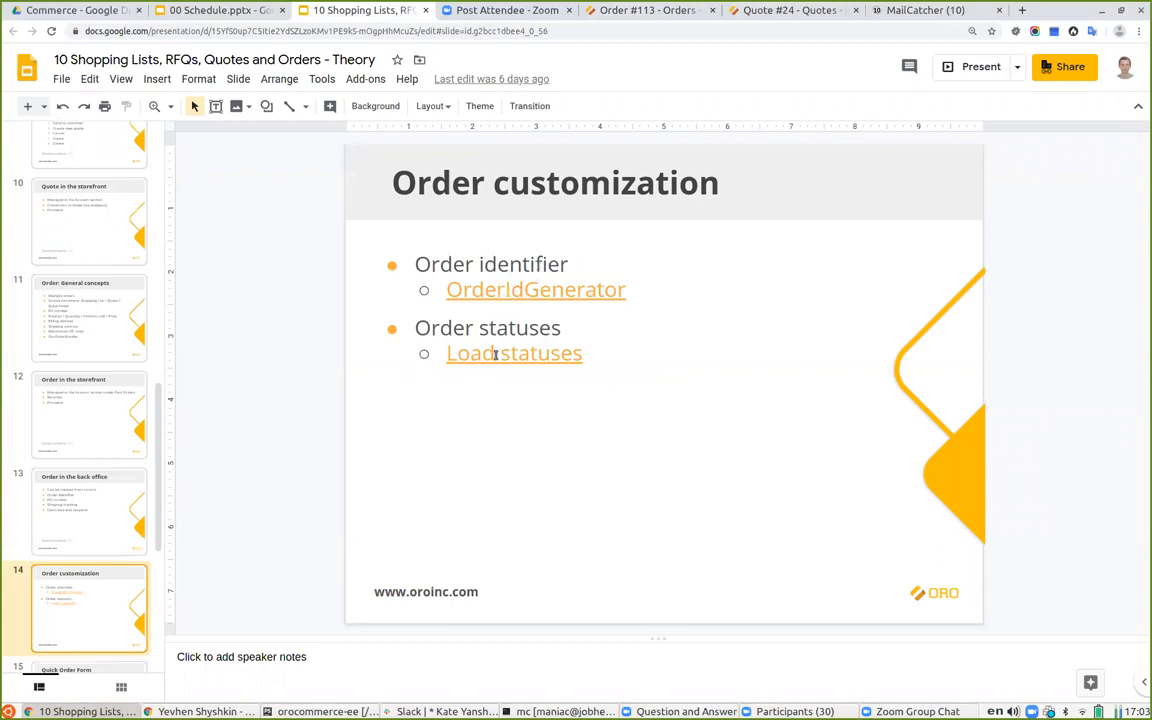
pyautogui.click(495, 354)
pyautogui.click(478, 381)
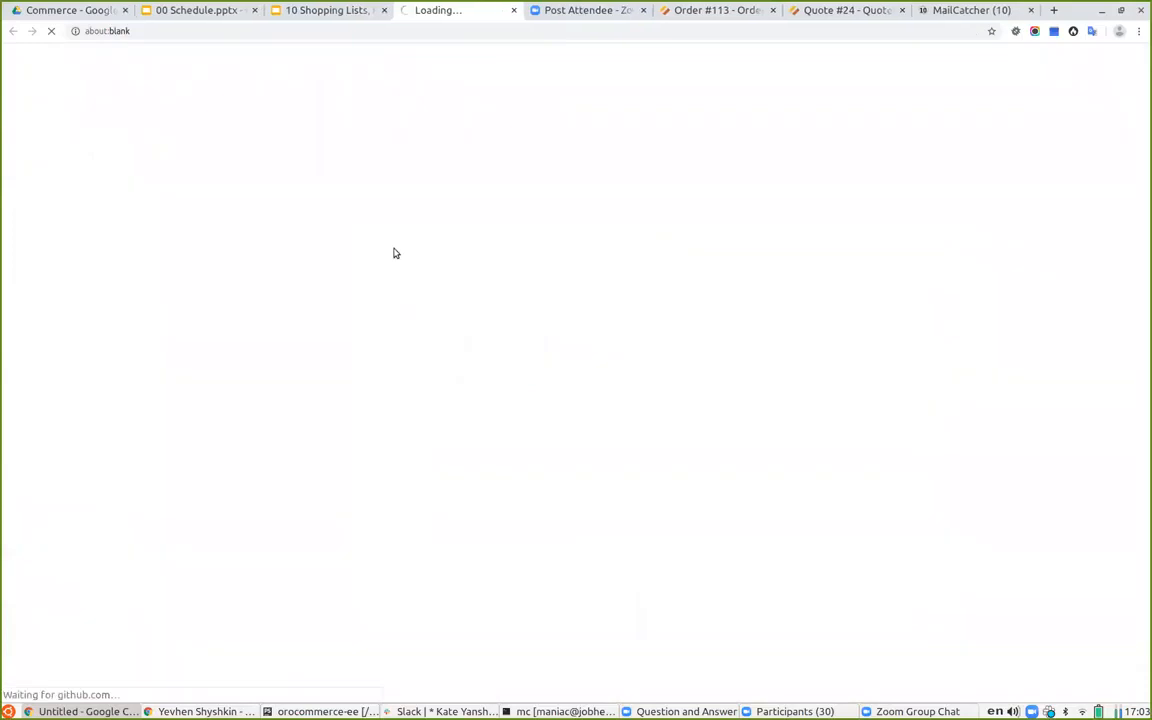
pyautogui.scroll(-2, 450, 408)
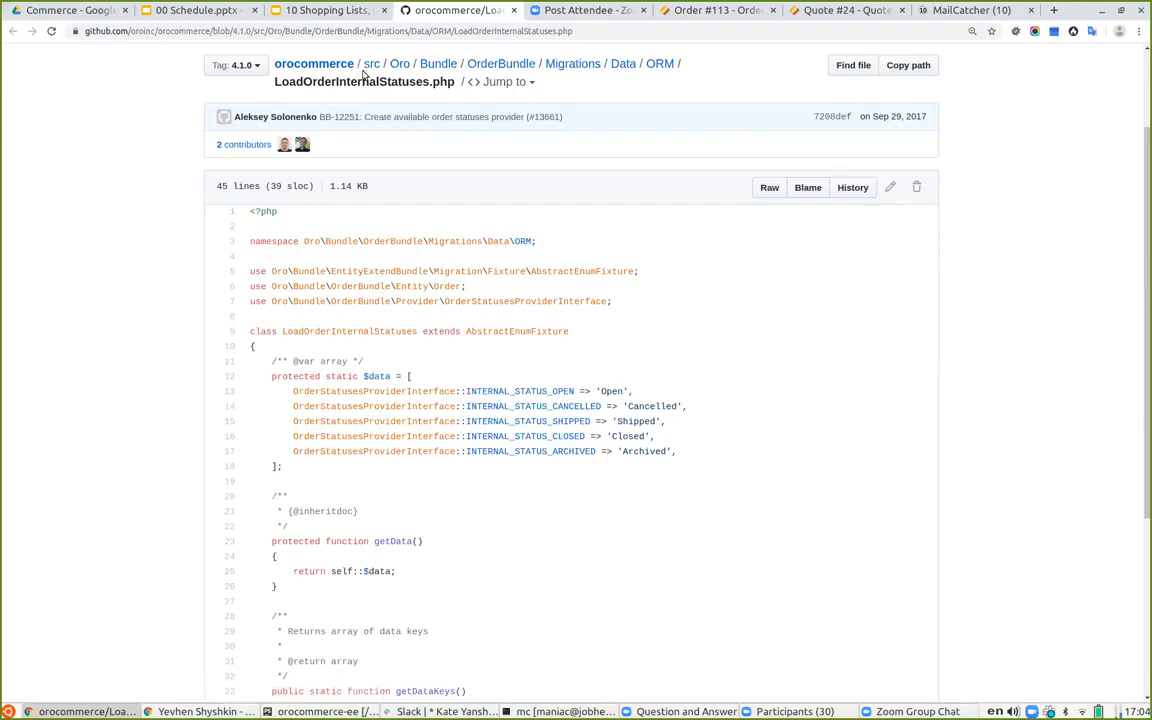
# - Return to the back-office order with the Test Product item, mark it as shipped, and check its internal status
pyautogui.click(704, 15)
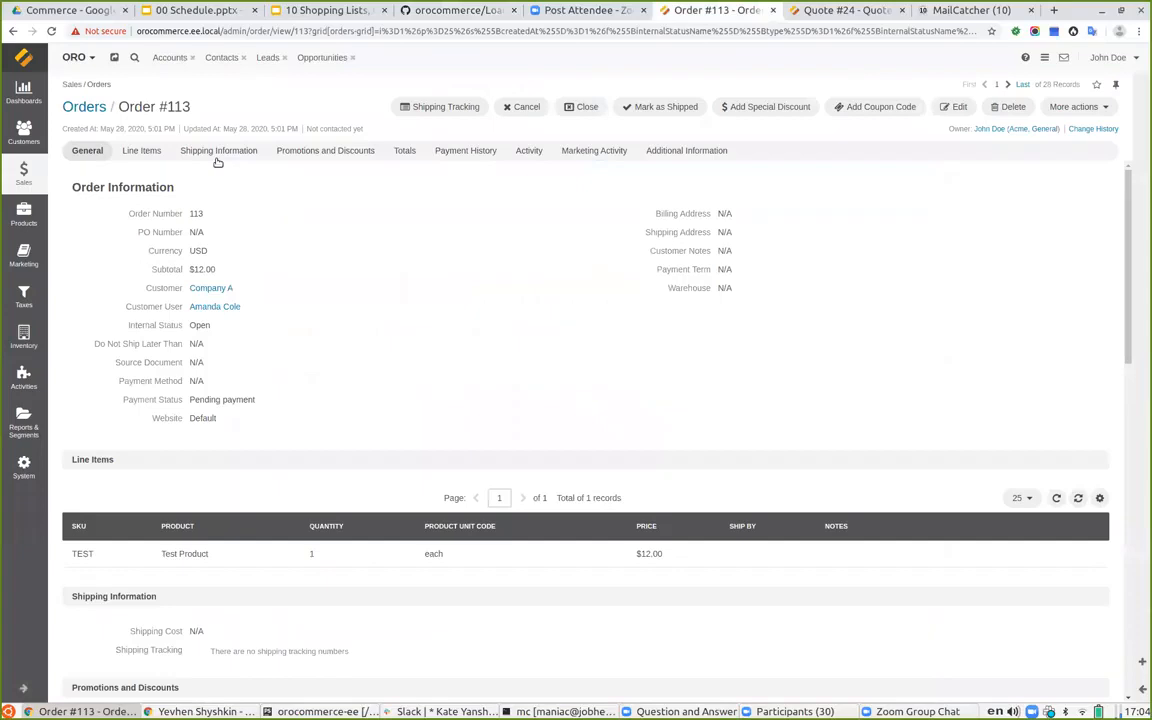
pyautogui.click(24, 172)
pyautogui.click(513, 368)
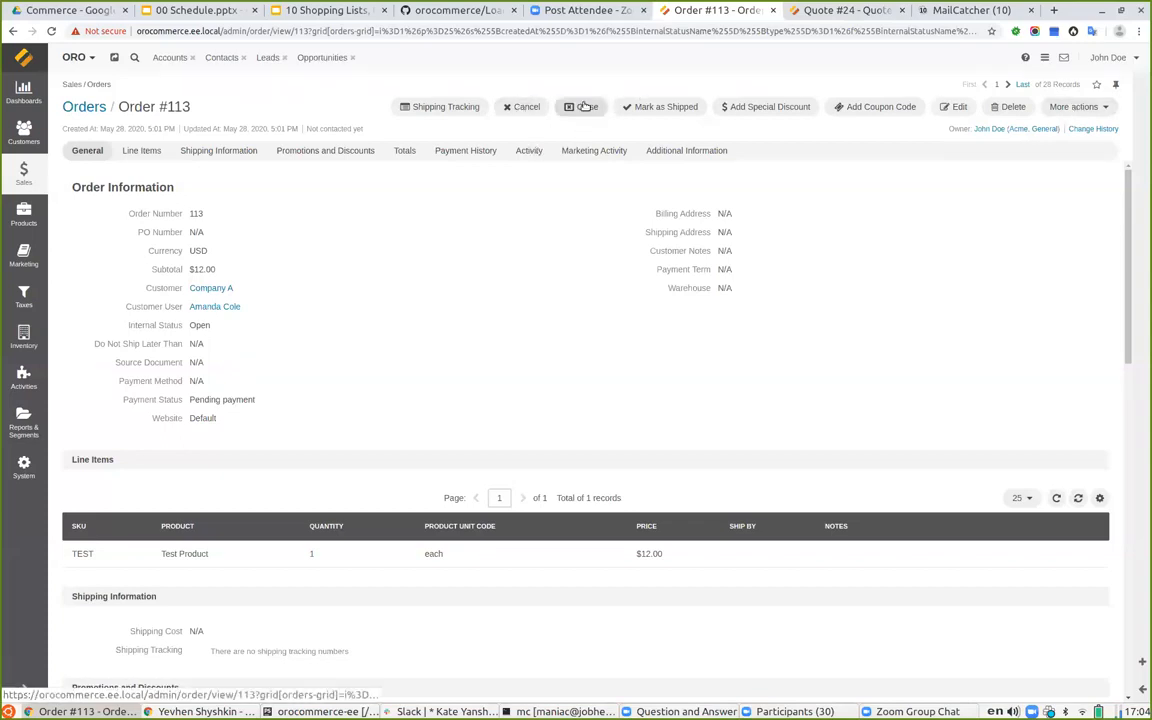
pyautogui.click(650, 106)
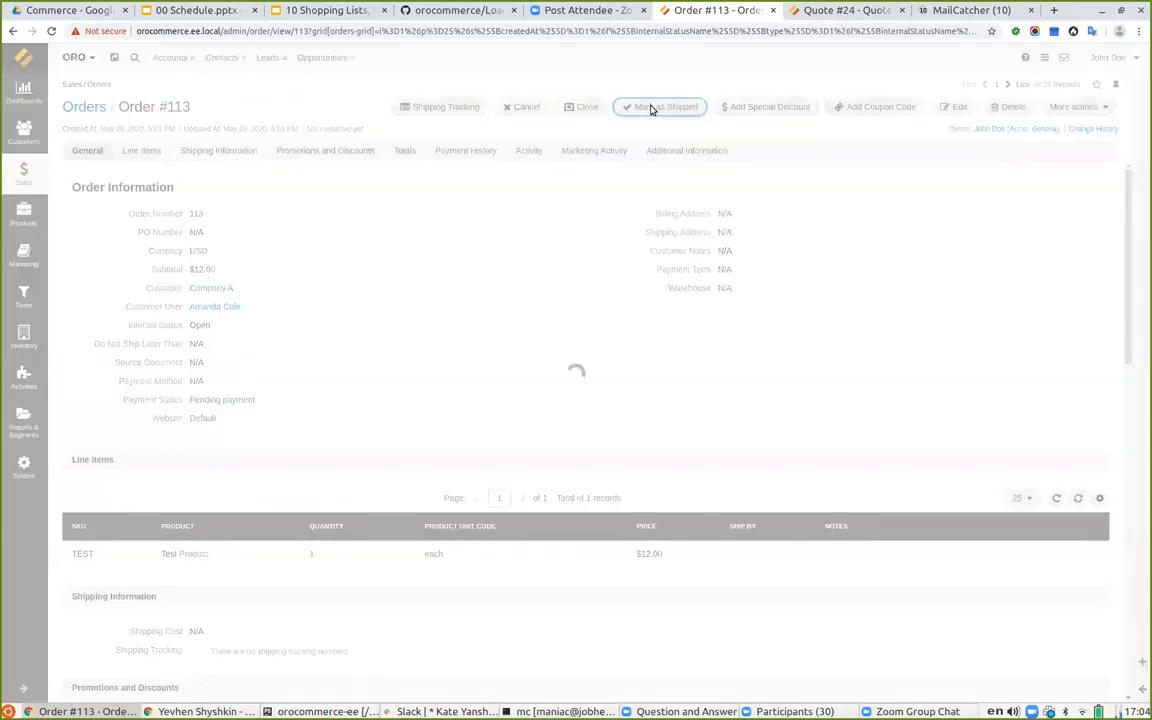
pyautogui.moveTo(133, 325); pyautogui.dragTo(242, 329)
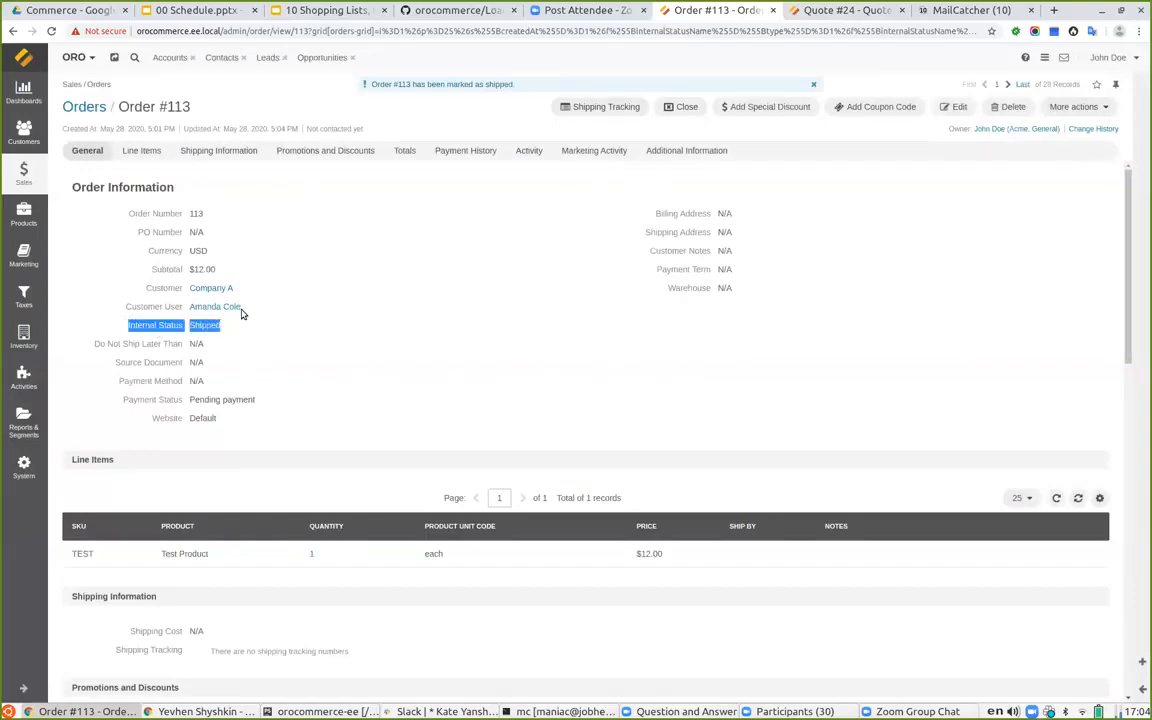
pyautogui.click(200, 298)
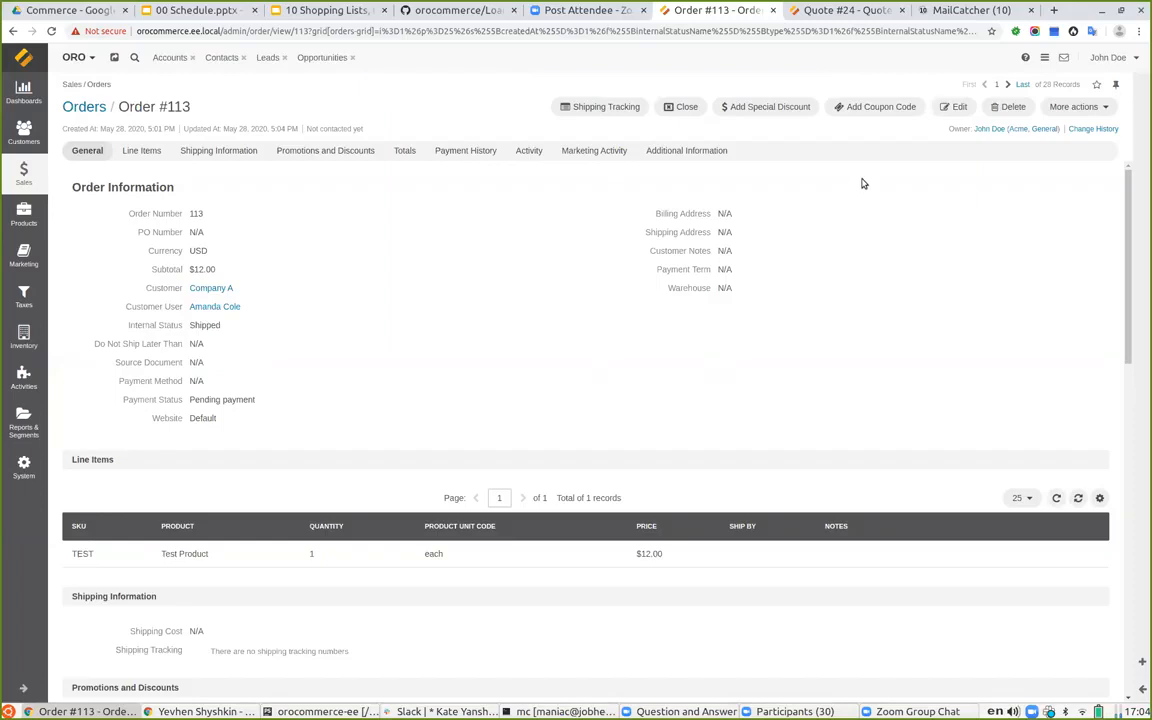
# - Close the shipped order and check its internal status
pyautogui.click(686, 107)
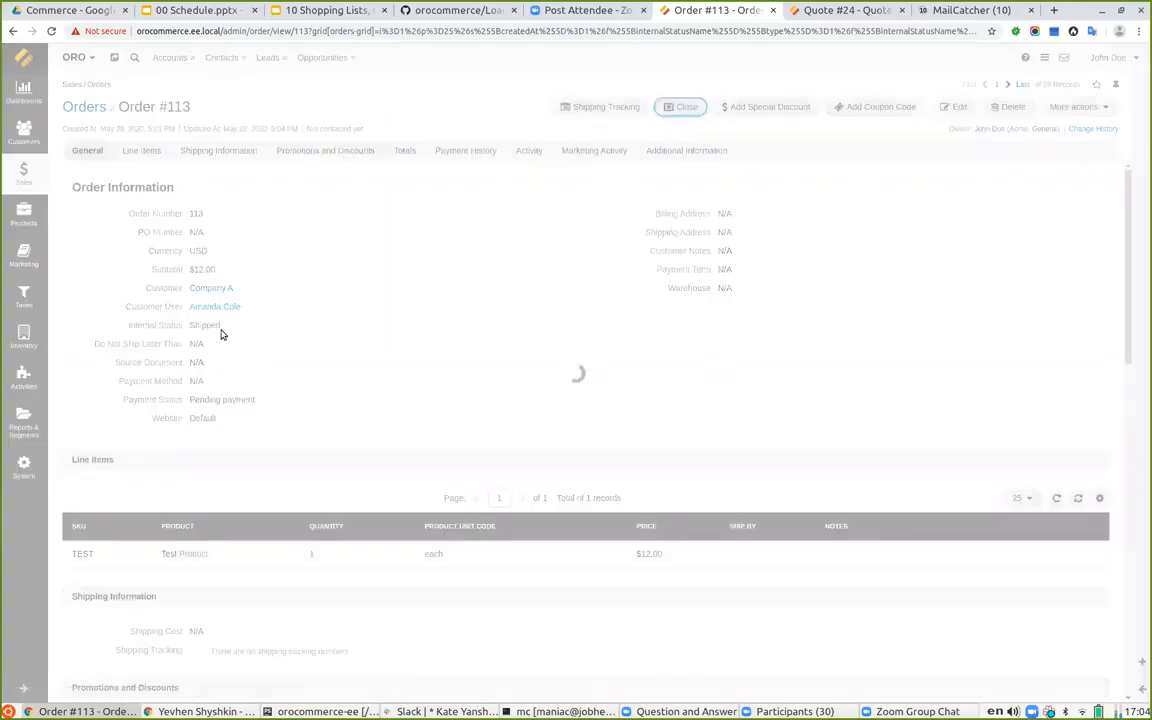
pyautogui.moveTo(220, 326); pyautogui.dragTo(118, 324)
pyautogui.click(521, 345)
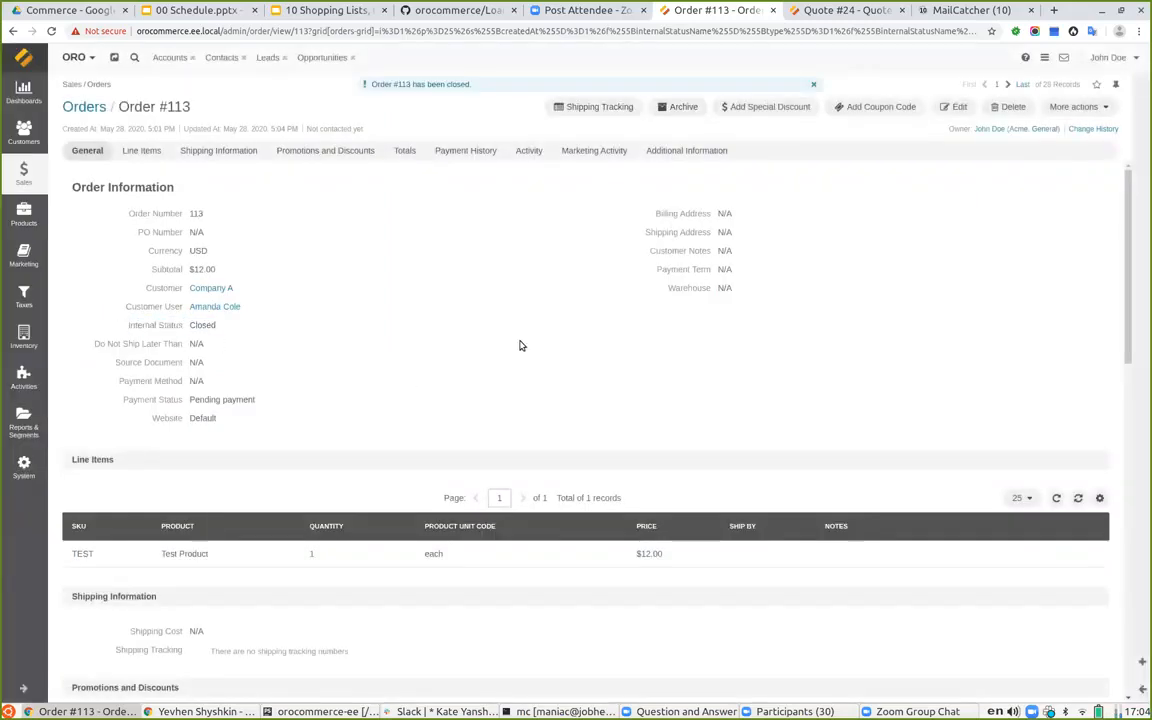
# - Archive the closed order and check its internal status
pyautogui.click(683, 107)
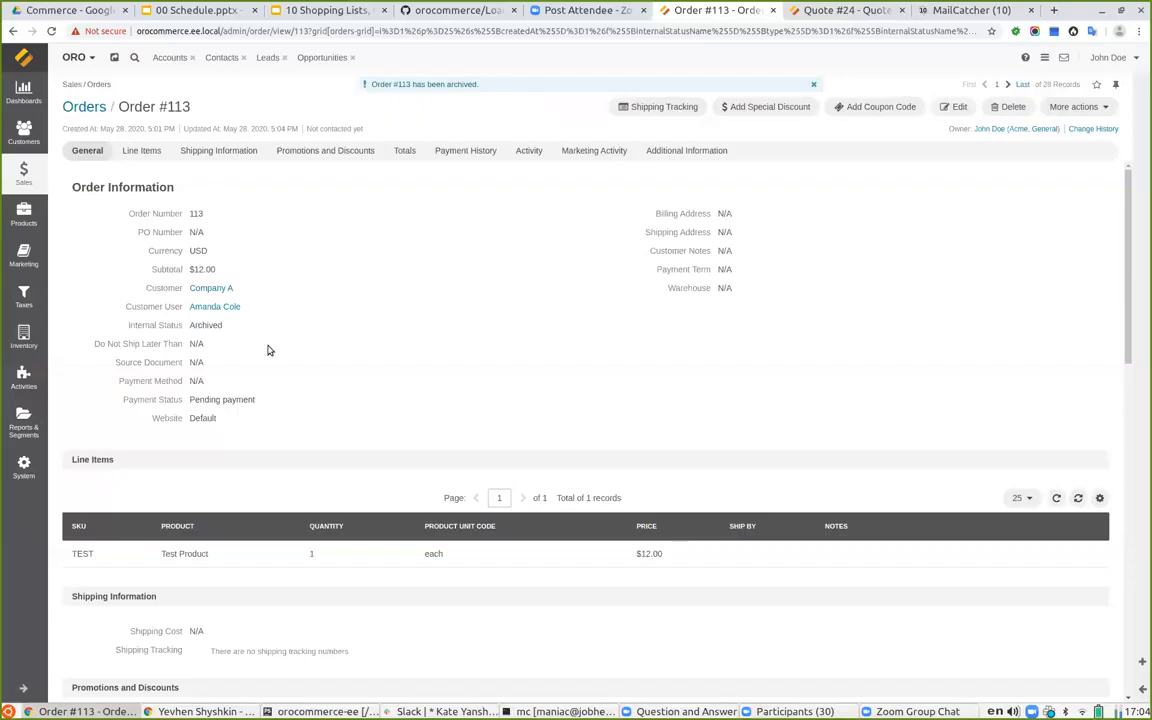
pyautogui.moveTo(113, 329); pyautogui.dragTo(239, 326)
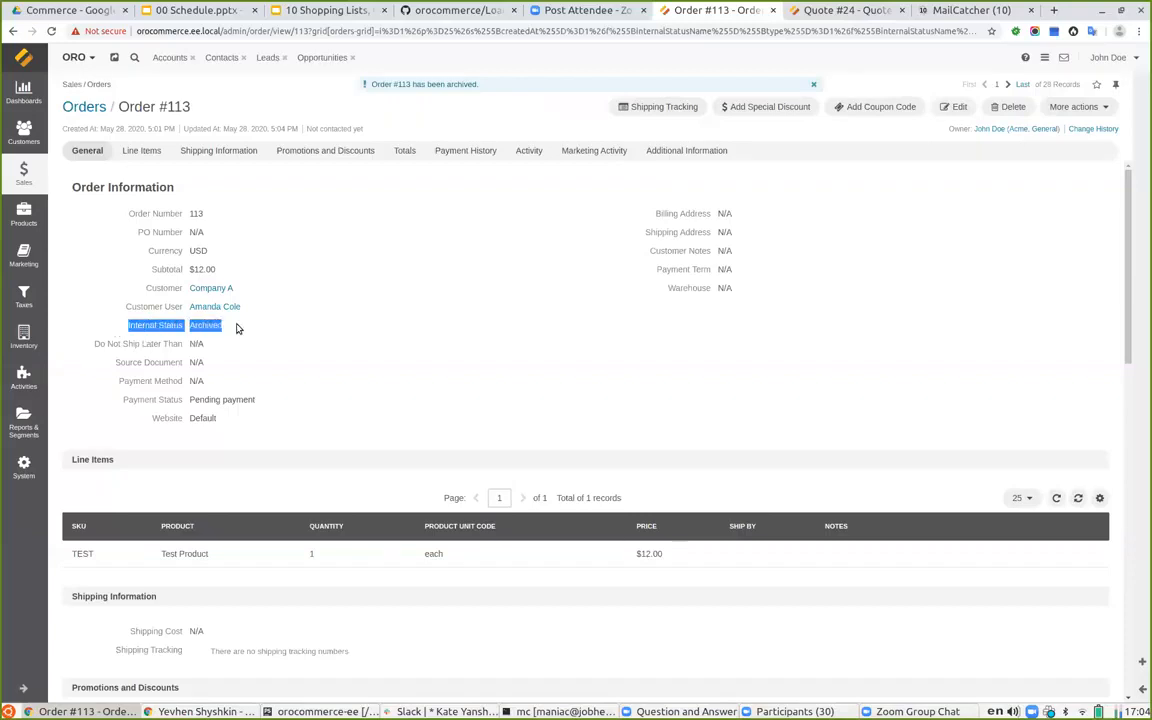
pyautogui.click(533, 327)
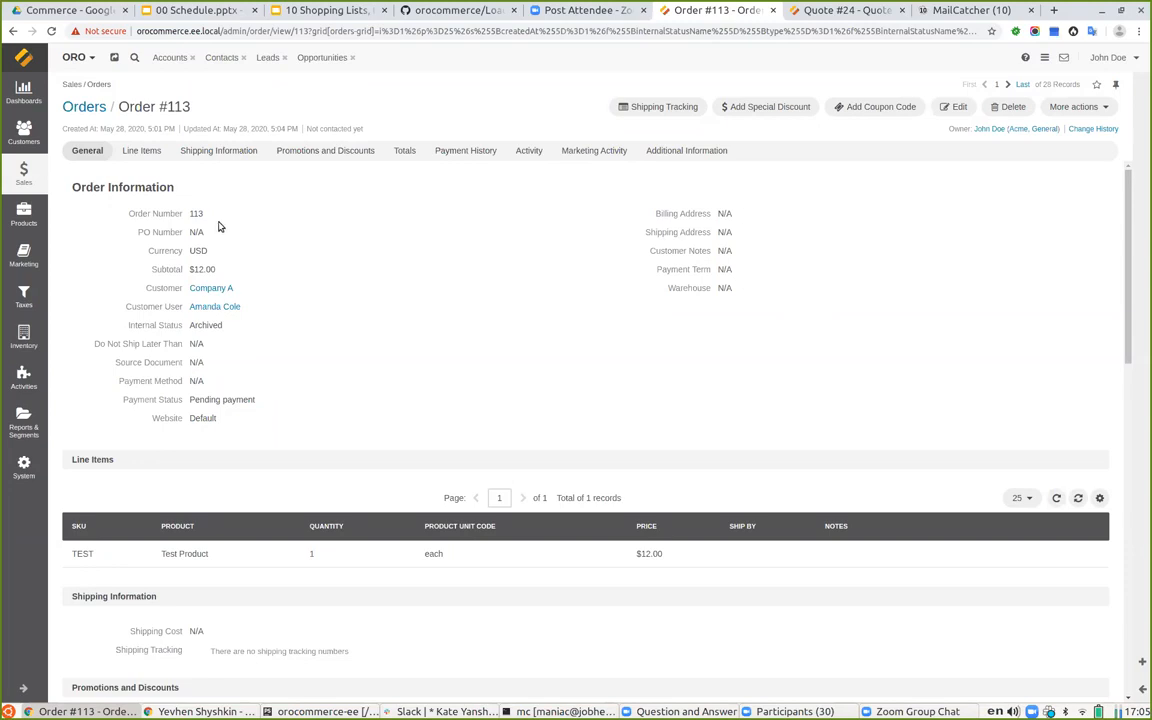
# - Open the order's Shipping Tracking and Add Special Discount dialogs and dismiss each without entering anything
pyautogui.click(655, 108)
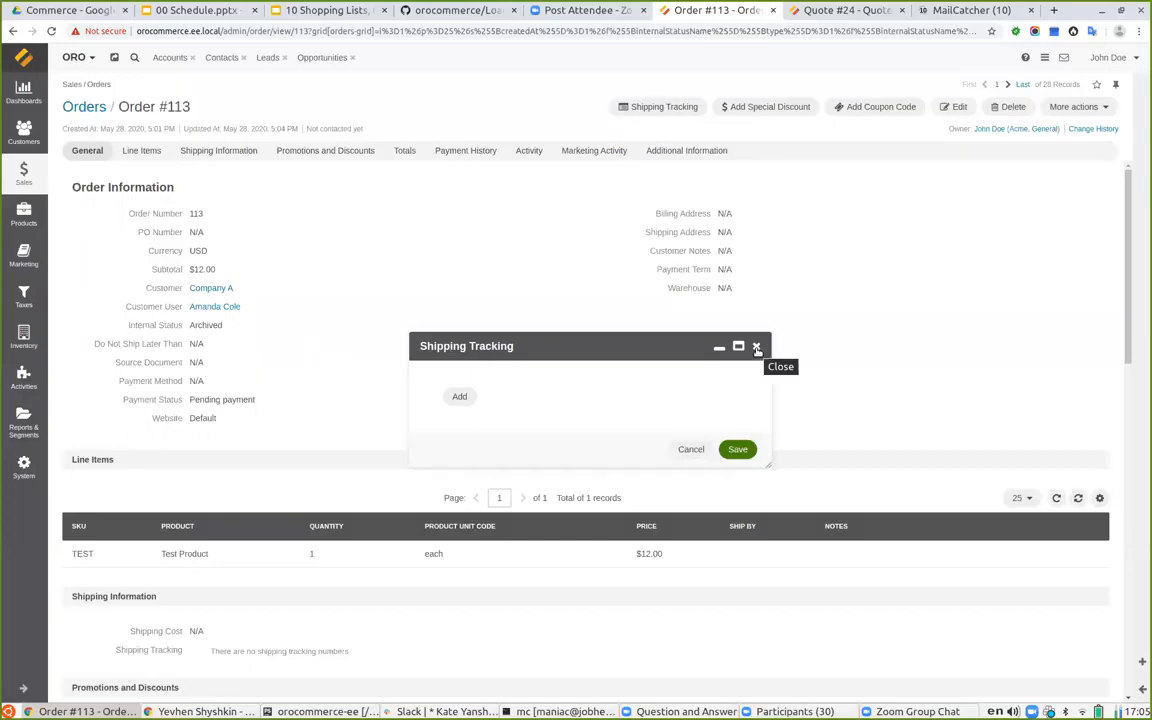
pyautogui.click(756, 347)
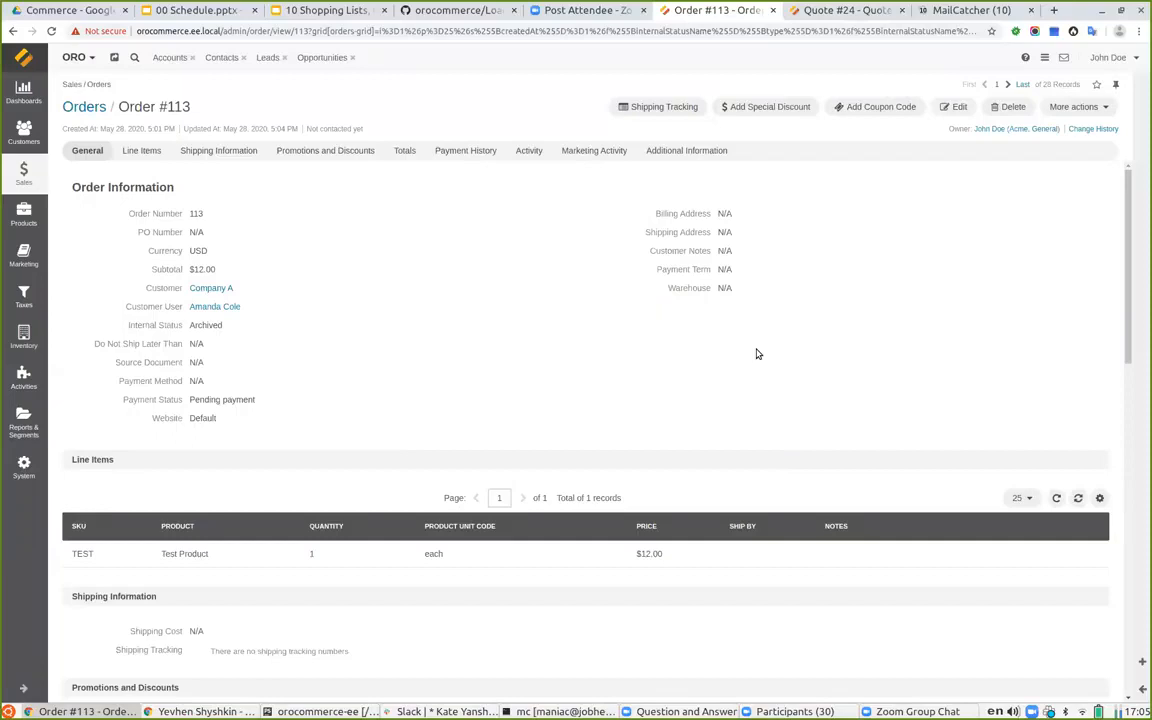
pyautogui.click(771, 107)
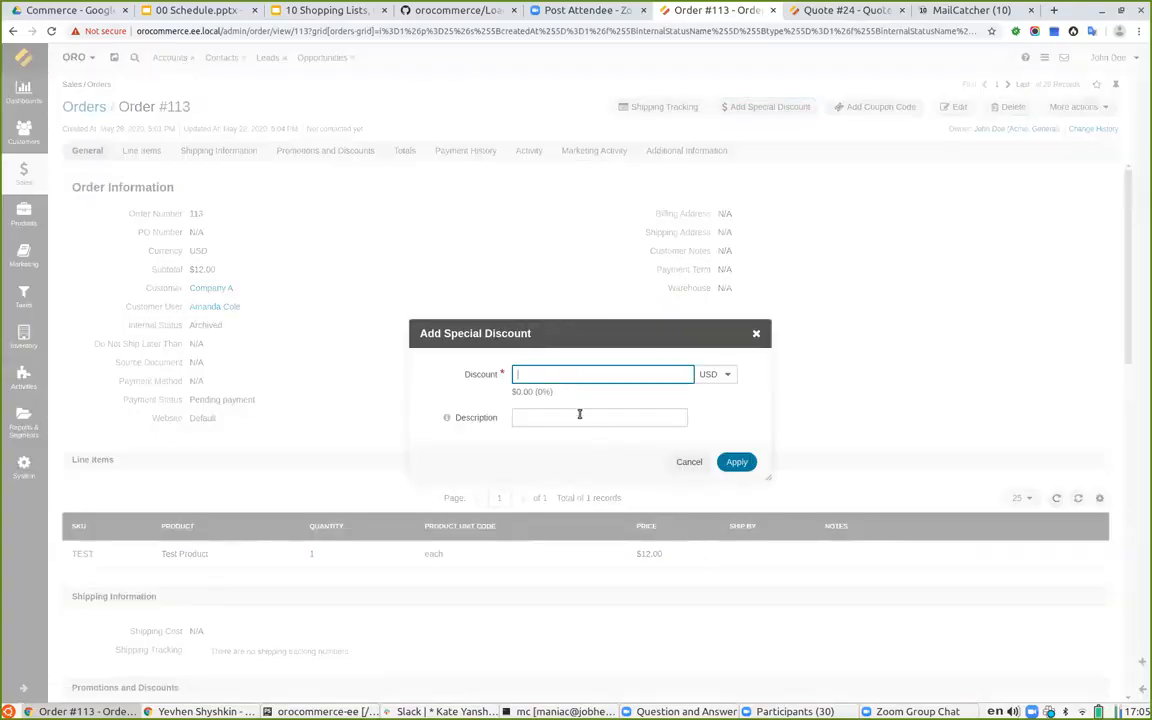
pyautogui.click(757, 334)
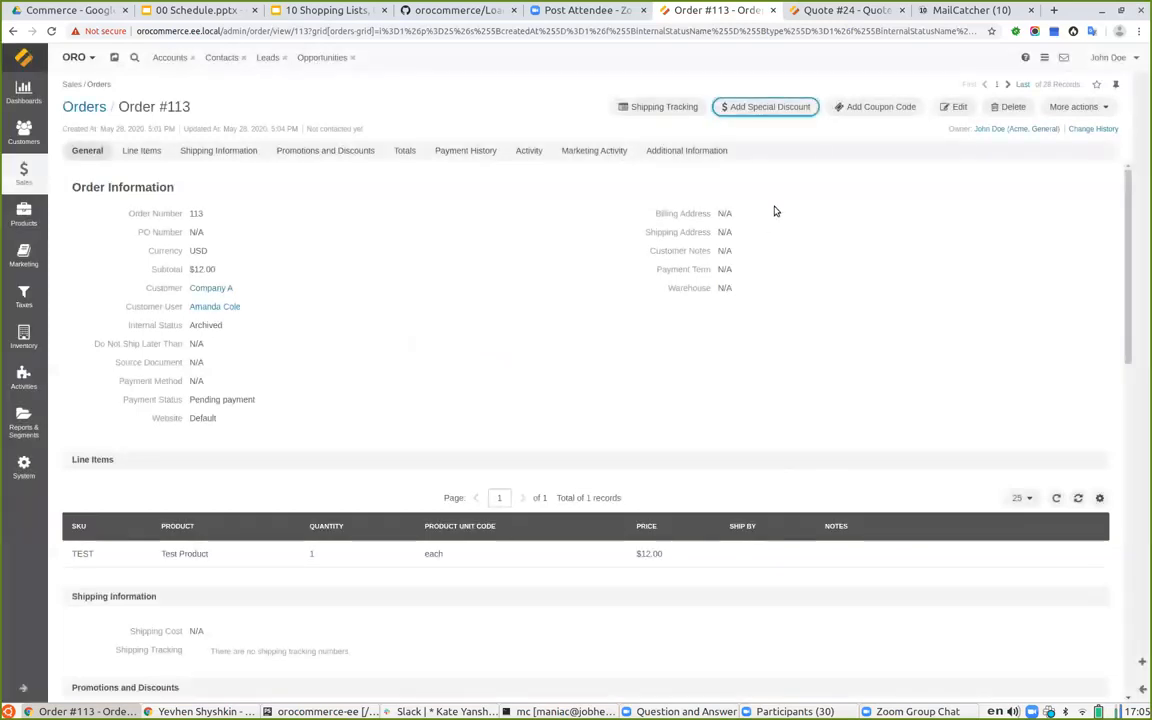
# - Browse the coupon codes available for the order and cancel without adding one
pyautogui.click(875, 107)
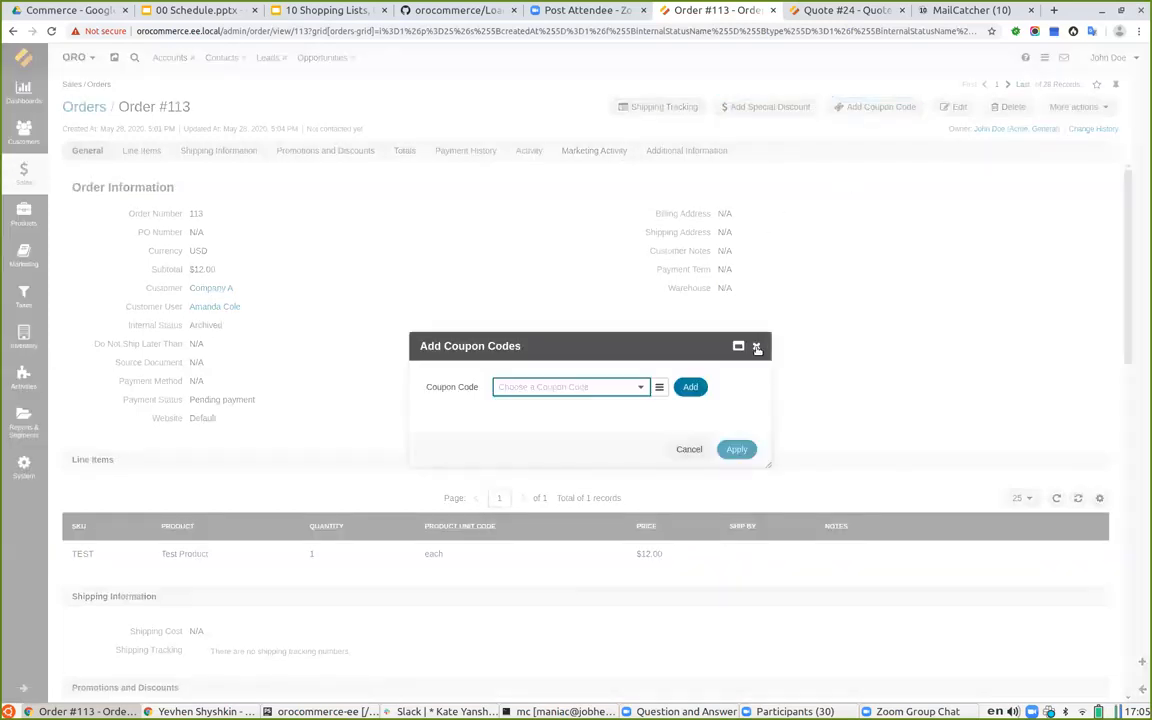
pyautogui.click(655, 388)
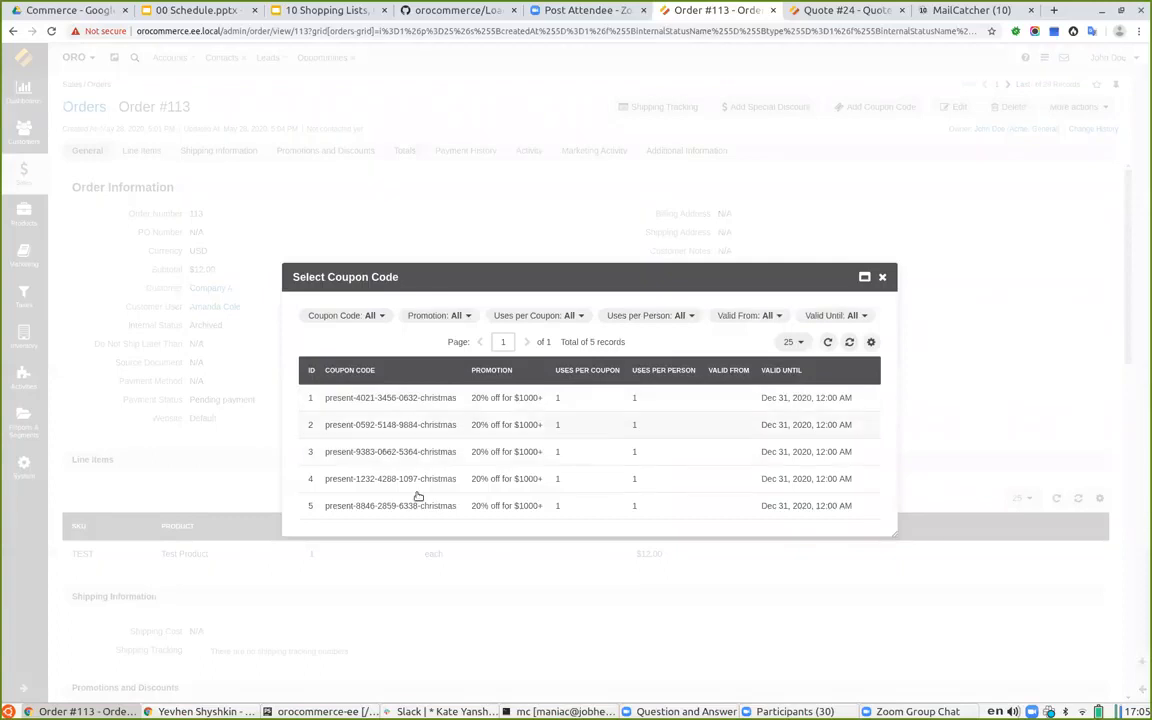
pyautogui.click(882, 277)
pyautogui.click(694, 450)
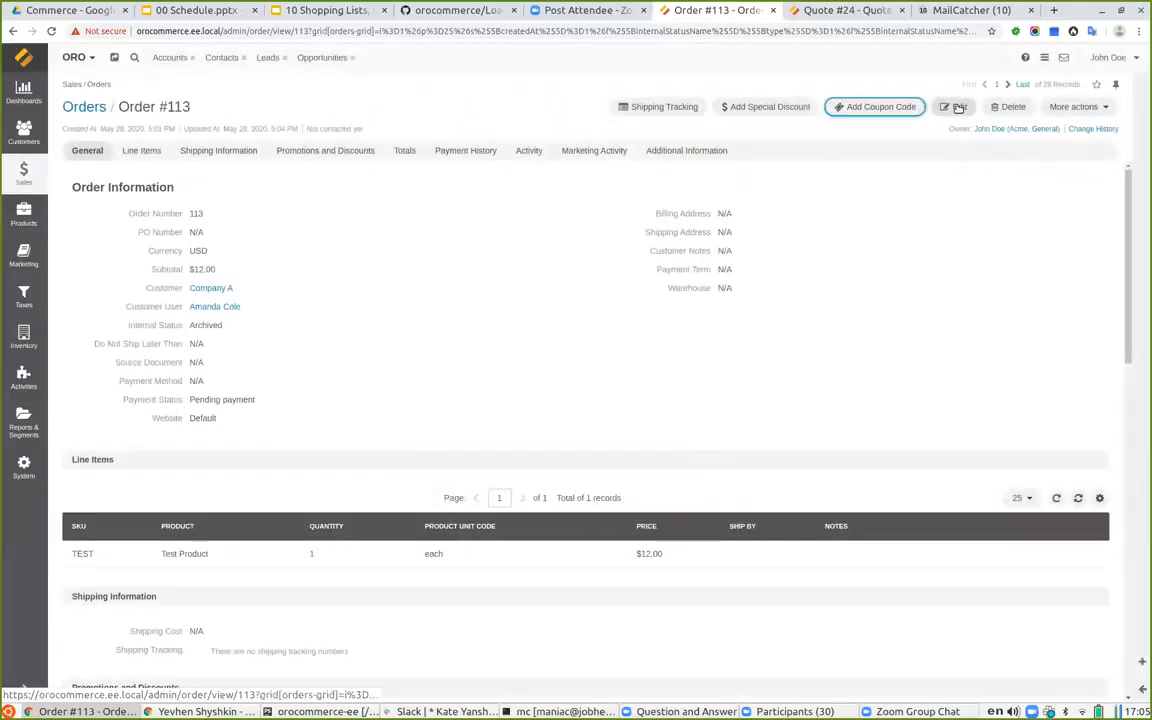
# - Review the order's additional actions and its line item, shipping, discount and totals sections
pyautogui.click(1075, 107)
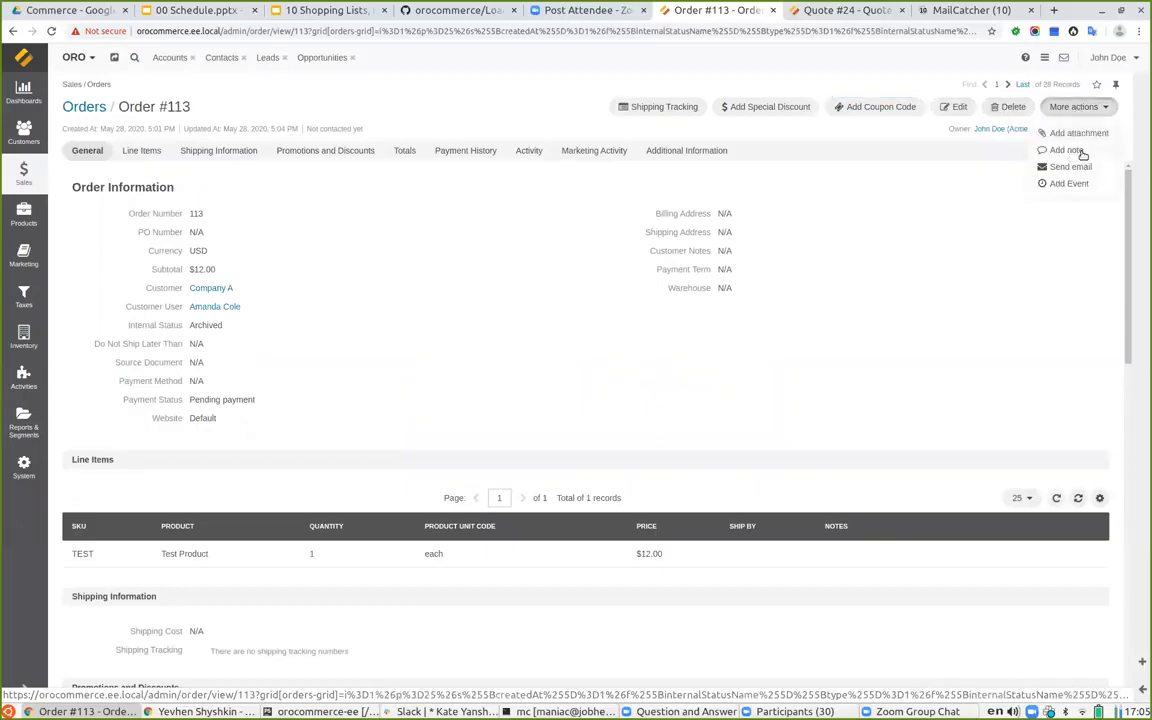
pyautogui.scroll(-3, 848, 300)
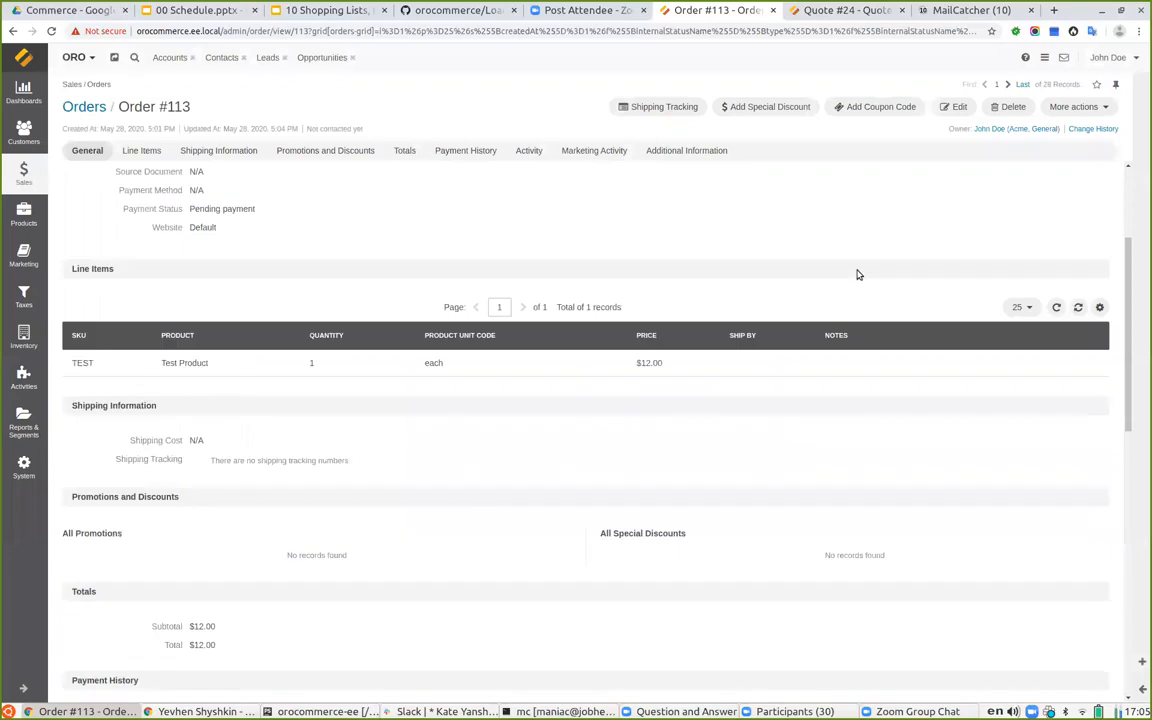
pyautogui.scroll(3, 773, 247)
# - Return to the orders list and inspect its Internal Status filter without changing it
pyautogui.click(86, 106)
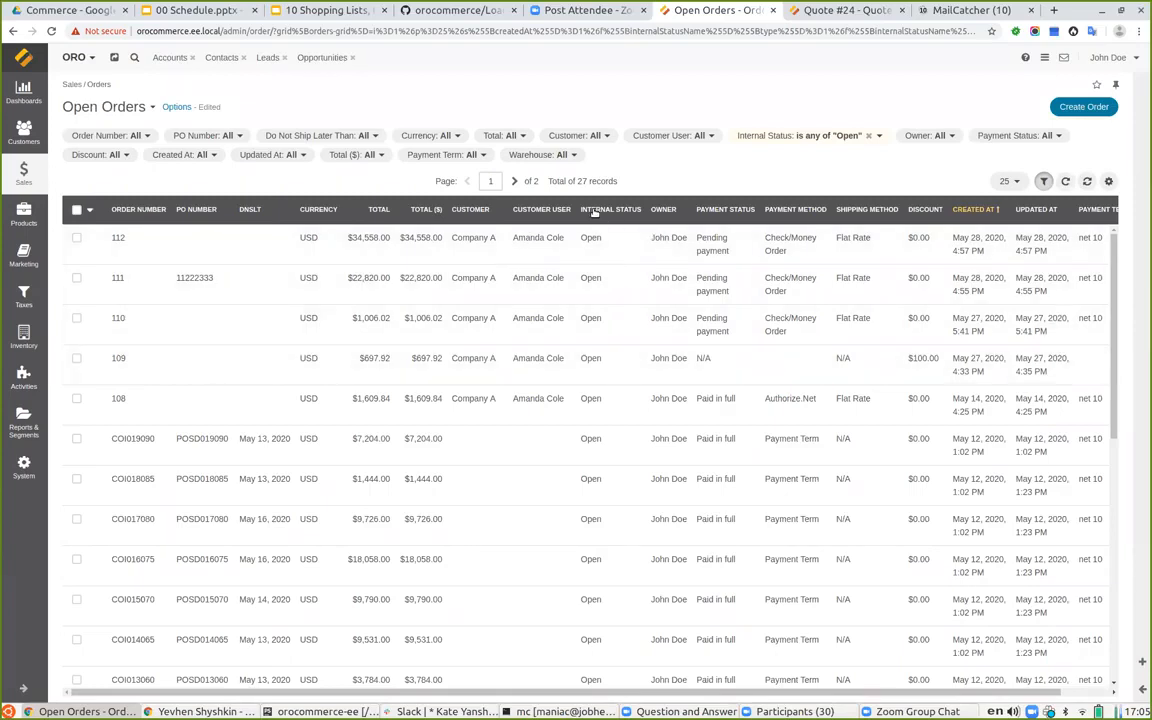
pyautogui.click(805, 137)
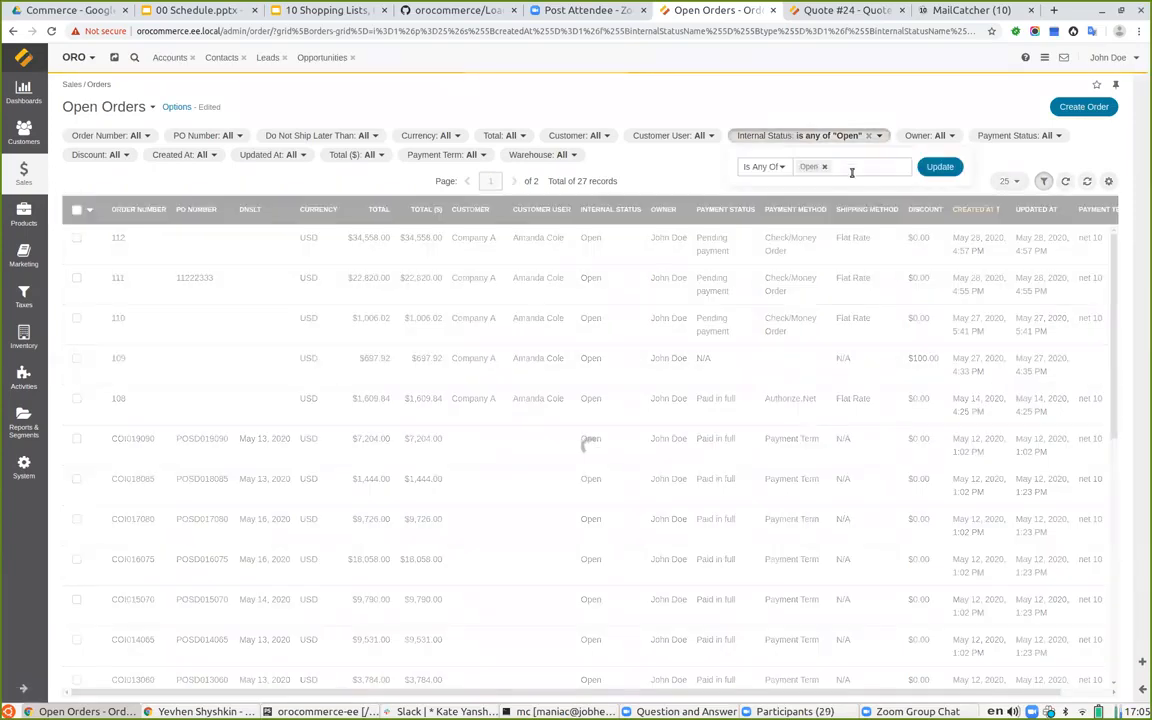
pyautogui.click(661, 167)
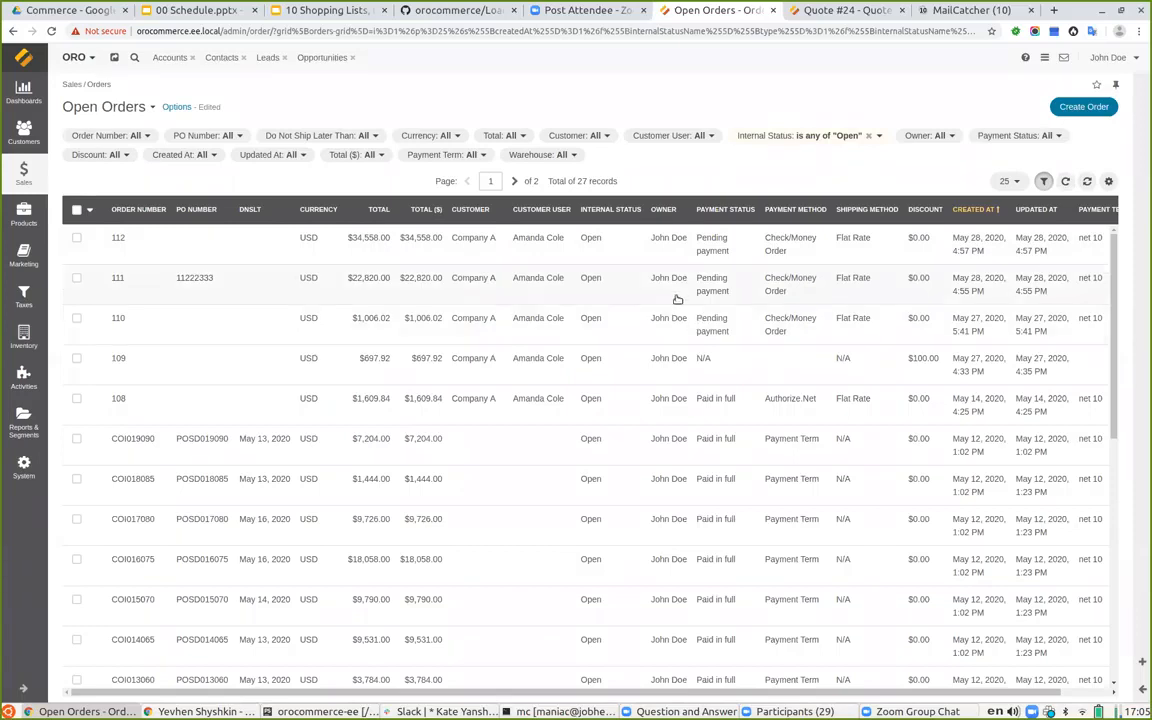
# - Switch to the Google Slides deck and present the "Quick Order Form" slide in full screen
pyautogui.click(840, 10)
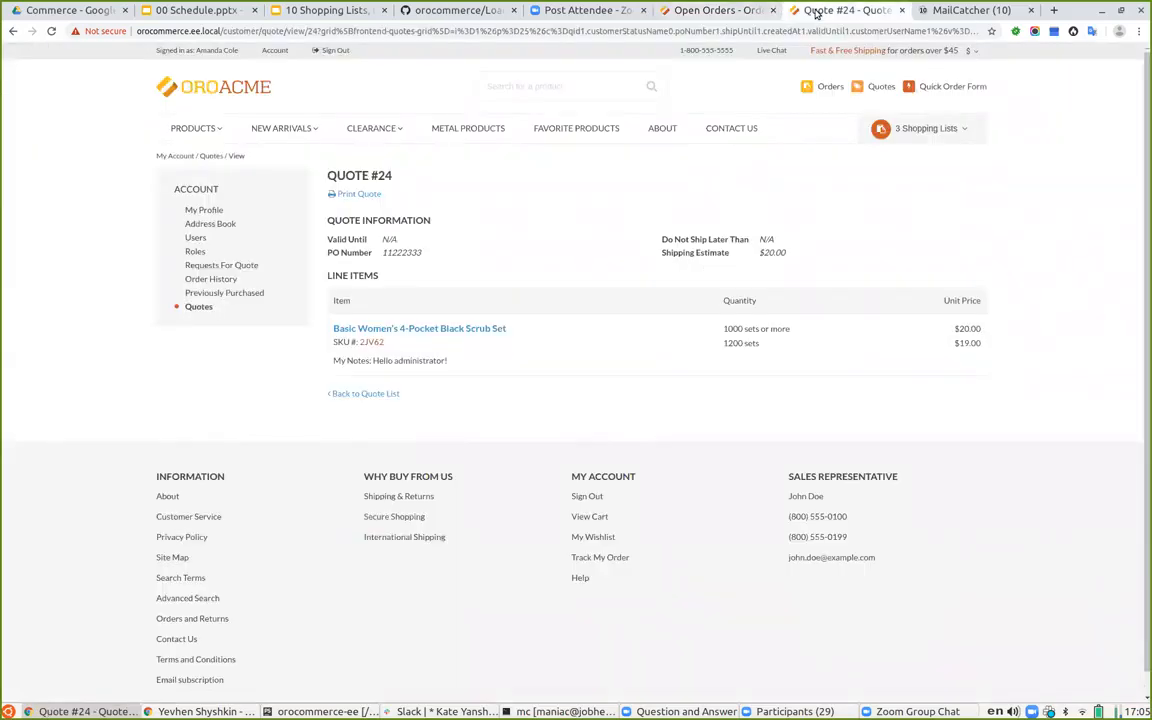
pyautogui.click(322, 10)
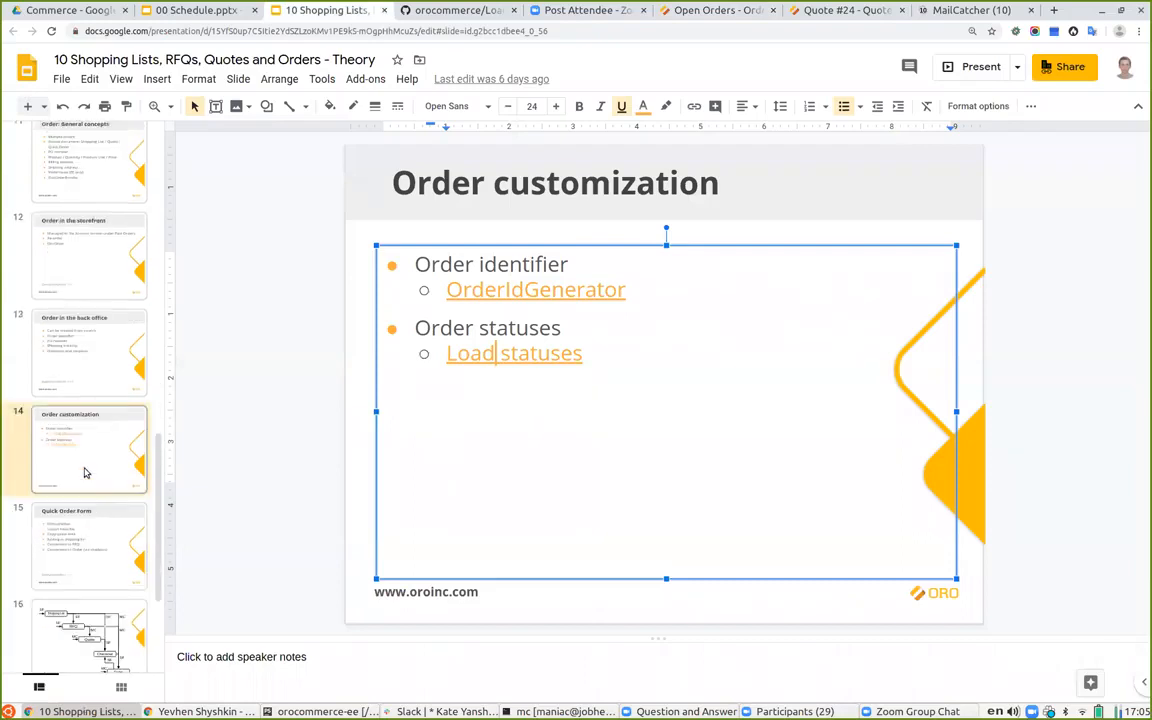
pyautogui.click(68, 521)
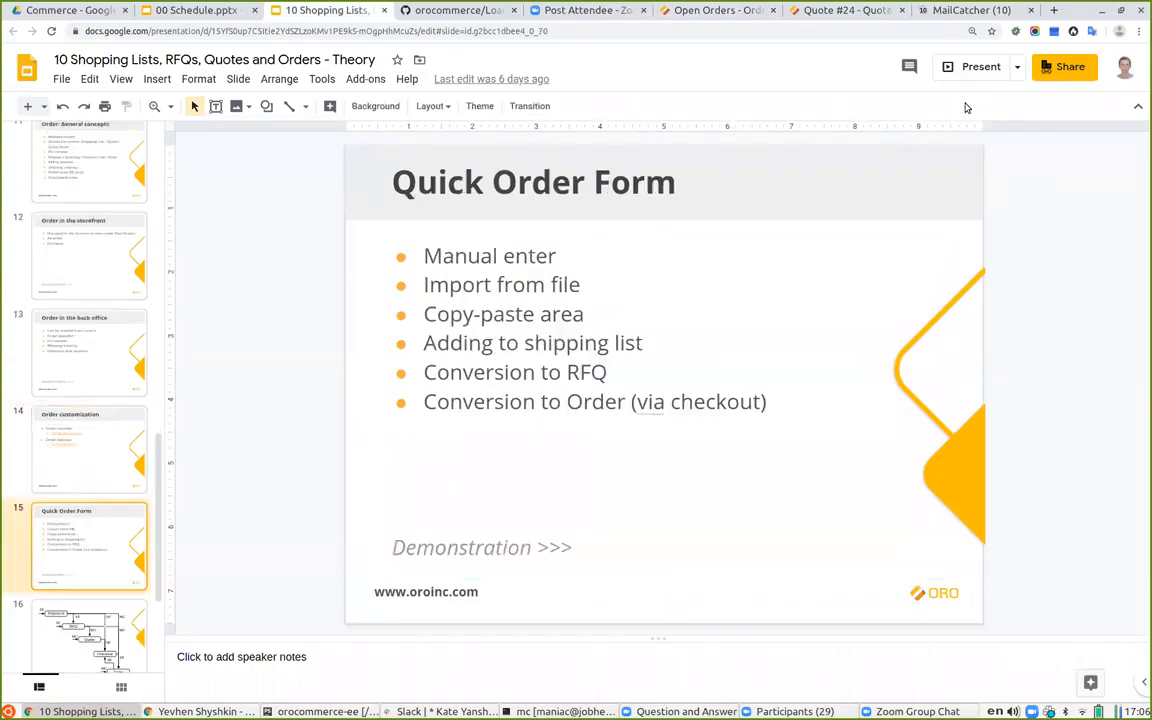
pyautogui.click(966, 72)
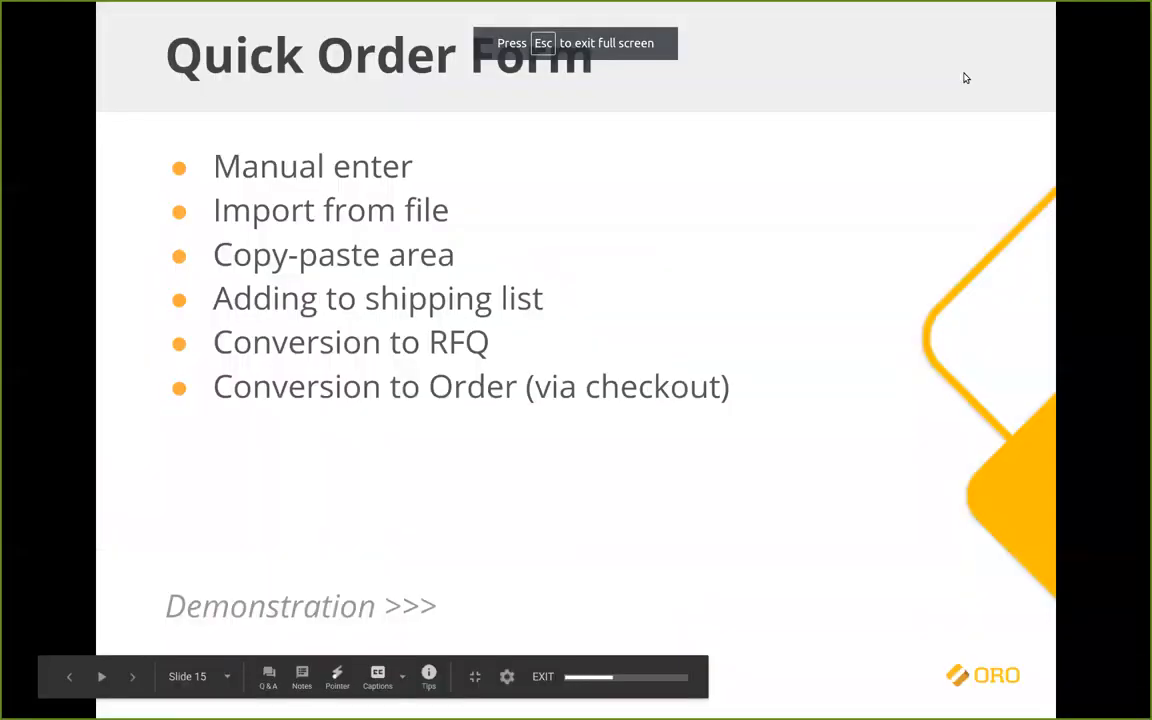
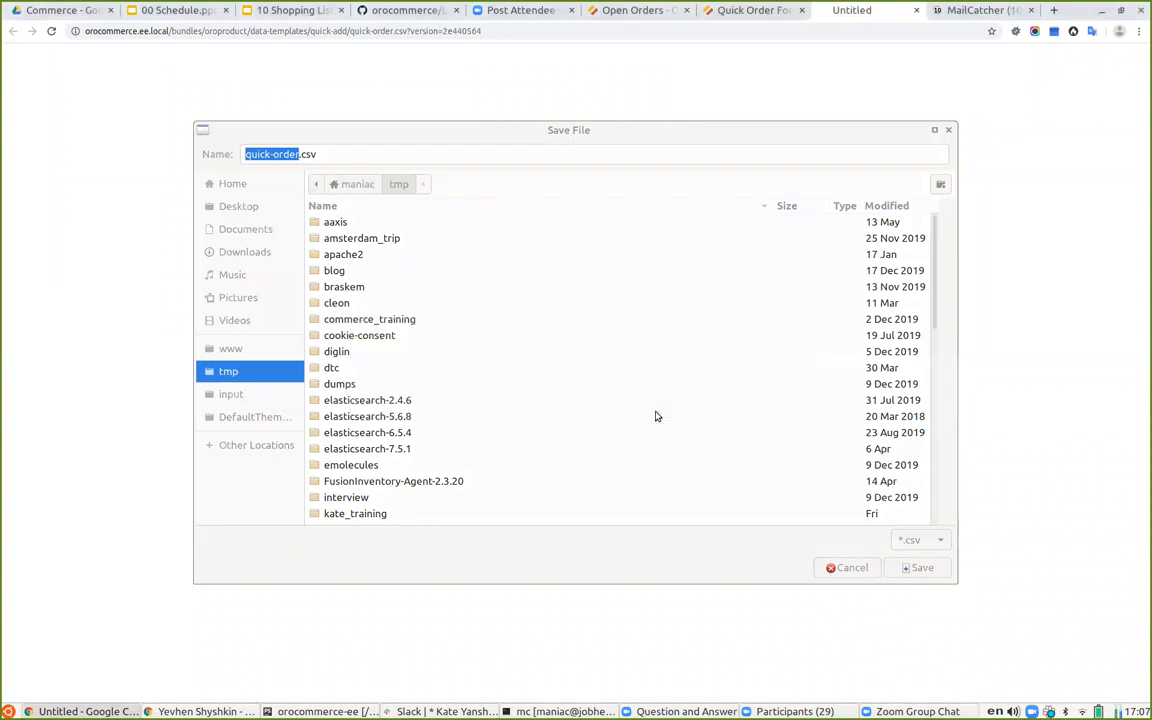
# - Open the downloaded quick-order.csv template in LibreOffice Calc as comma-separated data and select cell A2
pyautogui.click(71, 686)
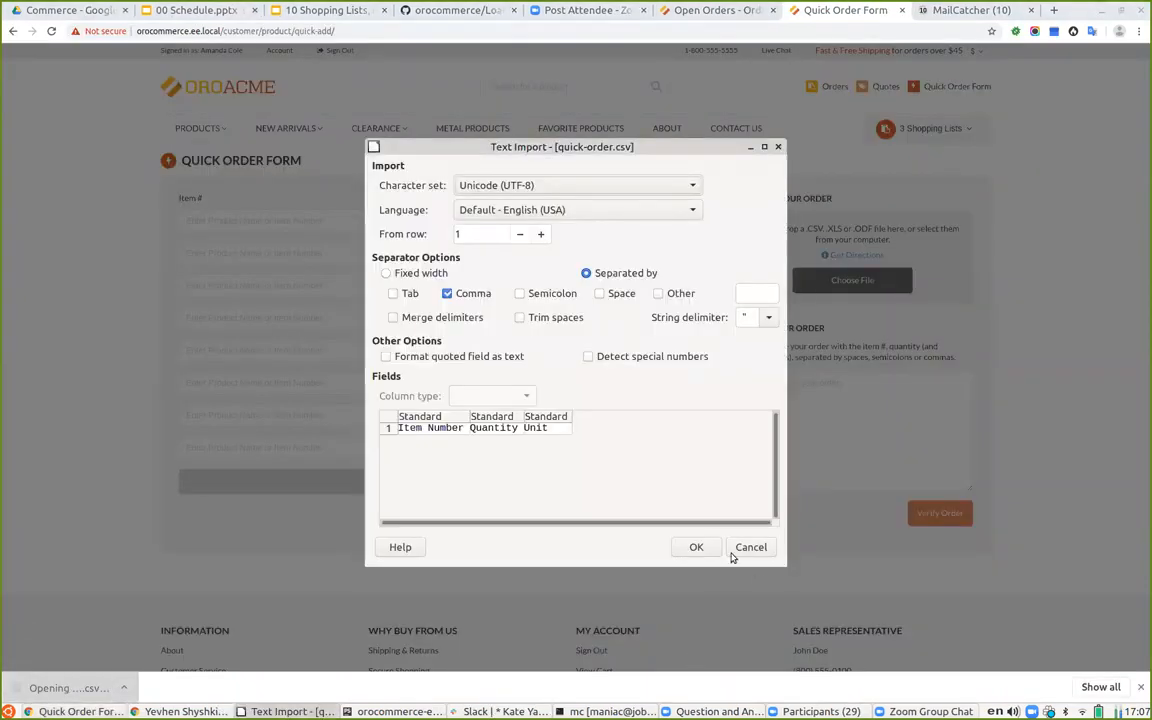
pyautogui.click(697, 548)
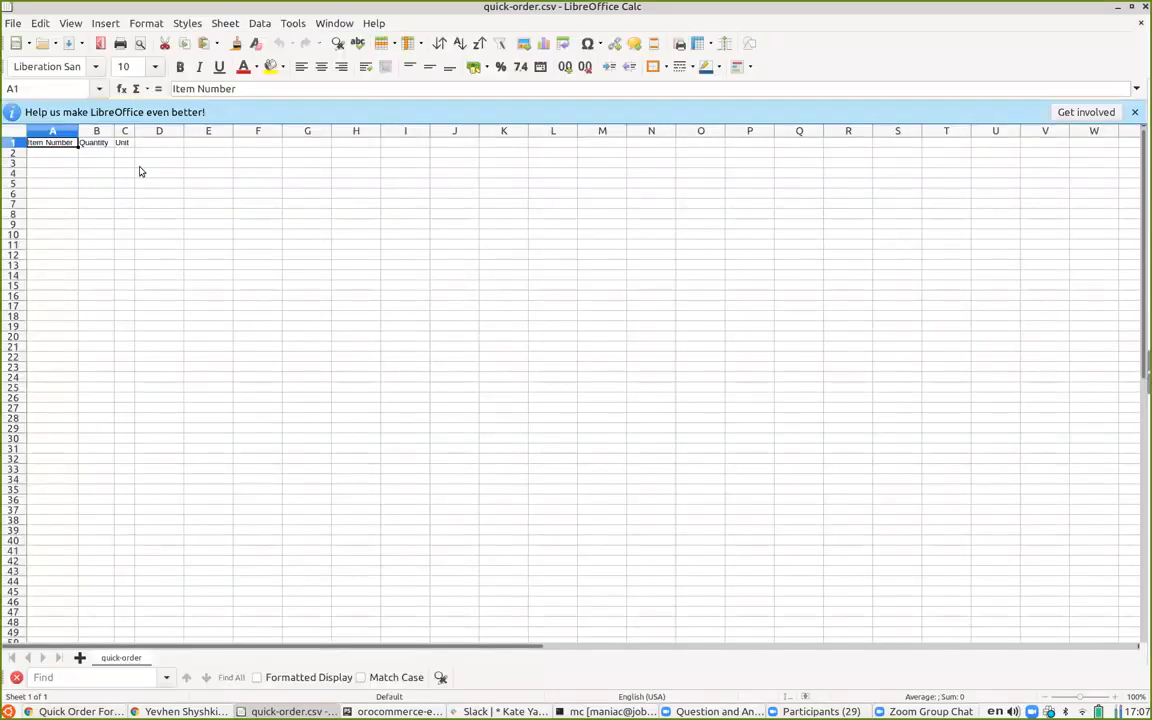
pyautogui.click(97, 146)
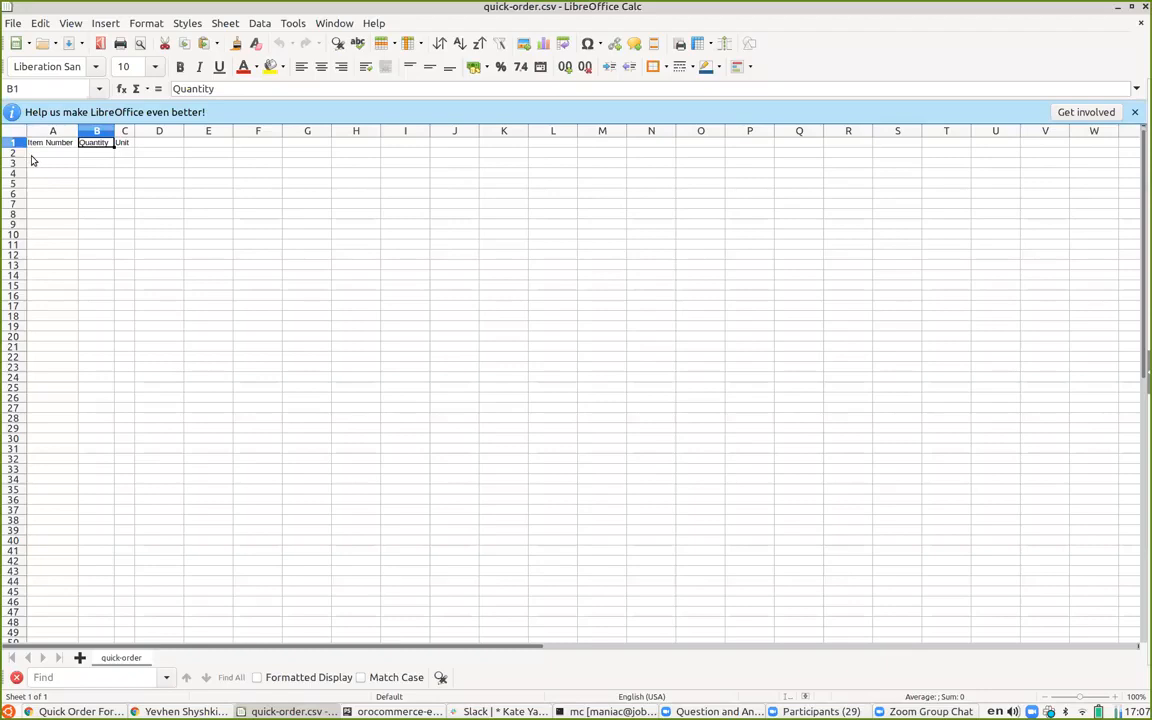
pyautogui.click(32, 152)
# - Switch back to the OroCommerce storefront in Chrome, dismiss the CSV import instructions, and open the Medical Footwear category
pyautogui.click(139, 712)
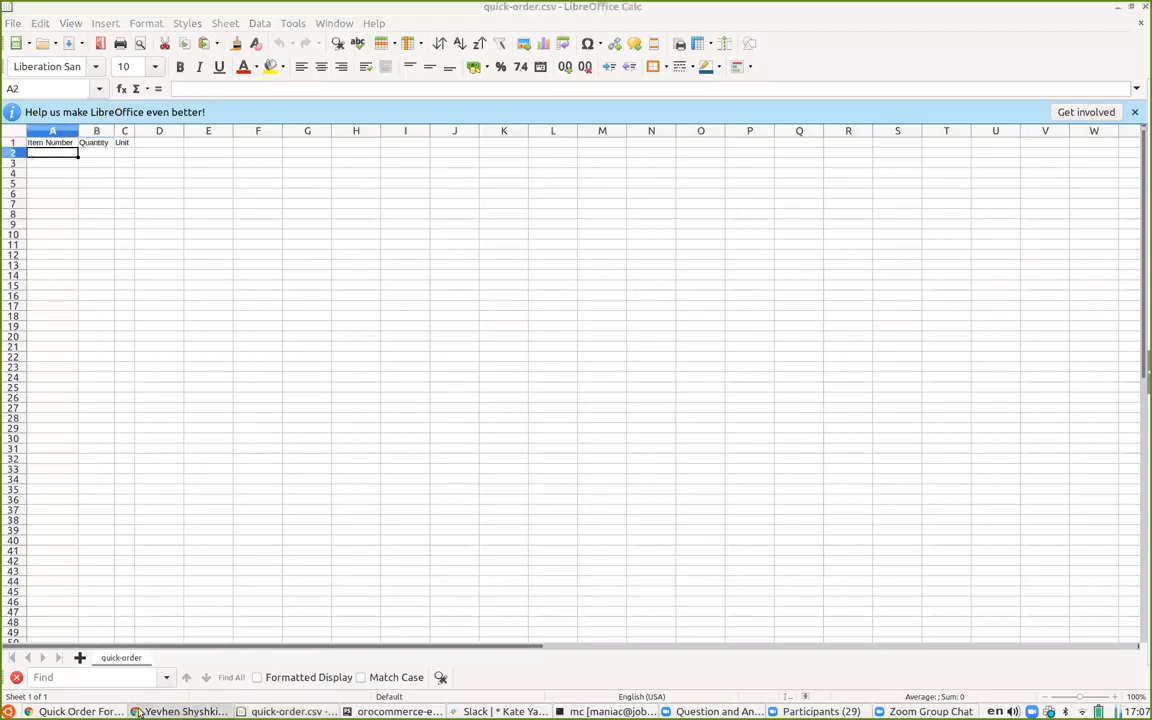
pyautogui.click(101, 712)
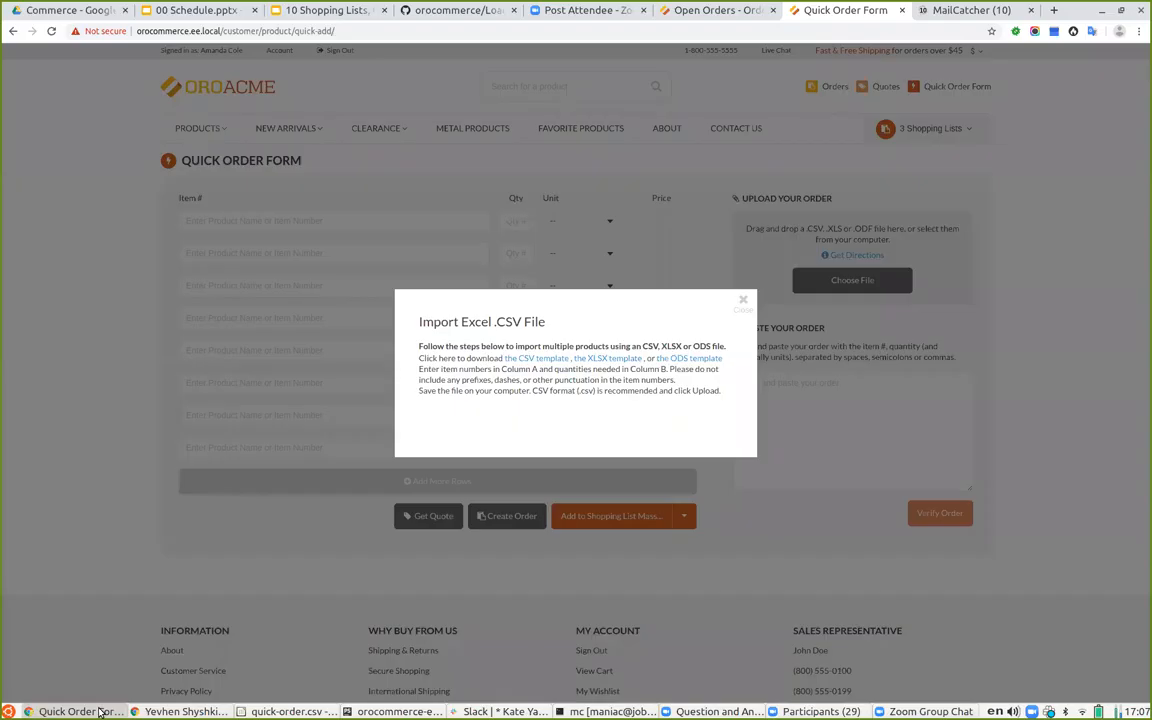
pyautogui.click(743, 298)
pyautogui.moveTo(190, 126)
pyautogui.click(325, 229)
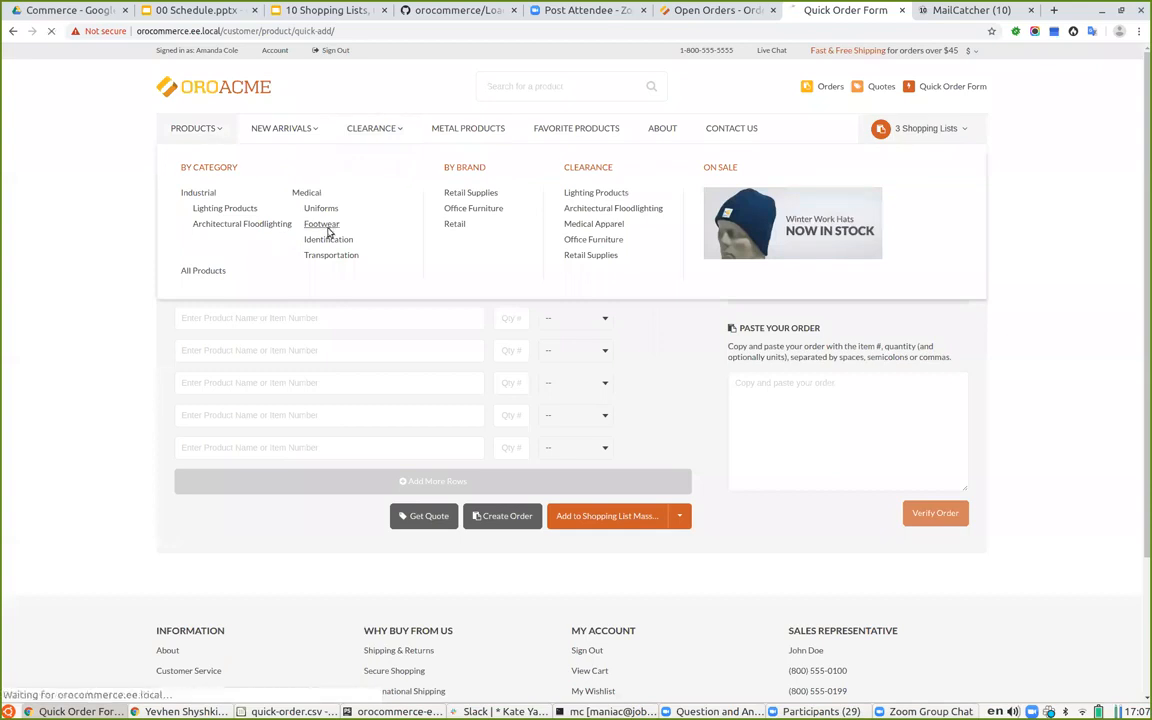
# - Copy the Women's Slip-On Clog item number 1GB82 into cell A2 of quick-order.csv and set its quantity to 1
pyautogui.doubleClick(405, 314)
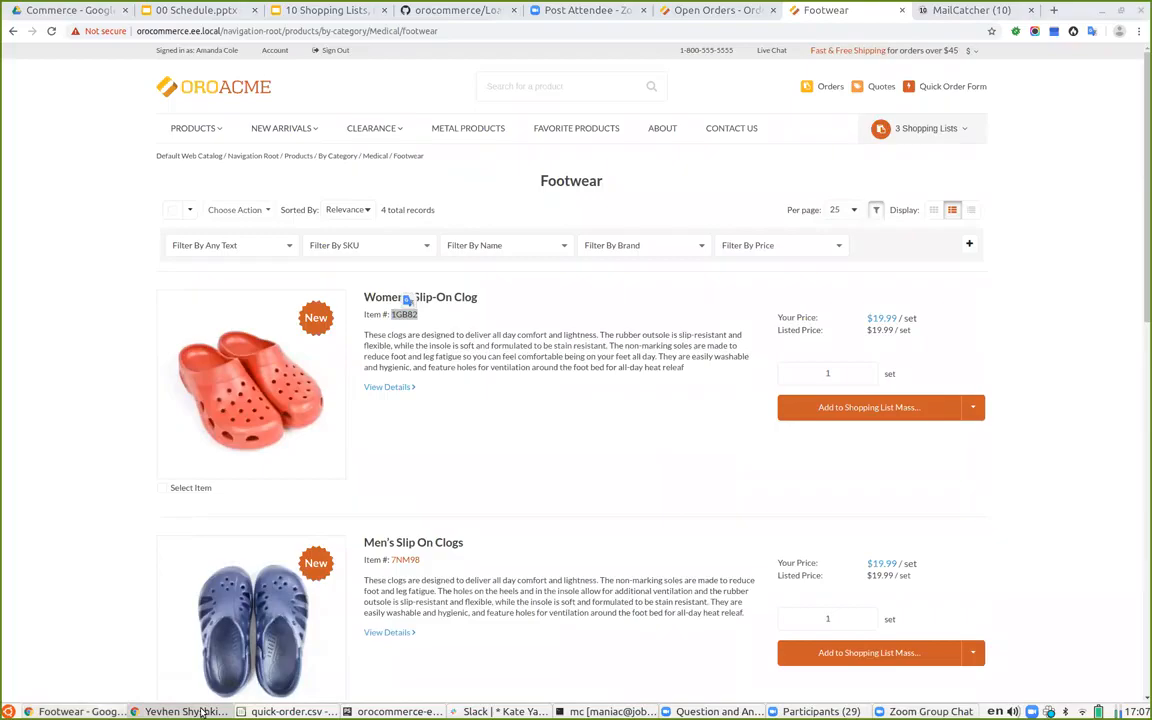
pyautogui.click(256, 712)
pyautogui.hotkey('ctrl', 'v')
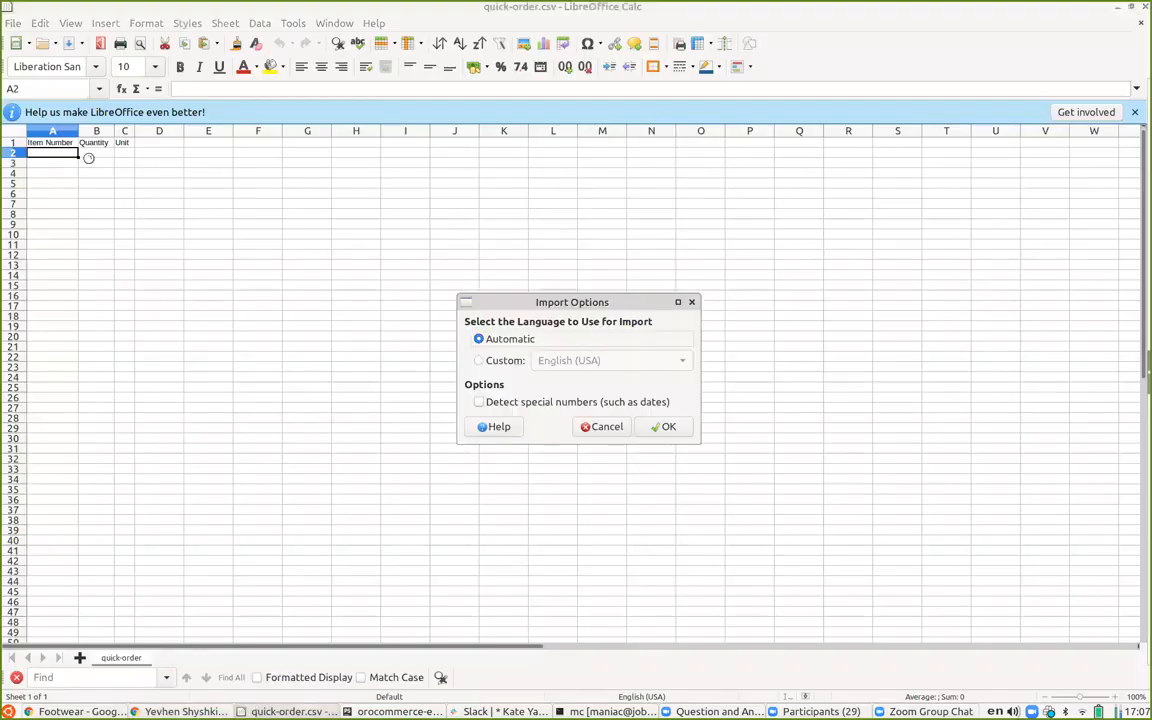
pyautogui.click(650, 422)
pyautogui.click(95, 153)
pyautogui.write('1')
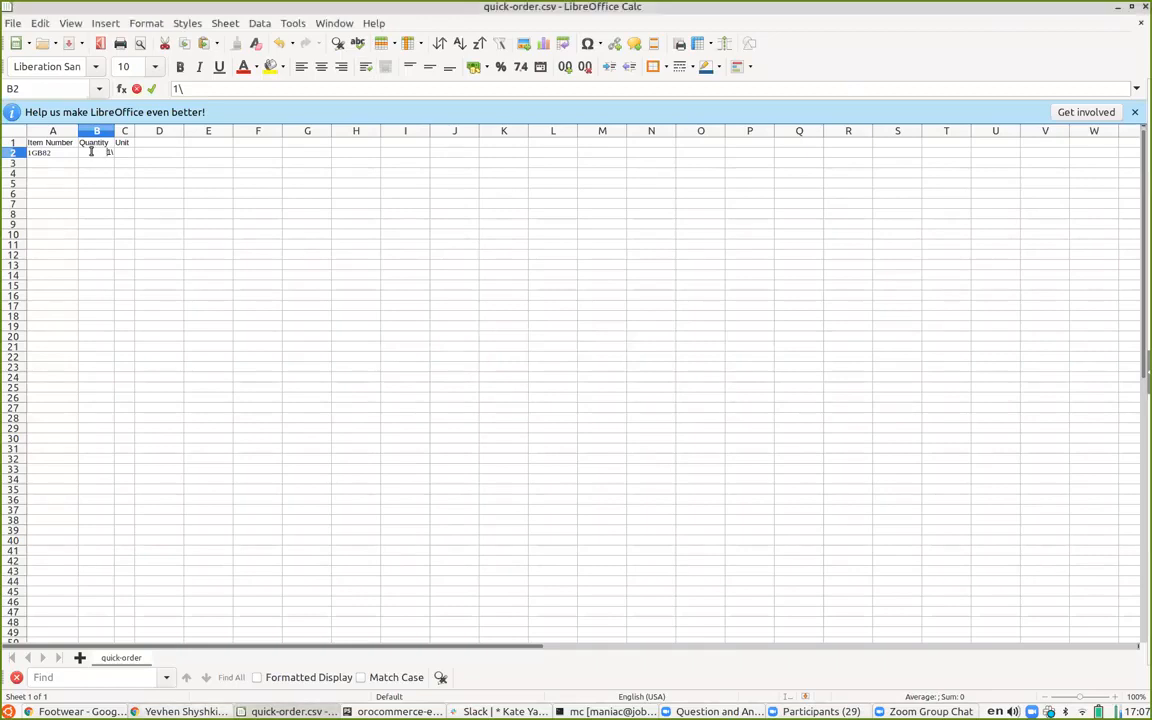
pyautogui.press('Return')
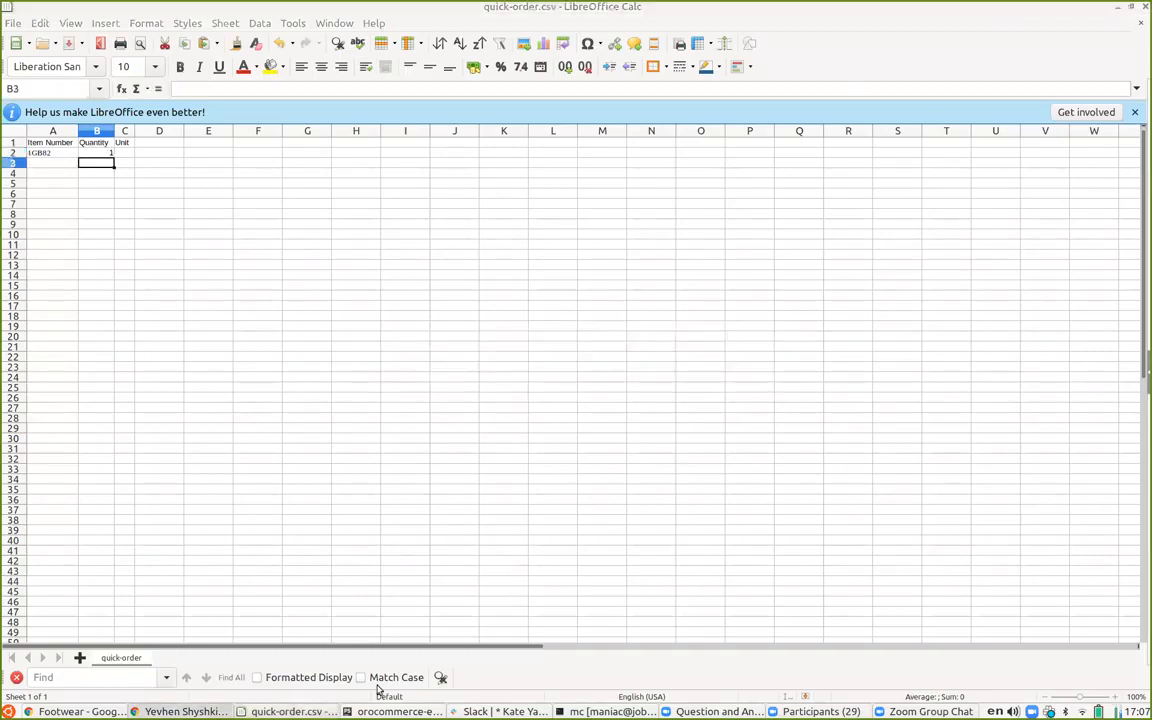
# - Copy the Men's Slip On Clogs item number 7NM98 from the storefront into cell A3 of quick-order.csv and set its quantity to 2
pyautogui.click(95, 711)
pyautogui.doubleClick(405, 560)
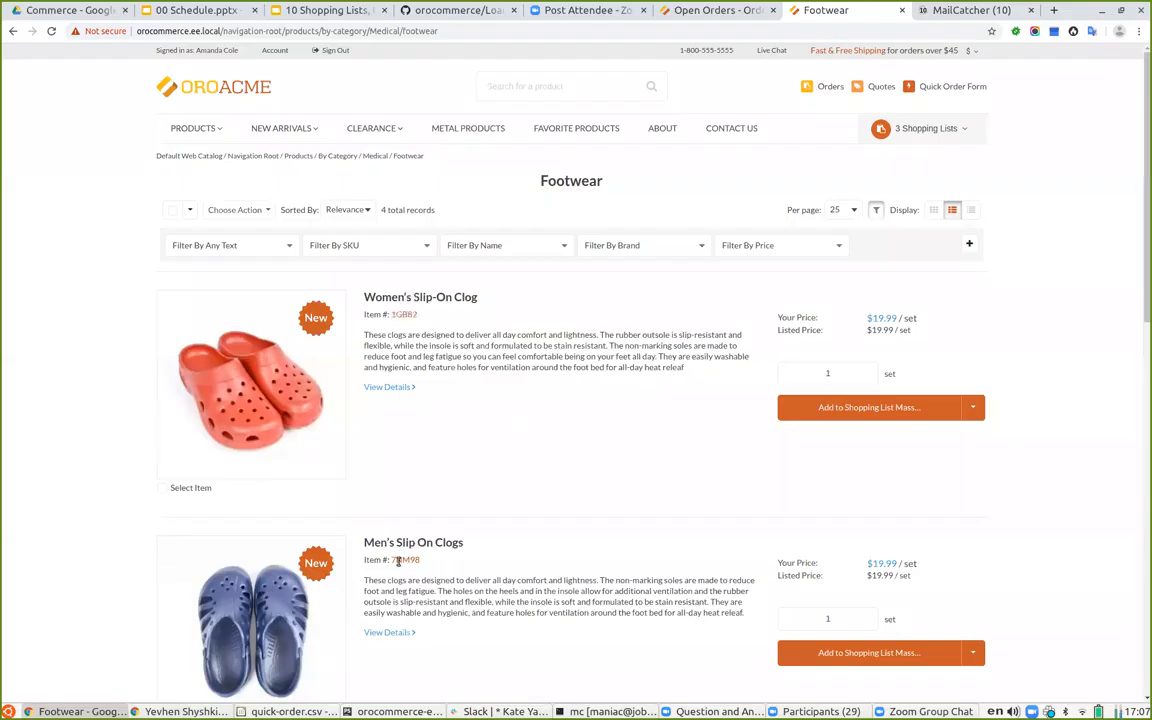
pyautogui.click(167, 711)
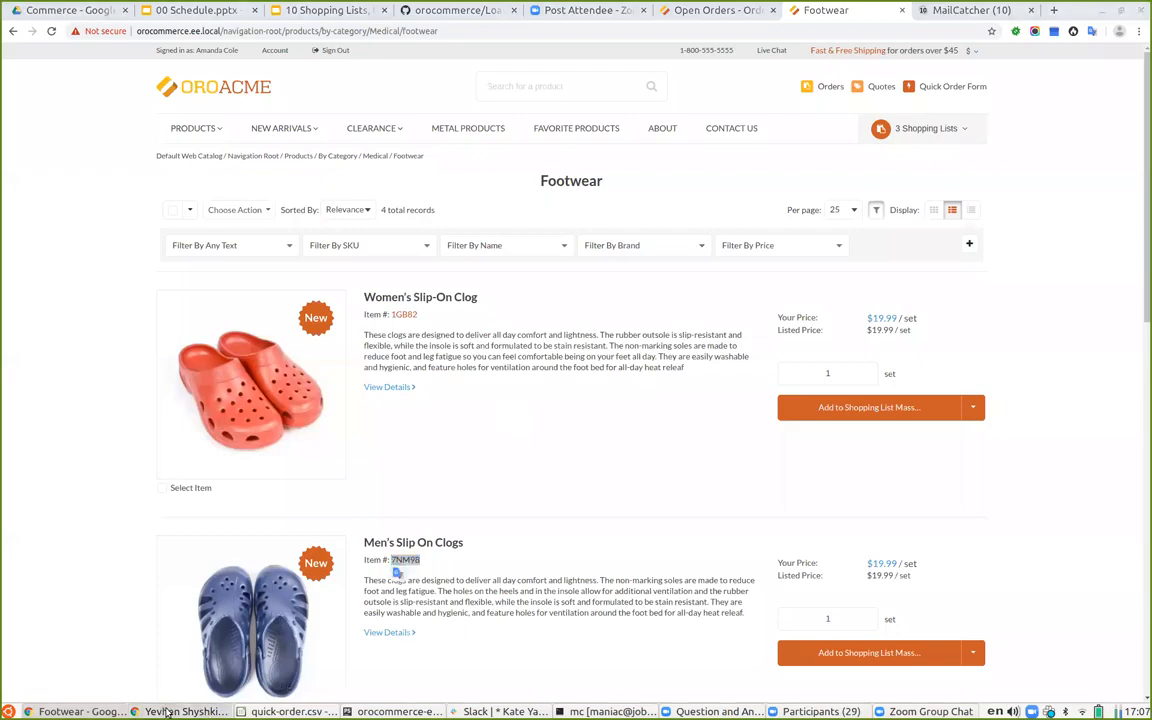
pyautogui.click(285, 711)
pyautogui.click(55, 163)
pyautogui.hotkey('ctrl', 'v')
pyautogui.press('Return')
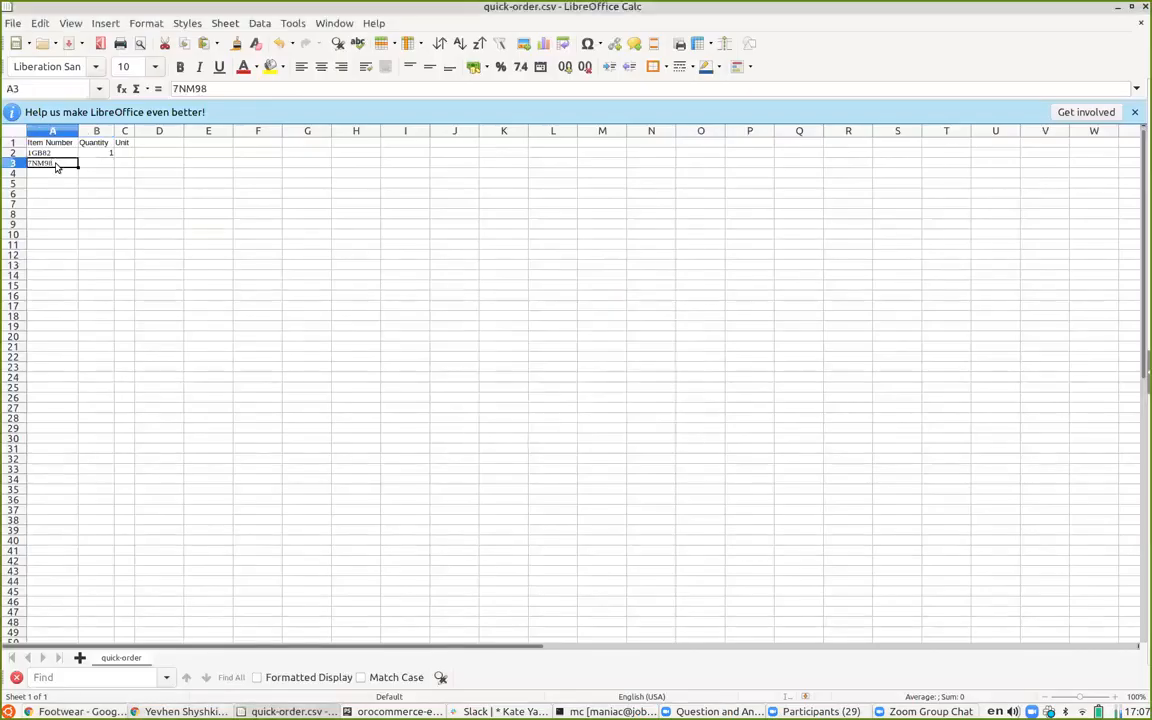
pyautogui.press('Tab')
pyautogui.write('2')
pyautogui.press('Return')
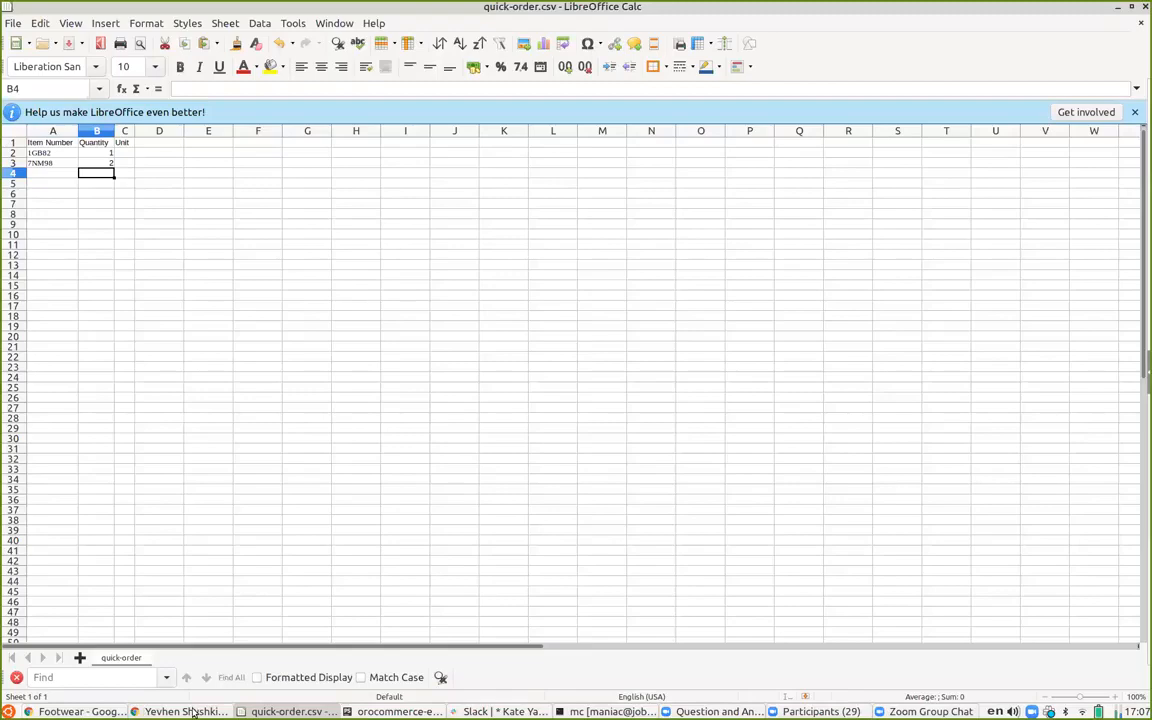
# - Copy the Women's Nursing Shoe item number 8NN54 from the storefront into cell A4 of quick-order.csv and set its quantity to 3
pyautogui.click(70, 711)
pyautogui.scroll(-3, 415, 523)
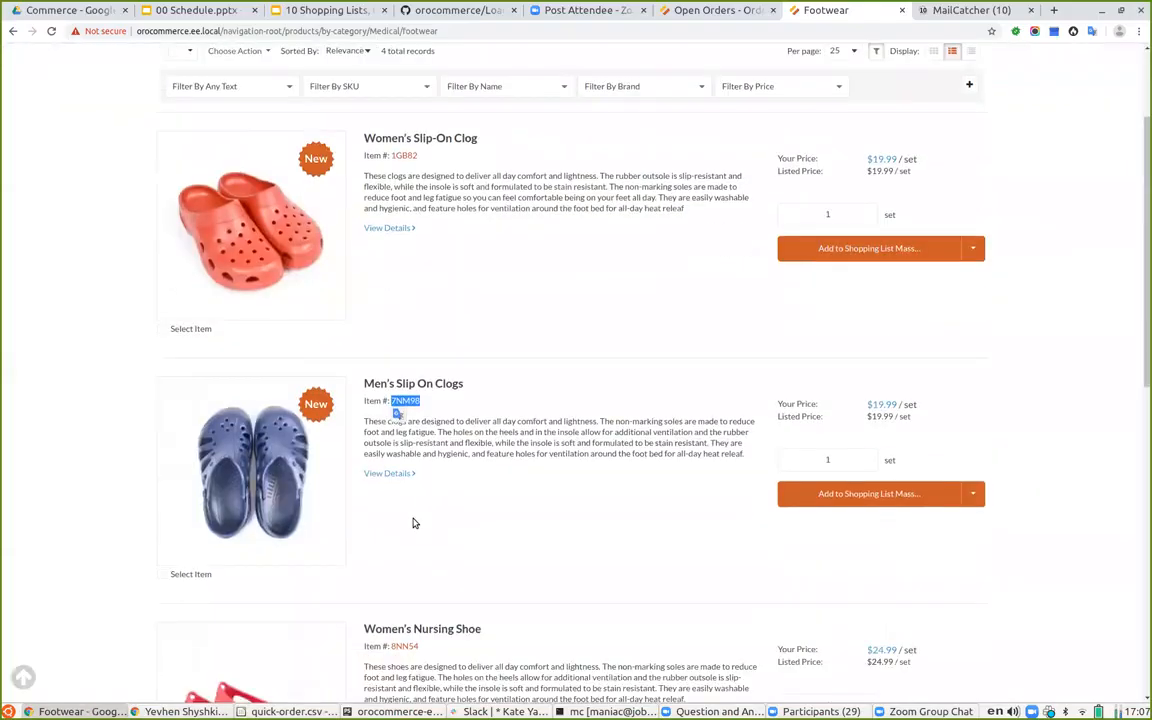
pyautogui.doubleClick(404, 646)
pyautogui.hotkey('ctrl', 'c')
pyautogui.scroll(-3, 221, 196)
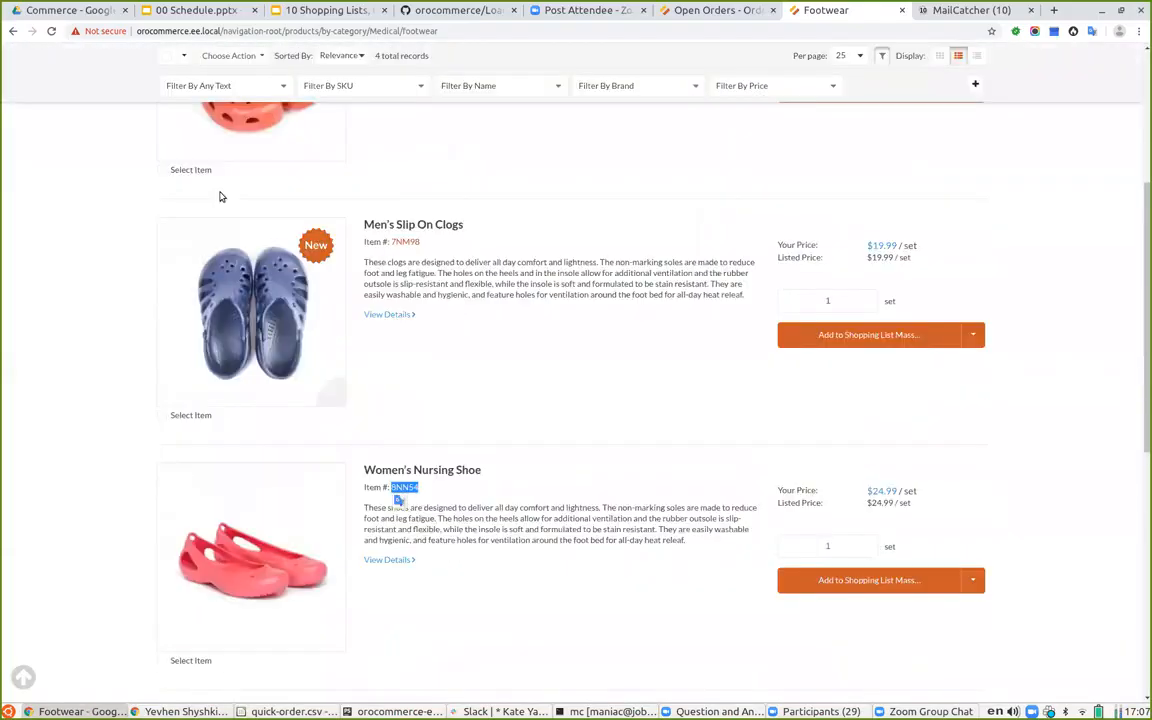
pyautogui.click(285, 711)
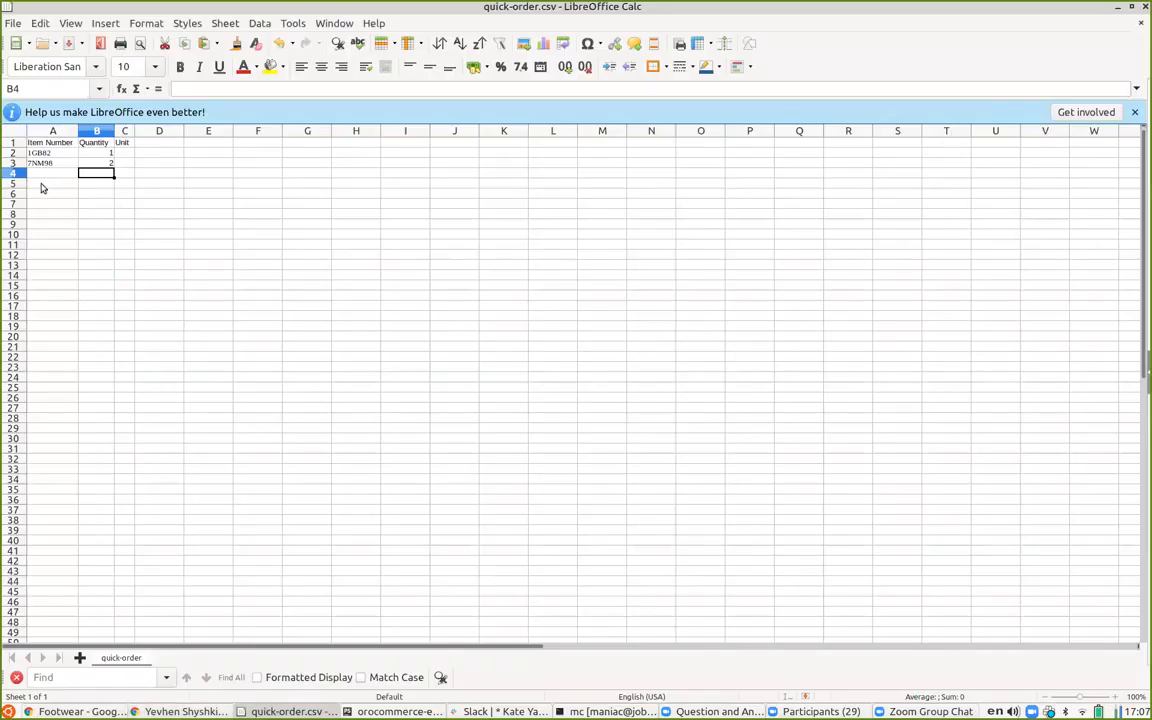
pyautogui.click(38, 173)
pyautogui.hotkey('ctrl', 'v')
pyautogui.click(663, 427)
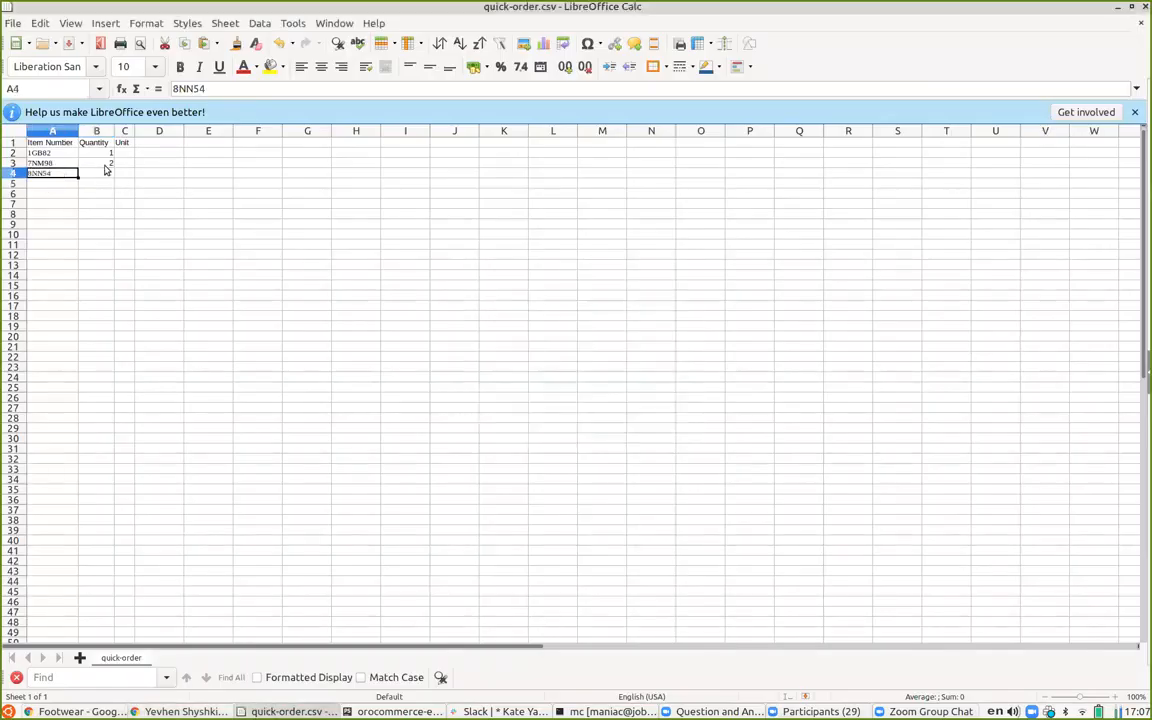
pyautogui.click(107, 173)
pyautogui.write('3')
pyautogui.press('Return')
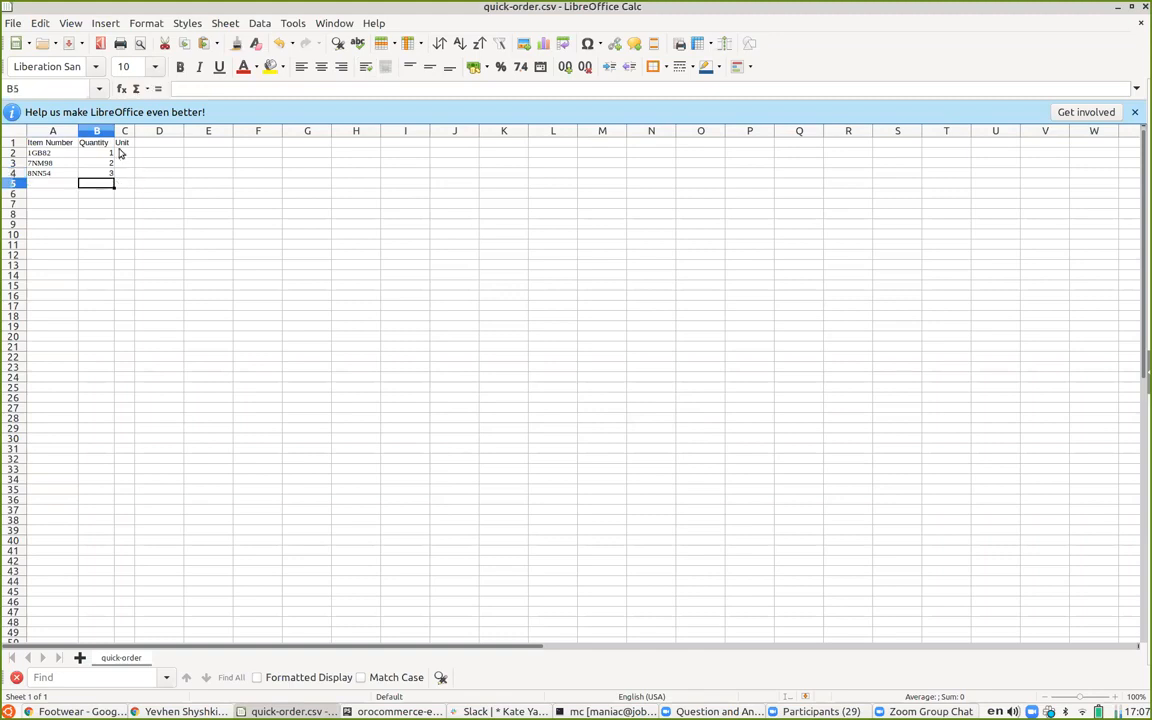
# - Switch back to the OroCommerce storefront in Chrome and open the Retail Supplies category under New Arrivals
pyautogui.hotkey('alt', 'Tab')
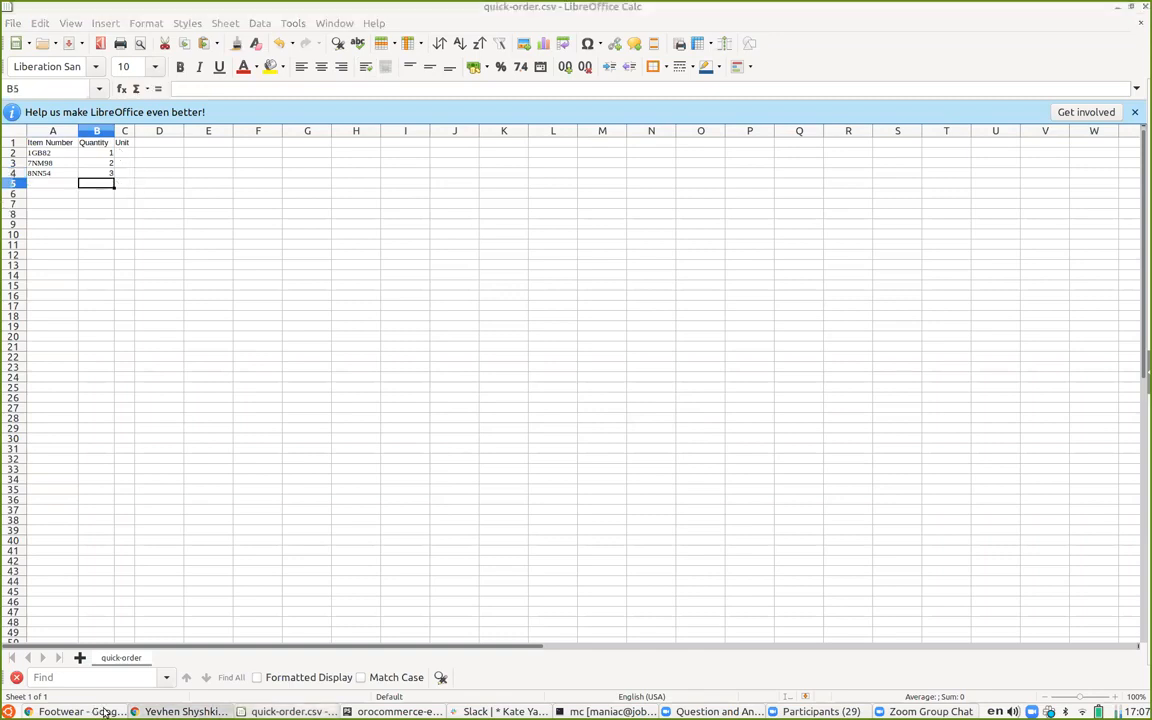
pyautogui.click(72, 711)
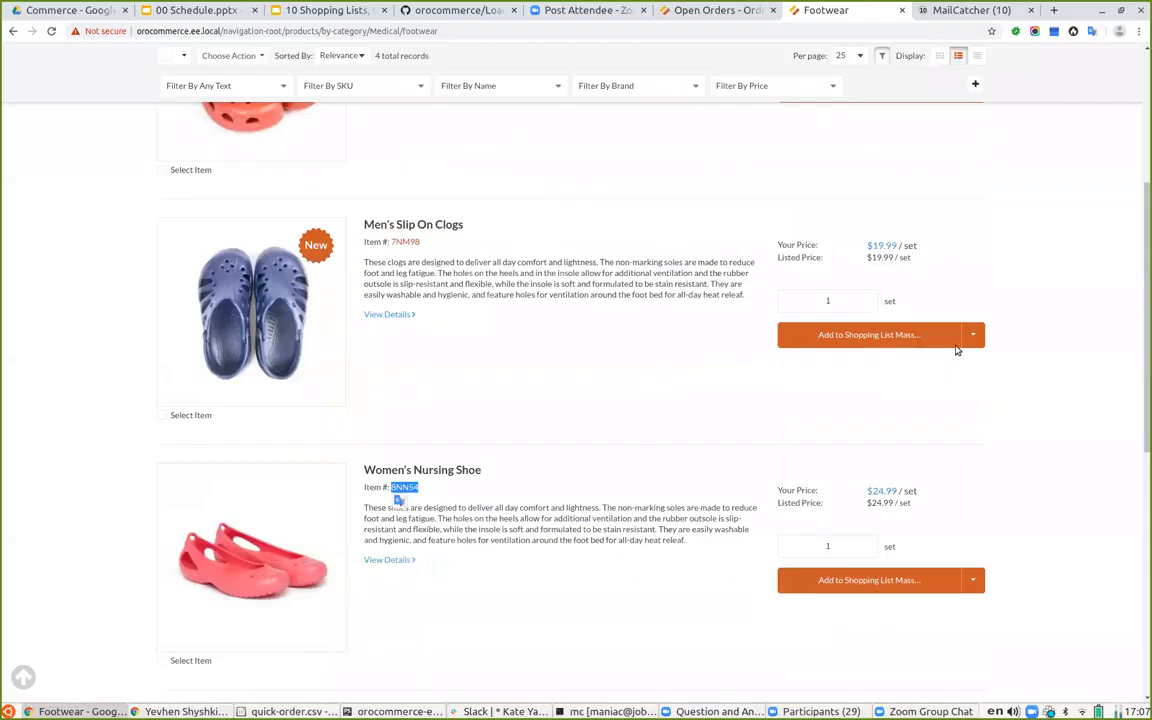
pyautogui.scroll(3, 956, 350)
pyautogui.scroll(-1, 879, 353)
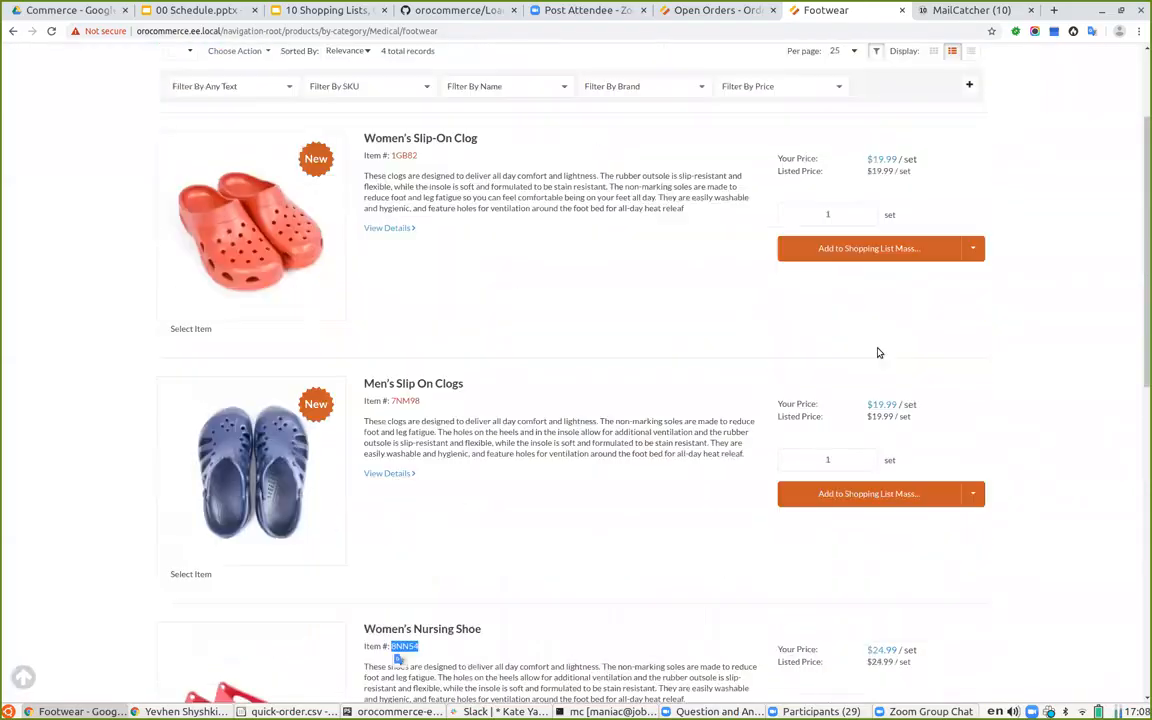
pyautogui.scroll(-4, 879, 353)
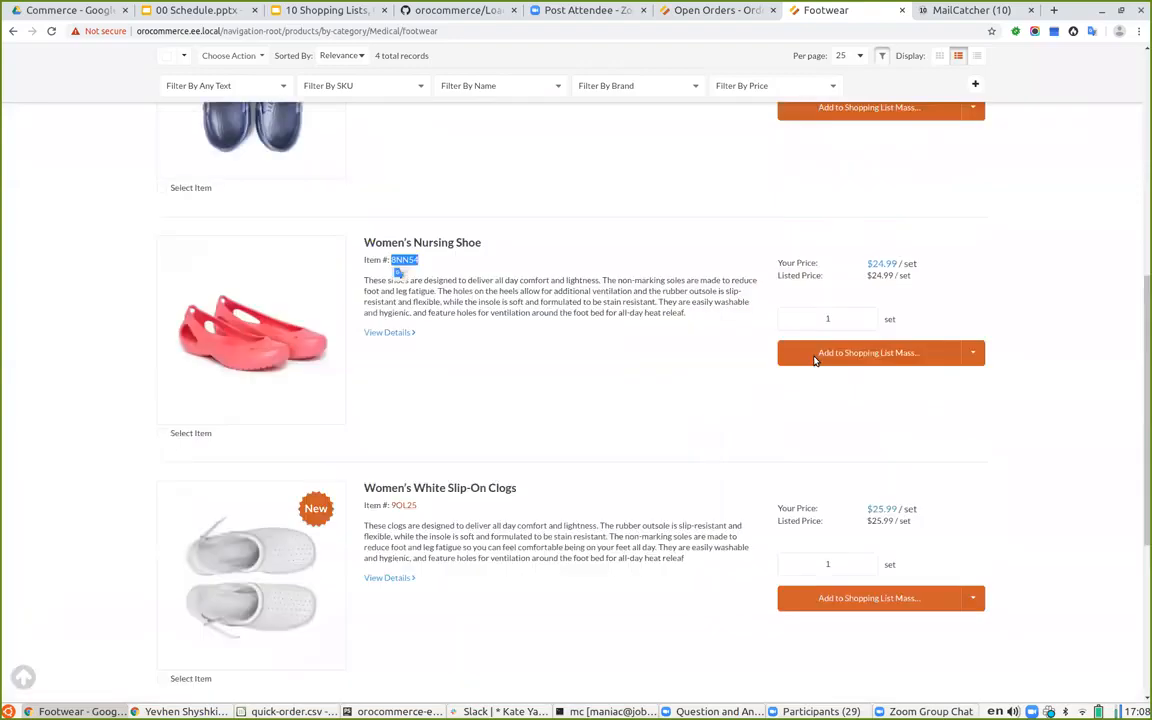
pyautogui.scroll(5, 815, 361)
pyautogui.moveTo(268, 128)
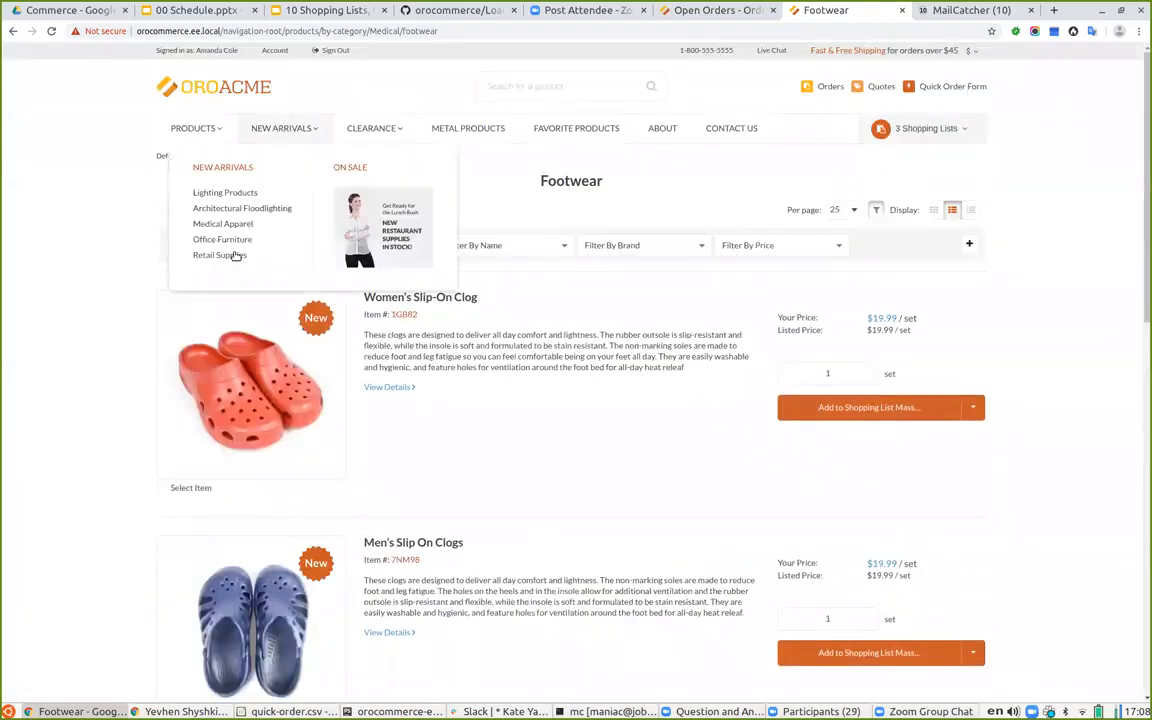
pyautogui.click(234, 258)
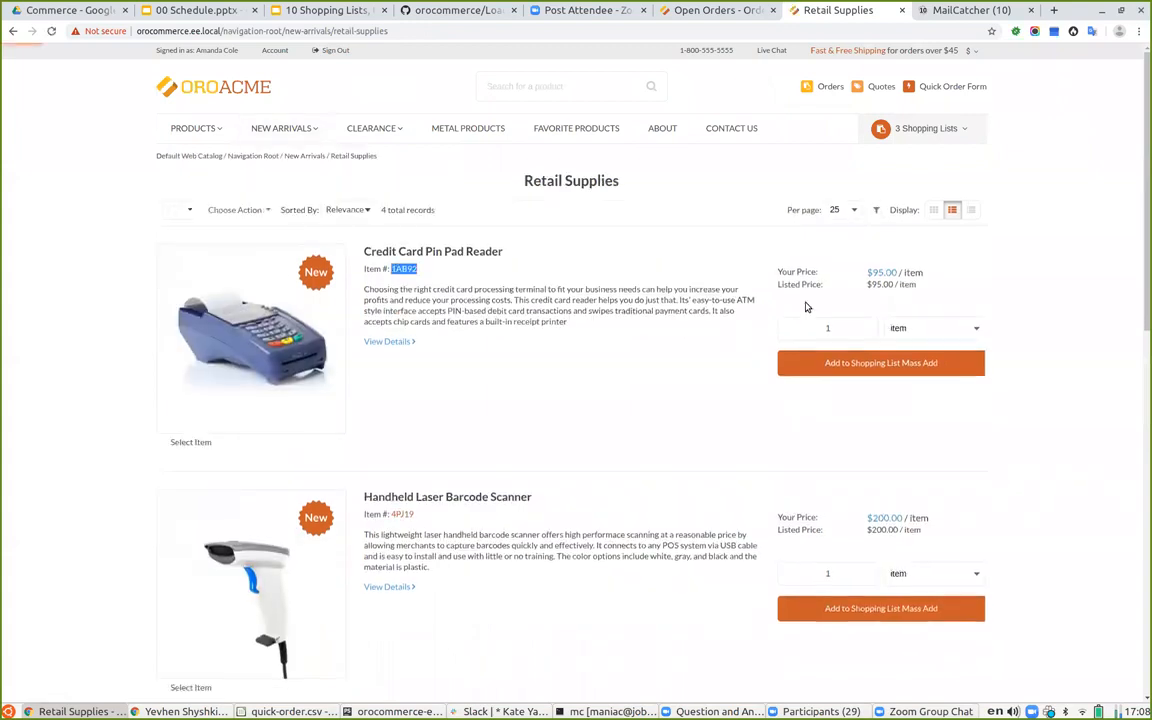
# - Copy the Credit Card Pin Pad Reader item number 1AB92 into cell A5 of quick-order.csv and set its quantity to 4
pyautogui.click(949, 376)
pyautogui.click(834, 349)
pyautogui.click(222, 711)
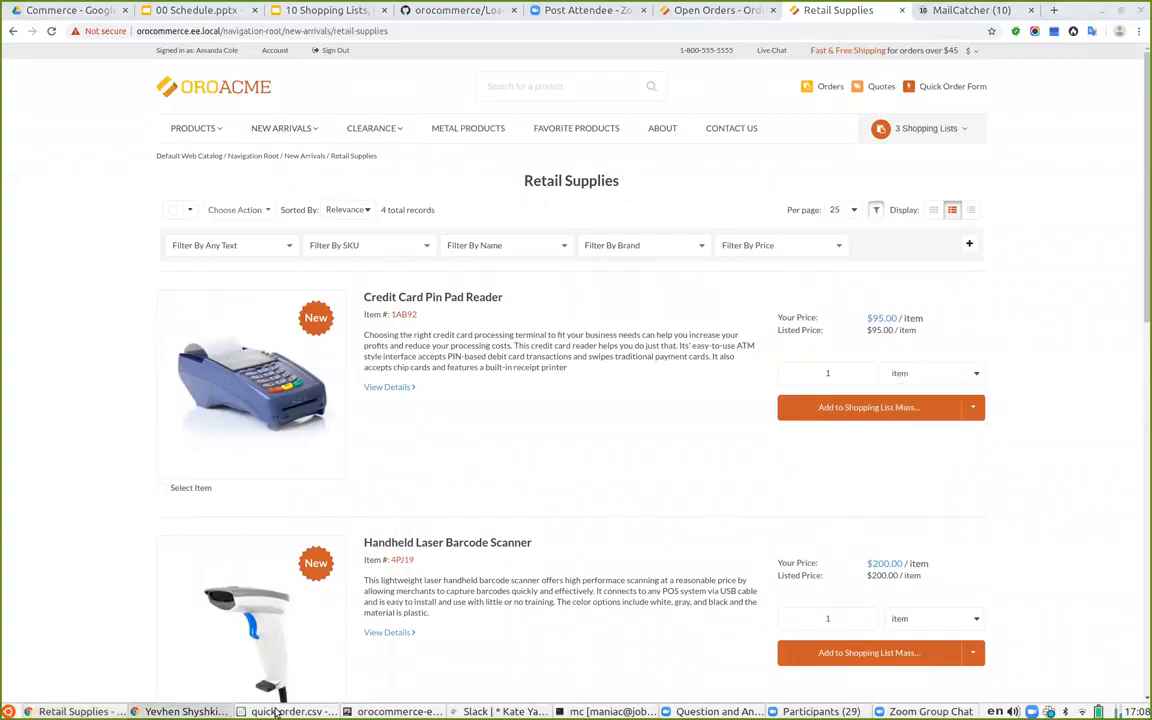
pyautogui.click(276, 711)
pyautogui.click(52, 186)
pyautogui.hotkey('ctrl', 'v')
pyautogui.press('Return')
pyautogui.click(99, 186)
pyautogui.write('4')
pyautogui.press('Return')
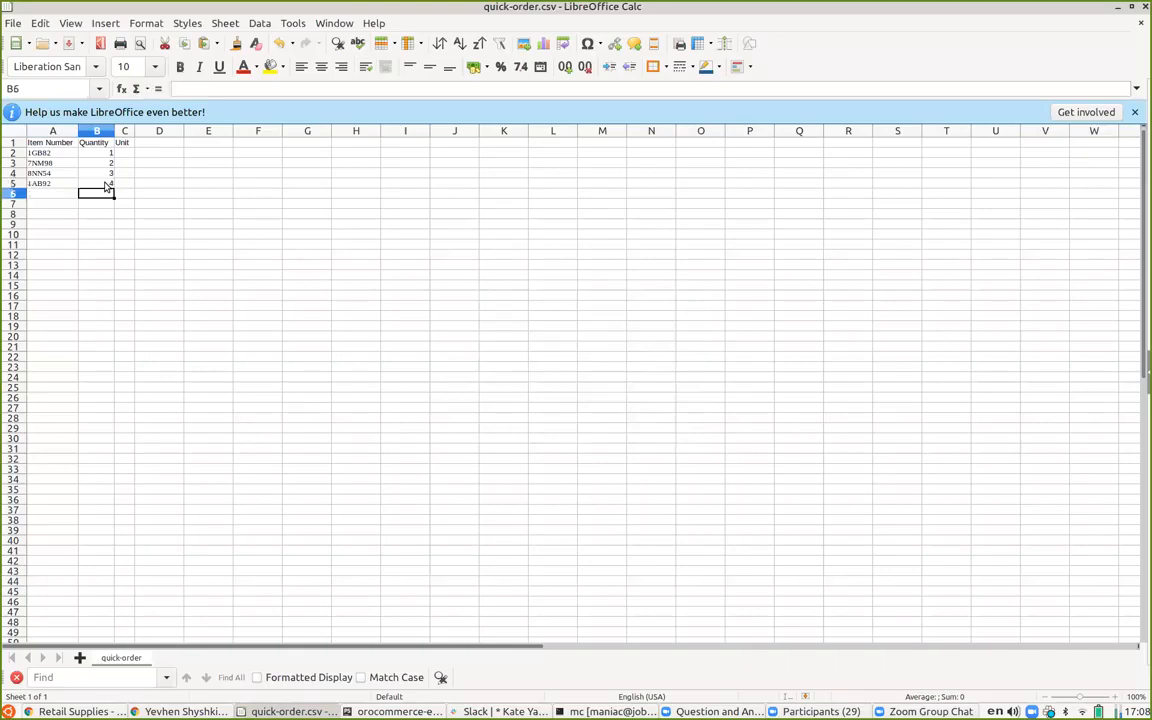
# - Save quick-order.csv, keeping the Text CSV format, and select the Unit cell C5
pyautogui.click(307, 254)
pyautogui.hotkey('ctrl', 's')
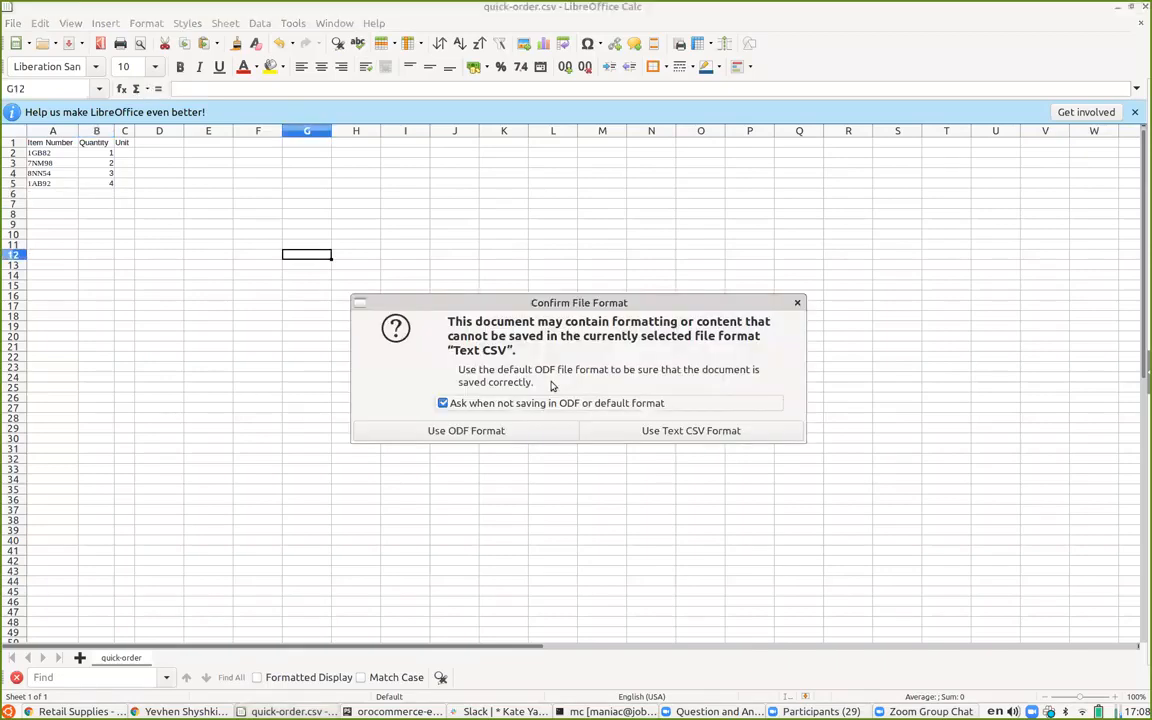
pyautogui.click(688, 430)
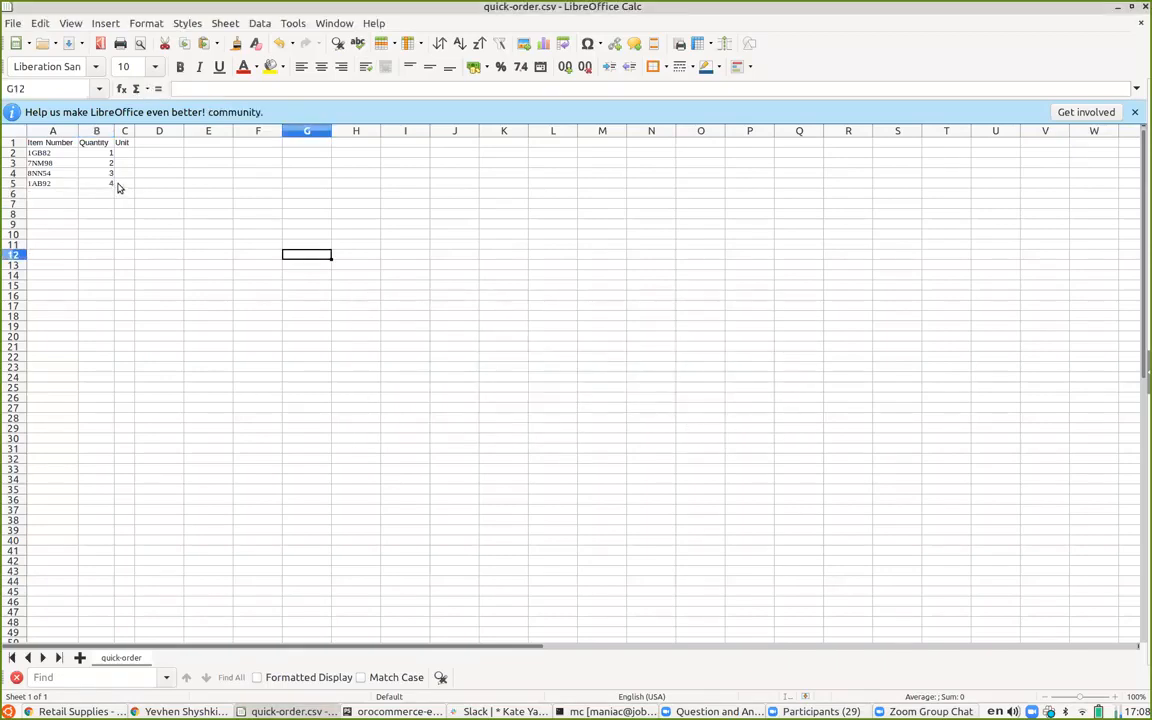
pyautogui.click(124, 186)
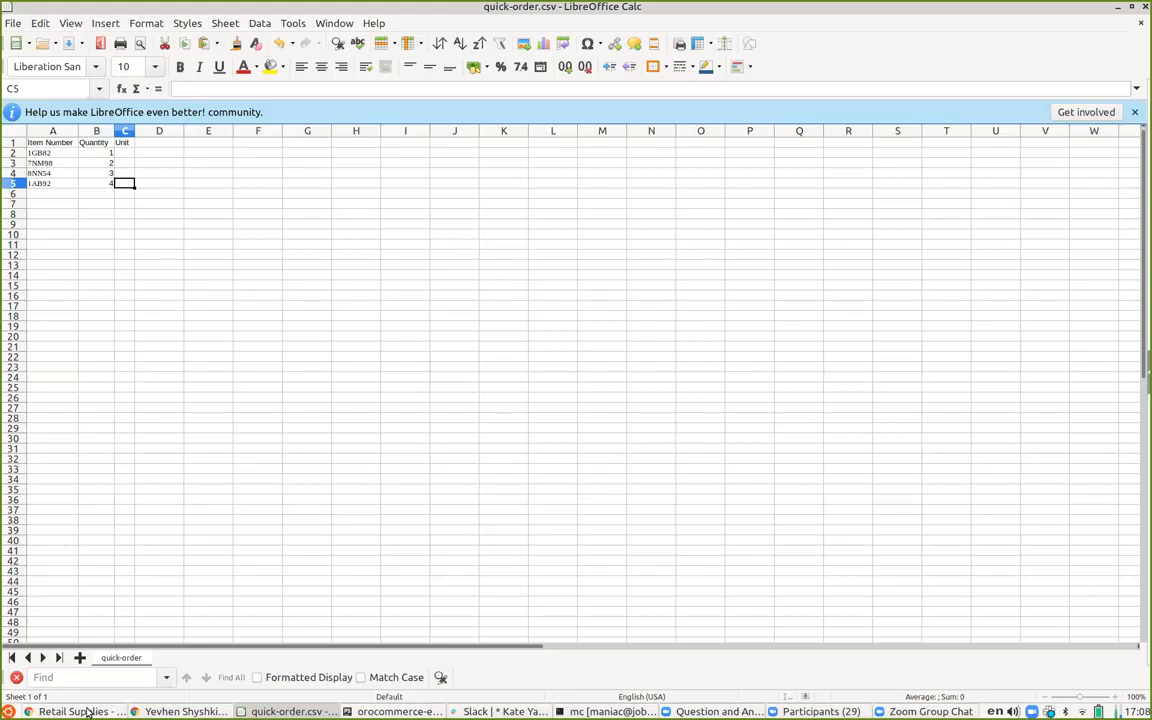
# - Switch back to the storefront in Chrome and open the Quick Order Form
pyautogui.click(90, 711)
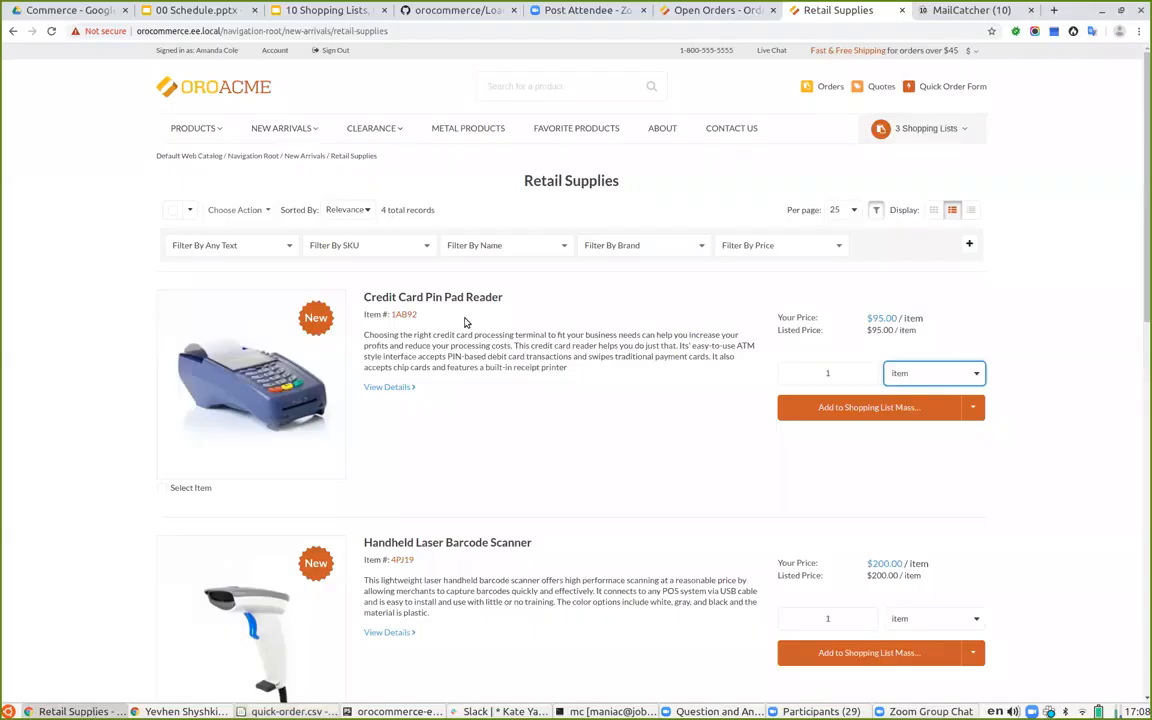
pyautogui.click(697, 9)
pyautogui.click(955, 12)
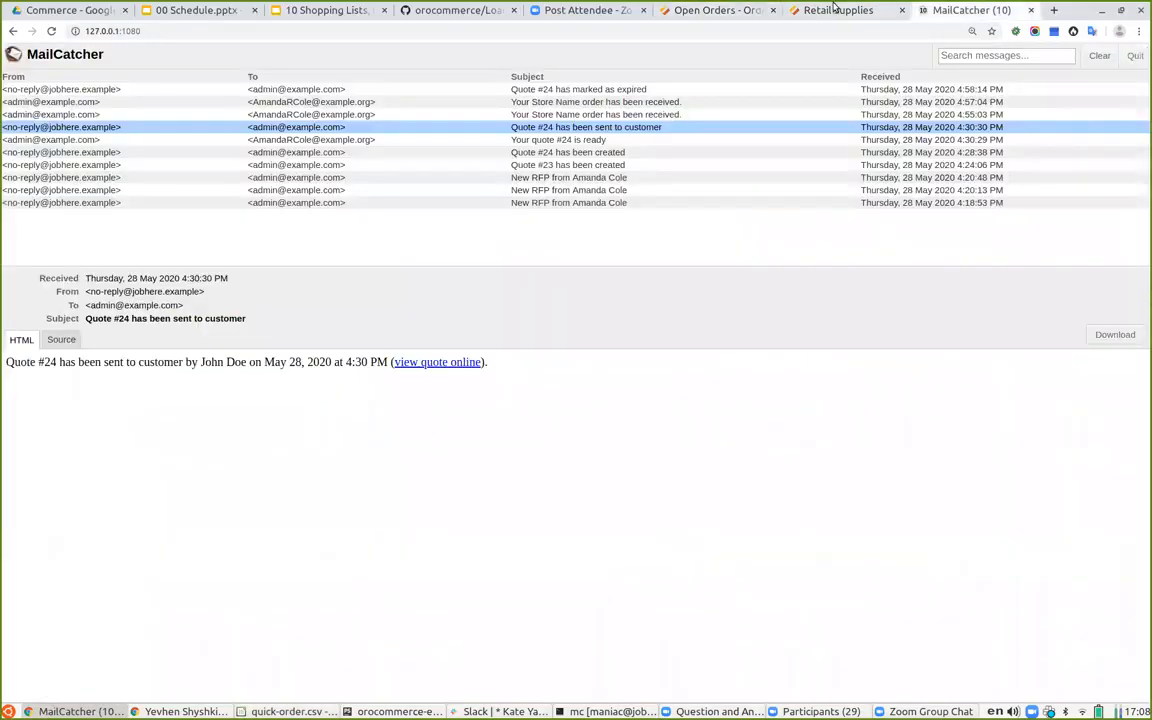
pyautogui.click(830, 9)
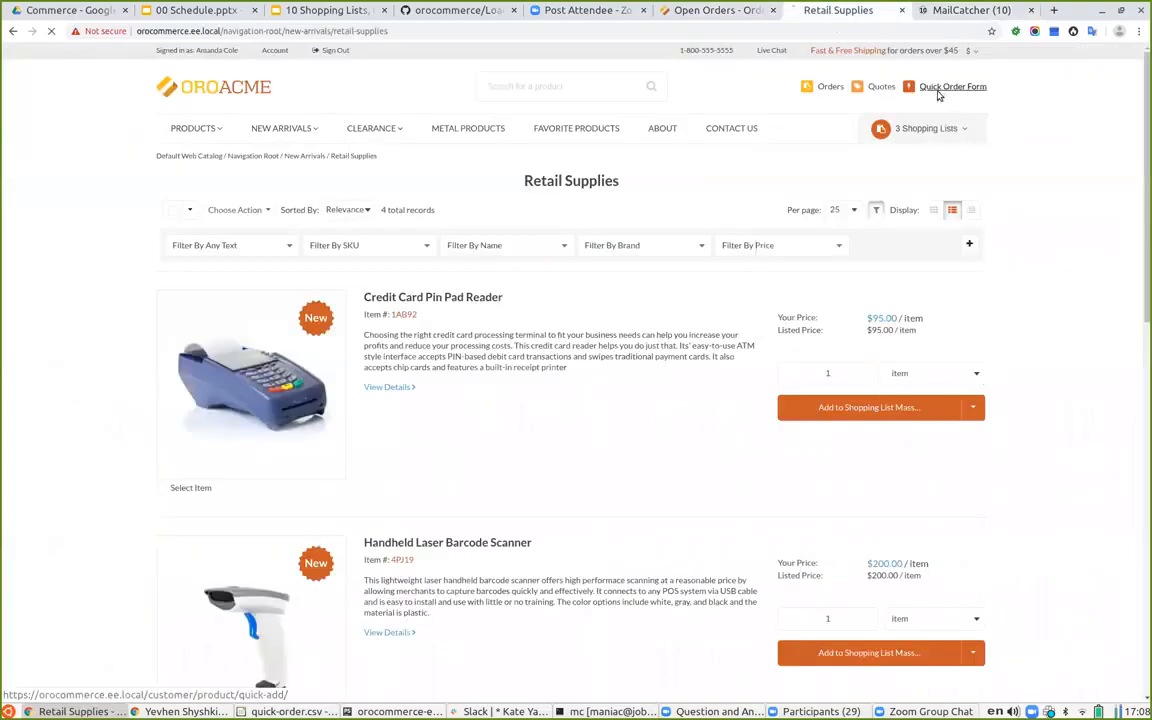
pyautogui.click(936, 87)
# - Upload quick-order.csv from the tmp folder to the Quick Order Form
pyautogui.click(848, 281)
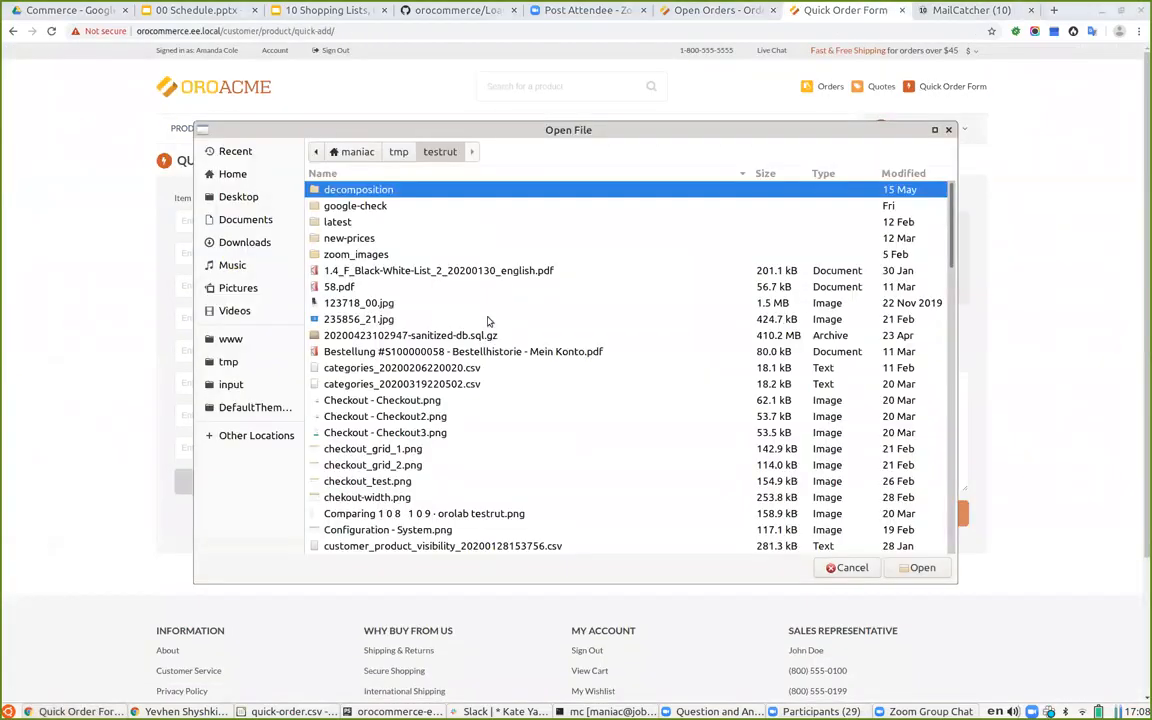
pyautogui.click(398, 151)
pyautogui.scroll(-15, 505, 330)
pyautogui.scroll(-10, 505, 411)
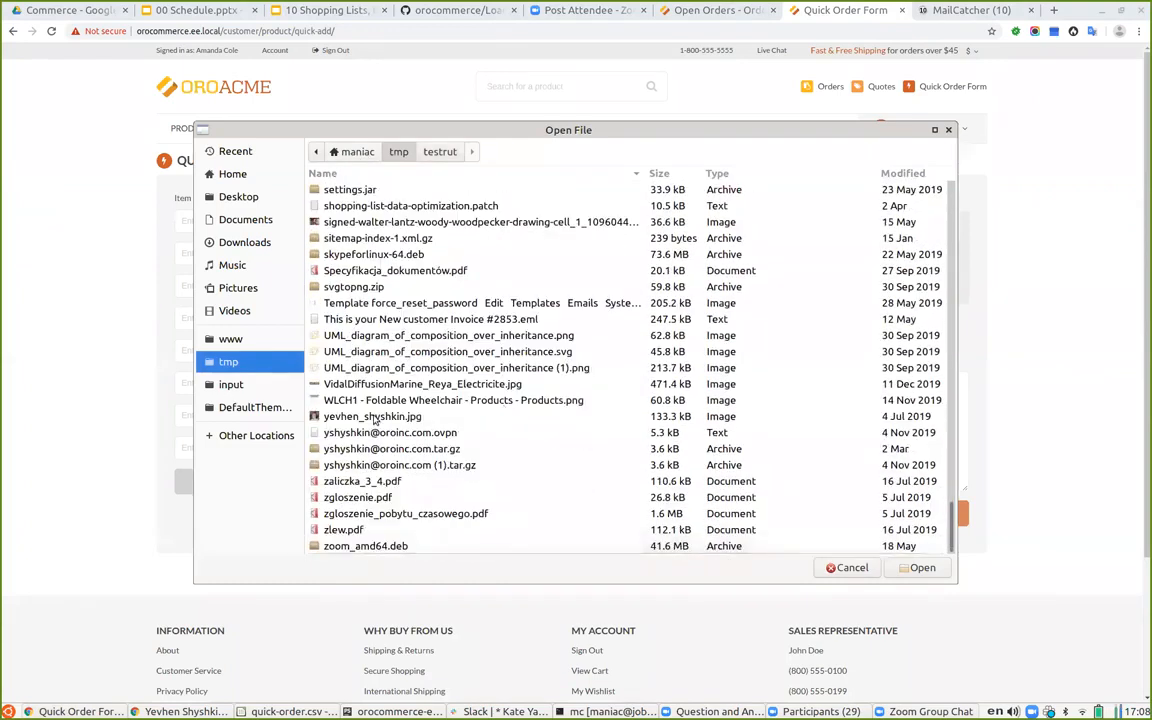
pyautogui.scroll(6, 505, 411)
pyautogui.click(362, 314)
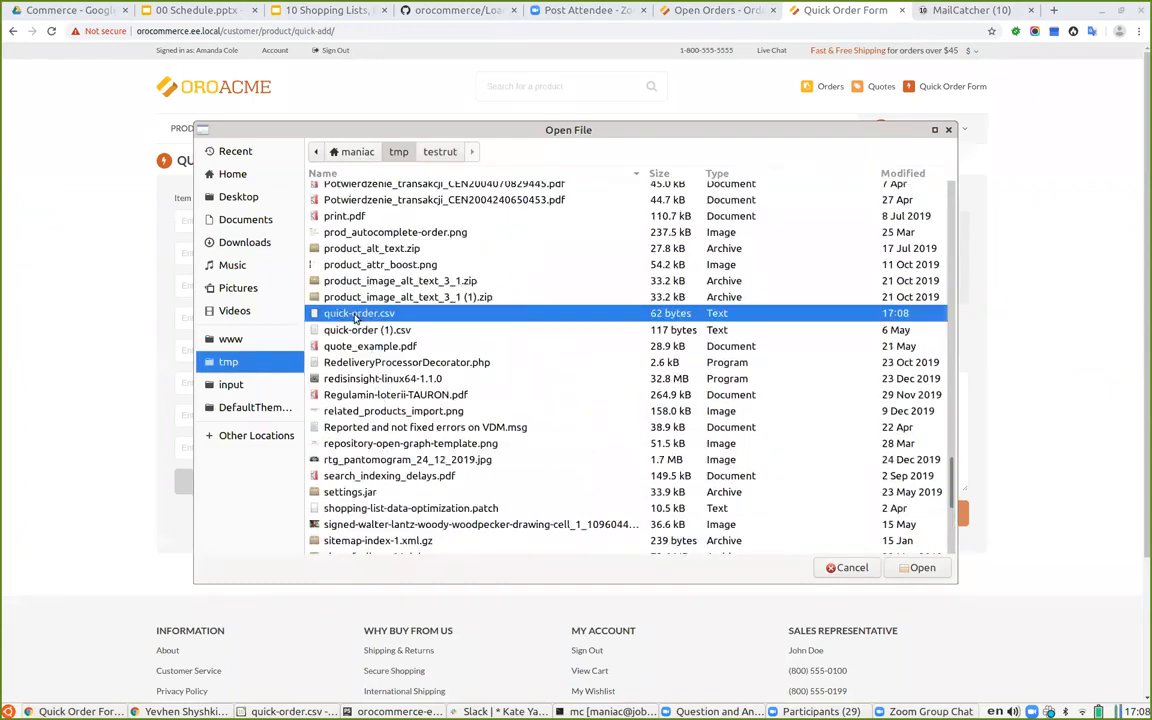
pyautogui.doubleClick(355, 316)
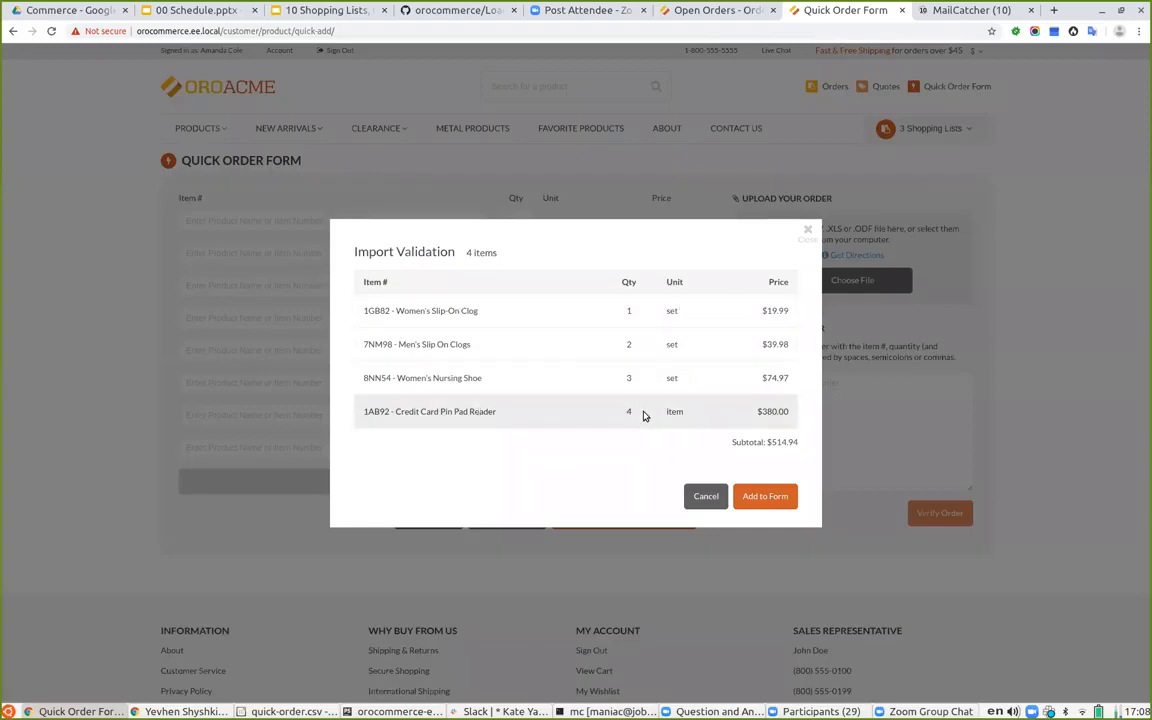
# - Check the unit assigned to the Credit Card Pin Pad Reader in the import validation and cancel the import
pyautogui.moveTo(667, 413); pyautogui.dragTo(689, 419)
pyautogui.click(596, 457)
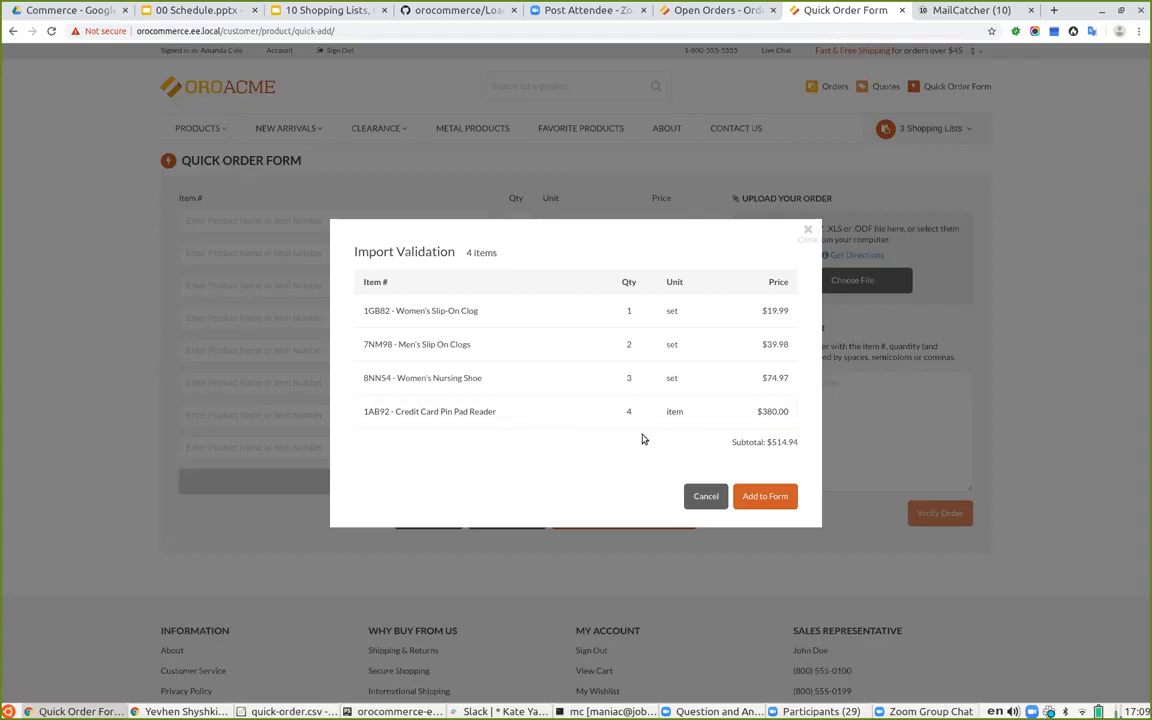
pyautogui.click(703, 497)
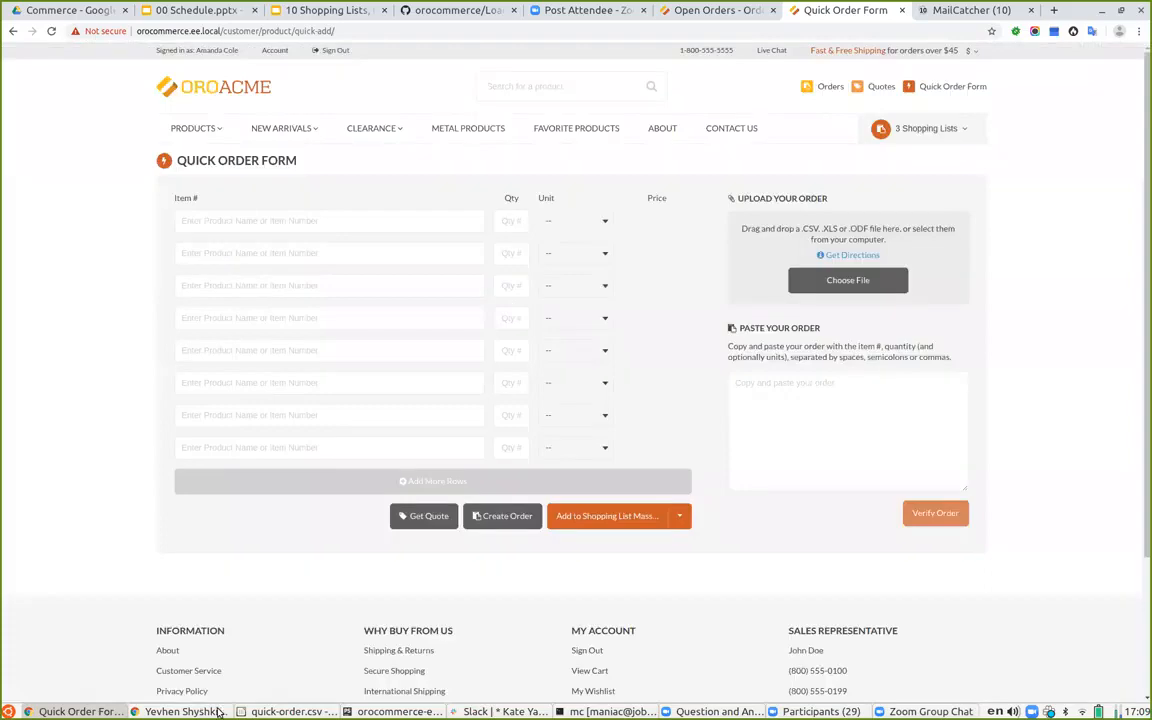
# - In LibreOffice Calc, set the unit for item 1AB92 in cell C5 of quick-order.csv to set and save the file
pyautogui.click(290, 711)
pyautogui.write('s')
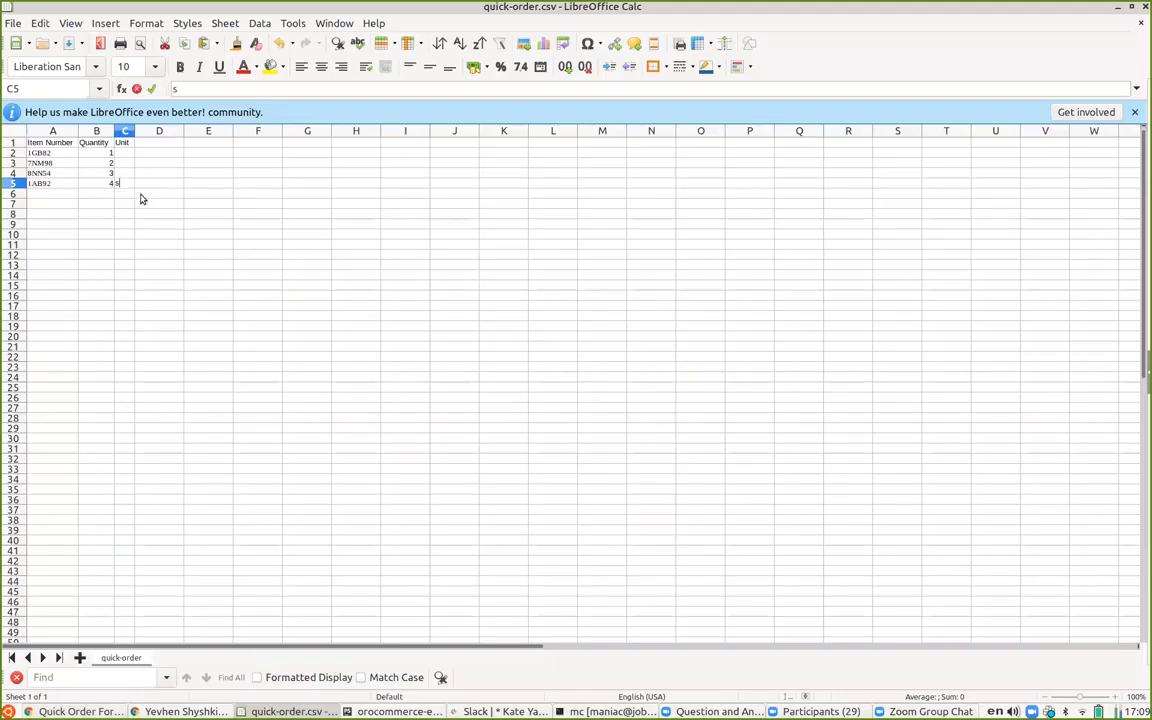
pyautogui.write('et')
pyautogui.press('Return')
# - Return to the Quick Order Form in Chrome and upload the updated quick-order.csv
pyautogui.hotkey('alt', 'Tab')
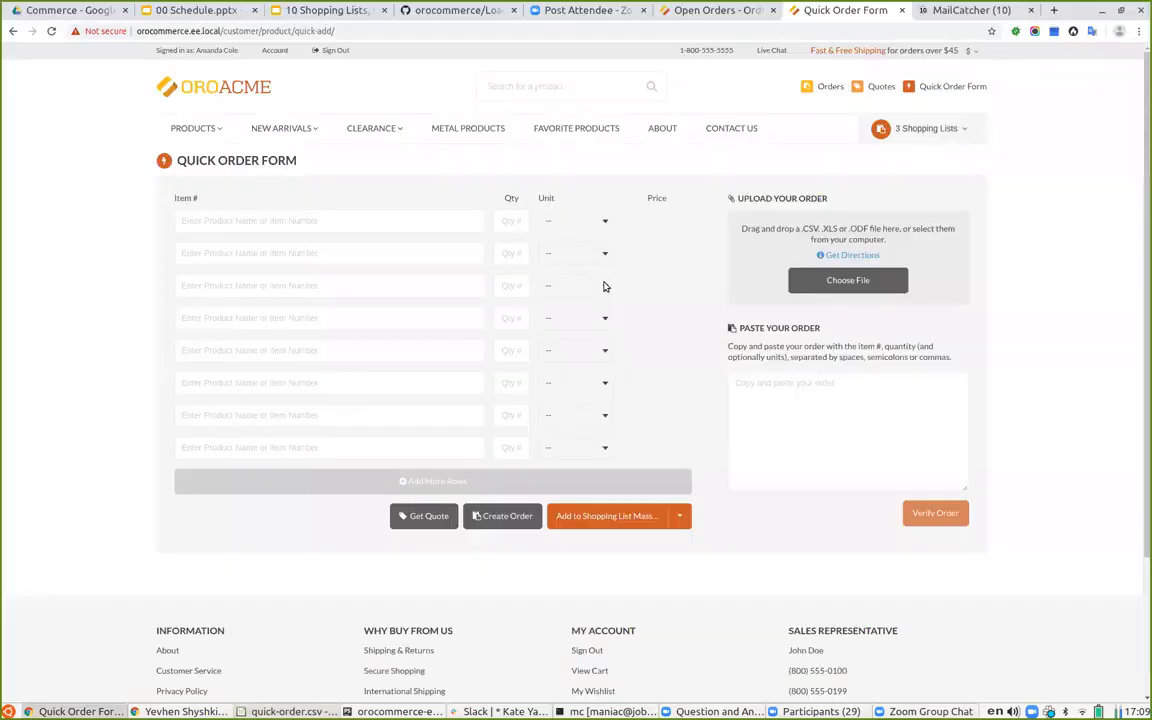
pyautogui.click(862, 281)
pyautogui.scroll(-15, 402, 416)
pyautogui.scroll(-5, 400, 418)
pyautogui.doubleClick(345, 427)
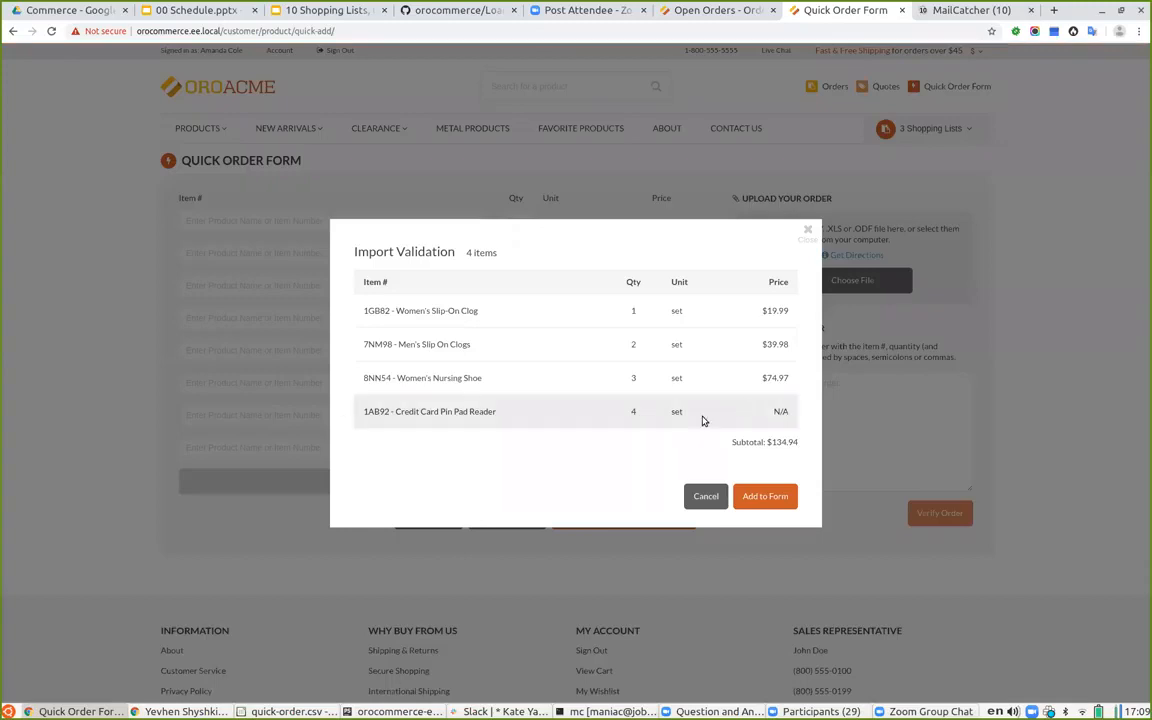
# - Add the validated items to the order form and change the Credit Card Pin Pad Reader's unit to item
pyautogui.doubleClick(673, 413)
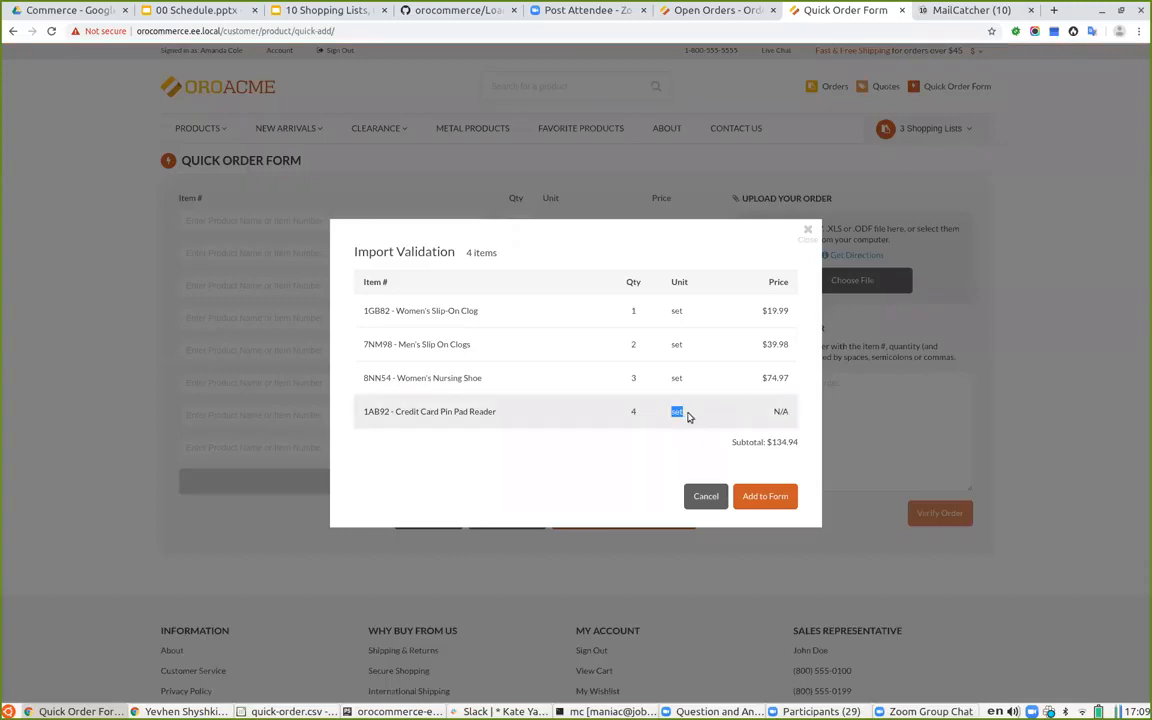
pyautogui.doubleClick(779, 412)
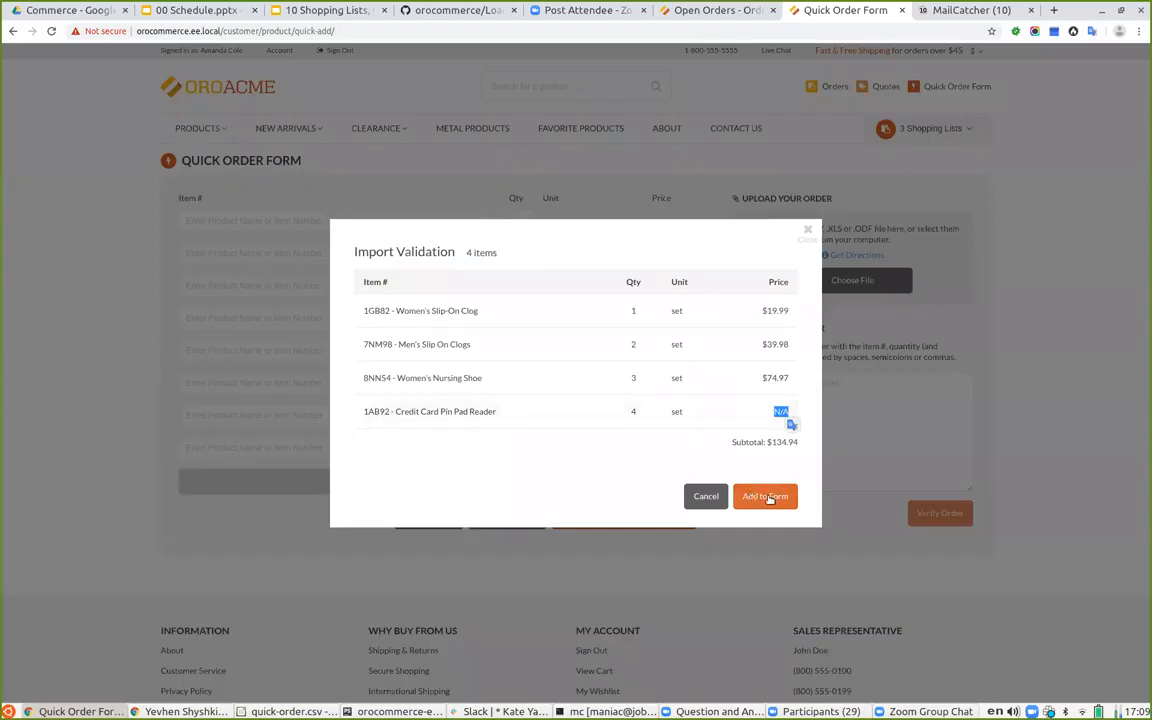
pyautogui.click(766, 497)
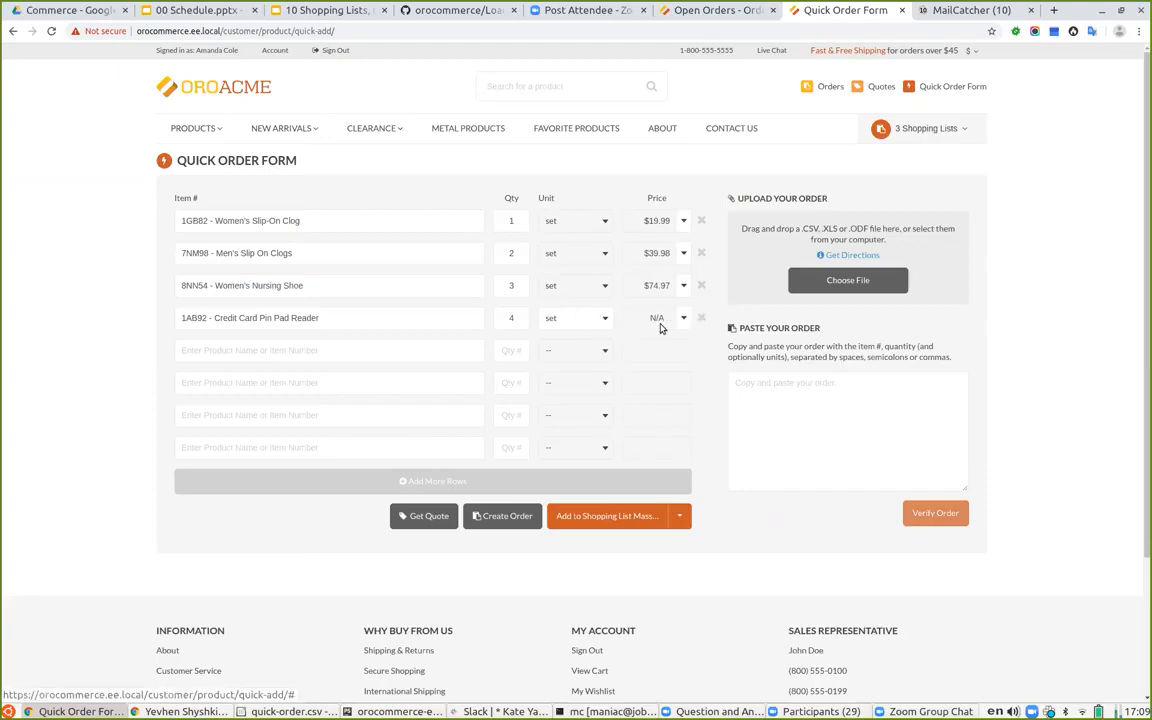
pyautogui.click(576, 318)
pyautogui.click(560, 343)
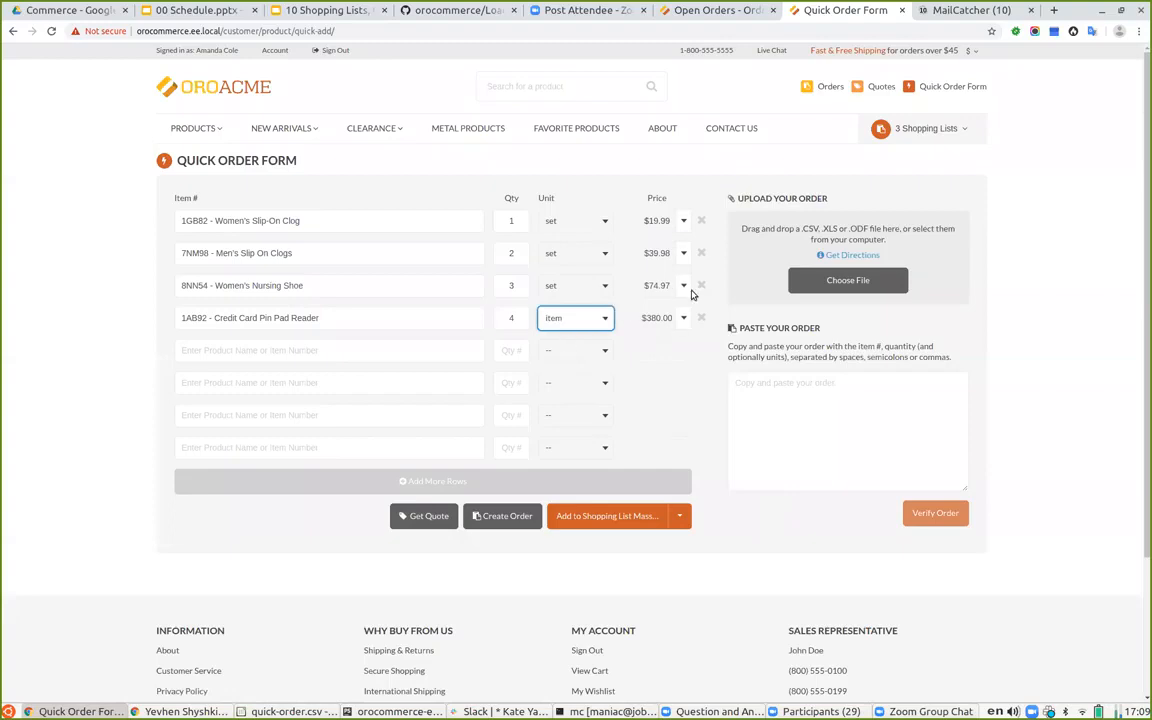
# - Reload the Quick Order Form and copy cells A2:C5 of quick-order.csv into its Paste Your Order field
pyautogui.click(51, 32)
pyautogui.click(292, 711)
pyautogui.moveTo(45, 152); pyautogui.dragTo(125, 185)
pyautogui.hotkey('ctrl', 'c')
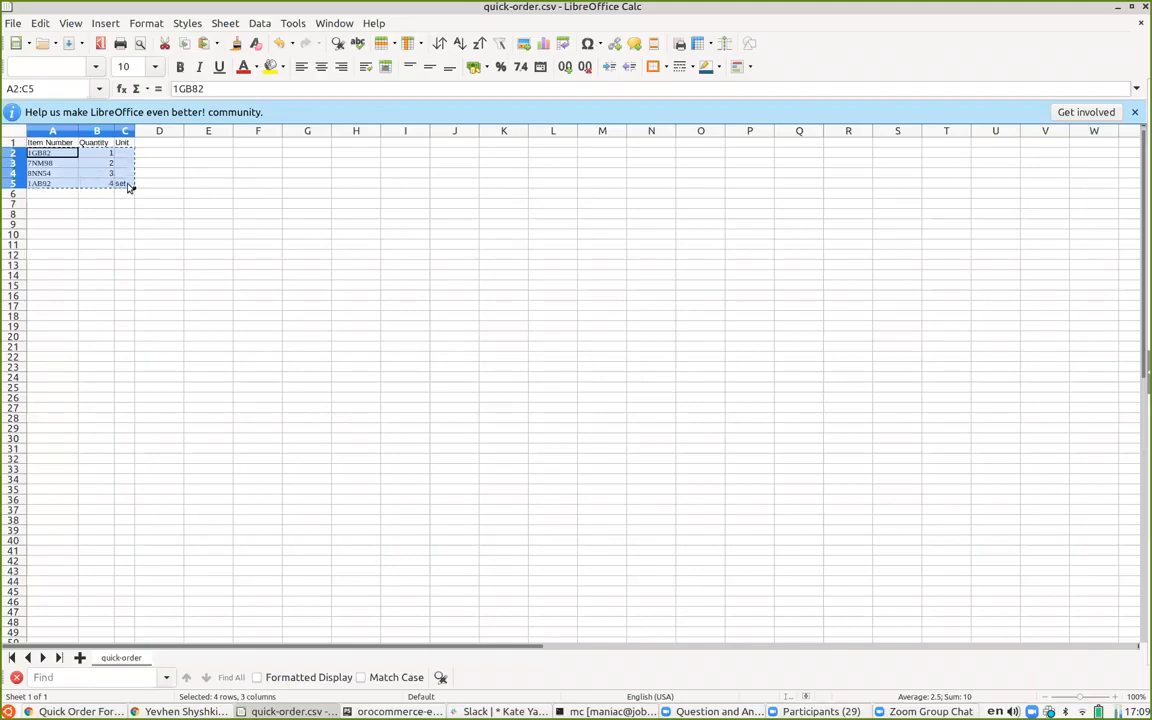
pyautogui.hotkey('alt', 'Tab')
pyautogui.click(838, 417)
pyautogui.hotkey('ctrl', 'v')
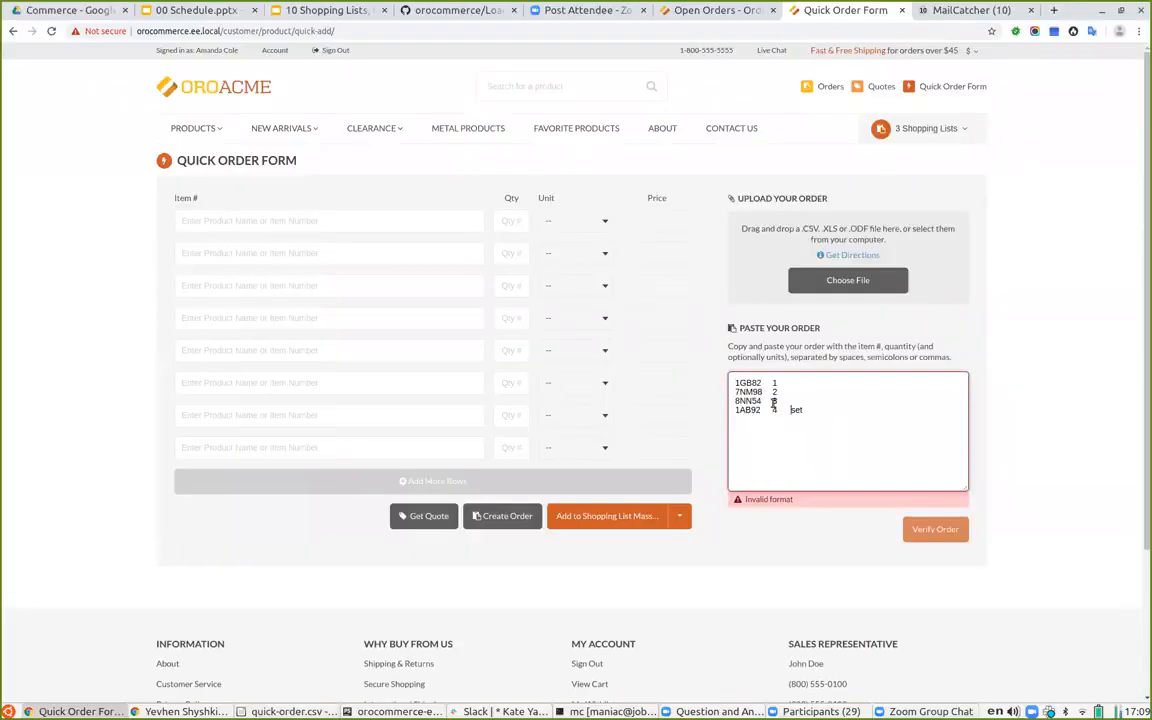
# - Correct the spacing in the pasted 1AB92 line so that its quantity and unit read 4 set
pyautogui.click(815, 416)
pyautogui.moveTo(772, 400)
pyautogui.mouseDown()
pyautogui.moveTo(790, 404)
pyautogui.moveTo(754, 413)
pyautogui.mouseUp()
pyautogui.click(792, 391)
pyautogui.click(809, 414)
pyautogui.write('set')
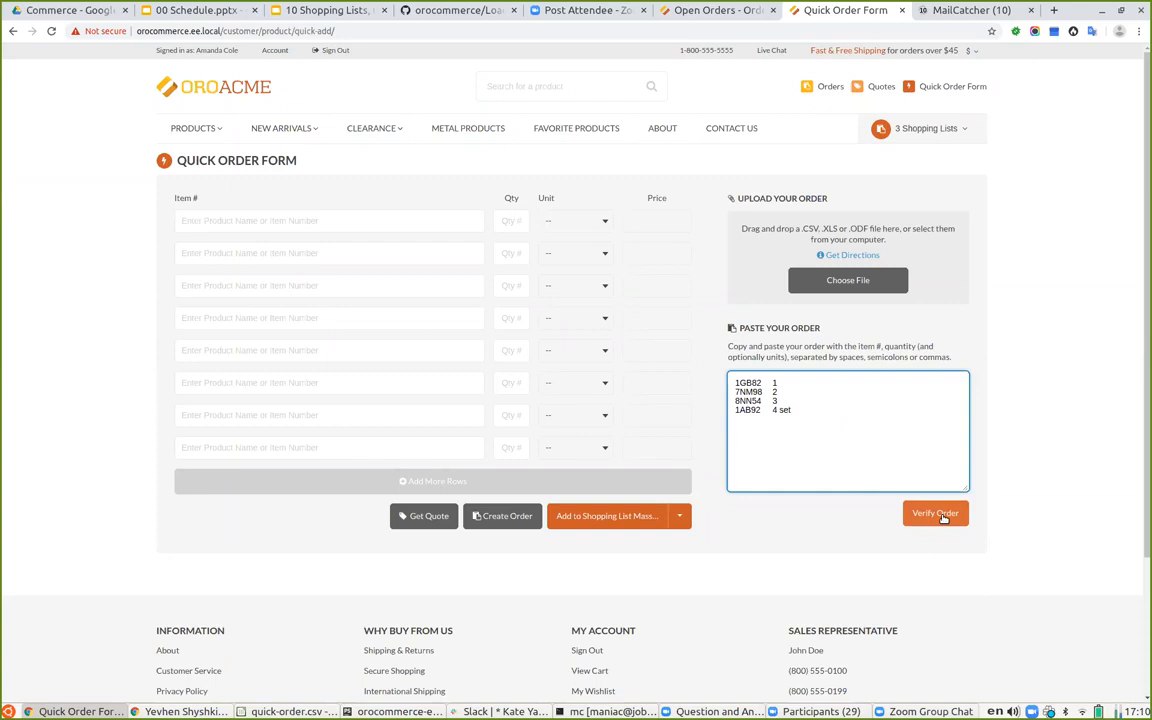
# - Remove the set unit from the pasted 1AB92 line and verify the order to fill the item rows
pyautogui.press('BackSpace')
pyautogui.press('BackSpace')
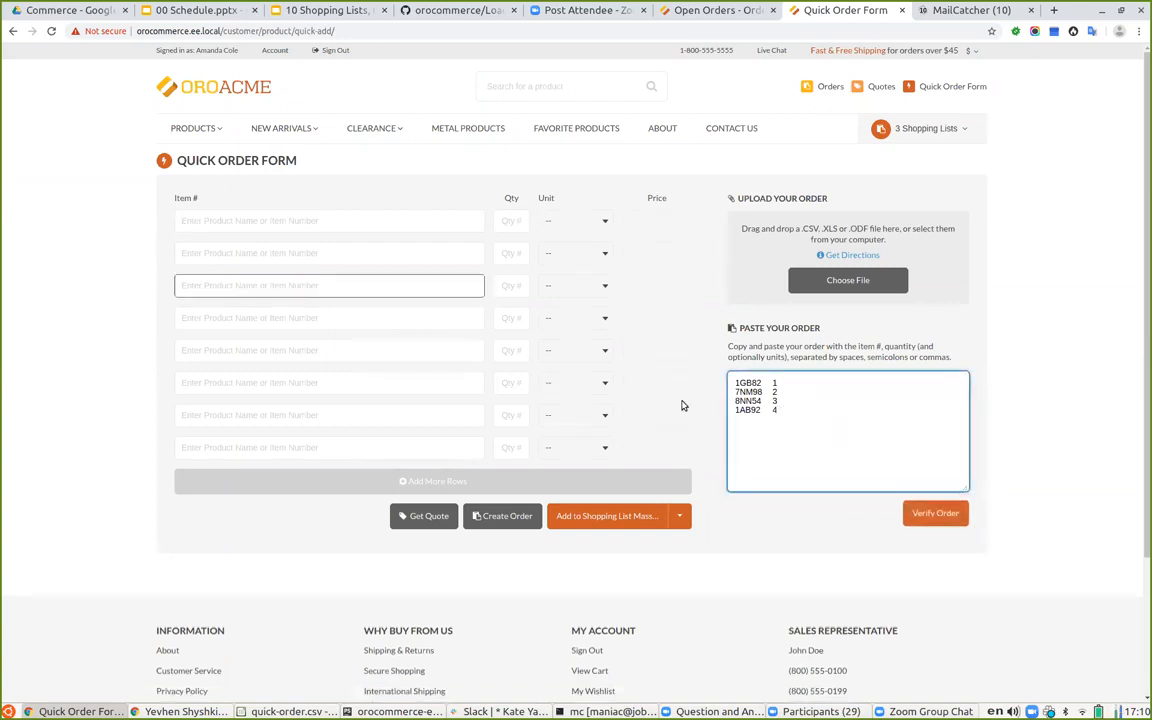
pyautogui.click(935, 513)
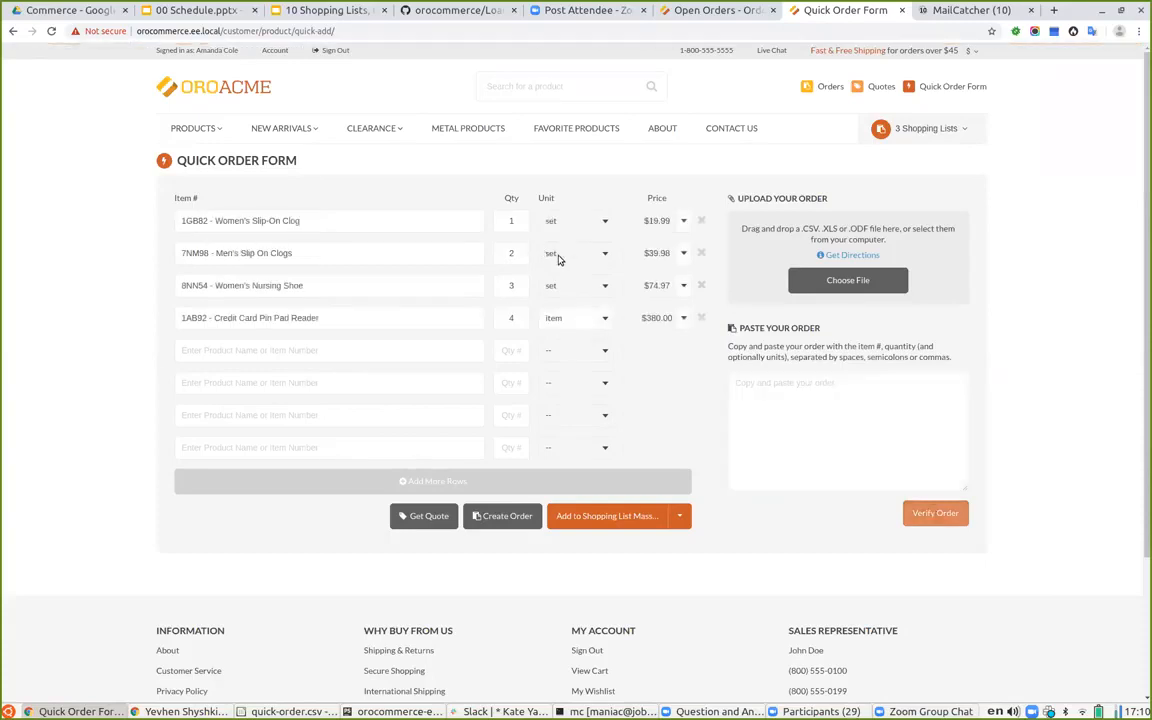
# - Paste the copied quick-order.csv lines, including the set unit for 1AB92, into the Paste Your Order field again
pyautogui.click(277, 712)
pyautogui.hotkey('alt', 'Tab')
pyautogui.click(797, 393)
pyautogui.hotkey('ctrl', 'v')
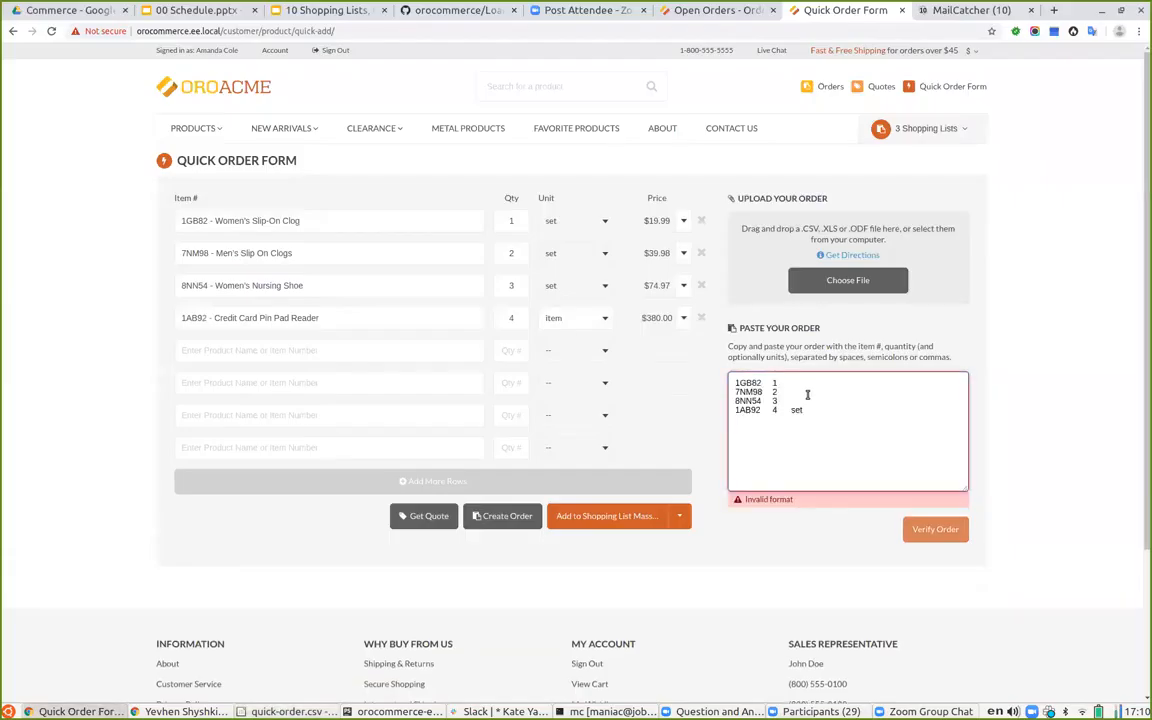
pyautogui.click(807, 403)
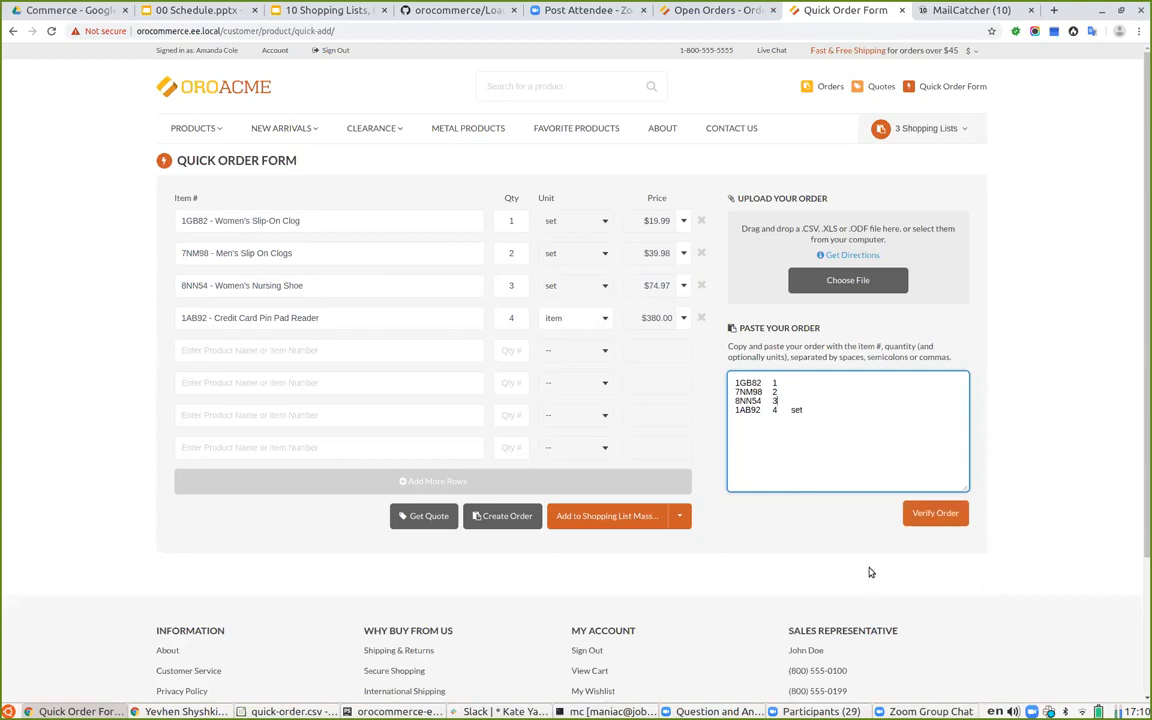
# - Remove the four filled item rows from the form and verify the pasted order
pyautogui.click(701, 317)
pyautogui.click(701, 286)
pyautogui.click(701, 253)
pyautogui.click(701, 221)
pyautogui.click(934, 513)
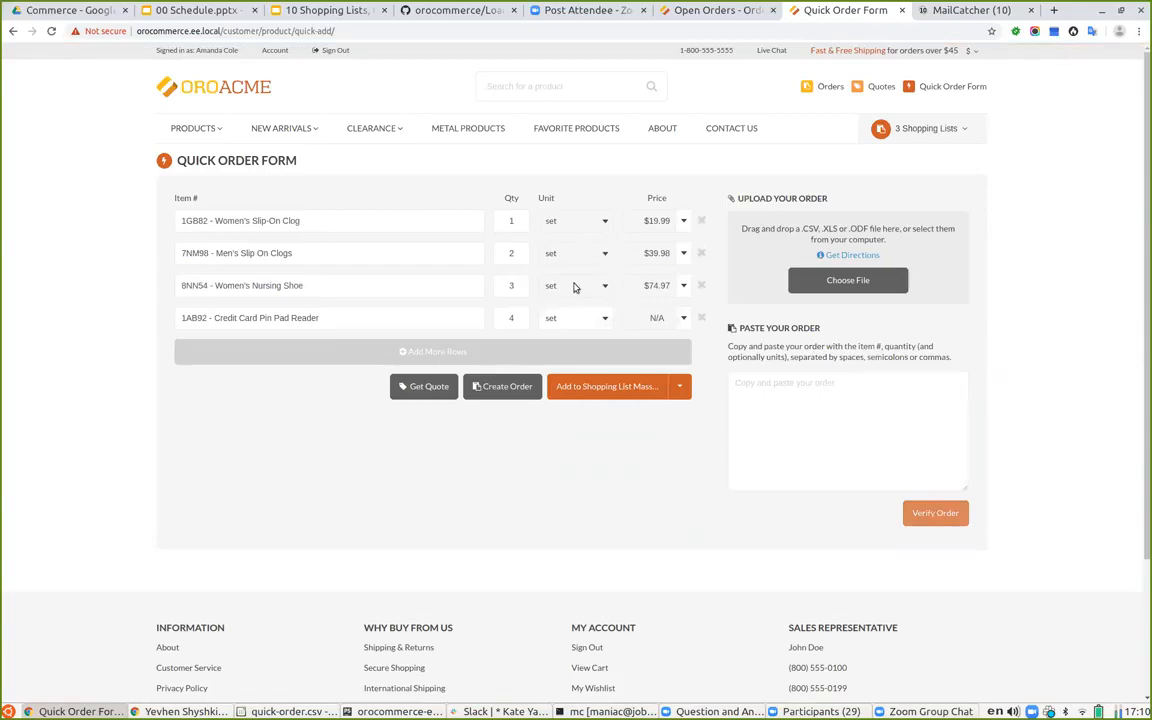
# - Change the Credit Card Pin Pad Reader's unit to item and add more empty rows to the form
pyautogui.click(547, 320)
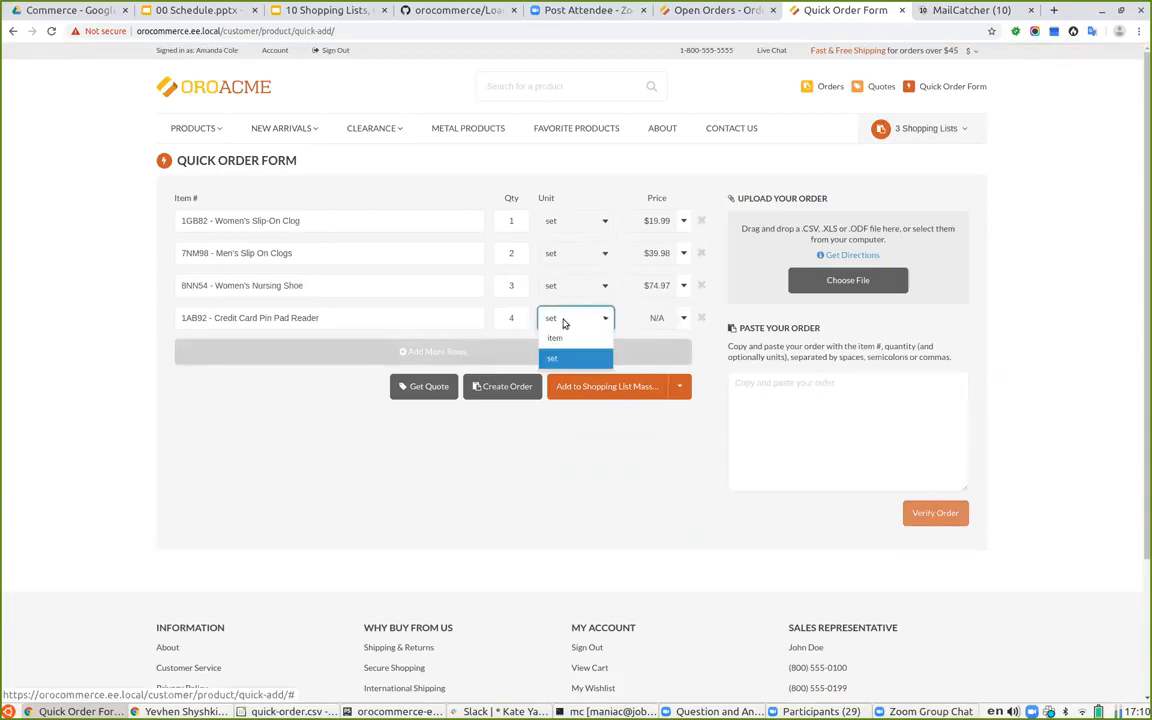
pyautogui.click(578, 336)
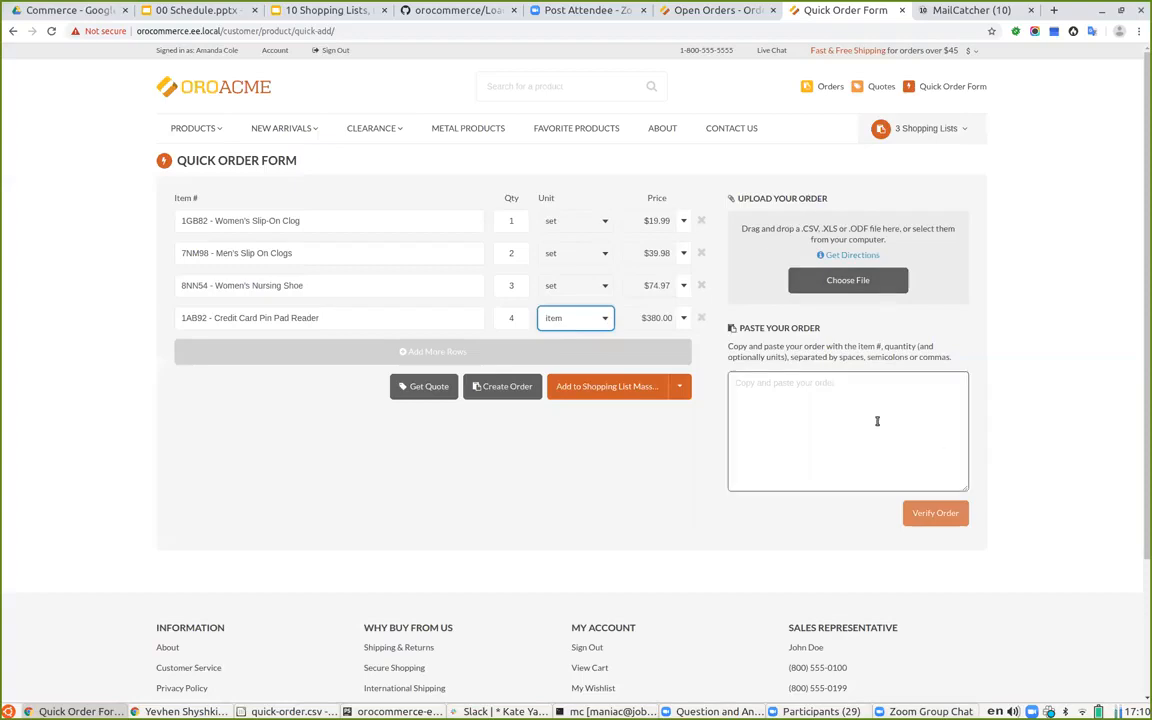
pyautogui.click(393, 351)
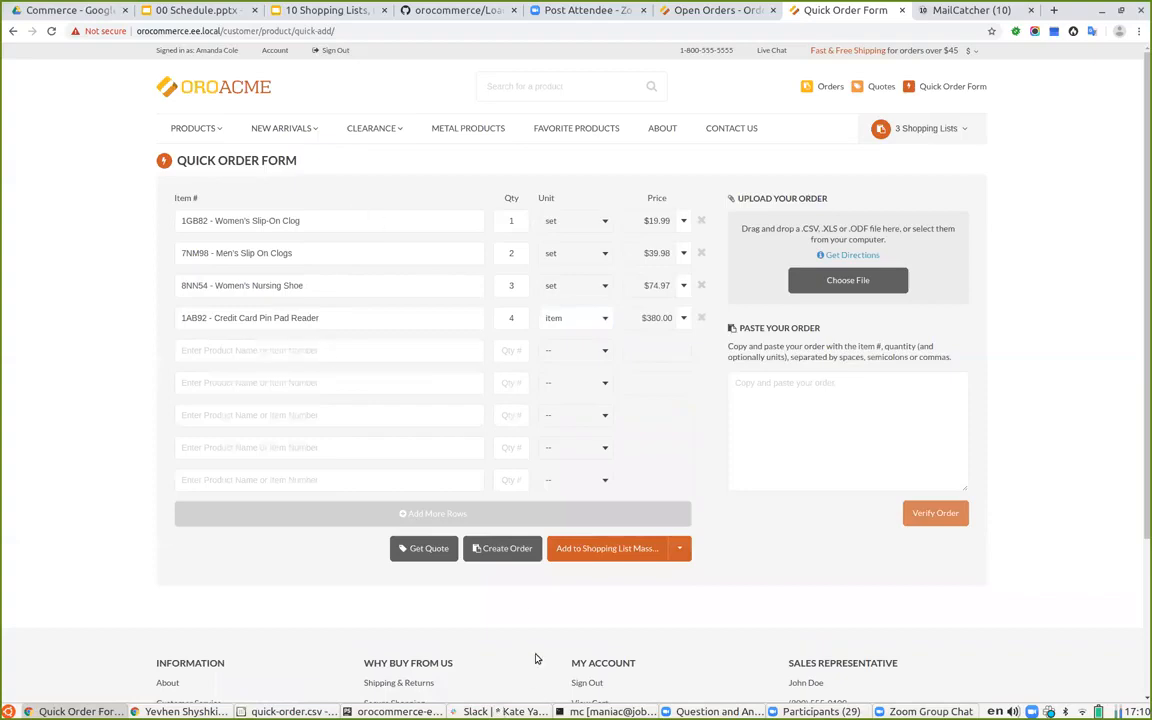
# - Create an order from the entered items to open the checkout, and return to the Quick Order Form
pyautogui.click(500, 549)
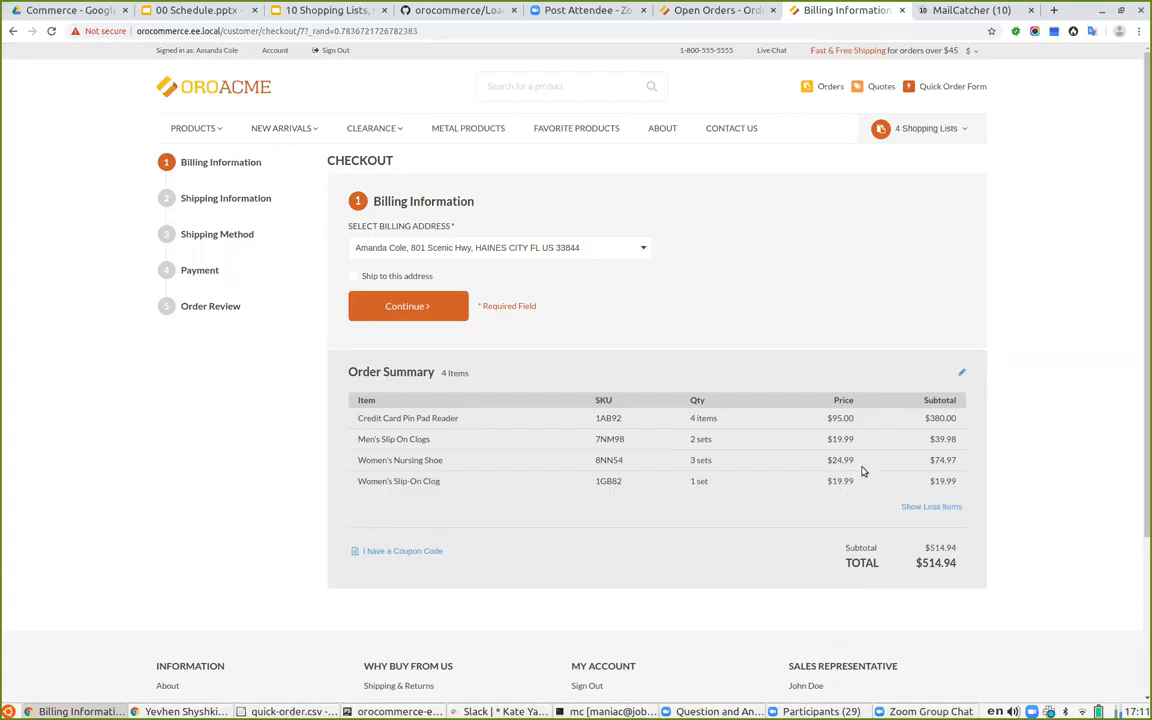
pyautogui.click(950, 131)
pyautogui.click(938, 90)
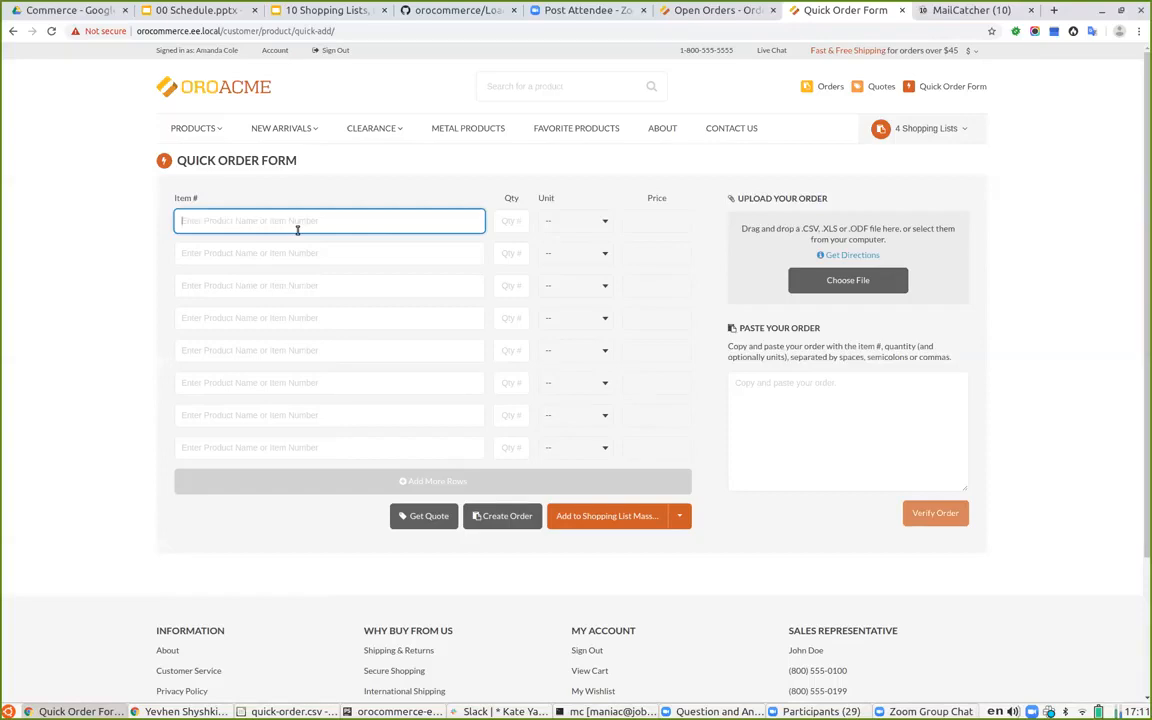
# - Switch to the Shopping Lists, RFQs, Quotes and Orders slides and present slide 16 with the flow diagram
pyautogui.click(305, 12)
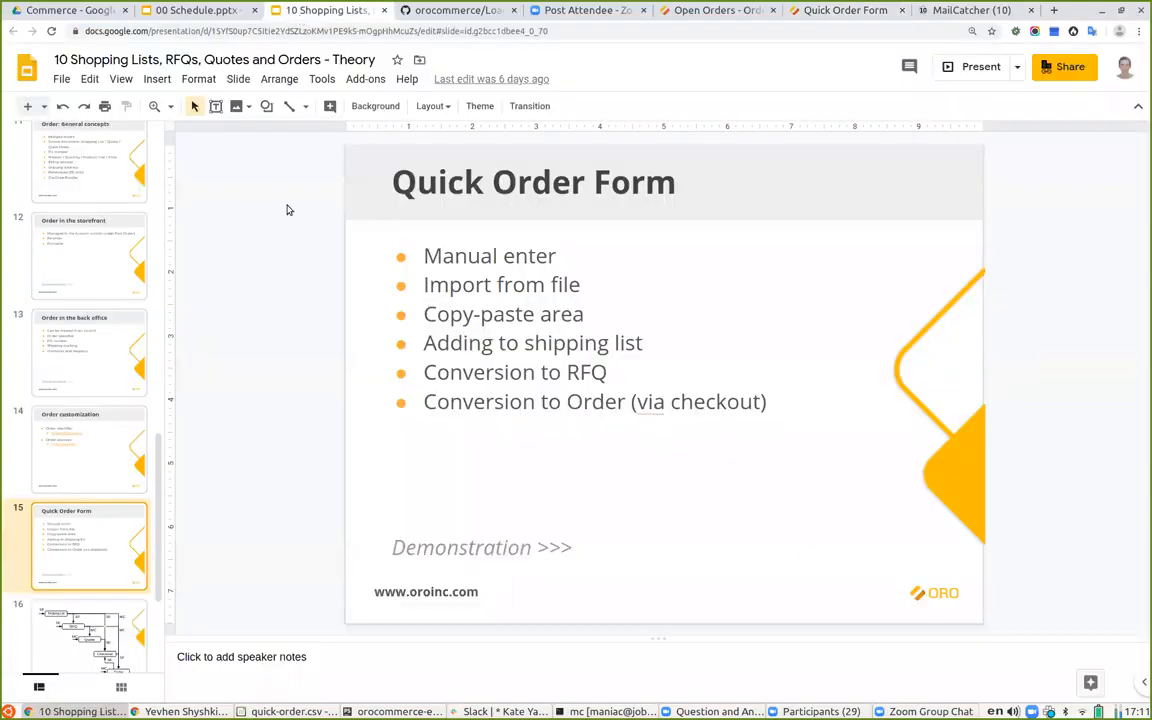
pyautogui.scroll(-2, 85, 484)
pyautogui.click(97, 561)
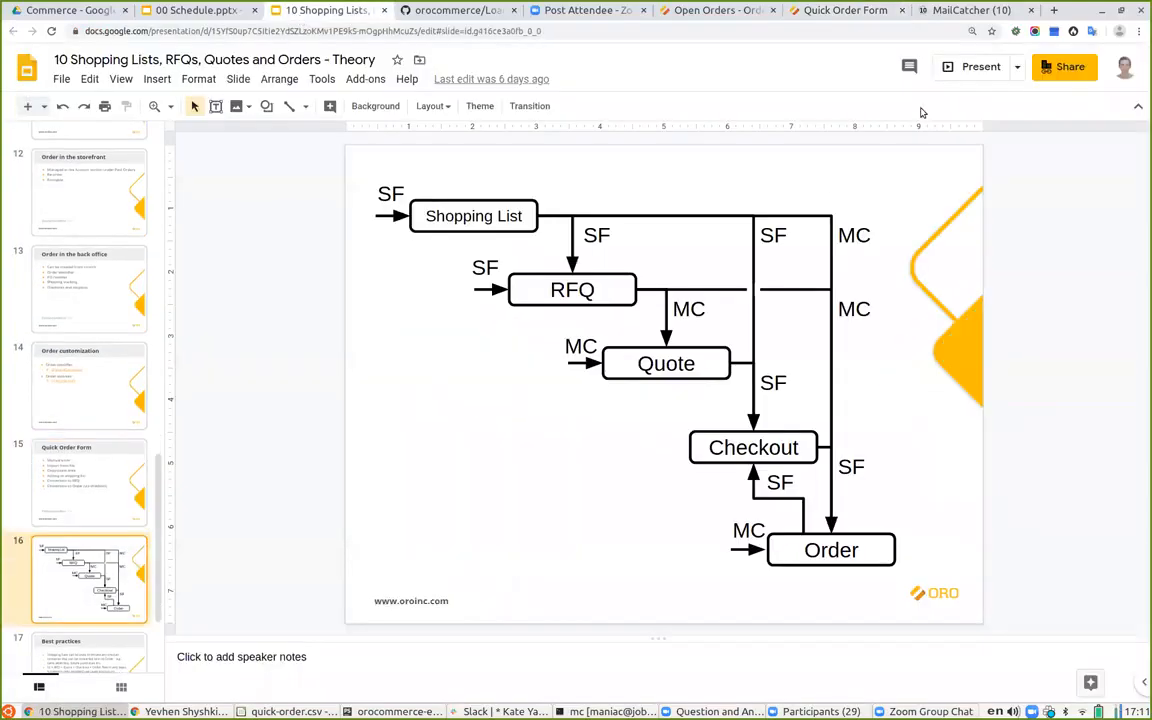
pyautogui.click(951, 65)
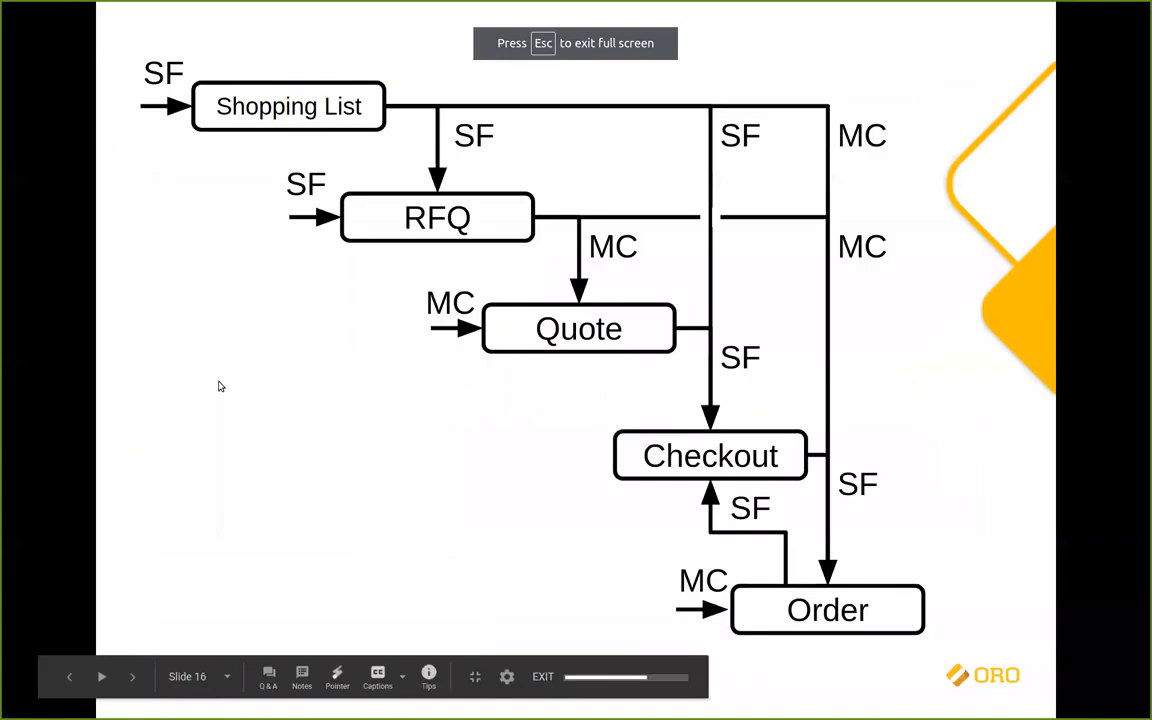